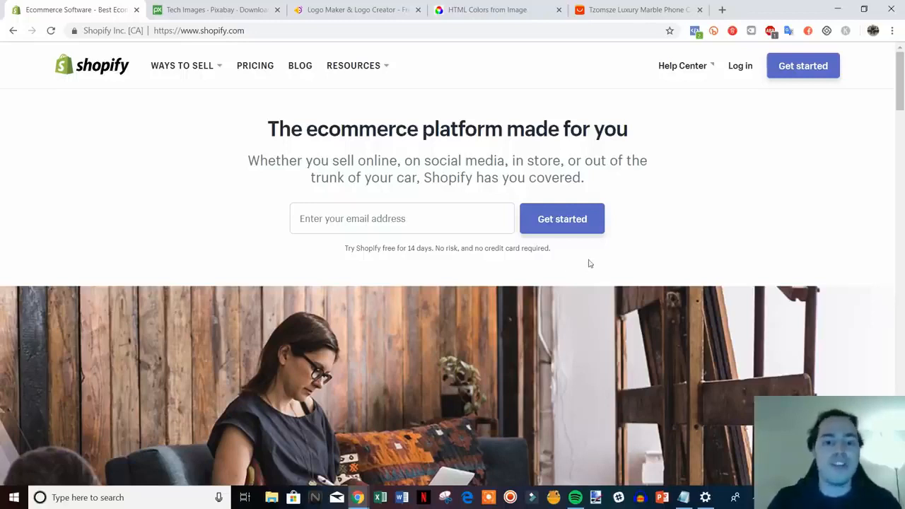
{"action": "left_click_drag", "start_coordinate": [558, 257], "coordinate": [242, 140]}
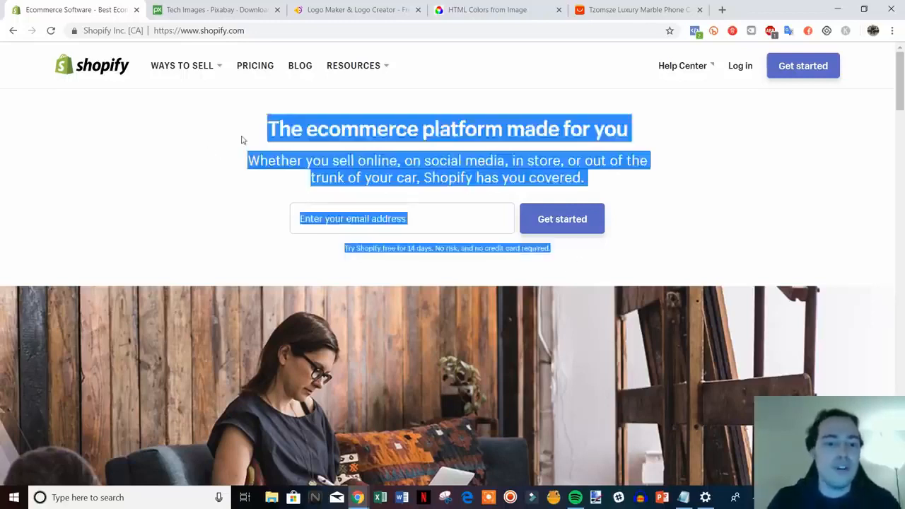
{"action": "left_click", "coordinate": [241, 139]}
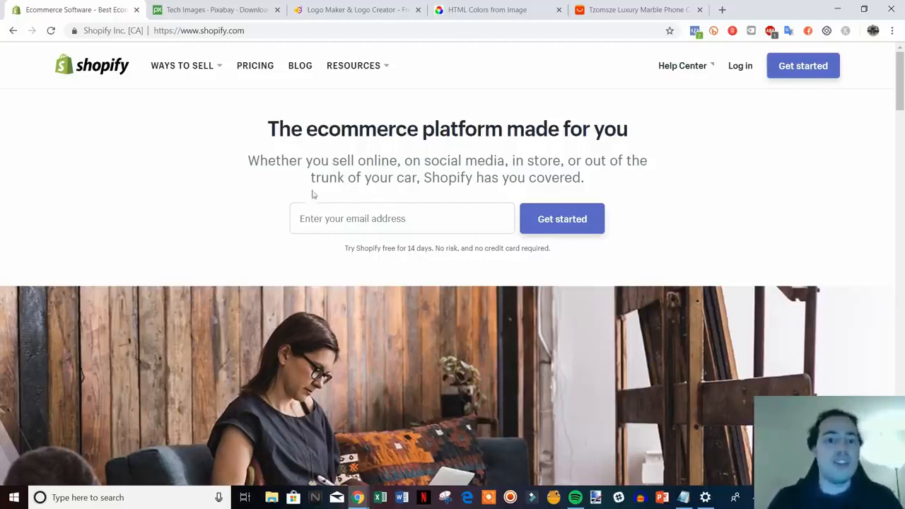
Step: Enter the sign-up e-mail address on the Shopify home page and start the free trial registration
{"action": "left_click", "coordinate": [361, 217]}
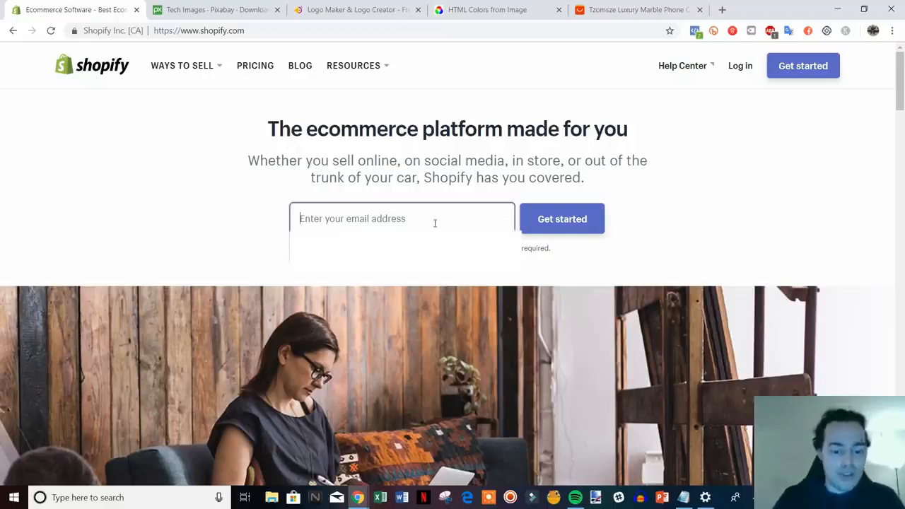
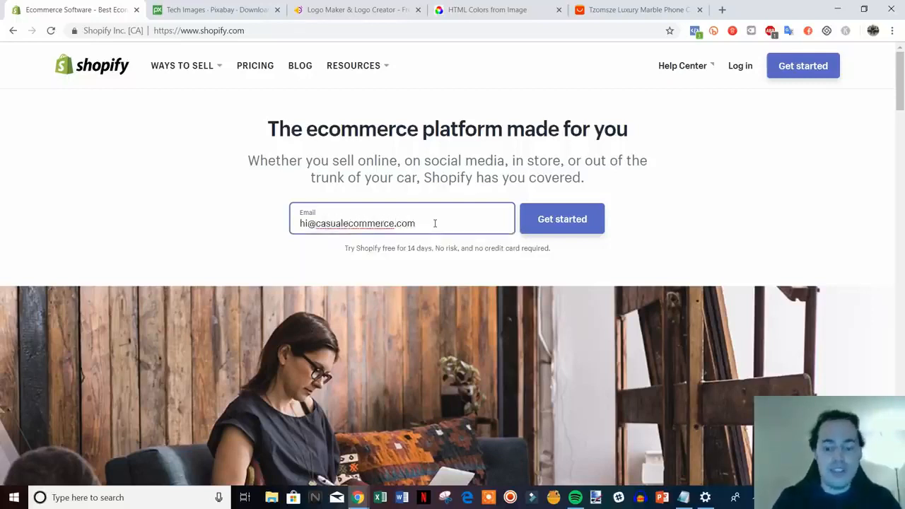
{"action": "left_click", "coordinate": [541, 221]}
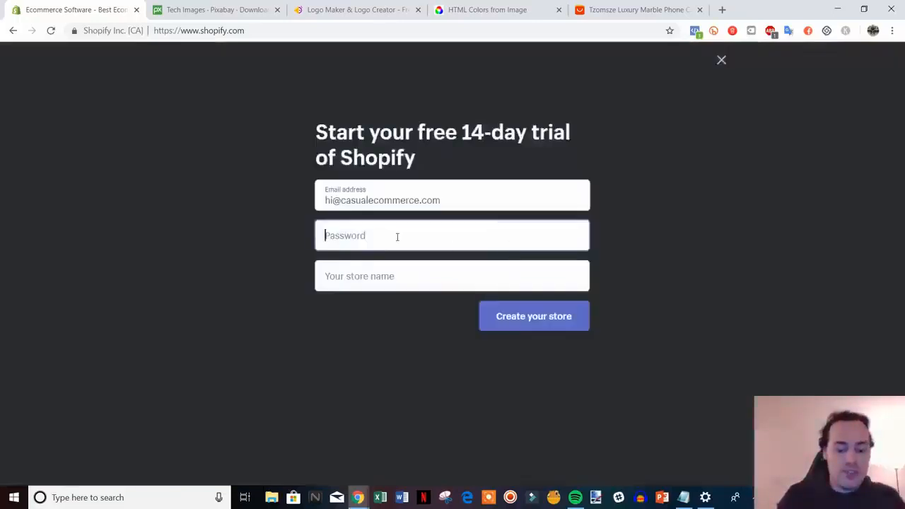
Step: Fill in the account password and the store name tech-space-online, and create the store
{"action": "type", "text": "••"}
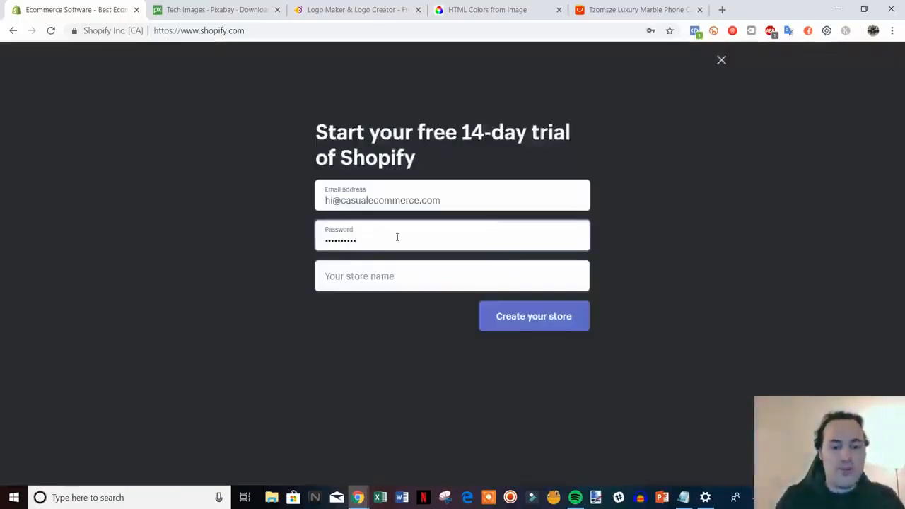
{"action": "left_click", "coordinate": [401, 276]}
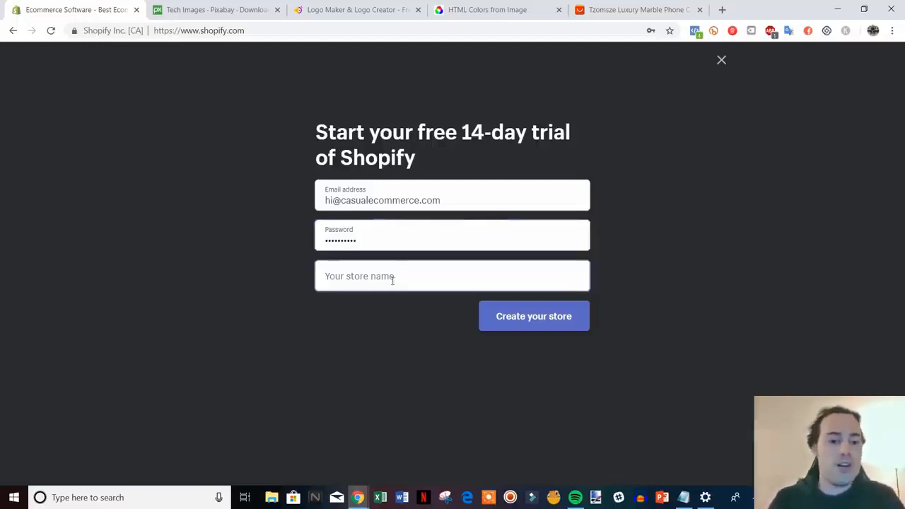
{"action": "left_click", "coordinate": [399, 277]}
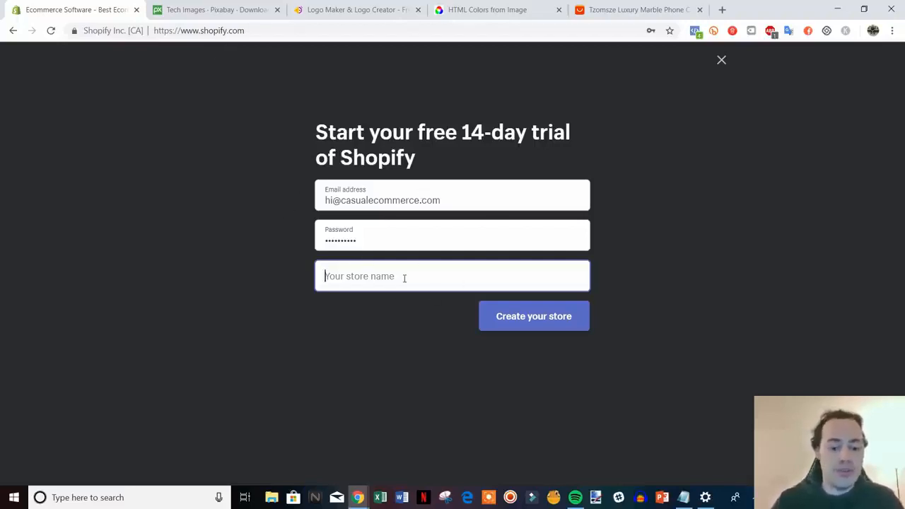
{"action": "type", "text": "tec"}
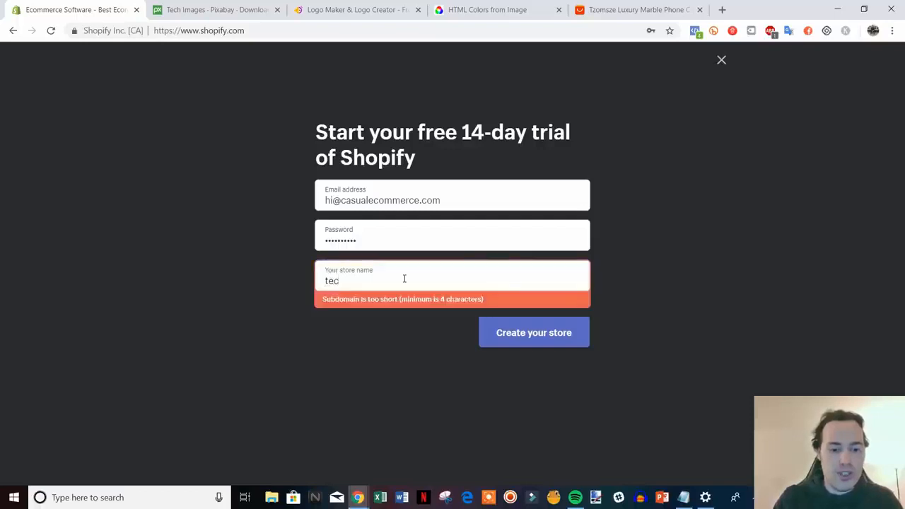
{"action": "type", "text": "h-space"}
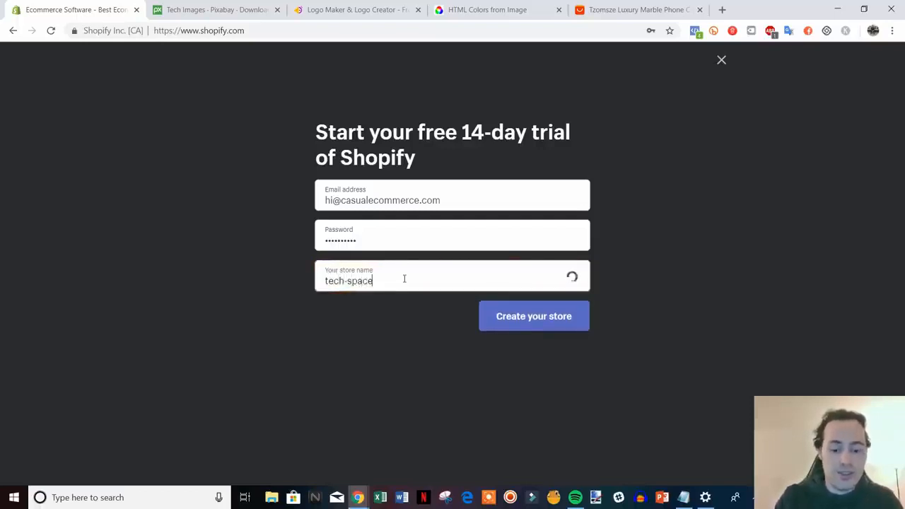
{"action": "type", "text": "-online"}
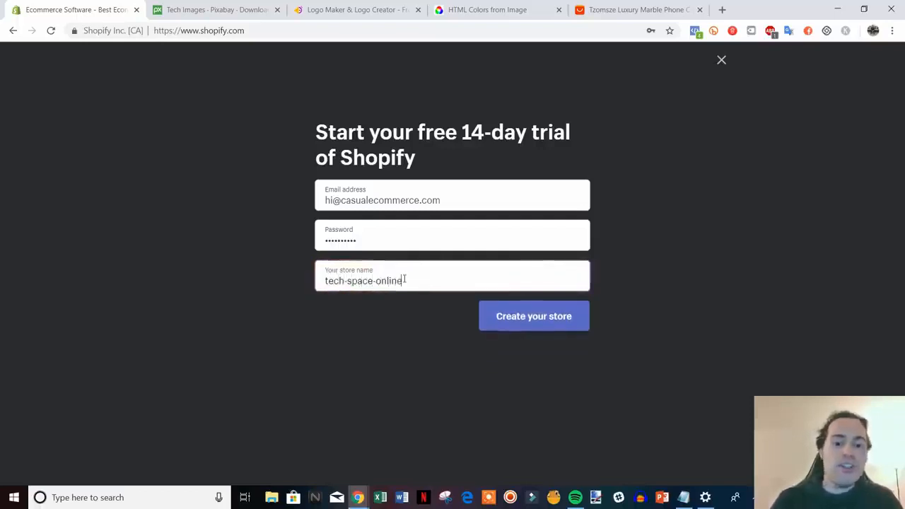
{"action": "left_click", "coordinate": [529, 317]}
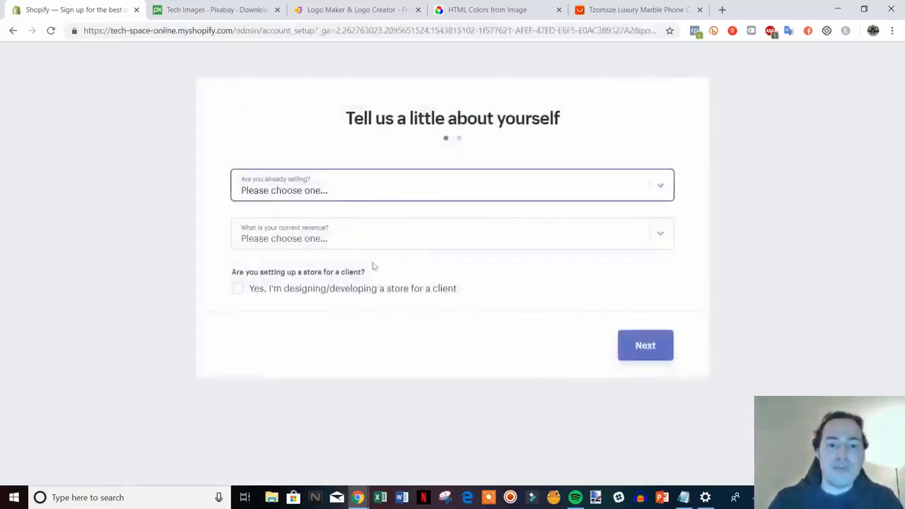
Step: Answer the questionnaire with "I'm just playing around" and a current revenue of $50,000 USD to $250,000 USD, and continue
{"action": "left_click", "coordinate": [554, 187]}
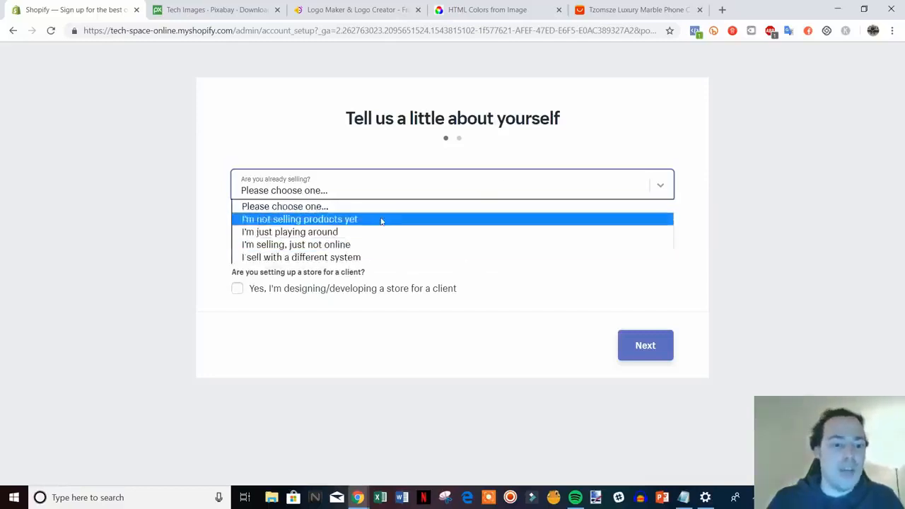
{"action": "left_click", "coordinate": [368, 235]}
{"action": "left_click", "coordinate": [502, 243]}
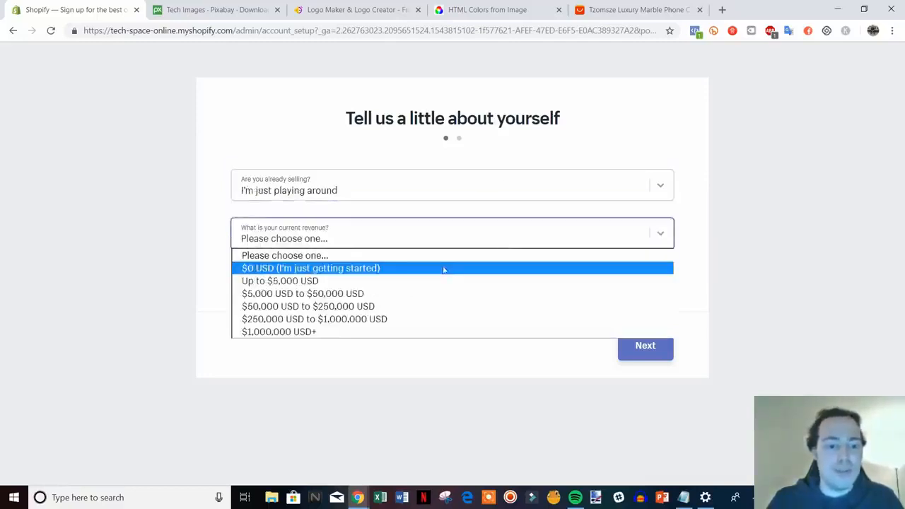
{"action": "left_click", "coordinate": [407, 305]}
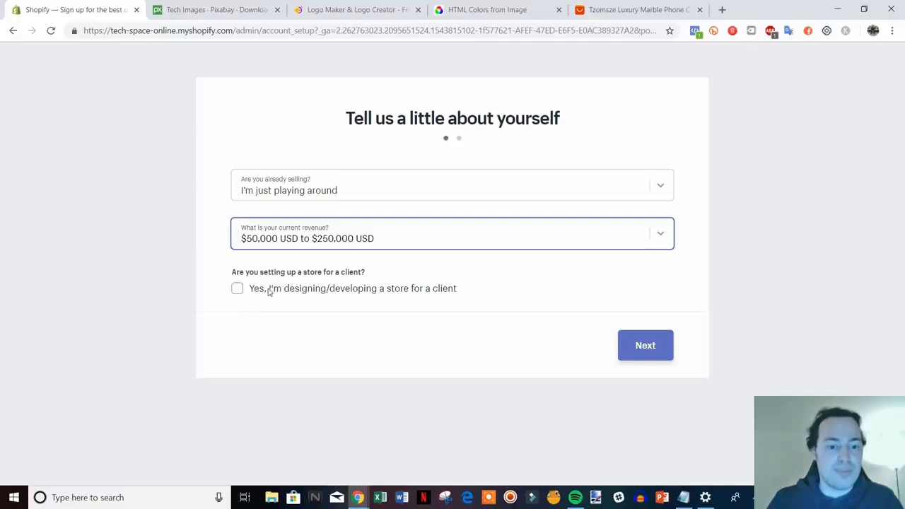
{"action": "left_click", "coordinate": [642, 344]}
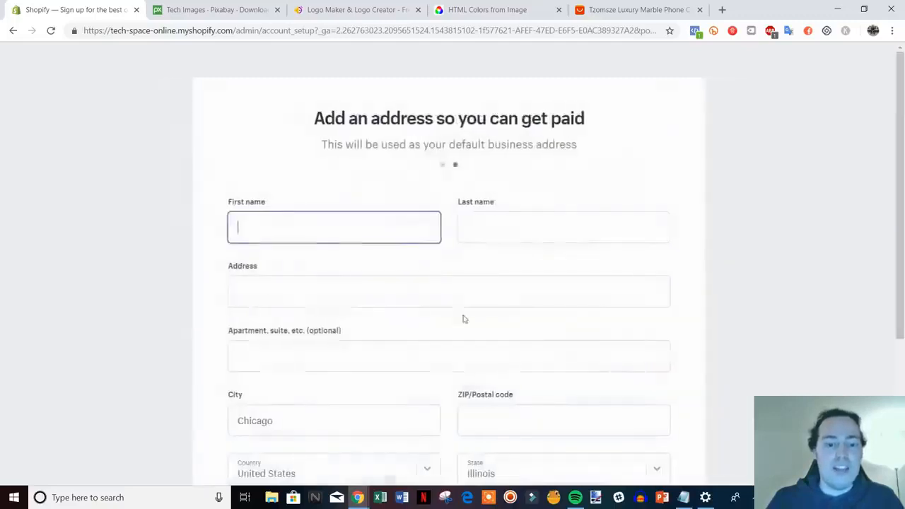
Step: Complete the business address with a ZIP/postal code and enter the store
{"action": "scroll", "coordinate": [713, 253], "scroll_direction": "down", "scroll_amount": 1}
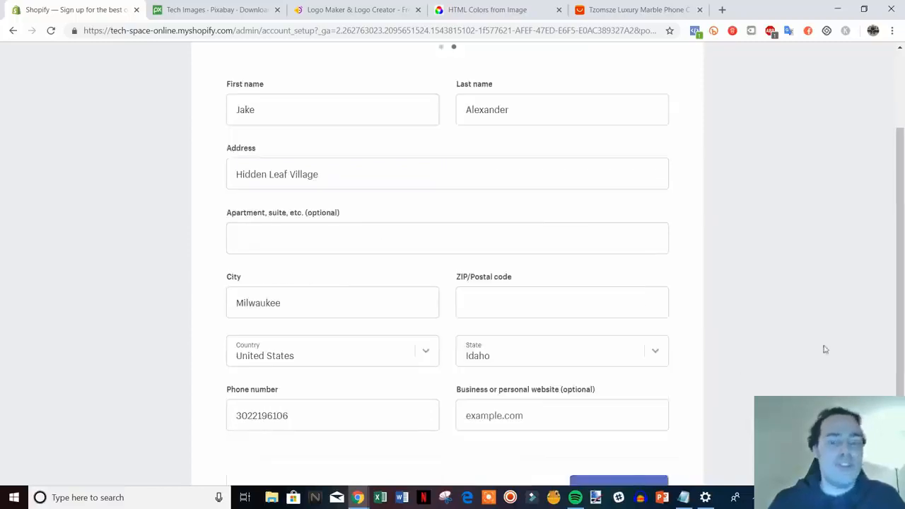
{"action": "scroll", "coordinate": [331, 283], "scroll_direction": "down", "scroll_amount": 1}
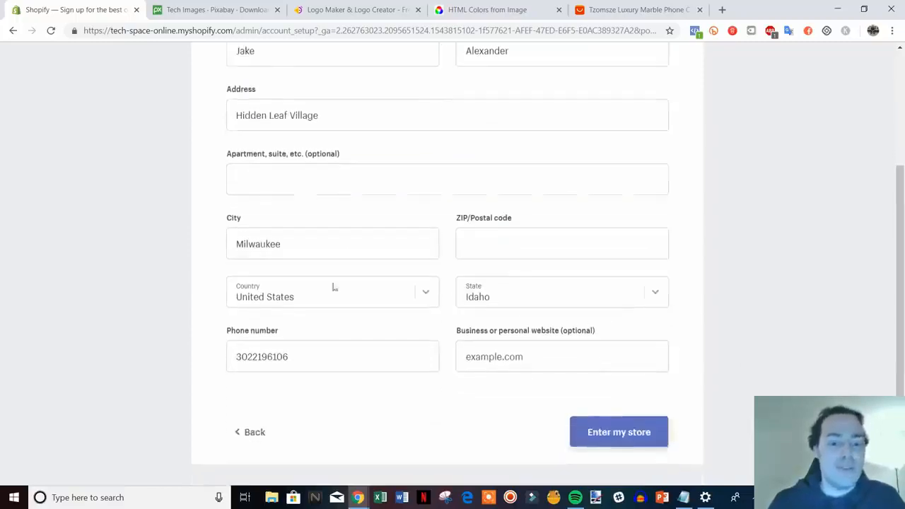
{"action": "left_click", "coordinate": [630, 434]}
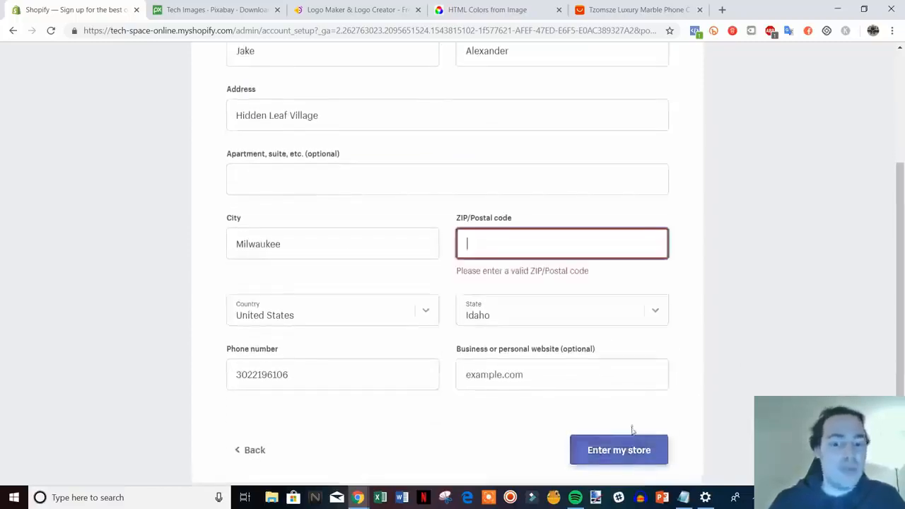
{"action": "left_click", "coordinate": [566, 242]}
{"action": "type", "text": "19948"}
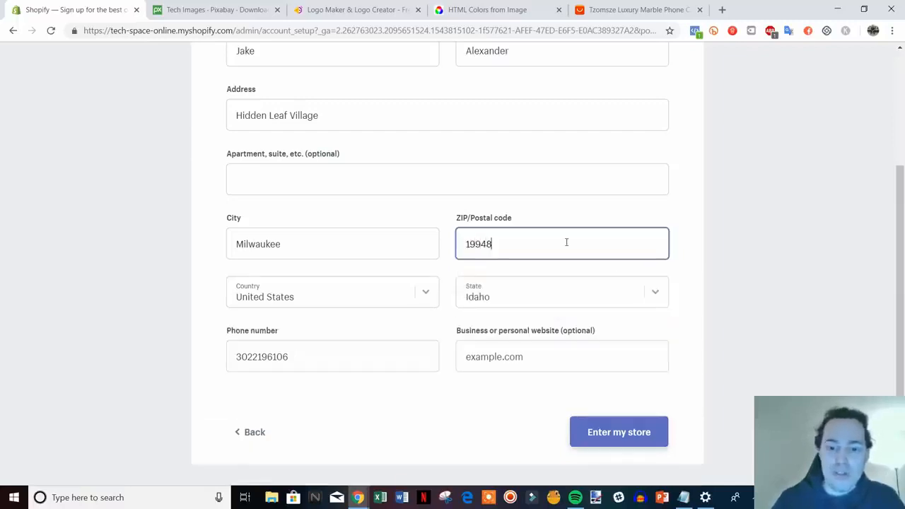
{"action": "left_click", "coordinate": [655, 425]}
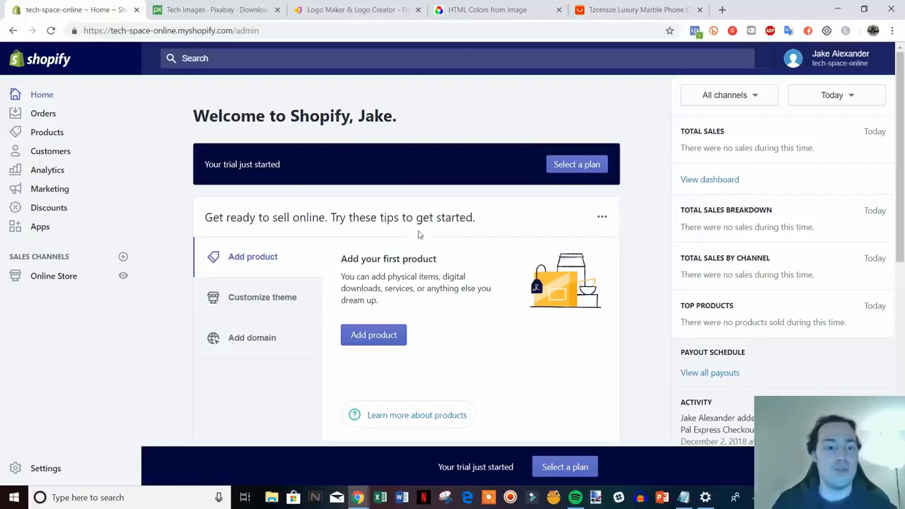
Step: Open the online store's themes page and visit the Shopify Theme Store
{"action": "scroll", "coordinate": [418, 234], "scroll_direction": "down", "scroll_amount": 1}
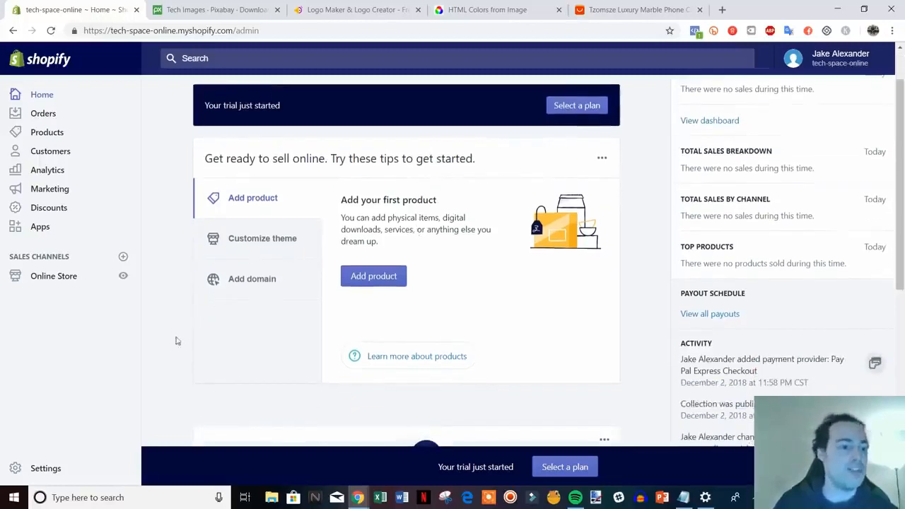
{"action": "left_click", "coordinate": [60, 279]}
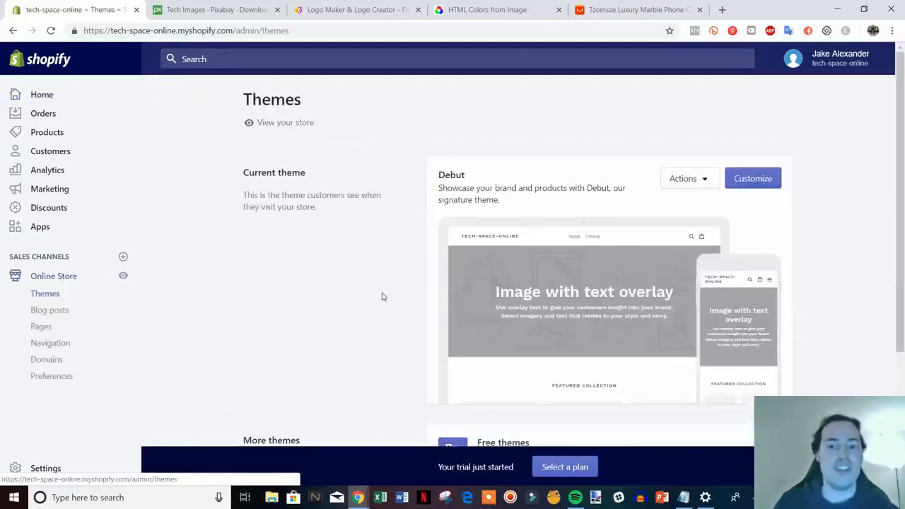
{"action": "scroll", "coordinate": [382, 297], "scroll_direction": "down", "scroll_amount": 1}
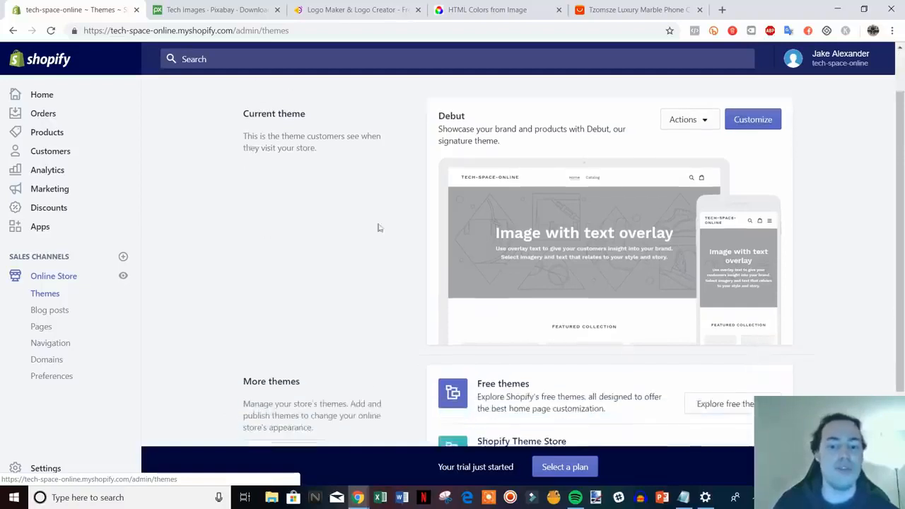
{"action": "scroll", "coordinate": [536, 235], "scroll_direction": "down", "scroll_amount": 2}
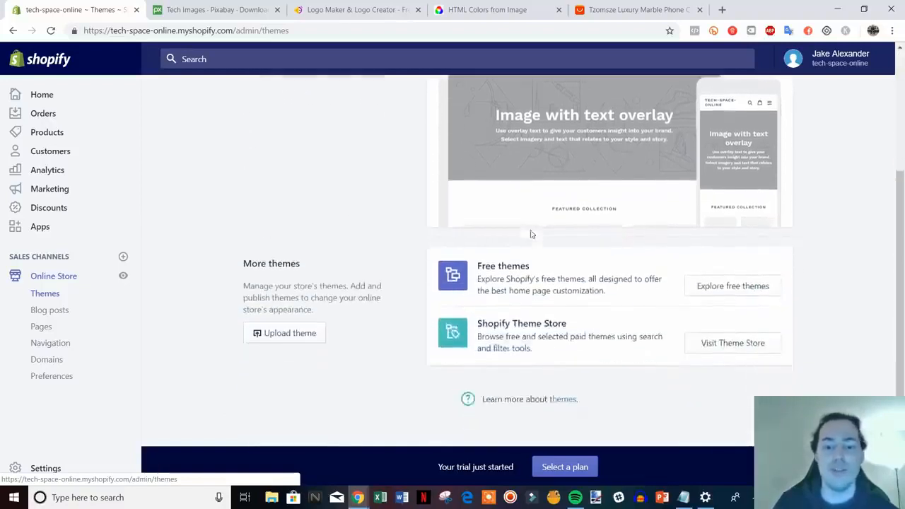
{"action": "left_click", "coordinate": [745, 344]}
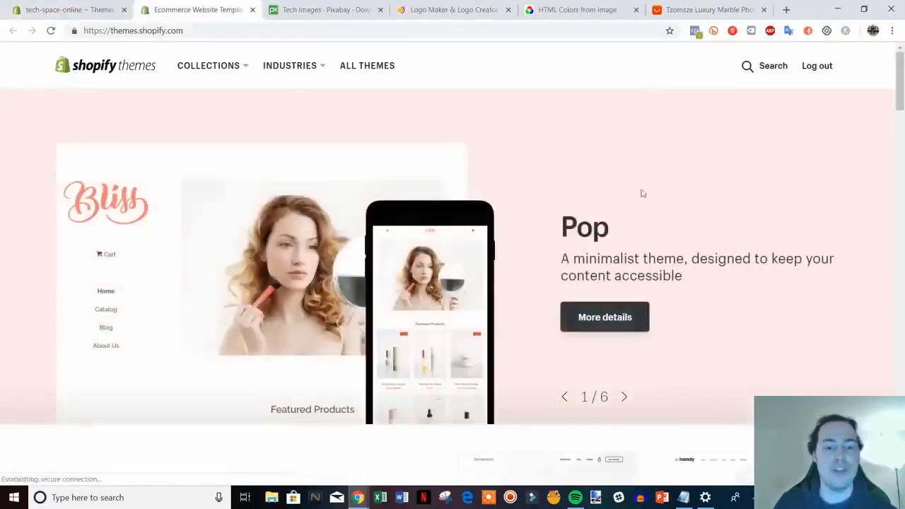
Step: Examine the free and paid themes in the theme store's collections, such as Trending this week and Fun and lively
{"action": "scroll", "coordinate": [641, 194], "scroll_direction": "down", "scroll_amount": 3}
{"action": "scroll", "coordinate": [708, 196], "scroll_direction": "down", "scroll_amount": 7}
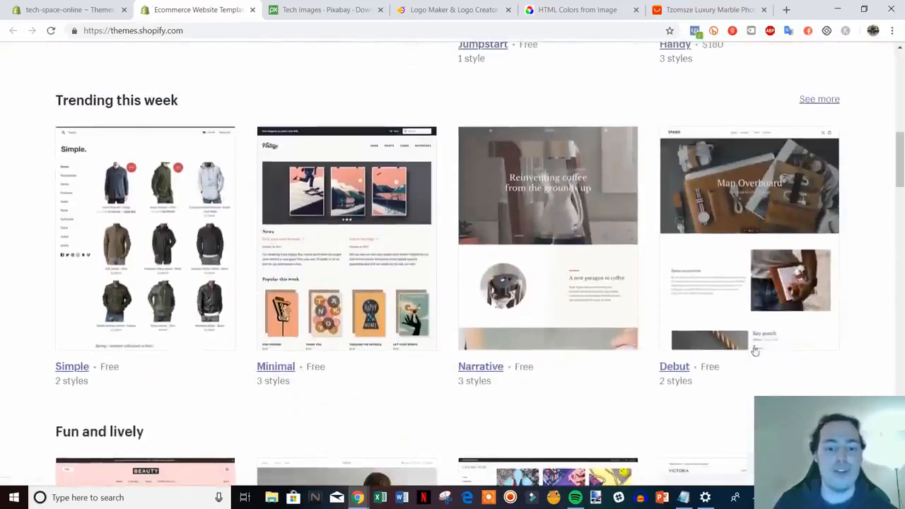
{"action": "scroll", "coordinate": [344, 290], "scroll_direction": "down", "scroll_amount": 5}
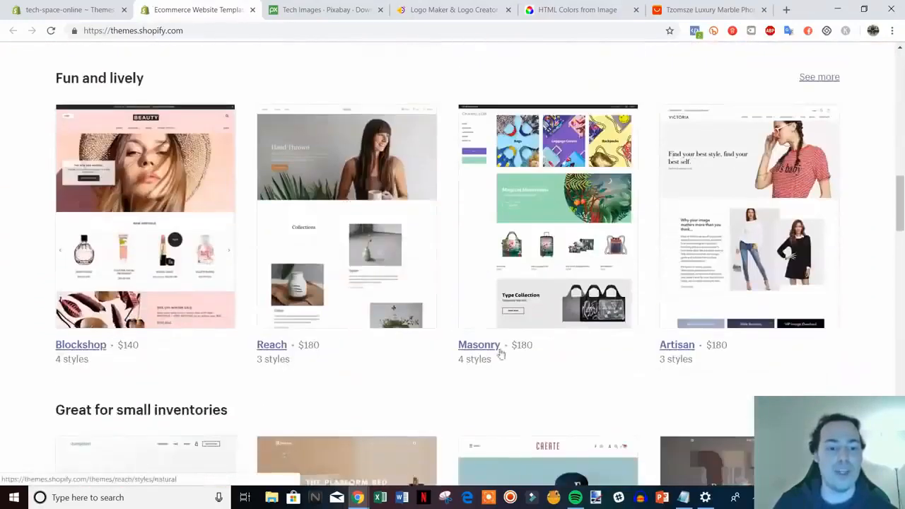
{"action": "mouse_move", "coordinate": [899, 217]}
{"action": "left_mouse_down"}
{"action": "mouse_move", "coordinate": [900, 230]}
{"action": "mouse_move", "coordinate": [900, 221]}
{"action": "left_mouse_up"}
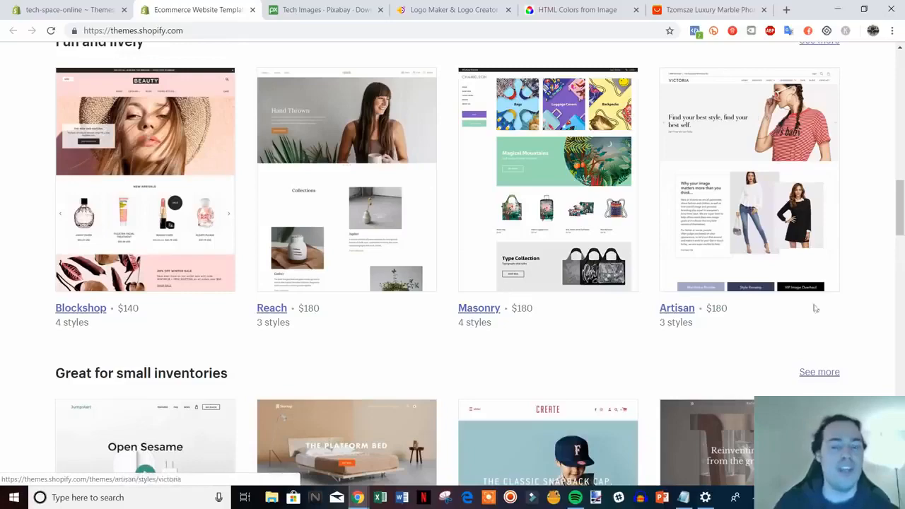
{"action": "scroll", "coordinate": [842, 295], "scroll_direction": "down", "scroll_amount": 1}
{"action": "scroll", "coordinate": [842, 295], "scroll_direction": "down", "scroll_amount": 8}
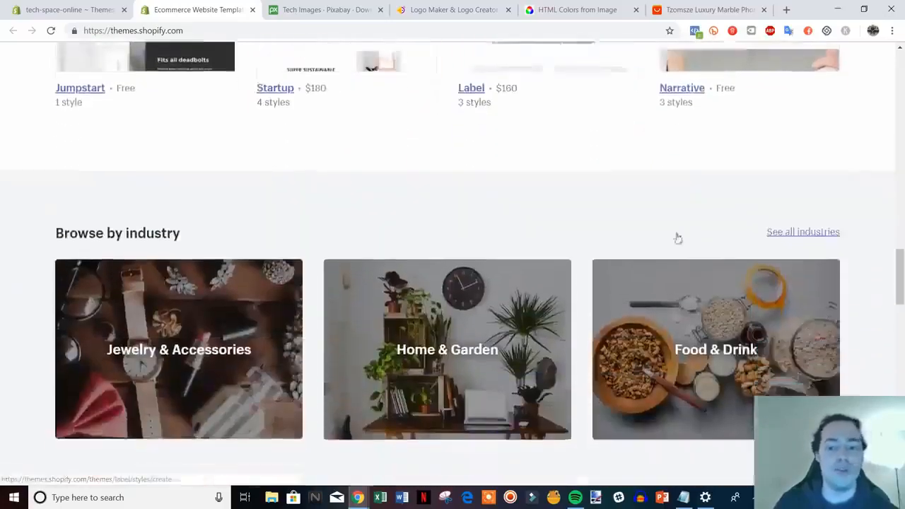
{"action": "left_click_drag", "start_coordinate": [900, 276], "coordinate": [896, 96]}
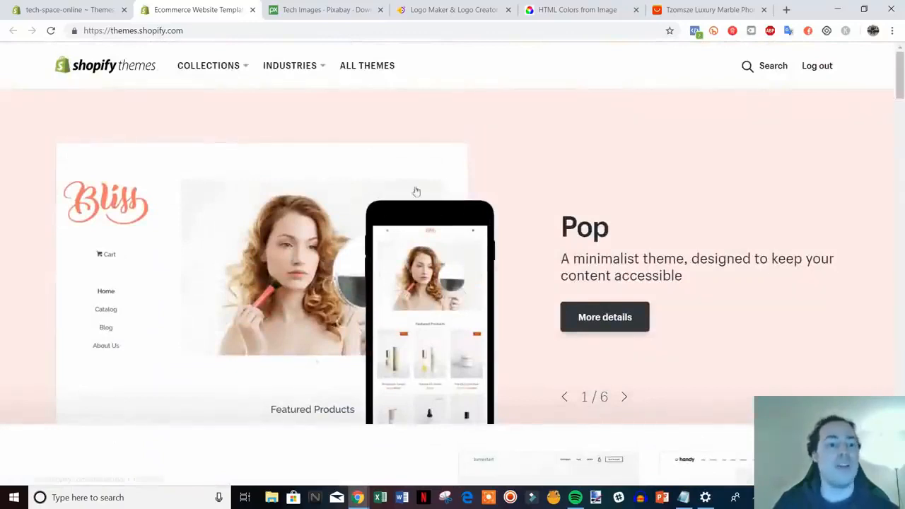
{"action": "scroll", "coordinate": [416, 193], "scroll_direction": "down", "scroll_amount": 2}
Step: Review the theme options on the store's admin themes page, and return to the theme store
{"action": "left_click", "coordinate": [62, 10]}
{"action": "scroll", "coordinate": [629, 261], "scroll_direction": "up", "scroll_amount": 3}
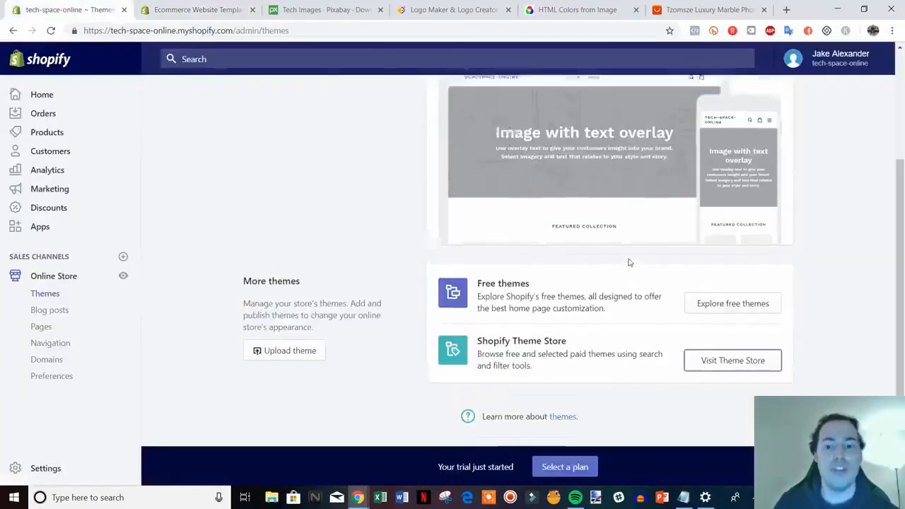
{"action": "left_click", "coordinate": [196, 10]}
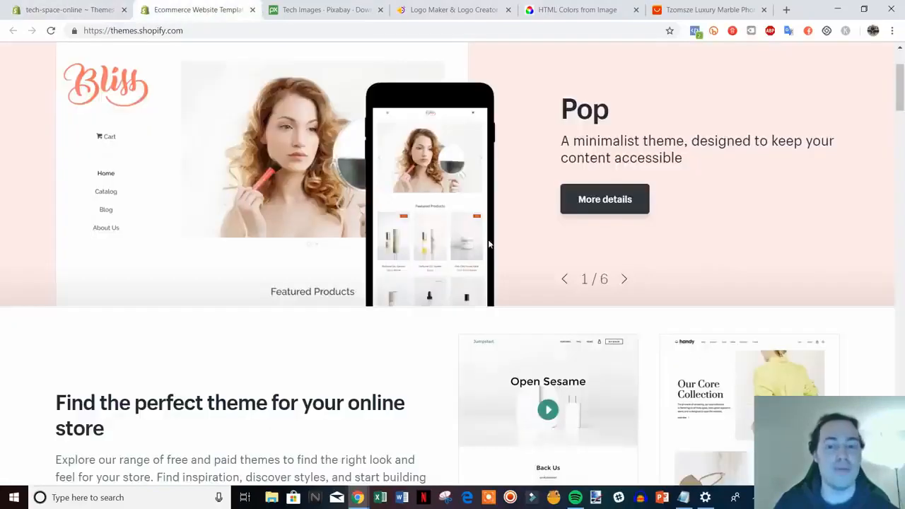
Step: Browse the Trending this week themes in the theme store and view the free Minimal theme's page
{"action": "scroll", "coordinate": [854, 201], "scroll_direction": "down", "scroll_amount": 3}
{"action": "scroll", "coordinate": [854, 202], "scroll_direction": "down", "scroll_amount": 2}
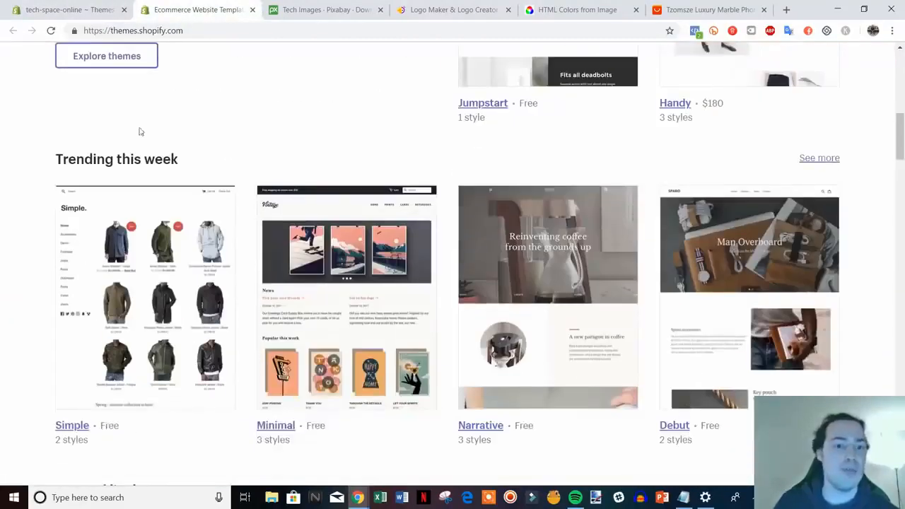
{"action": "scroll", "coordinate": [550, 263], "scroll_direction": "down", "scroll_amount": 2}
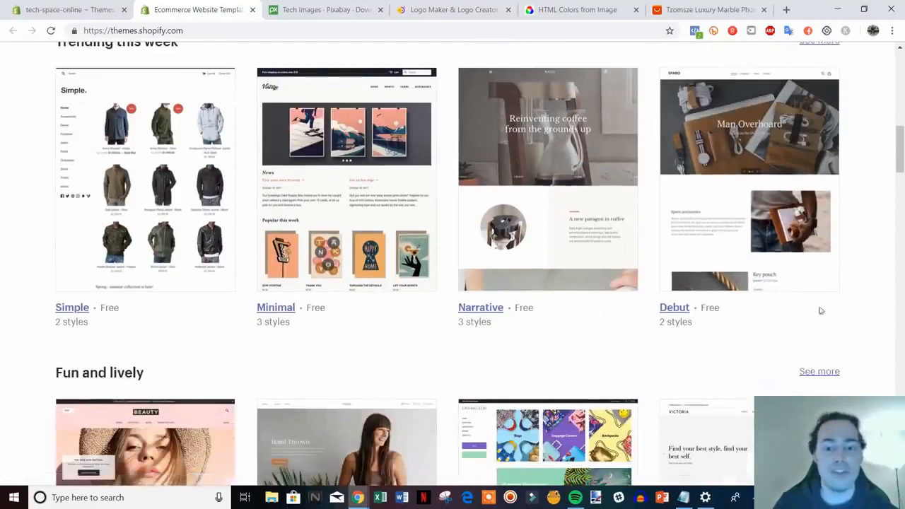
{"action": "key", "text": "ctrl+shift+Tab"}
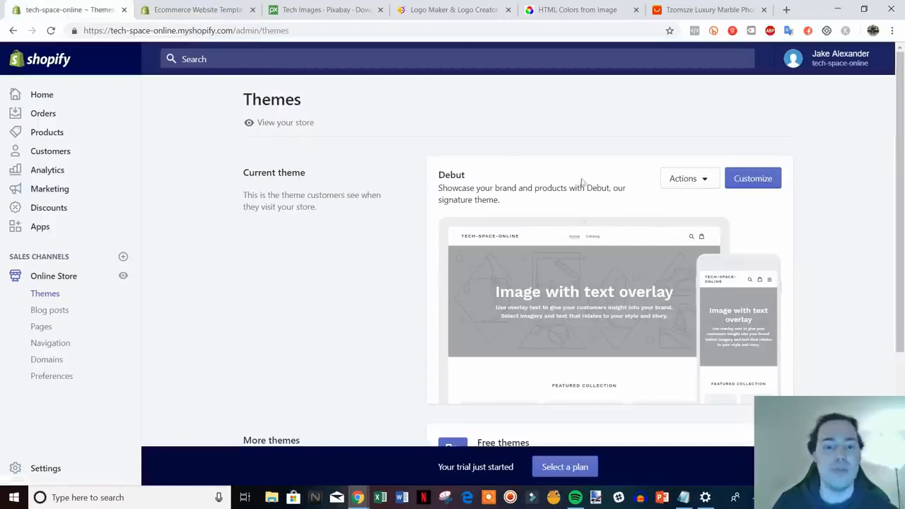
{"action": "left_click", "coordinate": [196, 8]}
{"action": "scroll", "coordinate": [852, 309], "scroll_direction": "down", "scroll_amount": 1}
{"action": "scroll", "coordinate": [324, 194], "scroll_direction": "up", "scroll_amount": 2}
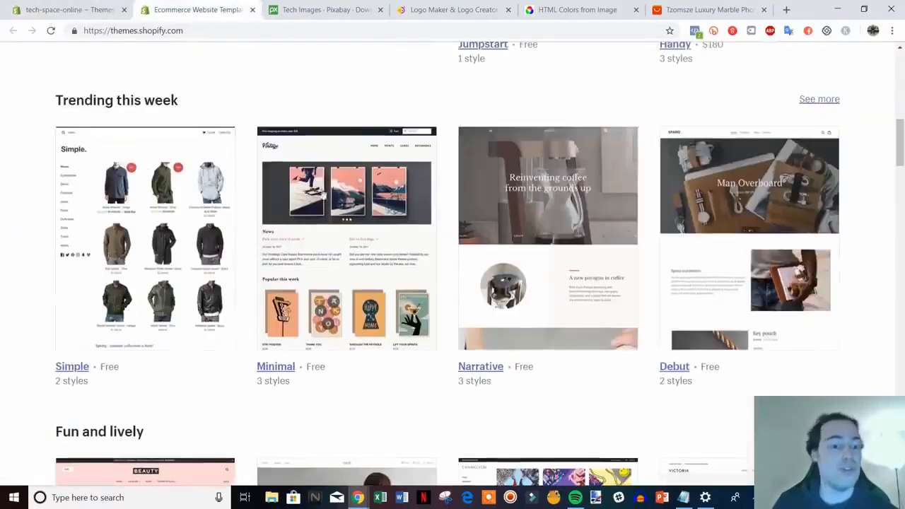
{"action": "left_click", "coordinate": [283, 366]}
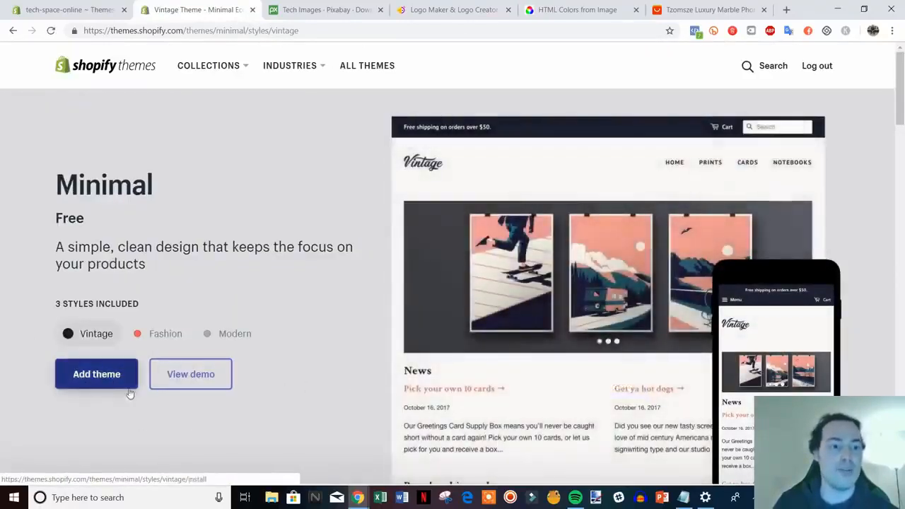
{"action": "left_click", "coordinate": [129, 389]}
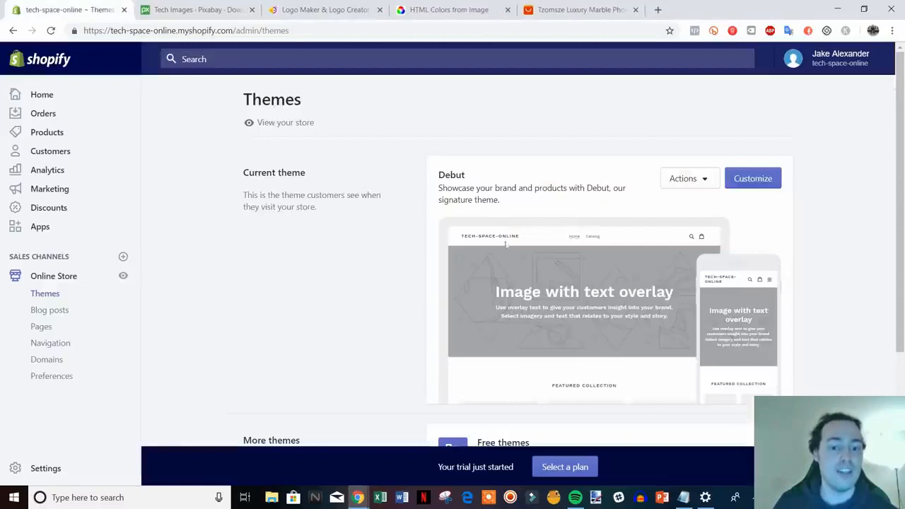
Step: Open the store's current Debut theme for customization and look through its home page preview
{"action": "scroll", "coordinate": [505, 244], "scroll_direction": "down", "scroll_amount": 3}
{"action": "scroll", "coordinate": [501, 247], "scroll_direction": "up", "scroll_amount": 1}
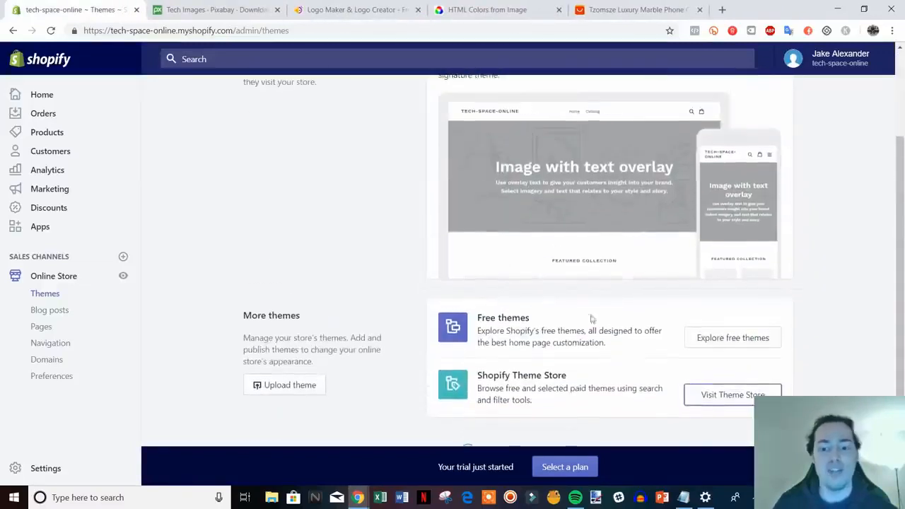
{"action": "scroll", "coordinate": [591, 318], "scroll_direction": "up", "scroll_amount": 2}
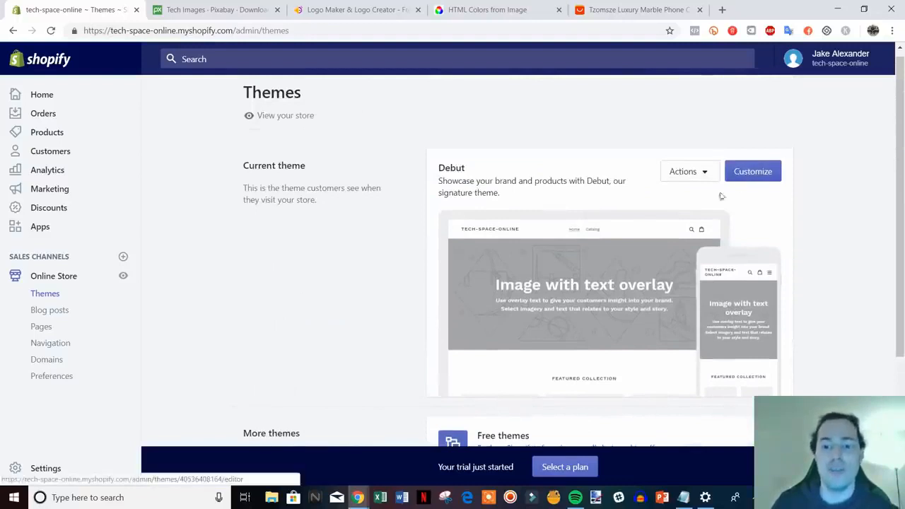
{"action": "left_click", "coordinate": [766, 172]}
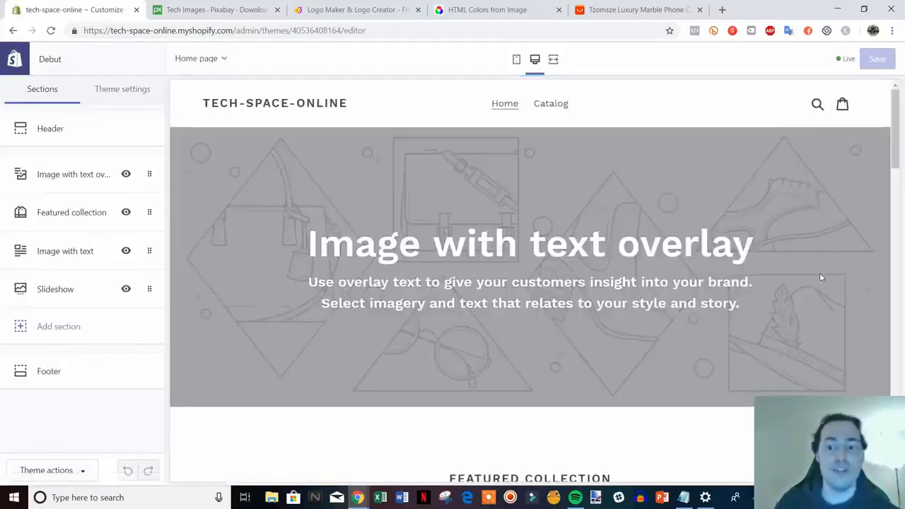
{"action": "mouse_move", "coordinate": [896, 116]}
{"action": "left_mouse_down"}
{"action": "mouse_move", "coordinate": [901, 452]}
{"action": "mouse_move", "coordinate": [902, 105]}
{"action": "left_mouse_up"}
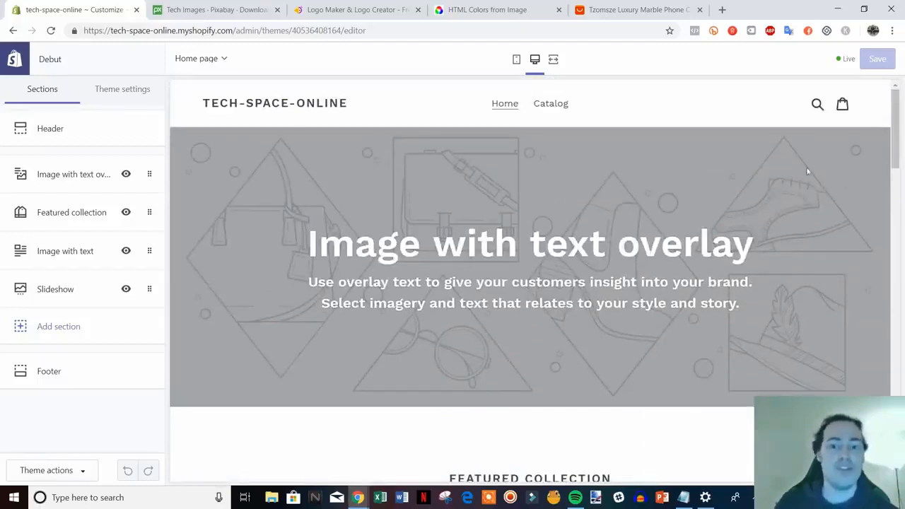
{"action": "scroll", "coordinate": [715, 285], "scroll_direction": "down", "scroll_amount": 3}
{"action": "scroll", "coordinate": [718, 284], "scroll_direction": "up", "scroll_amount": 3}
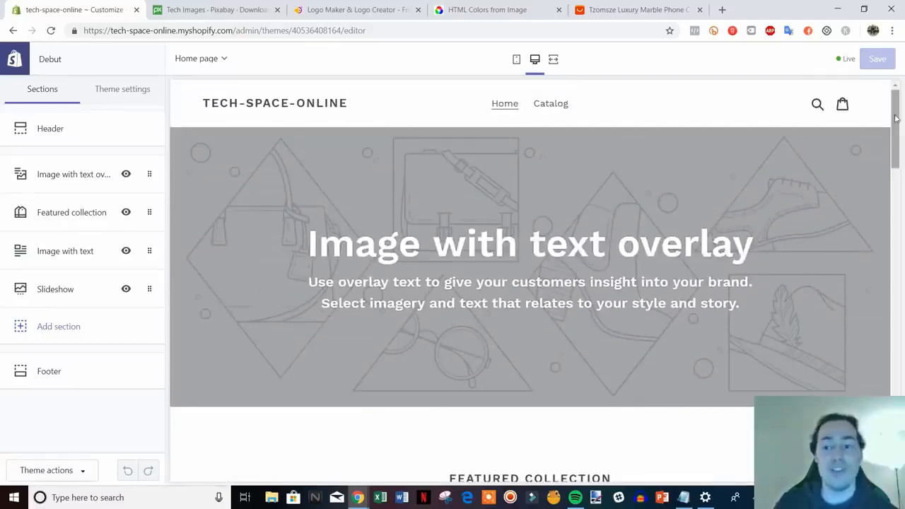
{"action": "left_click_drag", "start_coordinate": [896, 122], "coordinate": [884, 105]}
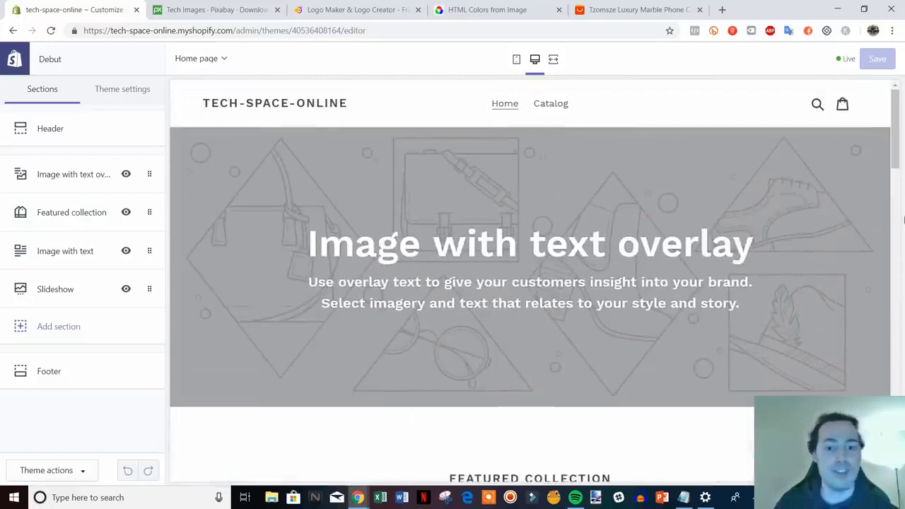
Step: Upload logo_transparent from the HatchfulExport-All folder as the header's logo image and set the custom logo width to 160px
{"action": "left_click", "coordinate": [59, 134]}
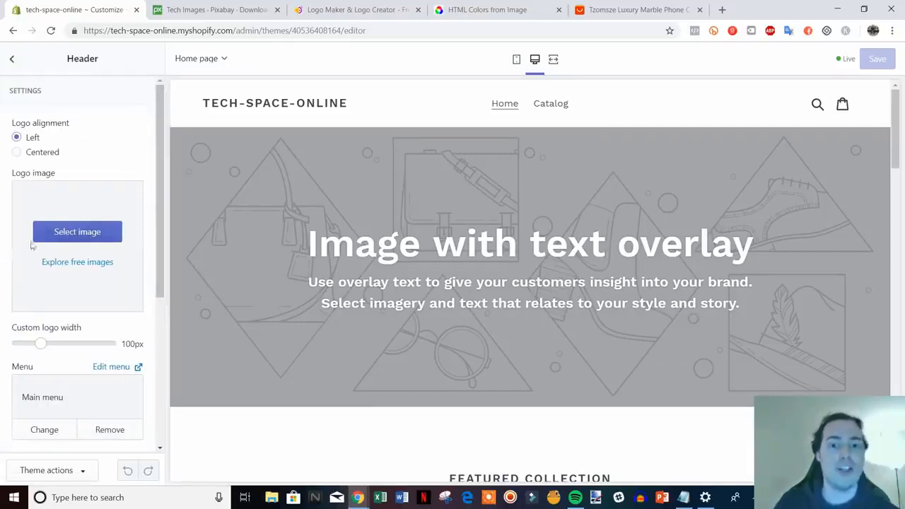
{"action": "left_click", "coordinate": [80, 232]}
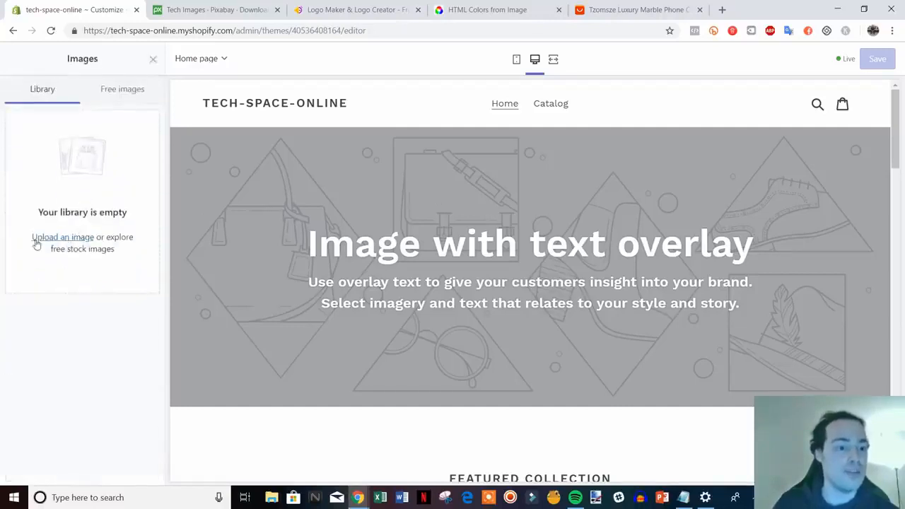
{"action": "left_click", "coordinate": [47, 242]}
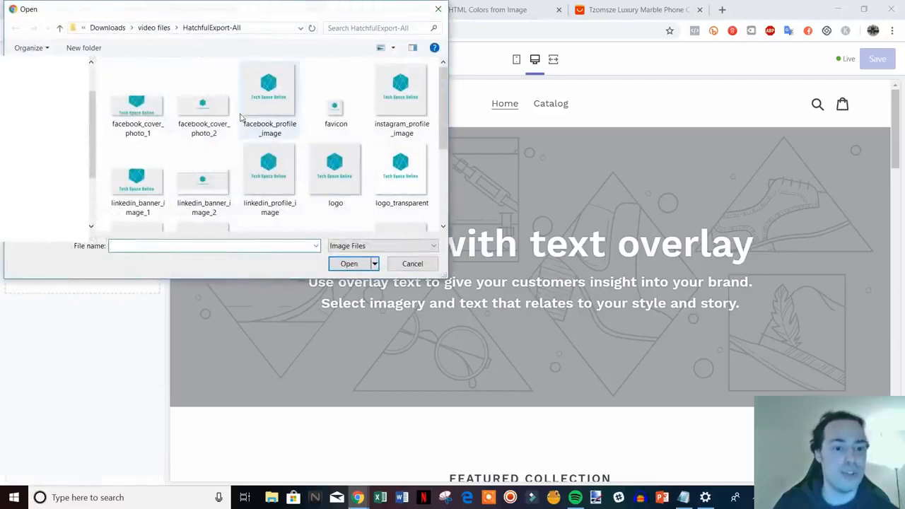
{"action": "scroll", "coordinate": [205, 135], "scroll_direction": "down", "scroll_amount": 2}
{"action": "scroll", "coordinate": [200, 123], "scroll_direction": "down", "scroll_amount": 1}
{"action": "scroll", "coordinate": [200, 123], "scroll_direction": "up", "scroll_amount": 1}
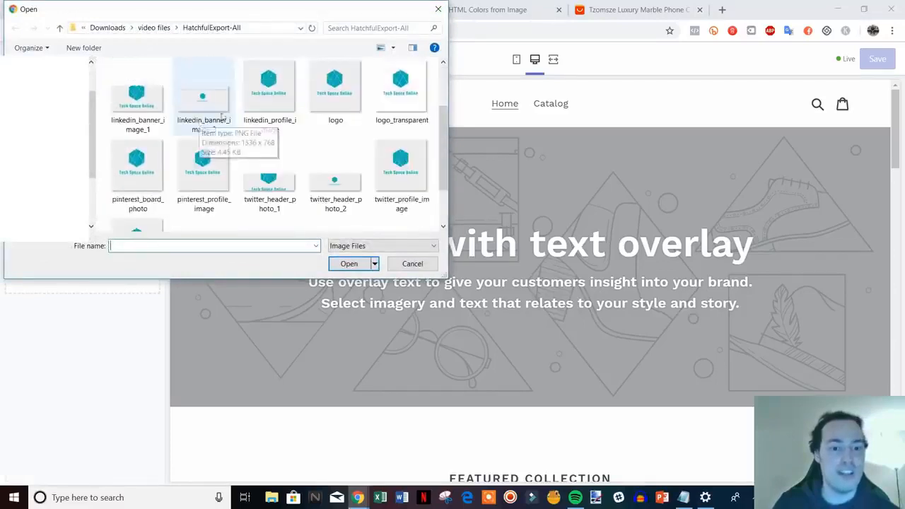
{"action": "double_click", "coordinate": [410, 97]}
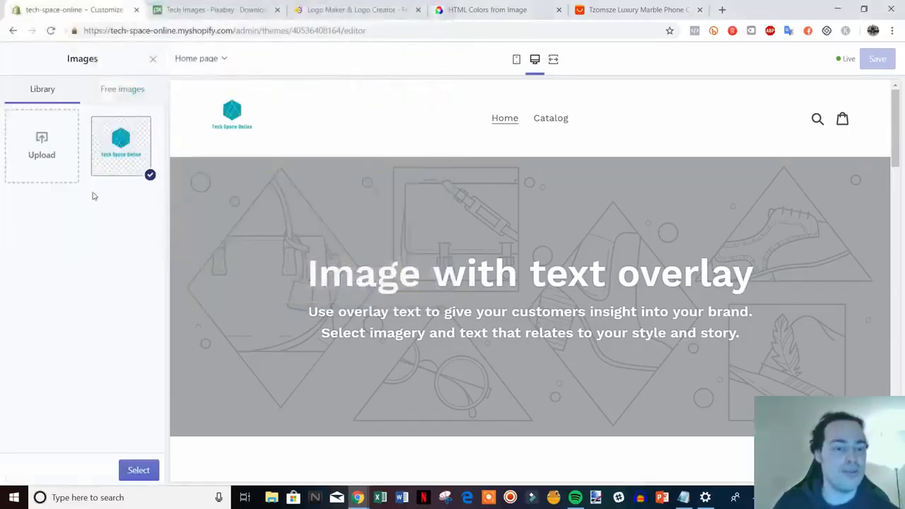
{"action": "left_click", "coordinate": [136, 471]}
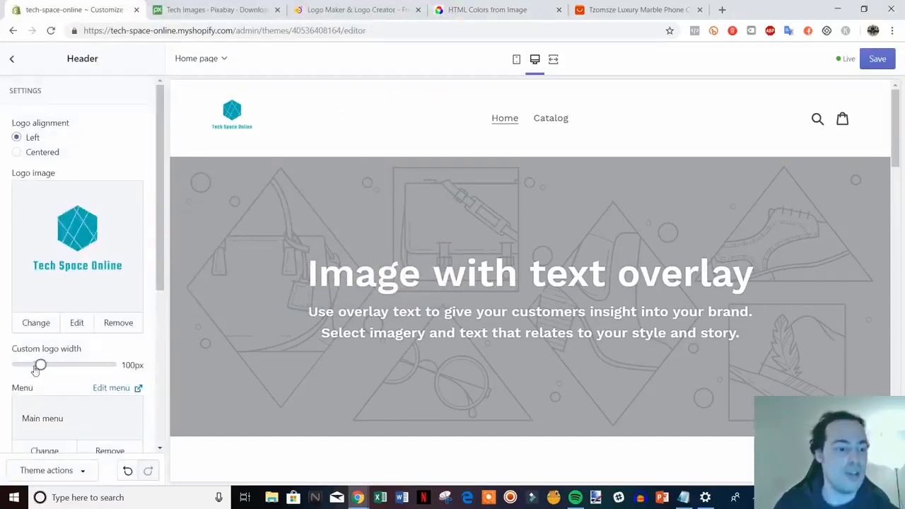
{"action": "left_click_drag", "start_coordinate": [40, 364], "coordinate": [69, 366]}
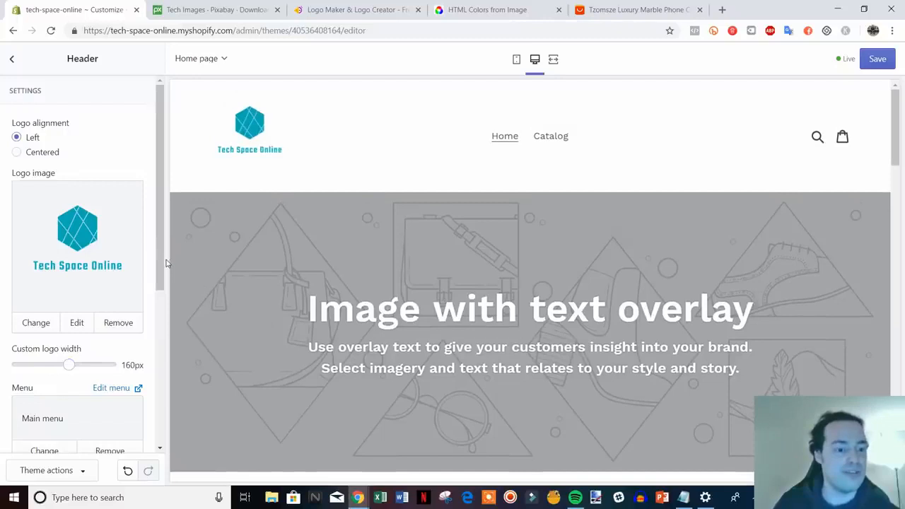
Step: Show the header's announcement bar and set its text to "Free Shipping On All Orders Storewide!"
{"action": "scroll", "coordinate": [145, 348], "scroll_direction": "down", "scroll_amount": 3}
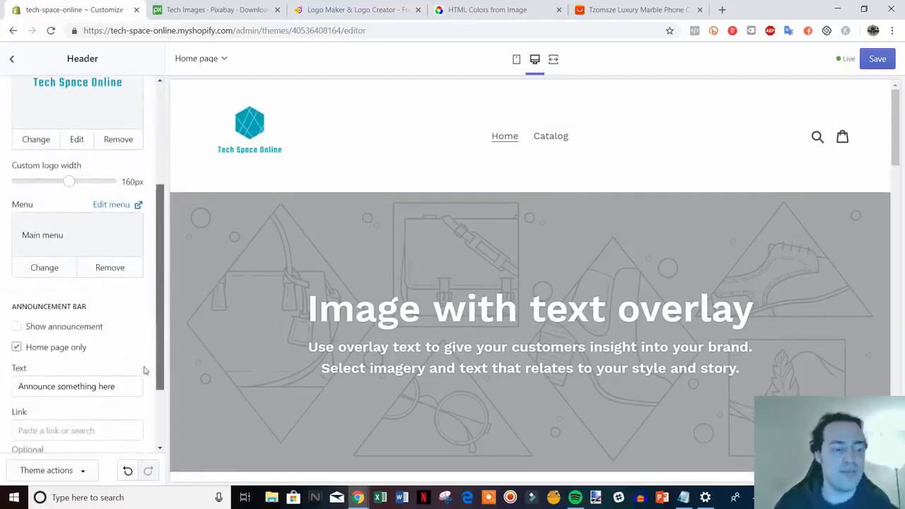
{"action": "left_click", "coordinate": [57, 328]}
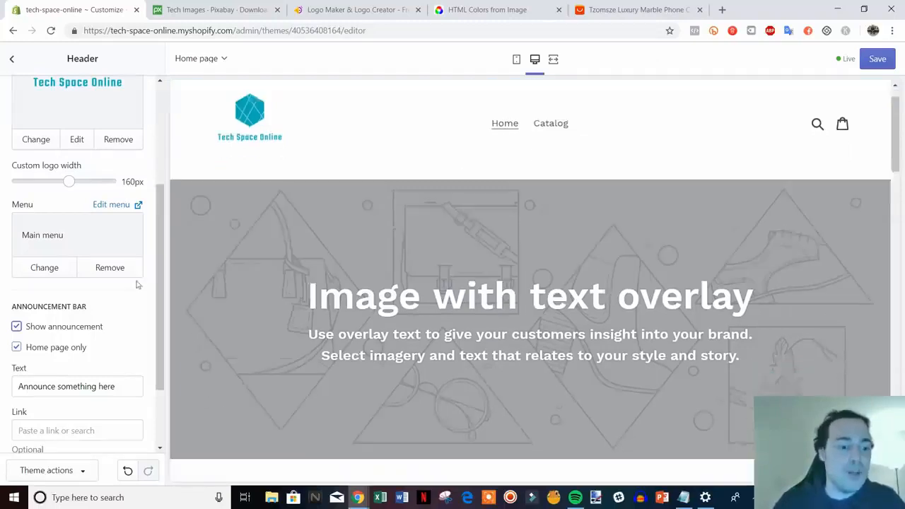
{"action": "scroll", "coordinate": [91, 295], "scroll_direction": "up", "scroll_amount": 1}
{"action": "scroll", "coordinate": [114, 363], "scroll_direction": "down", "scroll_amount": 2}
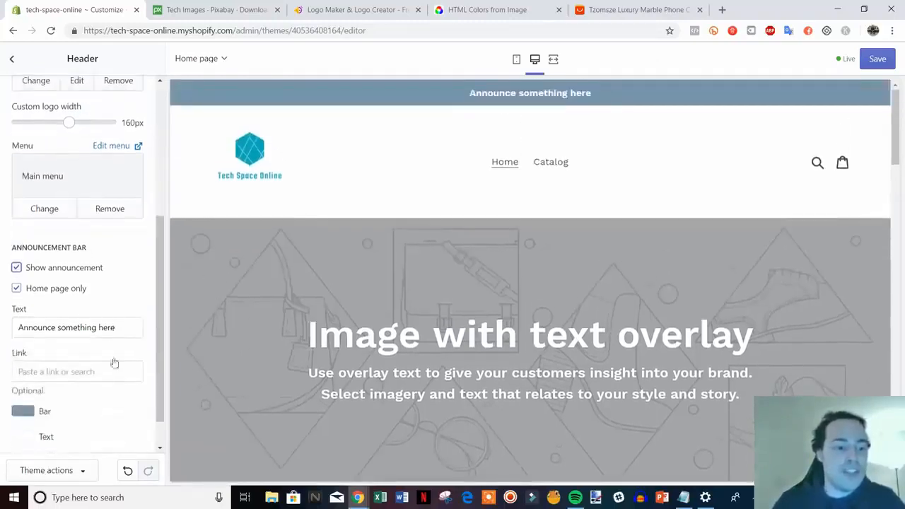
{"action": "left_click_drag", "start_coordinate": [126, 329], "coordinate": [2, 338]}
{"action": "type", "text": "Fr"}
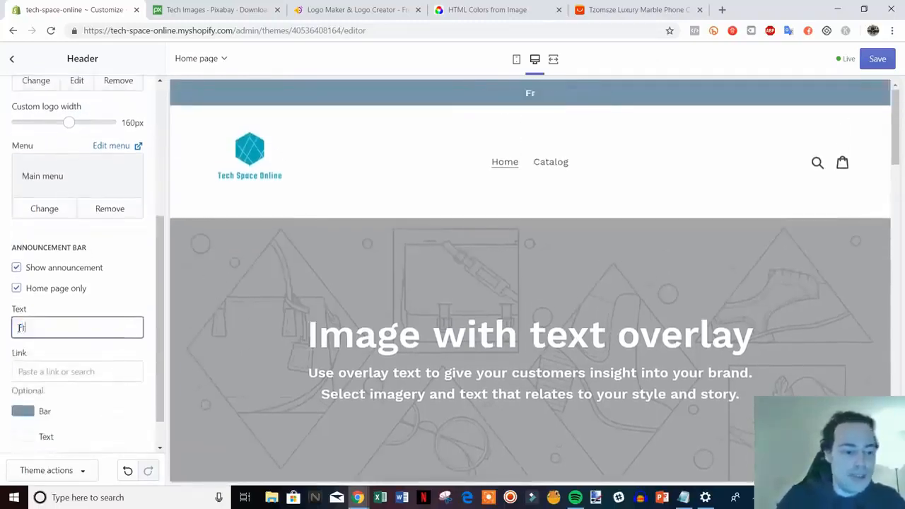
{"action": "type", "text": "ee Shipping On AL"}
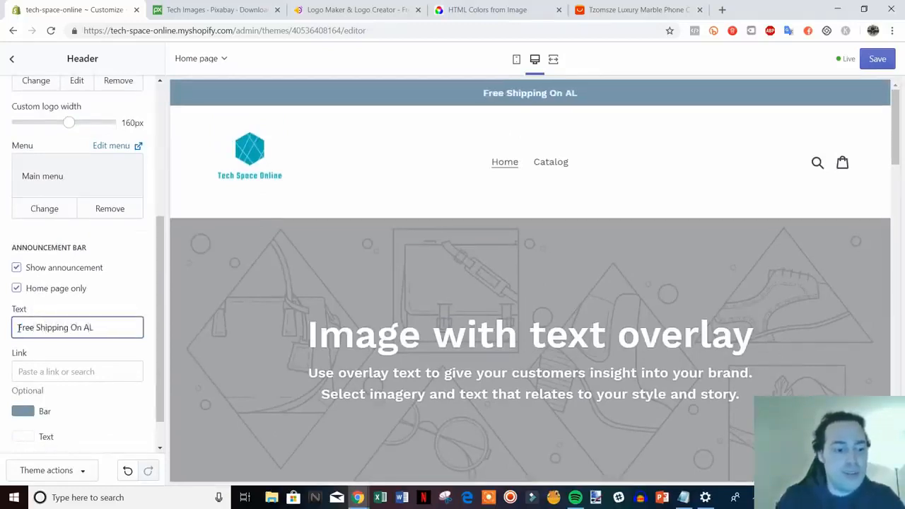
{"action": "key", "text": "BackSpace"}
{"action": "type", "text": "ll Orders"}
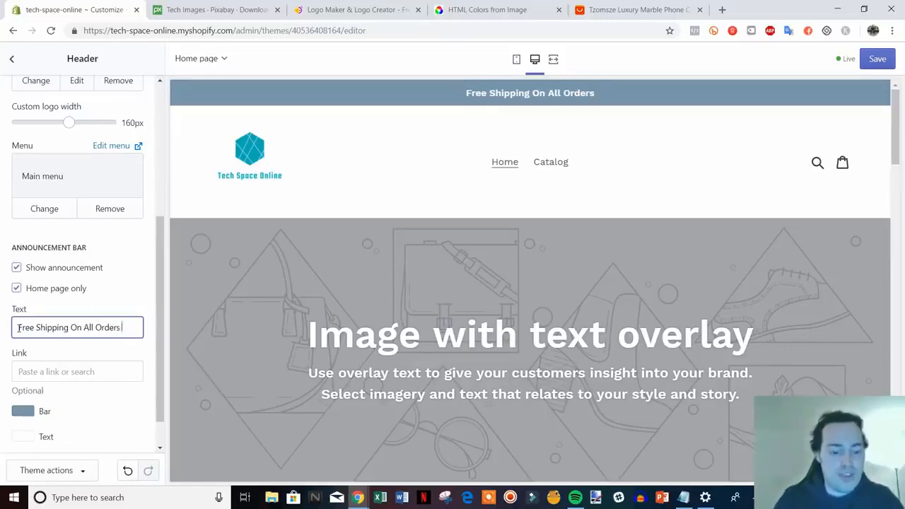
{"action": "type", "text": " Storewide!"}
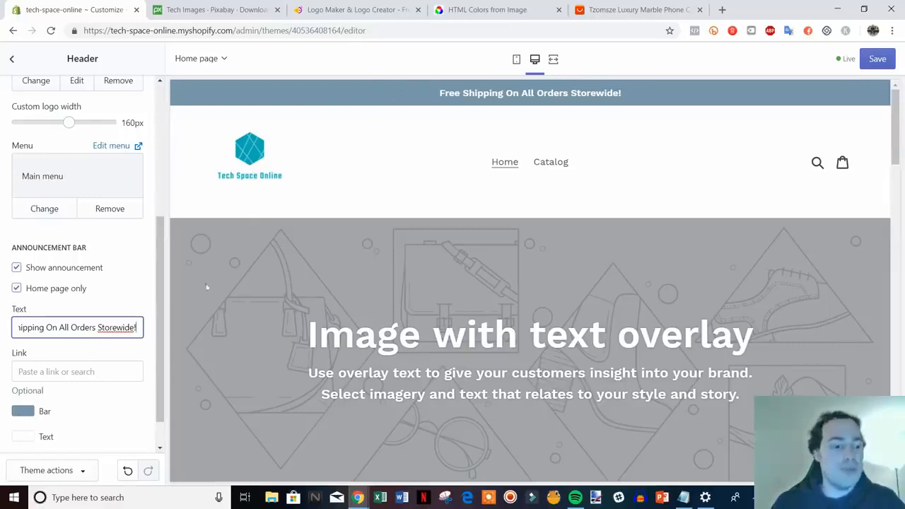
Step: Try the brighter blue #489FD1 as the announcement bar's background color
{"action": "scroll", "coordinate": [89, 299], "scroll_direction": "down", "scroll_amount": 2}
{"action": "left_click", "coordinate": [24, 372]}
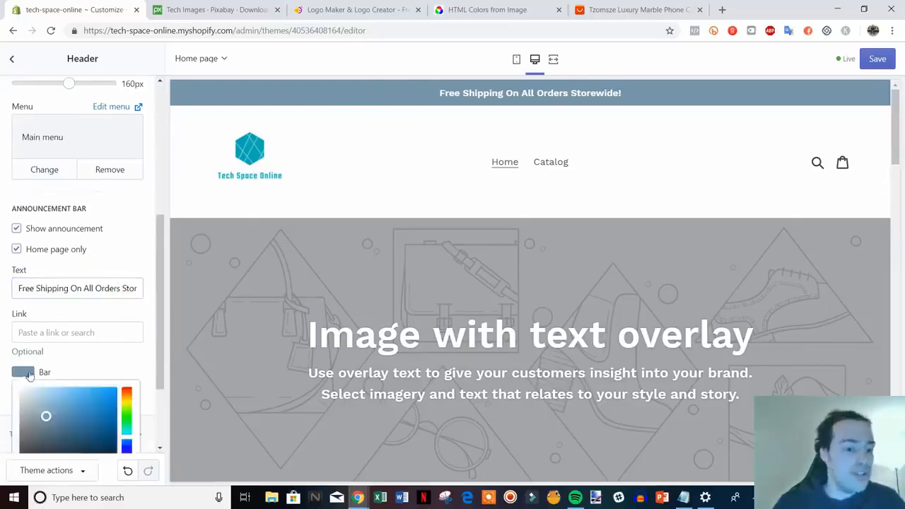
{"action": "scroll", "coordinate": [90, 396], "scroll_direction": "down", "scroll_amount": 2}
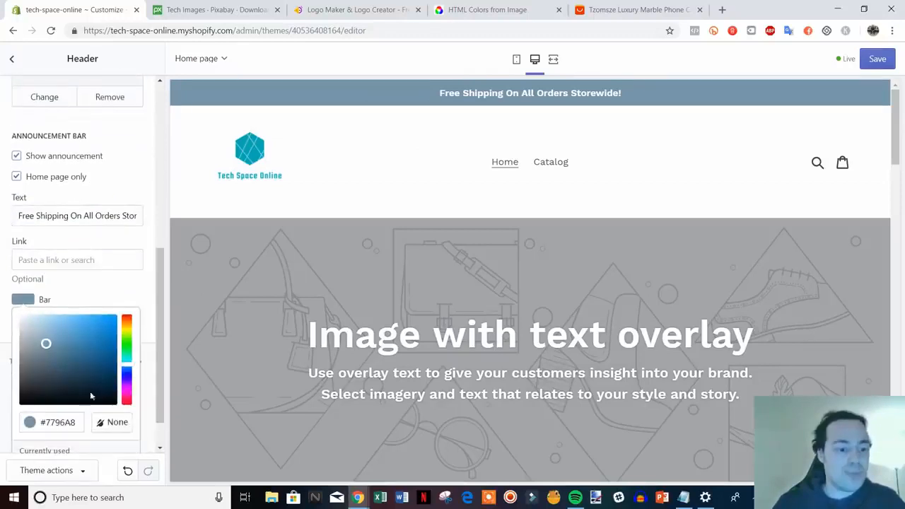
{"action": "left_click_drag", "start_coordinate": [92, 368], "coordinate": [81, 329]}
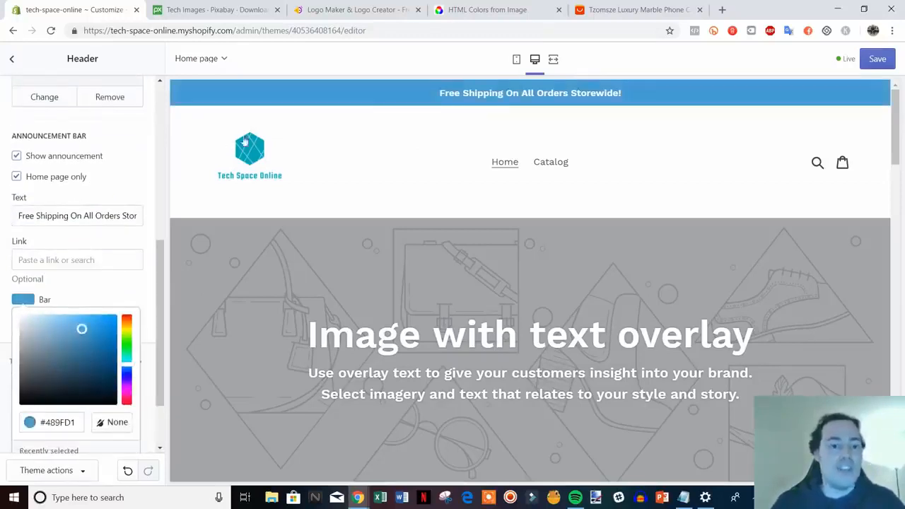
Step: Copy the logo's color code 00ADB5 from the Colors From Image site and apply it to the announcement bar's background
{"action": "left_click", "coordinate": [491, 5]}
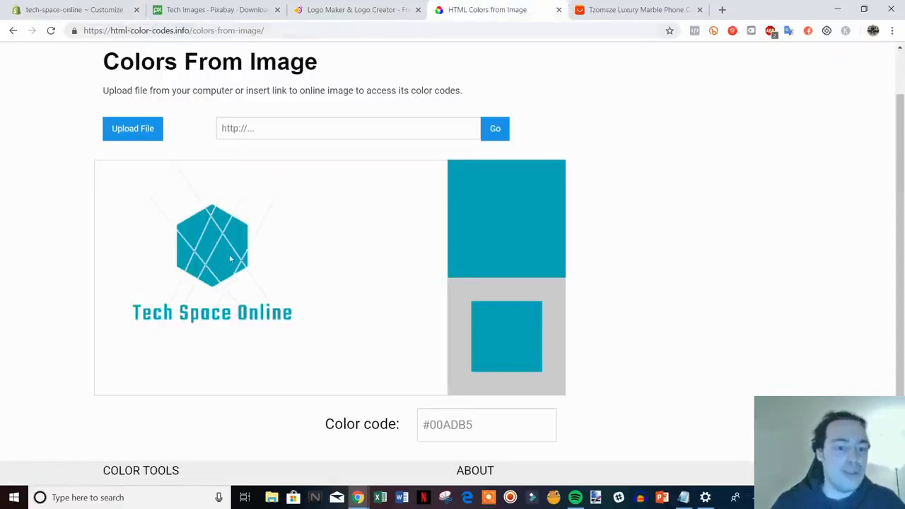
{"action": "left_click_drag", "start_coordinate": [478, 424], "coordinate": [430, 424]}
{"action": "key", "text": "ctrl+c"}
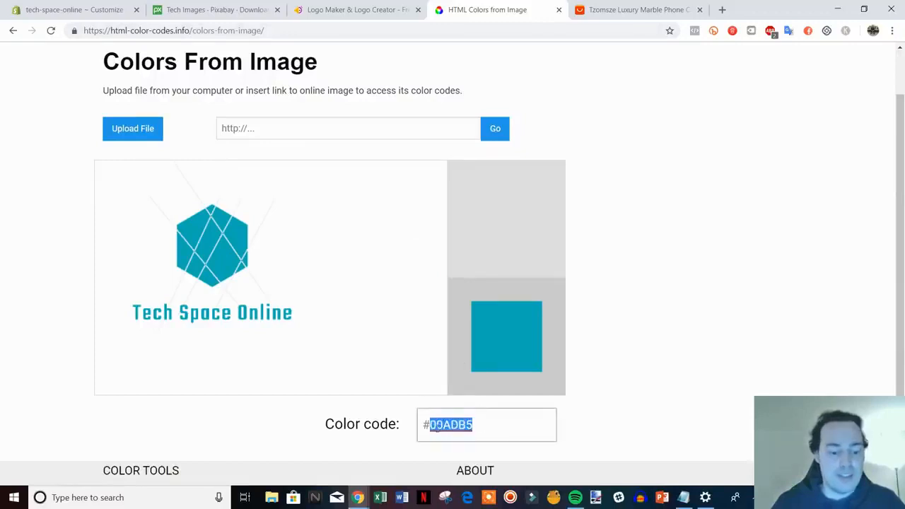
{"action": "left_click", "coordinate": [89, 5]}
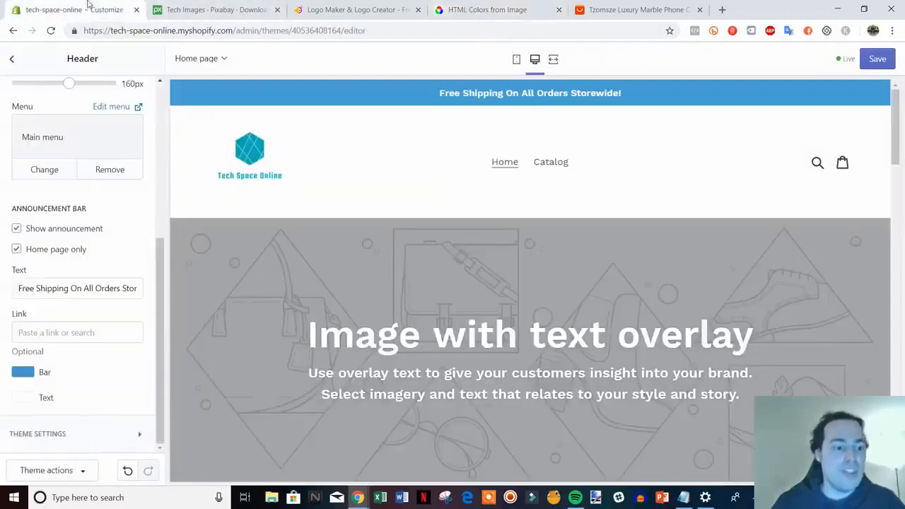
{"action": "left_click", "coordinate": [19, 374]}
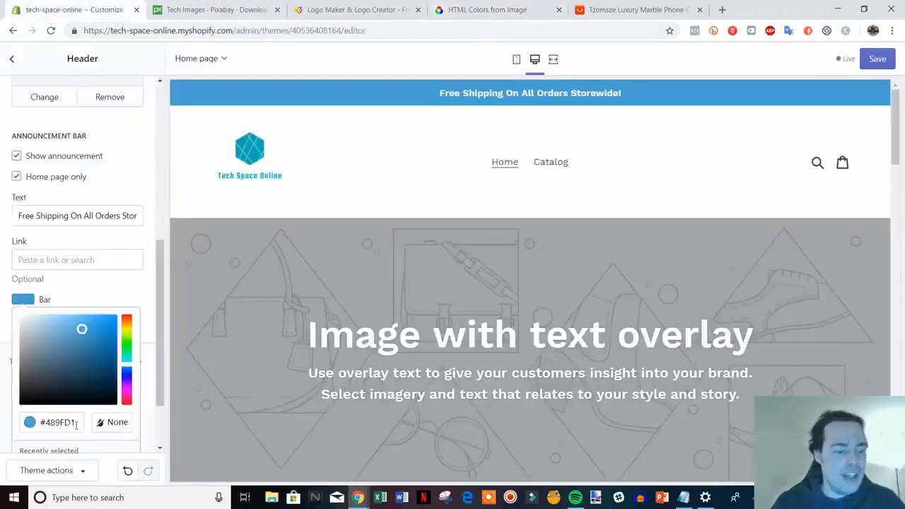
{"action": "left_click_drag", "start_coordinate": [77, 422], "coordinate": [47, 423]}
{"action": "key", "text": "ctrl+v"}
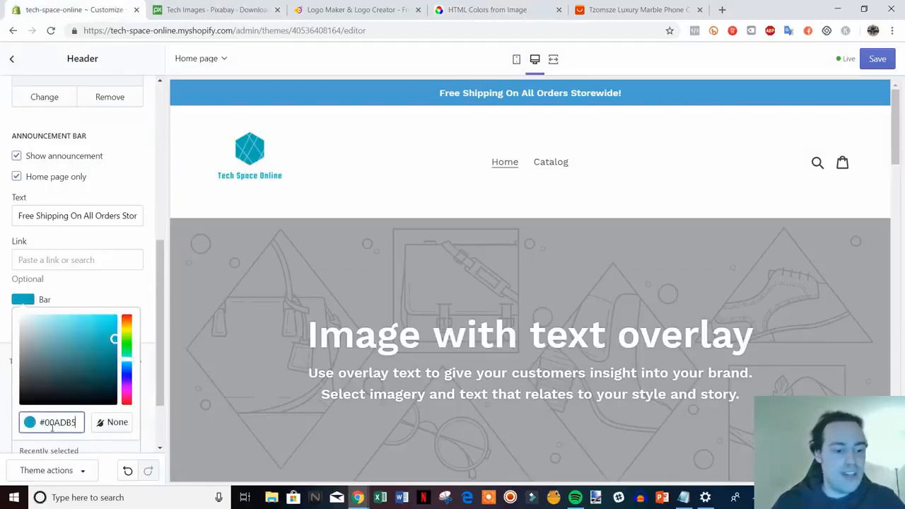
{"action": "left_click", "coordinate": [152, 331]}
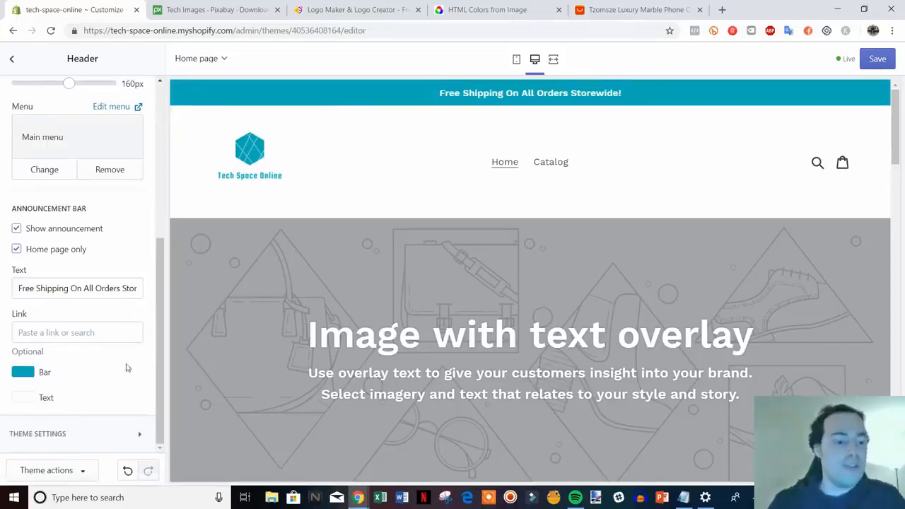
{"action": "scroll", "coordinate": [127, 368], "scroll_direction": "up", "scroll_amount": 4}
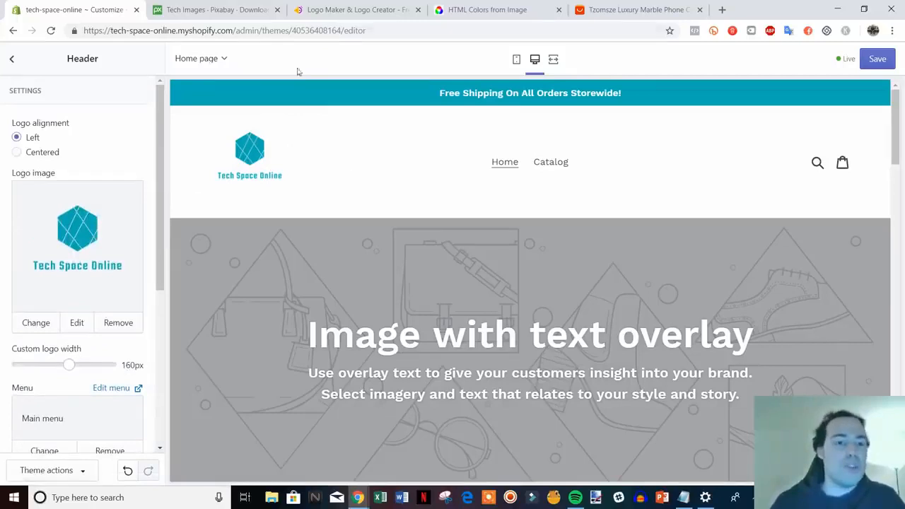
{"action": "left_click", "coordinate": [340, 8]}
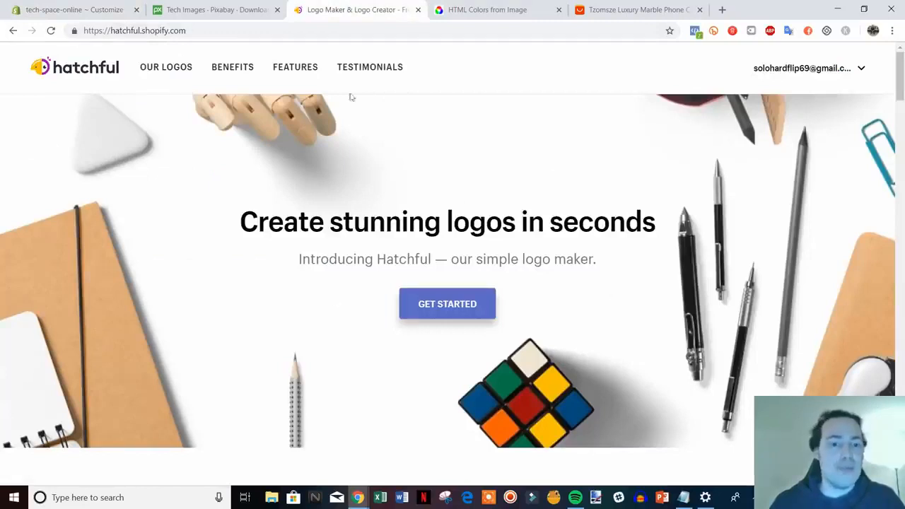
{"action": "left_click", "coordinate": [75, 9]}
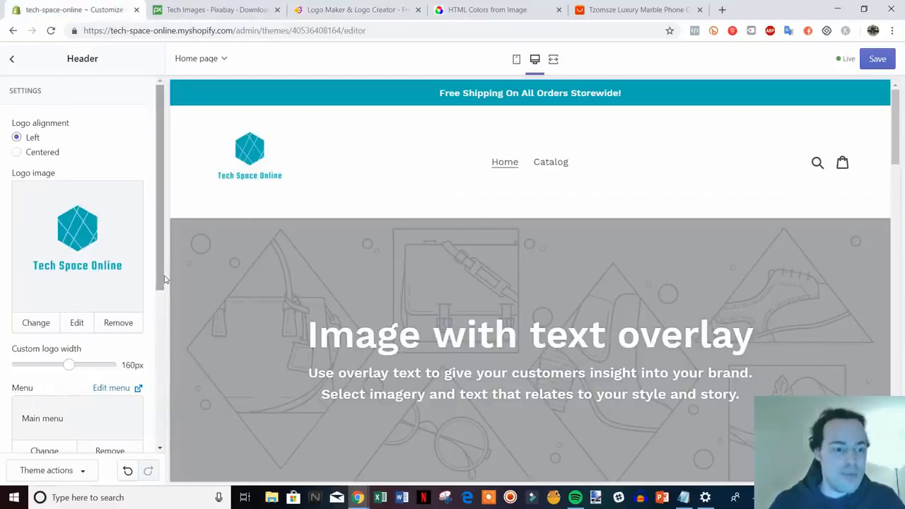
Step: Link the announcement bar to the store's Catalog page address (/collections/all), save the changes and leave the header settings
{"action": "scroll", "coordinate": [143, 402], "scroll_direction": "down", "scroll_amount": 3}
{"action": "scroll", "coordinate": [143, 401], "scroll_direction": "down", "scroll_amount": 1}
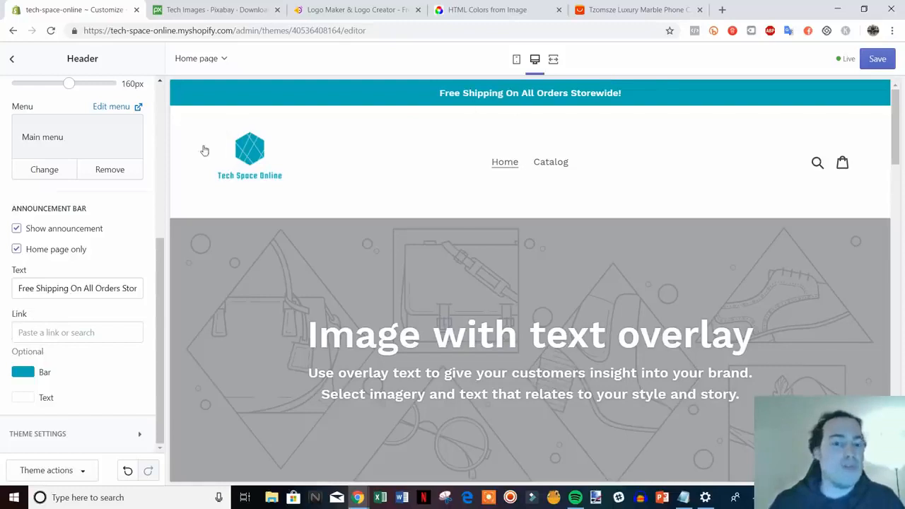
{"action": "right_click", "coordinate": [550, 163]}
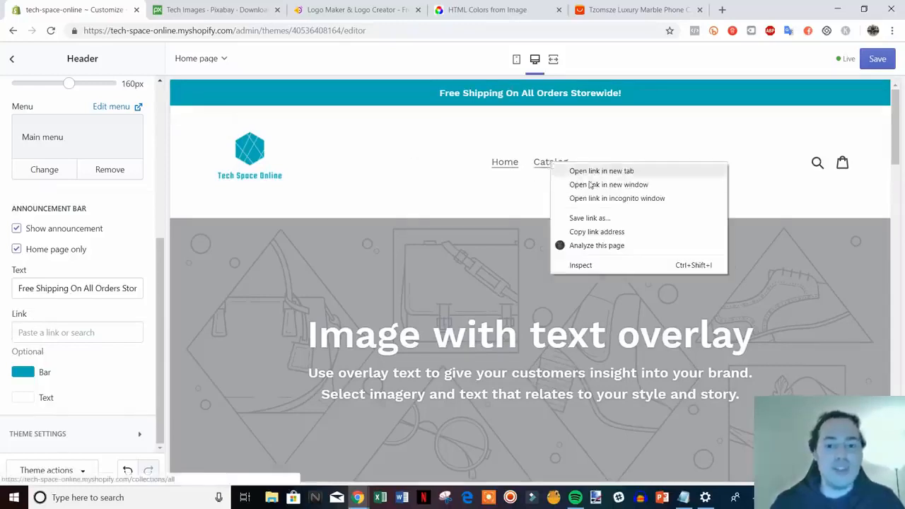
{"action": "right_click", "coordinate": [542, 163]}
{"action": "left_click", "coordinate": [602, 231]}
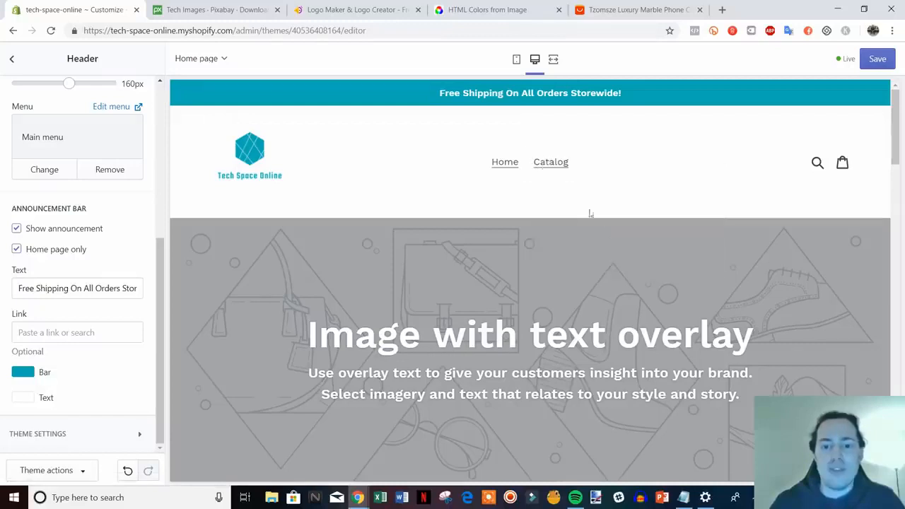
{"action": "left_click", "coordinate": [35, 338]}
{"action": "type", "text": "https://tech-space-online.myshopify.com/collections/all"}
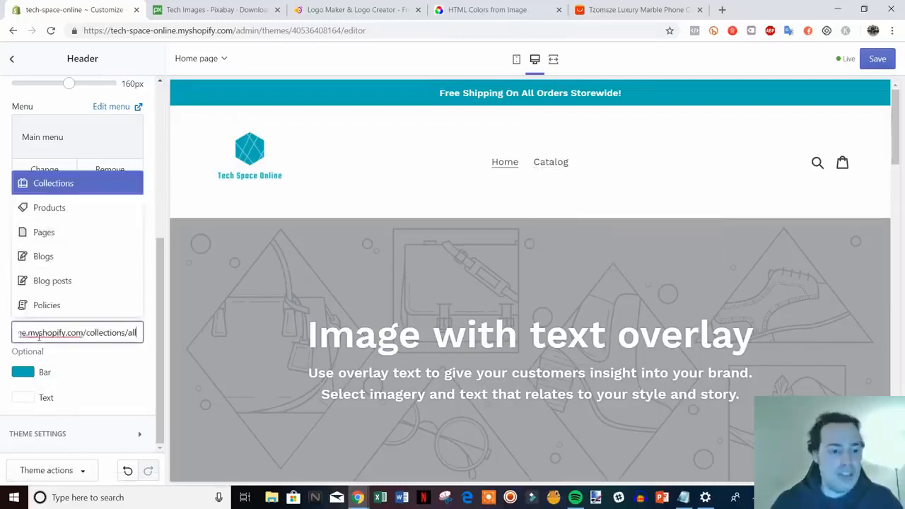
{"action": "left_click", "coordinate": [122, 283]}
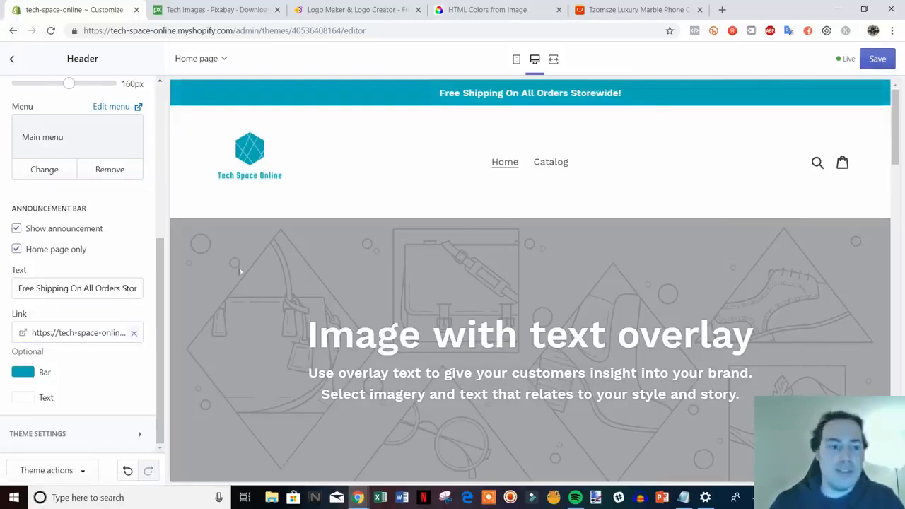
{"action": "left_click", "coordinate": [878, 60]}
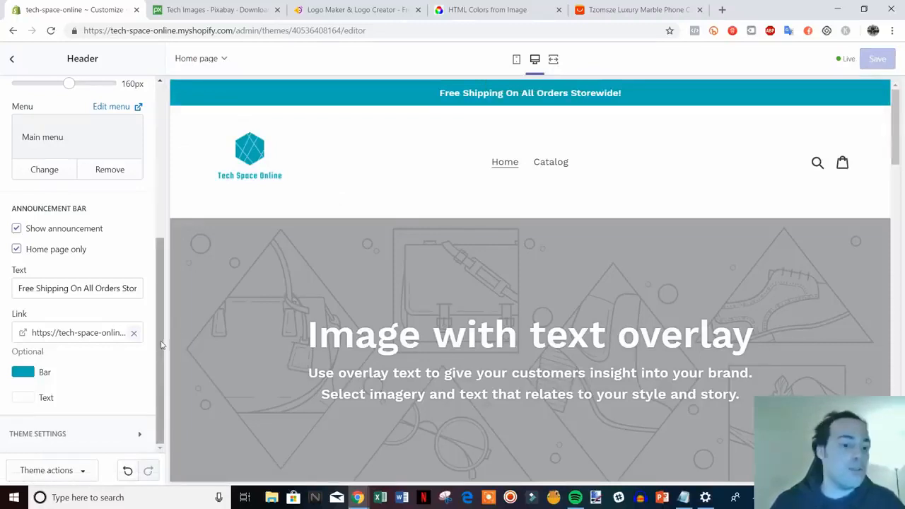
{"action": "left_click_drag", "start_coordinate": [162, 345], "coordinate": [163, 193]}
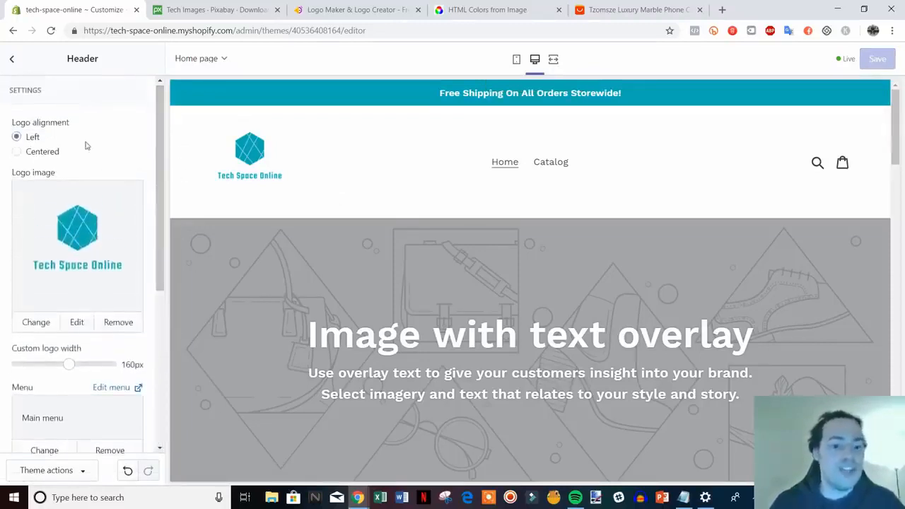
{"action": "left_click", "coordinate": [12, 61]}
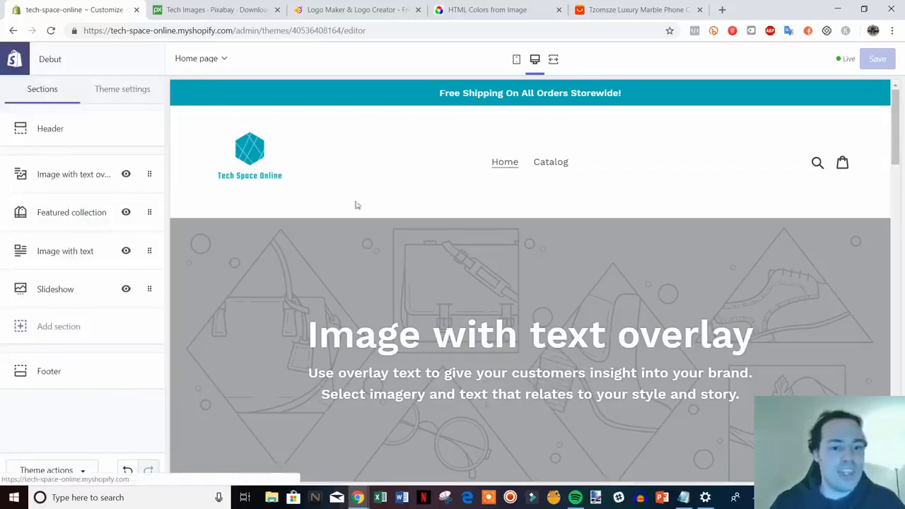
{"action": "scroll", "coordinate": [815, 322], "scroll_direction": "down", "scroll_amount": 1}
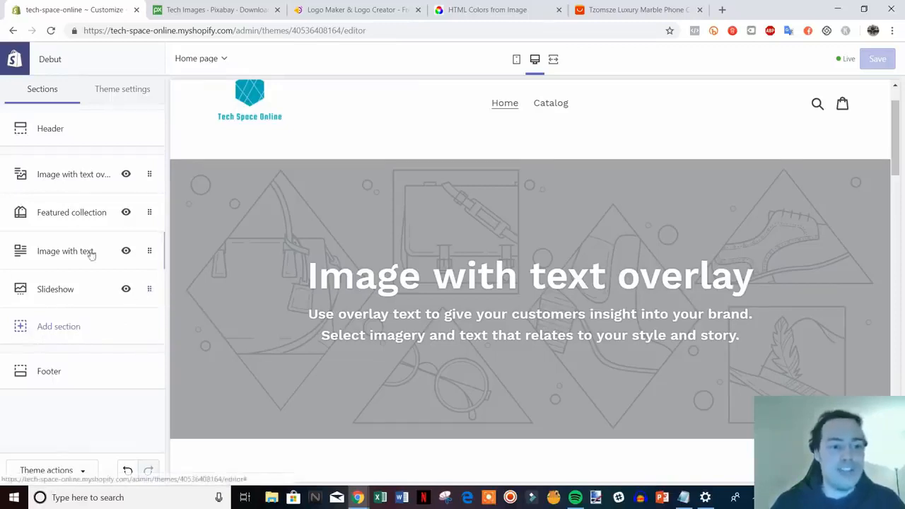
{"action": "scroll", "coordinate": [557, 210], "scroll_direction": "down", "scroll_amount": 4}
{"action": "scroll", "coordinate": [626, 233], "scroll_direction": "up", "scroll_amount": 5}
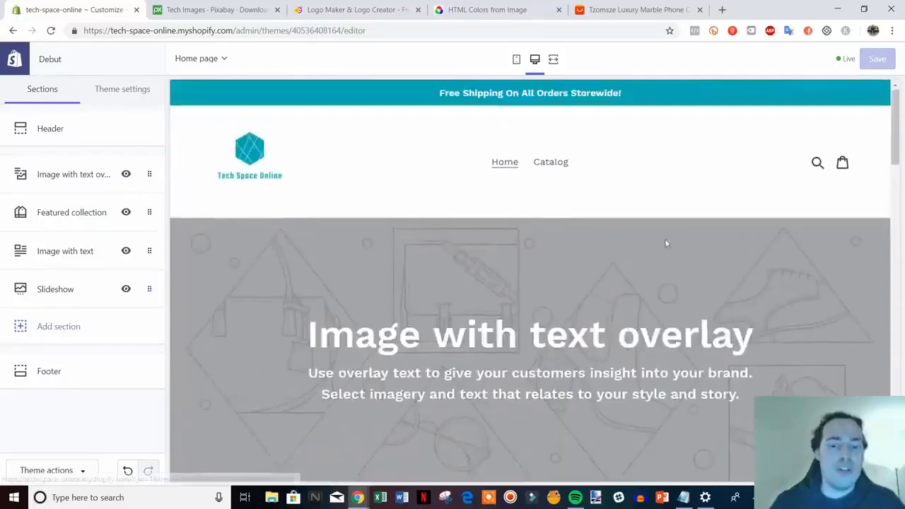
{"action": "mouse_move", "coordinate": [894, 139]}
{"action": "left_mouse_down"}
{"action": "mouse_move", "coordinate": [896, 415]}
{"action": "mouse_move", "coordinate": [896, 106]}
{"action": "mouse_move", "coordinate": [902, 140]}
{"action": "left_mouse_up"}
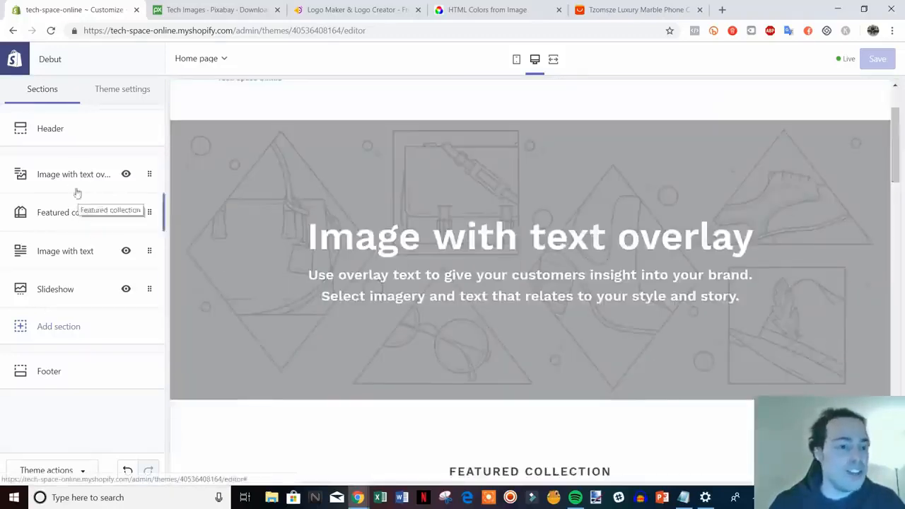
{"action": "scroll", "coordinate": [525, 327], "scroll_direction": "up", "scroll_amount": 1}
{"action": "scroll", "coordinate": [524, 327], "scroll_direction": "down", "scroll_amount": 1}
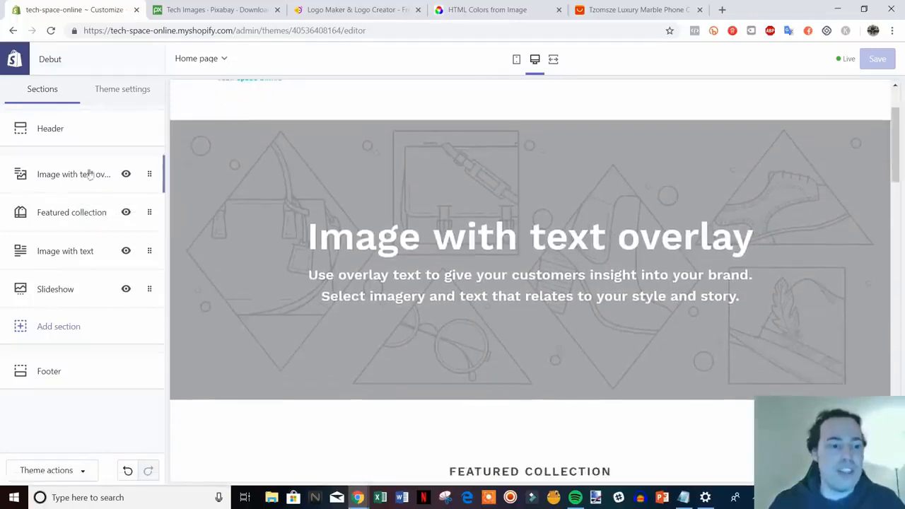
Step: Upload acer-791027_1920 from the video files folder as the image of the home page's Image with text overlay section
{"action": "left_click", "coordinate": [75, 175]}
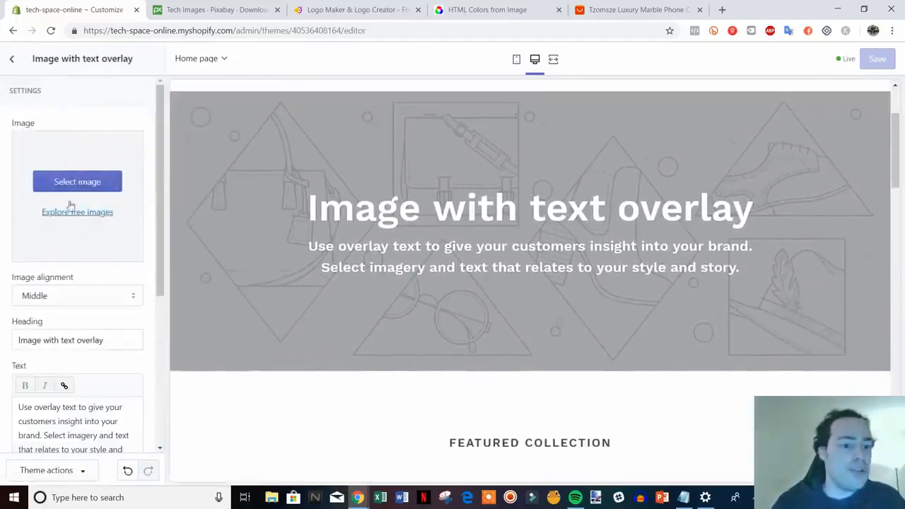
{"action": "left_click", "coordinate": [85, 183]}
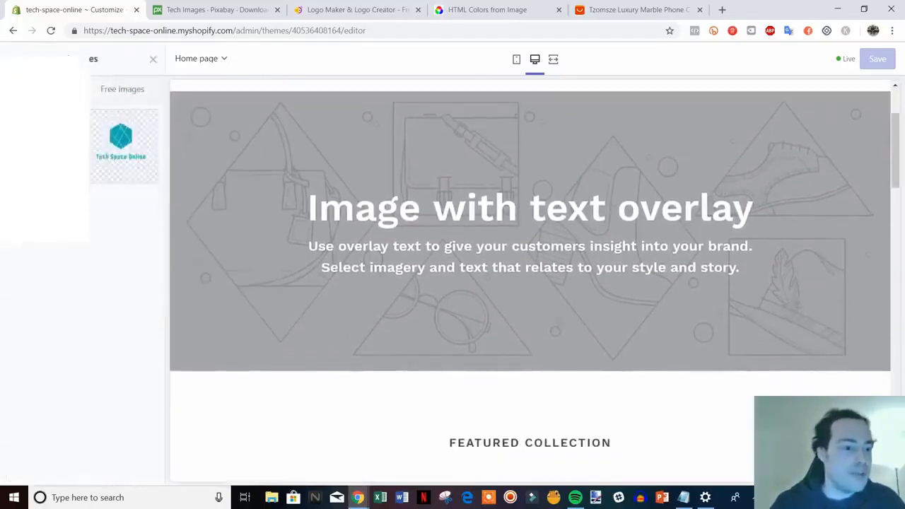
{"action": "left_click", "coordinate": [51, 146]}
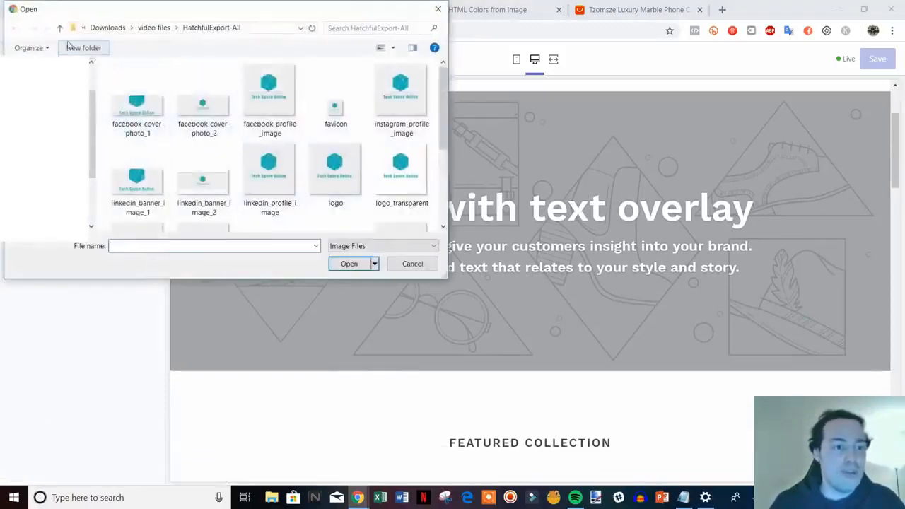
{"action": "left_click", "coordinate": [60, 28]}
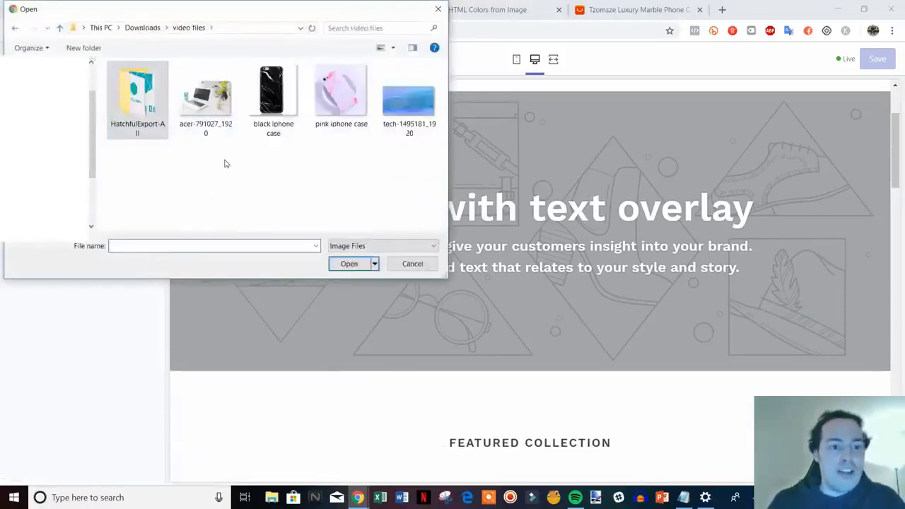
{"action": "double_click", "coordinate": [205, 96]}
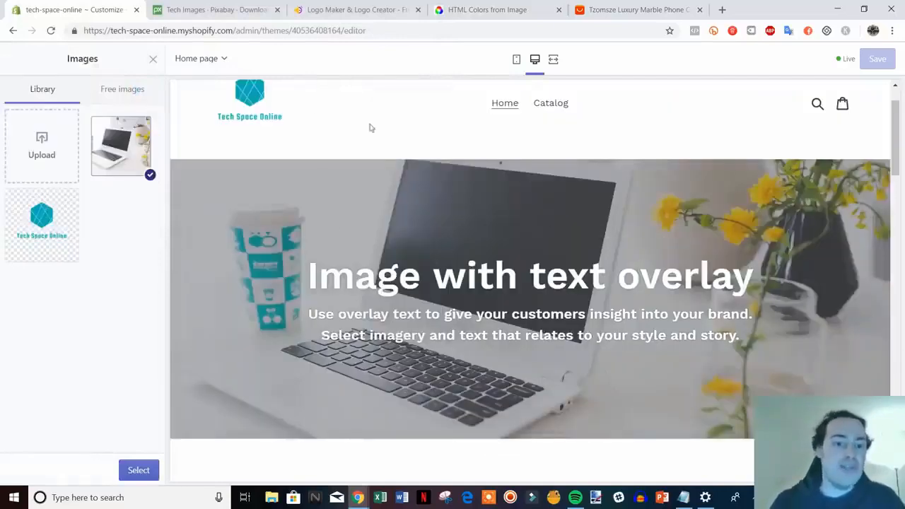
Step: Examine how the laptop photo matches the header and logo in the preview, and view its source among Pixabay's tech images
{"action": "scroll", "coordinate": [439, 234], "scroll_direction": "up", "scroll_amount": 1}
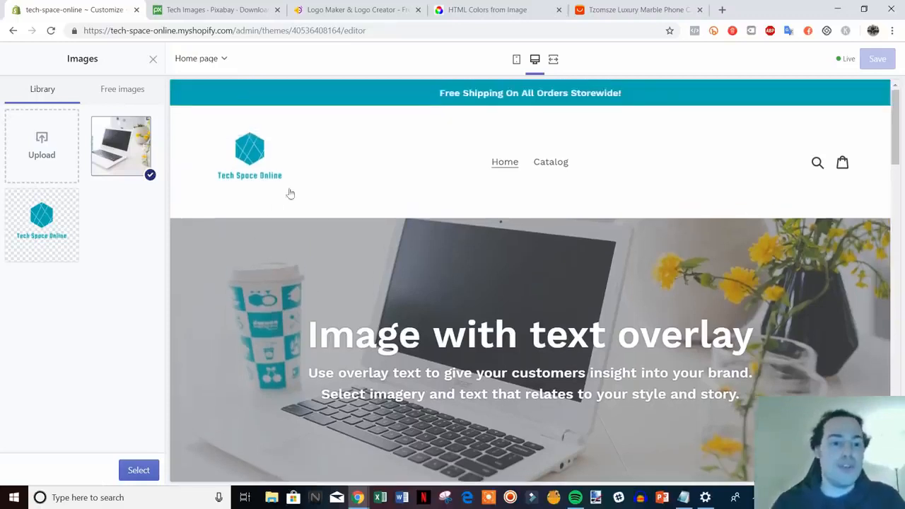
{"action": "scroll", "coordinate": [297, 216], "scroll_direction": "down", "scroll_amount": 1}
{"action": "scroll", "coordinate": [495, 311], "scroll_direction": "up", "scroll_amount": 1}
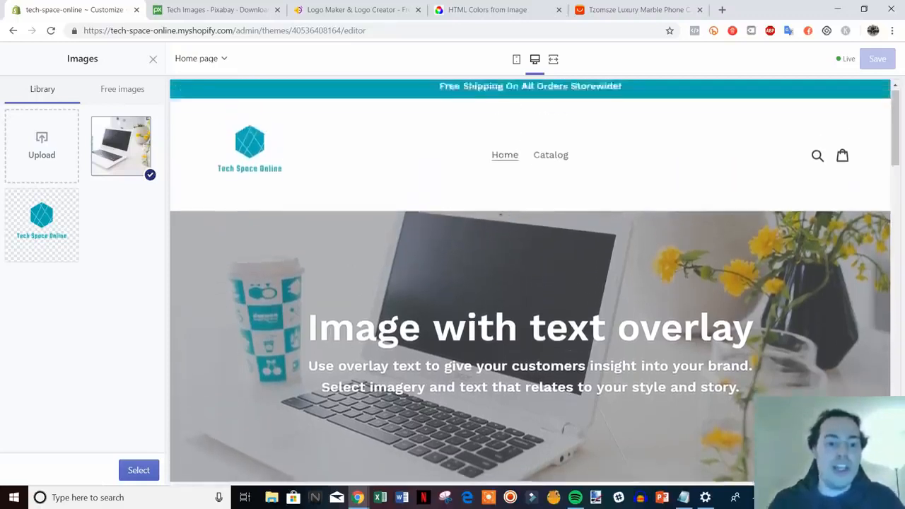
{"action": "scroll", "coordinate": [318, 233], "scroll_direction": "down", "scroll_amount": 1}
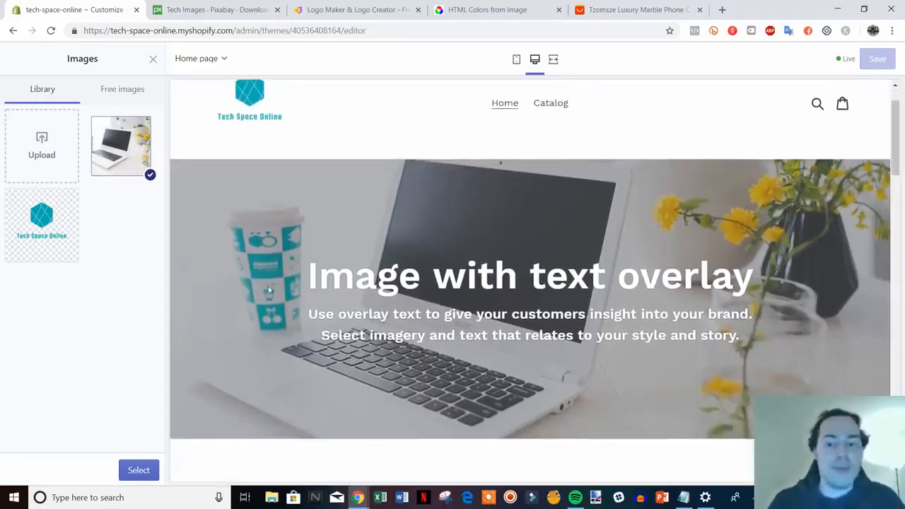
{"action": "scroll", "coordinate": [283, 290], "scroll_direction": "up", "scroll_amount": 1}
{"action": "scroll", "coordinate": [409, 366], "scroll_direction": "down", "scroll_amount": 1}
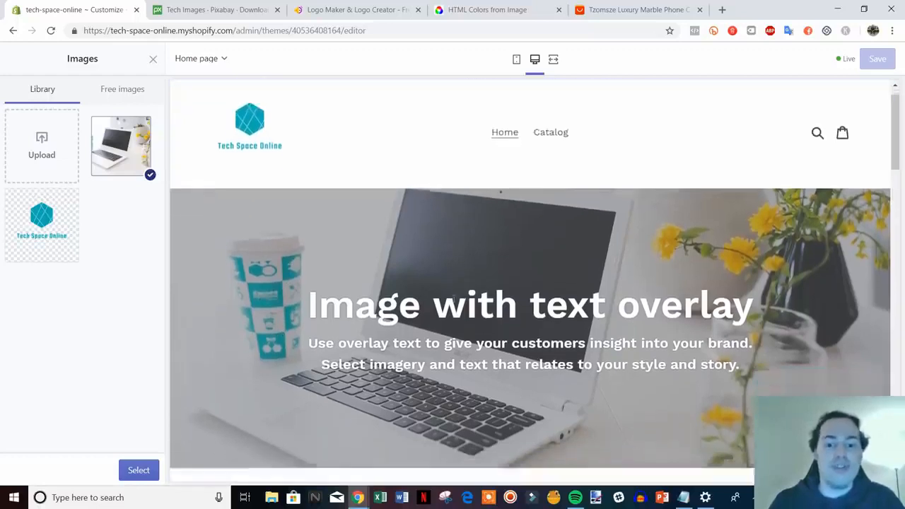
{"action": "scroll", "coordinate": [346, 239], "scroll_direction": "up", "scroll_amount": 1}
{"action": "scroll", "coordinate": [423, 250], "scroll_direction": "down", "scroll_amount": 1}
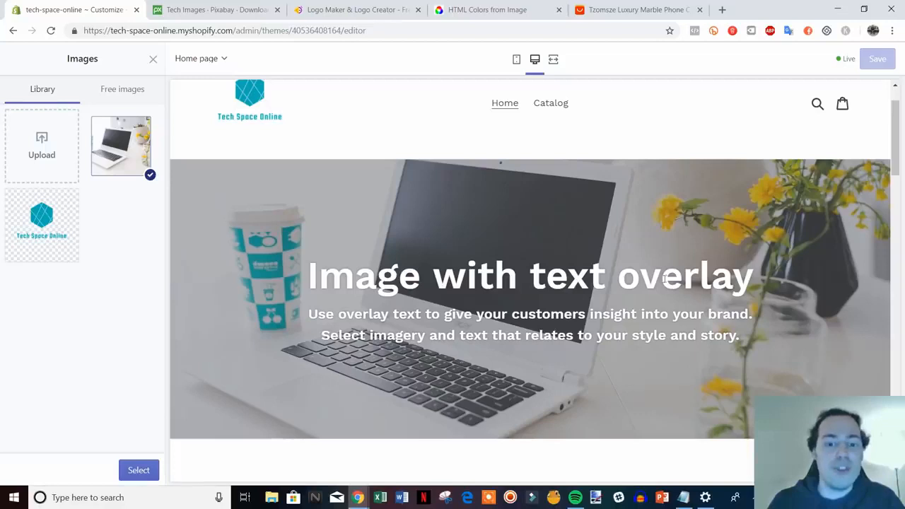
{"action": "left_click", "coordinate": [209, 10]}
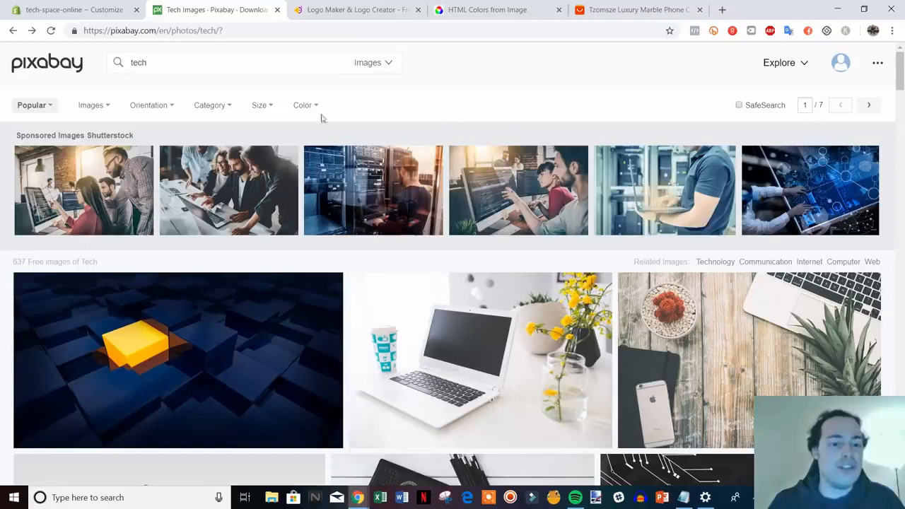
{"action": "scroll", "coordinate": [376, 313], "scroll_direction": "down", "scroll_amount": 1}
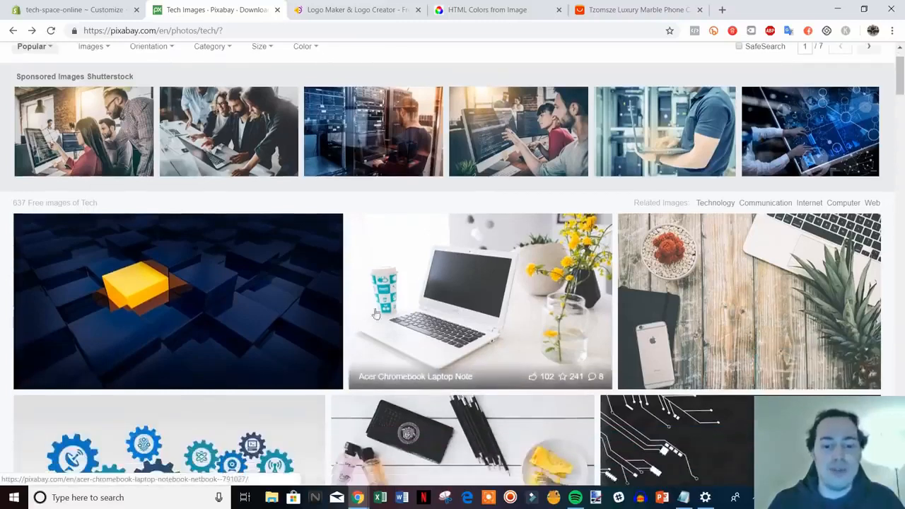
{"action": "scroll", "coordinate": [485, 314], "scroll_direction": "up", "scroll_amount": 1}
{"action": "left_click", "coordinate": [110, 6]}
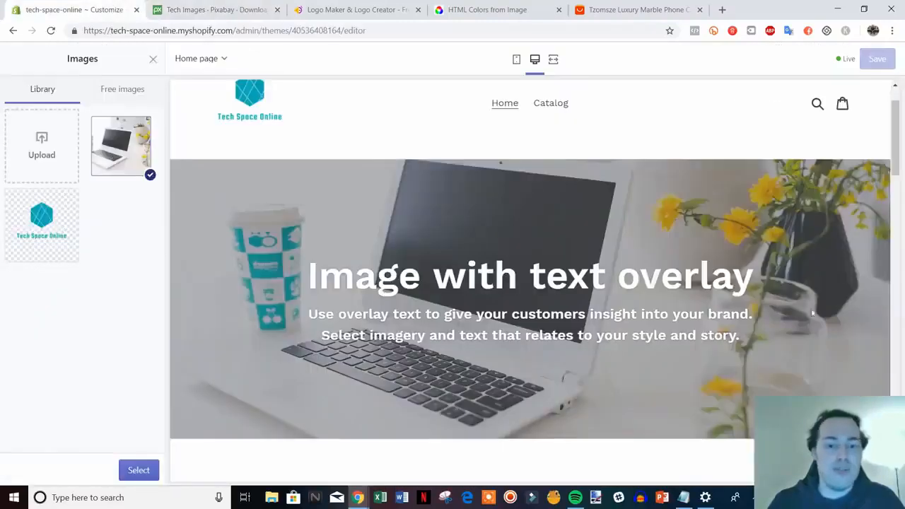
{"action": "scroll", "coordinate": [425, 238], "scroll_direction": "up", "scroll_amount": 1}
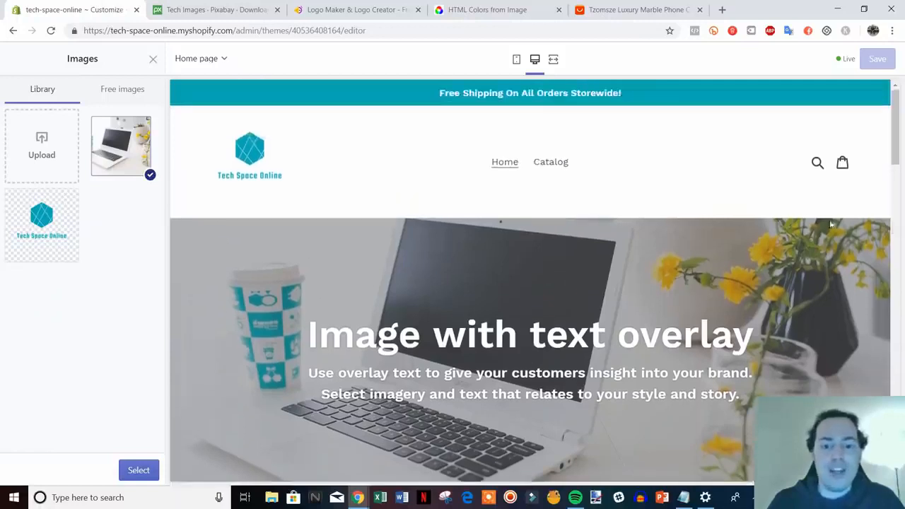
{"action": "scroll", "coordinate": [328, 204], "scroll_direction": "down", "scroll_amount": 1}
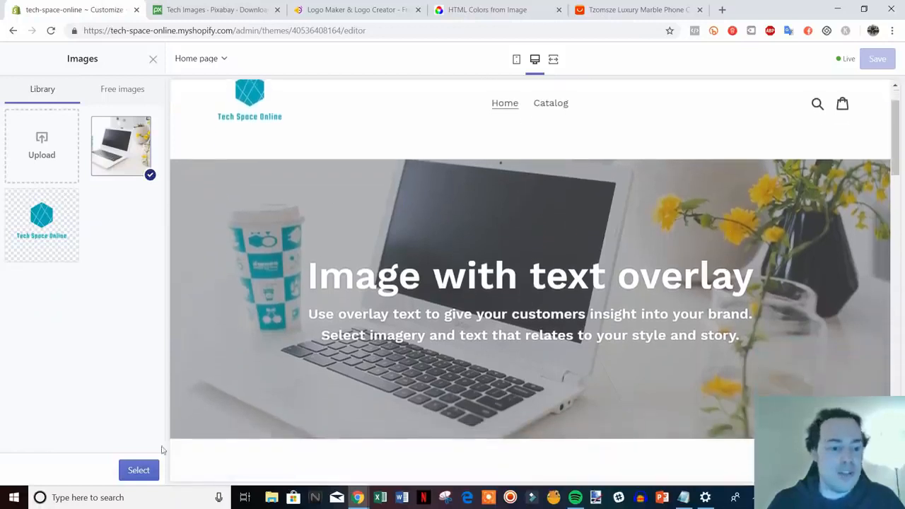
Step: Confirm the laptop photo as the banner image and set the section's heading to "Welcome To Tech Space Online"
{"action": "left_click", "coordinate": [139, 470]}
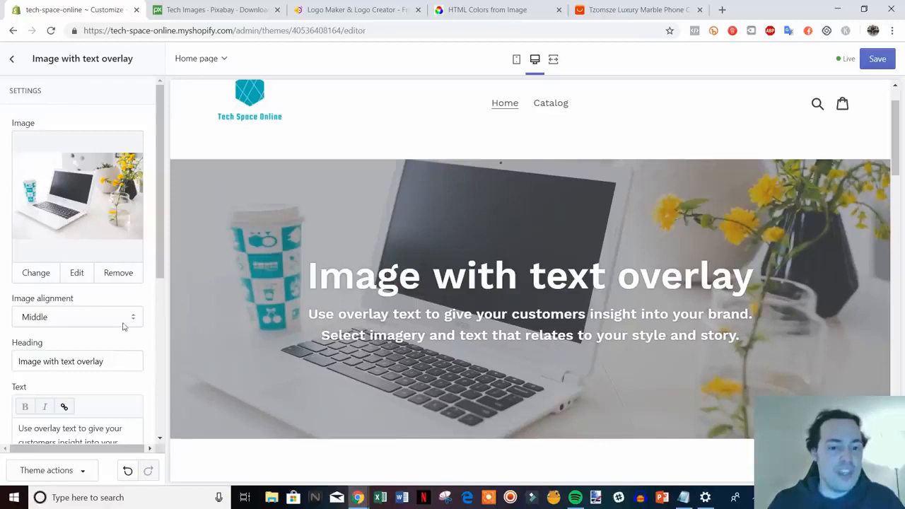
{"action": "scroll", "coordinate": [122, 326], "scroll_direction": "down", "scroll_amount": 1}
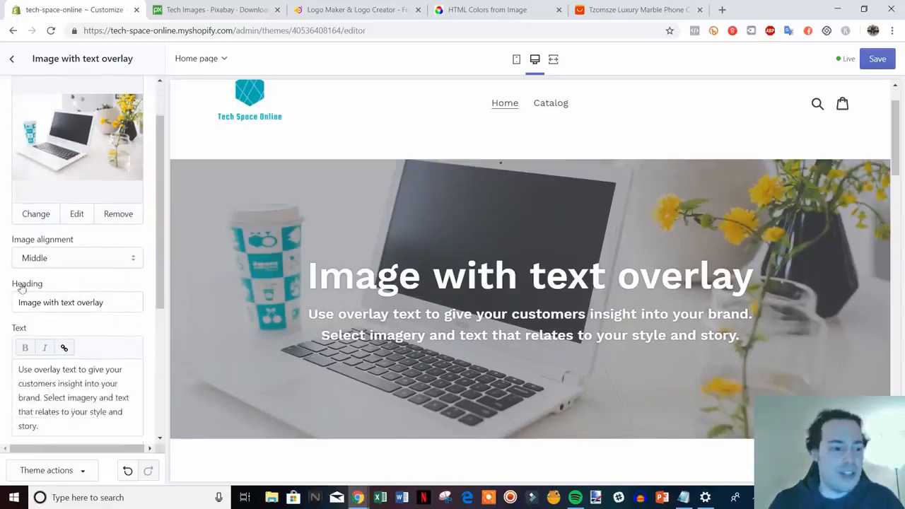
{"action": "left_click_drag", "start_coordinate": [106, 303], "coordinate": [15, 304]}
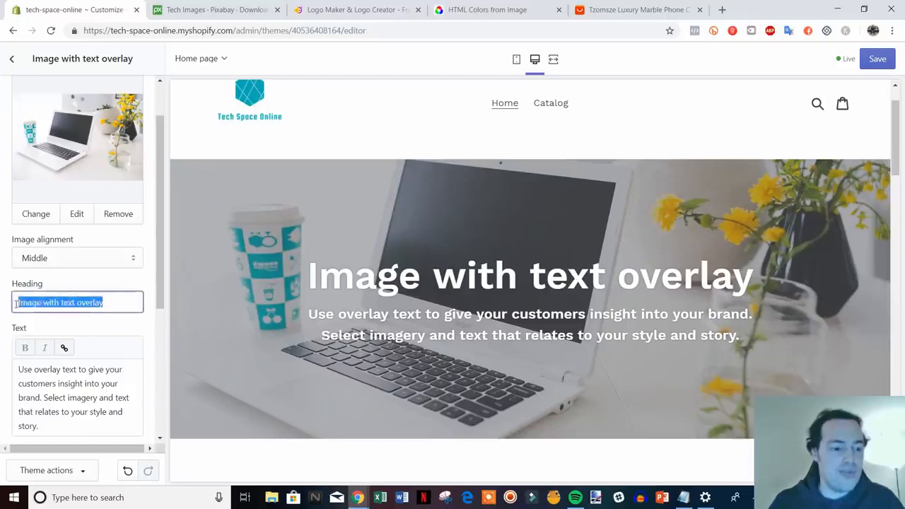
{"action": "type", "text": "Welcome"}
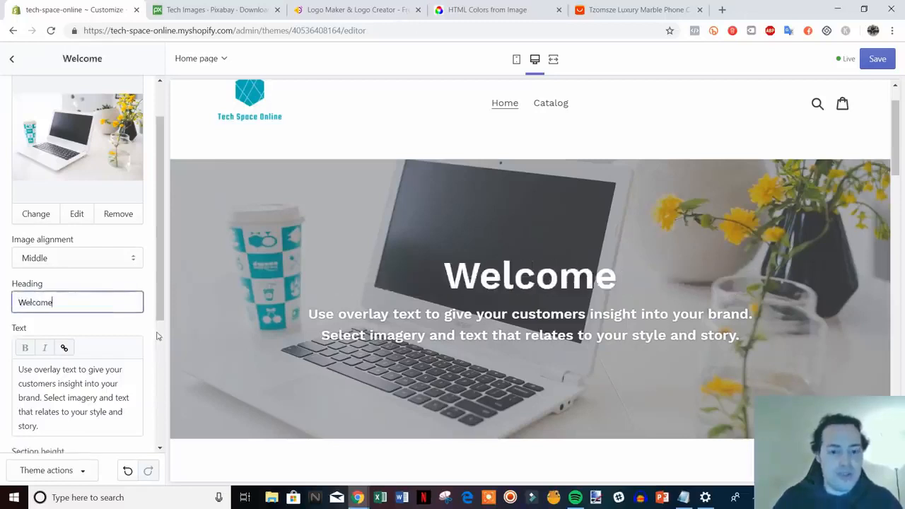
{"action": "type", "text": " To "}
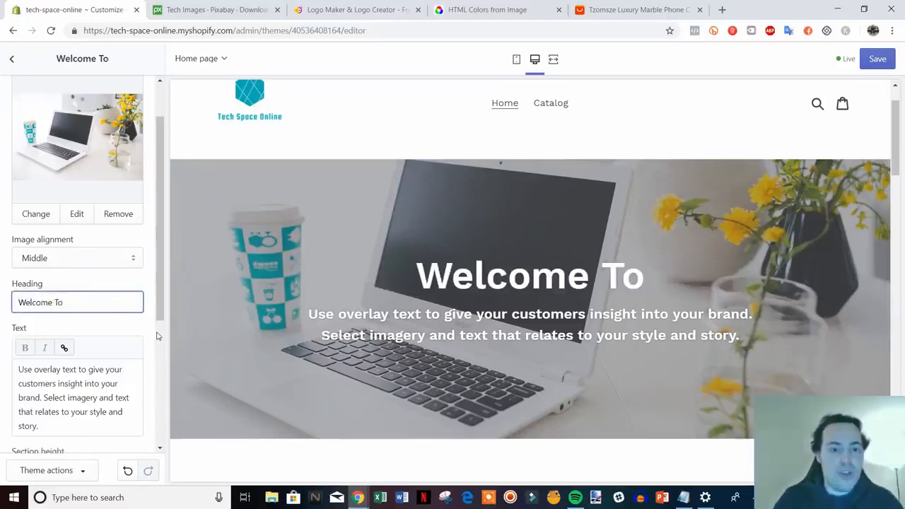
{"action": "type", "text": "Tech Sp"}
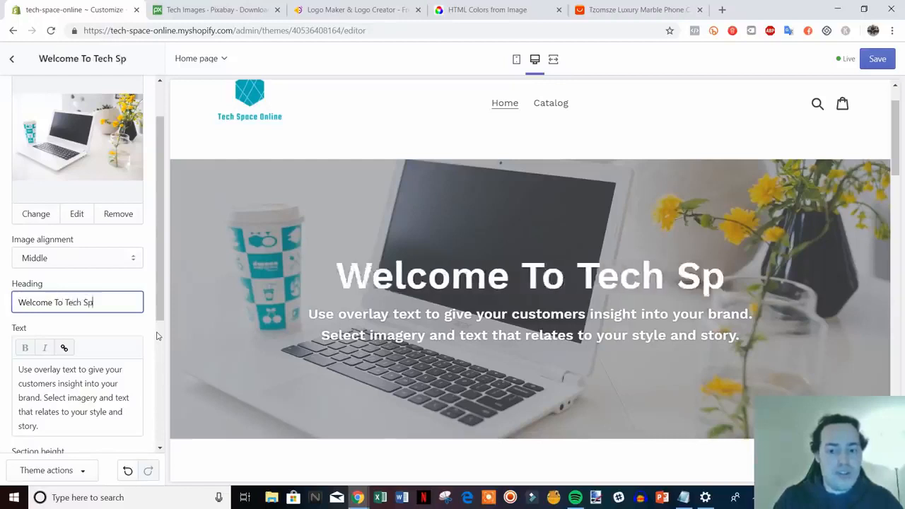
{"action": "type", "text": "ace Online"}
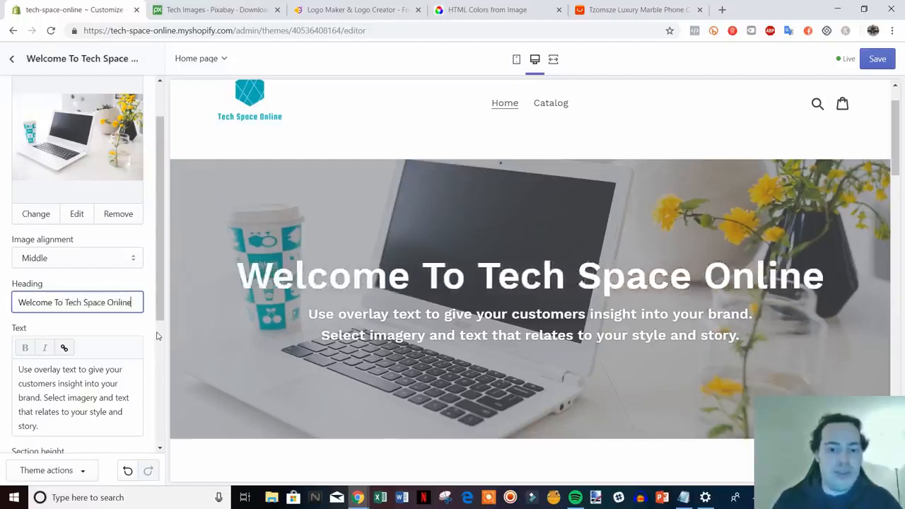
Step: Replace the banner's overlay text with "Shop all of the latest tech at the best prices."
{"action": "scroll", "coordinate": [74, 364], "scroll_direction": "down", "scroll_amount": 1}
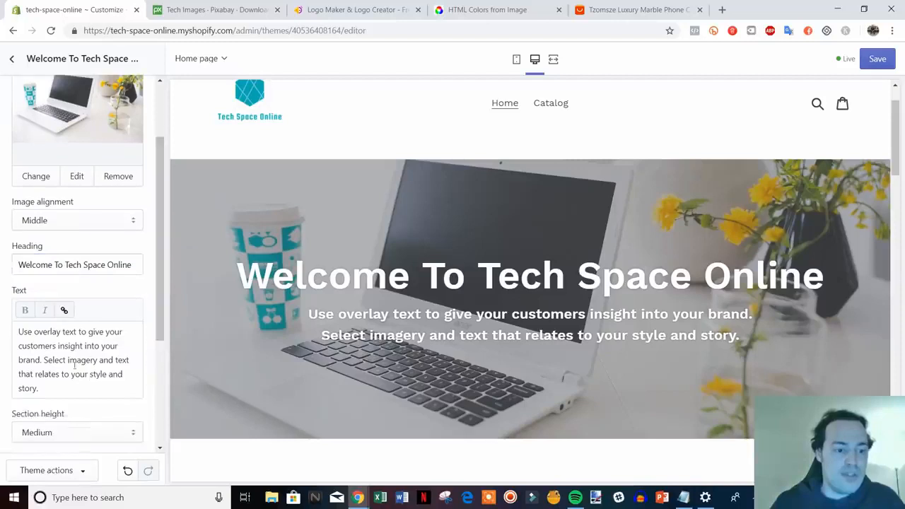
{"action": "left_click_drag", "start_coordinate": [58, 390], "coordinate": [31, 321]}
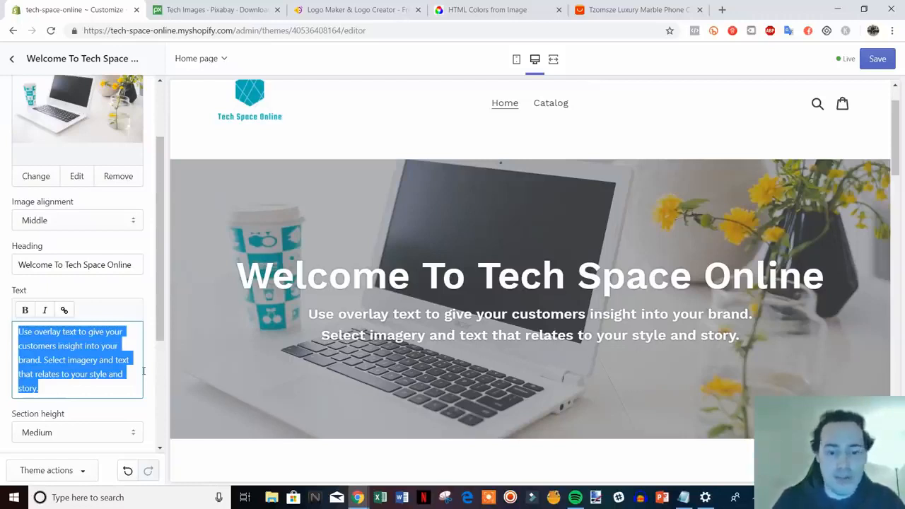
{"action": "type", "text": "Shop "}
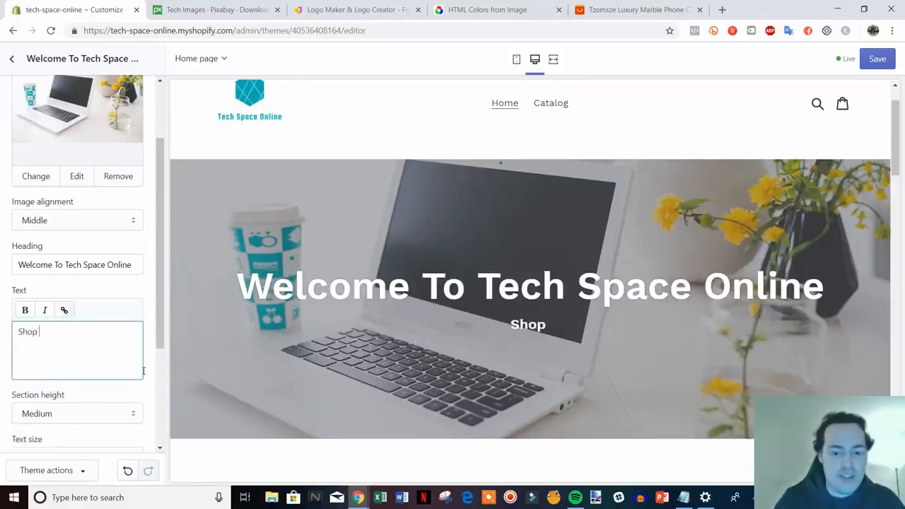
{"action": "type", "text": "all of"}
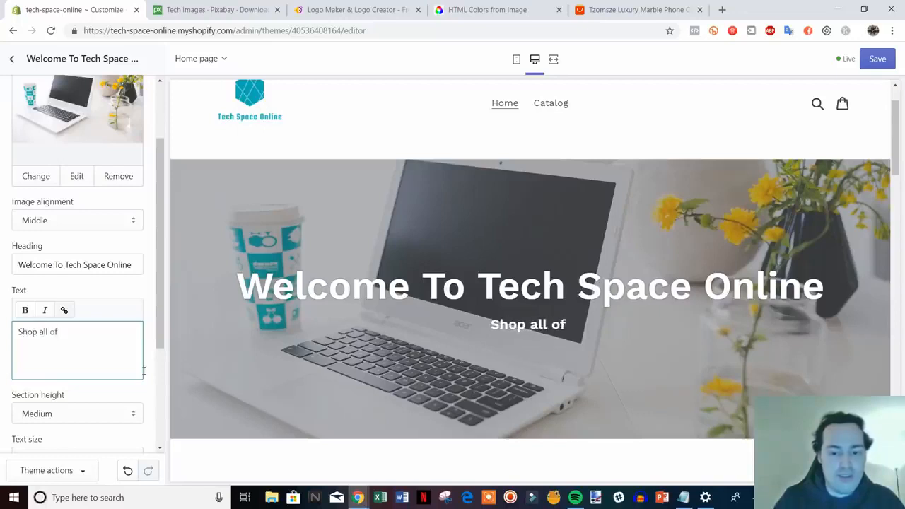
{"action": "type", "text": " the latest tech"}
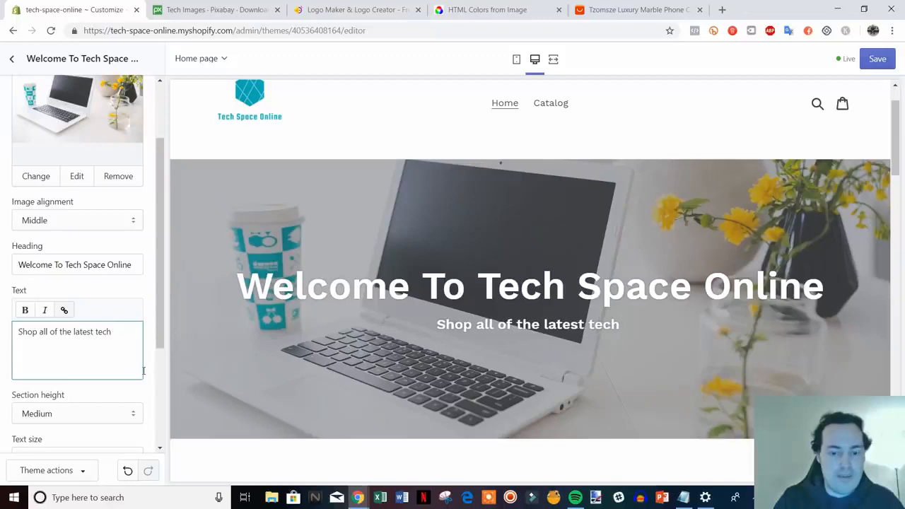
{"action": "type", "text": " at the"}
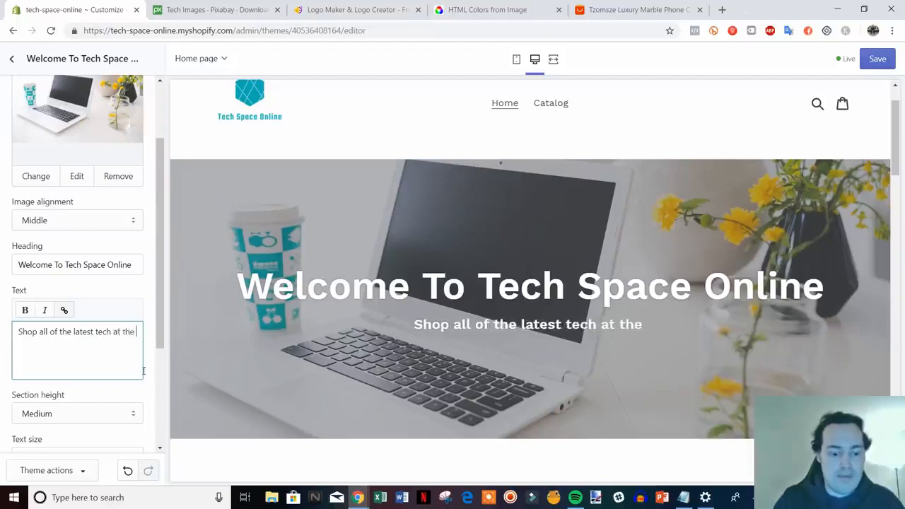
{"action": "type", "text": " best prices."}
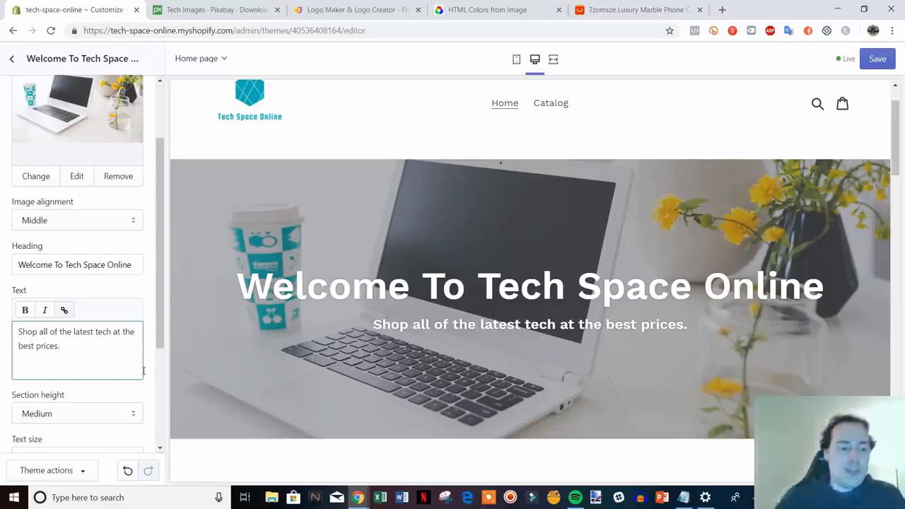
Step: Give the banner a button labeled "Shop Now"
{"action": "scroll", "coordinate": [84, 320], "scroll_direction": "down", "scroll_amount": 3}
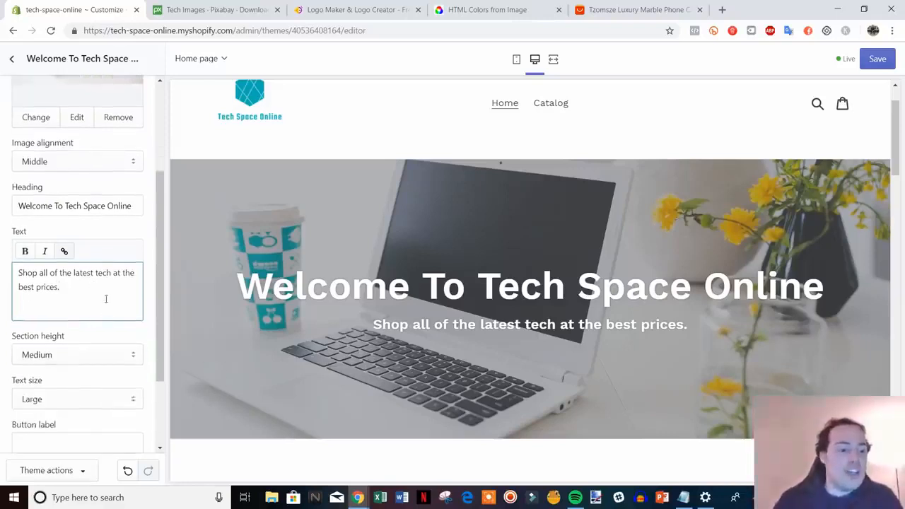
{"action": "scroll", "coordinate": [110, 305], "scroll_direction": "down", "scroll_amount": 1}
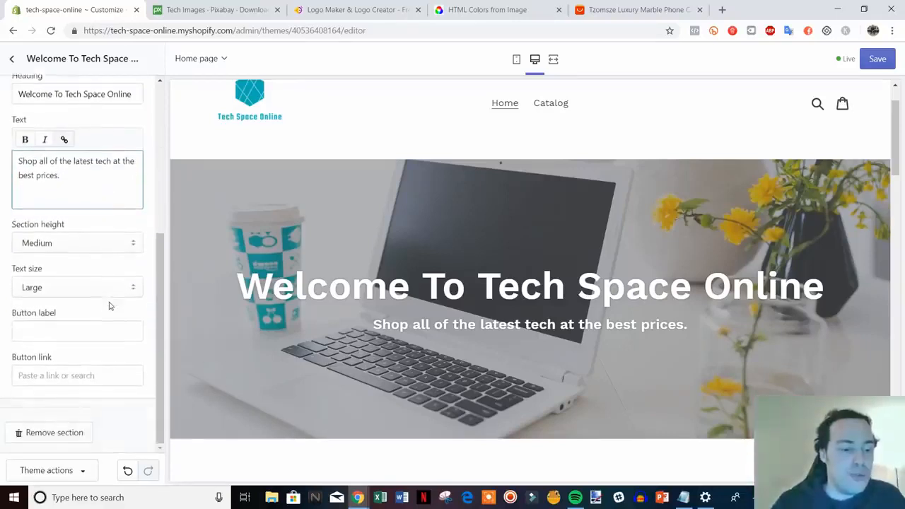
{"action": "left_click", "coordinate": [111, 306]}
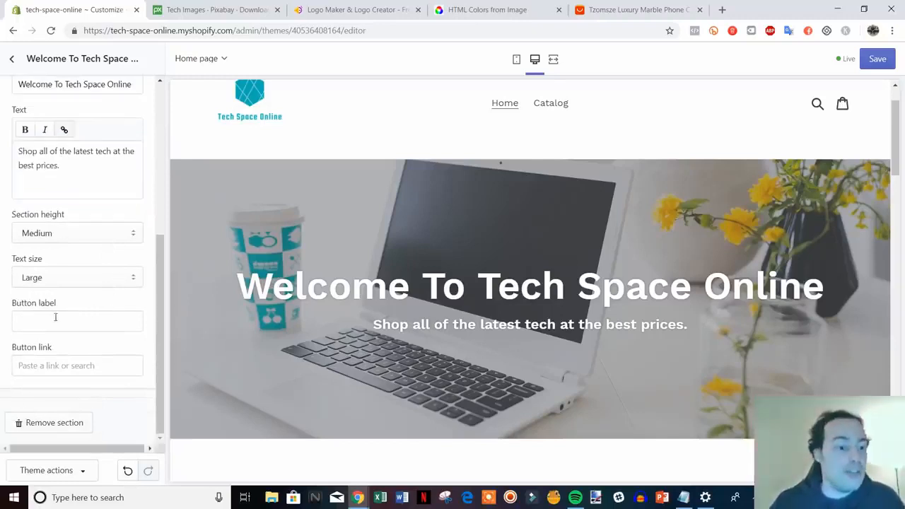
{"action": "left_click", "coordinate": [117, 324]}
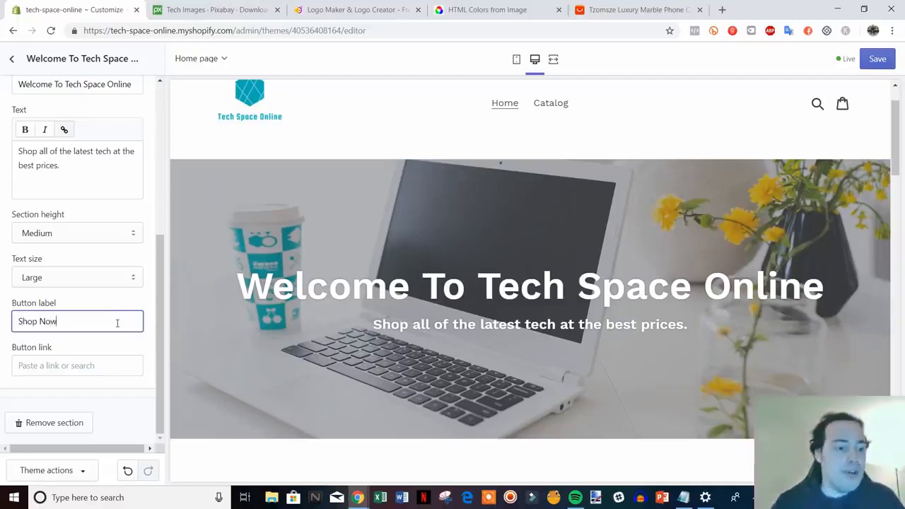
Step: Copy the Catalog page's address (/collections/all) from the store preview and set it as the banner button's link
{"action": "right_click", "coordinate": [558, 106]}
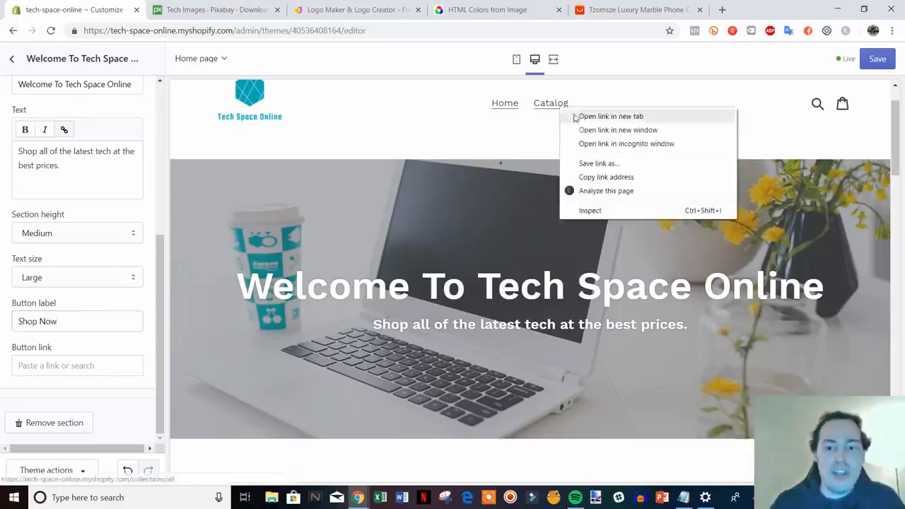
{"action": "left_click", "coordinate": [626, 176]}
{"action": "left_click", "coordinate": [91, 371]}
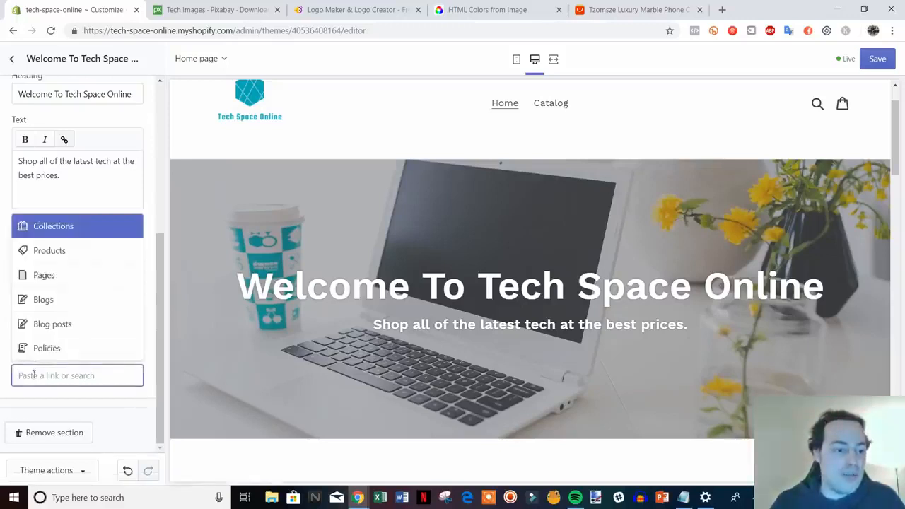
{"action": "right_click", "coordinate": [34, 375]}
{"action": "left_click", "coordinate": [77, 281]}
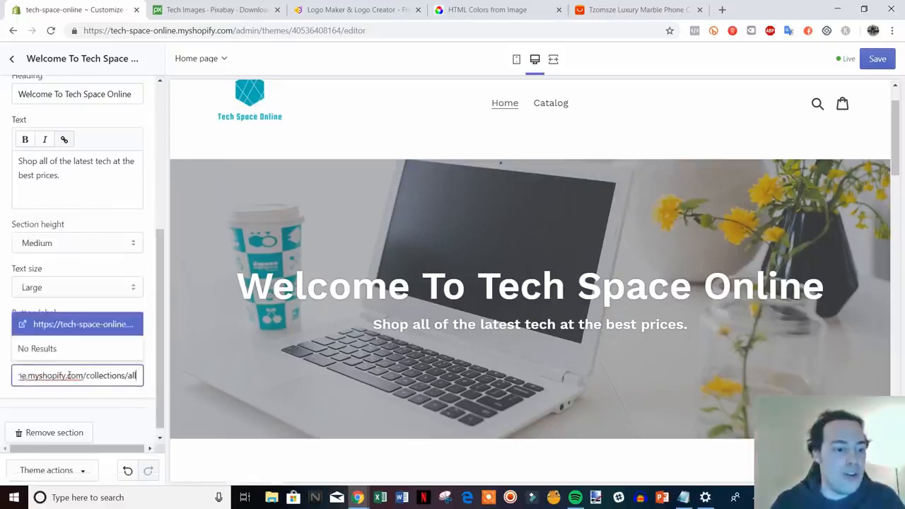
{"action": "left_click", "coordinate": [30, 323]}
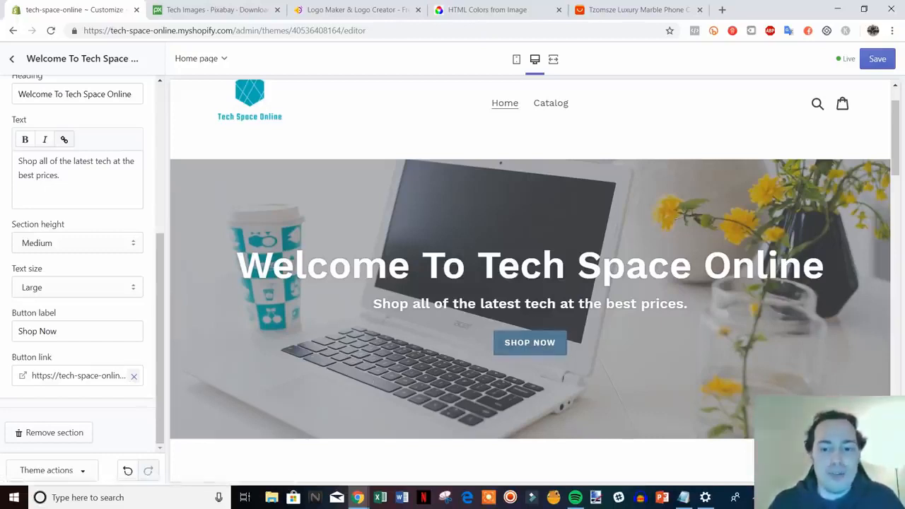
Step: Save the banner changes, return to the theme's section list and review the home page preview
{"action": "left_click", "coordinate": [878, 59]}
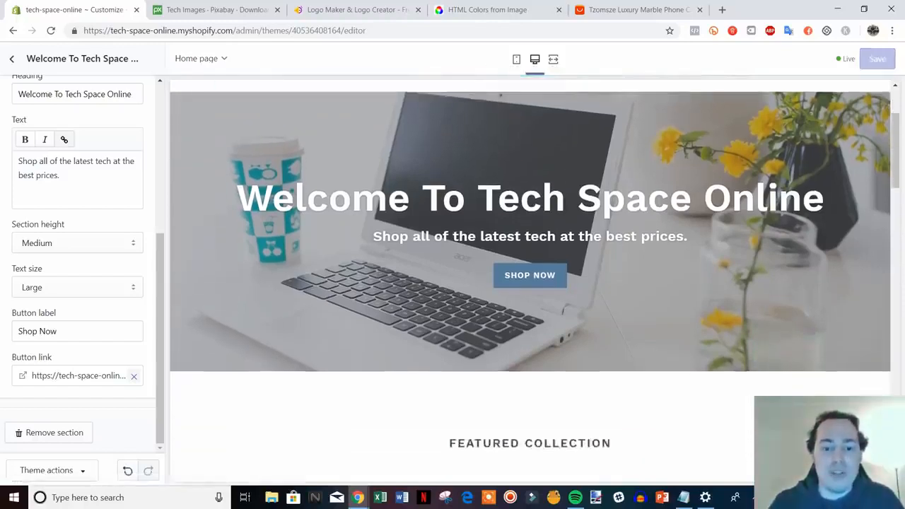
{"action": "scroll", "coordinate": [629, 315], "scroll_direction": "up", "scroll_amount": 2}
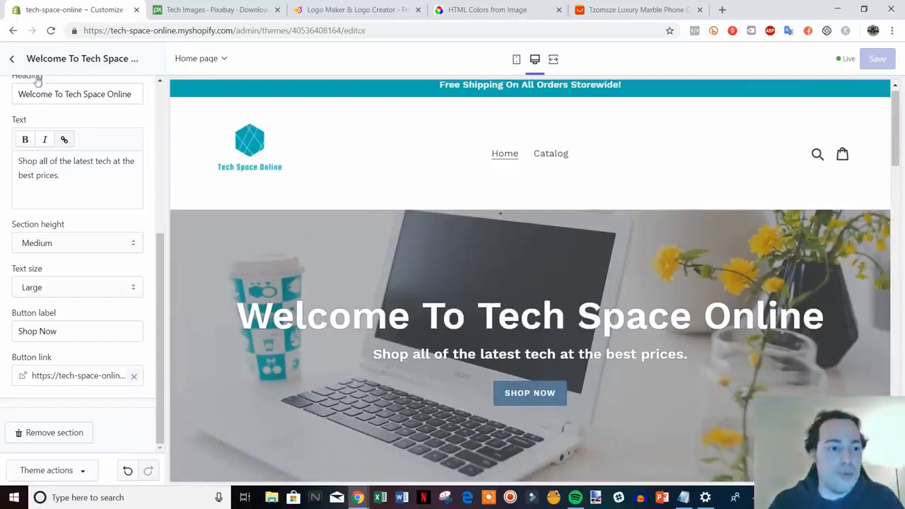
{"action": "left_click", "coordinate": [12, 59]}
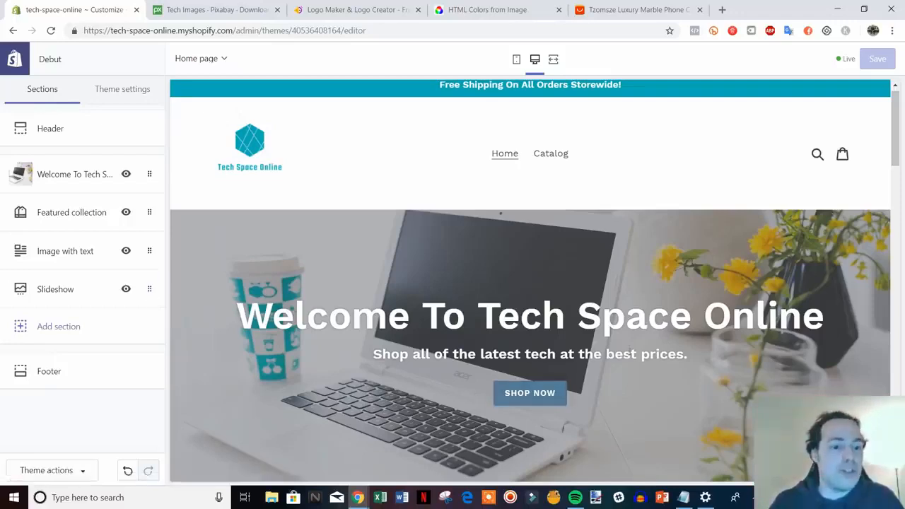
{"action": "scroll", "coordinate": [632, 353], "scroll_direction": "down", "scroll_amount": 6}
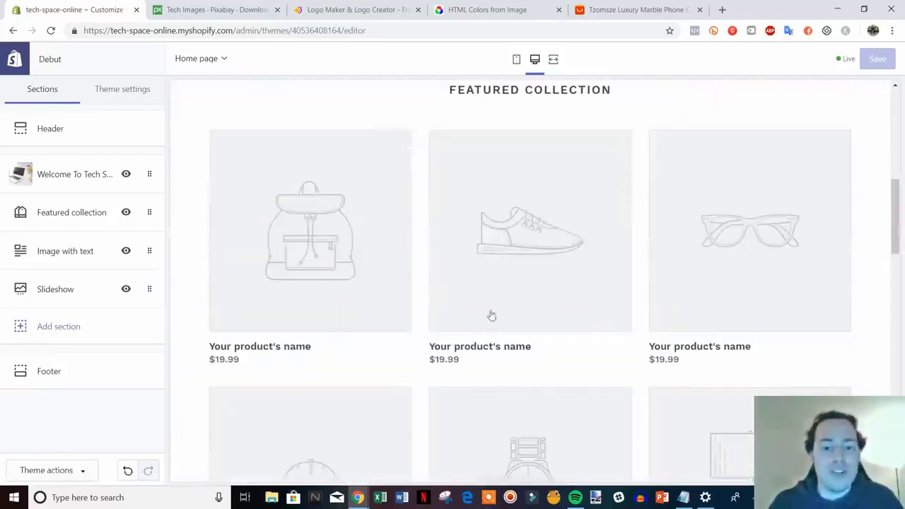
{"action": "scroll", "coordinate": [492, 316], "scroll_direction": "up", "scroll_amount": 6}
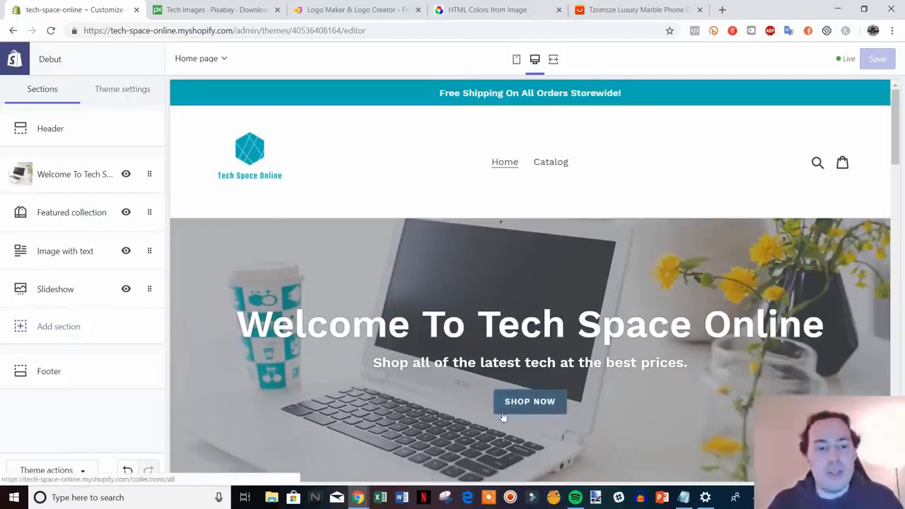
Step: In the theme's color settings, change the primary buttons to the recently used brand color #00ADB5
{"action": "left_click", "coordinate": [132, 94]}
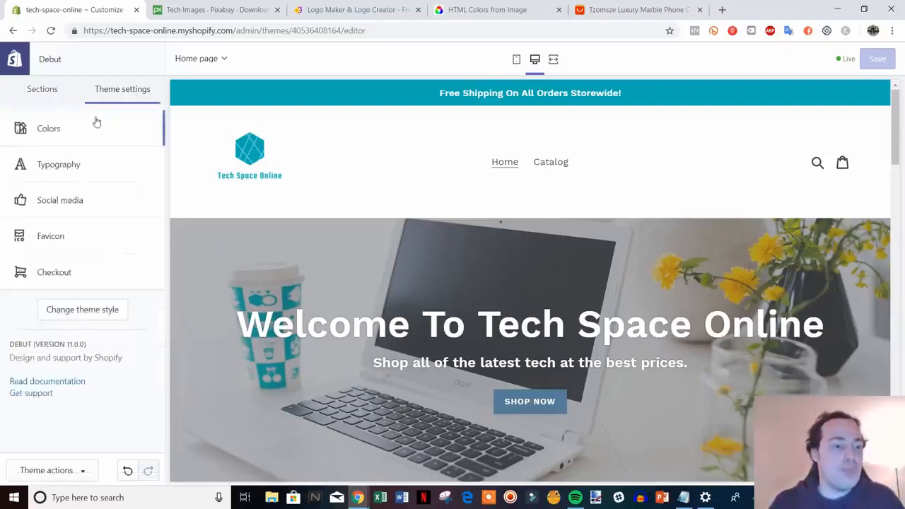
{"action": "left_click", "coordinate": [65, 131]}
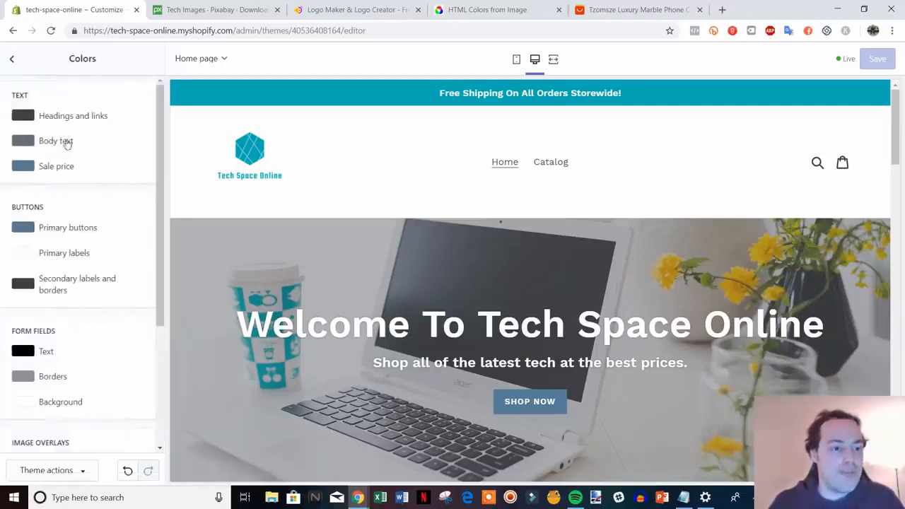
{"action": "left_click", "coordinate": [25, 228]}
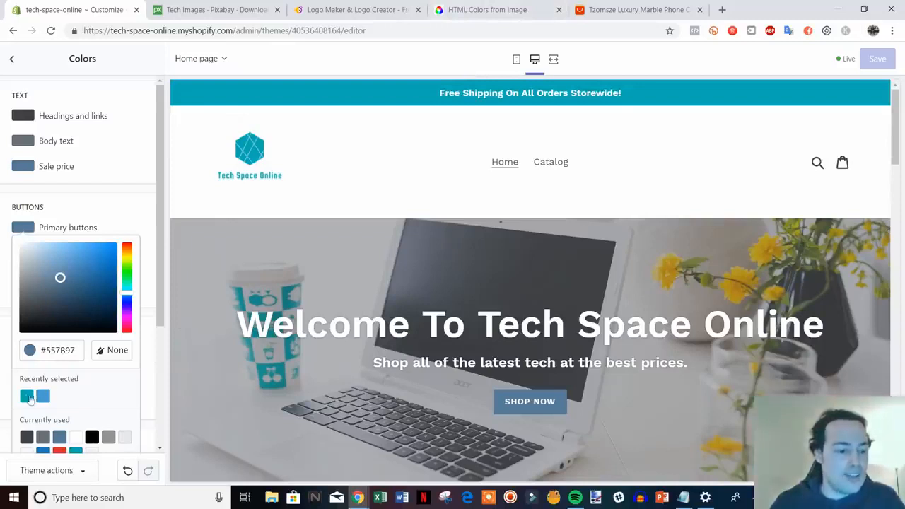
{"action": "left_click", "coordinate": [26, 398]}
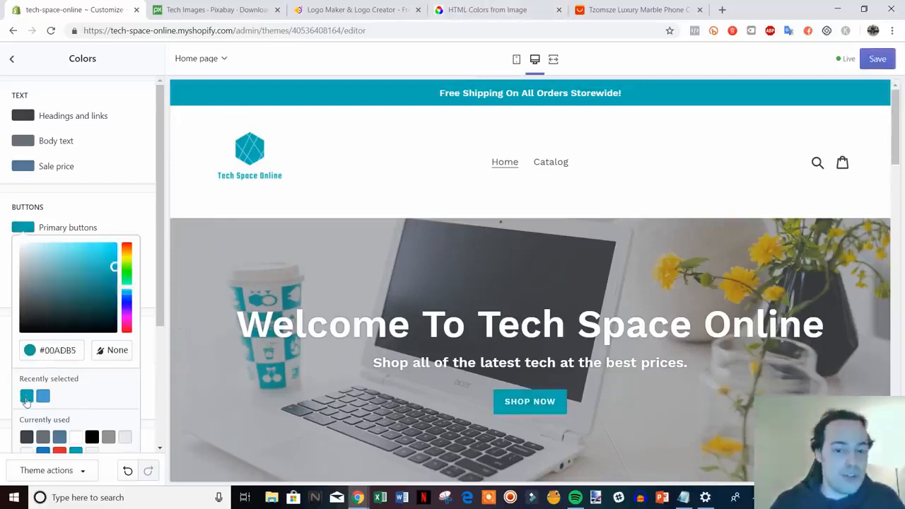
{"action": "left_click", "coordinate": [141, 216]}
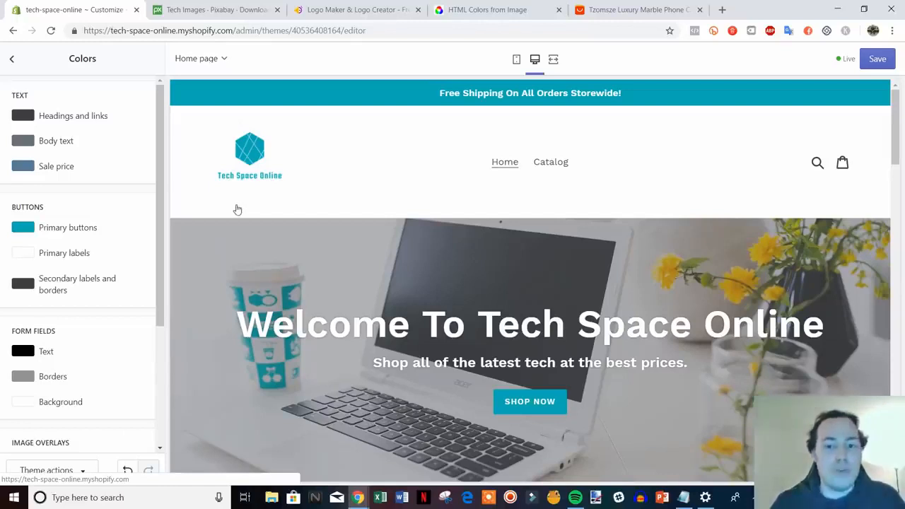
Step: Set the theme's headings and links text color to black, #000000
{"action": "left_click_drag", "start_coordinate": [160, 249], "coordinate": [160, 218]}
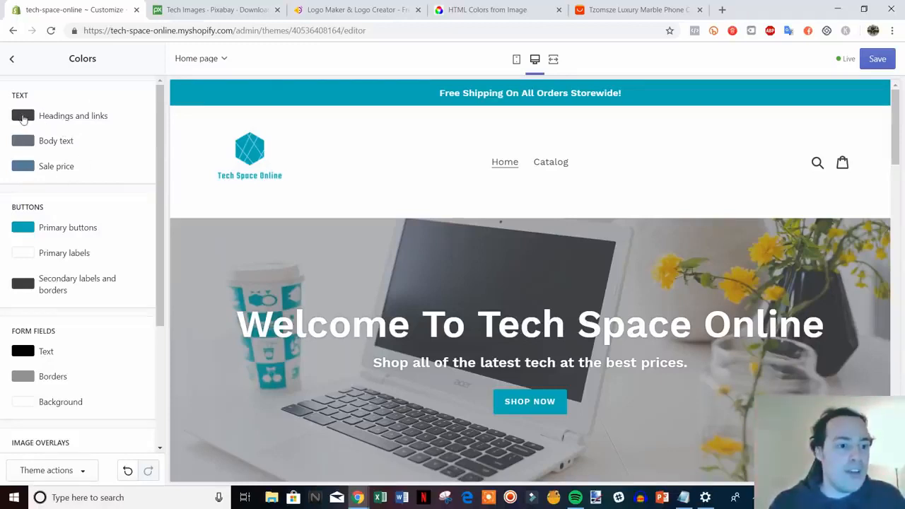
{"action": "left_click", "coordinate": [23, 117]}
{"action": "left_click_drag", "start_coordinate": [31, 195], "coordinate": [22, 219]}
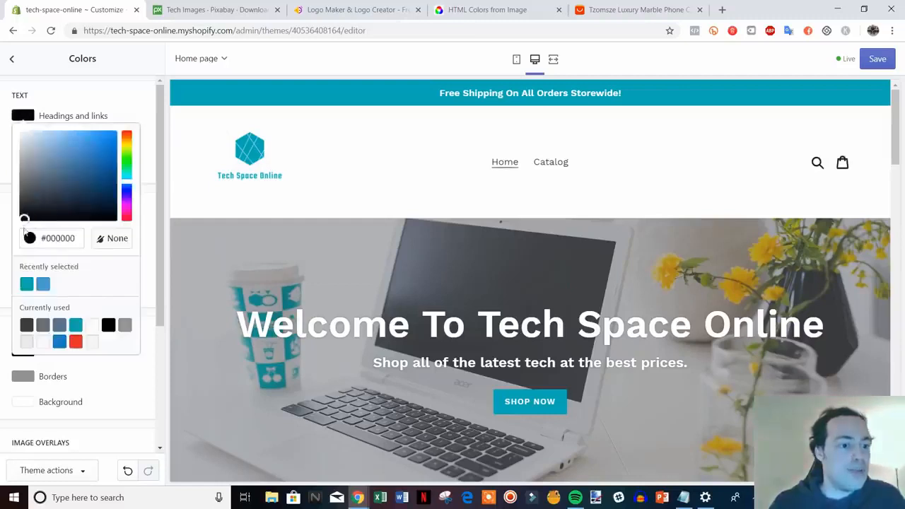
{"action": "left_click", "coordinate": [146, 112]}
Step: Set the theme's body text color to black, #000000, and check that the headings and links color matches
{"action": "left_click", "coordinate": [35, 147]}
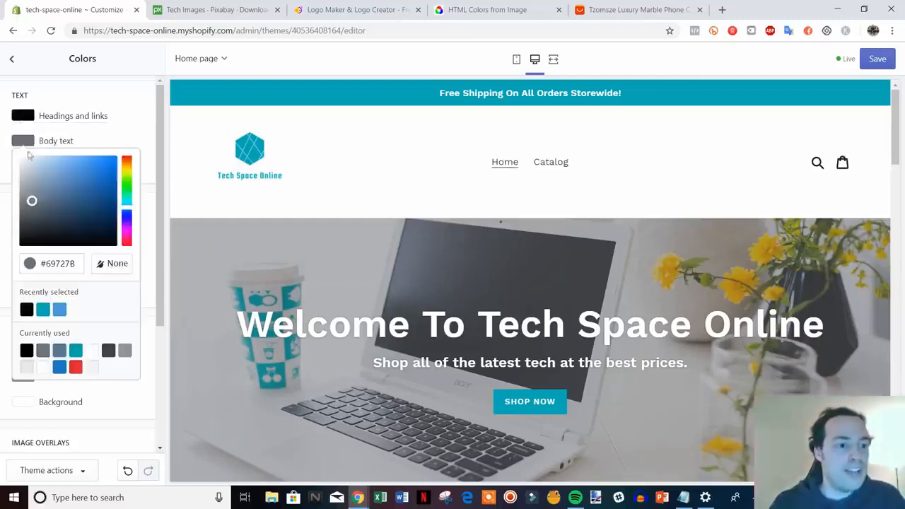
{"action": "left_click_drag", "start_coordinate": [31, 200], "coordinate": [19, 265]}
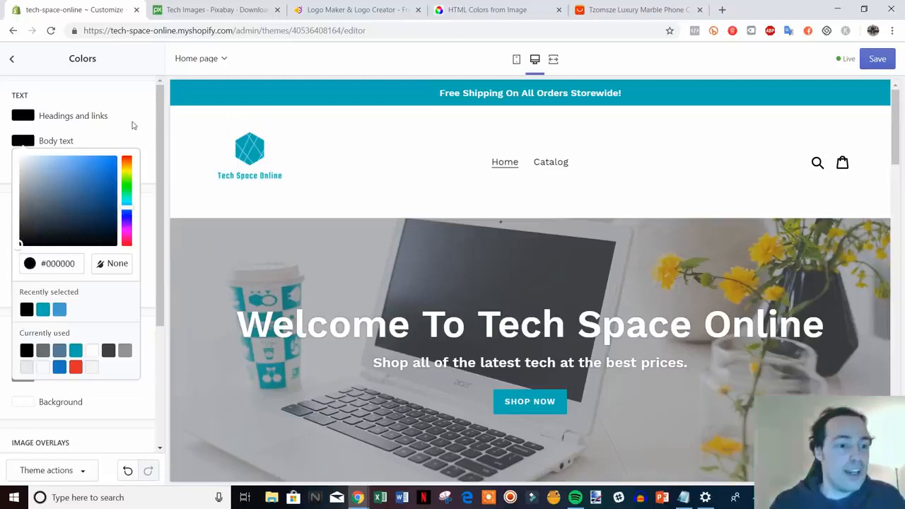
{"action": "left_click", "coordinate": [132, 125]}
{"action": "left_click", "coordinate": [30, 119]}
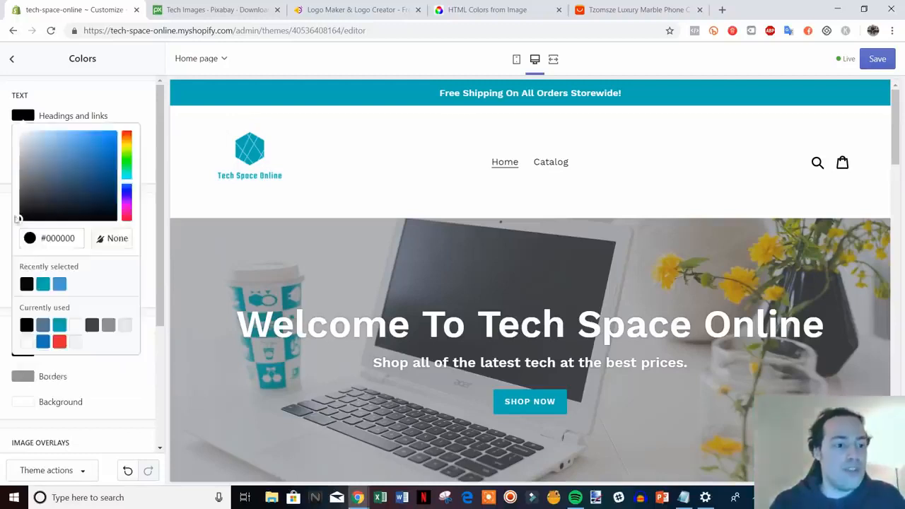
{"action": "left_click", "coordinate": [135, 105]}
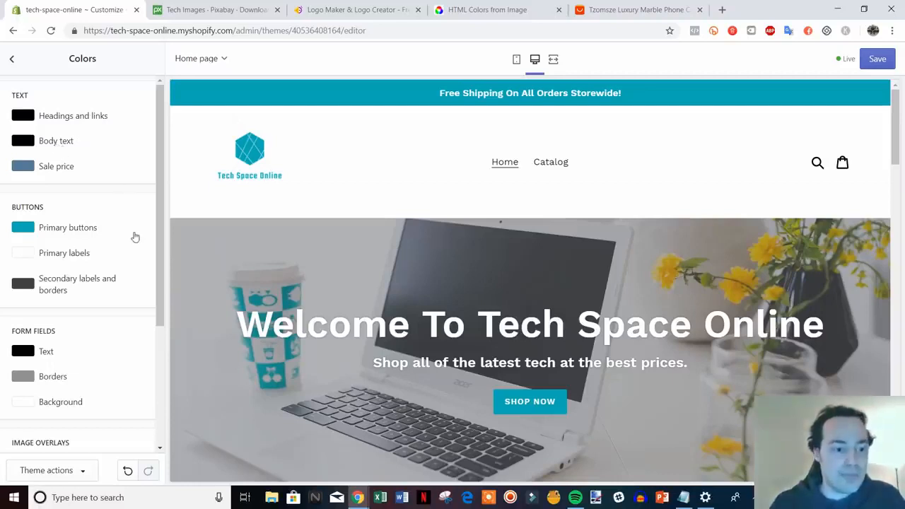
Step: Review the banner heading and the remaining color settings, and save the theme's color changes
{"action": "scroll", "coordinate": [305, 242], "scroll_direction": "down", "scroll_amount": 1}
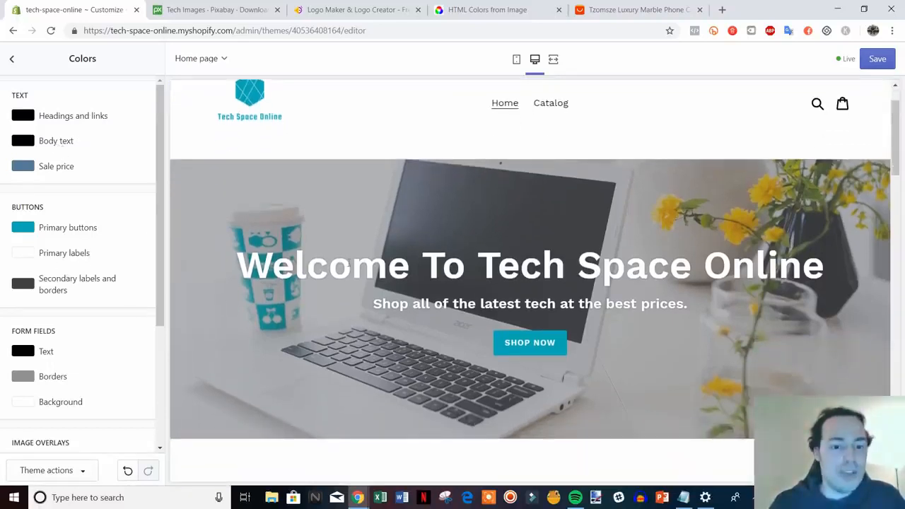
{"action": "left_click_drag", "start_coordinate": [248, 265], "coordinate": [718, 265]}
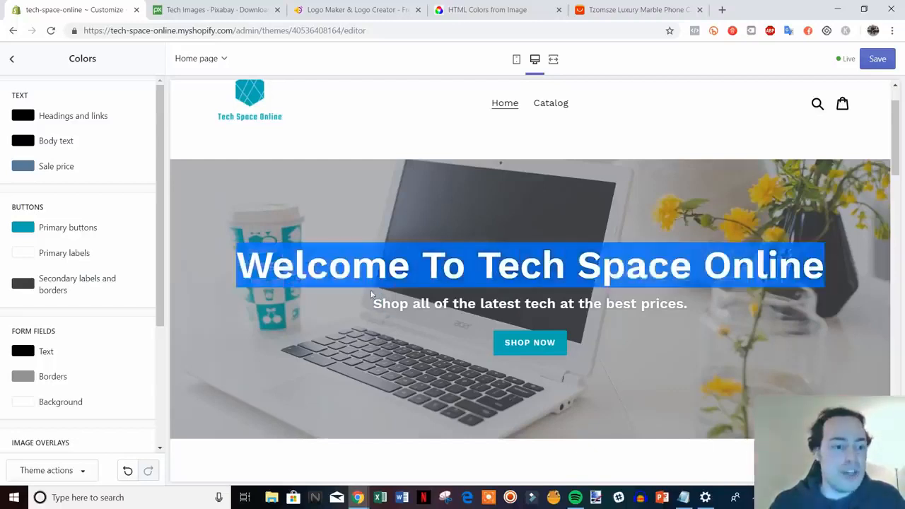
{"action": "left_click", "coordinate": [163, 242]}
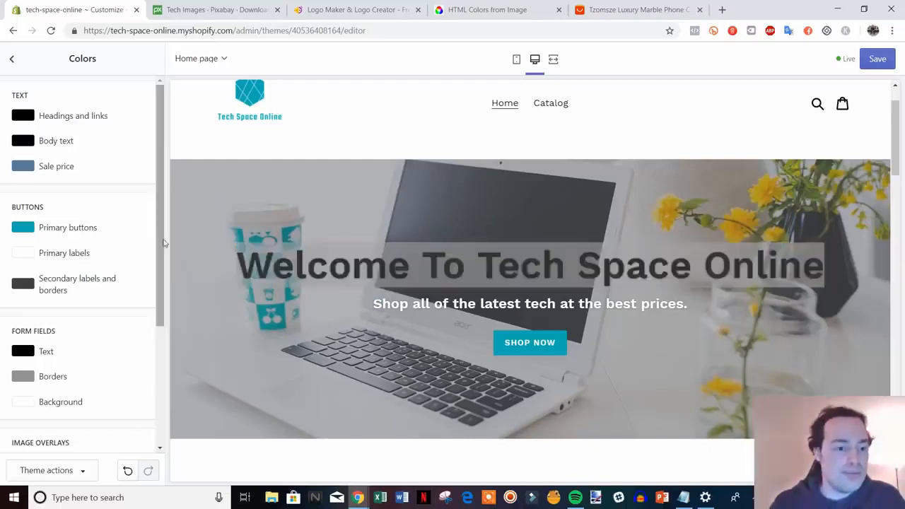
{"action": "left_click", "coordinate": [347, 299]}
{"action": "scroll", "coordinate": [120, 263], "scroll_direction": "down", "scroll_amount": 2}
{"action": "scroll", "coordinate": [121, 265], "scroll_direction": "down", "scroll_amount": 1}
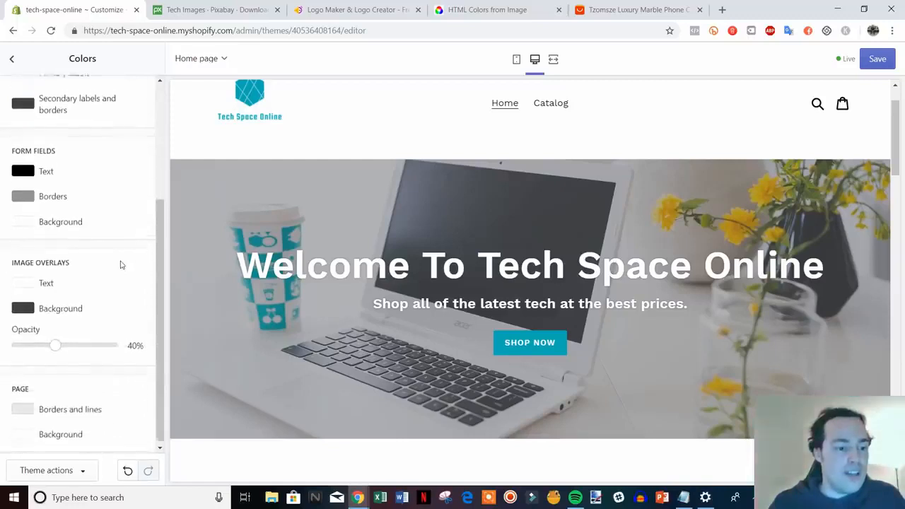
{"action": "scroll", "coordinate": [121, 267], "scroll_direction": "up", "scroll_amount": 3}
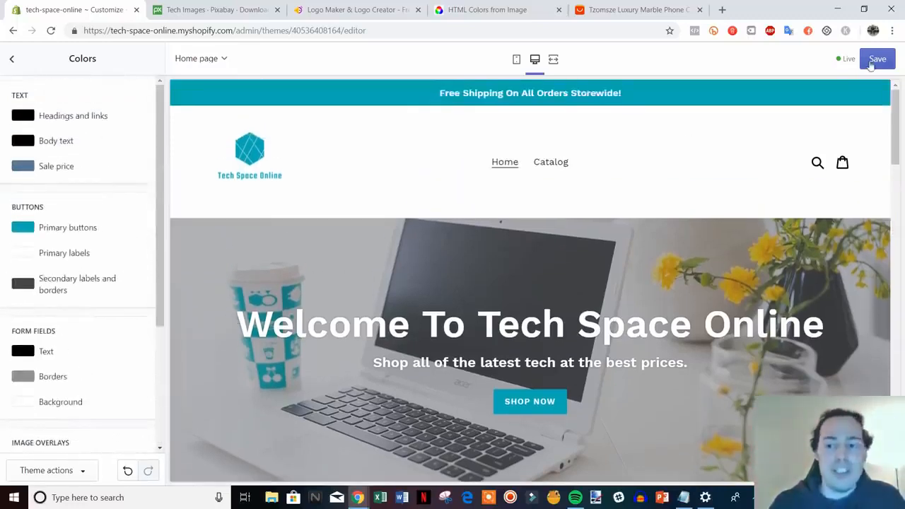
{"action": "left_click", "coordinate": [872, 64]}
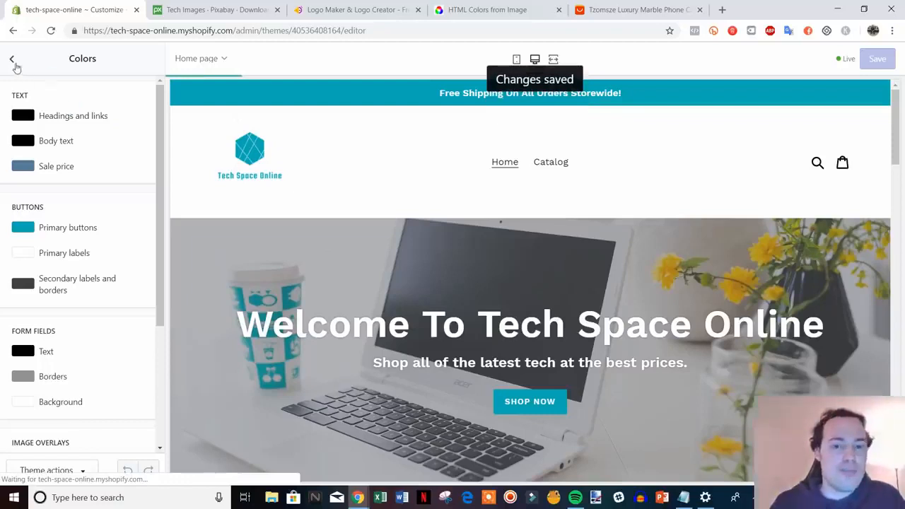
{"action": "left_click", "coordinate": [13, 62]}
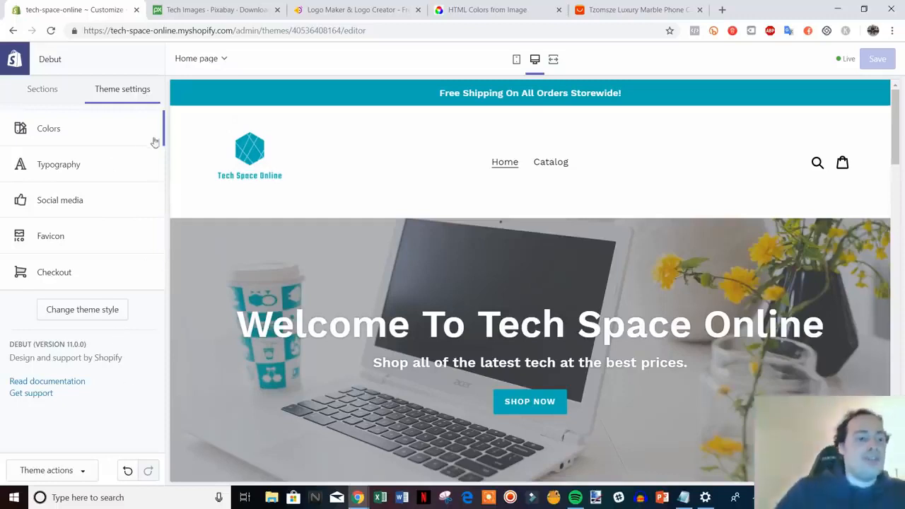
Step: Examine the theme's typography settings and the fonts available for headings and buttons, keeping the current font
{"action": "left_click", "coordinate": [109, 174]}
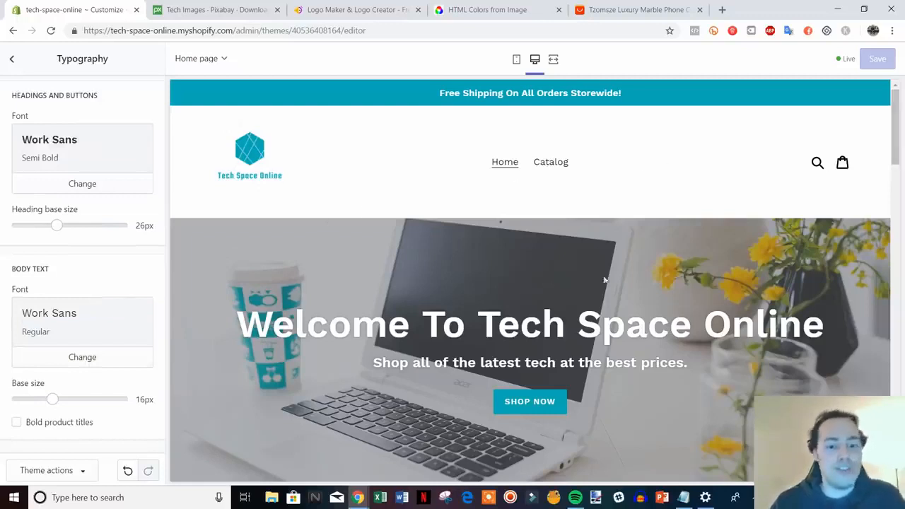
{"action": "scroll", "coordinate": [606, 278], "scroll_direction": "down", "scroll_amount": 1}
{"action": "scroll", "coordinate": [646, 367], "scroll_direction": "up", "scroll_amount": 1}
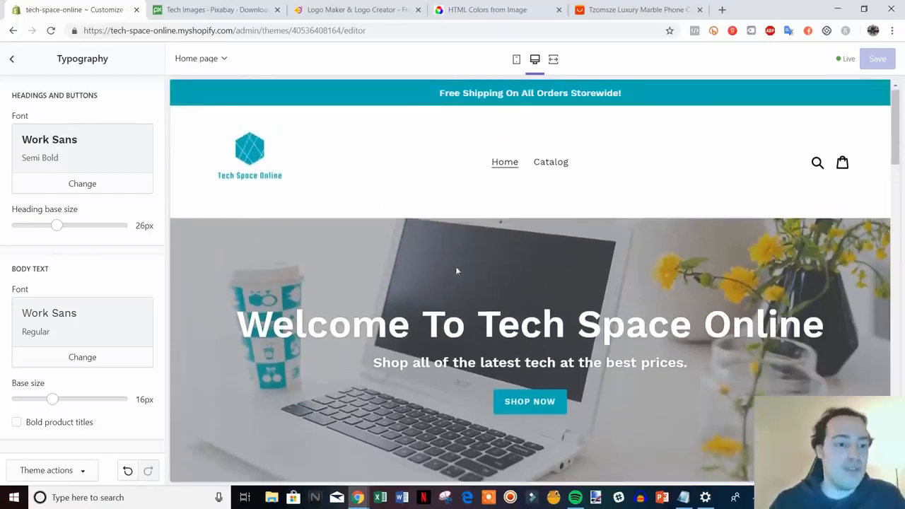
{"action": "left_click", "coordinate": [117, 187]}
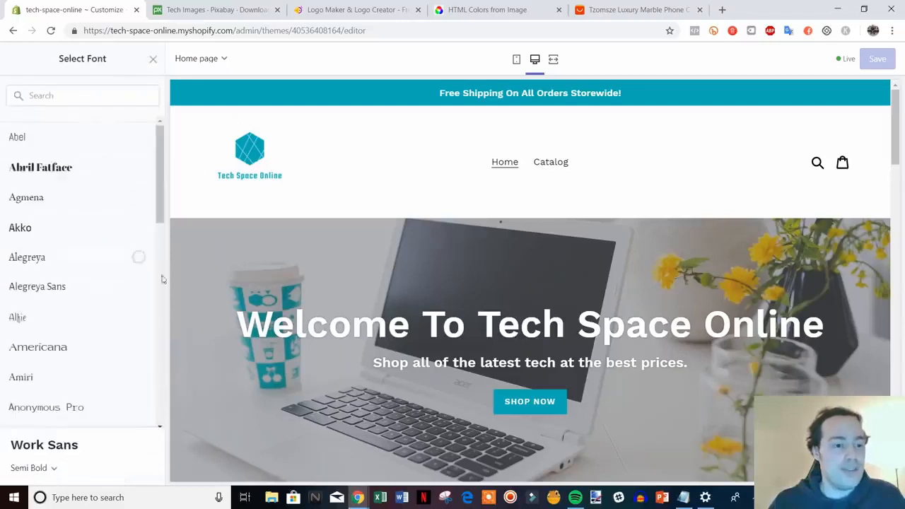
{"action": "scroll", "coordinate": [142, 276], "scroll_direction": "down", "scroll_amount": 1}
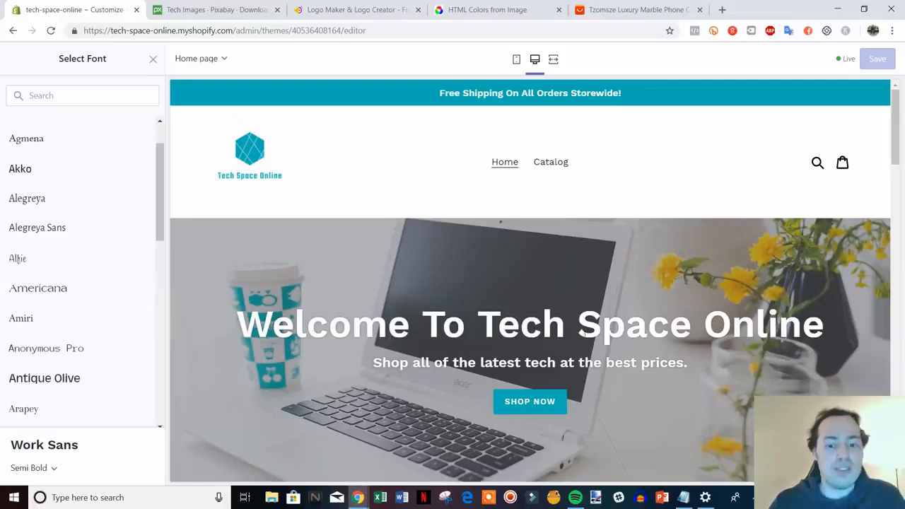
{"action": "left_click", "coordinate": [152, 61]}
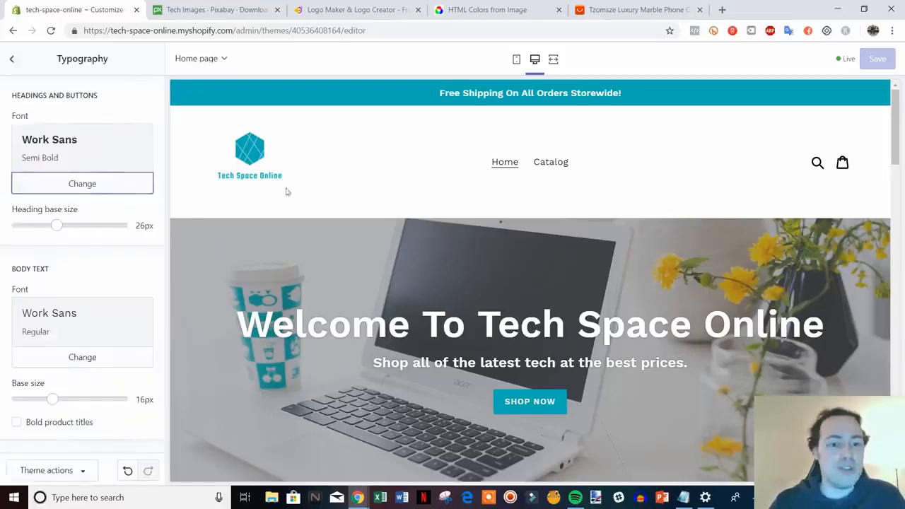
{"action": "left_click", "coordinate": [12, 59]}
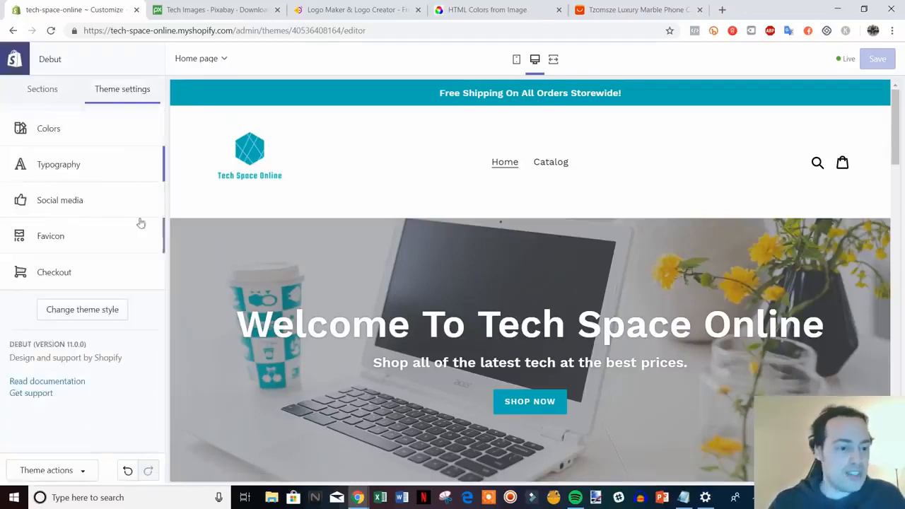
Step: Look through the theme's social media settings, including the sharing options and the social account link fields
{"action": "left_click", "coordinate": [107, 201]}
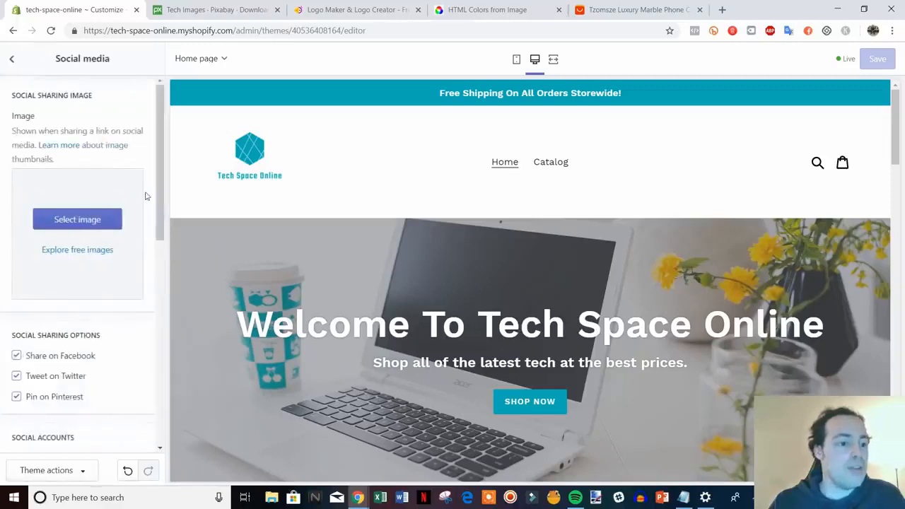
{"action": "scroll", "coordinate": [141, 202], "scroll_direction": "down", "scroll_amount": 3}
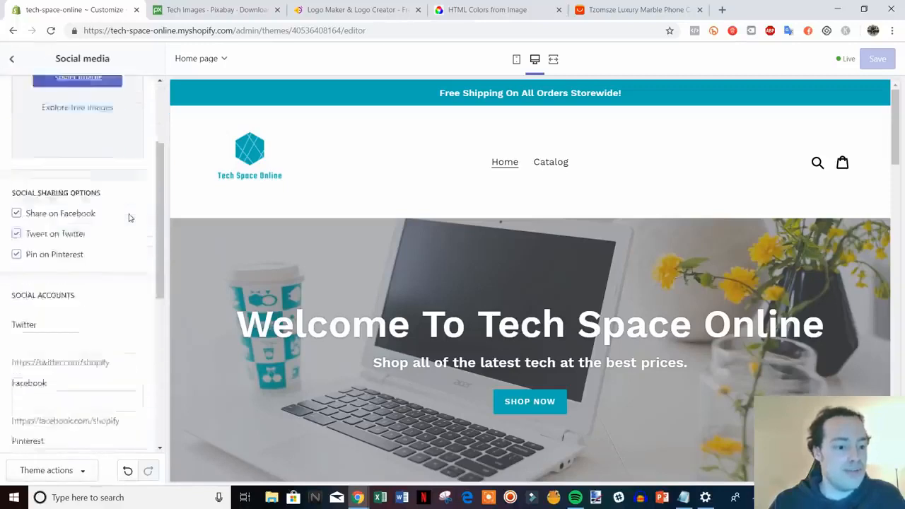
{"action": "scroll", "coordinate": [129, 218], "scroll_direction": "down", "scroll_amount": 3}
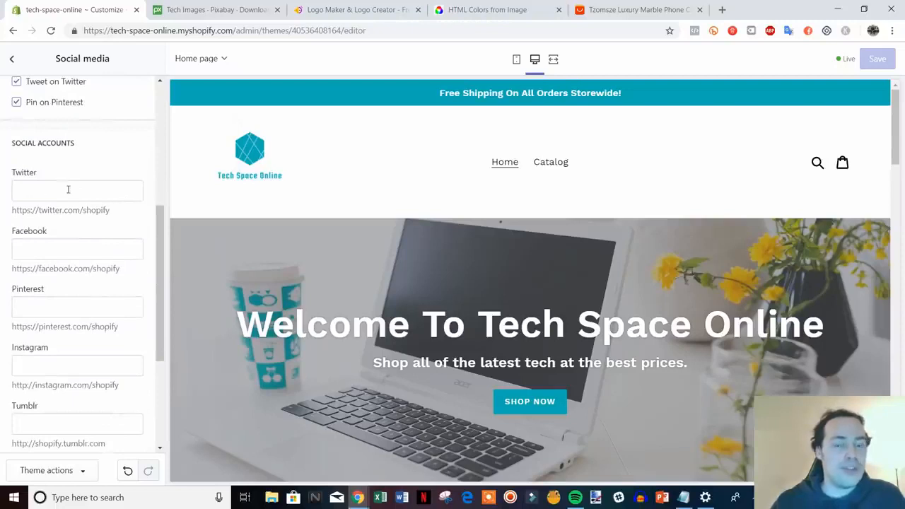
{"action": "left_click", "coordinate": [61, 188]}
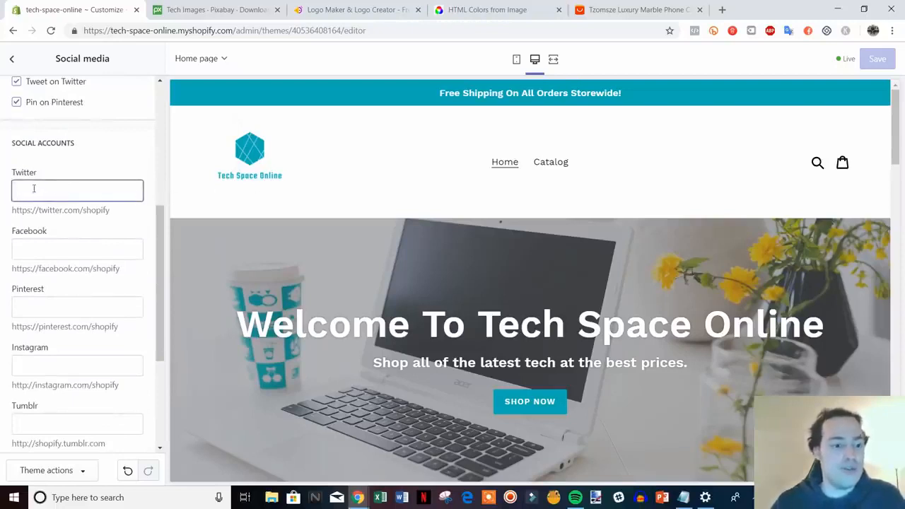
{"action": "left_click", "coordinate": [69, 240]}
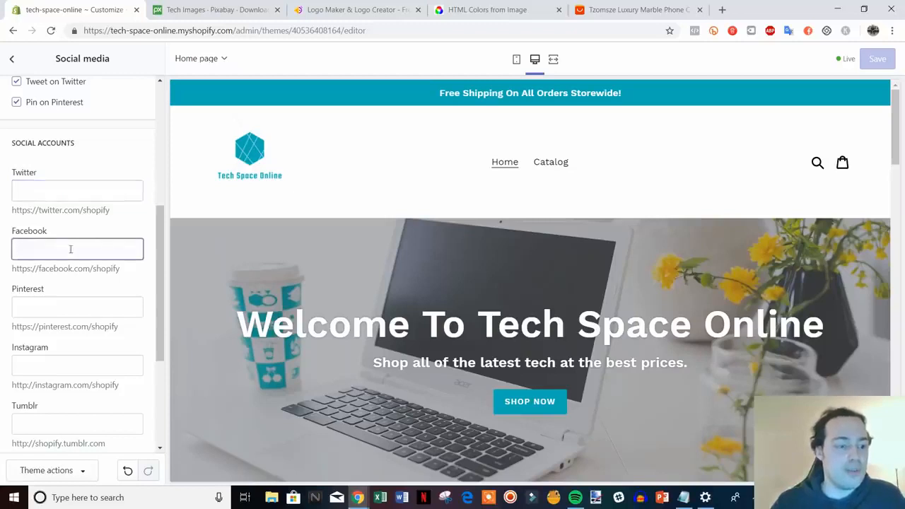
{"action": "scroll", "coordinate": [134, 298], "scroll_direction": "down", "scroll_amount": 3}
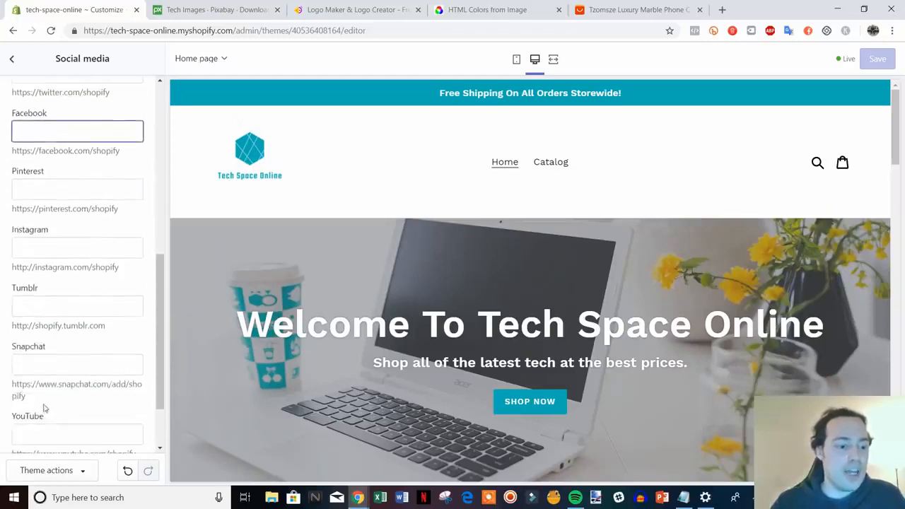
{"action": "scroll", "coordinate": [69, 396], "scroll_direction": "up", "scroll_amount": 5}
{"action": "left_click", "coordinate": [12, 58]}
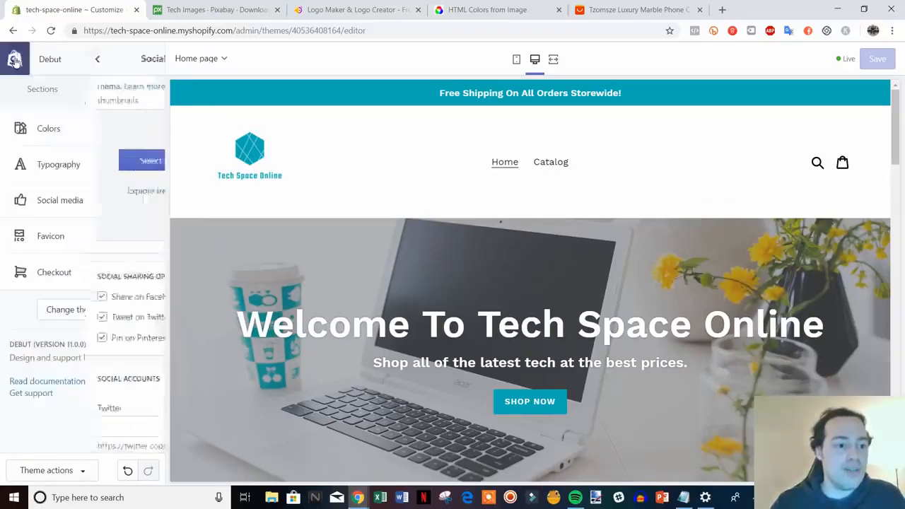
Step: Upload the favicon file from the HatchfulExport-All folder, set it as the store's favicon image and save
{"action": "left_click", "coordinate": [95, 243]}
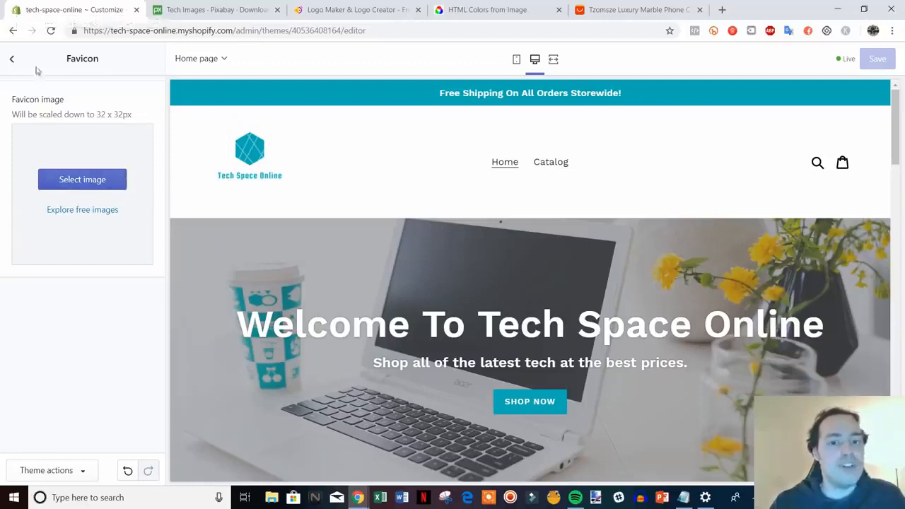
{"action": "left_click", "coordinate": [120, 184]}
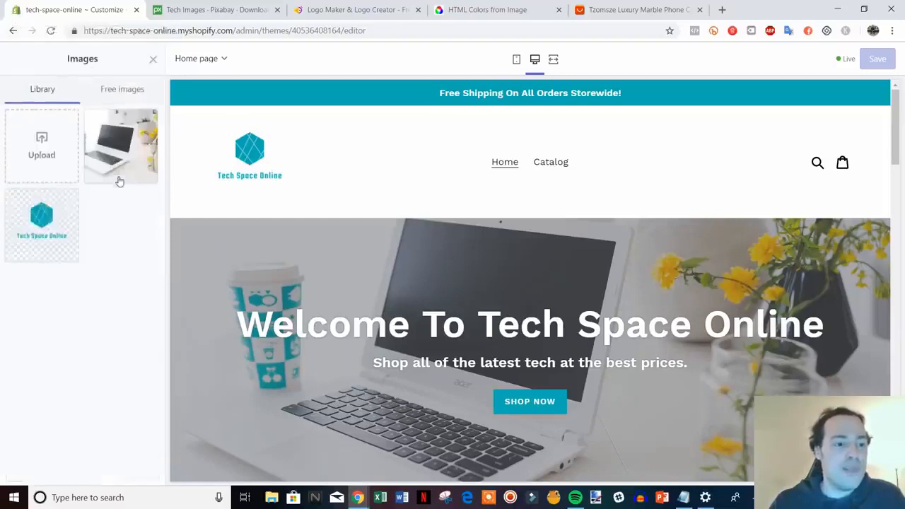
{"action": "left_click", "coordinate": [42, 150]}
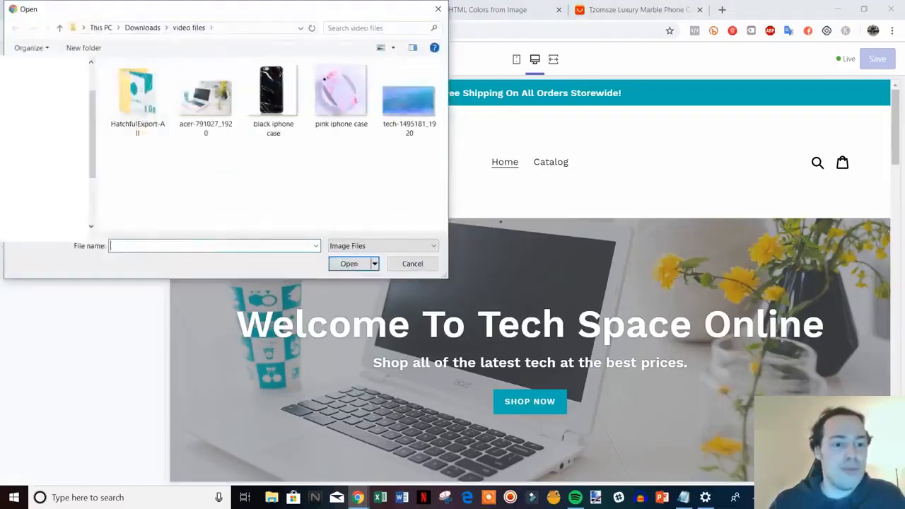
{"action": "double_click", "coordinate": [150, 110]}
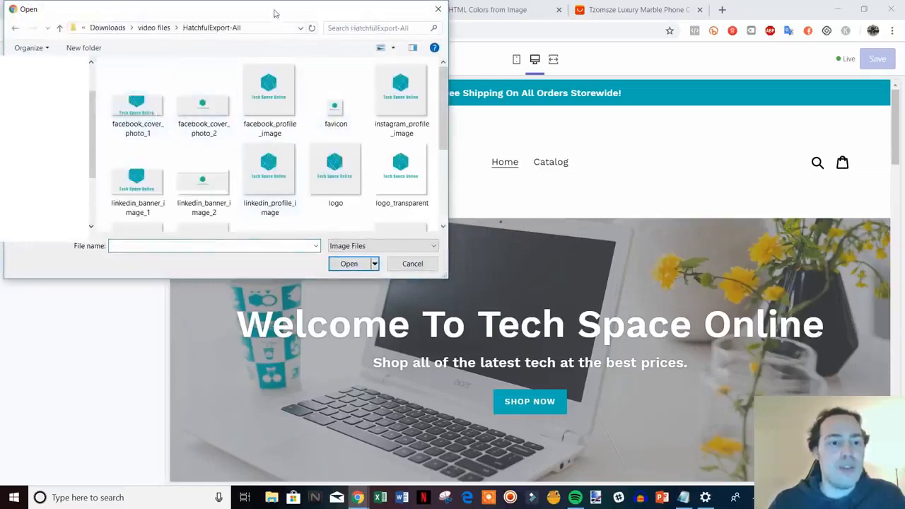
{"action": "left_click_drag", "start_coordinate": [275, 10], "coordinate": [229, 24]}
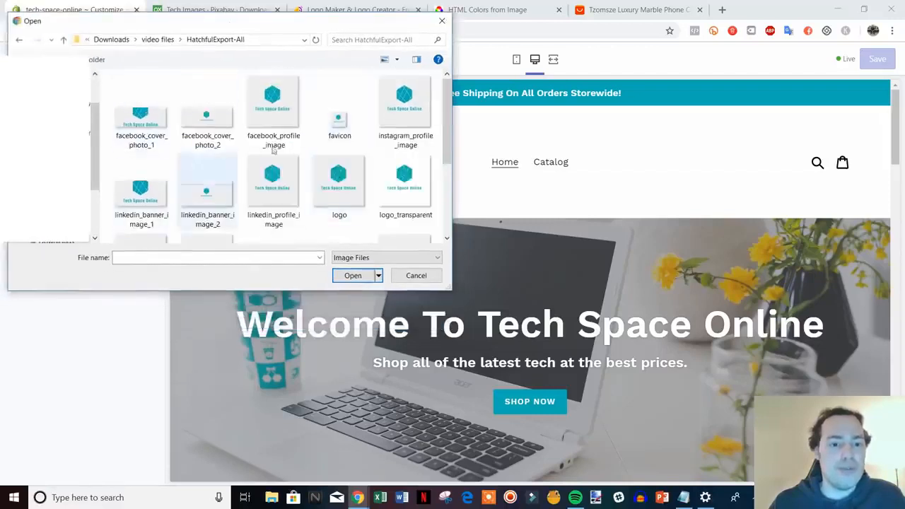
{"action": "double_click", "coordinate": [340, 121]}
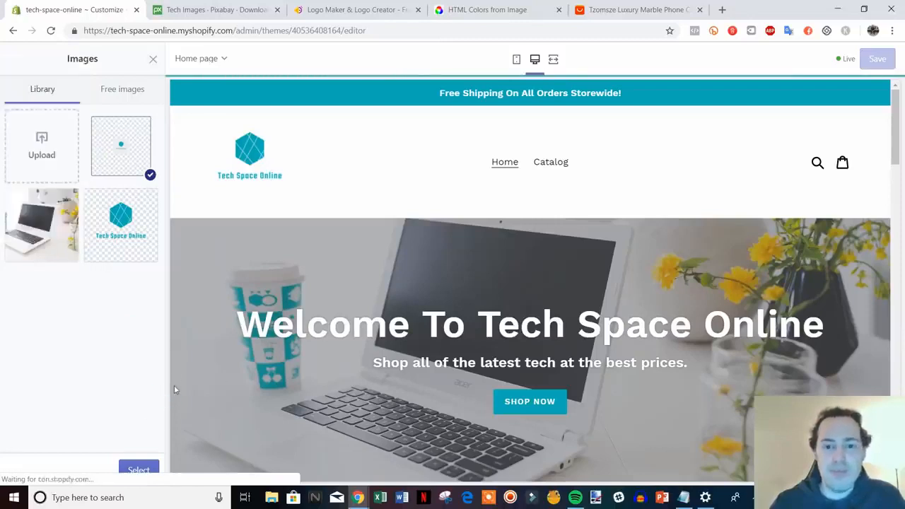
{"action": "left_click", "coordinate": [145, 473]}
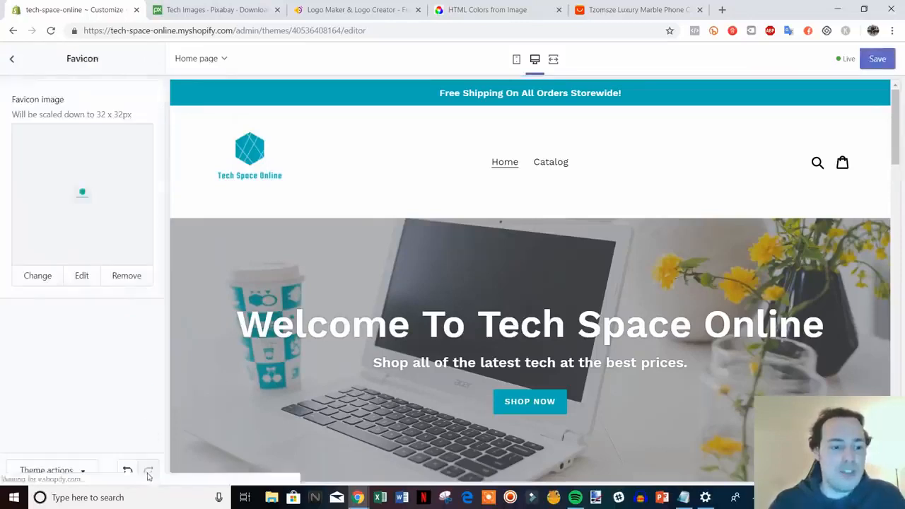
{"action": "left_click", "coordinate": [882, 59]}
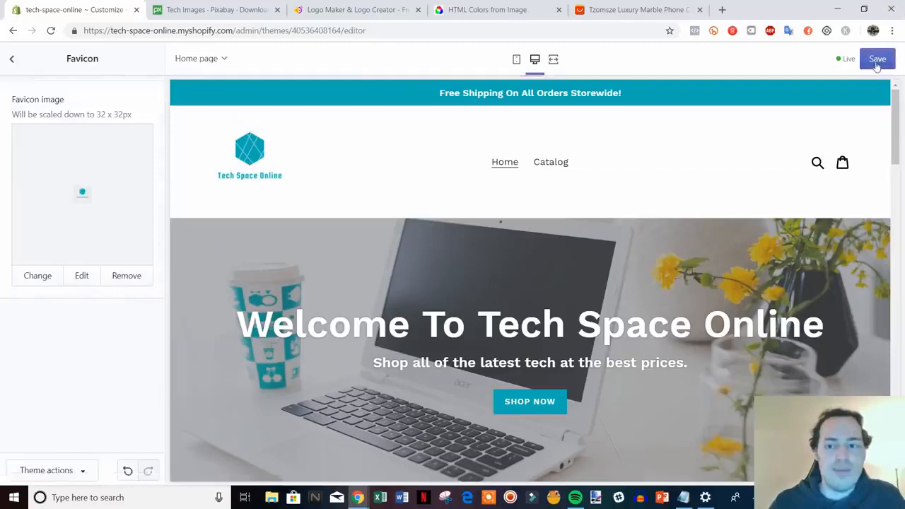
Step: Return to the theme's section list and view the featured collection in the home page preview
{"action": "left_click", "coordinate": [12, 60]}
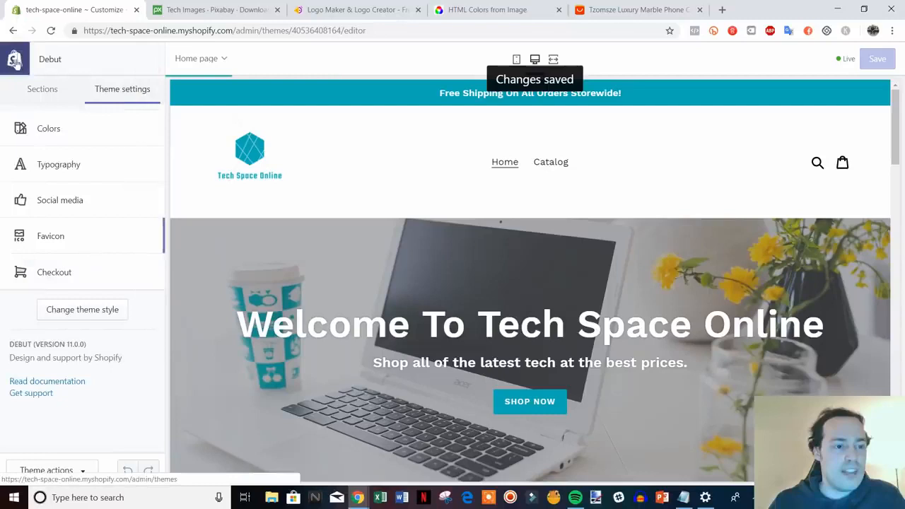
{"action": "left_click", "coordinate": [44, 96]}
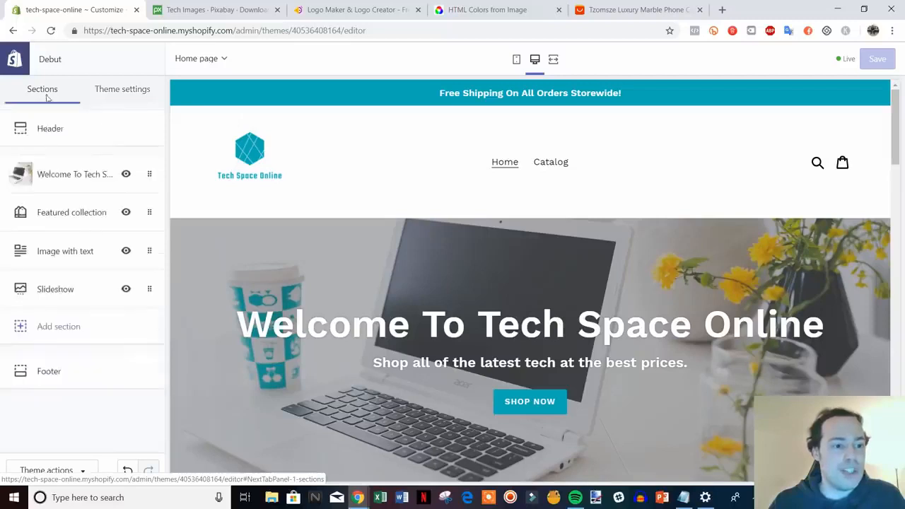
{"action": "scroll", "coordinate": [737, 401], "scroll_direction": "down", "scroll_amount": 7}
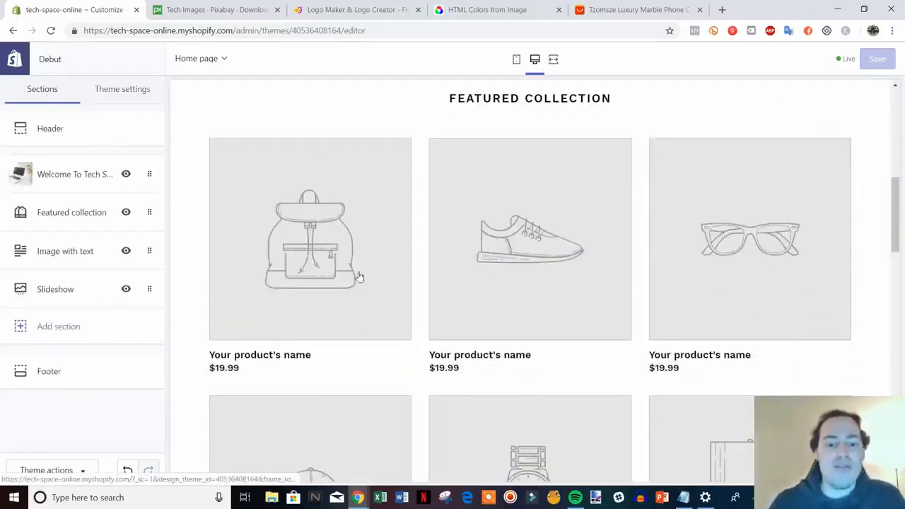
Step: Examine the featured collection products and the image with text block in the home page preview
{"action": "scroll", "coordinate": [697, 268], "scroll_direction": "down", "scroll_amount": 1}
{"action": "scroll", "coordinate": [679, 303], "scroll_direction": "up", "scroll_amount": 2}
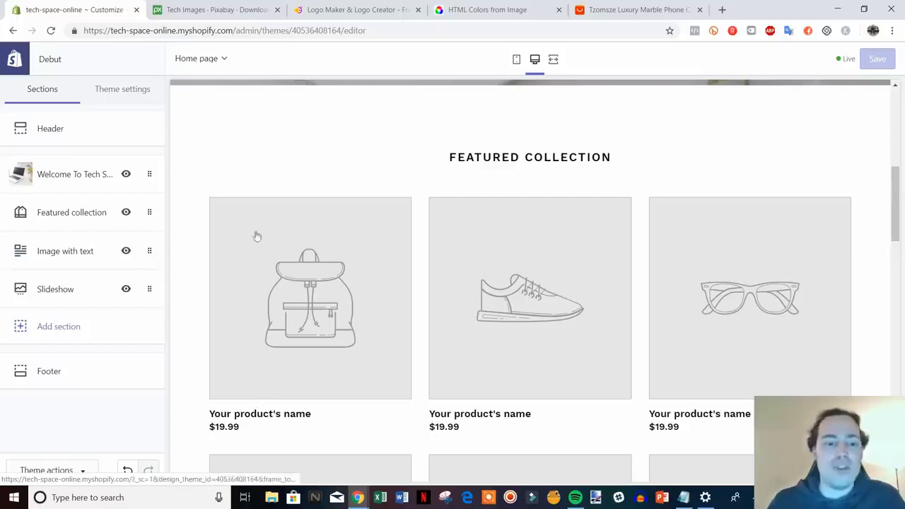
{"action": "scroll", "coordinate": [896, 205], "scroll_direction": "down", "scroll_amount": 2}
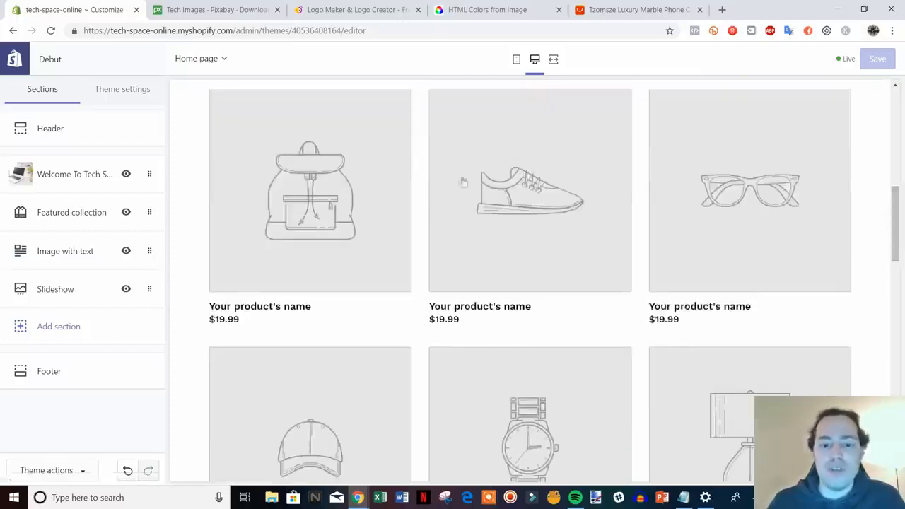
{"action": "scroll", "coordinate": [493, 403], "scroll_direction": "up", "scroll_amount": 1}
{"action": "scroll", "coordinate": [479, 262], "scroll_direction": "down", "scroll_amount": 5}
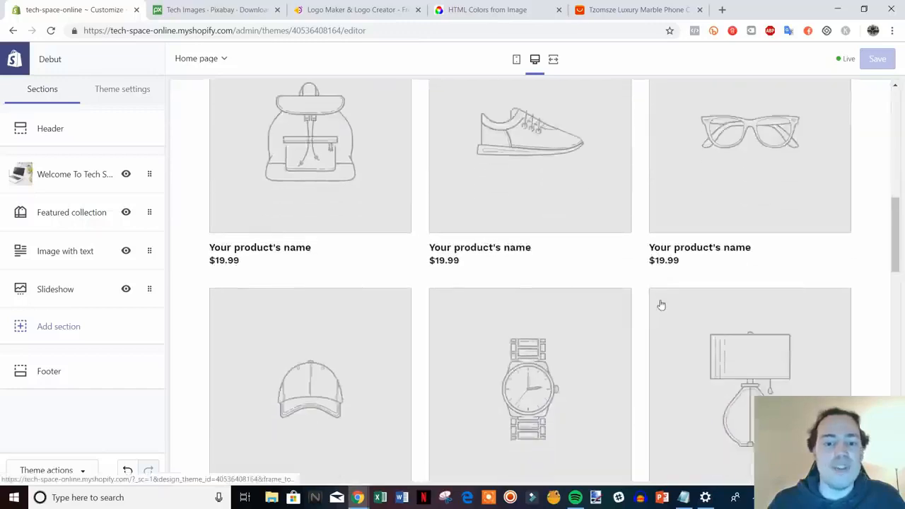
{"action": "scroll", "coordinate": [613, 252], "scroll_direction": "down", "scroll_amount": 5}
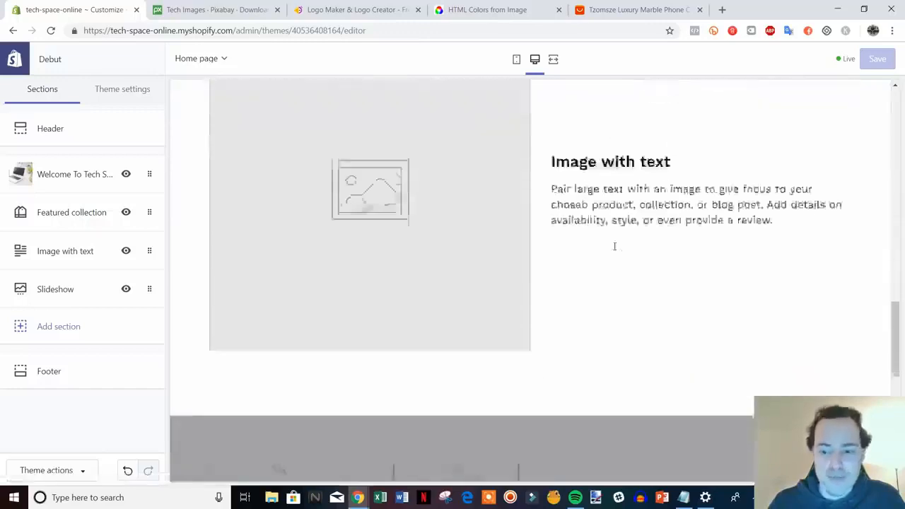
{"action": "scroll", "coordinate": [633, 262], "scroll_direction": "up", "scroll_amount": 1}
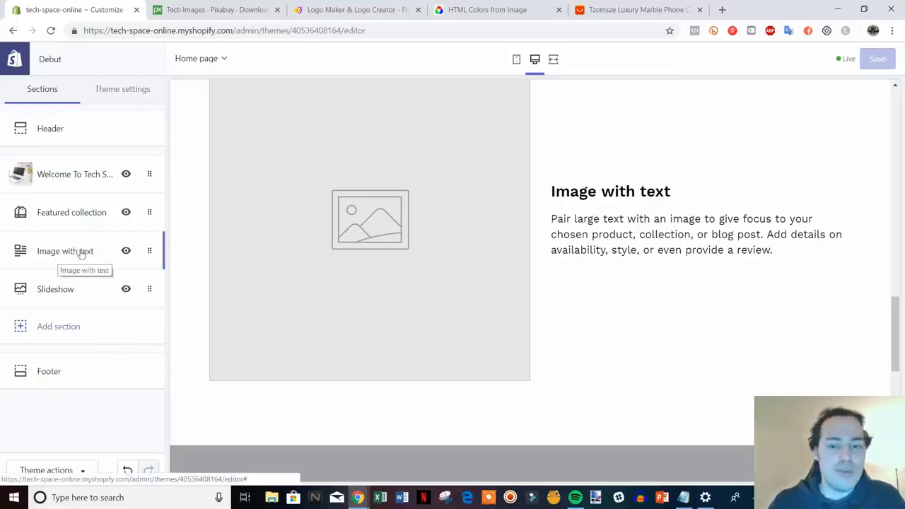
{"action": "scroll", "coordinate": [586, 375], "scroll_direction": "up", "scroll_amount": 1}
{"action": "scroll", "coordinate": [587, 375], "scroll_direction": "down", "scroll_amount": 1}
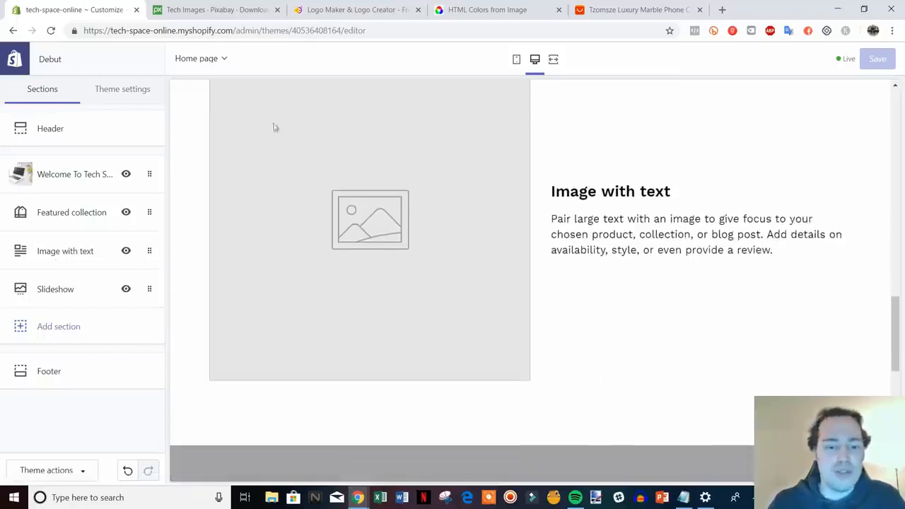
Step: Review the settings of the Image with text section and remove that section from the home page
{"action": "left_click", "coordinate": [43, 251]}
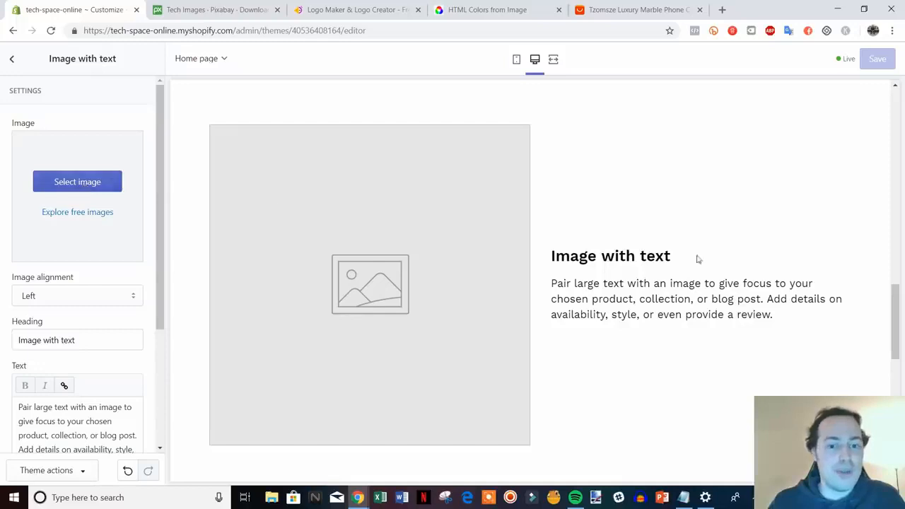
{"action": "scroll", "coordinate": [304, 299], "scroll_direction": "down", "scroll_amount": 1}
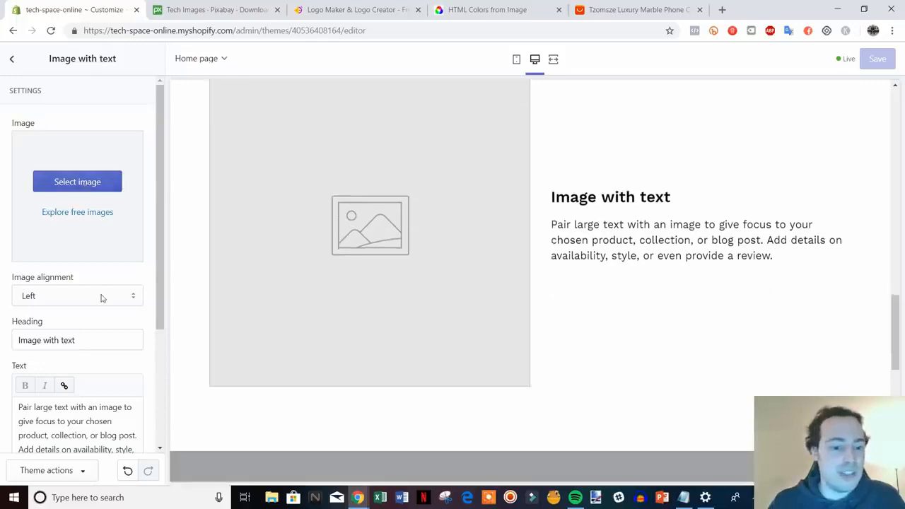
{"action": "scroll", "coordinate": [616, 350], "scroll_direction": "up", "scroll_amount": 3}
{"action": "scroll", "coordinate": [616, 349], "scroll_direction": "down", "scroll_amount": 7}
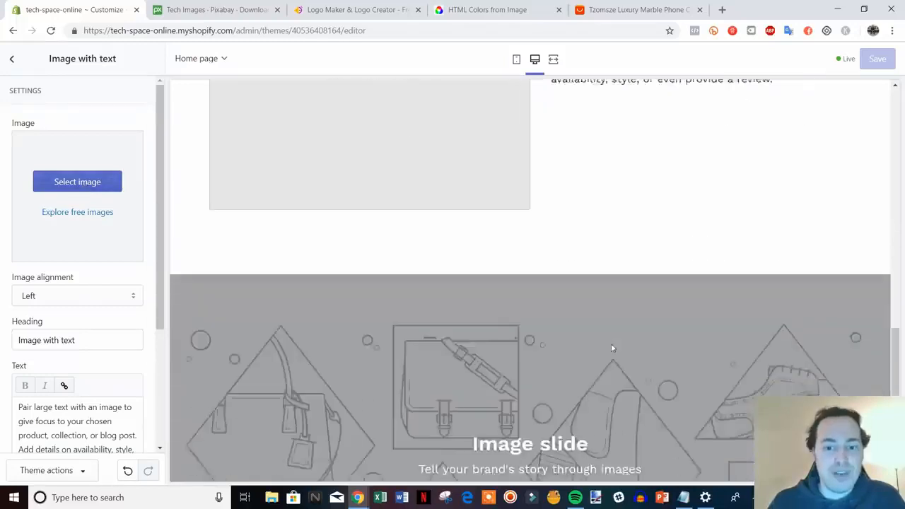
{"action": "scroll", "coordinate": [93, 227], "scroll_direction": "down", "scroll_amount": 3}
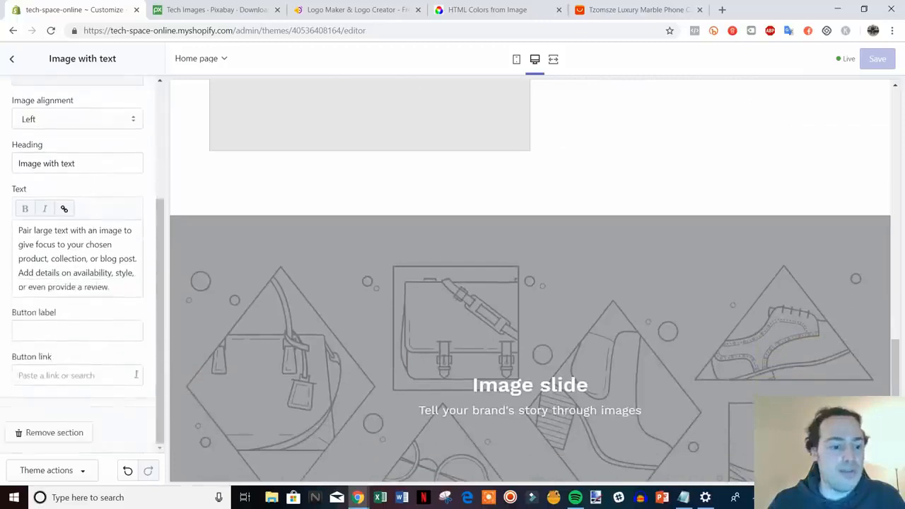
{"action": "scroll", "coordinate": [472, 265], "scroll_direction": "up", "scroll_amount": 4}
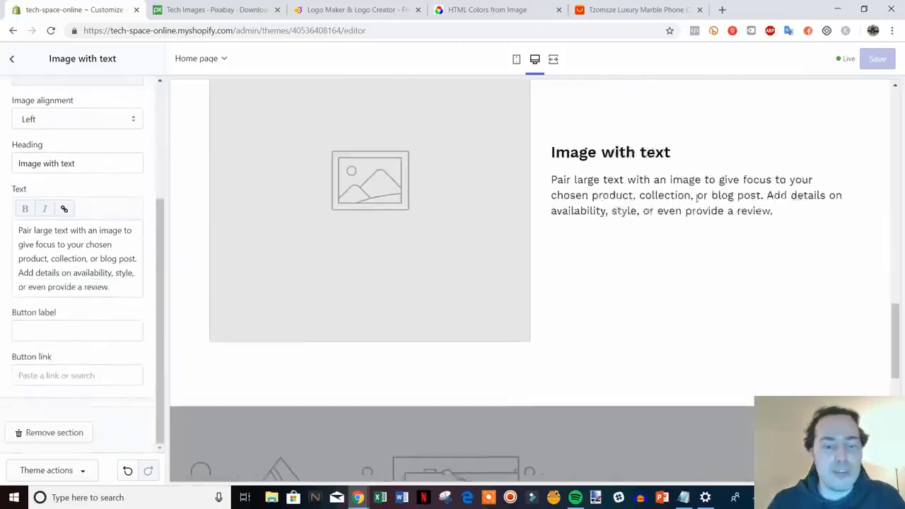
{"action": "left_click", "coordinate": [57, 433]}
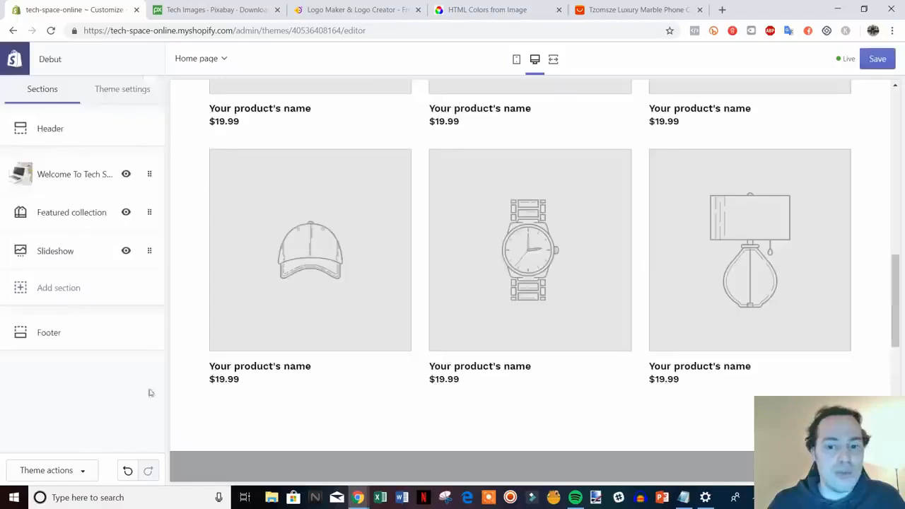
Step: Review the slideshow in the home page preview and open the Slideshow section's first image slide for editing
{"action": "scroll", "coordinate": [555, 268], "scroll_direction": "down", "scroll_amount": 1}
{"action": "scroll", "coordinate": [554, 273], "scroll_direction": "down", "scroll_amount": 5}
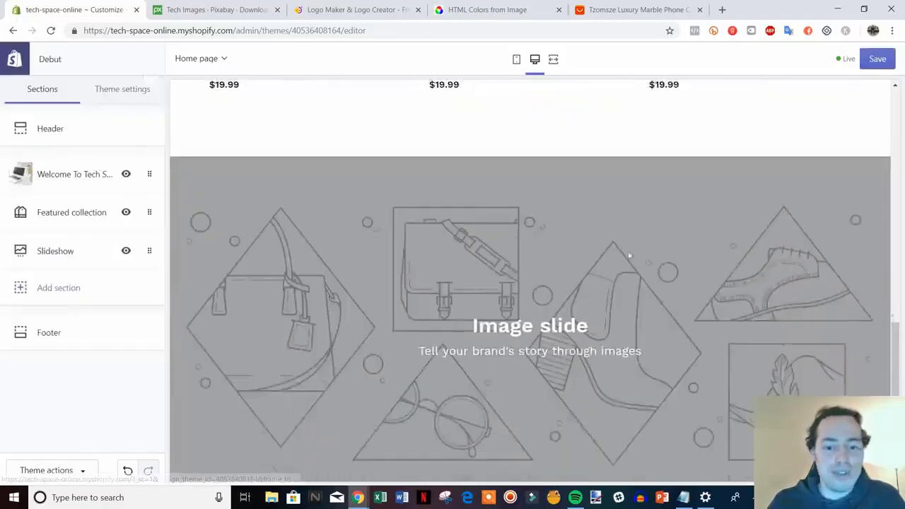
{"action": "scroll", "coordinate": [561, 291], "scroll_direction": "down", "scroll_amount": 2}
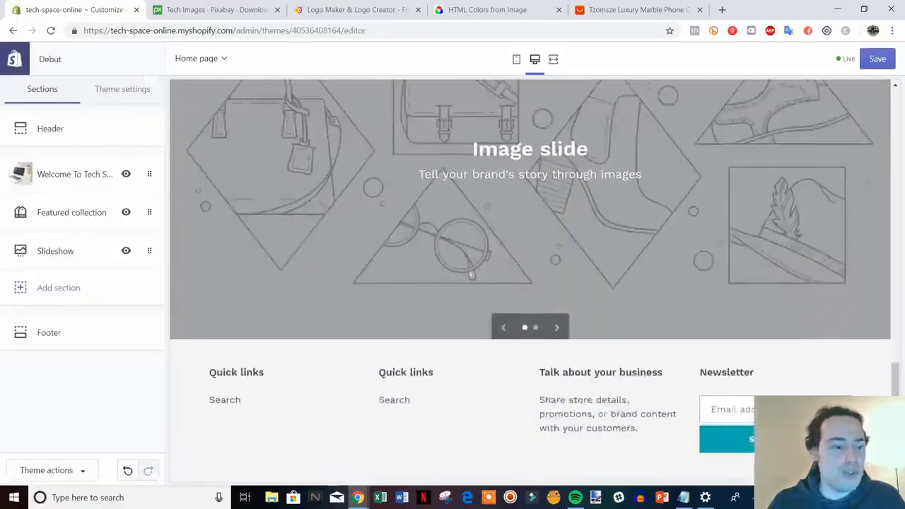
{"action": "scroll", "coordinate": [534, 327], "scroll_direction": "up", "scroll_amount": 3}
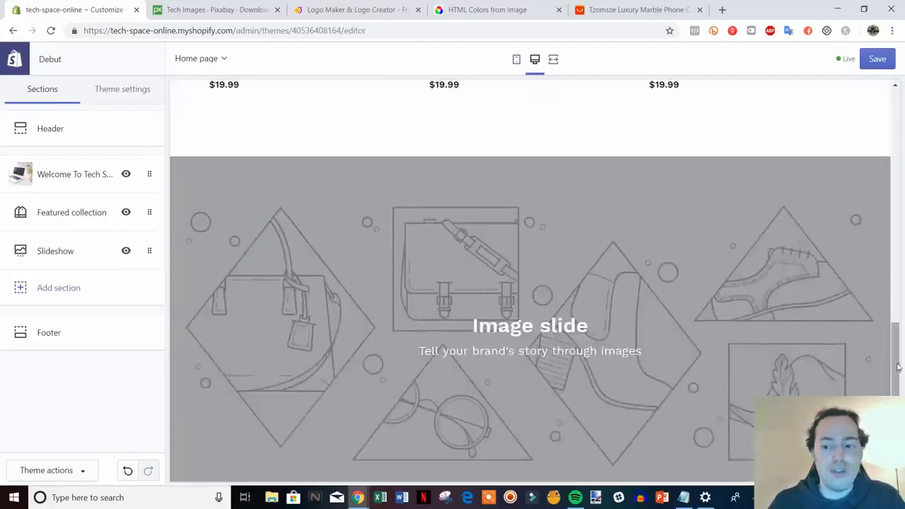
{"action": "mouse_move", "coordinate": [896, 367]}
{"action": "left_mouse_down"}
{"action": "mouse_move", "coordinate": [872, 149]}
{"action": "mouse_move", "coordinate": [896, 382]}
{"action": "left_mouse_up"}
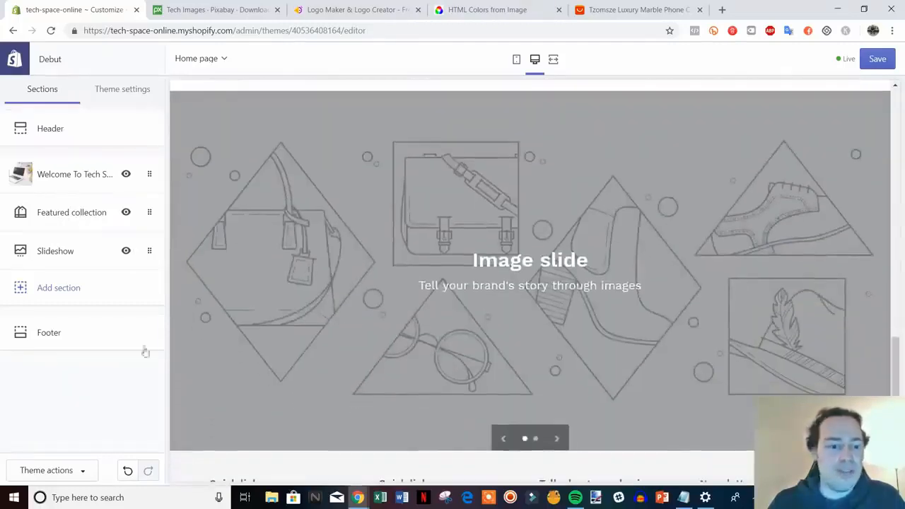
{"action": "left_click", "coordinate": [64, 249]}
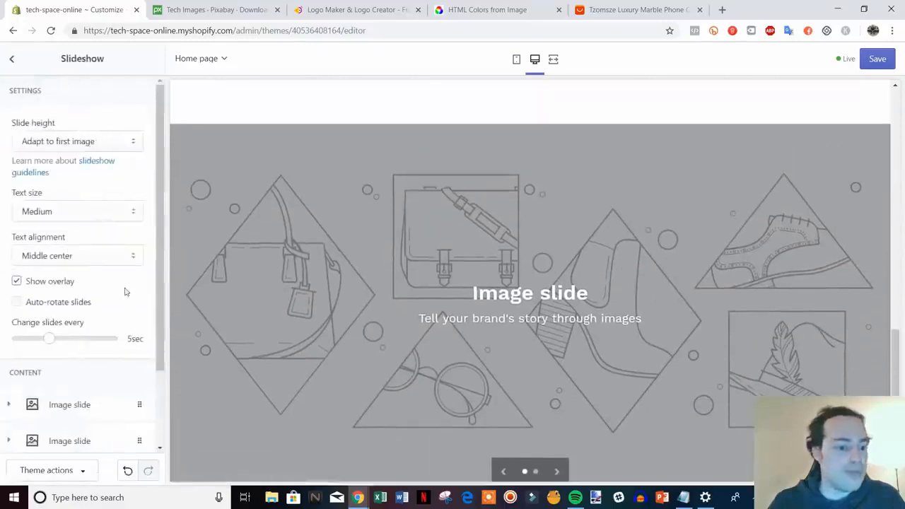
{"action": "left_click_drag", "start_coordinate": [161, 254], "coordinate": [161, 329]}
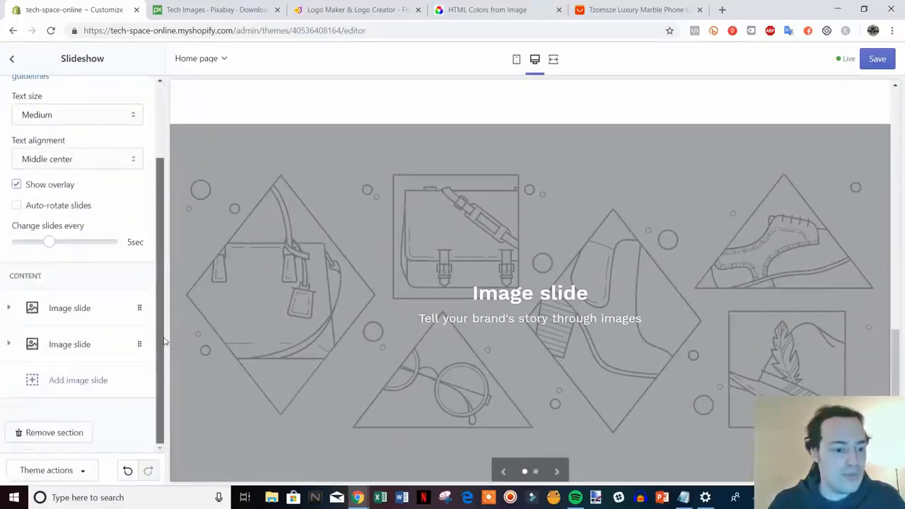
{"action": "left_click", "coordinate": [95, 313]}
{"action": "scroll", "coordinate": [89, 333], "scroll_direction": "down", "scroll_amount": 1}
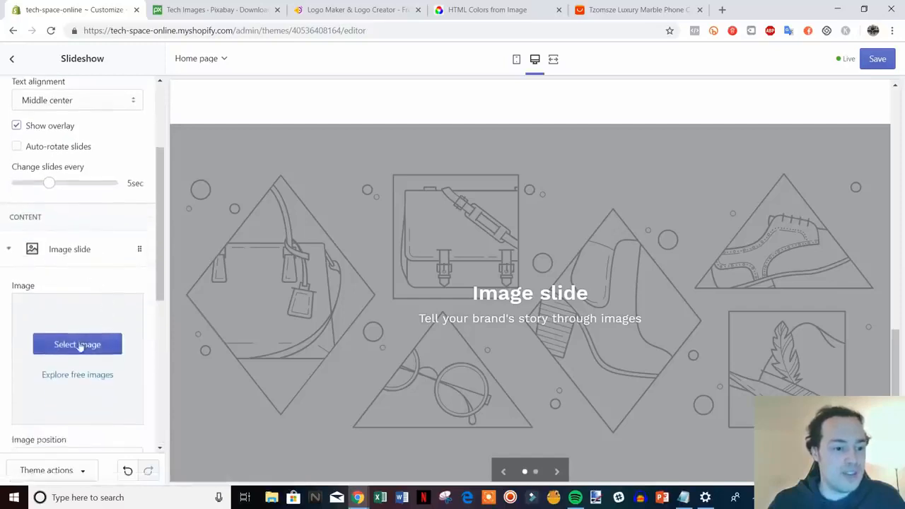
Step: Upload tech-1495181_1920 from the video files folder and set it as the first slide's image
{"action": "left_click", "coordinate": [78, 345]}
{"action": "left_click", "coordinate": [42, 145]}
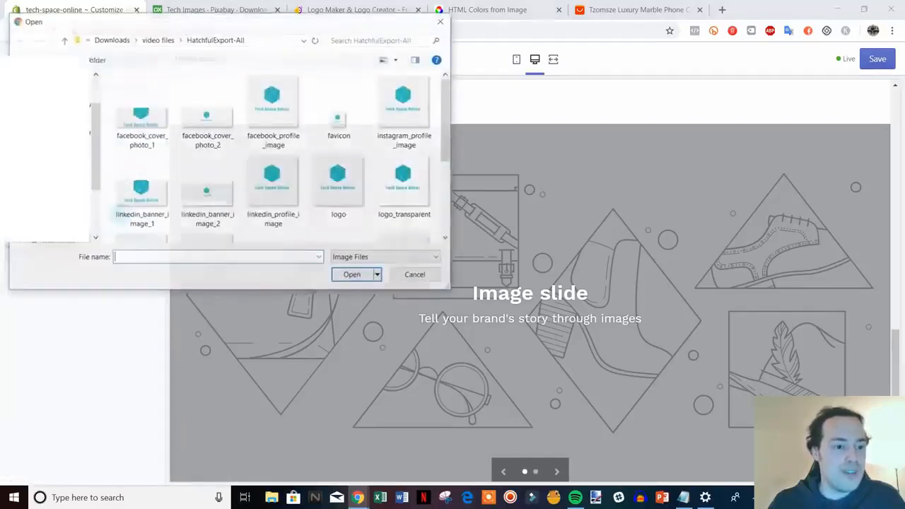
{"action": "left_click", "coordinate": [62, 41]}
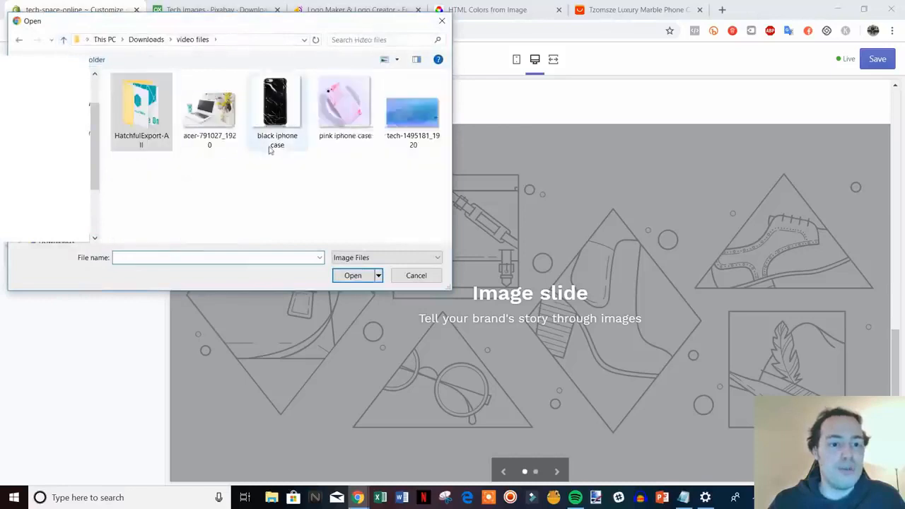
{"action": "double_click", "coordinate": [411, 126]}
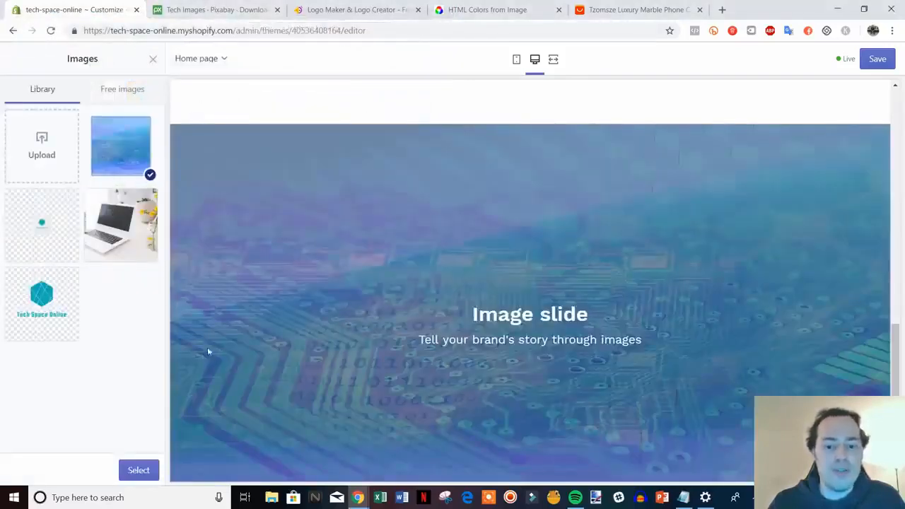
{"action": "left_click", "coordinate": [130, 470]}
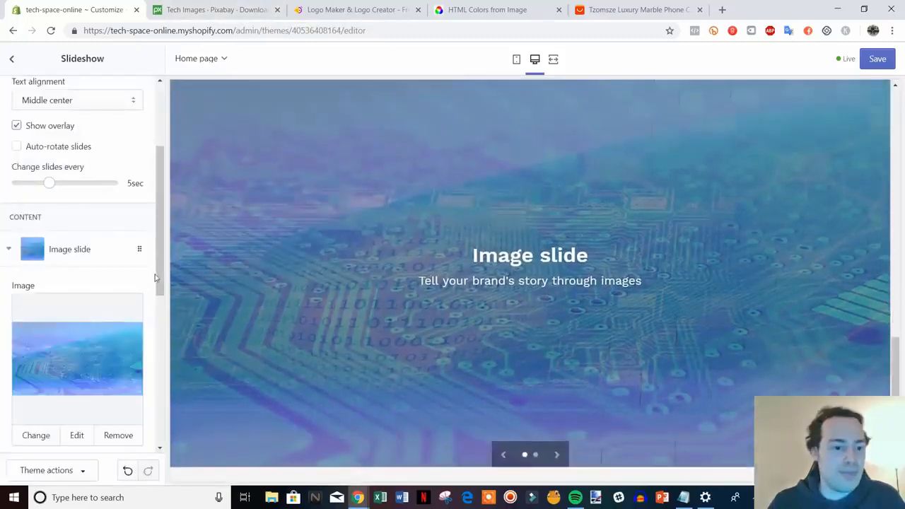
Step: Replace the first slide's heading with "Check out our seasonal specials"
{"action": "left_click_drag", "start_coordinate": [156, 278], "coordinate": [148, 394]}
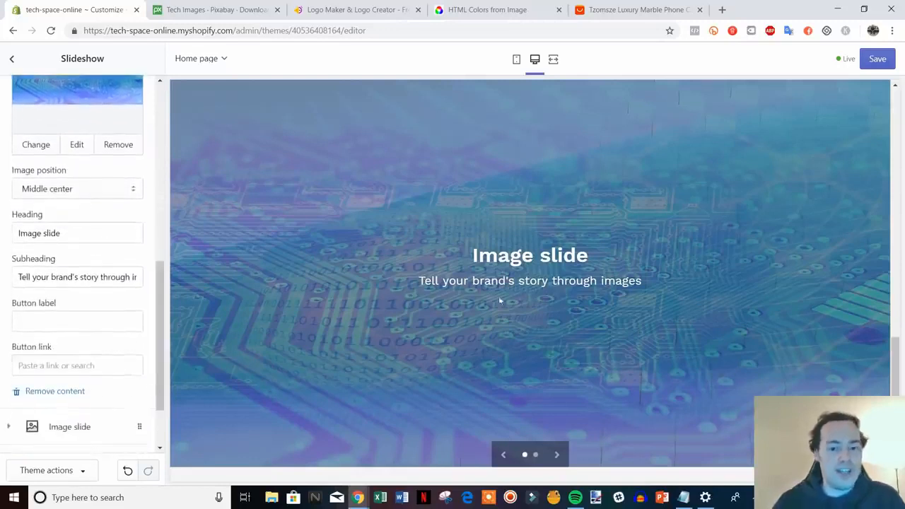
{"action": "left_click_drag", "start_coordinate": [80, 233], "coordinate": [14, 240]}
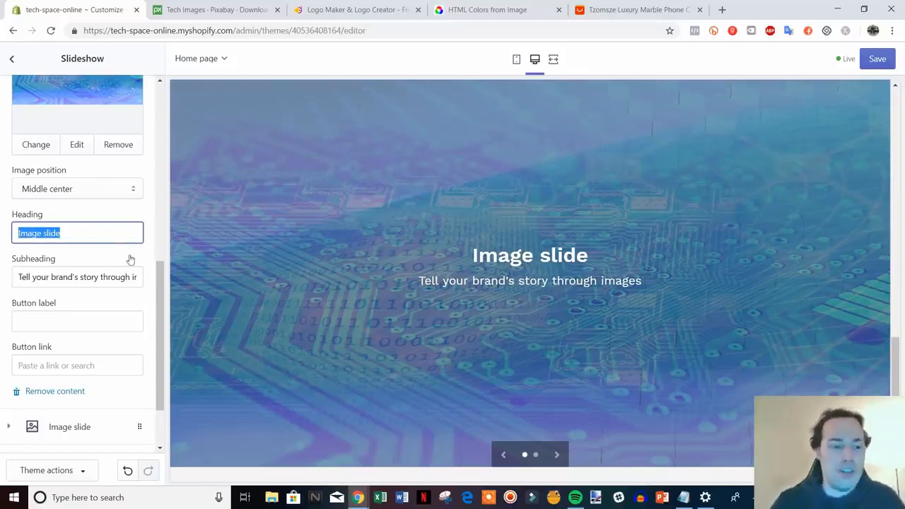
{"action": "type", "text": "Ch"}
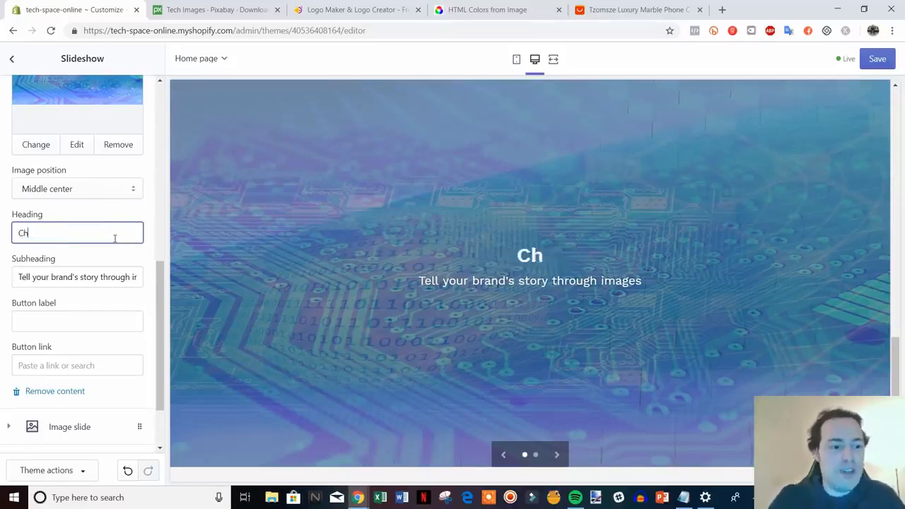
{"action": "type", "text": "eck out our"}
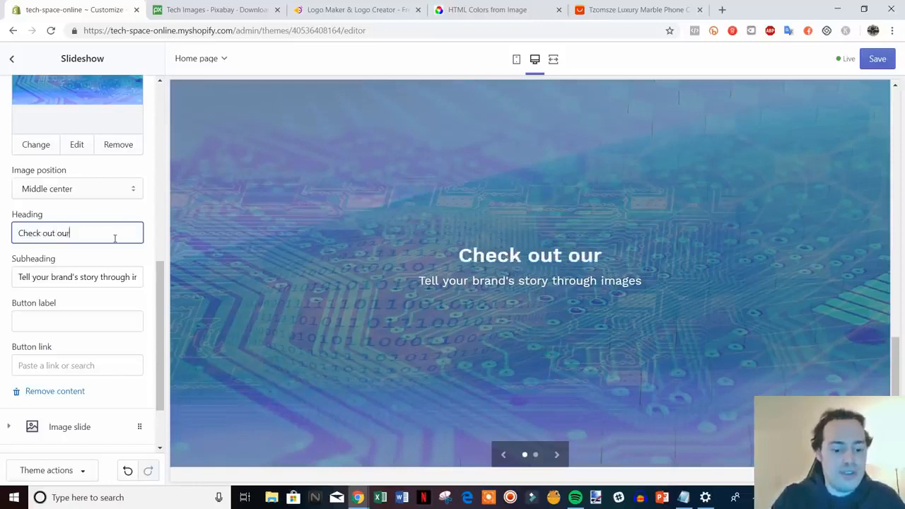
{"action": "type", "text": " seasonal specials"}
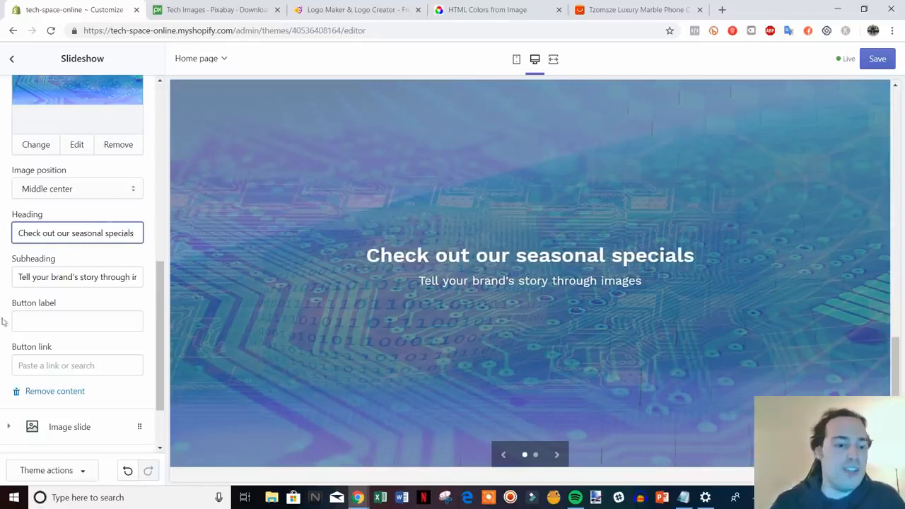
Step: Clear the first slide's subheading so that only the heading text is left
{"action": "left_click_drag", "start_coordinate": [19, 281], "coordinate": [182, 282]}
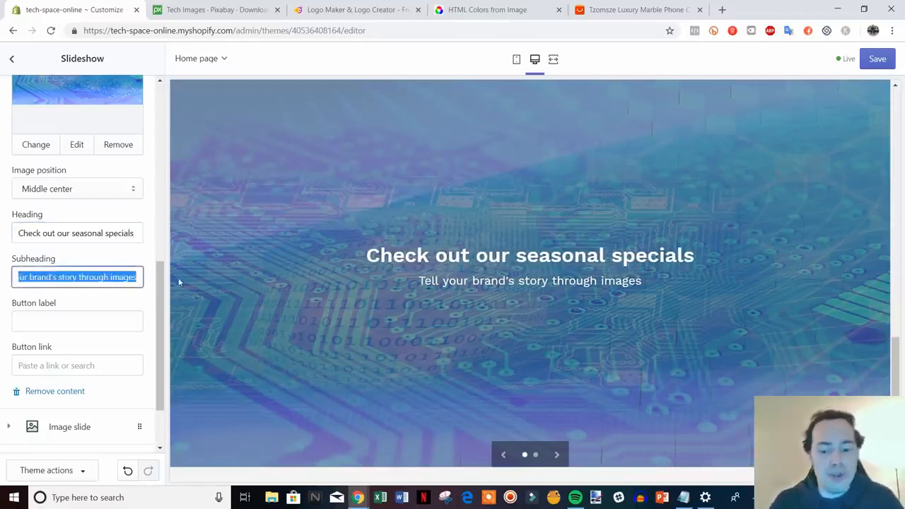
{"action": "key", "text": "BackSpace"}
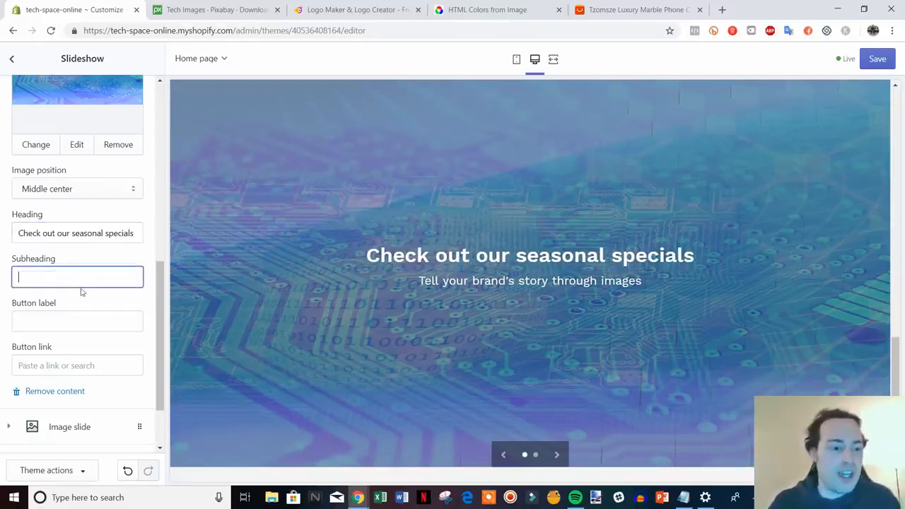
{"action": "left_click", "coordinate": [117, 298]}
Step: Give the first slide a button labelled "Shop Now" that links to All Collections
{"action": "scroll", "coordinate": [71, 273], "scroll_direction": "down", "scroll_amount": 2}
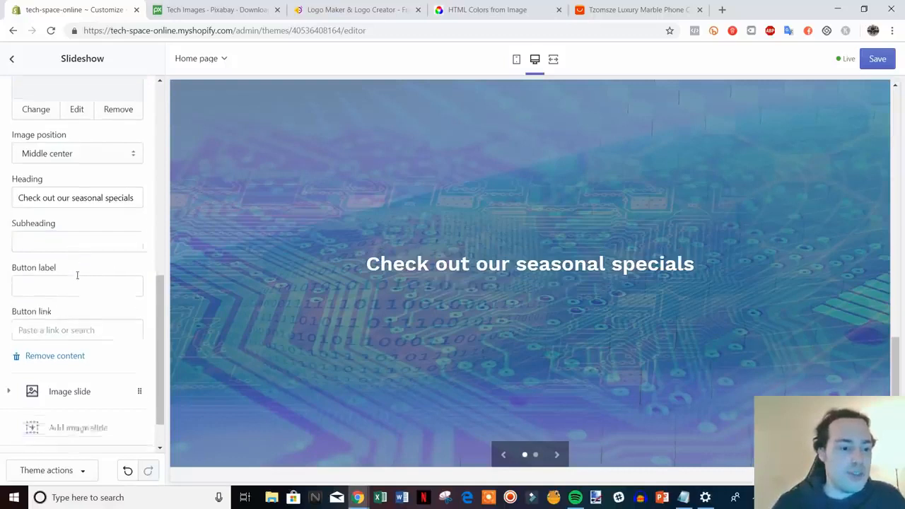
{"action": "left_click", "coordinate": [77, 266]}
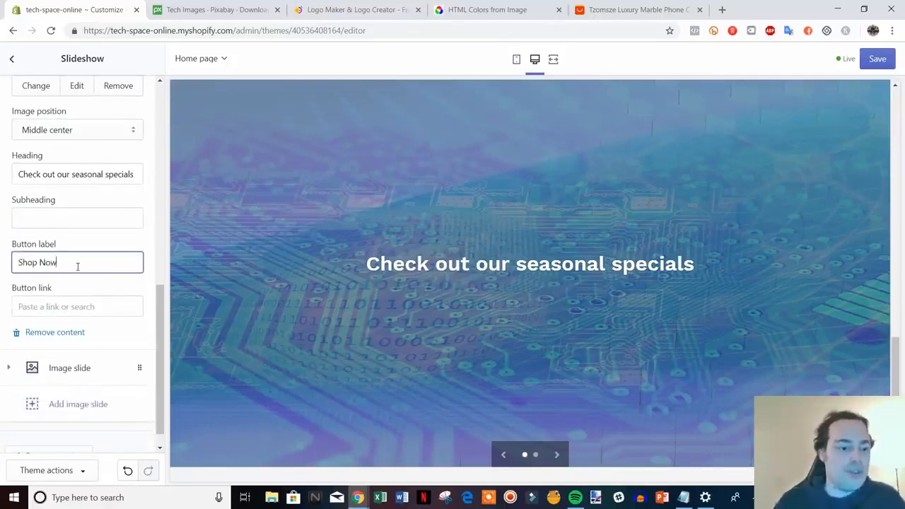
{"action": "left_click", "coordinate": [104, 306]}
{"action": "right_click", "coordinate": [99, 306]}
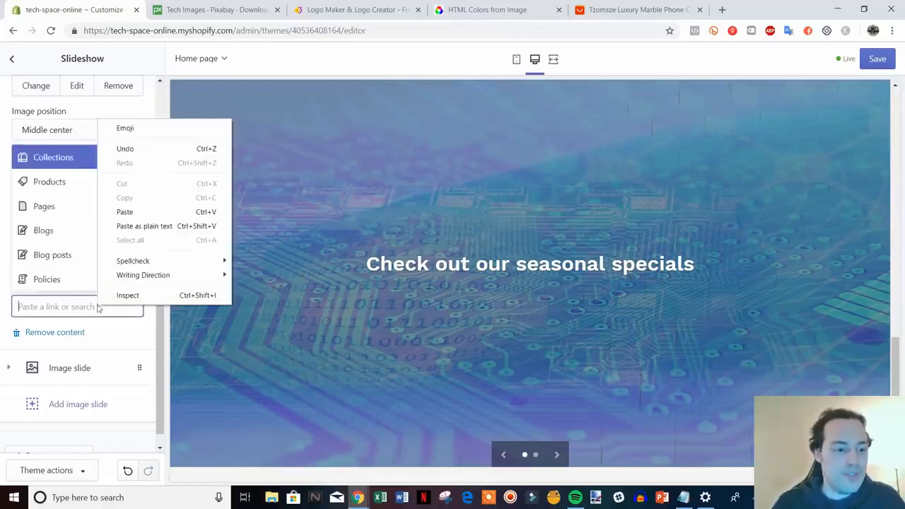
{"action": "left_click", "coordinate": [126, 336]}
{"action": "left_click", "coordinate": [82, 304]}
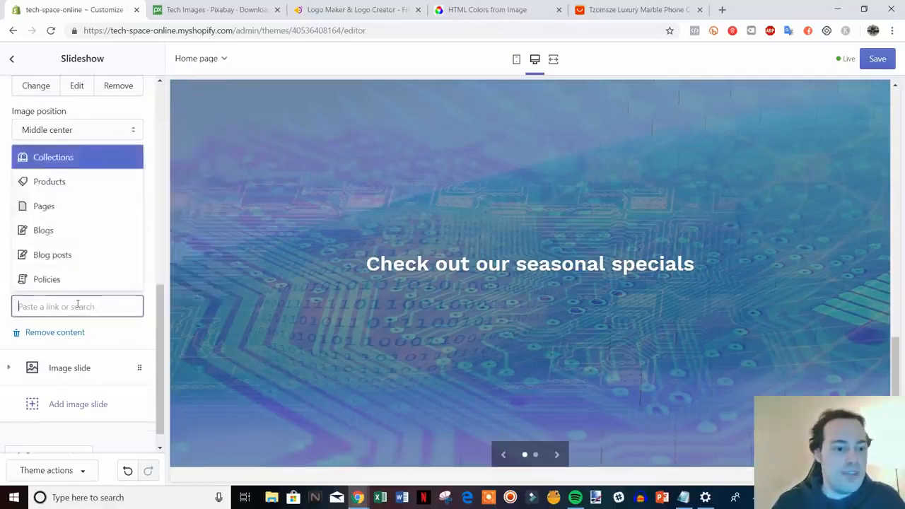
{"action": "left_click", "coordinate": [71, 161]}
{"action": "left_click", "coordinate": [92, 252]}
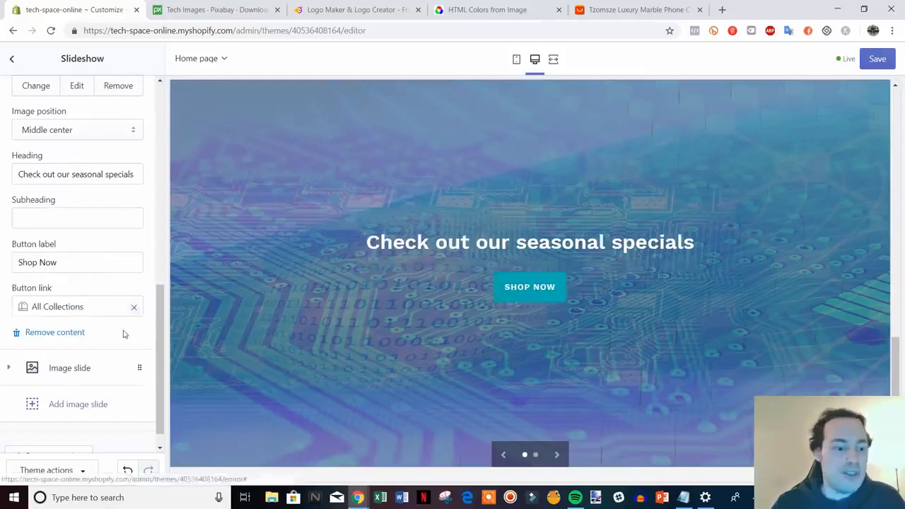
Step: Remove the empty second image slide from the slideshow, leaving only the seasonal specials slide
{"action": "scroll", "coordinate": [154, 368], "scroll_direction": "down", "scroll_amount": 1}
{"action": "left_click_drag", "start_coordinate": [161, 381], "coordinate": [166, 402]}
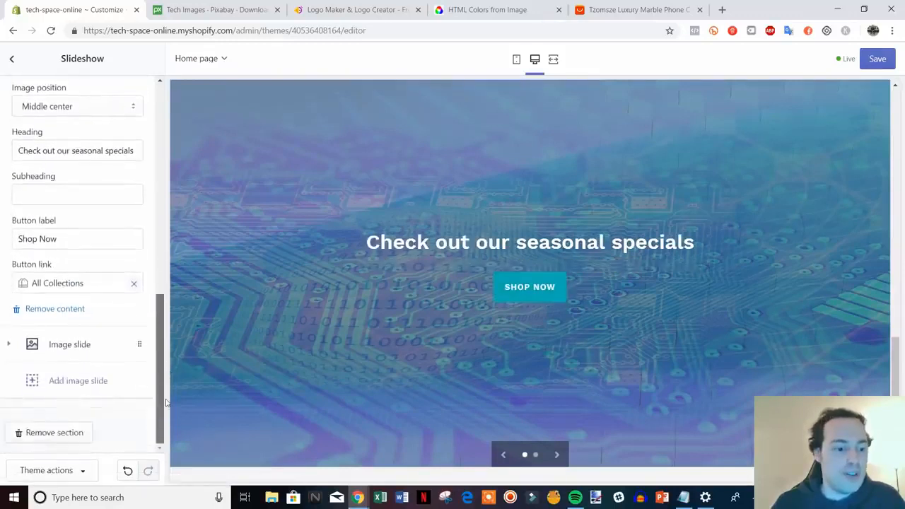
{"action": "left_click", "coordinate": [77, 346]}
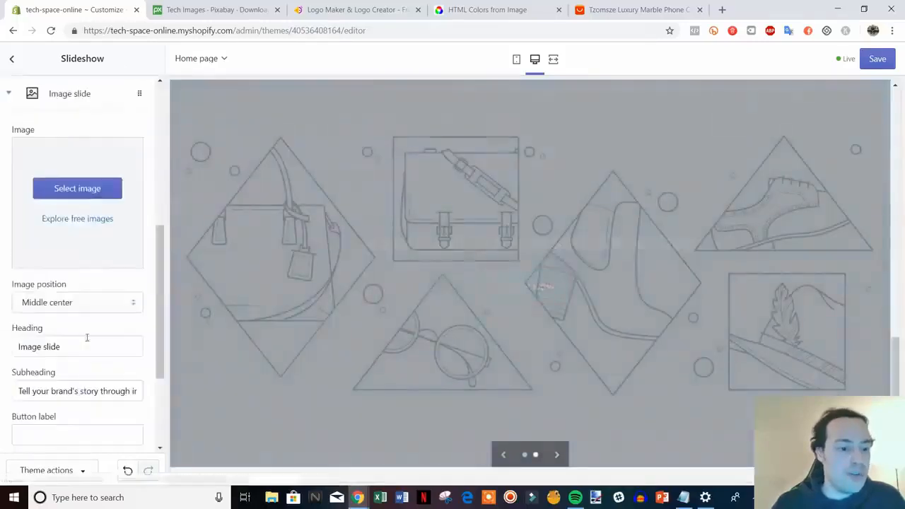
{"action": "scroll", "coordinate": [97, 283], "scroll_direction": "down", "scroll_amount": 5}
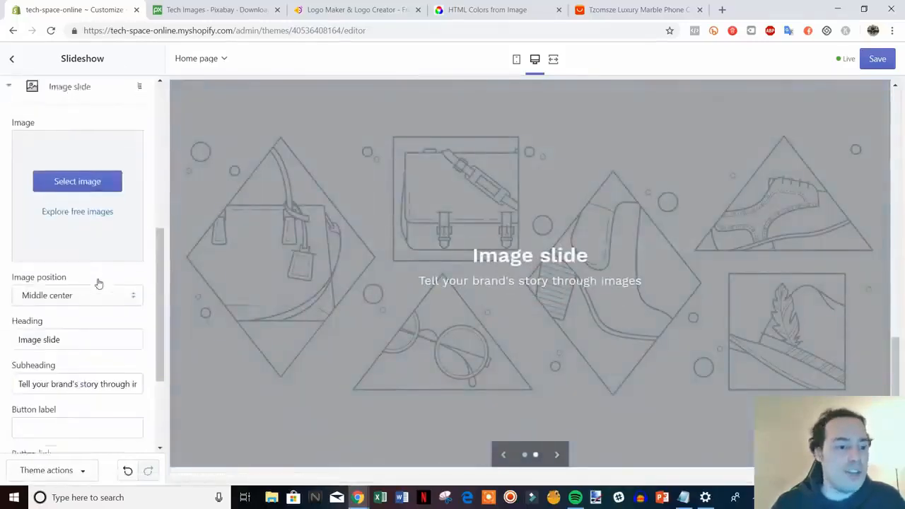
{"action": "scroll", "coordinate": [684, 310], "scroll_direction": "up", "scroll_amount": 4}
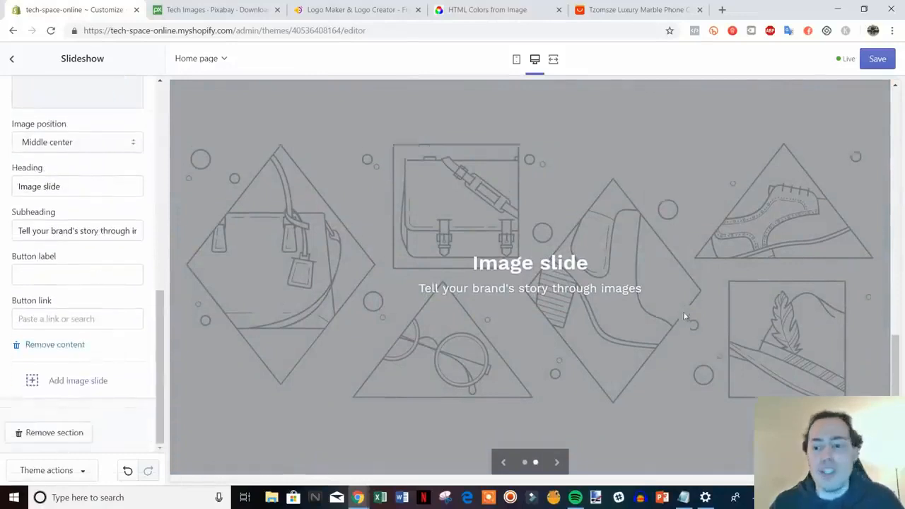
{"action": "scroll", "coordinate": [683, 309], "scroll_direction": "down", "scroll_amount": 5}
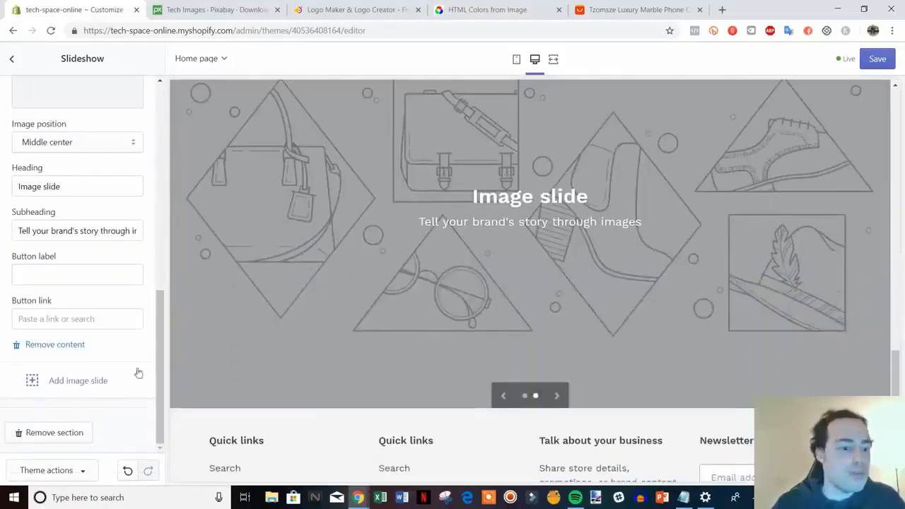
{"action": "left_click", "coordinate": [58, 347]}
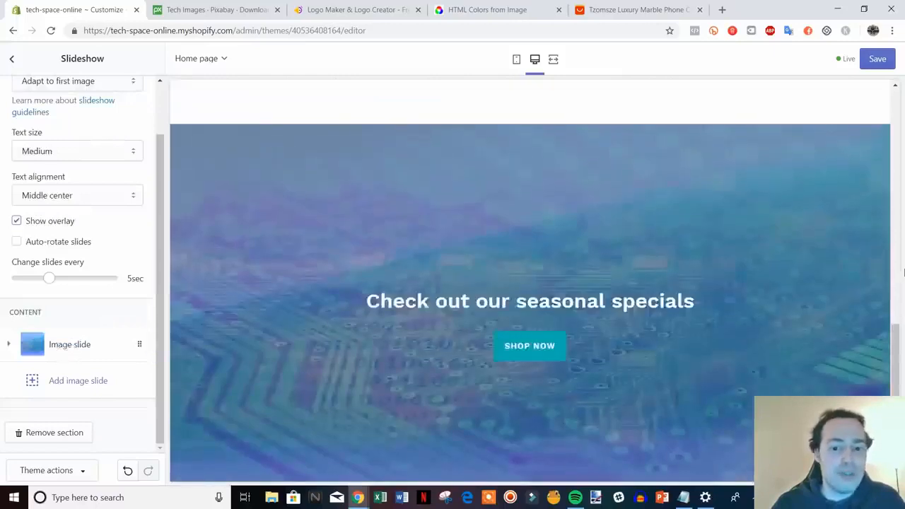
Step: Review the slideshow's slide height options and how the remaining slide fits on the home page
{"action": "scroll", "coordinate": [97, 333], "scroll_direction": "up", "scroll_amount": 2}
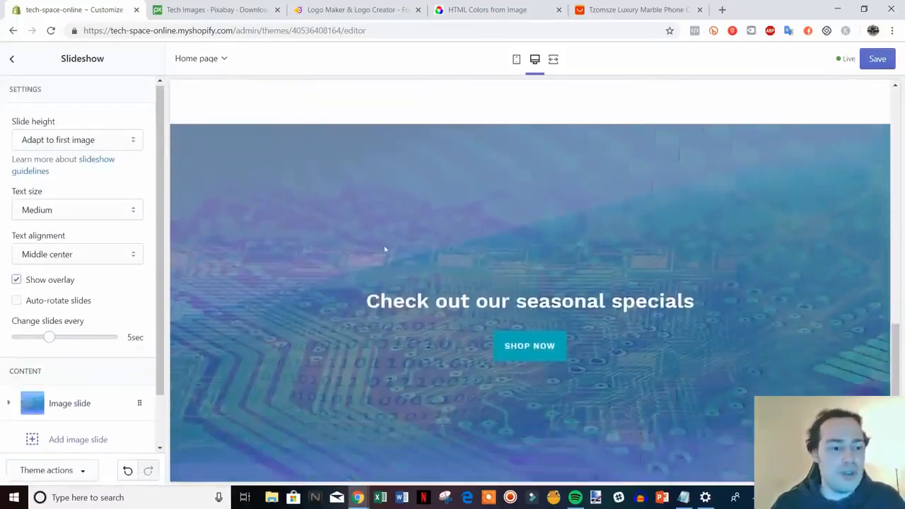
{"action": "scroll", "coordinate": [105, 302], "scroll_direction": "down", "scroll_amount": 2}
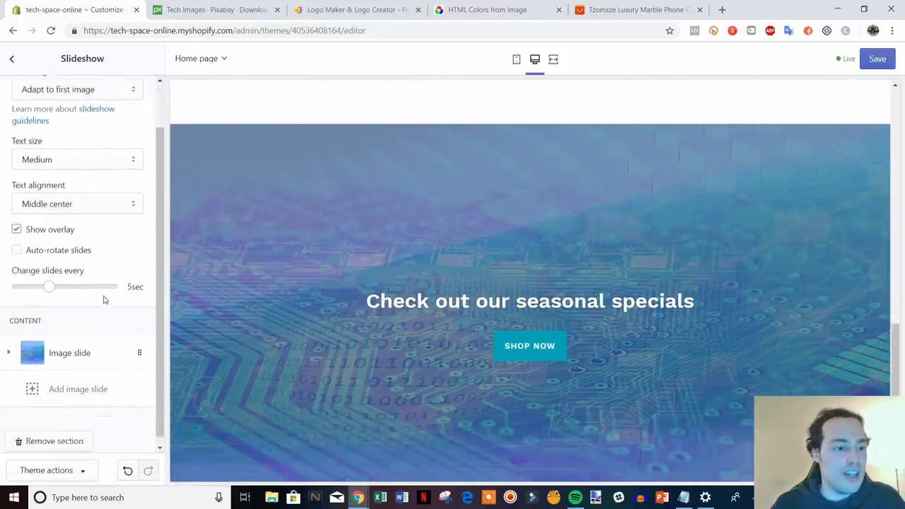
{"action": "scroll", "coordinate": [104, 284], "scroll_direction": "up", "scroll_amount": 2}
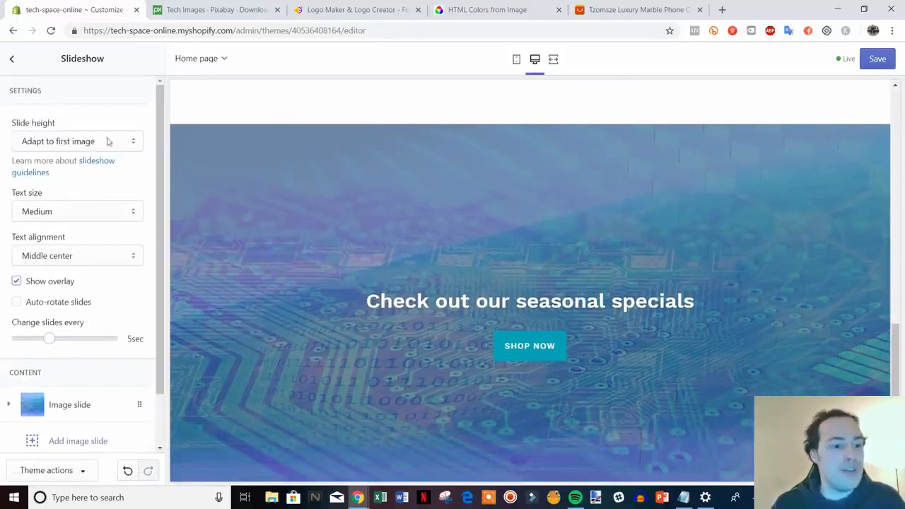
{"action": "left_click", "coordinate": [138, 143]}
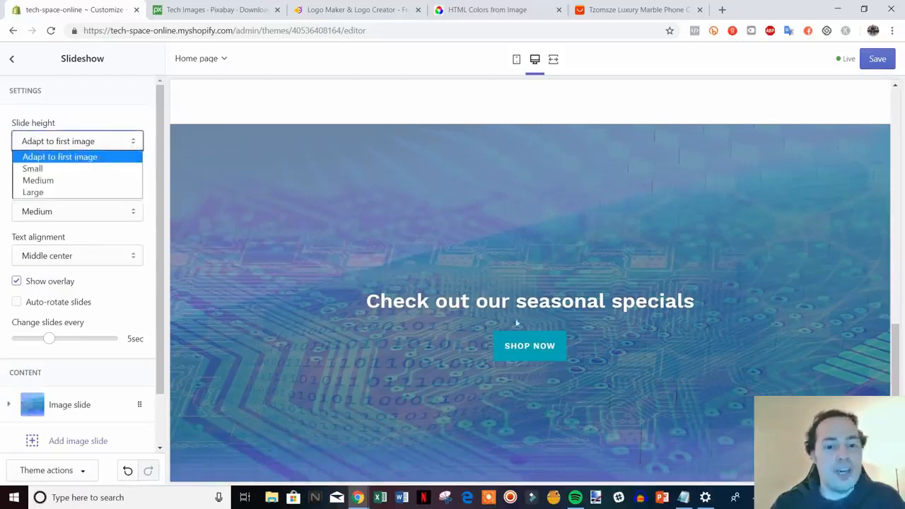
{"action": "left_click", "coordinate": [150, 166]}
{"action": "scroll", "coordinate": [603, 311], "scroll_direction": "down", "scroll_amount": 1}
{"action": "scroll", "coordinate": [594, 309], "scroll_direction": "up", "scroll_amount": 2}
{"action": "scroll", "coordinate": [537, 297], "scroll_direction": "down", "scroll_amount": 2}
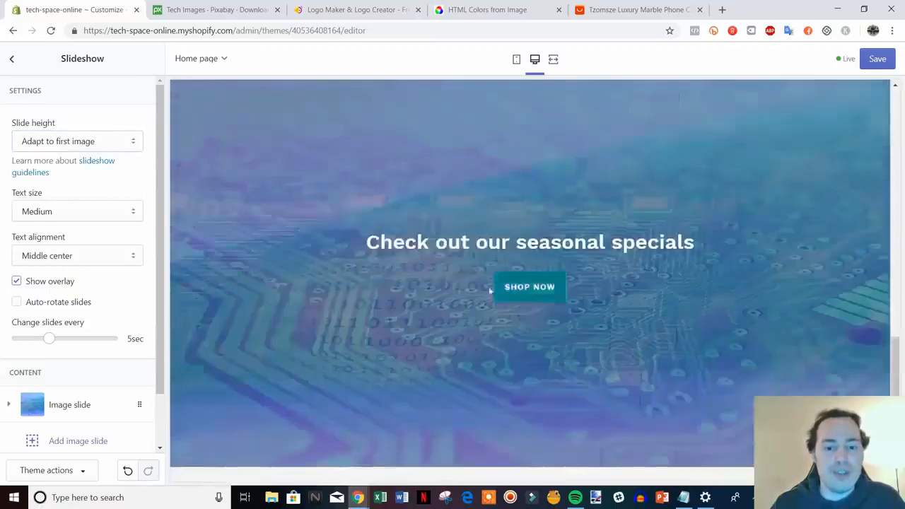
{"action": "scroll", "coordinate": [533, 269], "scroll_direction": "up", "scroll_amount": 2}
{"action": "scroll", "coordinate": [533, 269], "scroll_direction": "down", "scroll_amount": 2}
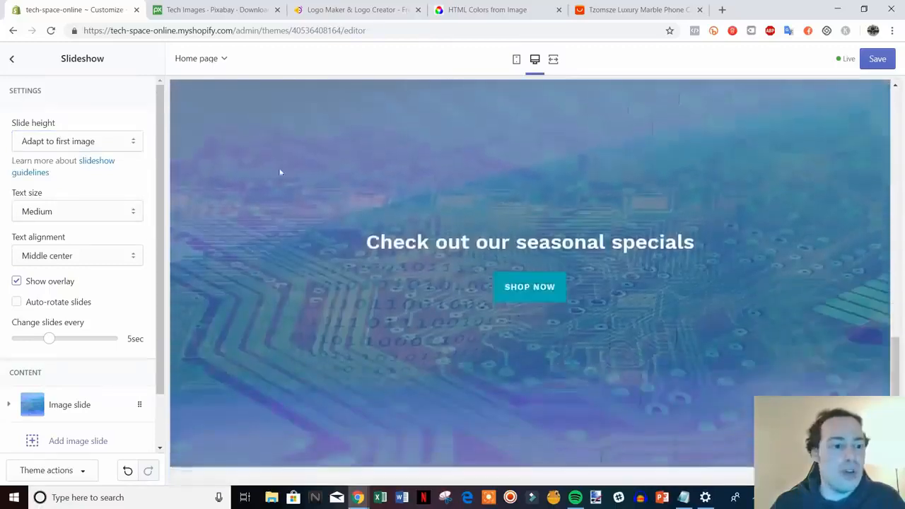
Step: Try the Medium slide height for the slideshow and settle on Small
{"action": "left_click", "coordinate": [129, 142]}
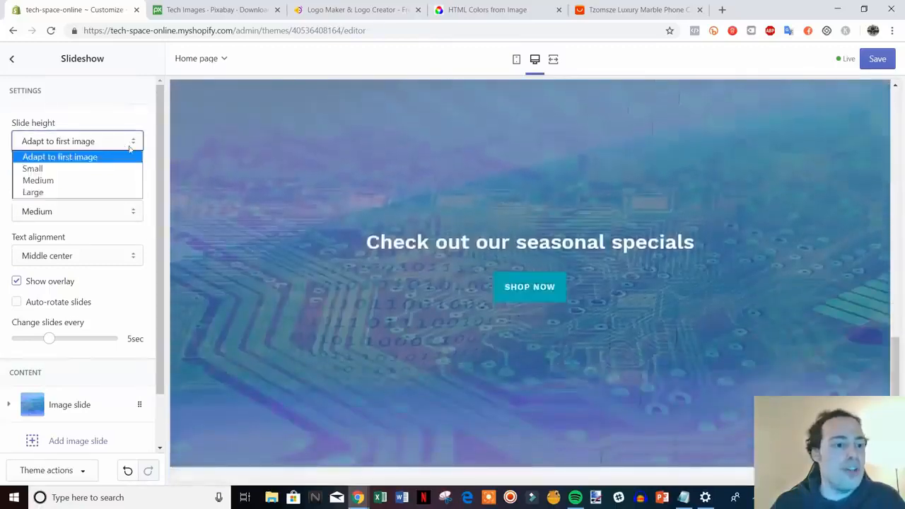
{"action": "left_click", "coordinate": [103, 181]}
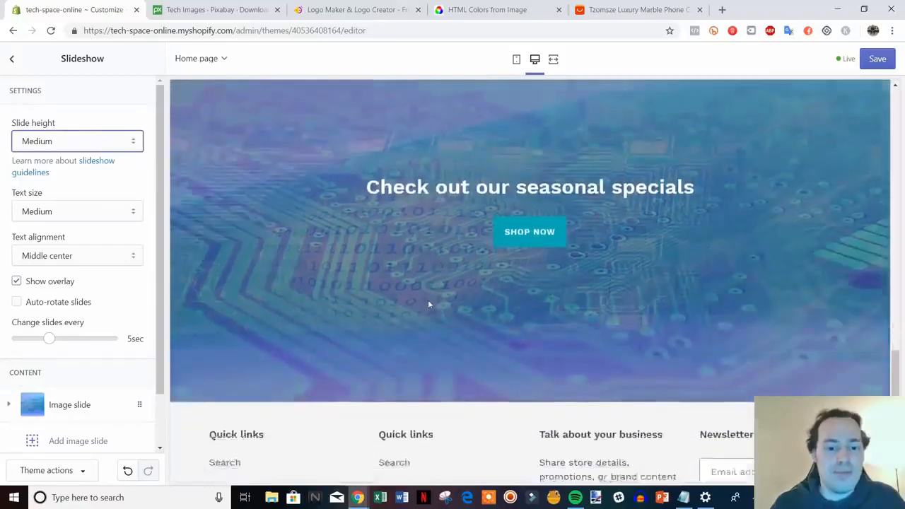
{"action": "left_click", "coordinate": [78, 141]}
{"action": "left_click", "coordinate": [106, 166]}
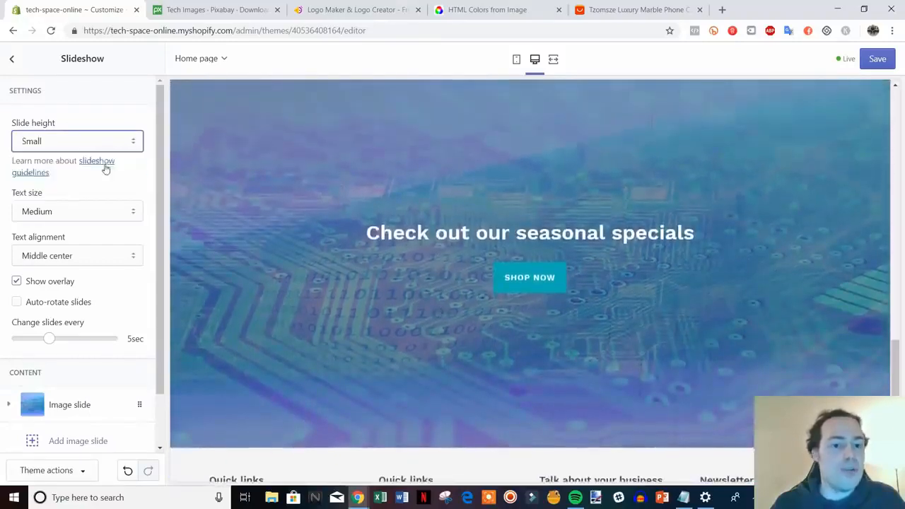
{"action": "scroll", "coordinate": [555, 325], "scroll_direction": "up", "scroll_amount": 3}
{"action": "scroll", "coordinate": [563, 322], "scroll_direction": "down", "scroll_amount": 1}
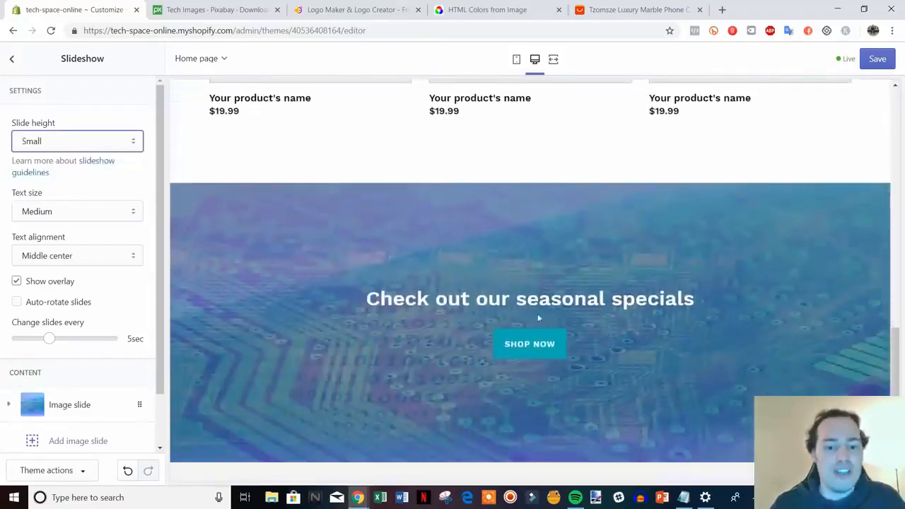
{"action": "left_click", "coordinate": [139, 189]}
{"action": "scroll", "coordinate": [430, 259], "scroll_direction": "down", "scroll_amount": 1}
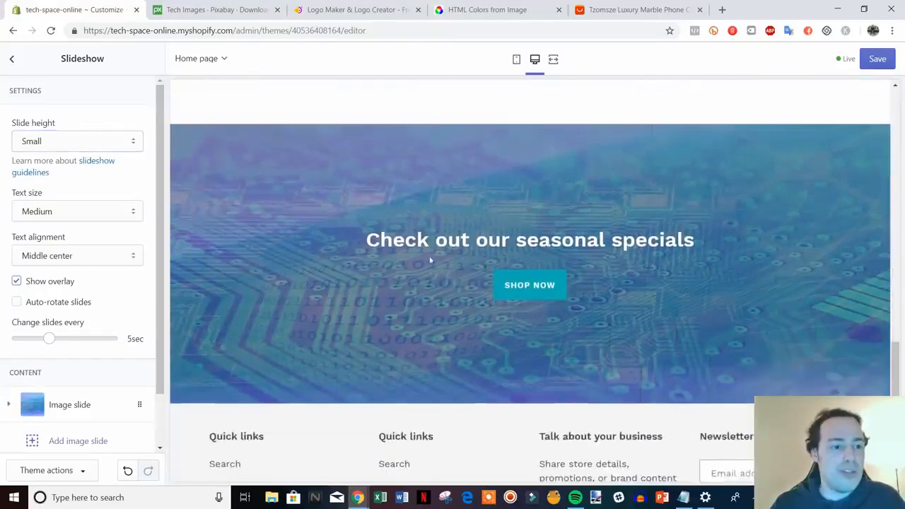
Step: Try the Large text size on the slideshow and switch it back to Medium
{"action": "left_click", "coordinate": [133, 216]}
{"action": "left_click", "coordinate": [121, 238]}
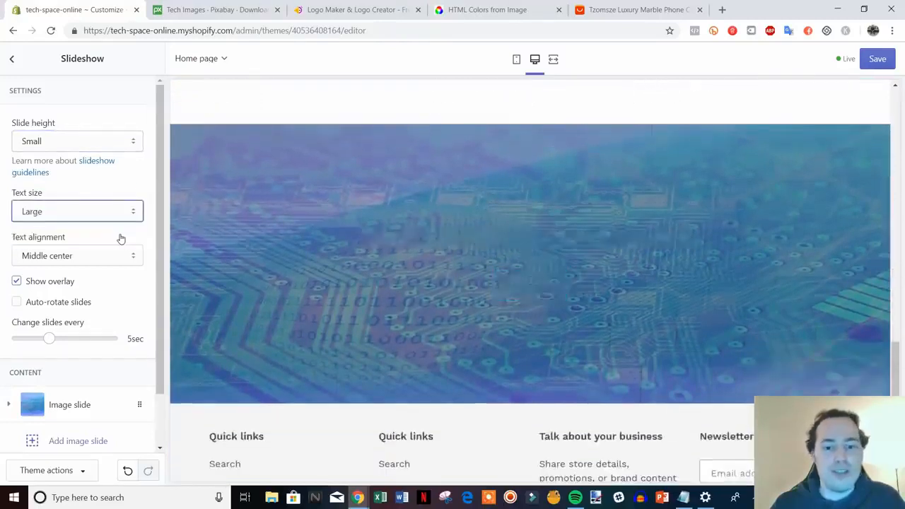
{"action": "left_click", "coordinate": [135, 211]}
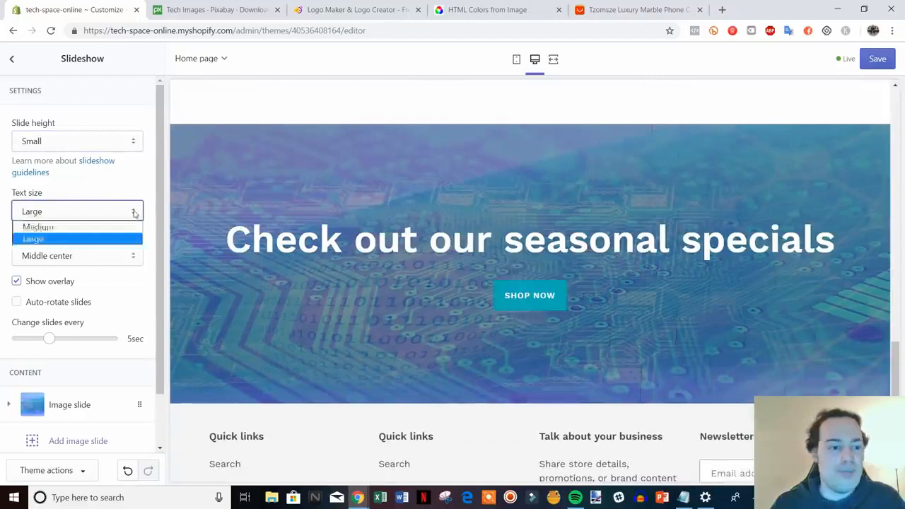
{"action": "left_click", "coordinate": [120, 227]}
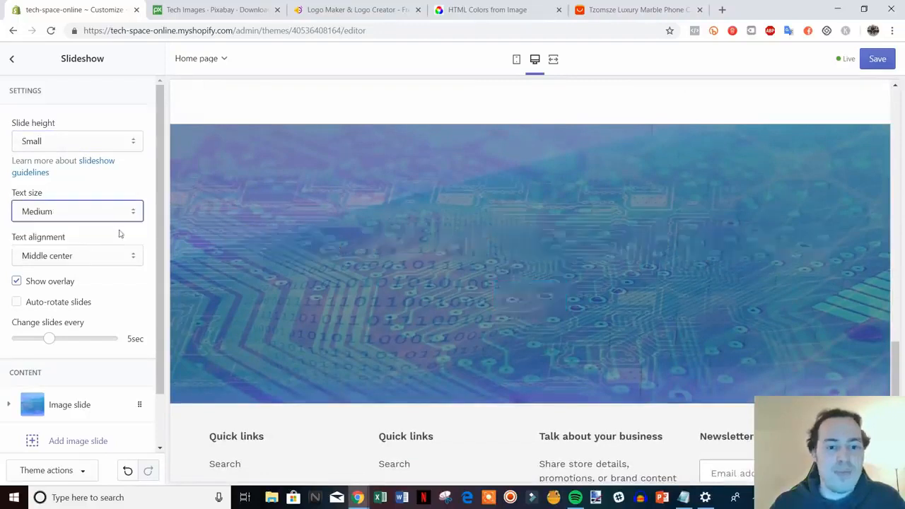
{"action": "left_click", "coordinate": [149, 185]}
Step: Review the home page from the welcome banner down to the slideshow and save the theme changes
{"action": "scroll", "coordinate": [696, 364], "scroll_direction": "down", "scroll_amount": 3}
{"action": "scroll", "coordinate": [483, 308], "scroll_direction": "up", "scroll_amount": 2}
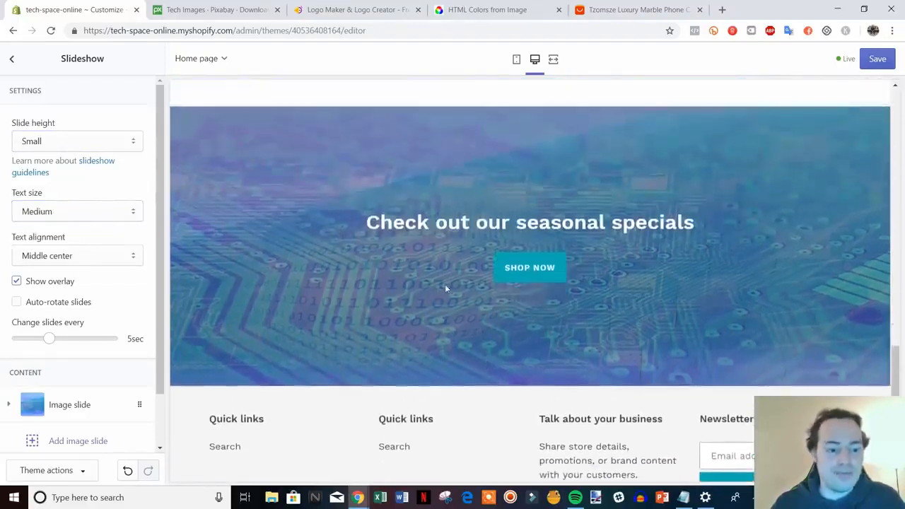
{"action": "scroll", "coordinate": [654, 306], "scroll_direction": "up", "scroll_amount": 10}
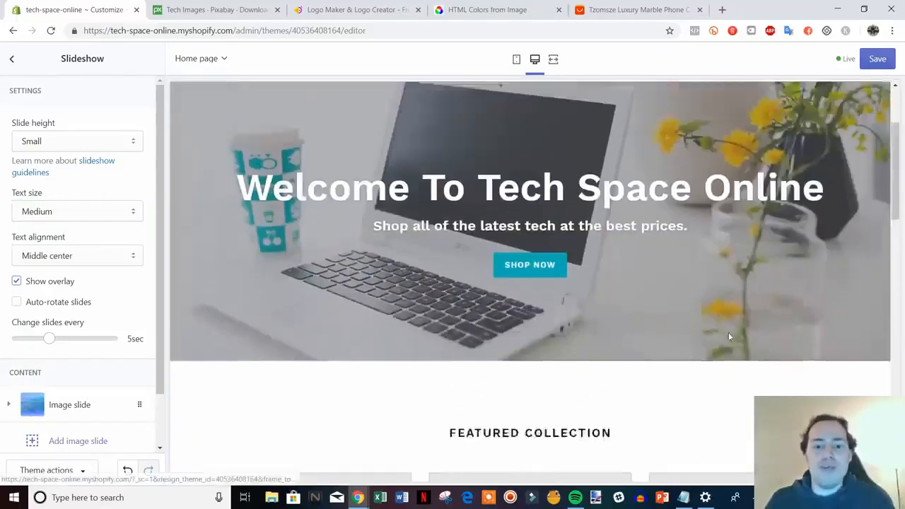
{"action": "scroll", "coordinate": [716, 324], "scroll_direction": "down", "scroll_amount": 12}
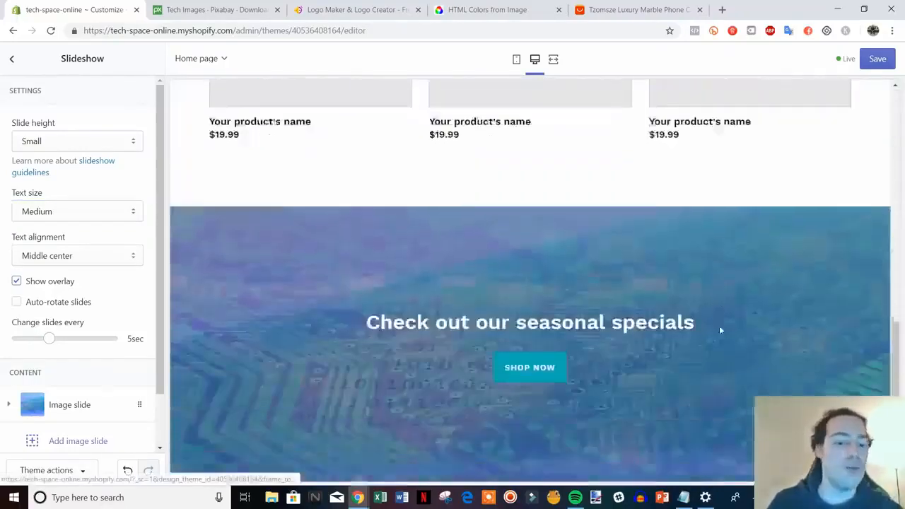
{"action": "scroll", "coordinate": [705, 333], "scroll_direction": "up", "scroll_amount": 3}
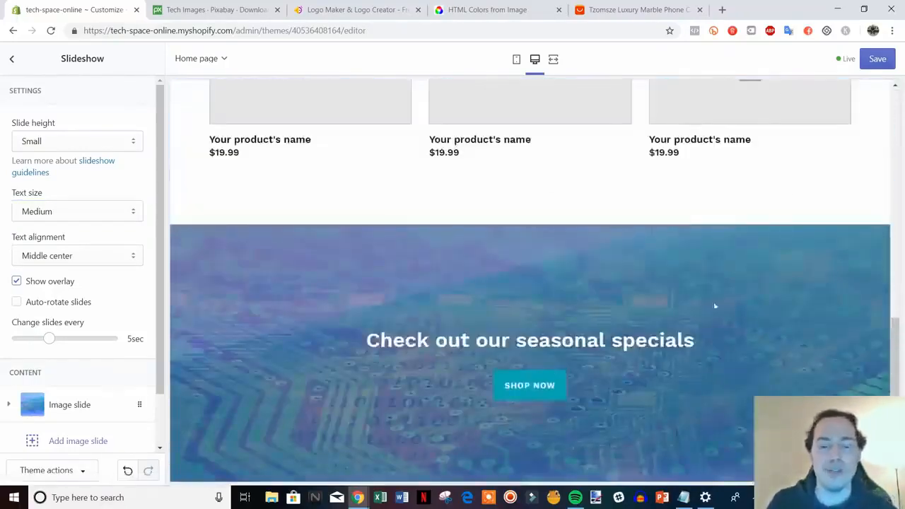
{"action": "scroll", "coordinate": [703, 336], "scroll_direction": "up", "scroll_amount": 3}
{"action": "scroll", "coordinate": [701, 337], "scroll_direction": "up", "scroll_amount": 2}
{"action": "scroll", "coordinate": [641, 295], "scroll_direction": "up", "scroll_amount": 3}
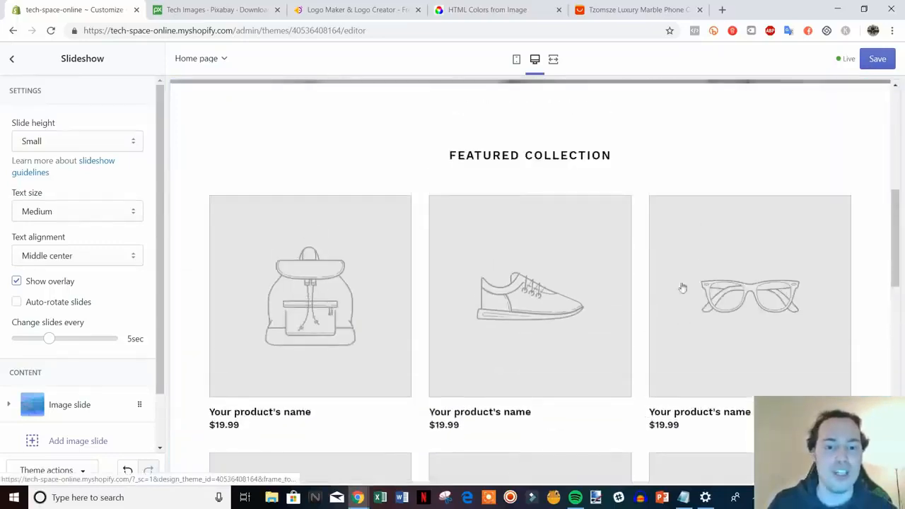
{"action": "scroll", "coordinate": [501, 321], "scroll_direction": "down", "scroll_amount": 2}
{"action": "left_click", "coordinate": [877, 63]}
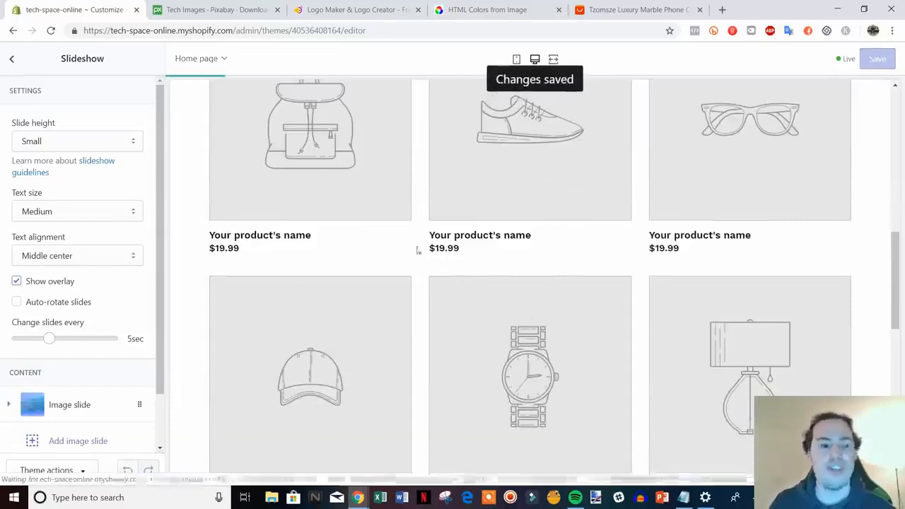
Step: Open the Footer section's settings and enable the payment icons
{"action": "scroll", "coordinate": [458, 240], "scroll_direction": "down", "scroll_amount": 4}
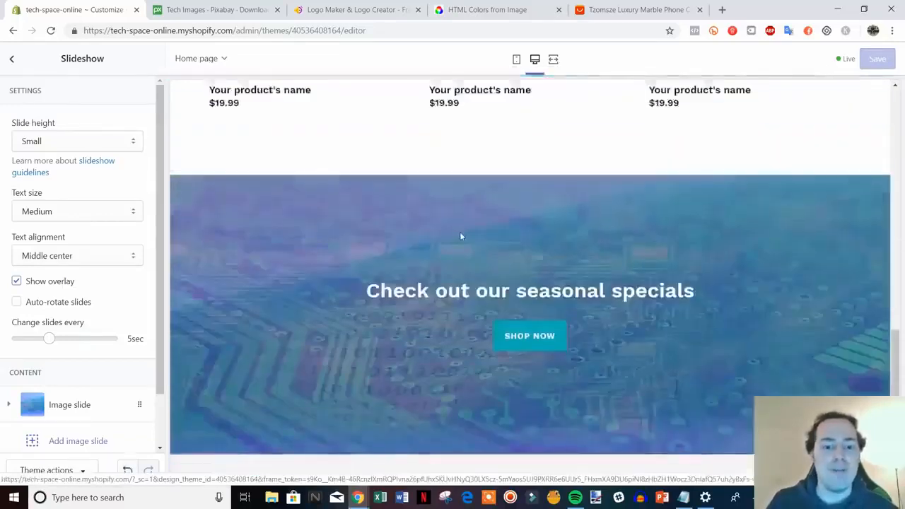
{"action": "left_click", "coordinate": [12, 60]}
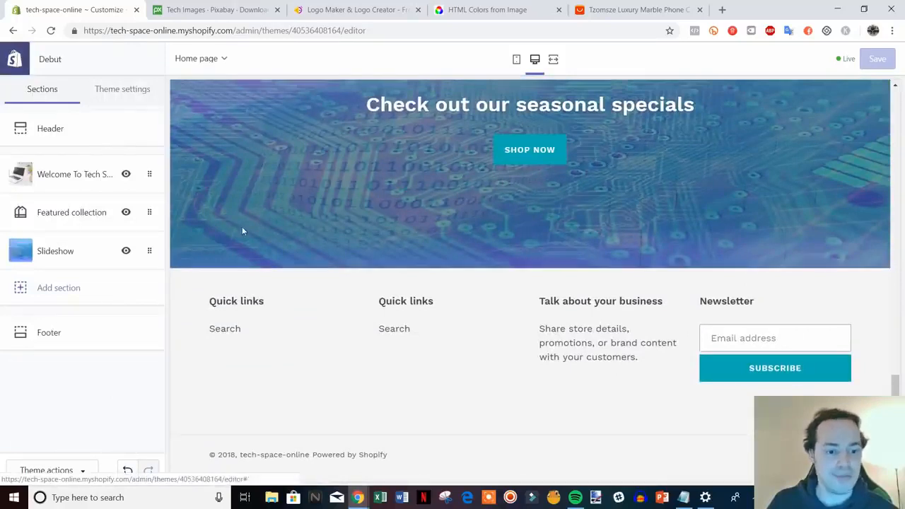
{"action": "left_click", "coordinate": [78, 339]}
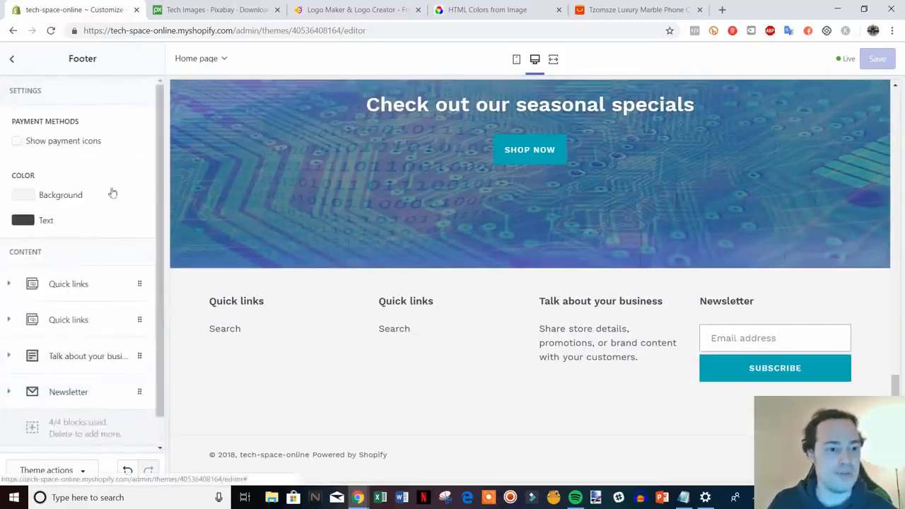
{"action": "left_click", "coordinate": [16, 142]}
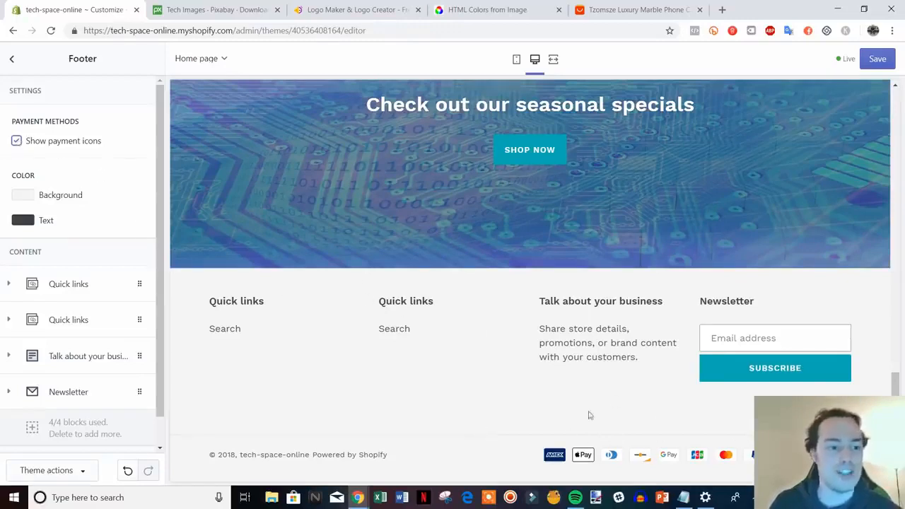
Step: Change the footer's text color to black
{"action": "left_click", "coordinate": [14, 225]}
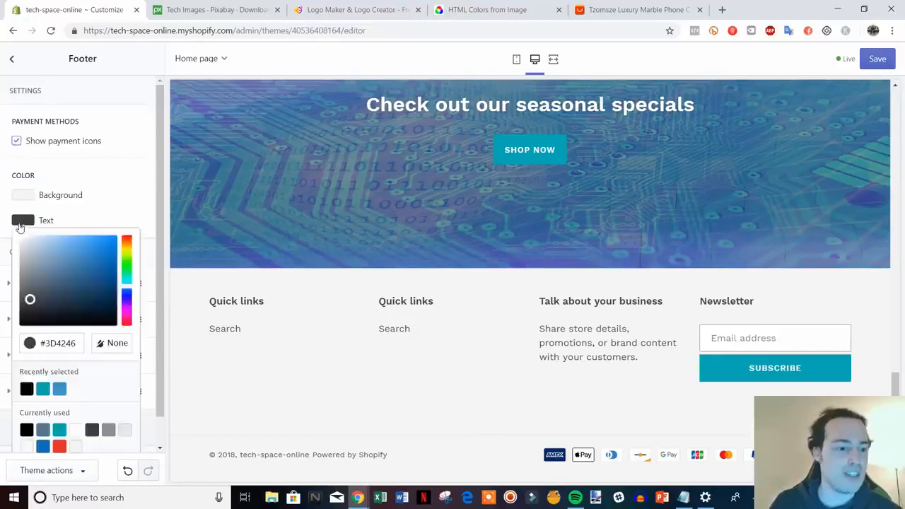
{"action": "left_click_drag", "start_coordinate": [32, 303], "coordinate": [20, 325]}
{"action": "left_click", "coordinate": [125, 210]}
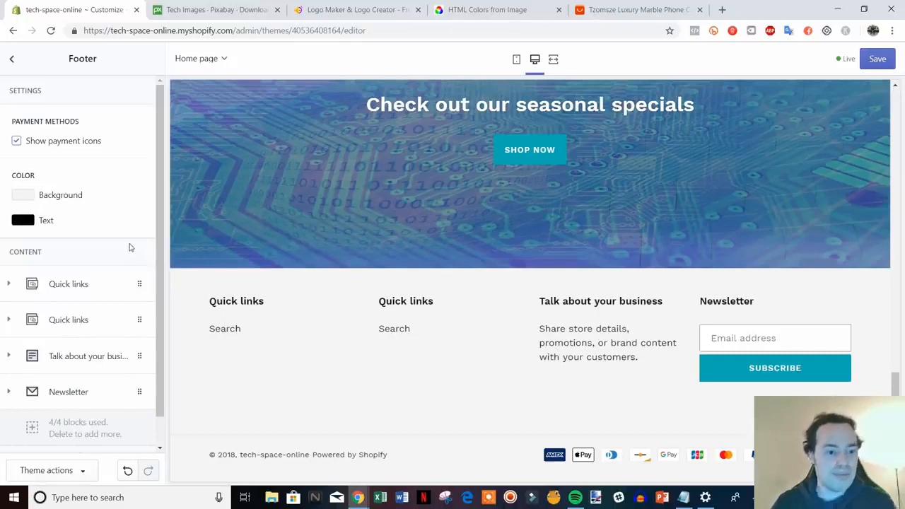
Step: Change the heading of the footer's Newsletter block to "Join Our Mailing List"
{"action": "scroll", "coordinate": [130, 242], "scroll_direction": "down", "scroll_amount": 1}
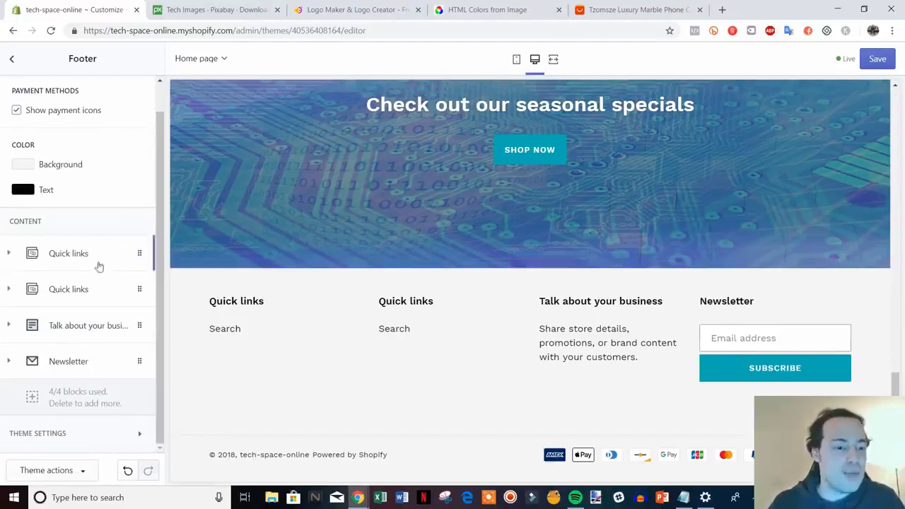
{"action": "left_click", "coordinate": [75, 364]}
{"action": "scroll", "coordinate": [128, 386], "scroll_direction": "down", "scroll_amount": 3}
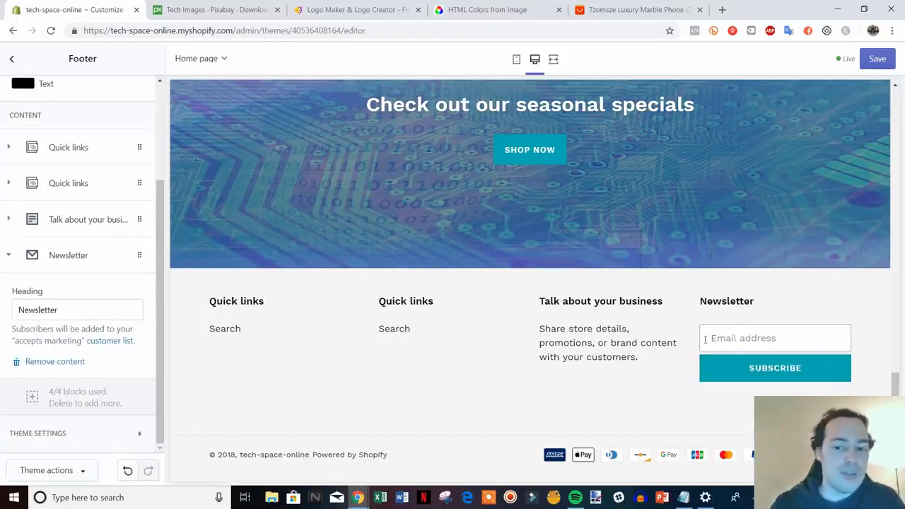
{"action": "left_click_drag", "start_coordinate": [72, 302], "coordinate": [30, 301]}
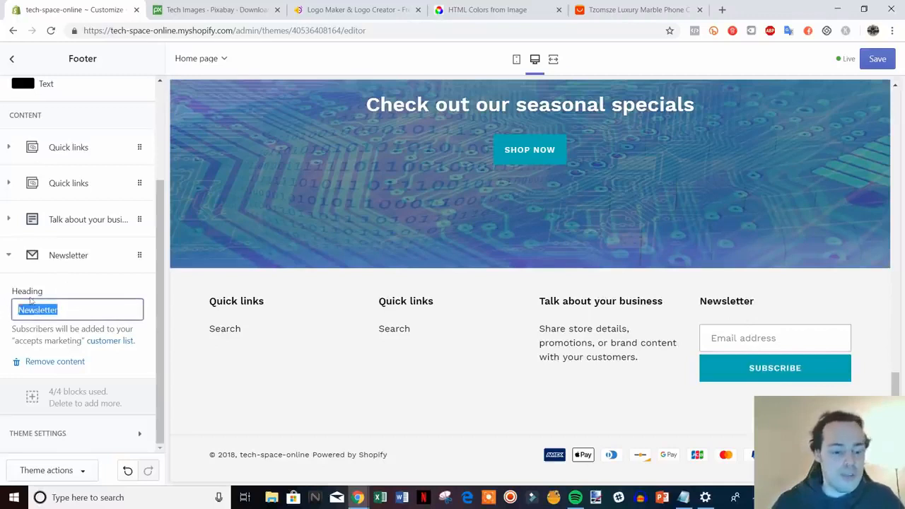
{"action": "type", "text": "Join"}
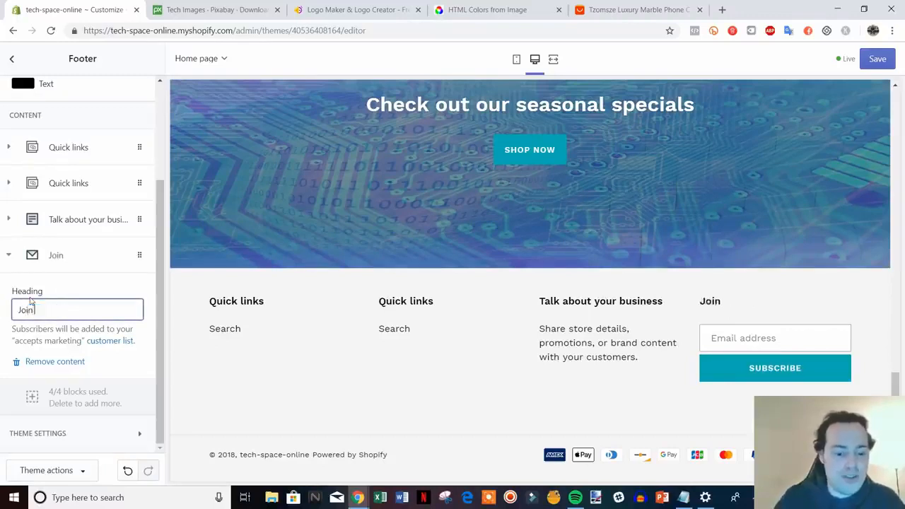
{"action": "type", "text": " Our Mailing List"}
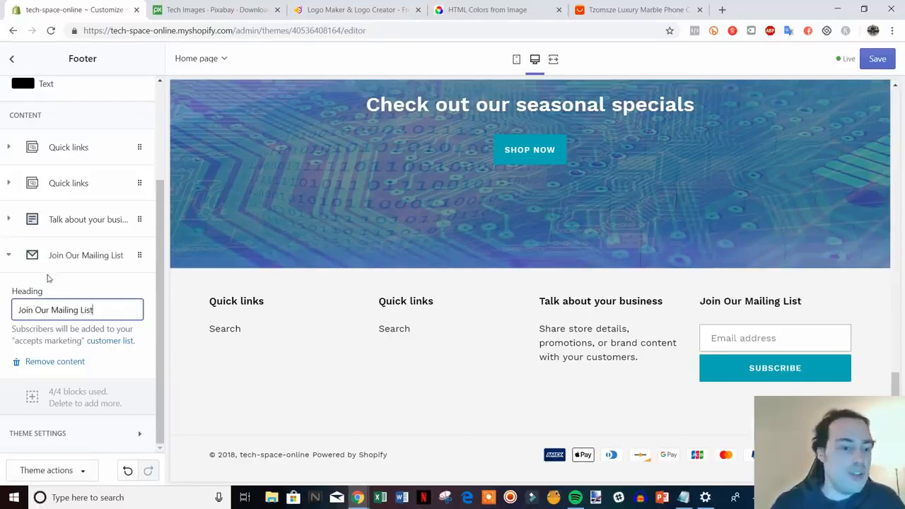
{"action": "left_click", "coordinate": [21, 255]}
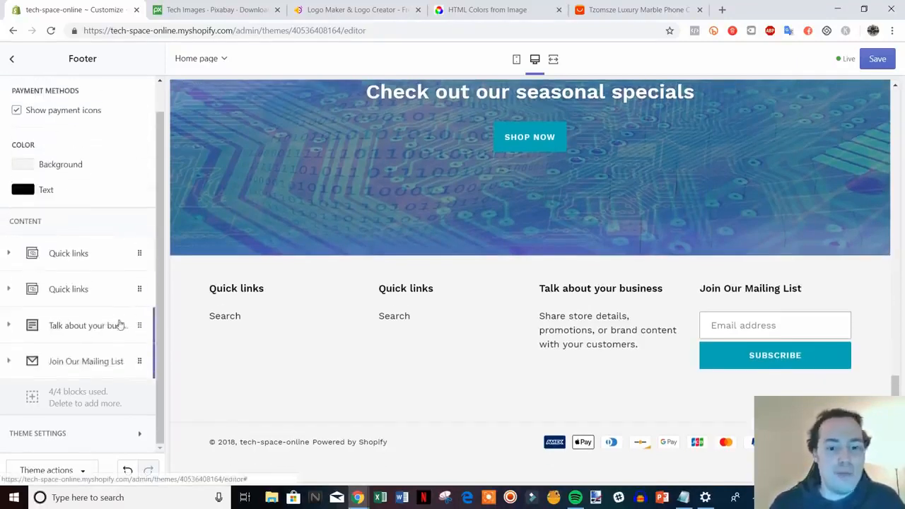
Step: Change the heading of the footer's "Talk about your business" block to "Need Help?"
{"action": "left_click", "coordinate": [74, 325]}
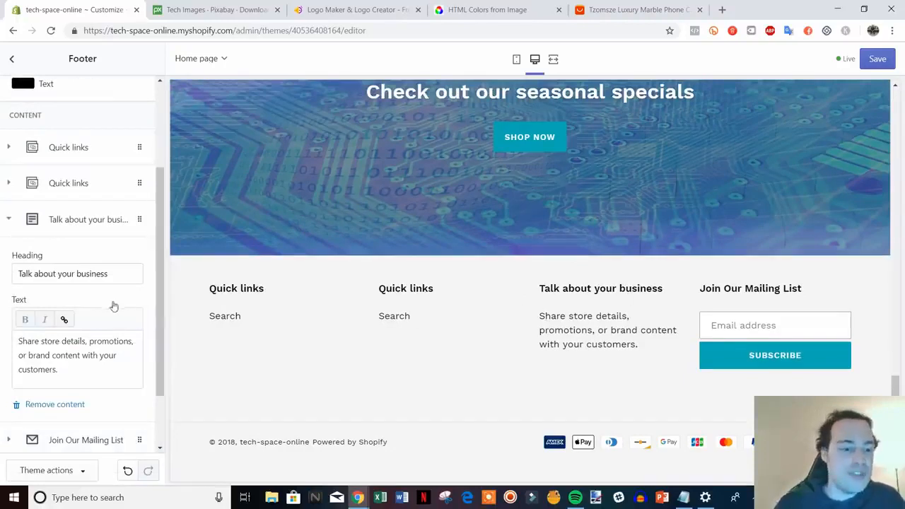
{"action": "left_click_drag", "start_coordinate": [116, 273], "coordinate": [17, 276]}
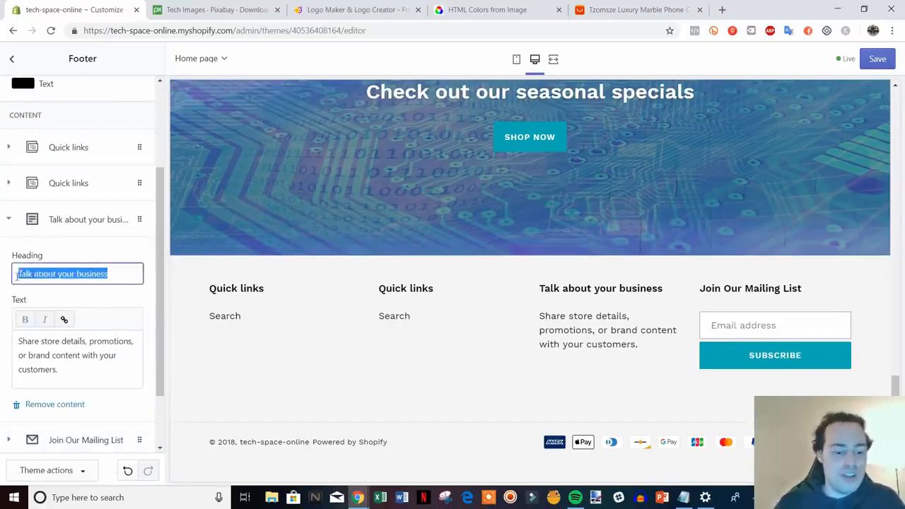
{"action": "type", "text": "Need Help?"}
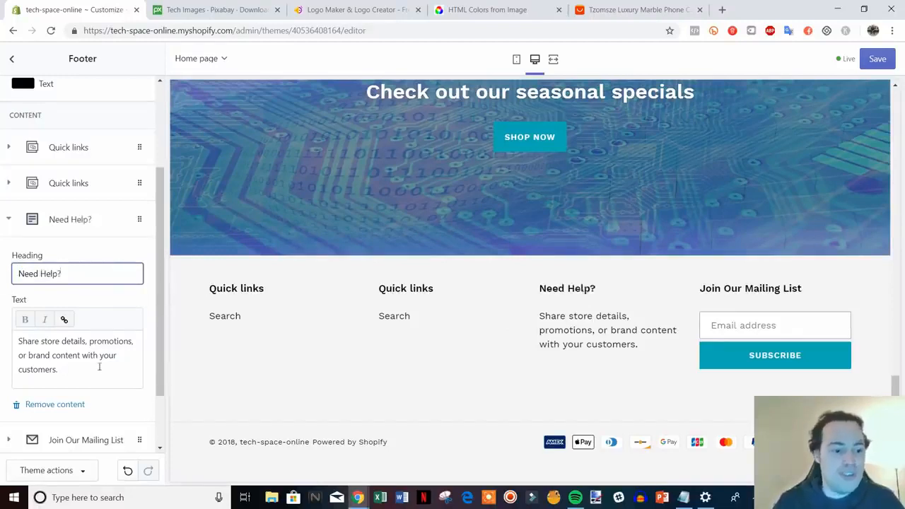
Step: Replace the Need Help? block's text with "Contact us at" followed by the support e-mail address
{"action": "left_click_drag", "start_coordinate": [99, 367], "coordinate": [20, 341]}
{"action": "type", "text": "Conta"}
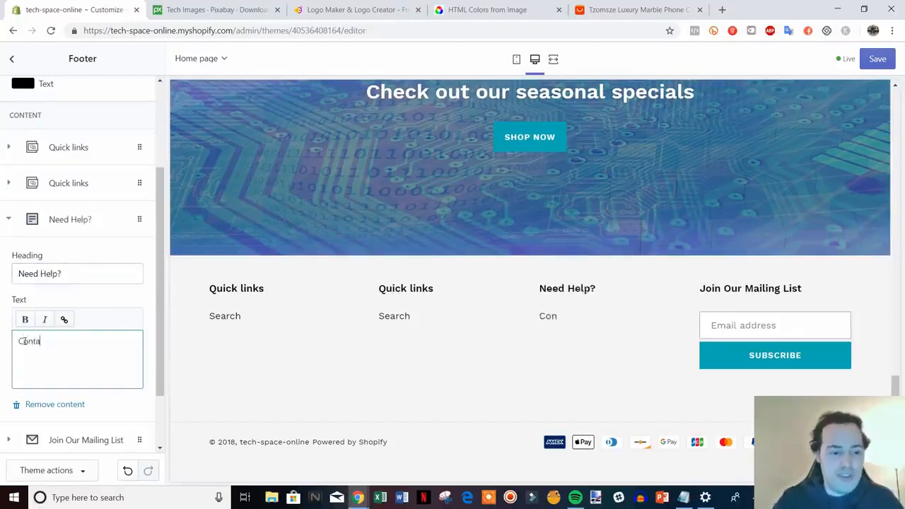
{"action": "type", "text": "ct us at "}
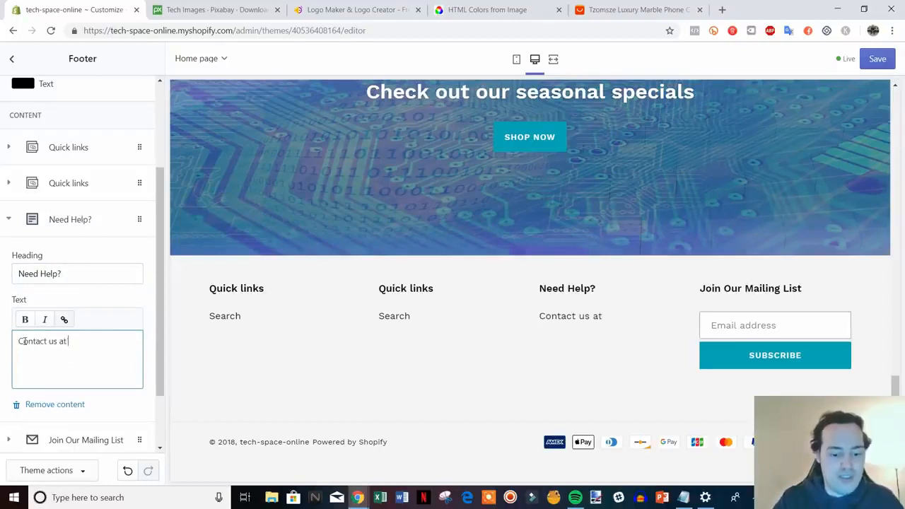
{"action": "type", "text": "help@"}
{"action": "type", "text": "samp"}
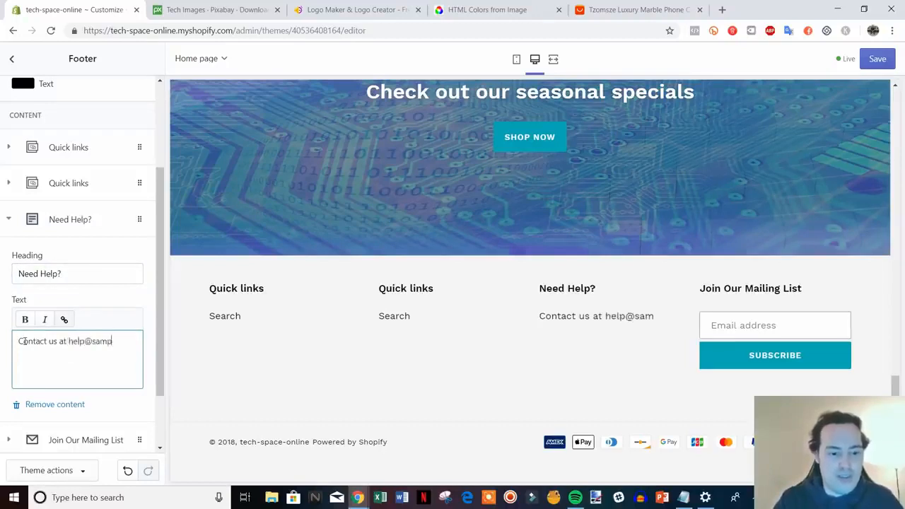
{"action": "type", "text": "le.com"}
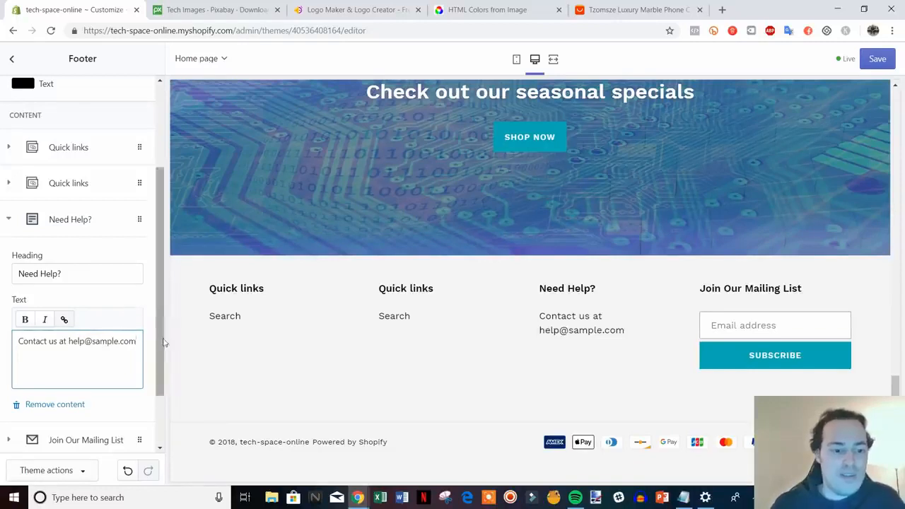
{"action": "scroll", "coordinate": [162, 342], "scroll_direction": "up", "scroll_amount": 2}
{"action": "left_click", "coordinate": [8, 272]}
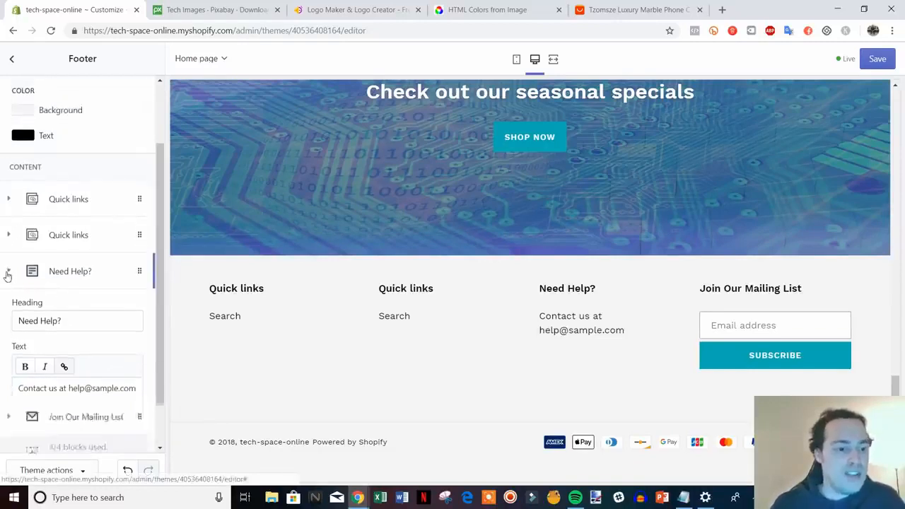
Step: Remove the first of the two Quick links blocks from the footer and check the remaining one
{"action": "left_click", "coordinate": [70, 290]}
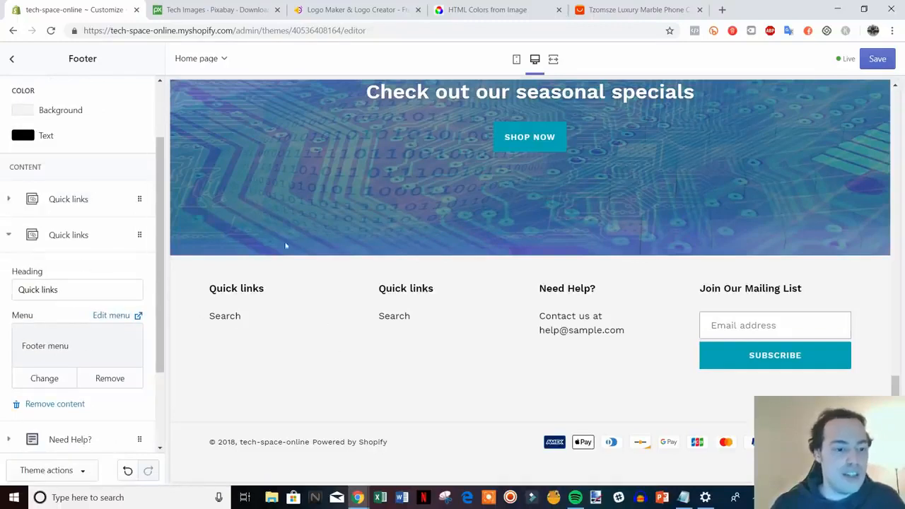
{"action": "left_click", "coordinate": [68, 200]}
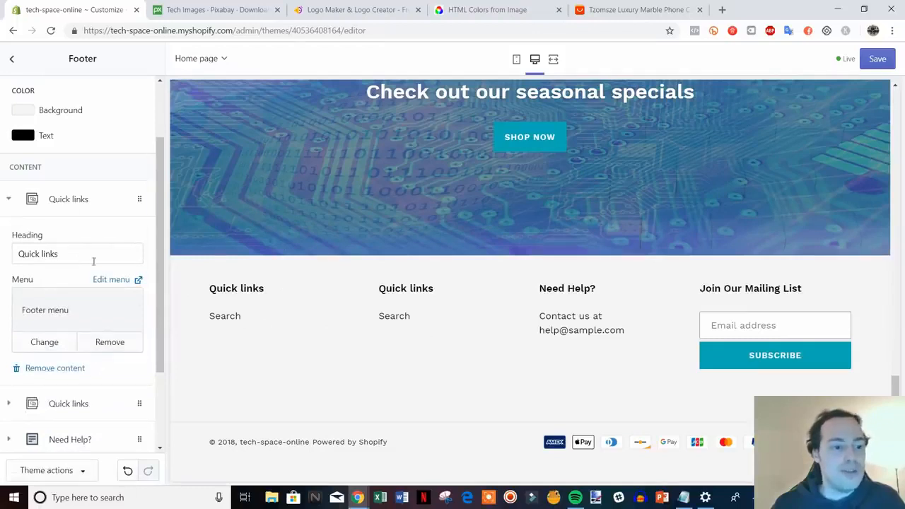
{"action": "left_click", "coordinate": [65, 370]}
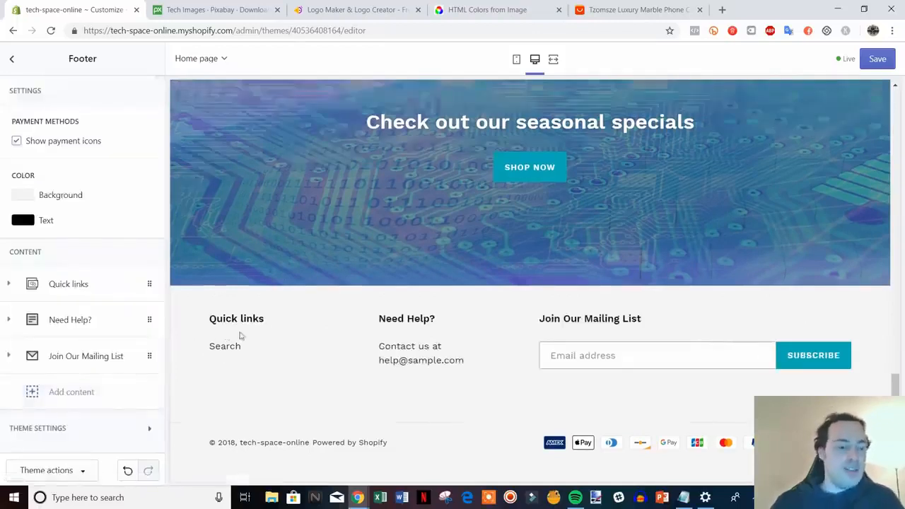
{"action": "left_click", "coordinate": [81, 295]}
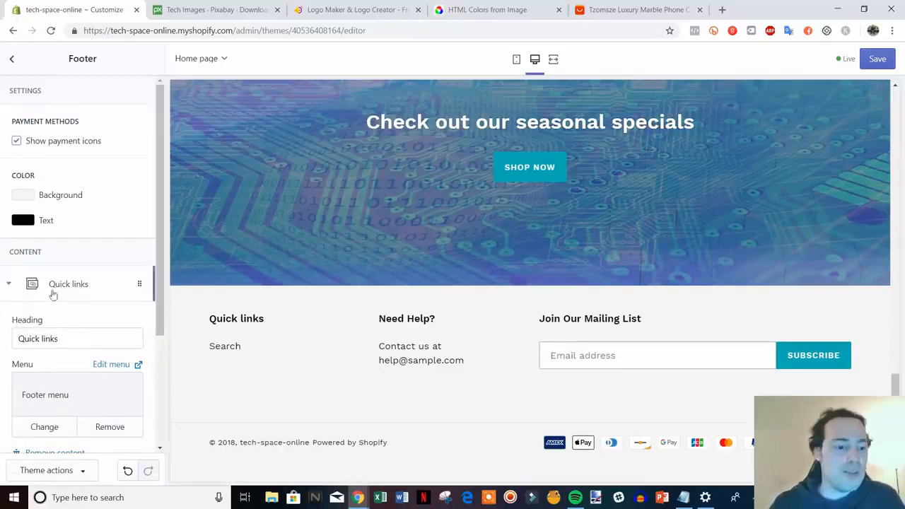
{"action": "left_click", "coordinate": [83, 285]}
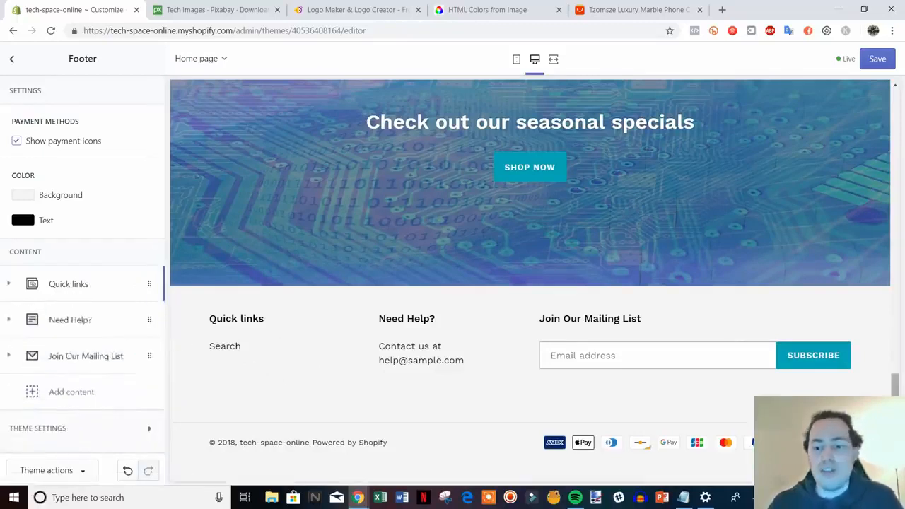
Step: Review the home page from the footer up to the header and save the theme changes
{"action": "left_click_drag", "start_coordinate": [897, 386], "coordinate": [858, 247]}
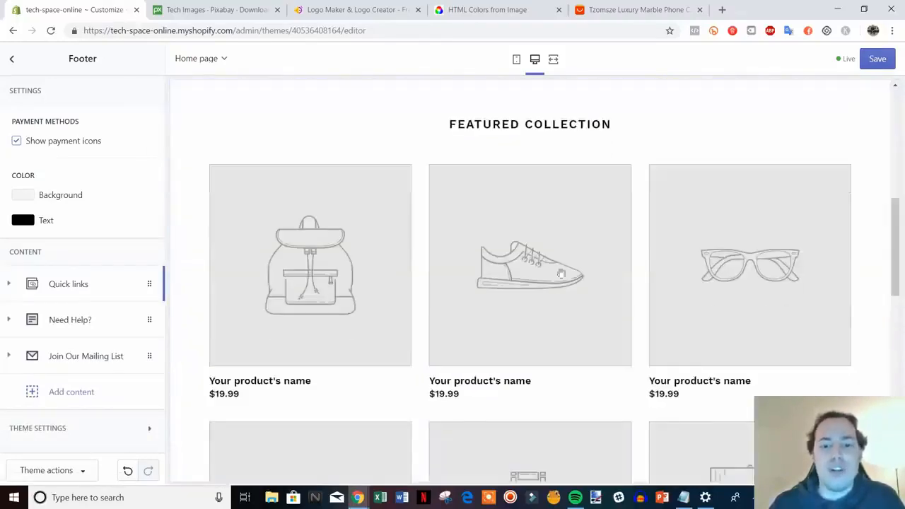
{"action": "scroll", "coordinate": [566, 375], "scroll_direction": "up", "scroll_amount": 8}
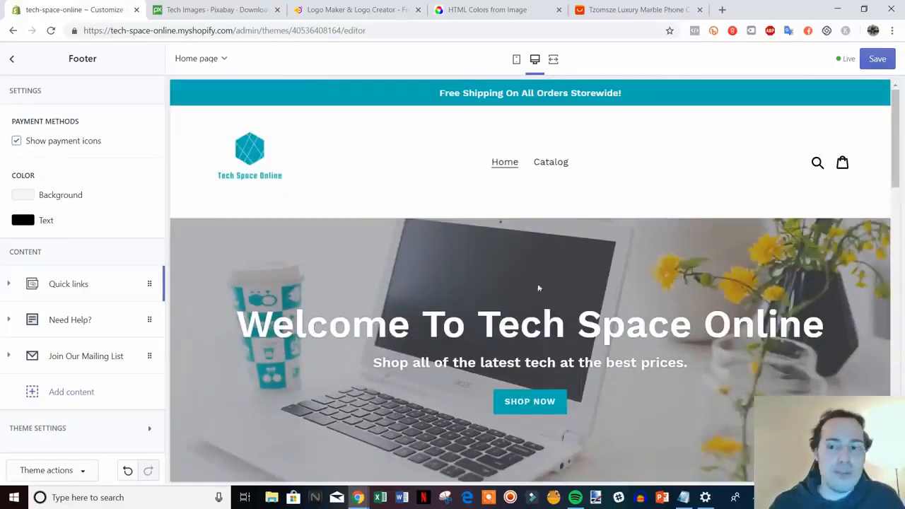
{"action": "left_click", "coordinate": [878, 58]}
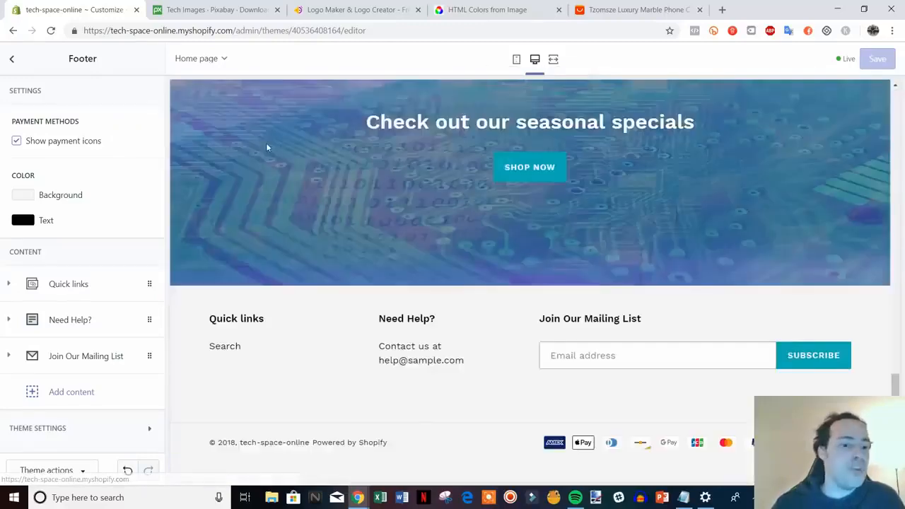
{"action": "scroll", "coordinate": [345, 243], "scroll_direction": "up", "scroll_amount": 4}
{"action": "scroll", "coordinate": [345, 245], "scroll_direction": "up", "scroll_amount": 8}
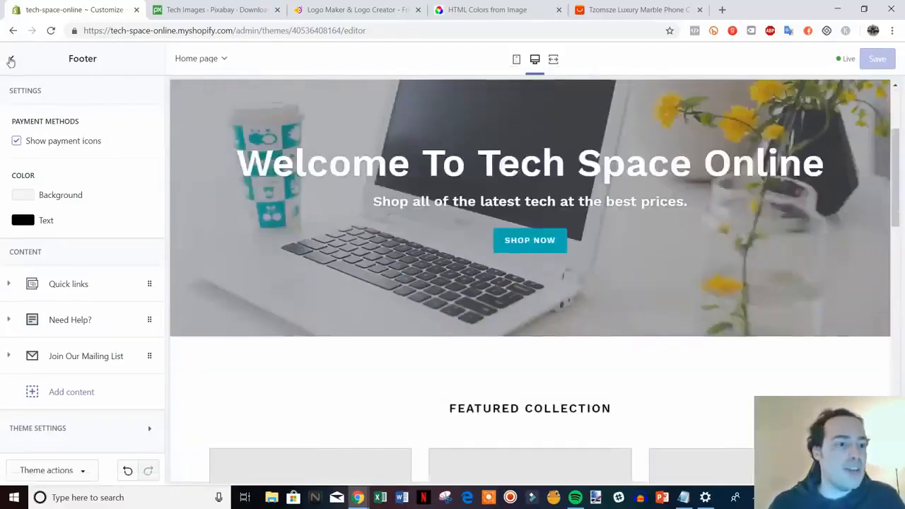
Step: Exit the theme editor and open the store's General settings
{"action": "left_click", "coordinate": [11, 62]}
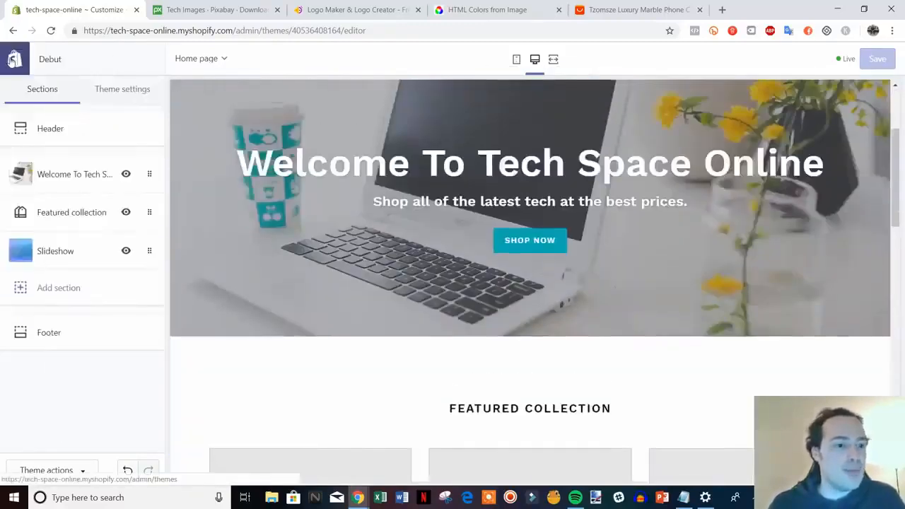
{"action": "left_click", "coordinate": [9, 61]}
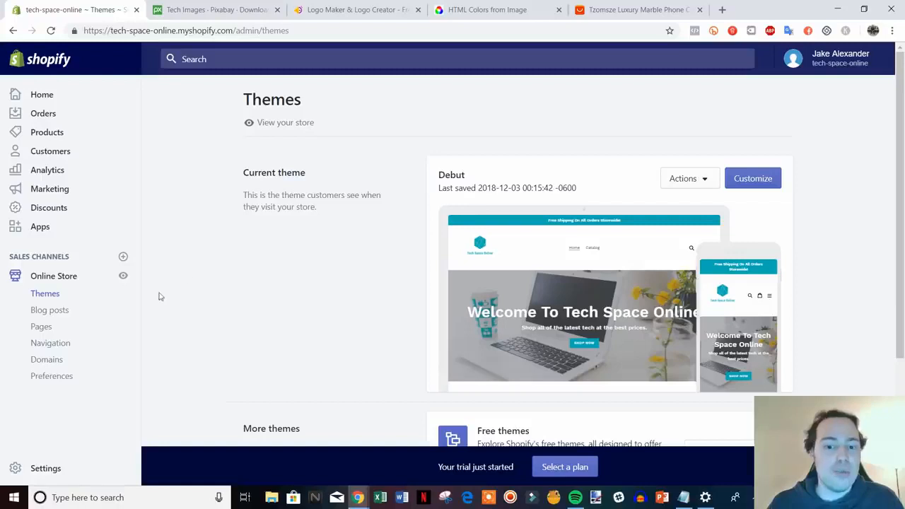
{"action": "left_click", "coordinate": [46, 469]}
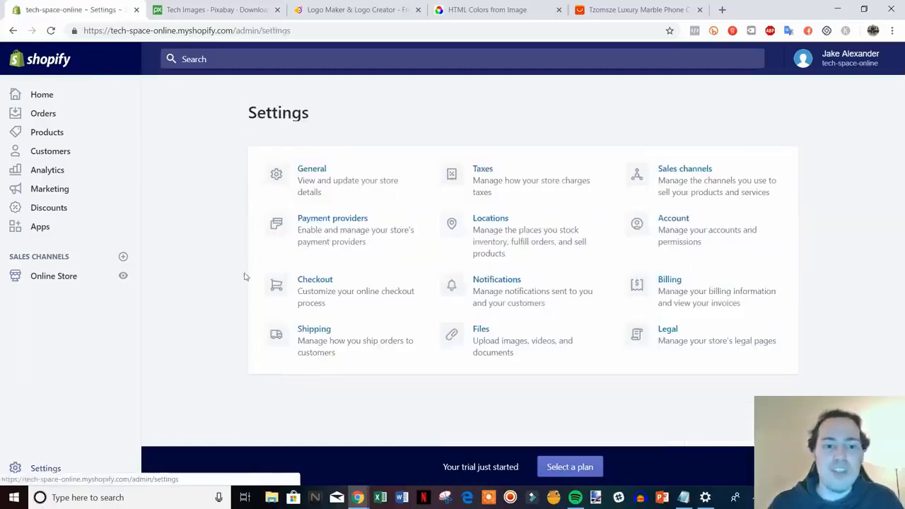
{"action": "left_click", "coordinate": [339, 182]}
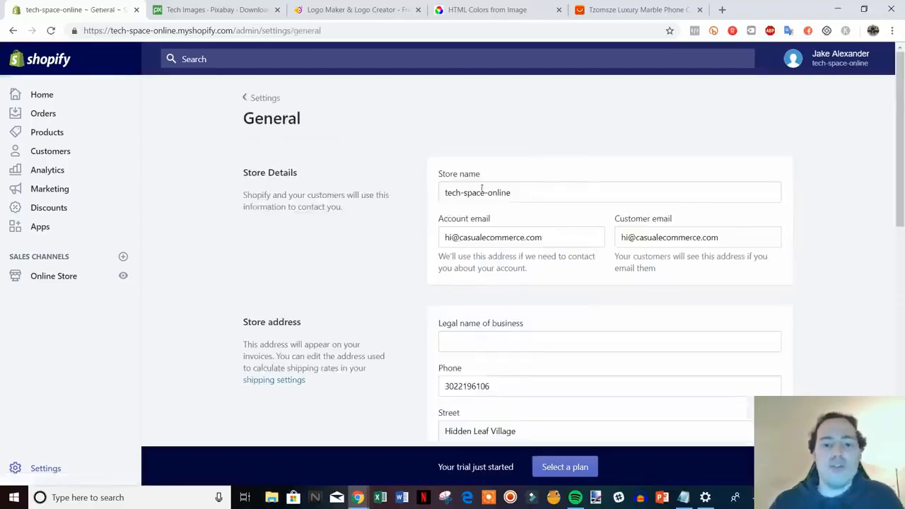
Step: Edit the store name so that it begins with "Tech Space", capitalized and separated by a space instead of a hyphen
{"action": "left_click", "coordinate": [465, 193]}
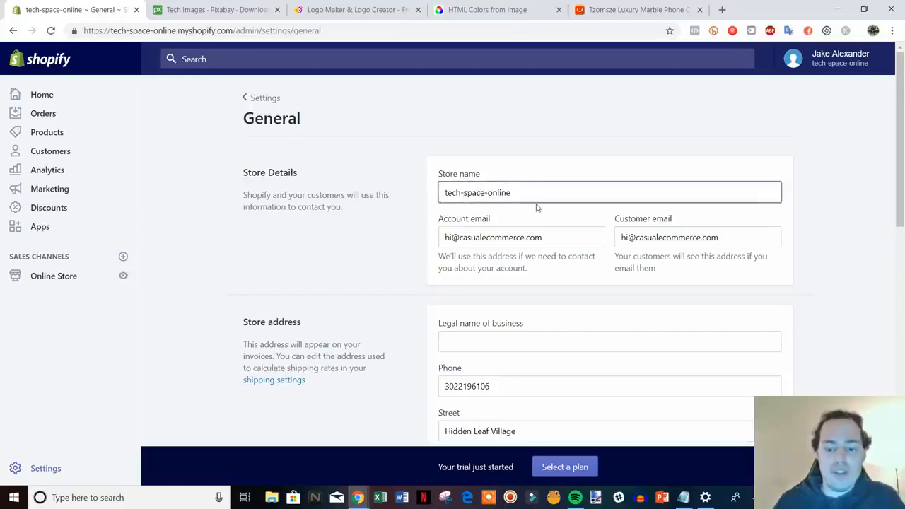
{"action": "key", "text": "BackSpace"}
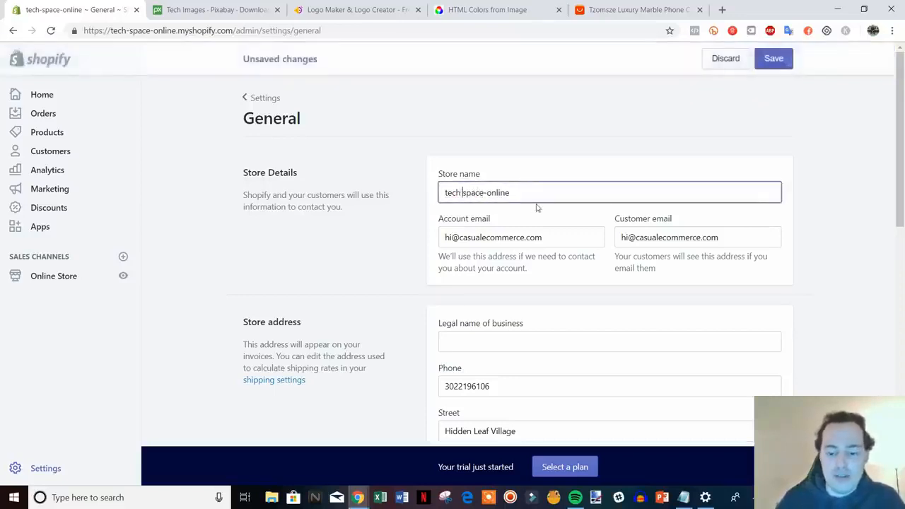
{"action": "key", "text": "Delete"}
{"action": "type", "text": "S"}
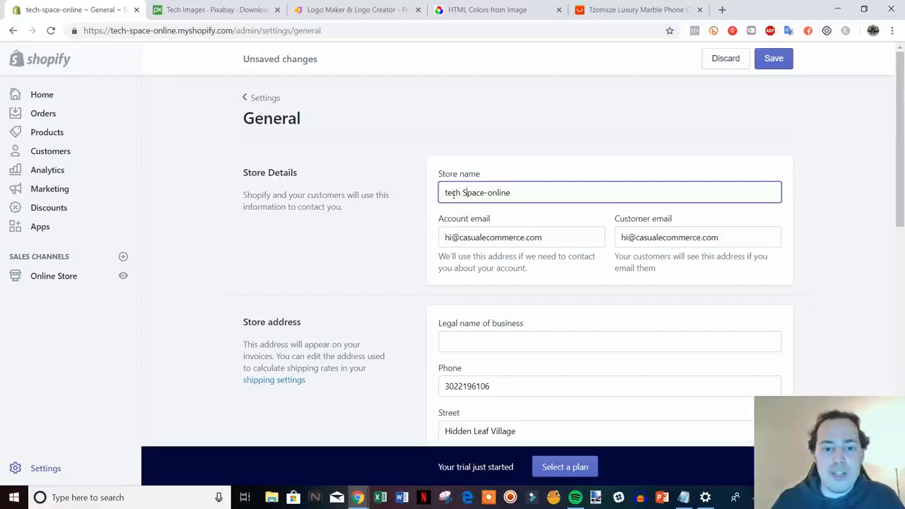
{"action": "key", "text": "BackSpace"}
{"action": "type", "text": "T"}
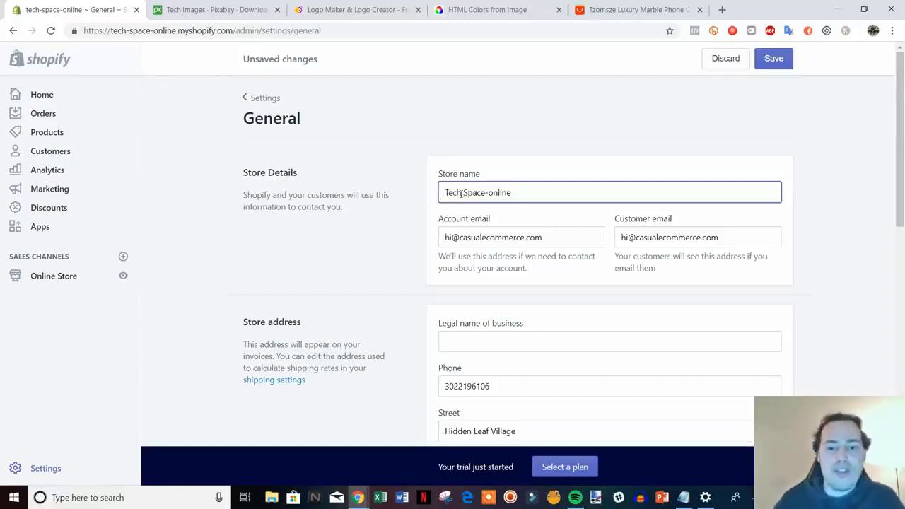
{"action": "left_click", "coordinate": [495, 189]}
{"action": "key", "text": "Delete"}
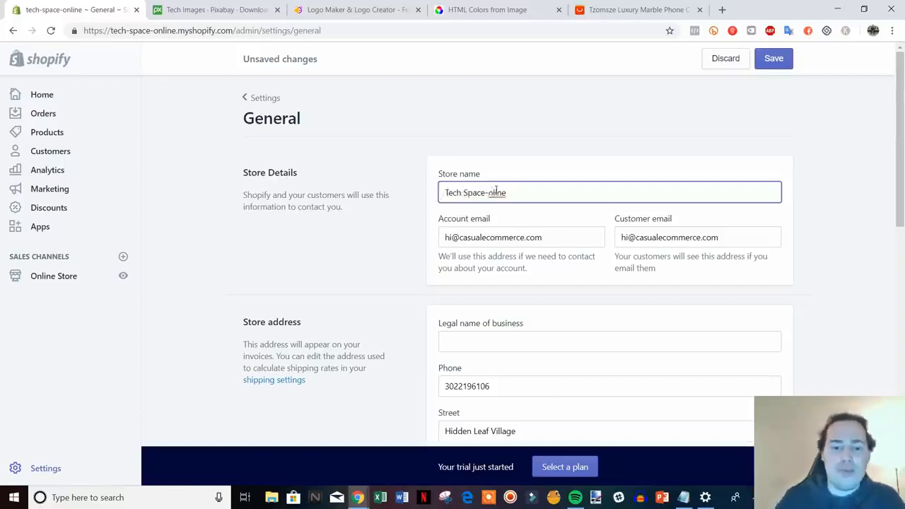
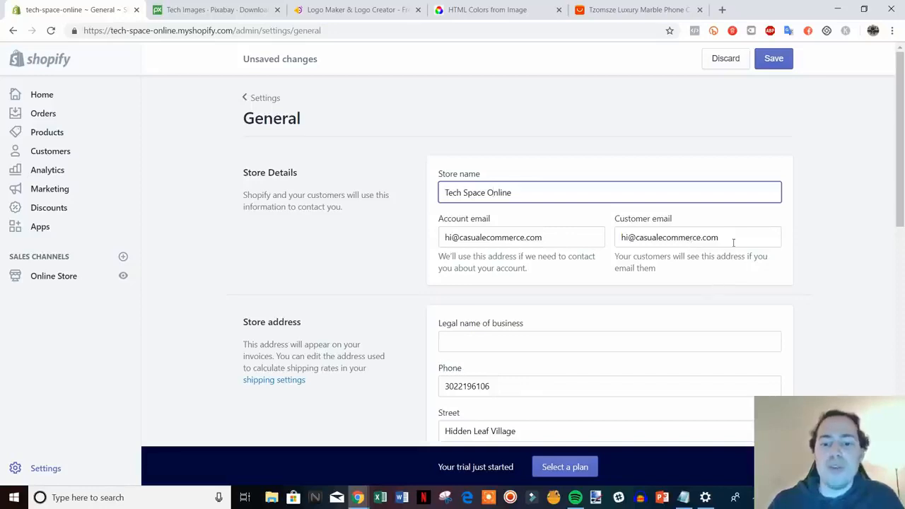
Step: Replace the customer email with the store's support e-mail address and compare it with the account email
{"action": "triple_click", "coordinate": [736, 237]}
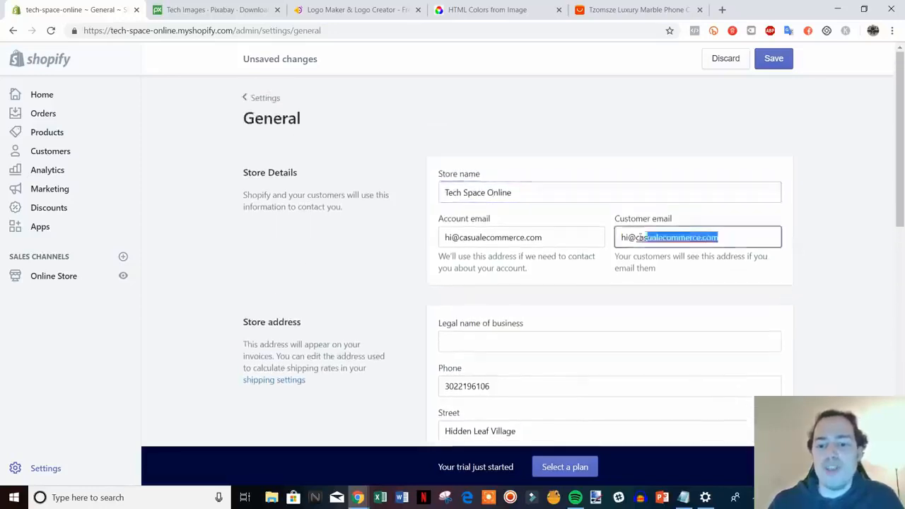
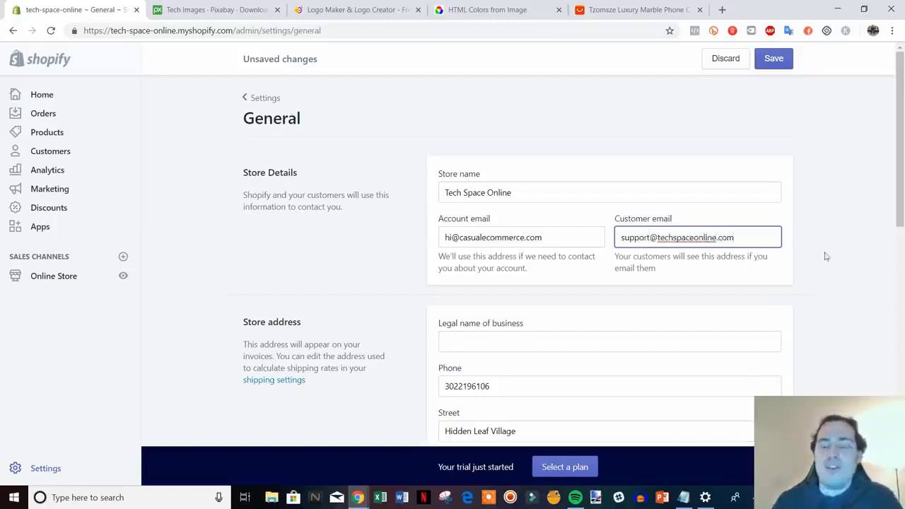
{"action": "left_click", "coordinate": [870, 253]}
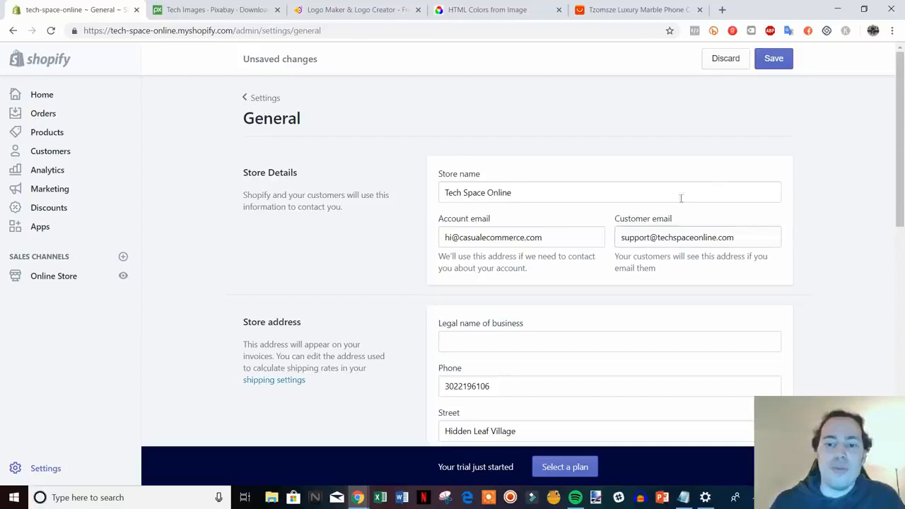
{"action": "scroll", "coordinate": [647, 219], "scroll_direction": "down", "scroll_amount": 1}
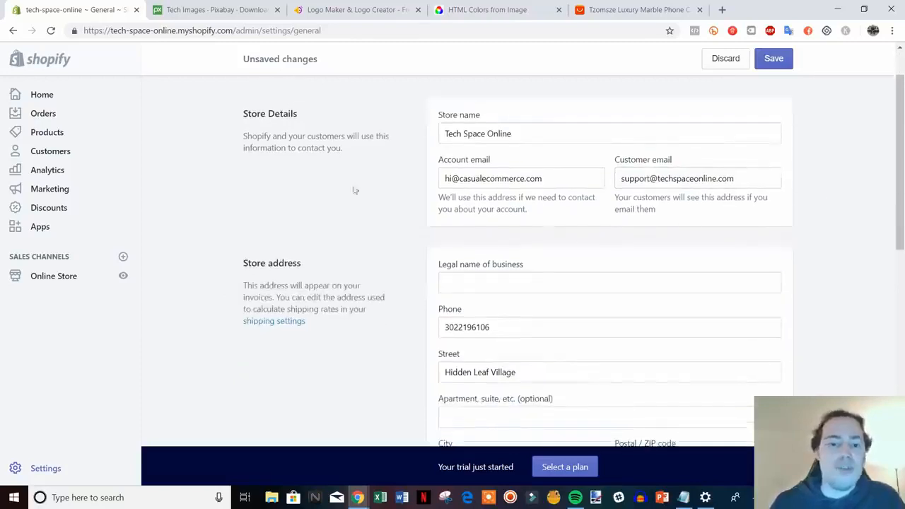
{"action": "left_click_drag", "start_coordinate": [549, 178], "coordinate": [453, 178]}
{"action": "left_click", "coordinate": [476, 178]}
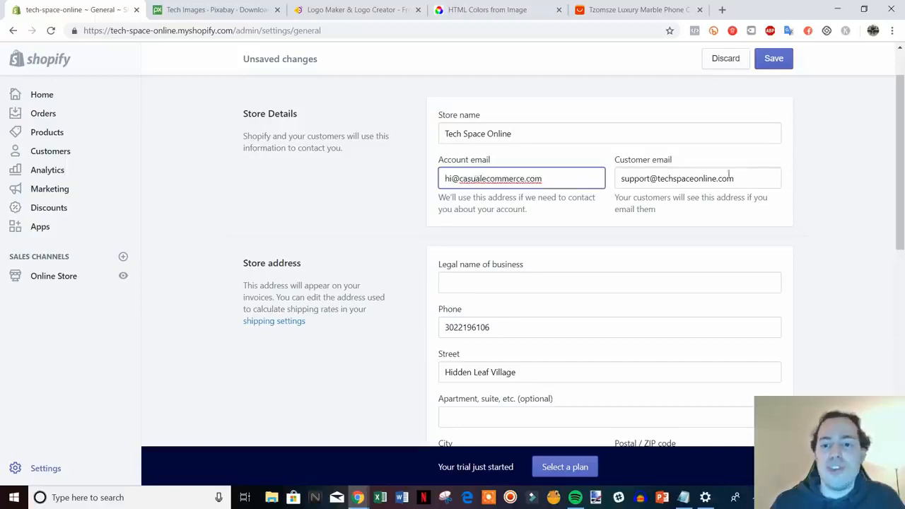
{"action": "left_click_drag", "start_coordinate": [729, 178], "coordinate": [659, 178]}
{"action": "left_click", "coordinate": [659, 178]}
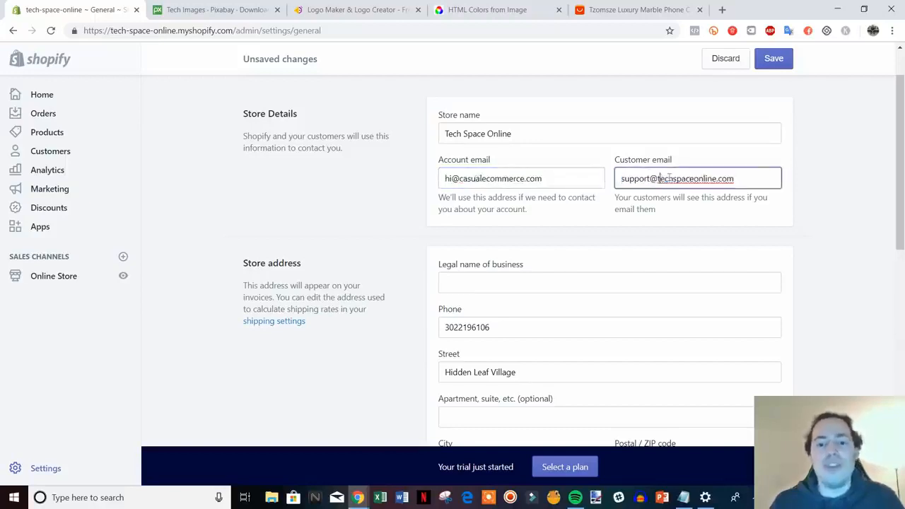
Step: Set the order ID prefix to "#TCO" in the Standards and formats section
{"action": "scroll", "coordinate": [826, 227], "scroll_direction": "down", "scroll_amount": 2}
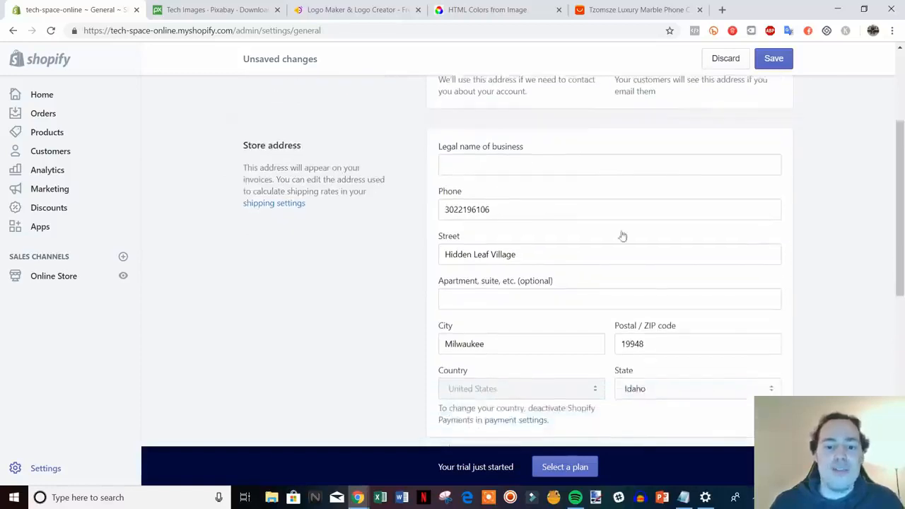
{"action": "scroll", "coordinate": [537, 269], "scroll_direction": "down", "scroll_amount": 4}
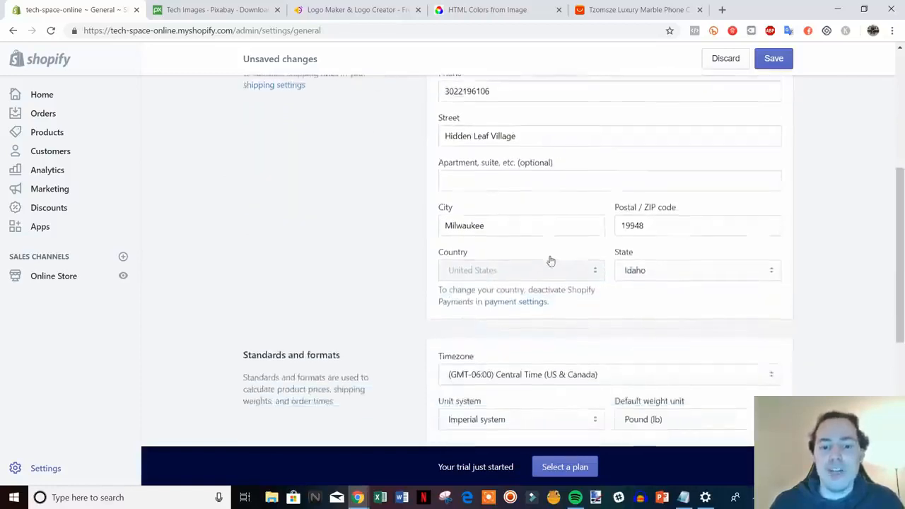
{"action": "scroll", "coordinate": [553, 256], "scroll_direction": "down", "scroll_amount": 1}
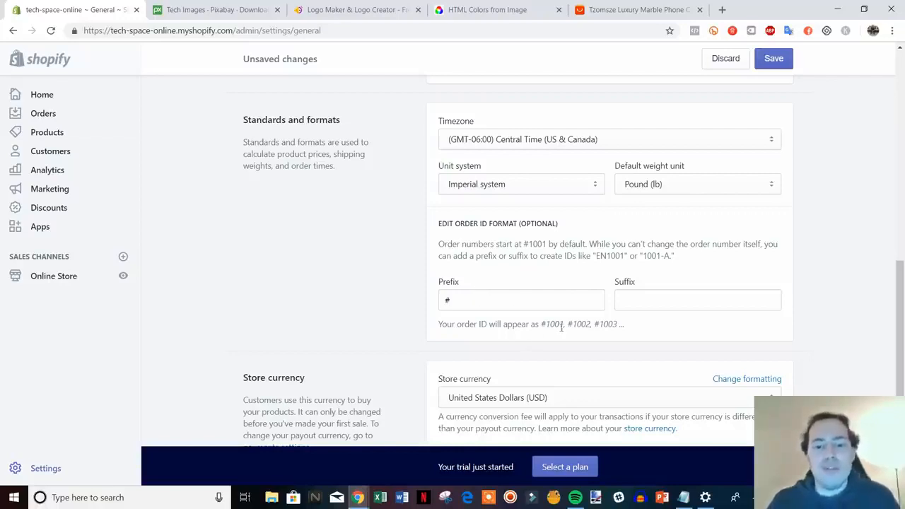
{"action": "left_click_drag", "start_coordinate": [544, 323], "coordinate": [601, 326]}
{"action": "left_click", "coordinate": [604, 326]}
{"action": "left_click", "coordinate": [519, 305]}
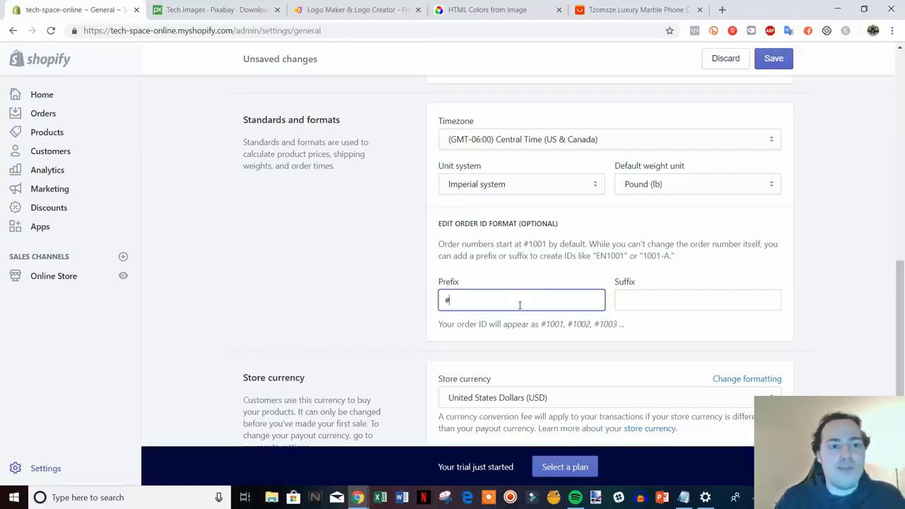
{"action": "type", "text": "TC"}
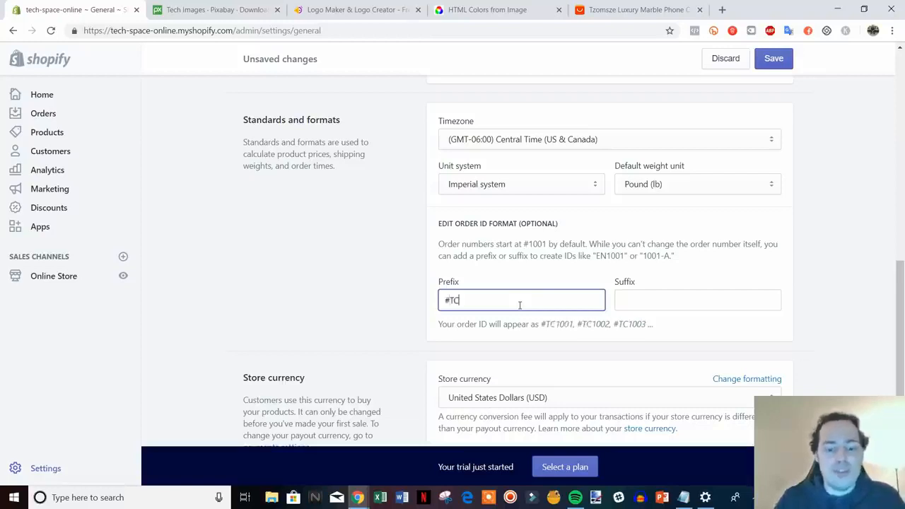
{"action": "type", "text": "O"}
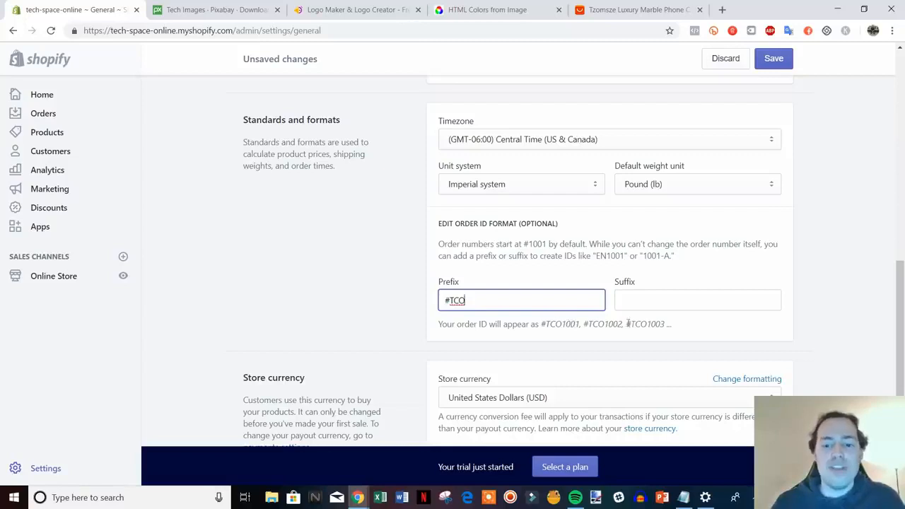
Step: Check the store currency section and save the general settings
{"action": "scroll", "coordinate": [817, 345], "scroll_direction": "down", "scroll_amount": 3}
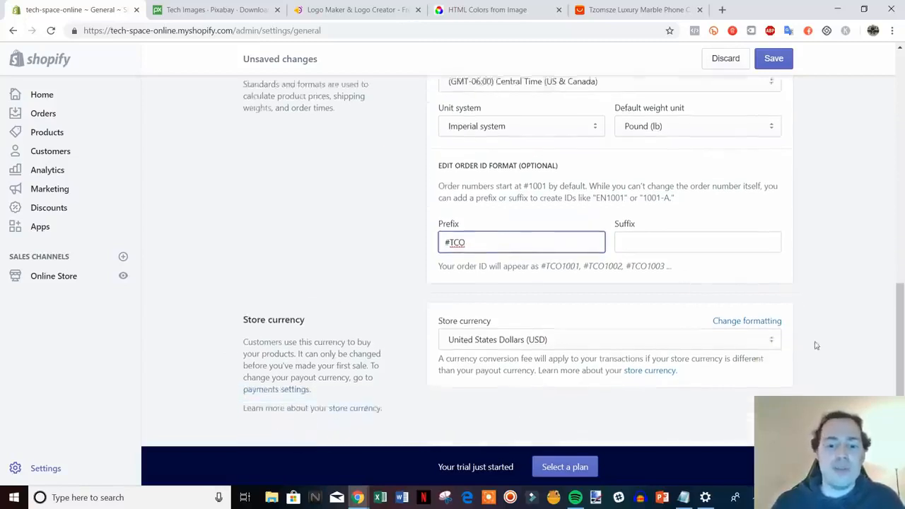
{"action": "left_click_drag", "start_coordinate": [902, 376], "coordinate": [902, 113]}
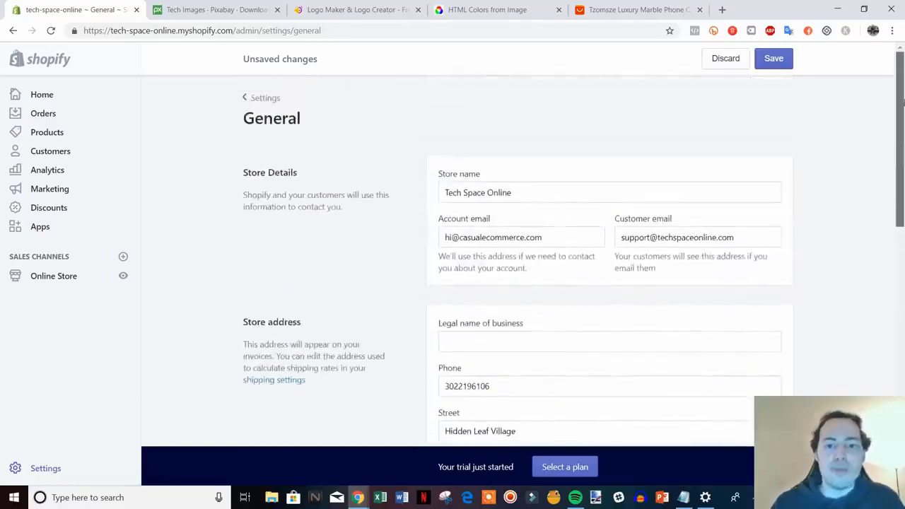
{"action": "left_click", "coordinate": [773, 62]}
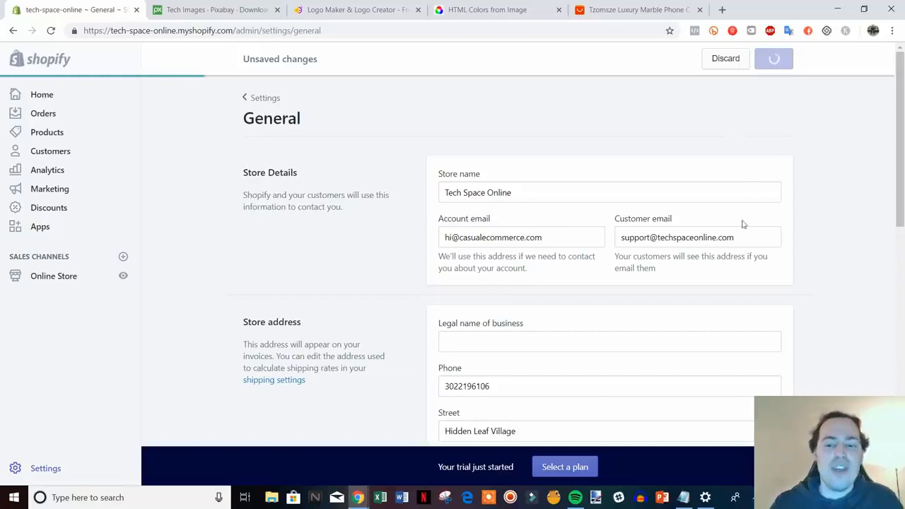
Step: Go to the Payment providers settings, review the listed providers and open the Shopify Payments account setup
{"action": "left_click", "coordinate": [261, 98]}
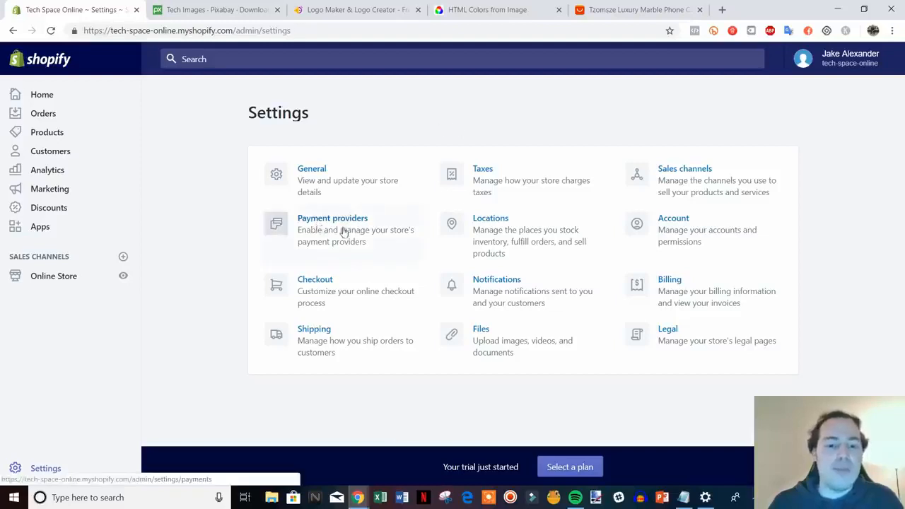
{"action": "left_click", "coordinate": [344, 232]}
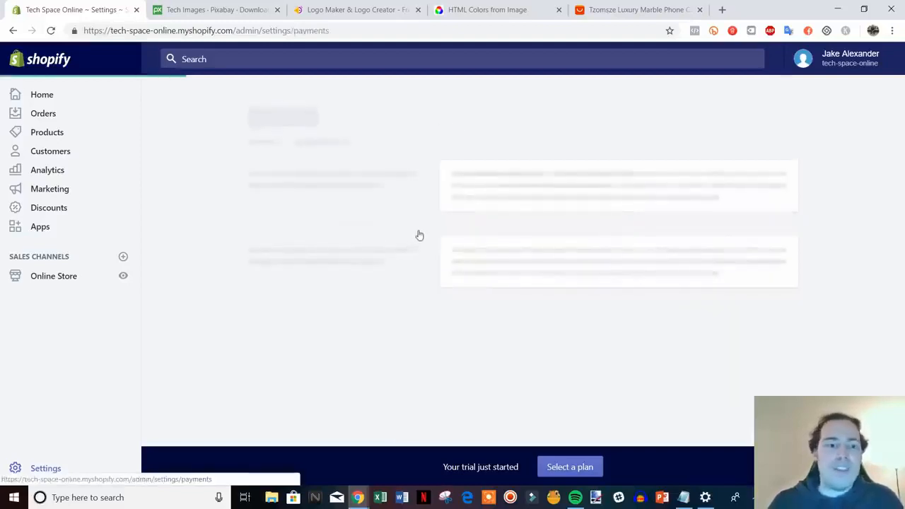
{"action": "scroll", "coordinate": [554, 281], "scroll_direction": "down", "scroll_amount": 1}
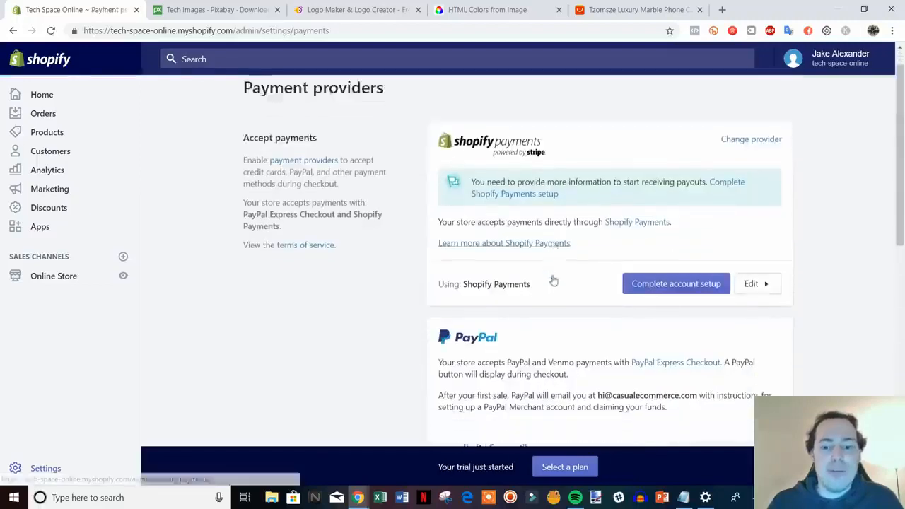
{"action": "scroll", "coordinate": [553, 280], "scroll_direction": "down", "scroll_amount": 1}
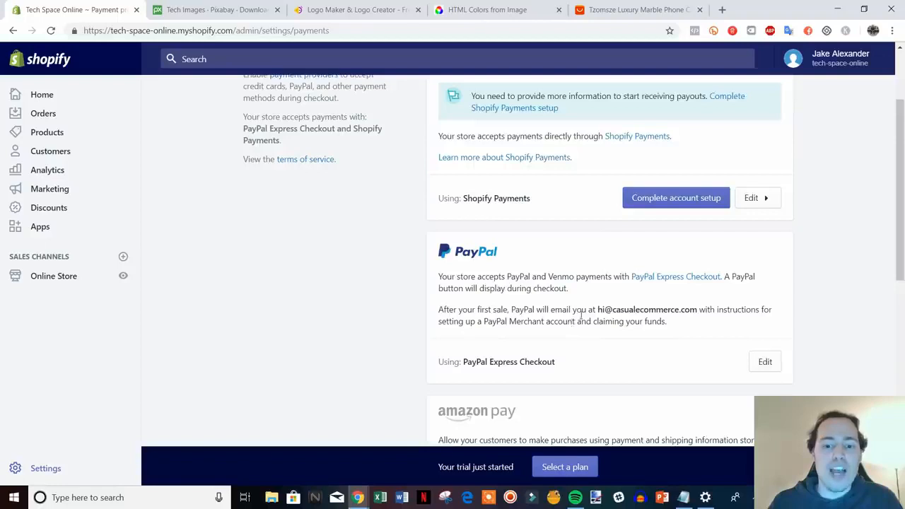
{"action": "scroll", "coordinate": [580, 317], "scroll_direction": "down", "scroll_amount": 2}
{"action": "scroll", "coordinate": [562, 314], "scroll_direction": "up", "scroll_amount": 4}
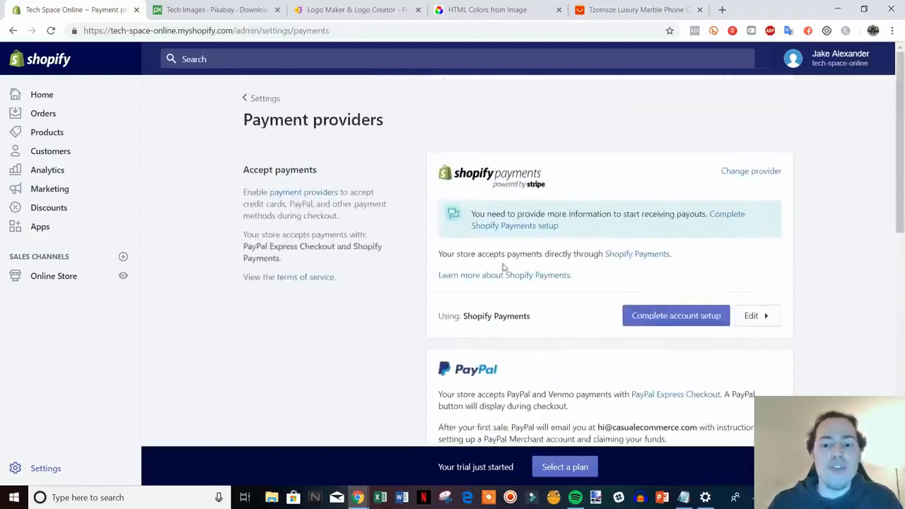
{"action": "left_click", "coordinate": [696, 319]}
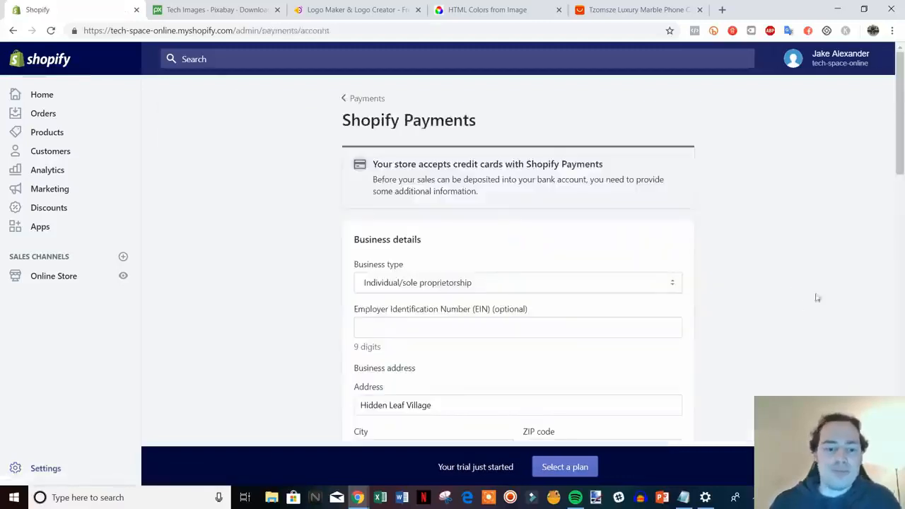
Step: Examine the business type options and the business and personal details required for Shopify Payments
{"action": "scroll", "coordinate": [821, 294], "scroll_direction": "down", "scroll_amount": 3}
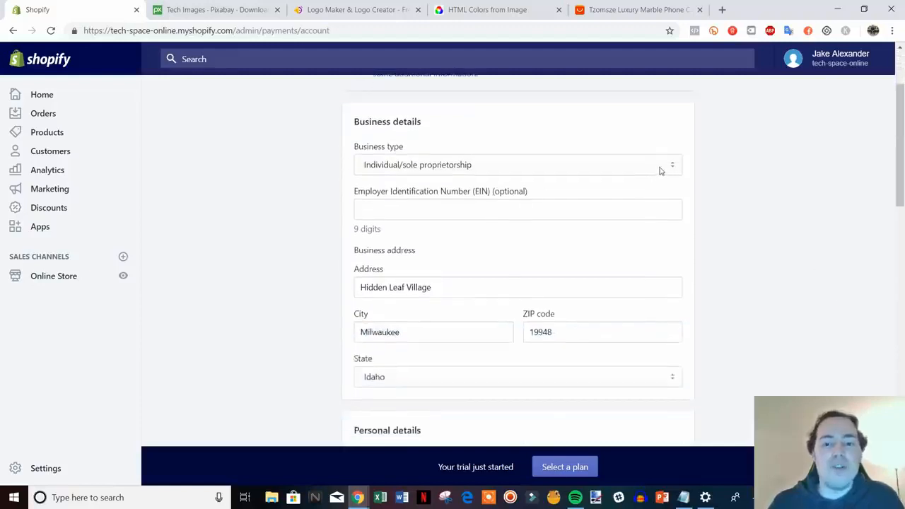
{"action": "left_click", "coordinate": [661, 171]}
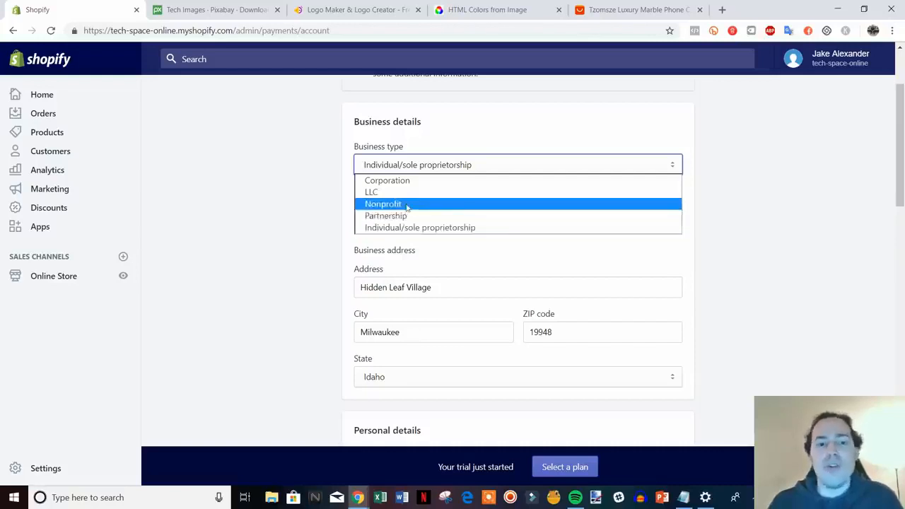
{"action": "left_click", "coordinate": [721, 210]}
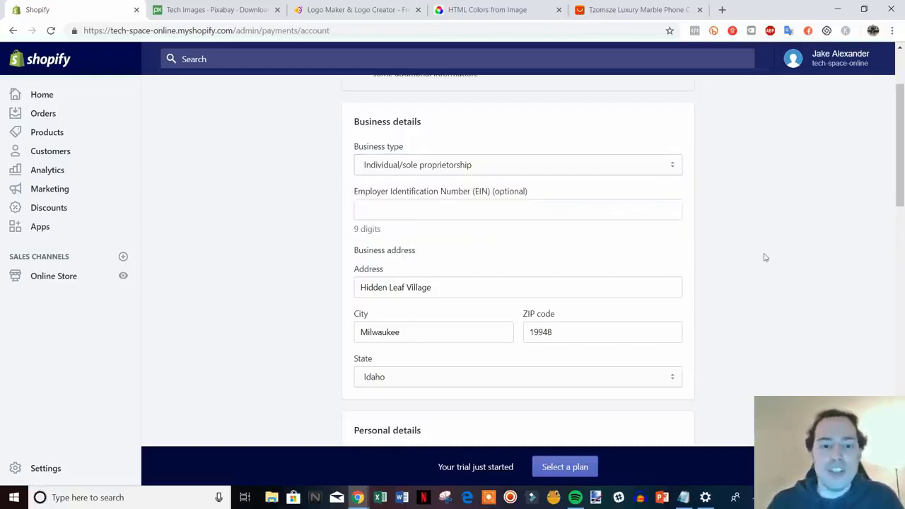
{"action": "scroll", "coordinate": [751, 251], "scroll_direction": "down", "scroll_amount": 1}
{"action": "scroll", "coordinate": [795, 266], "scroll_direction": "down", "scroll_amount": 3}
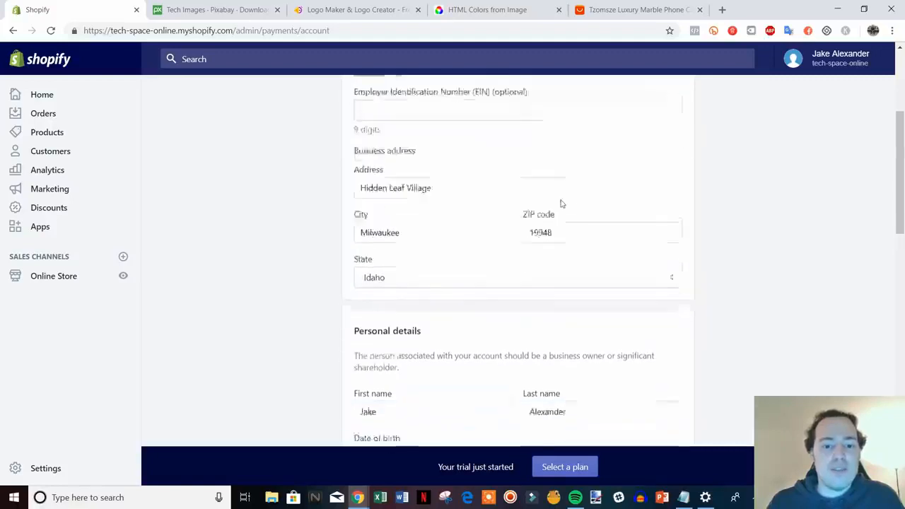
{"action": "scroll", "coordinate": [584, 192], "scroll_direction": "down", "scroll_amount": 2}
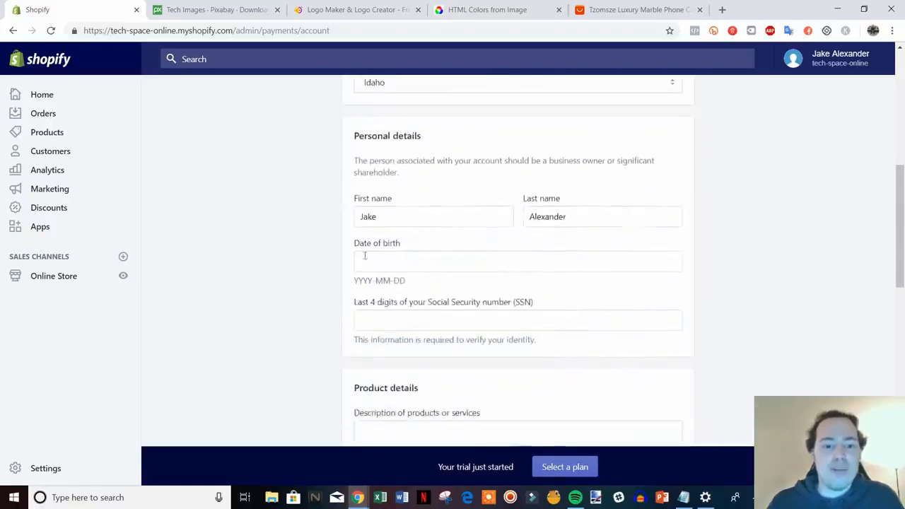
{"action": "scroll", "coordinate": [772, 313], "scroll_direction": "down", "scroll_amount": 3}
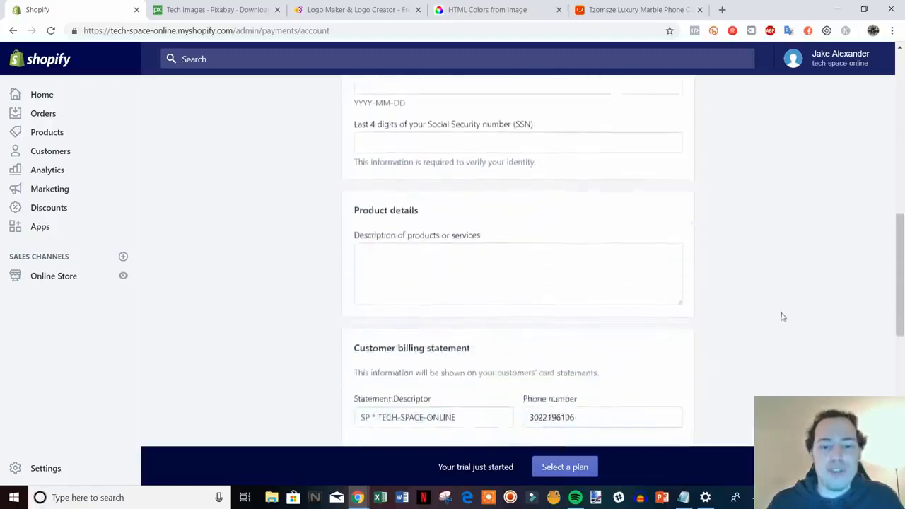
Step: Enter "Retailer of electronics" as the description of products or services in the Product details
{"action": "left_click", "coordinate": [405, 201]}
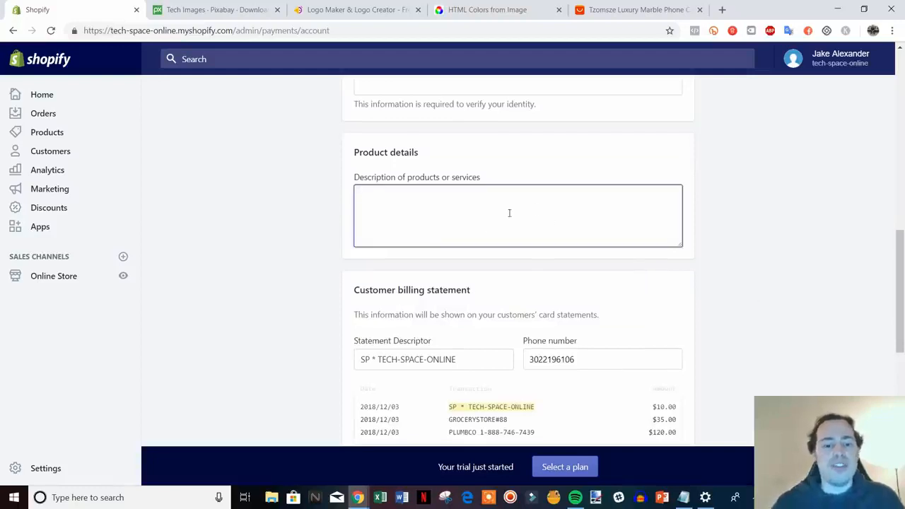
{"action": "scroll", "coordinate": [512, 247], "scroll_direction": "down", "scroll_amount": 1}
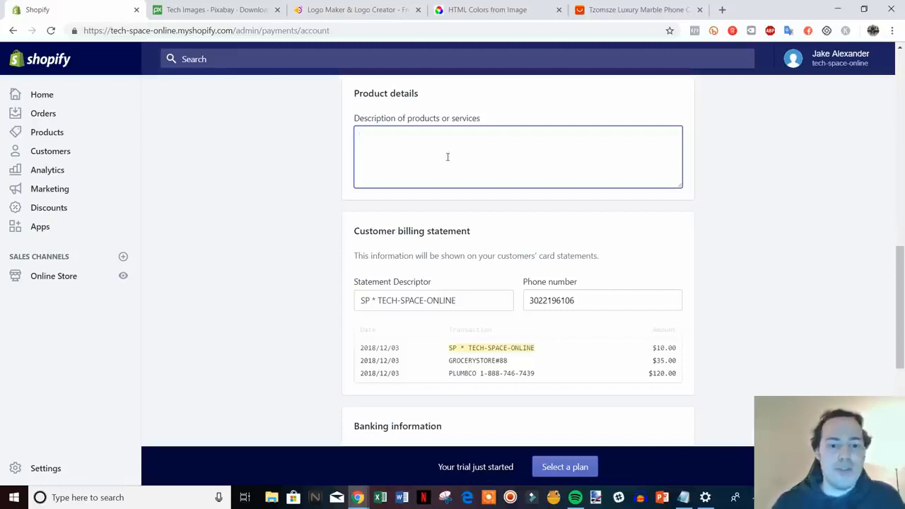
{"action": "type", "text": "Retai"}
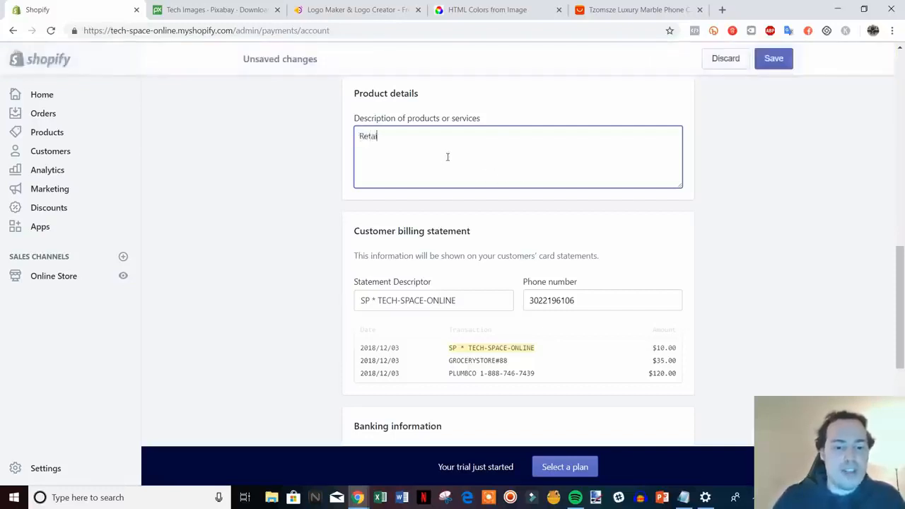
{"action": "type", "text": "ler of"}
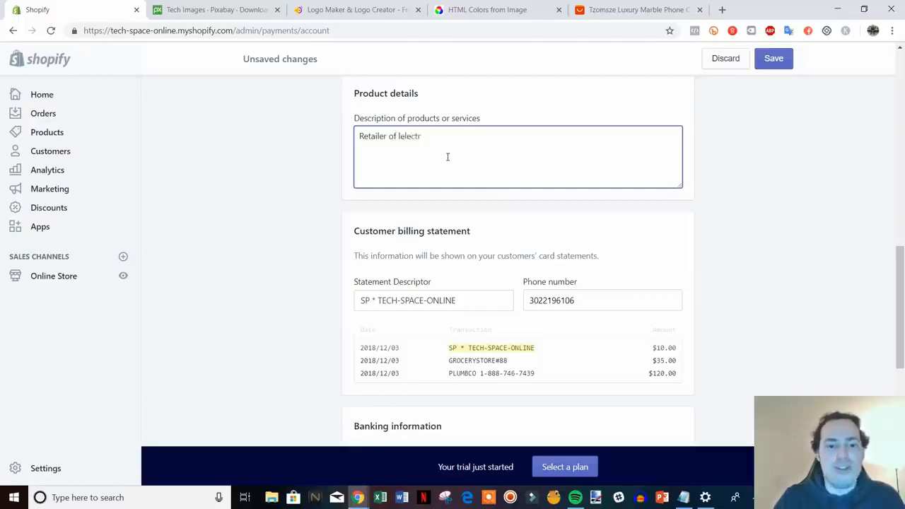
{"action": "type", "text": " elec"}
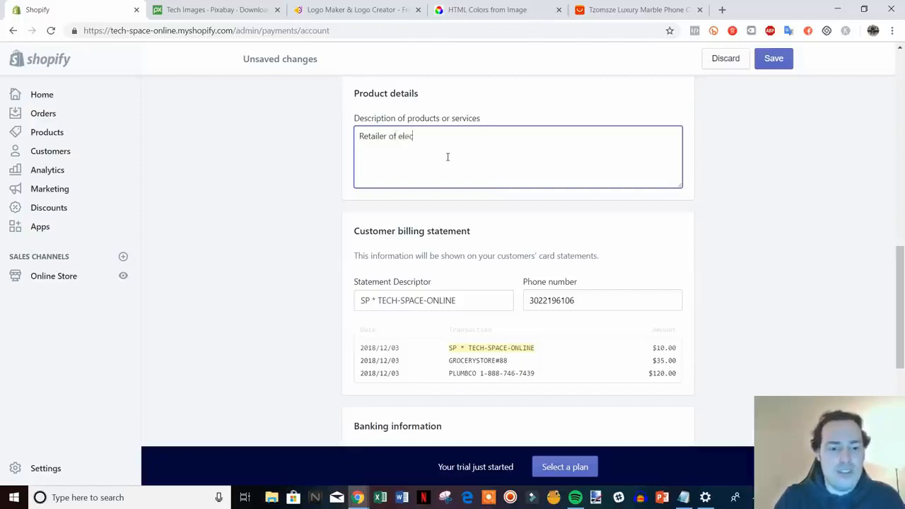
{"action": "type", "text": "tronics"}
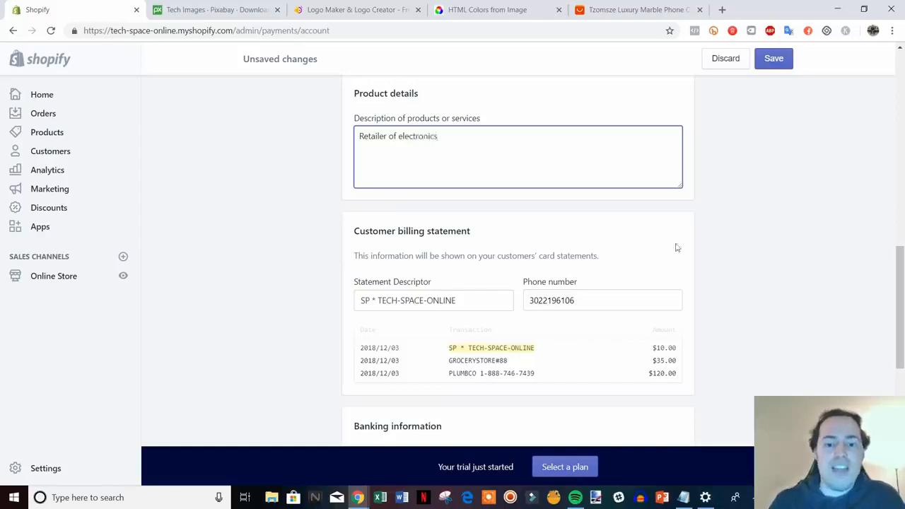
{"action": "scroll", "coordinate": [677, 248], "scroll_direction": "down", "scroll_amount": 2}
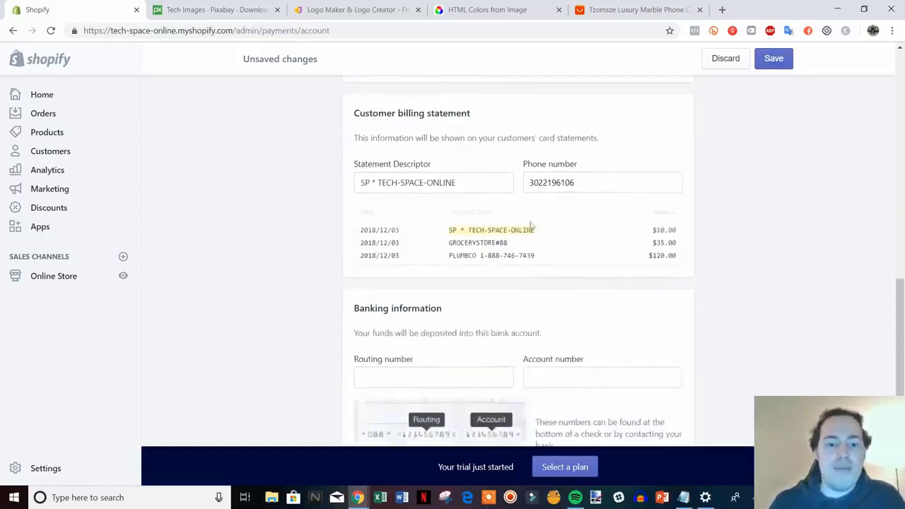
Step: Examine the statement descriptor, banking information, and personal and business details required in the Shopify Payments account setup
{"action": "left_click_drag", "start_coordinate": [476, 188], "coordinate": [379, 183]}
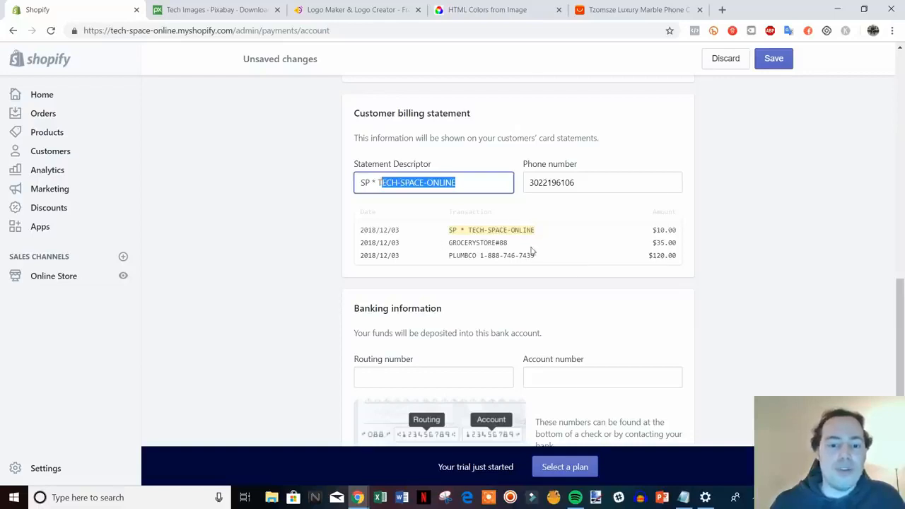
{"action": "scroll", "coordinate": [635, 239], "scroll_direction": "down", "scroll_amount": 4}
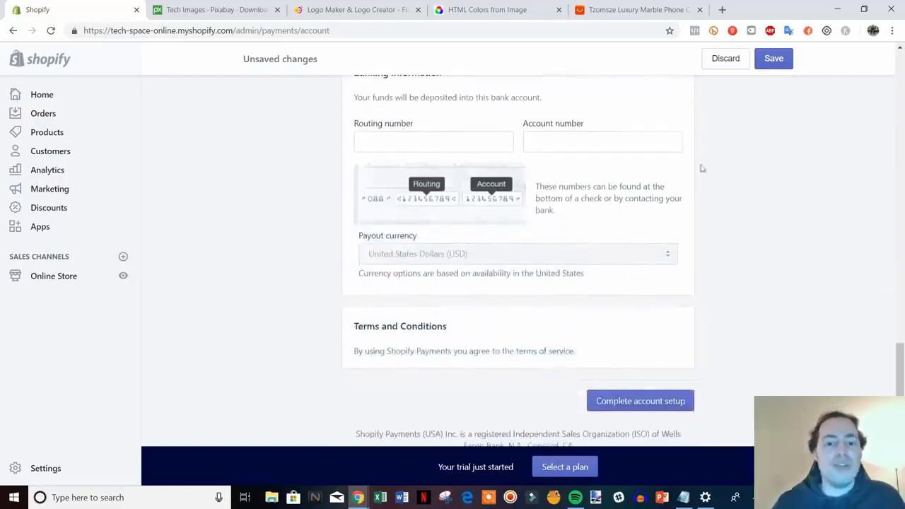
{"action": "scroll", "coordinate": [439, 146], "scroll_direction": "up", "scroll_amount": 3}
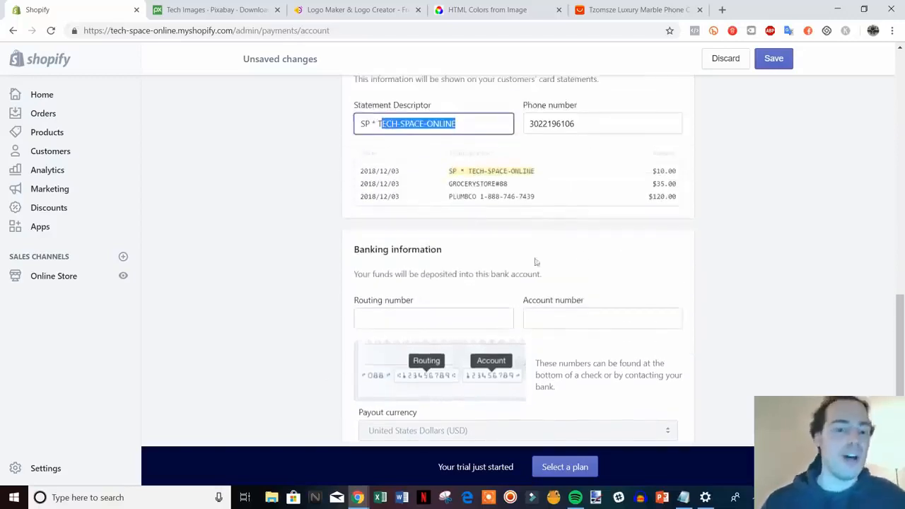
{"action": "scroll", "coordinate": [553, 268], "scroll_direction": "up", "scroll_amount": 5}
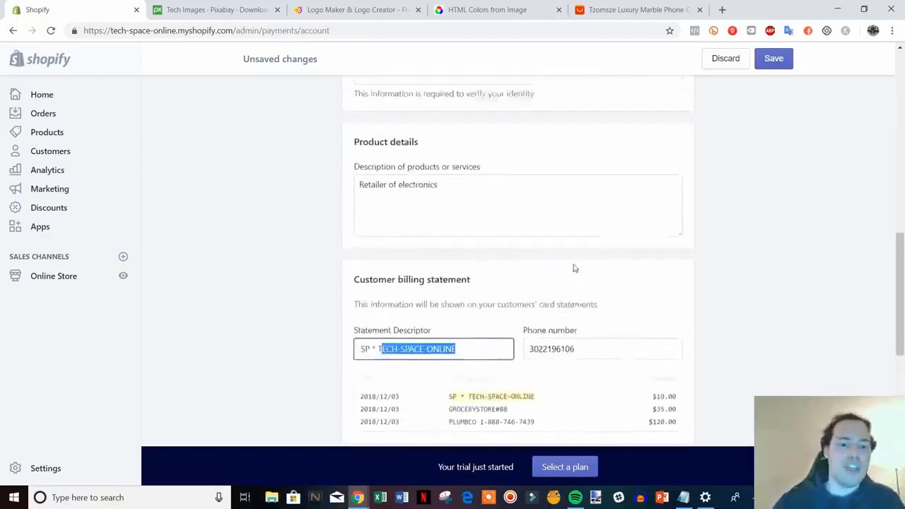
{"action": "scroll", "coordinate": [431, 347], "scroll_direction": "up", "scroll_amount": 8}
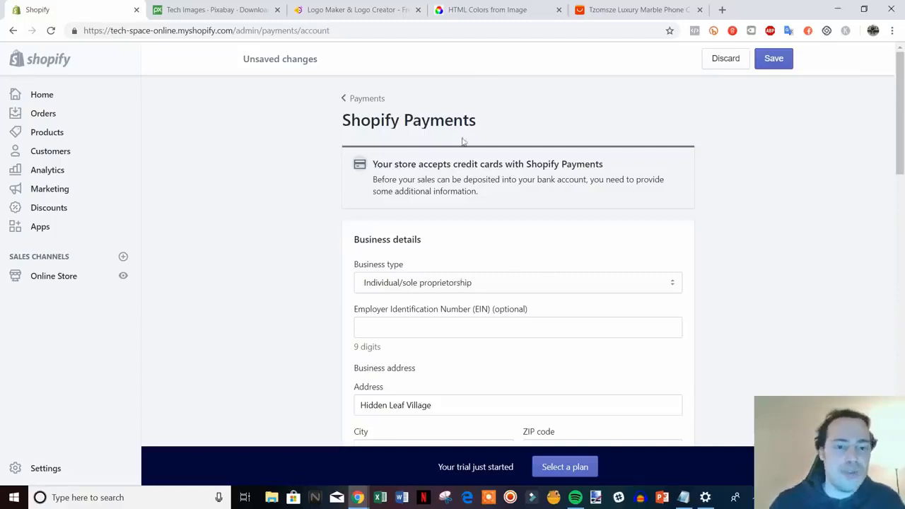
{"action": "scroll", "coordinate": [650, 275], "scroll_direction": "down", "scroll_amount": 15}
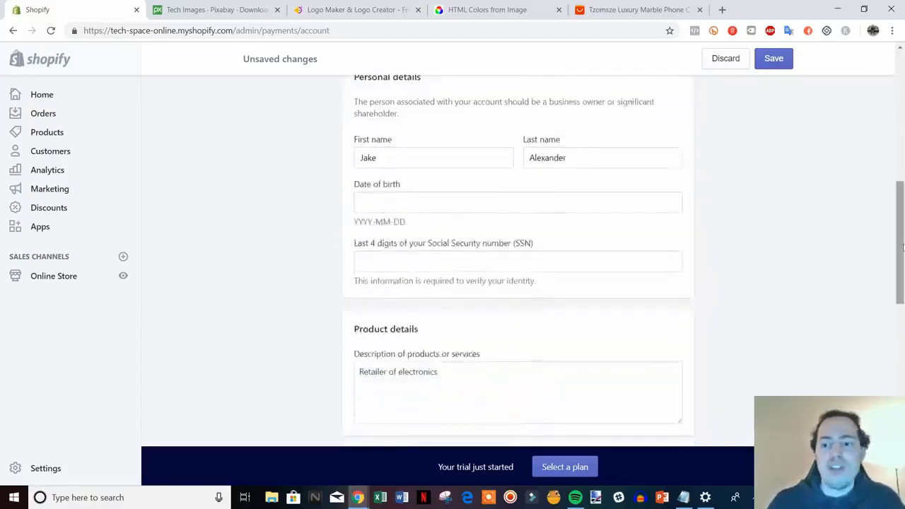
{"action": "scroll", "coordinate": [832, 319], "scroll_direction": "up", "scroll_amount": 4}
{"action": "scroll", "coordinate": [828, 307], "scroll_direction": "down", "scroll_amount": 5}
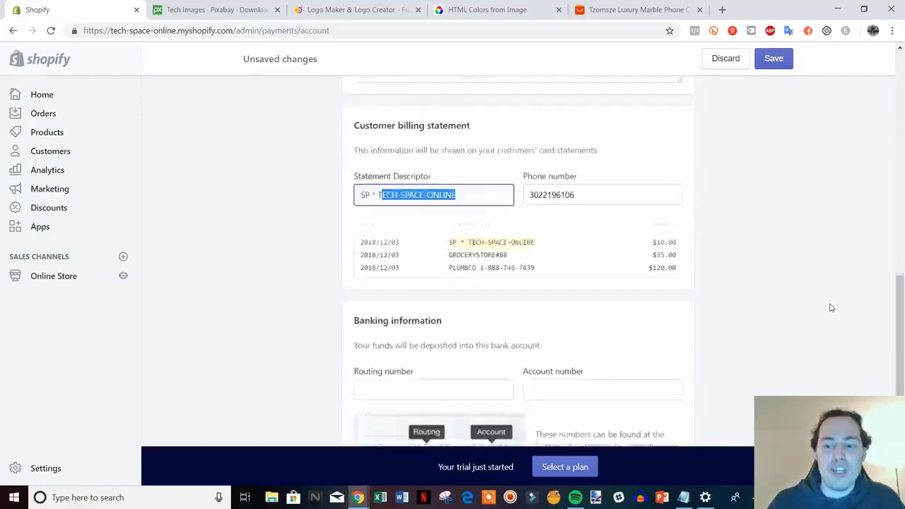
{"action": "scroll", "coordinate": [729, 344], "scroll_direction": "up", "scroll_amount": 20}
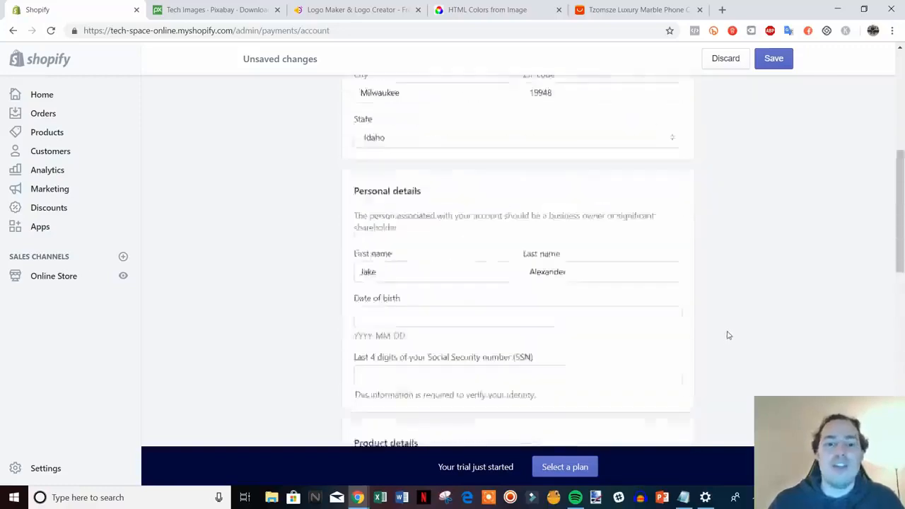
Step: Return to the Payment providers settings and review the Shopify Payments, PayPal and Amazon Pay sections
{"action": "left_click", "coordinate": [349, 98]}
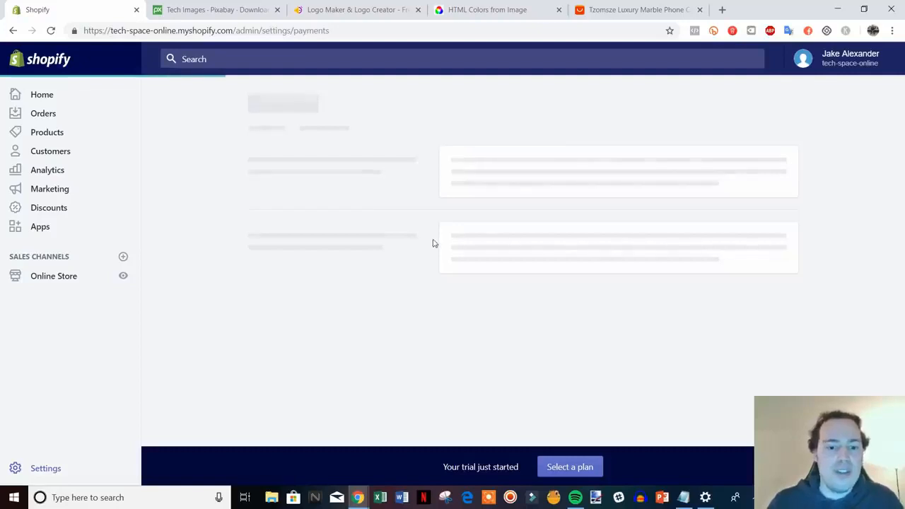
{"action": "scroll", "coordinate": [393, 285], "scroll_direction": "down", "scroll_amount": 4}
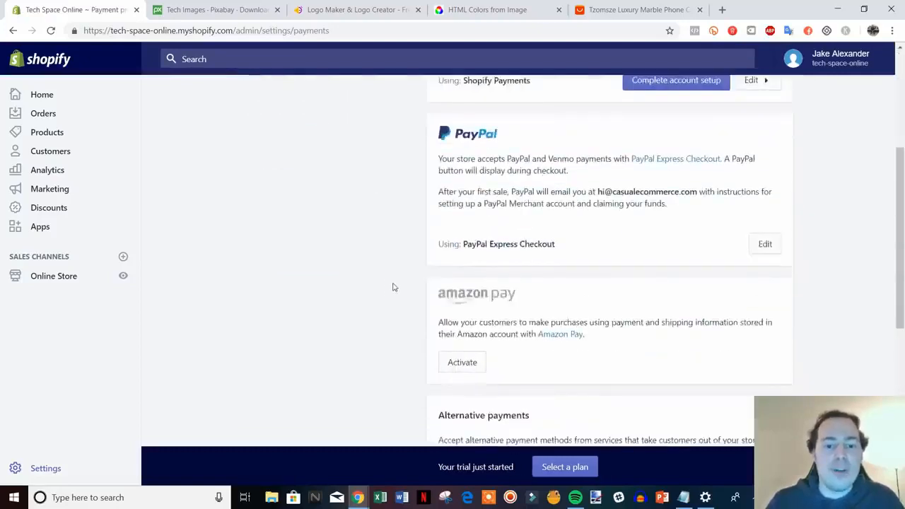
{"action": "scroll", "coordinate": [394, 283], "scroll_direction": "up", "scroll_amount": 4}
{"action": "scroll", "coordinate": [418, 276], "scroll_direction": "down", "scroll_amount": 4}
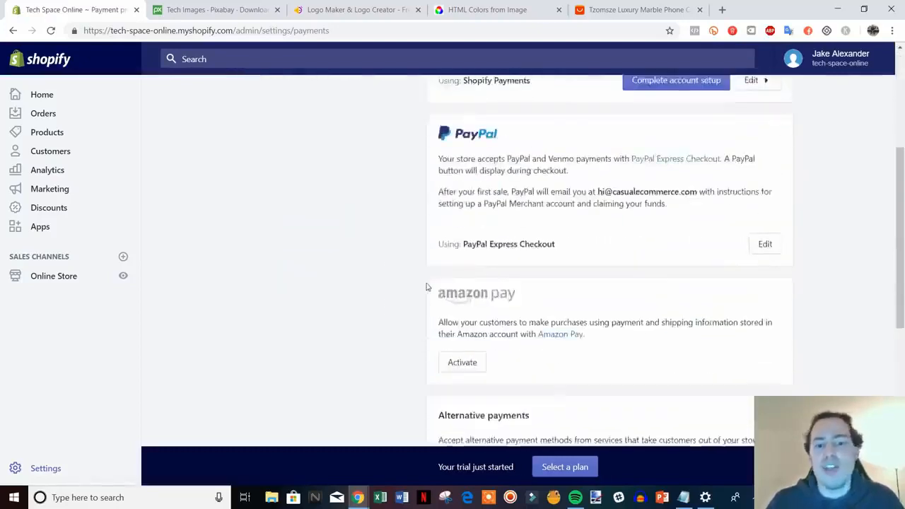
{"action": "scroll", "coordinate": [565, 262], "scroll_direction": "up", "scroll_amount": 3}
{"action": "scroll", "coordinate": [434, 283], "scroll_direction": "down", "scroll_amount": 6}
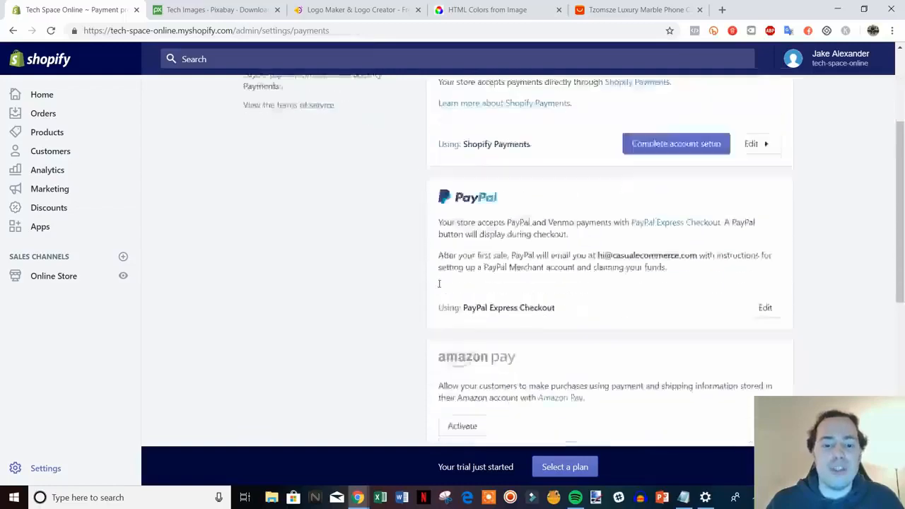
{"action": "scroll", "coordinate": [434, 280], "scroll_direction": "up", "scroll_amount": 4}
{"action": "scroll", "coordinate": [433, 280], "scroll_direction": "up", "scroll_amount": 1}
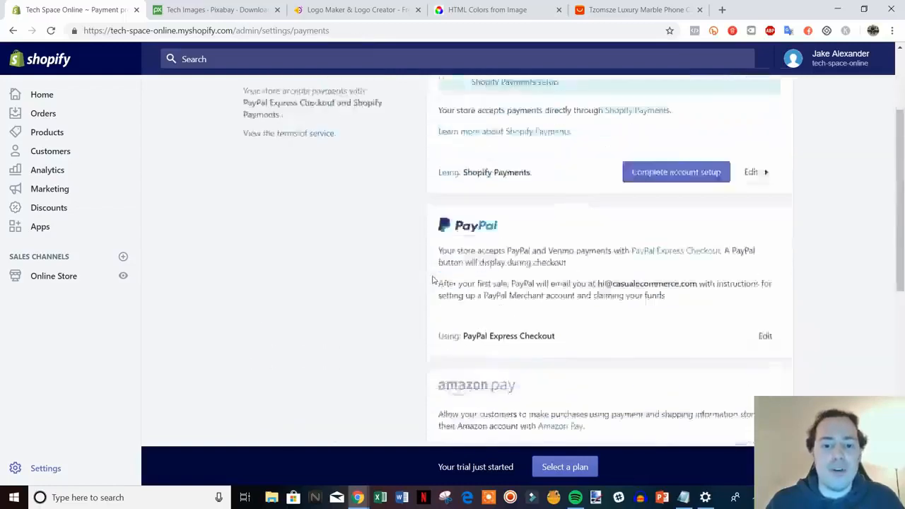
{"action": "scroll", "coordinate": [434, 280], "scroll_direction": "down", "scroll_amount": 6}
{"action": "scroll", "coordinate": [434, 280], "scroll_direction": "up", "scroll_amount": 10}
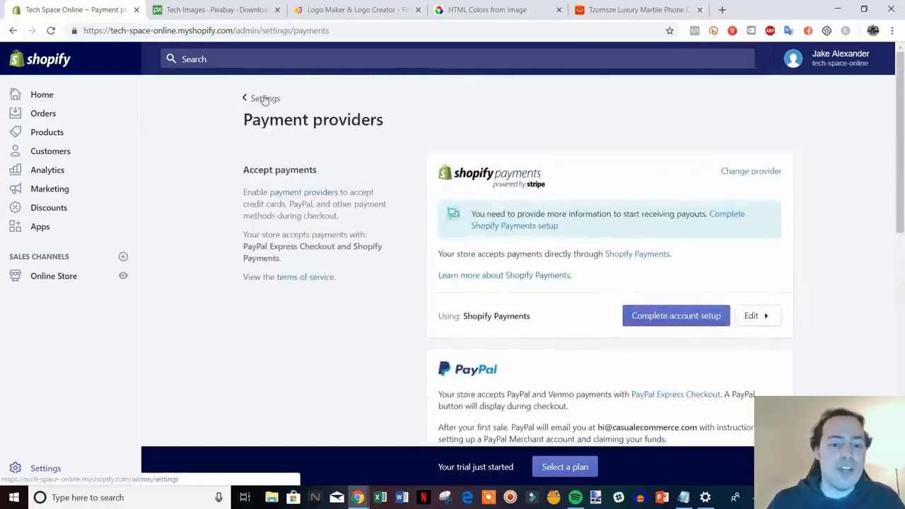
Step: Go to the store's Checkout settings and make customer accounts optional
{"action": "left_click", "coordinate": [261, 98]}
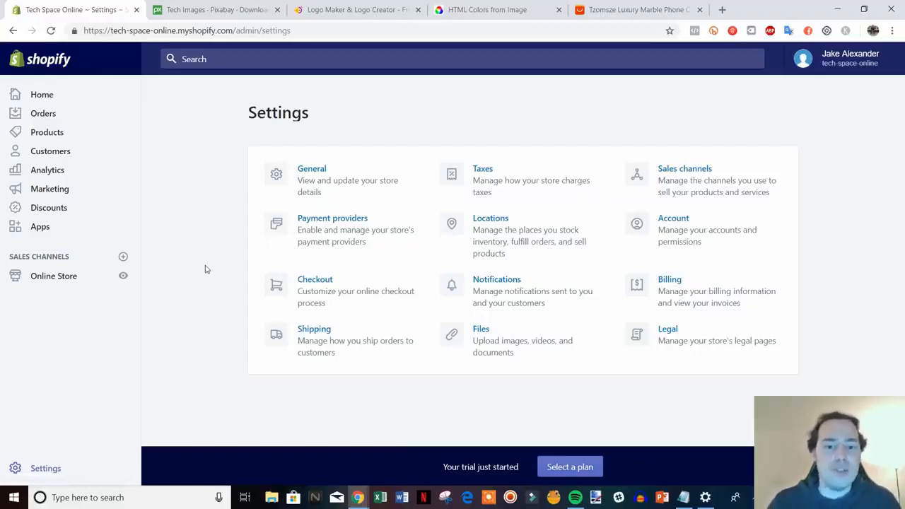
{"action": "left_click", "coordinate": [363, 293]}
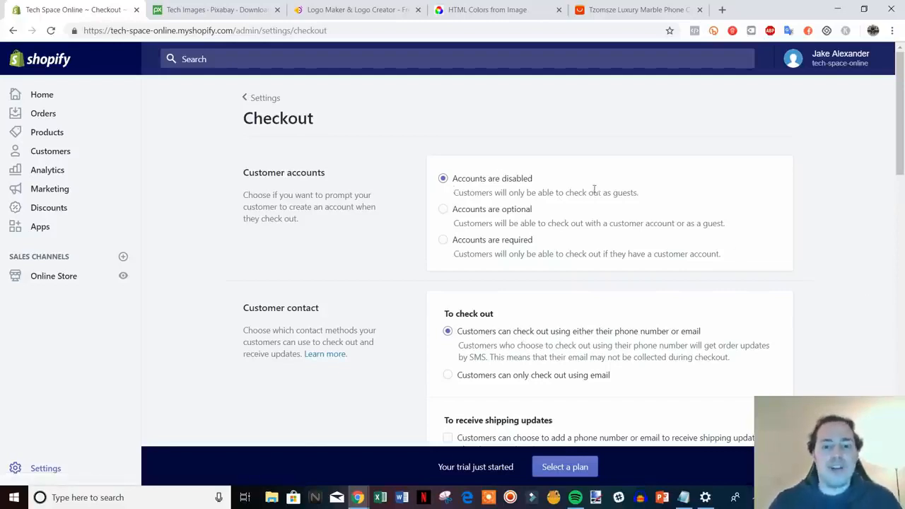
{"action": "left_click", "coordinate": [444, 210]}
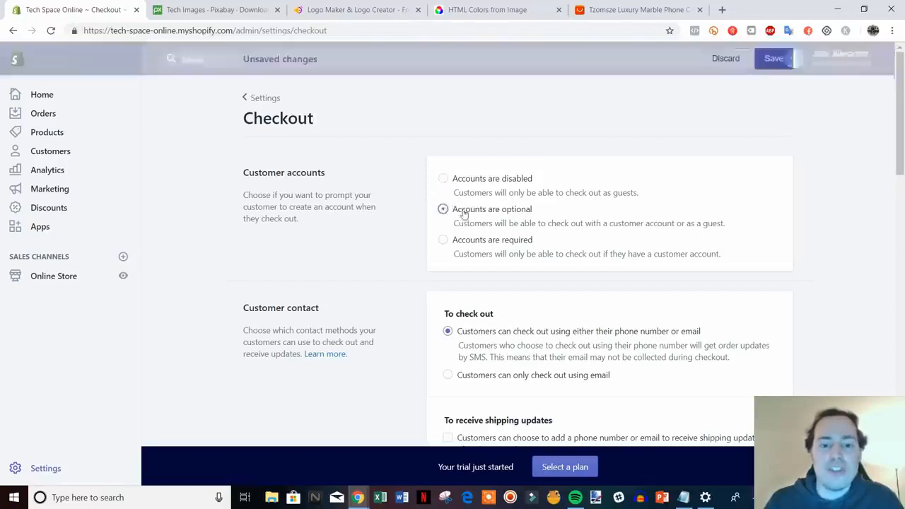
Step: Set the Full name form option to require first and last name at checkout
{"action": "scroll", "coordinate": [817, 264], "scroll_direction": "down", "scroll_amount": 2}
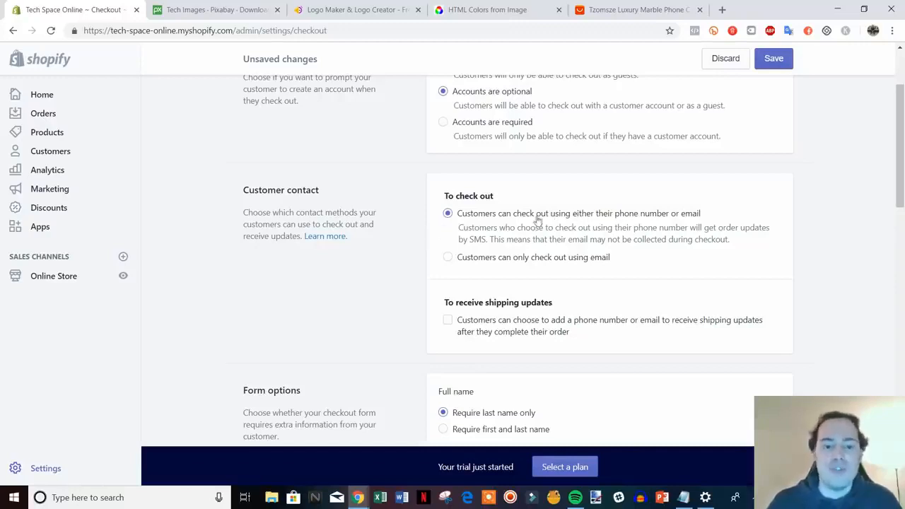
{"action": "scroll", "coordinate": [538, 221], "scroll_direction": "down", "scroll_amount": 1}
{"action": "scroll", "coordinate": [634, 194], "scroll_direction": "down", "scroll_amount": 1}
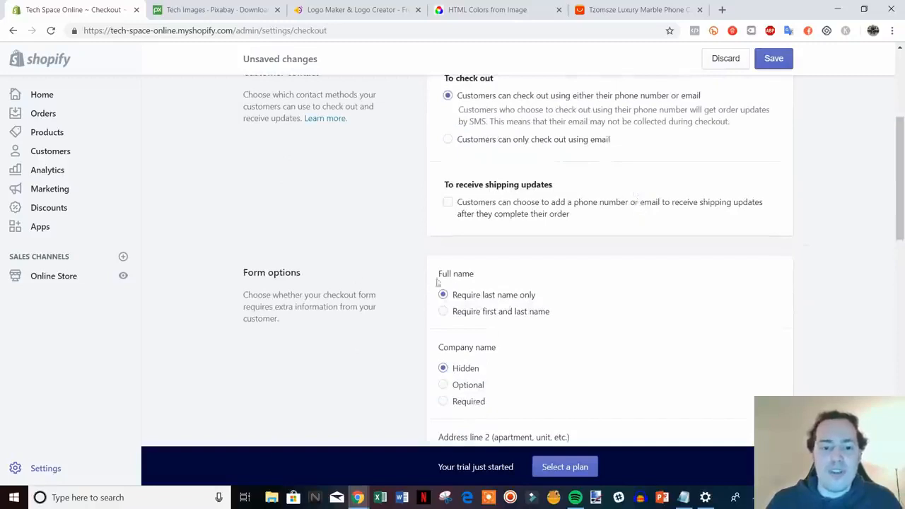
{"action": "left_click", "coordinate": [443, 312]}
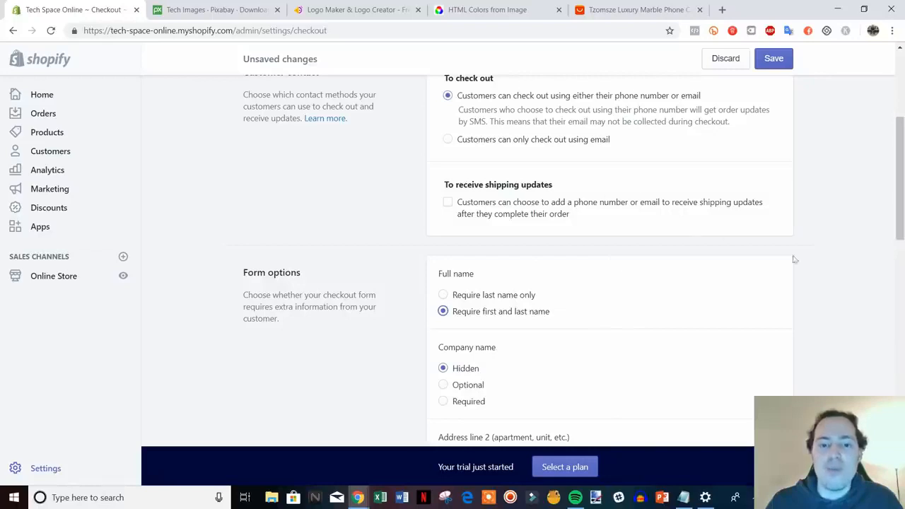
Step: Review the company name, address line 2 and phone number form options, the order processing settings and the Additional scripts field
{"action": "scroll", "coordinate": [818, 275], "scroll_direction": "down", "scroll_amount": 1}
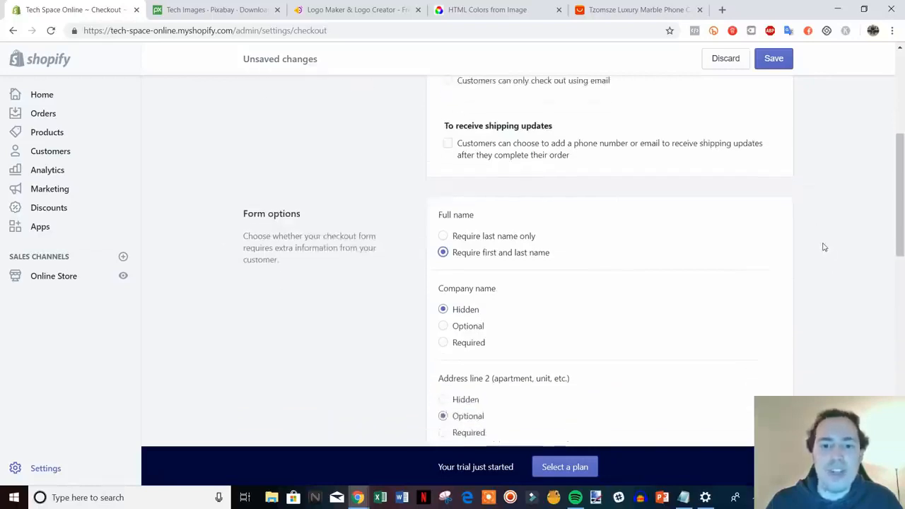
{"action": "scroll", "coordinate": [823, 247], "scroll_direction": "down", "scroll_amount": 1}
{"action": "scroll", "coordinate": [667, 184], "scroll_direction": "up", "scroll_amount": 1}
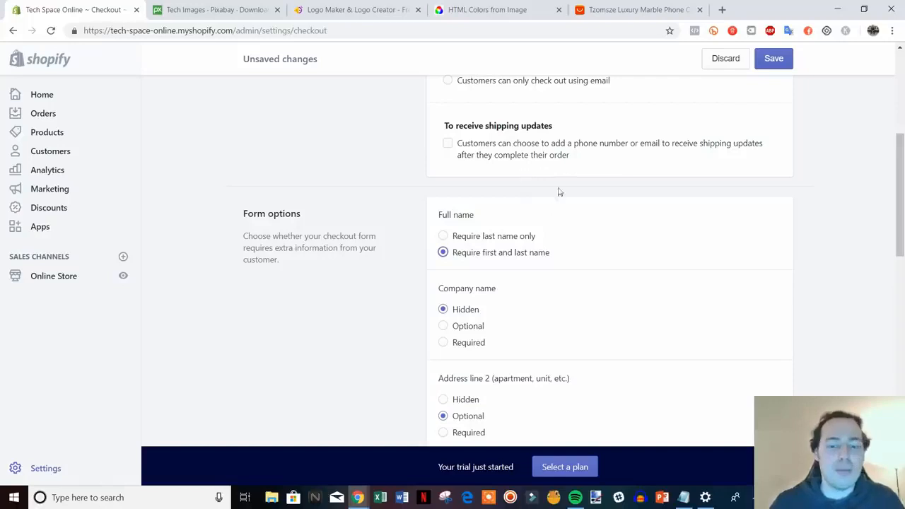
{"action": "scroll", "coordinate": [558, 192], "scroll_direction": "down", "scroll_amount": 3}
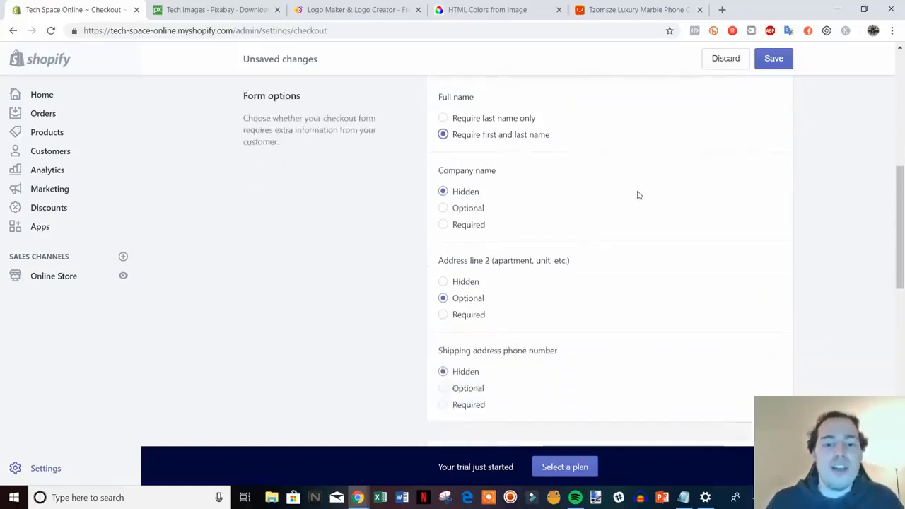
{"action": "scroll", "coordinate": [488, 185], "scroll_direction": "down", "scroll_amount": 5}
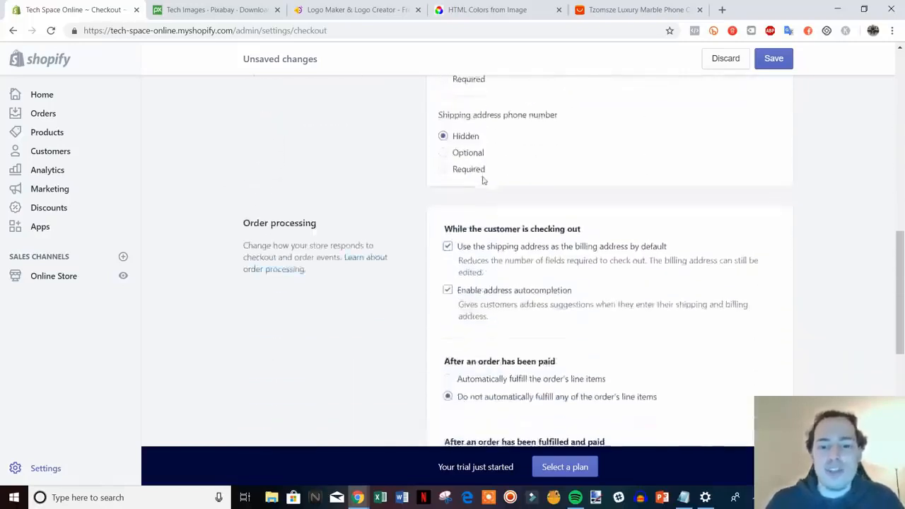
{"action": "scroll", "coordinate": [495, 187], "scroll_direction": "down", "scroll_amount": 2}
{"action": "scroll", "coordinate": [565, 233], "scroll_direction": "down", "scroll_amount": 1}
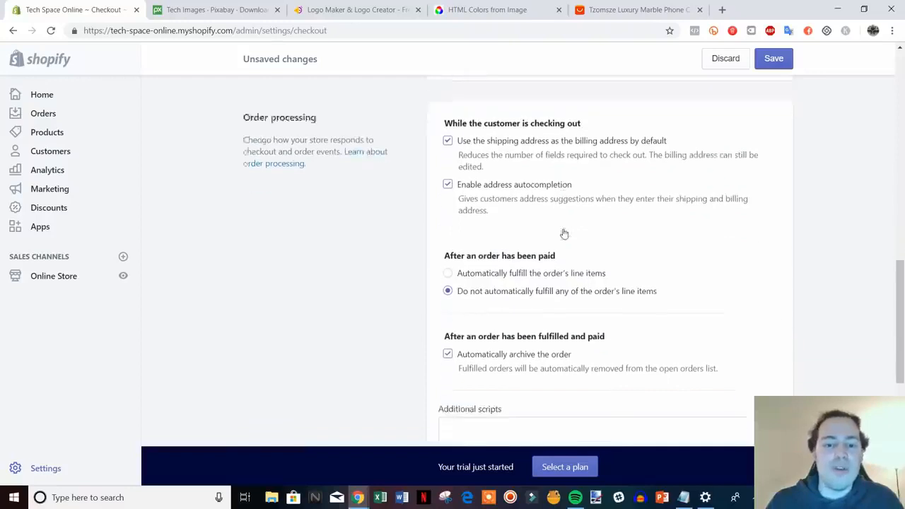
{"action": "scroll", "coordinate": [623, 244], "scroll_direction": "down", "scroll_amount": 1}
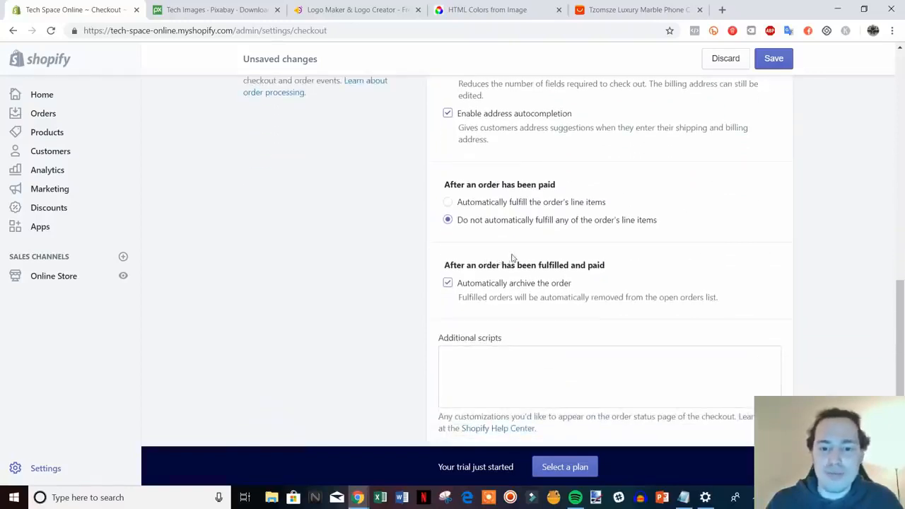
{"action": "scroll", "coordinate": [520, 259], "scroll_direction": "down", "scroll_amount": 1}
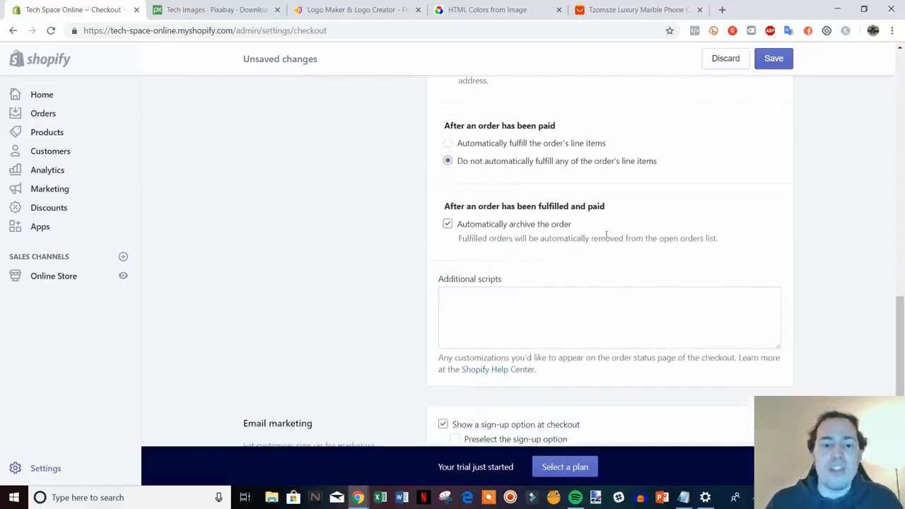
{"action": "scroll", "coordinate": [606, 235], "scroll_direction": "down", "scroll_amount": 2}
{"action": "left_click", "coordinate": [496, 185]}
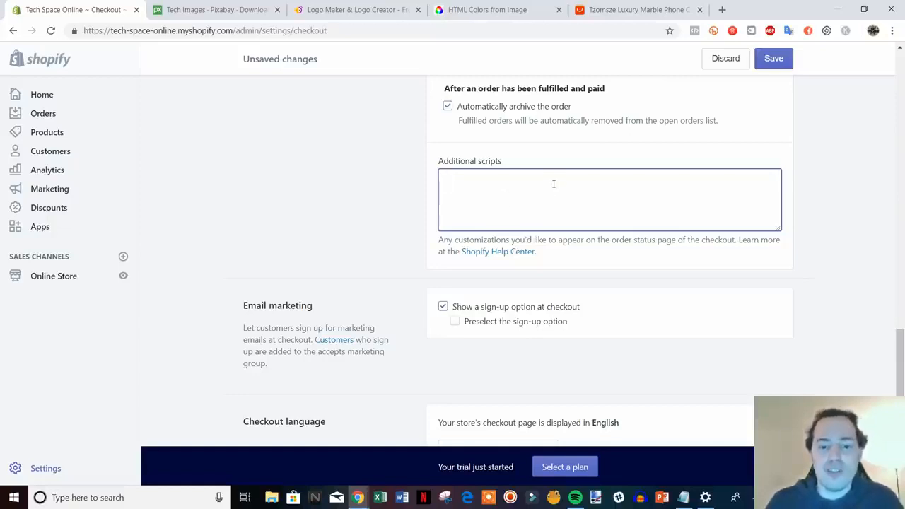
Step: Preselect the email marketing sign-up option at checkout and save the checkout settings
{"action": "scroll", "coordinate": [554, 182], "scroll_direction": "down", "scroll_amount": 2}
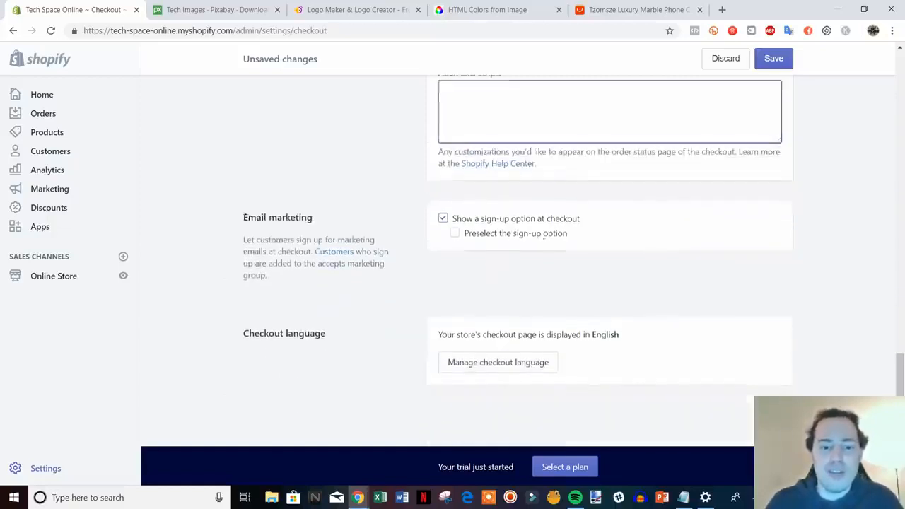
{"action": "left_click", "coordinate": [453, 236]}
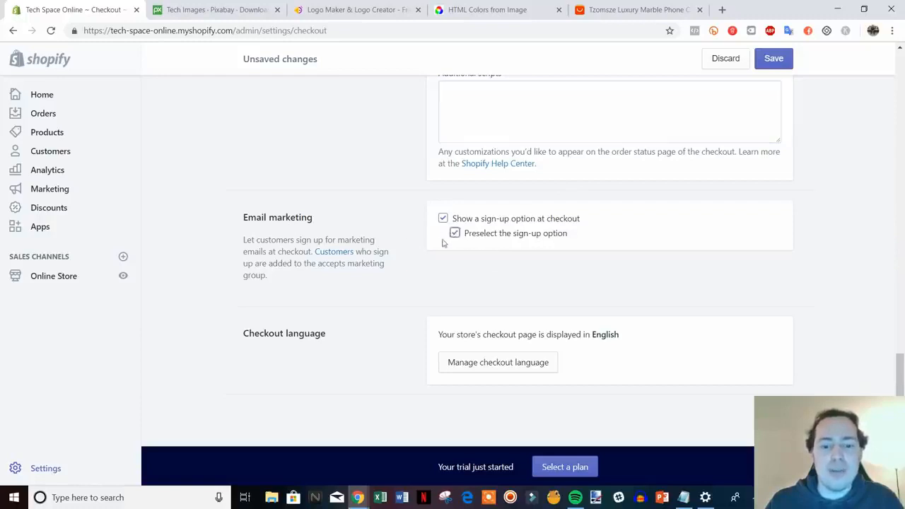
{"action": "left_click", "coordinate": [774, 58]}
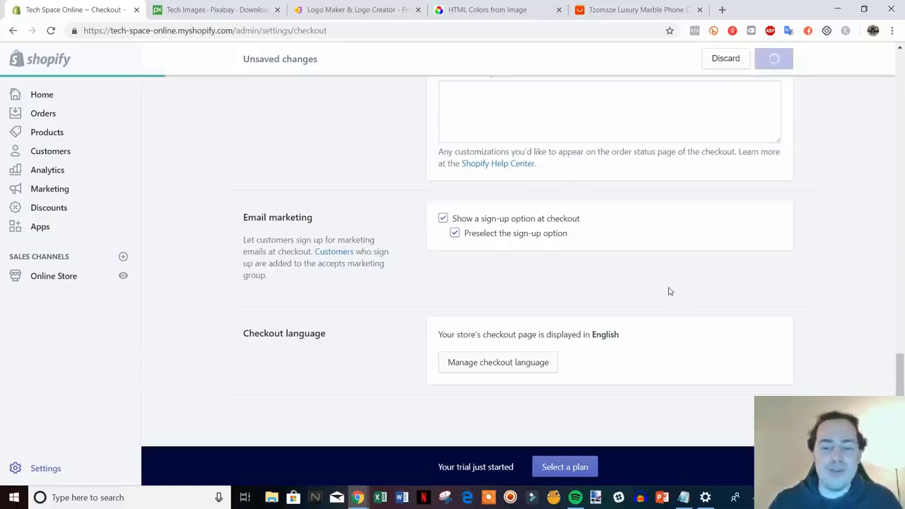
Step: Go to the Shipping settings and review the shipping origin and the domestic and rest-of-world shipping zones
{"action": "scroll", "coordinate": [754, 321], "scroll_direction": "up", "scroll_amount": 1}
{"action": "scroll", "coordinate": [755, 321], "scroll_direction": "up", "scroll_amount": 15}
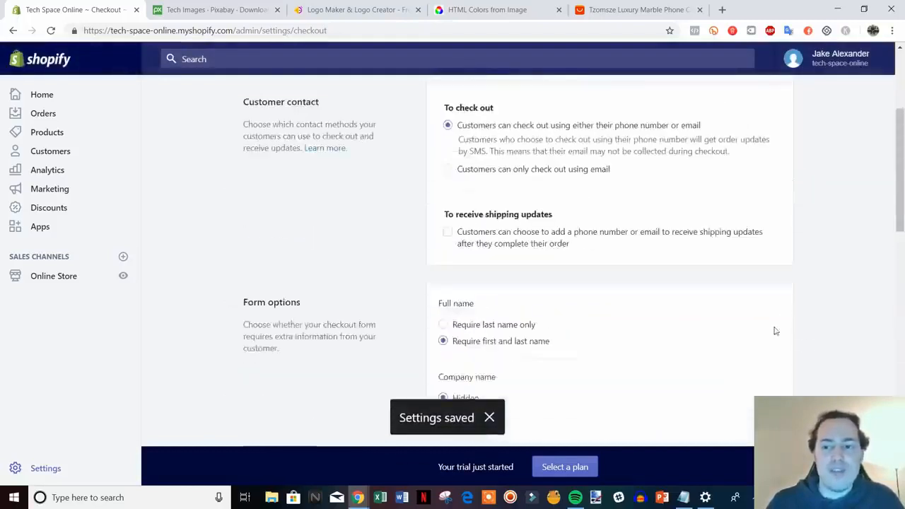
{"action": "left_click", "coordinate": [265, 98]}
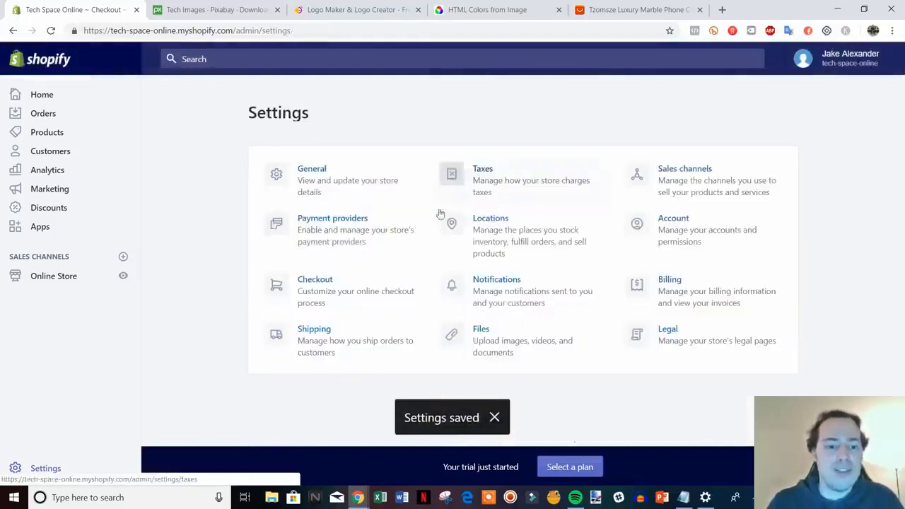
{"action": "left_click", "coordinate": [338, 341]}
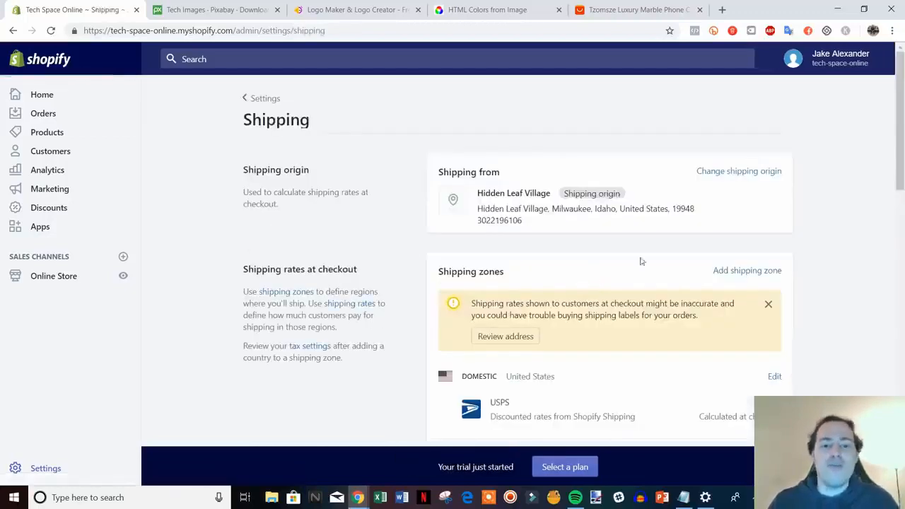
{"action": "scroll", "coordinate": [854, 233], "scroll_direction": "down", "scroll_amount": 3}
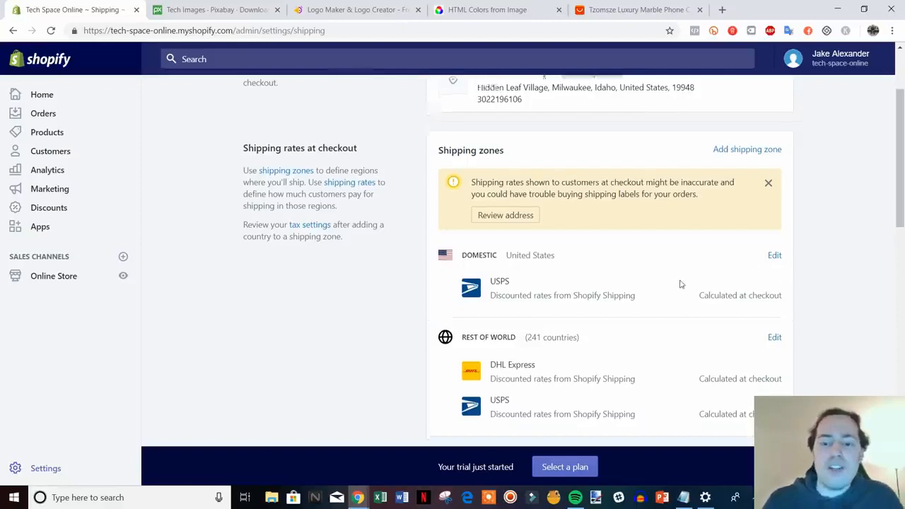
Step: Open the Domestic shipping zone for editing and review its countries and its price based, weight based and calculated rates
{"action": "scroll", "coordinate": [672, 280], "scroll_direction": "down", "scroll_amount": 1}
{"action": "scroll", "coordinate": [564, 249], "scroll_direction": "up", "scroll_amount": 1}
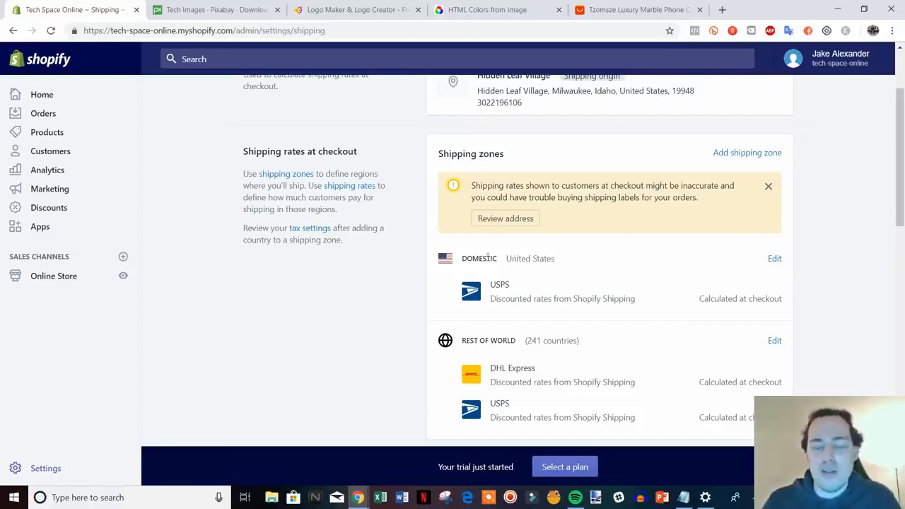
{"action": "scroll", "coordinate": [569, 309], "scroll_direction": "down", "scroll_amount": 1}
{"action": "scroll", "coordinate": [542, 307], "scroll_direction": "up", "scroll_amount": 1}
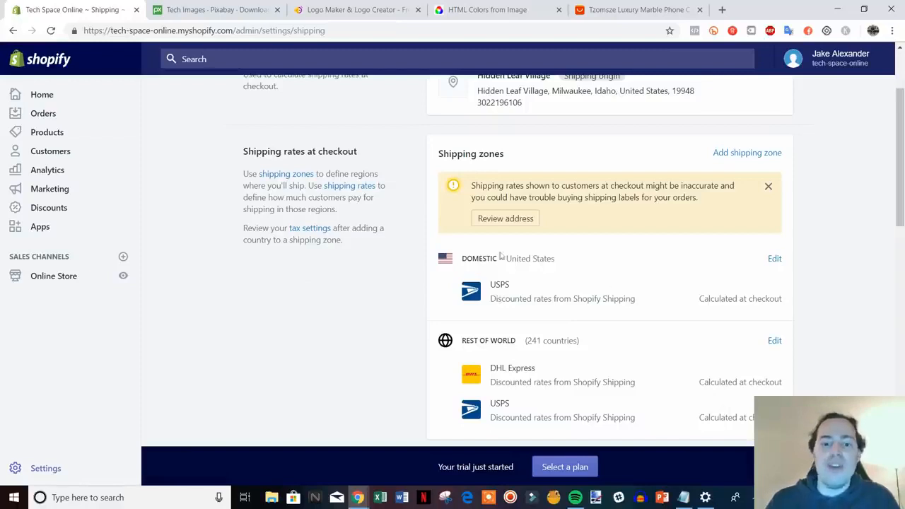
{"action": "left_click", "coordinate": [773, 259]}
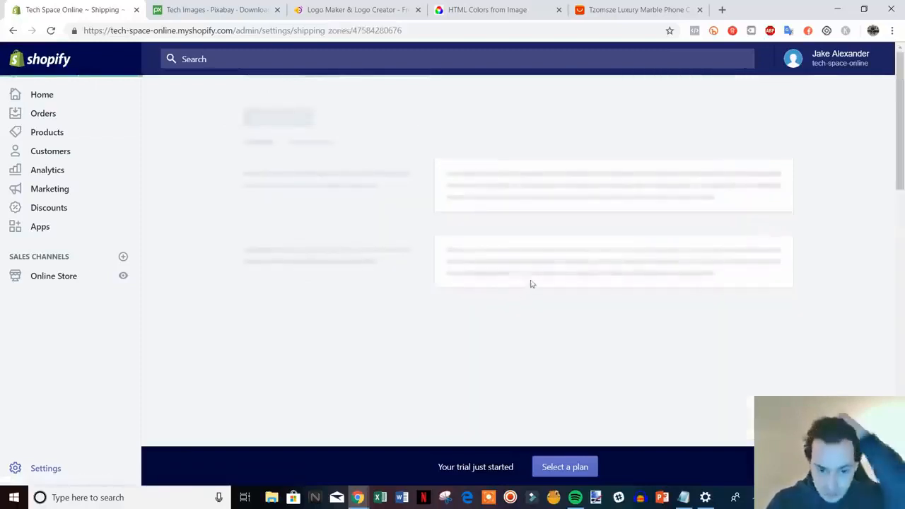
{"action": "scroll", "coordinate": [722, 322], "scroll_direction": "down", "scroll_amount": 1}
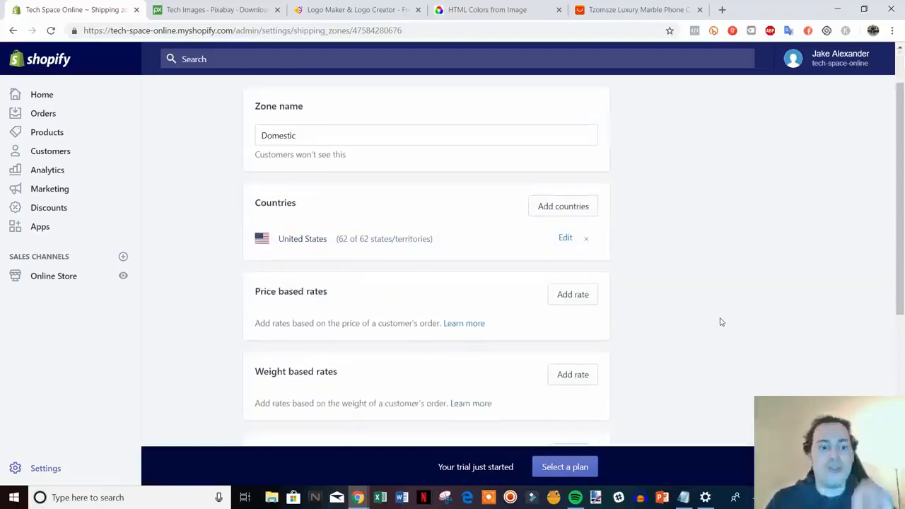
{"action": "scroll", "coordinate": [722, 322], "scroll_direction": "down", "scroll_amount": 2}
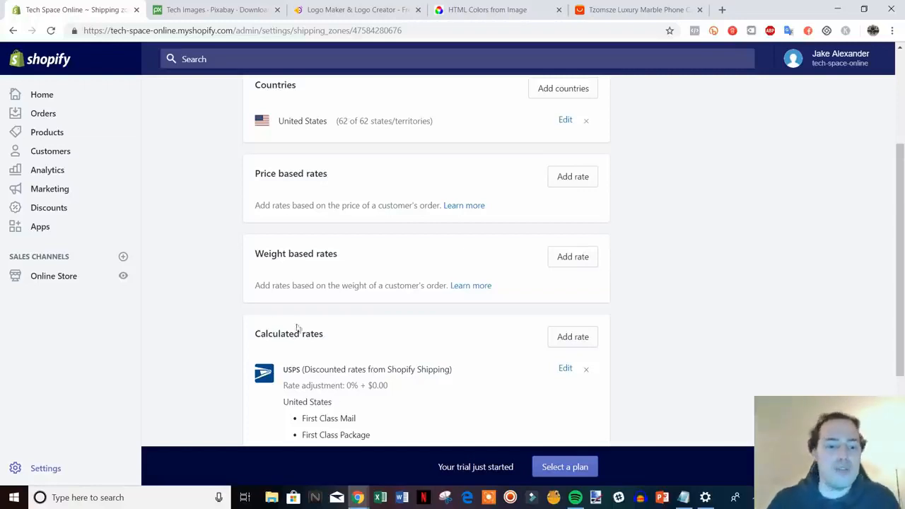
{"action": "scroll", "coordinate": [637, 319], "scroll_direction": "down", "scroll_amount": 1}
{"action": "scroll", "coordinate": [637, 320], "scroll_direction": "up", "scroll_amount": 2}
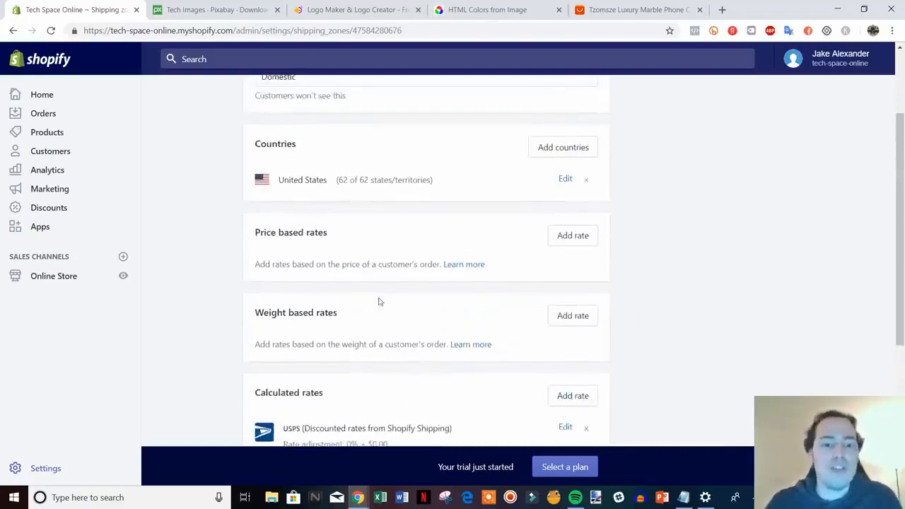
{"action": "scroll", "coordinate": [396, 312], "scroll_direction": "up", "scroll_amount": 1}
{"action": "scroll", "coordinate": [389, 304], "scroll_direction": "up", "scroll_amount": 1}
{"action": "scroll", "coordinate": [368, 308], "scroll_direction": "down", "scroll_amount": 1}
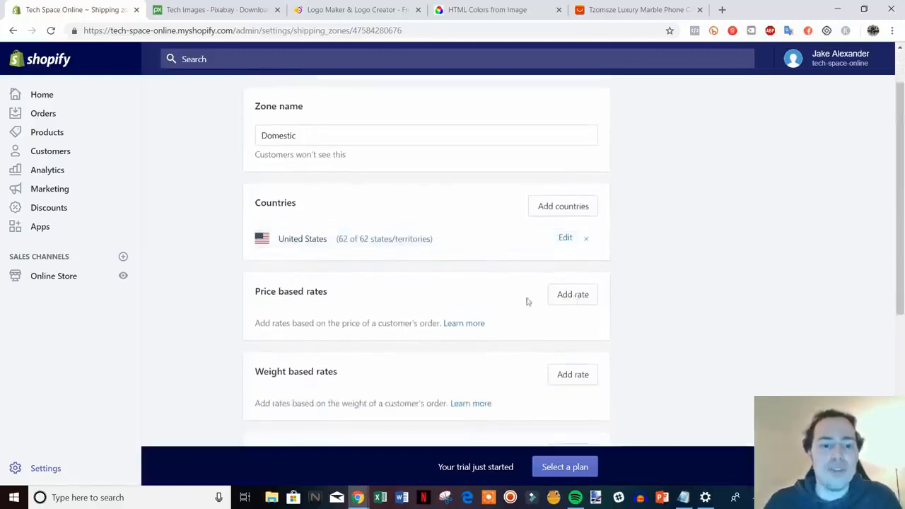
Step: Start a new price based rate for the Domestic zone and name it "Free Shipping"
{"action": "left_click", "coordinate": [584, 297]}
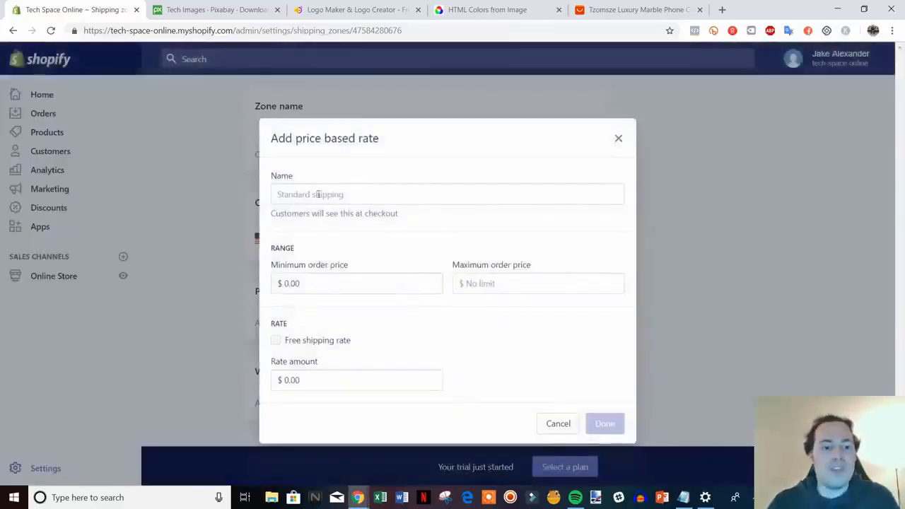
{"action": "left_click", "coordinate": [376, 200]}
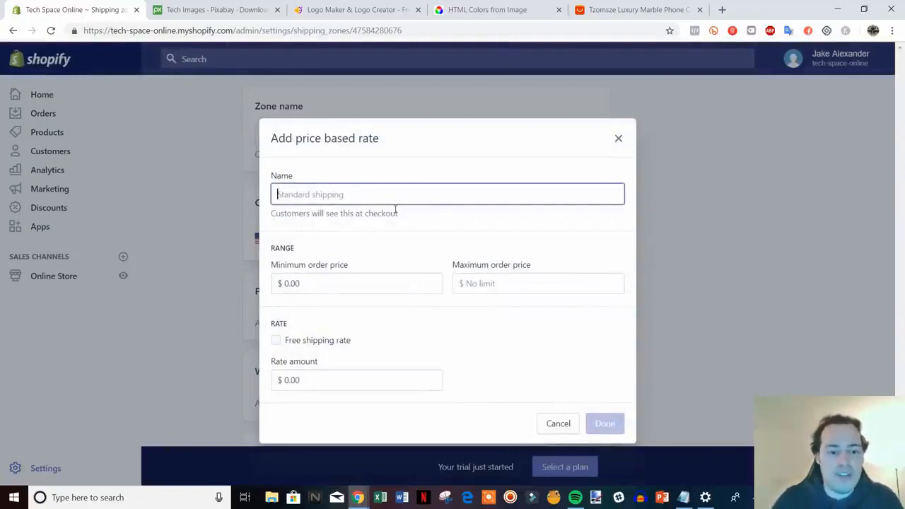
{"action": "type", "text": "Free Shipping"}
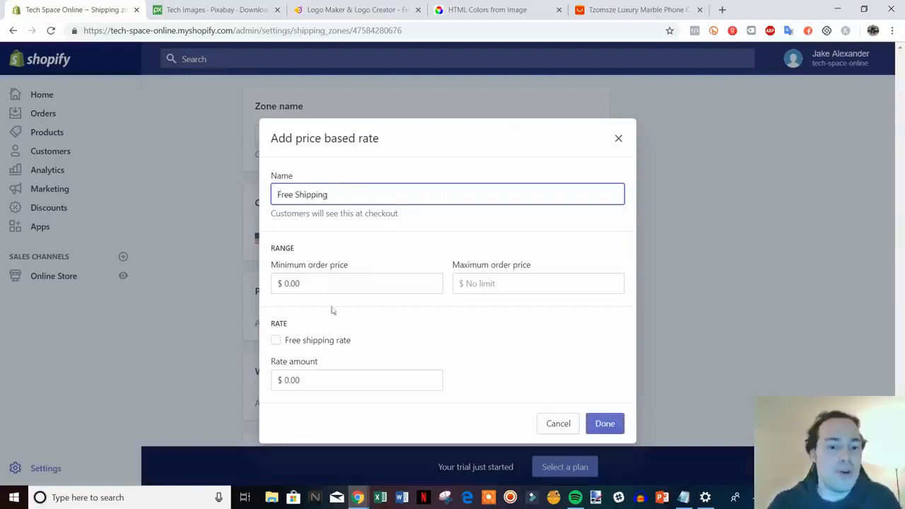
Step: Try the free shipping rate with a minimum order price of $50.00, and reset the minimum to $0.00
{"action": "left_click", "coordinate": [276, 341]}
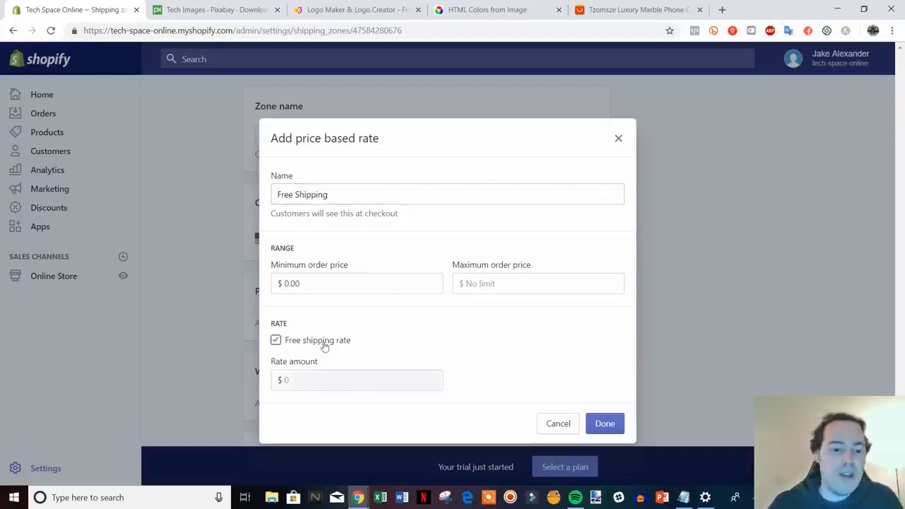
{"action": "left_click", "coordinate": [276, 340]}
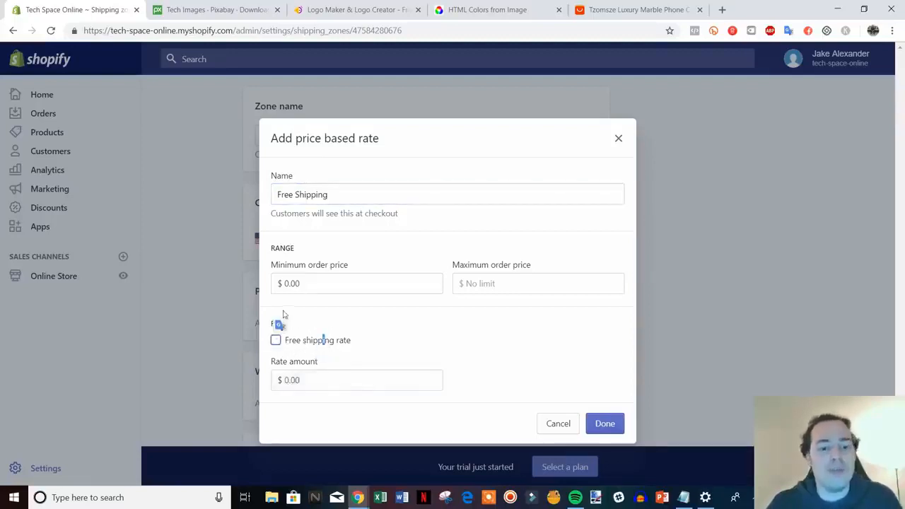
{"action": "left_click_drag", "start_coordinate": [294, 196], "coordinate": [277, 196]}
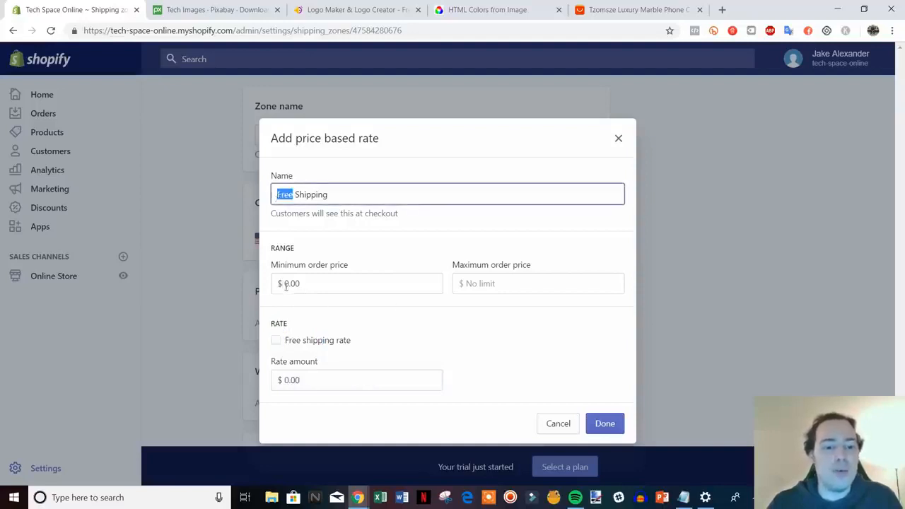
{"action": "left_click_drag", "start_coordinate": [286, 285], "coordinate": [310, 285]}
{"action": "type", "text": "50"}
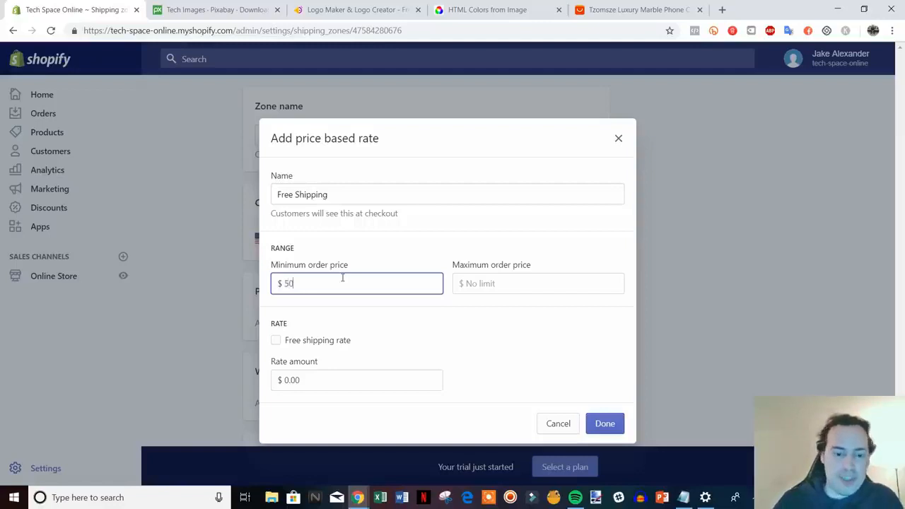
{"action": "left_click", "coordinate": [525, 305]}
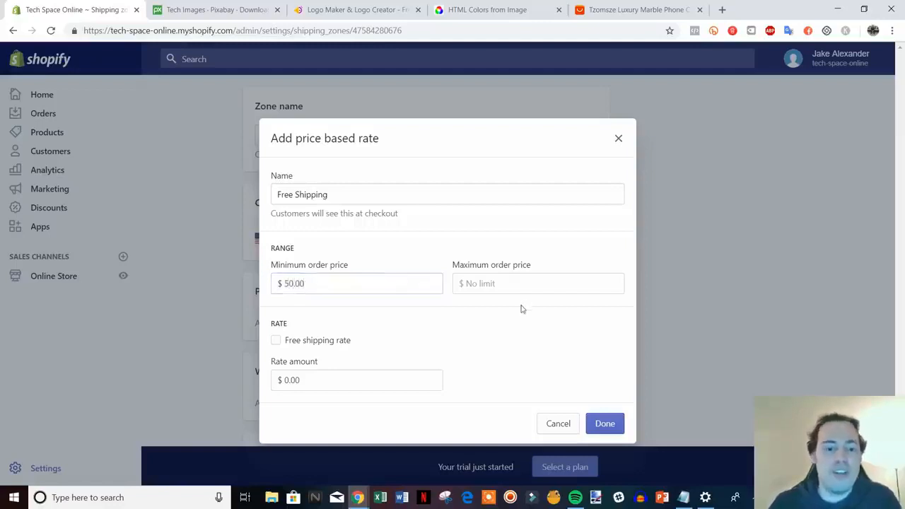
{"action": "left_click", "coordinate": [478, 285]}
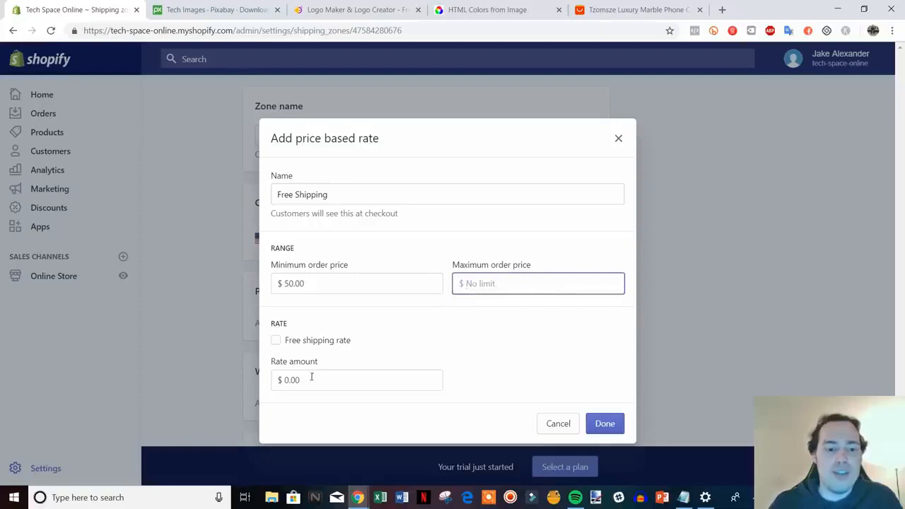
{"action": "left_click", "coordinate": [276, 341]}
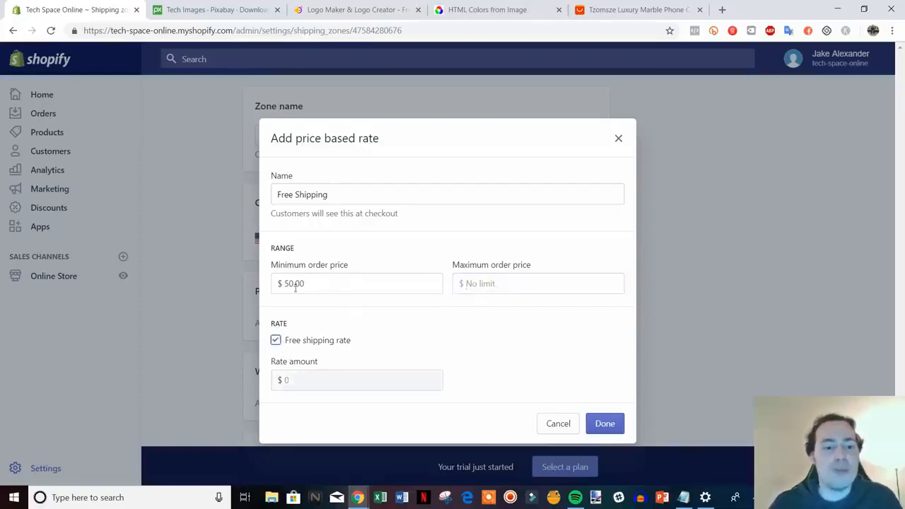
{"action": "left_click", "coordinate": [275, 340]}
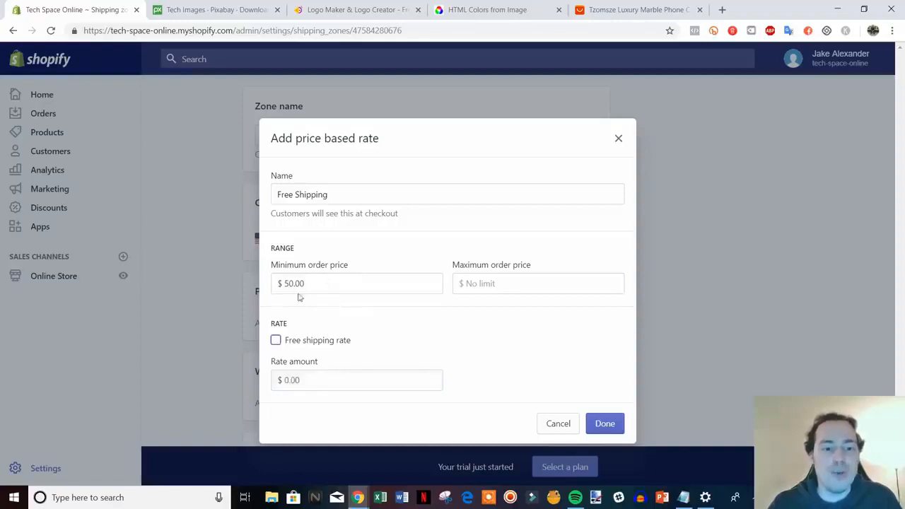
{"action": "left_click_drag", "start_coordinate": [307, 285], "coordinate": [283, 284]}
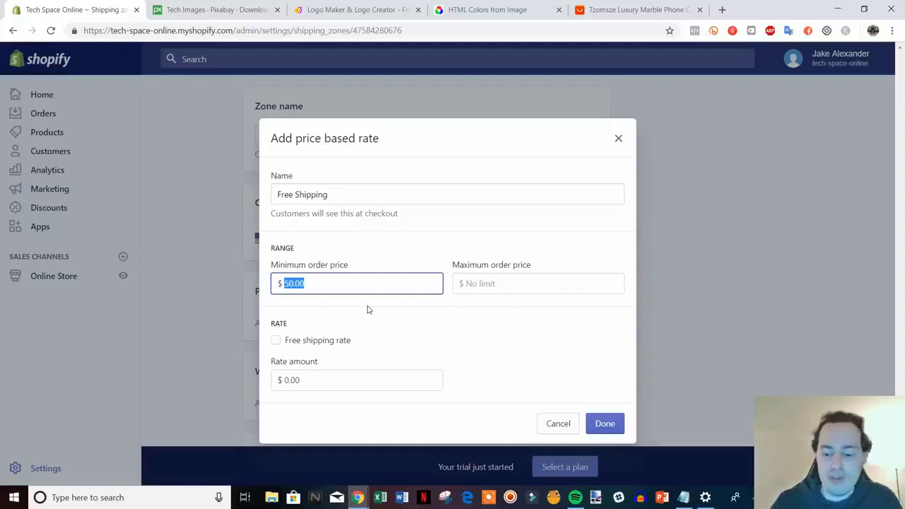
{"action": "type", "text": "0"}
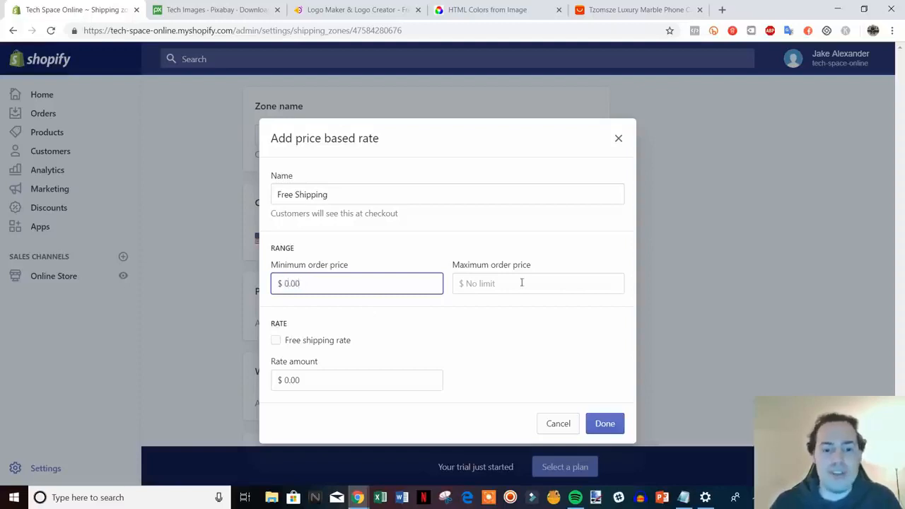
Step: Try a maximum order price of $50.00 with a $5.00 rate amount, and reset the rate amount to $0.00
{"action": "left_click", "coordinate": [524, 283]}
{"action": "type", "text": "50.0"}
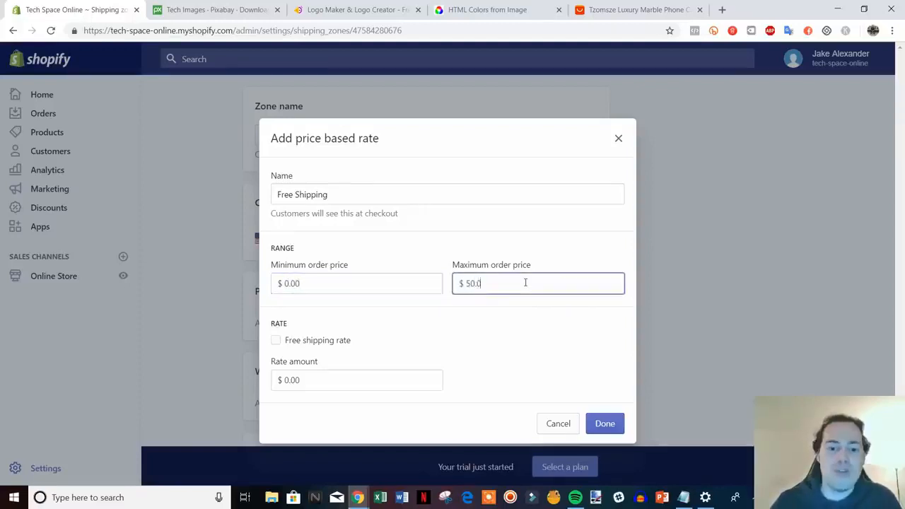
{"action": "left_click_drag", "start_coordinate": [321, 380], "coordinate": [283, 390]}
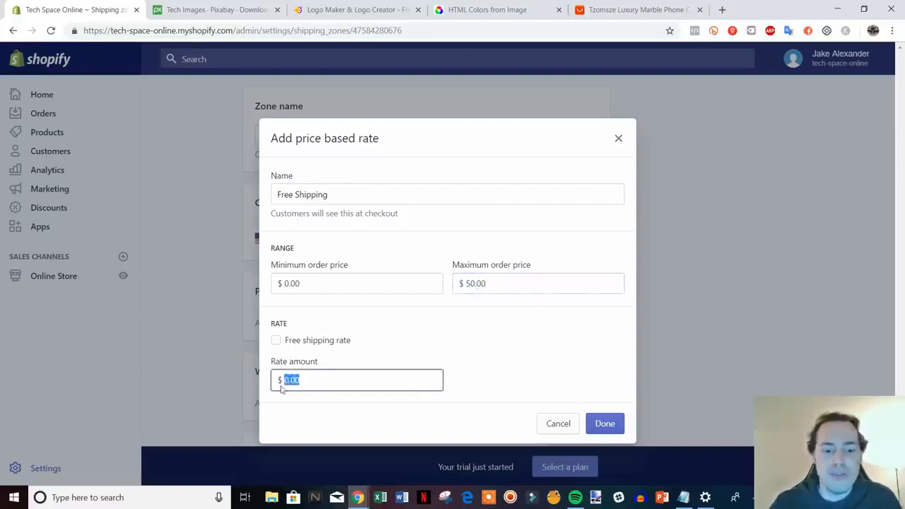
{"action": "type", "text": "5"}
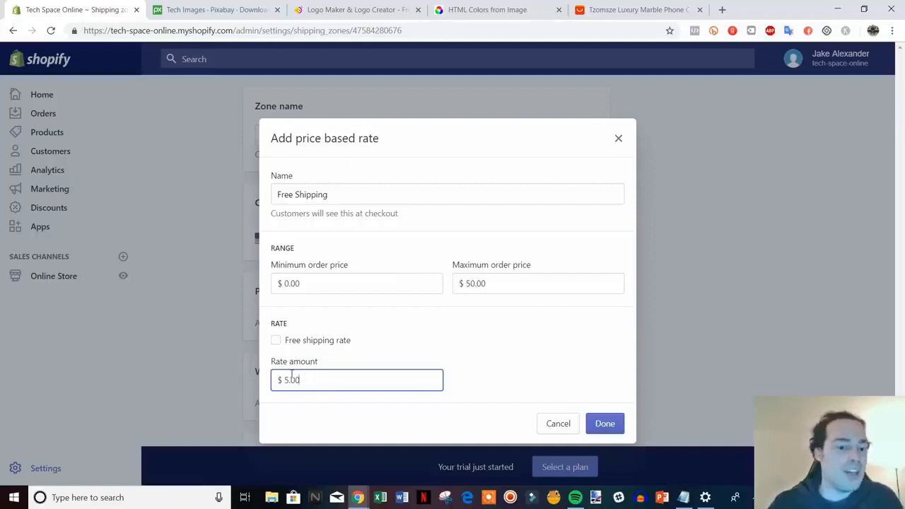
{"action": "left_click_drag", "start_coordinate": [280, 380], "coordinate": [365, 386]}
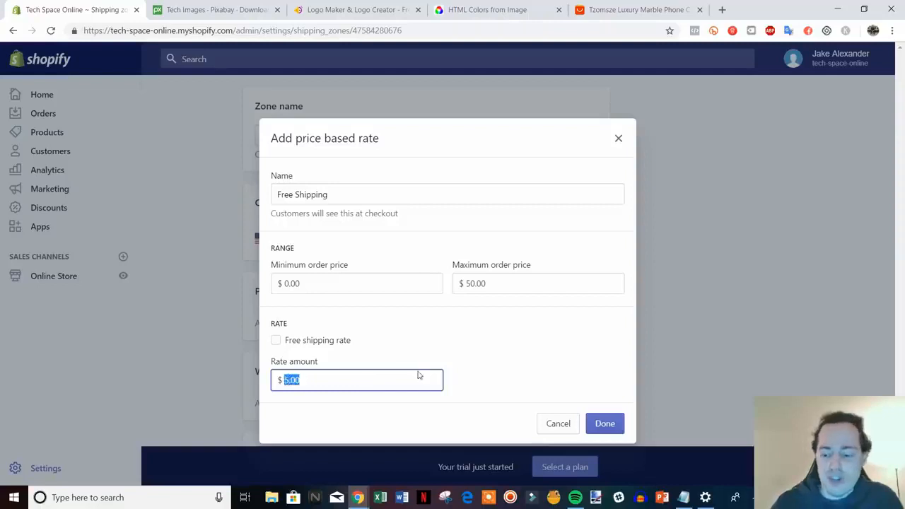
{"action": "type", "text": "0"}
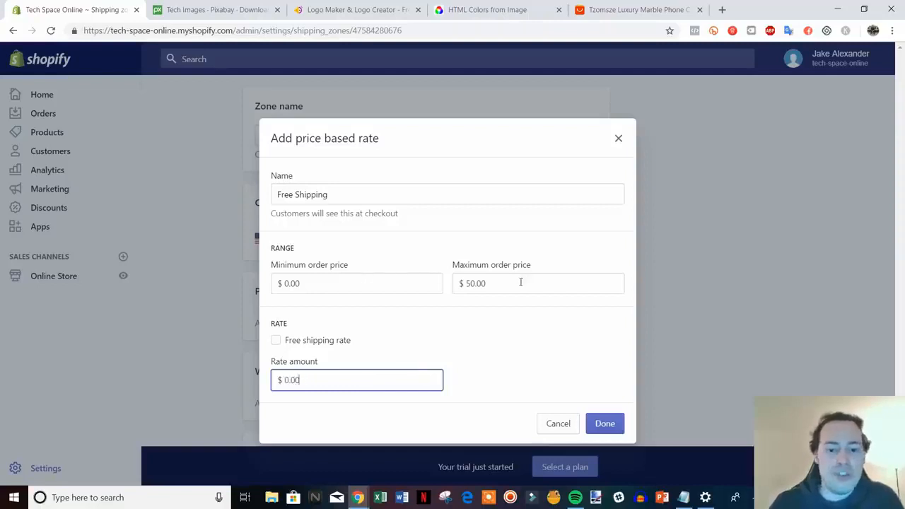
Step: Clear the maximum order price, enable the free shipping rate and confirm the price based rate
{"action": "left_click_drag", "start_coordinate": [521, 282], "coordinate": [406, 271]}
{"action": "key", "text": "BackSpace"}
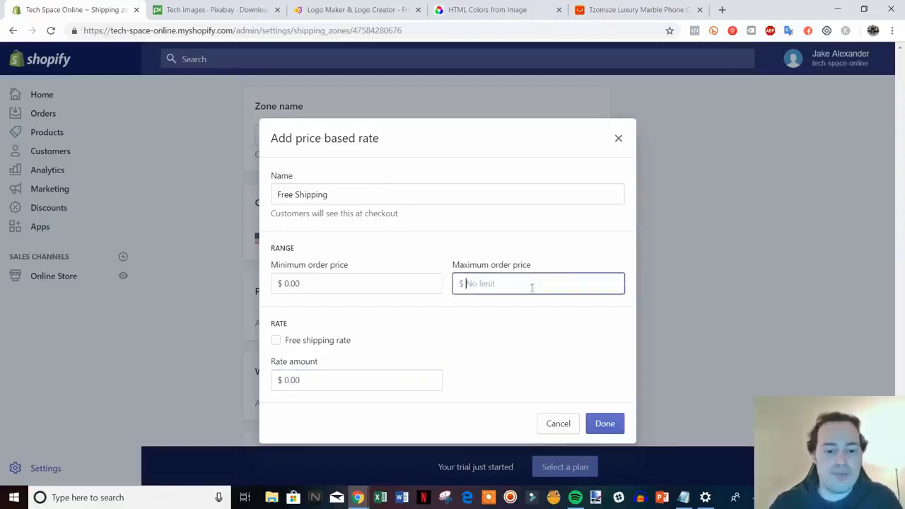
{"action": "left_click", "coordinate": [329, 342]}
{"action": "left_click", "coordinate": [612, 424]}
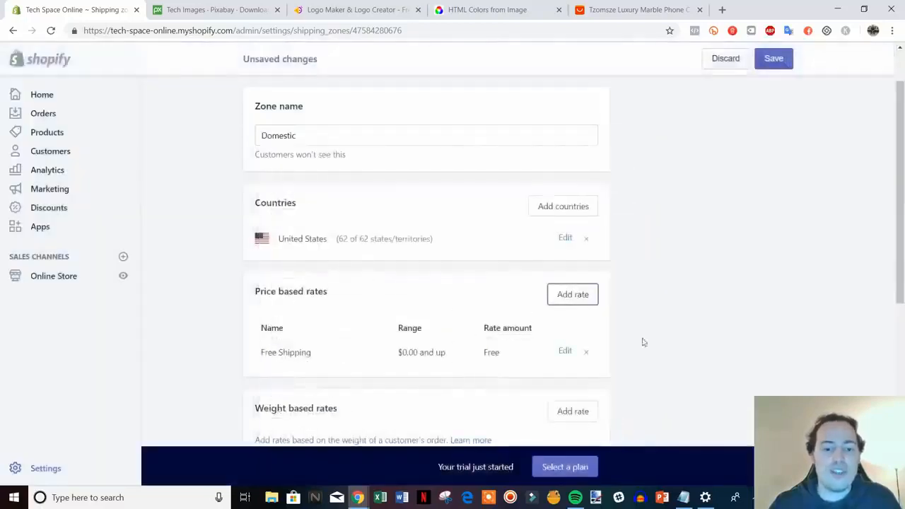
Step: Remove the USPS calculated rate from the Domestic shipping zone
{"action": "scroll", "coordinate": [709, 285], "scroll_direction": "down", "scroll_amount": 3}
{"action": "scroll", "coordinate": [657, 256], "scroll_direction": "up", "scroll_amount": 2}
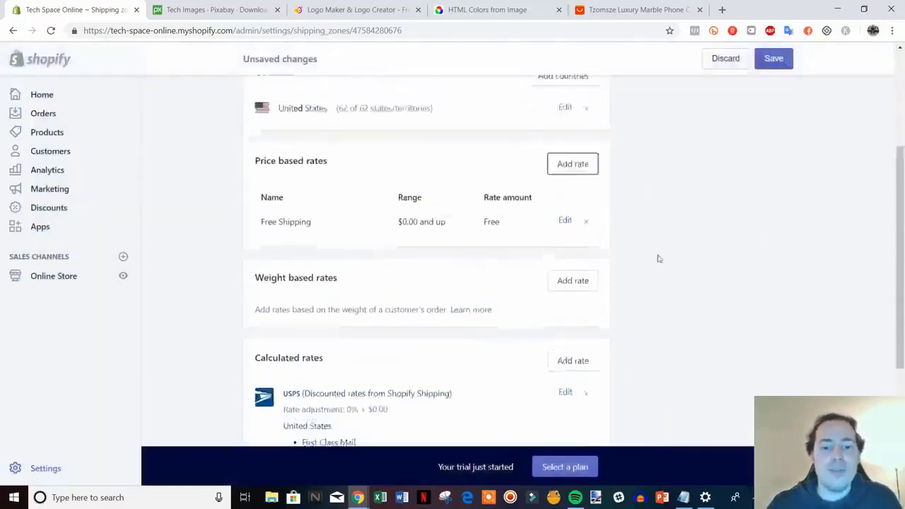
{"action": "scroll", "coordinate": [602, 261], "scroll_direction": "down", "scroll_amount": 3}
{"action": "scroll", "coordinate": [734, 267], "scroll_direction": "up", "scroll_amount": 2}
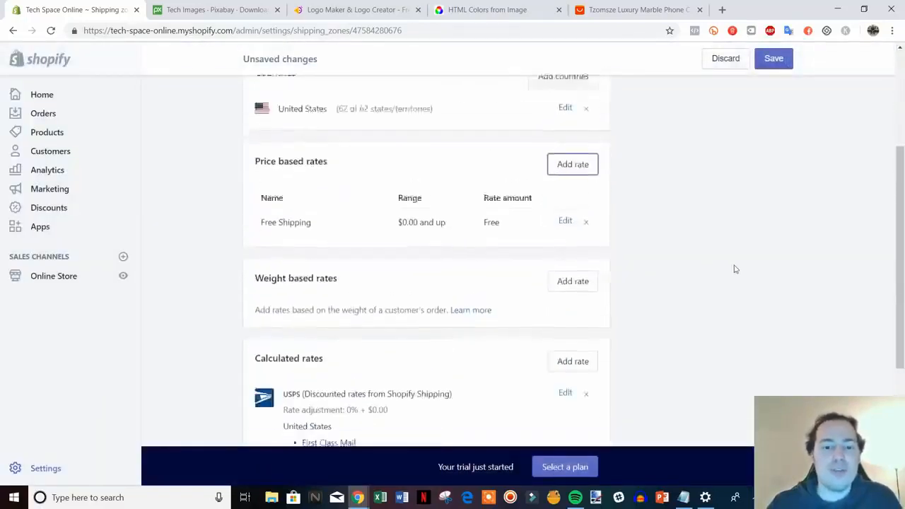
{"action": "scroll", "coordinate": [813, 280], "scroll_direction": "down", "scroll_amount": 4}
{"action": "scroll", "coordinate": [596, 275], "scroll_direction": "up", "scroll_amount": 3}
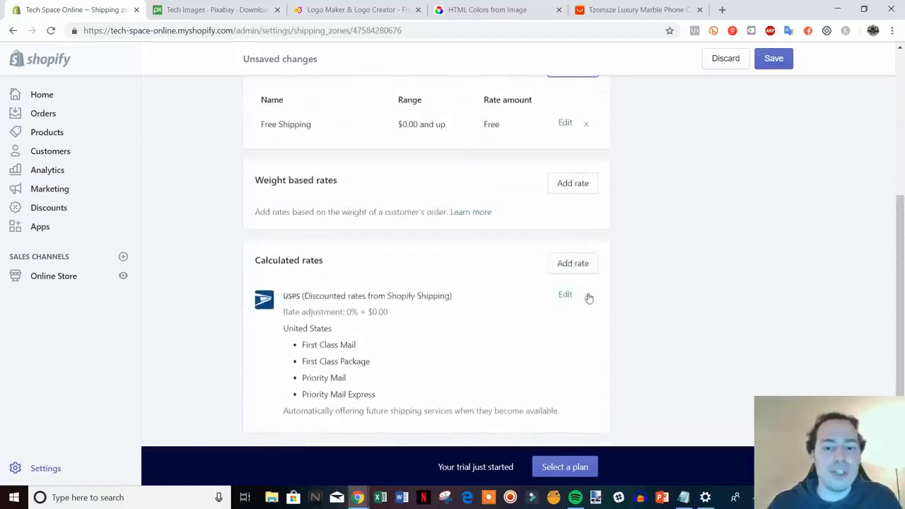
{"action": "left_click", "coordinate": [586, 296]}
{"action": "scroll", "coordinate": [443, 244], "scroll_direction": "up", "scroll_amount": 4}
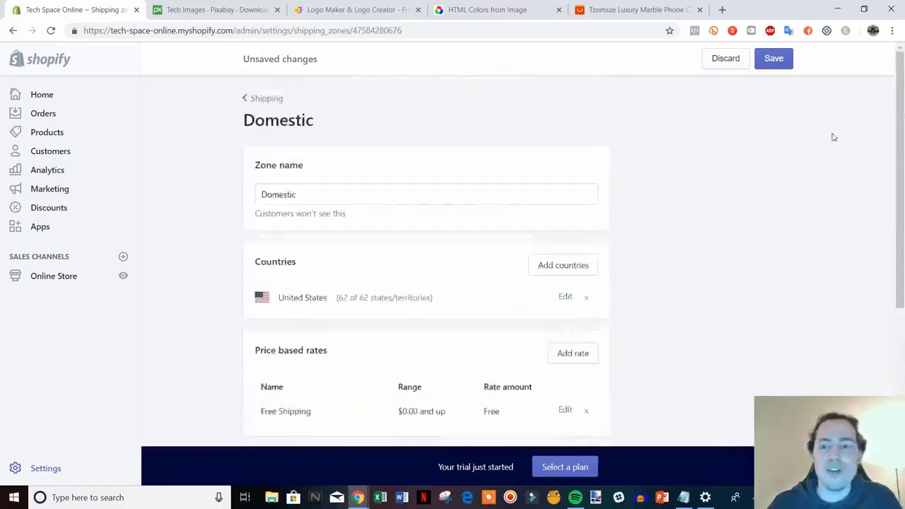
Step: Save the Domestic shipping zone and return to the Shipping settings
{"action": "key", "text": "ctrl+s"}
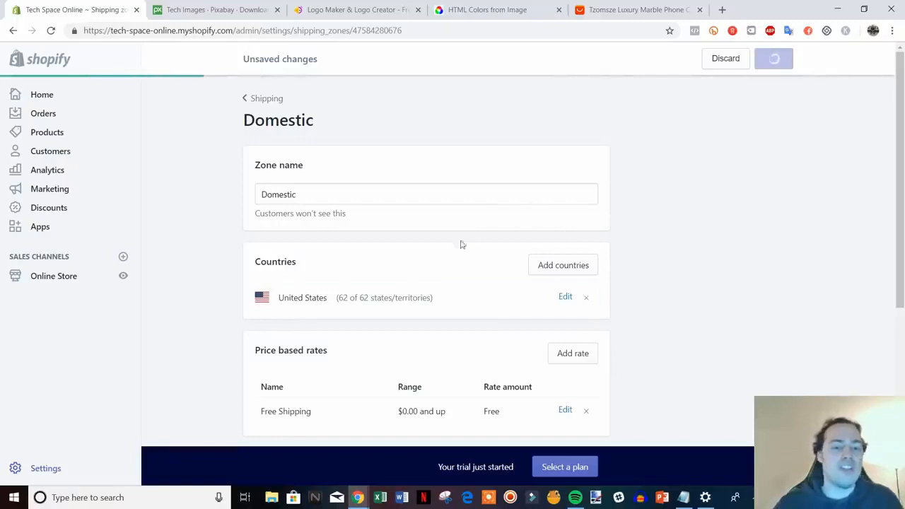
{"action": "scroll", "coordinate": [524, 246], "scroll_direction": "down", "scroll_amount": 1}
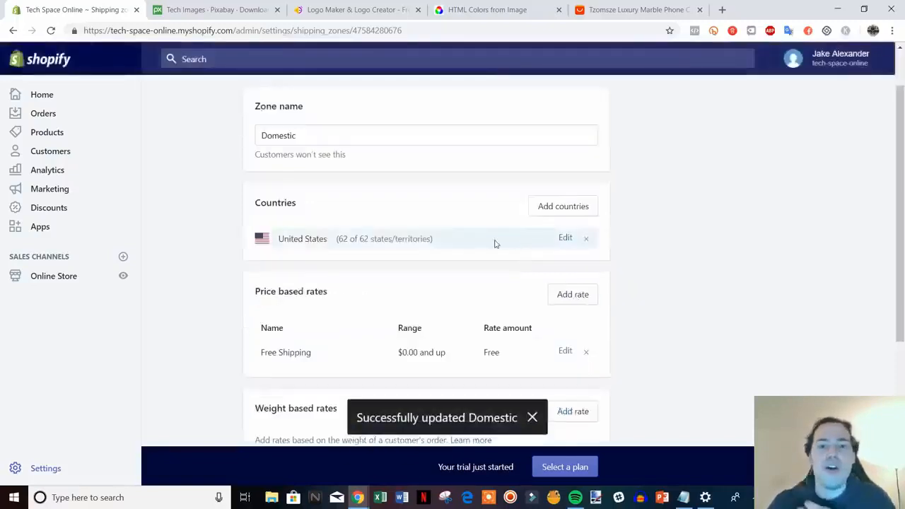
{"action": "scroll", "coordinate": [329, 212], "scroll_direction": "up", "scroll_amount": 1}
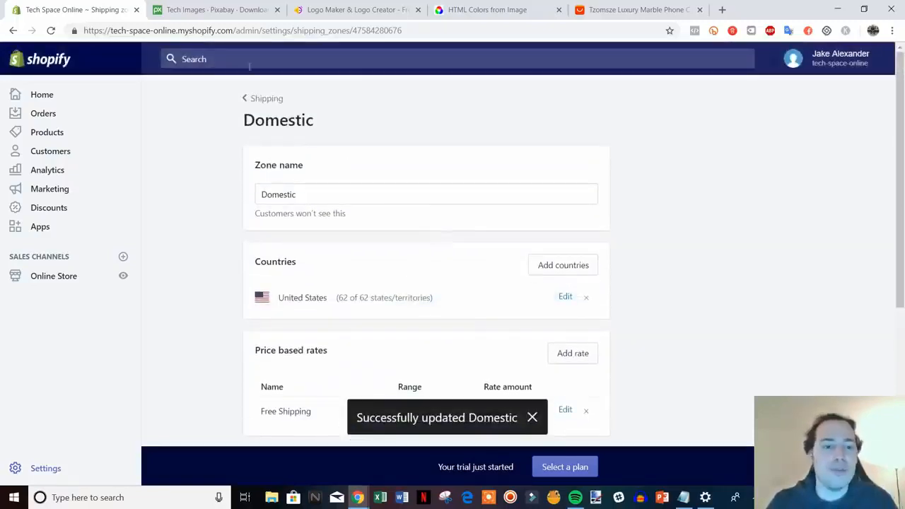
{"action": "left_click", "coordinate": [269, 105]}
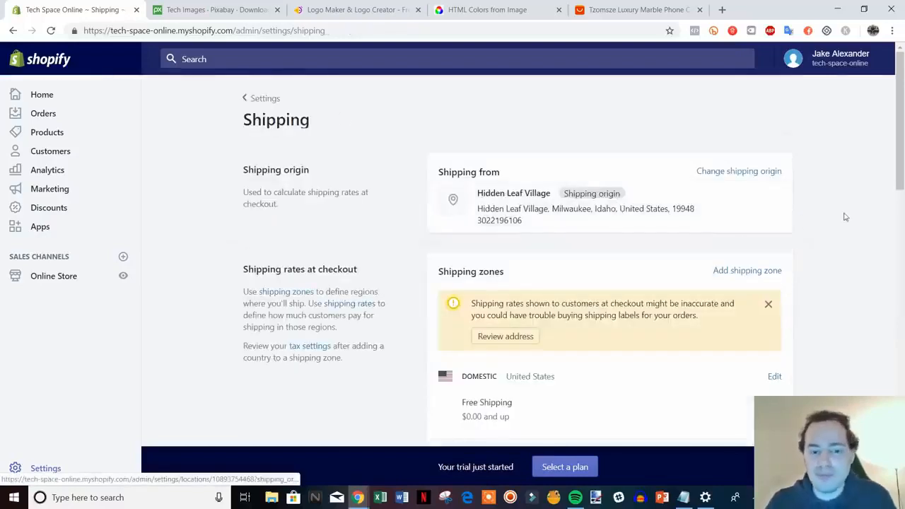
Step: Look over the remaining Shipping settings, including packages and additional shipping methods, and return to the Settings overview
{"action": "scroll", "coordinate": [882, 191], "scroll_direction": "down", "scroll_amount": 6}
{"action": "scroll", "coordinate": [882, 191], "scroll_direction": "down", "scroll_amount": 5}
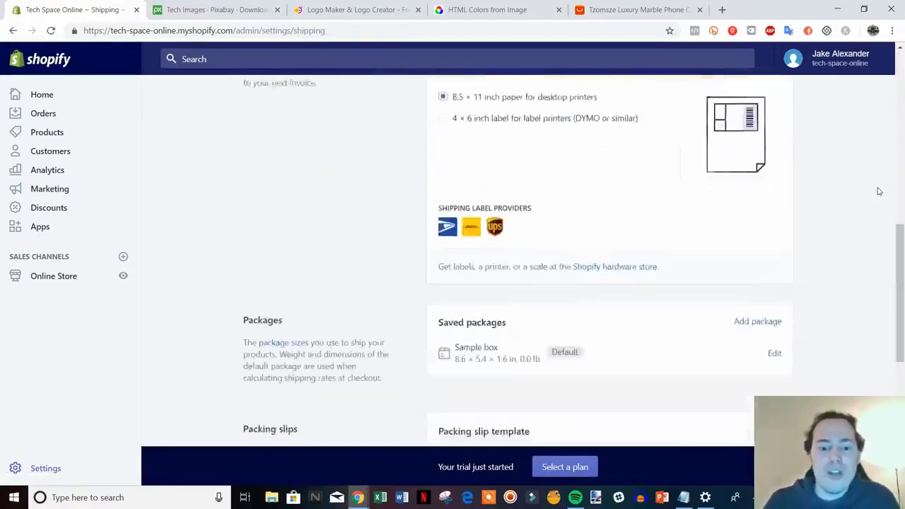
{"action": "scroll", "coordinate": [902, 385], "scroll_direction": "down", "scroll_amount": 3}
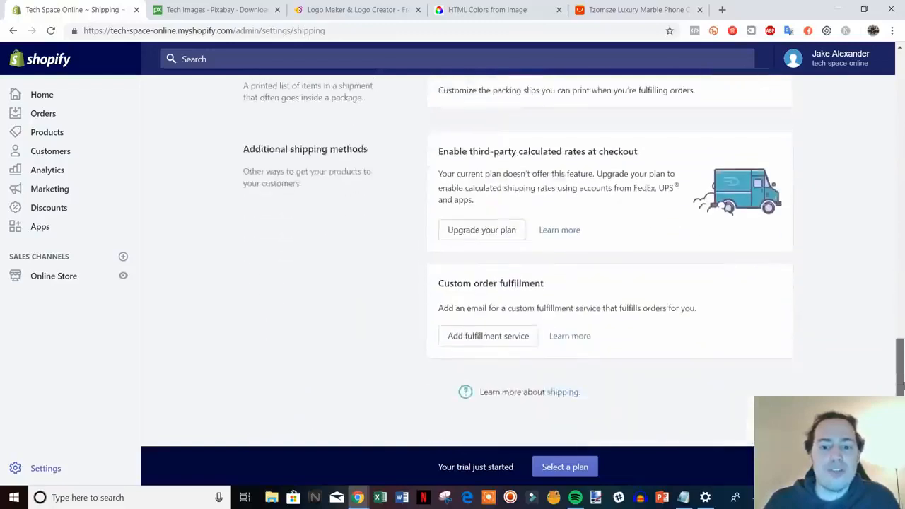
{"action": "scroll", "coordinate": [726, 363], "scroll_direction": "up", "scroll_amount": 13}
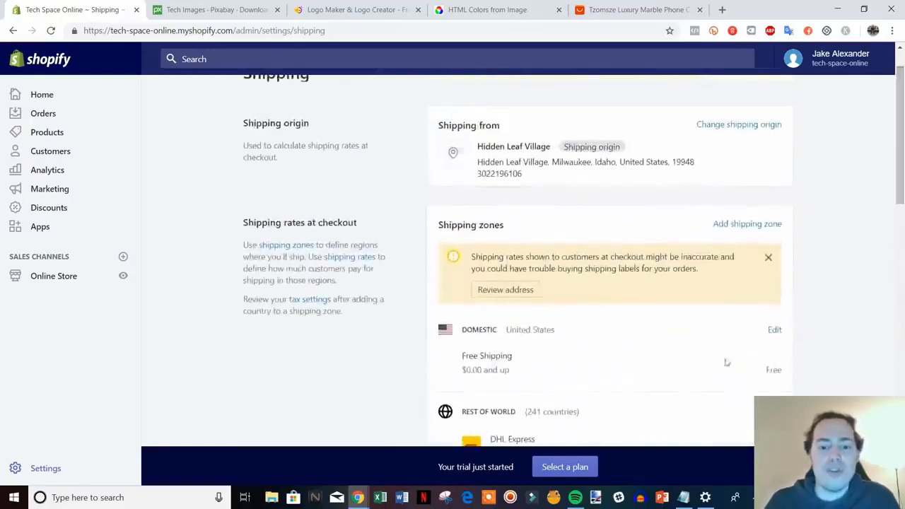
{"action": "scroll", "coordinate": [398, 269], "scroll_direction": "up", "scroll_amount": 1}
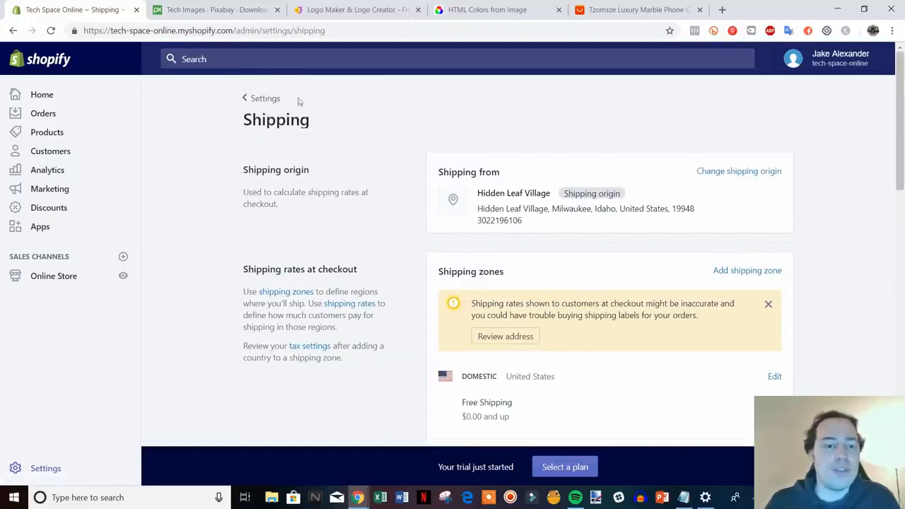
{"action": "left_click", "coordinate": [259, 98]}
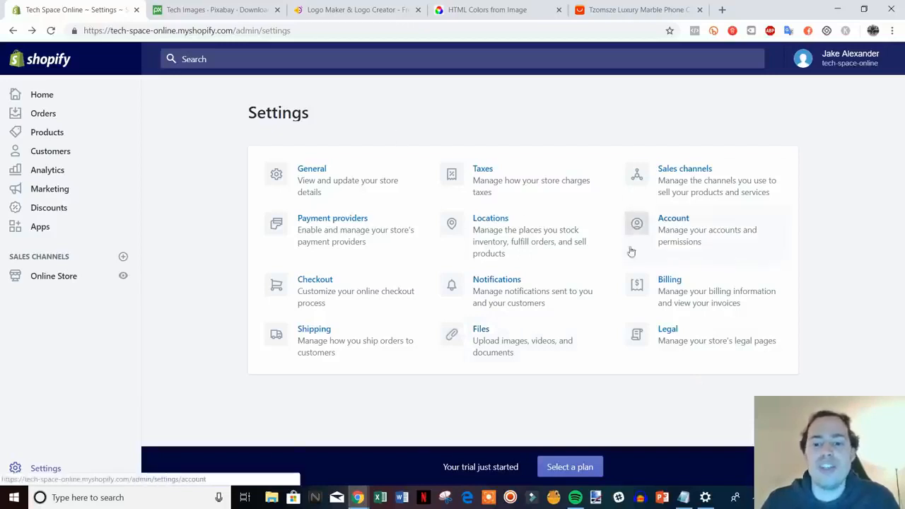
Step: Open the Account settings, inspect the individual permissions offered for a new staff account, and leave without sending an invite
{"action": "left_click", "coordinate": [743, 228]}
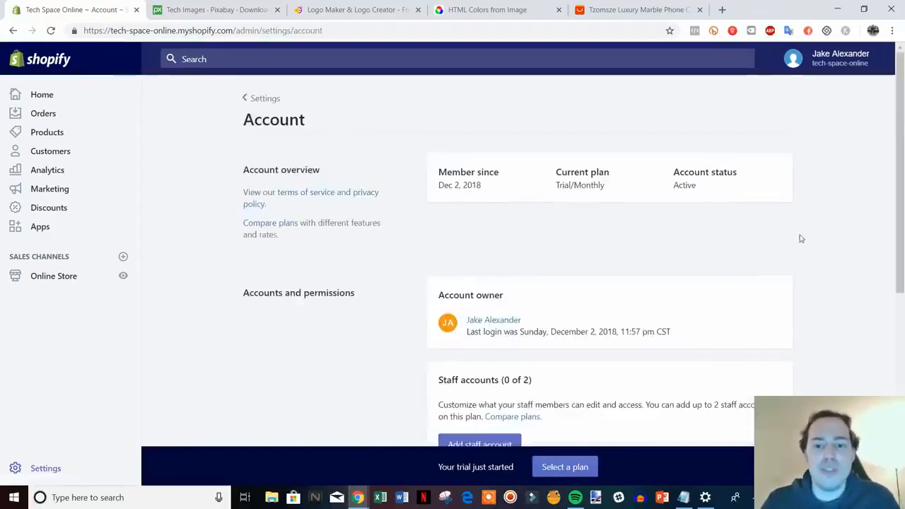
{"action": "scroll", "coordinate": [797, 234], "scroll_direction": "down", "scroll_amount": 2}
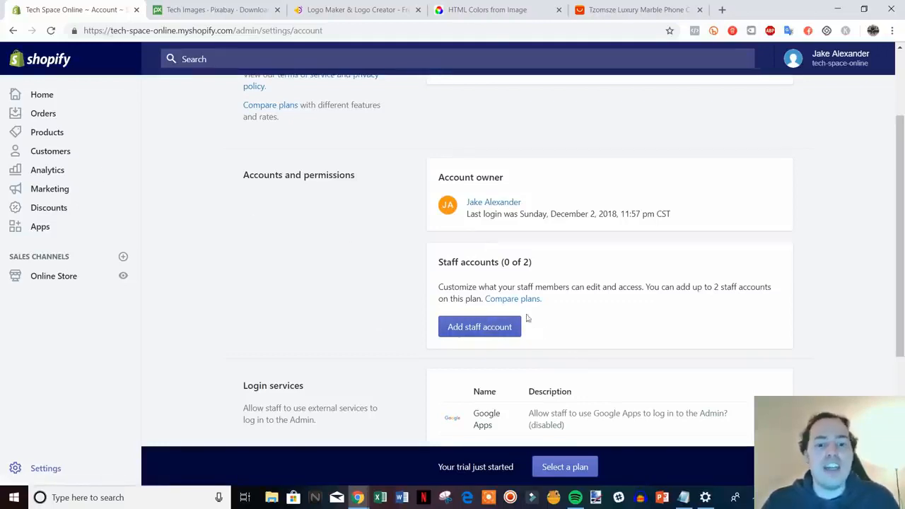
{"action": "left_click", "coordinate": [479, 329]}
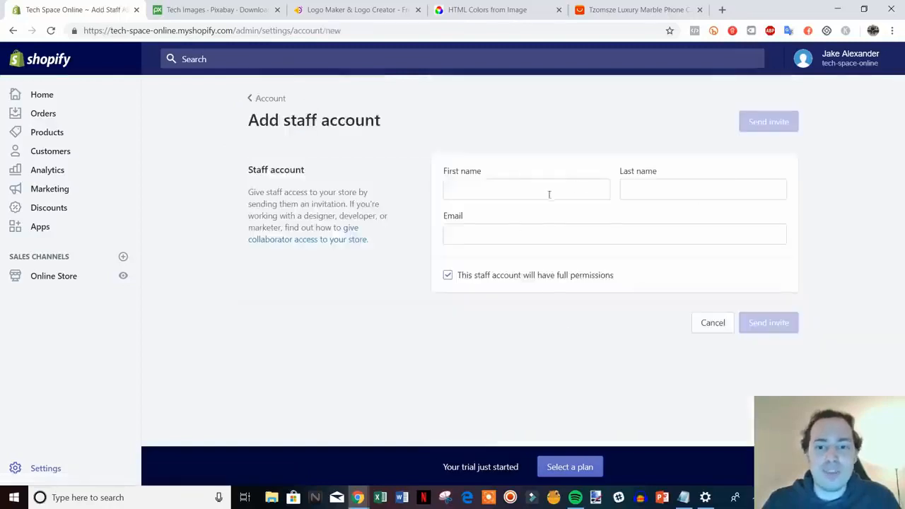
{"action": "left_click", "coordinate": [506, 277]}
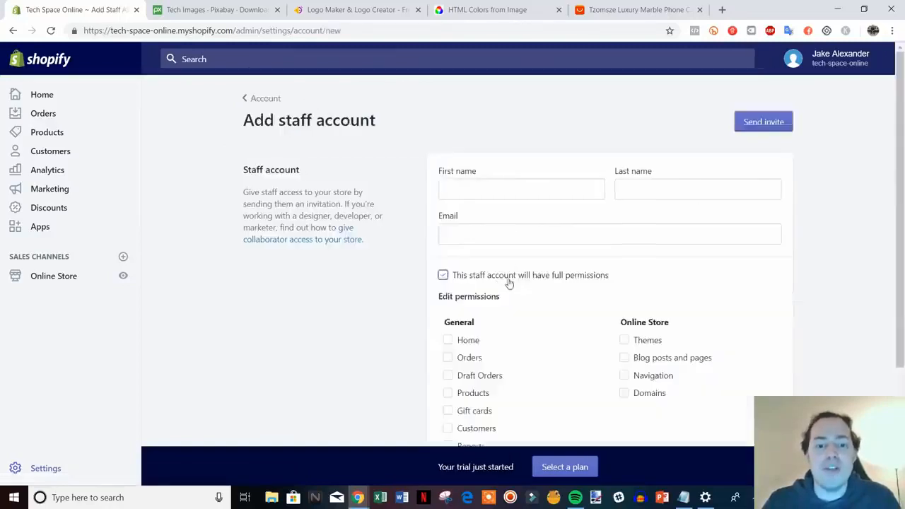
{"action": "scroll", "coordinate": [570, 368], "scroll_direction": "down", "scroll_amount": 2}
{"action": "scroll", "coordinate": [552, 324], "scroll_direction": "up", "scroll_amount": 2}
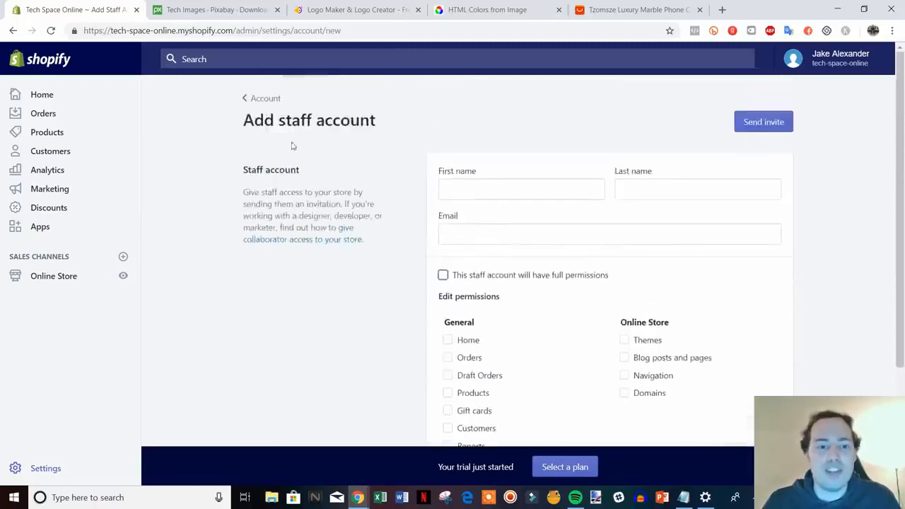
{"action": "left_click", "coordinate": [250, 96]}
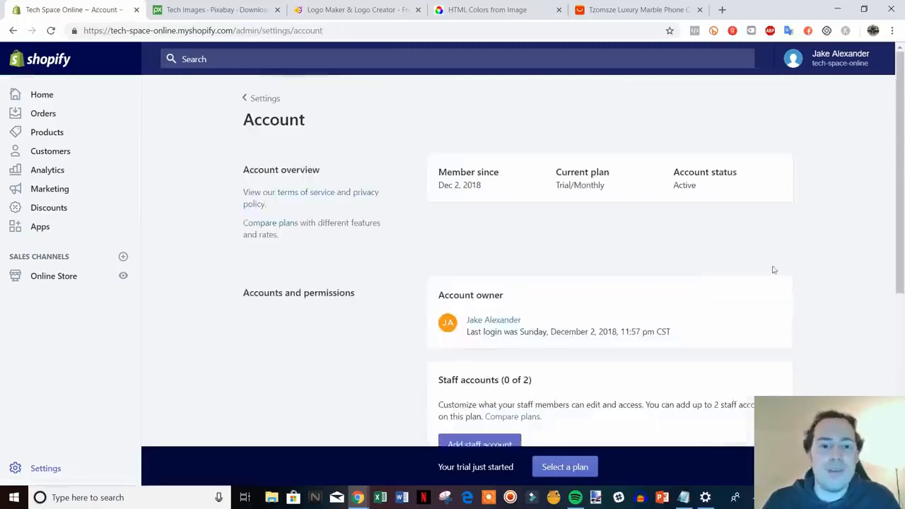
Step: Review the login services and store status options of the account and return to the Settings overview
{"action": "scroll", "coordinate": [772, 269], "scroll_direction": "down", "scroll_amount": 5}
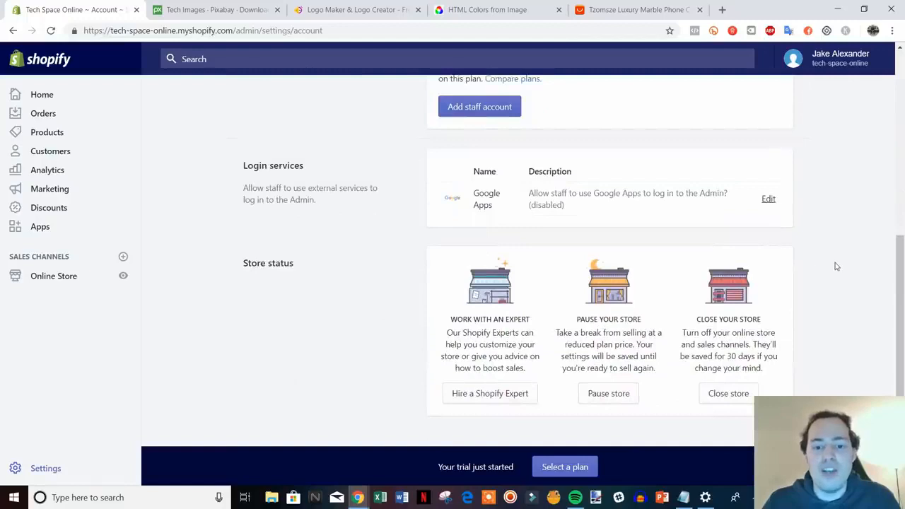
{"action": "scroll", "coordinate": [842, 266], "scroll_direction": "up", "scroll_amount": 5}
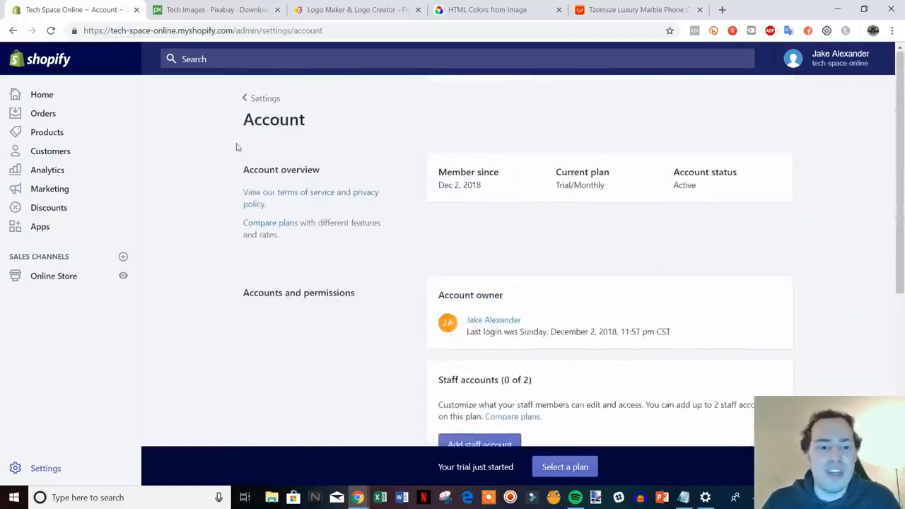
{"action": "left_click", "coordinate": [263, 98]}
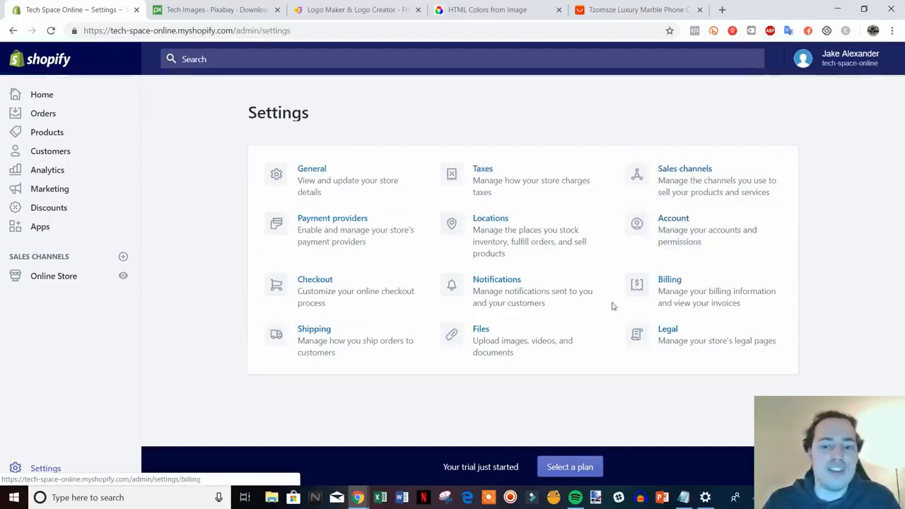
Step: Open the Legal settings and create the refund policy from the template
{"action": "left_click", "coordinate": [704, 342]}
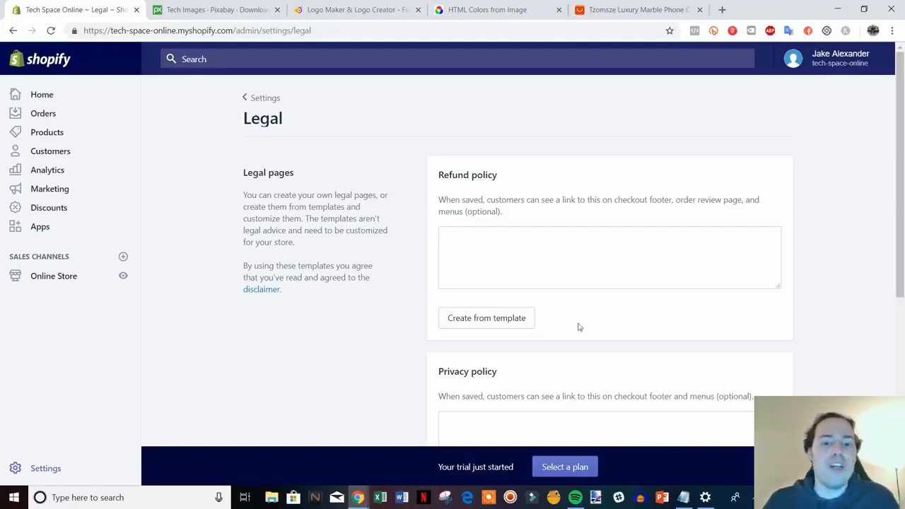
{"action": "scroll", "coordinate": [683, 345], "scroll_direction": "down", "scroll_amount": 1}
{"action": "left_click", "coordinate": [509, 263]}
{"action": "scroll", "coordinate": [773, 319], "scroll_direction": "down", "scroll_amount": 2}
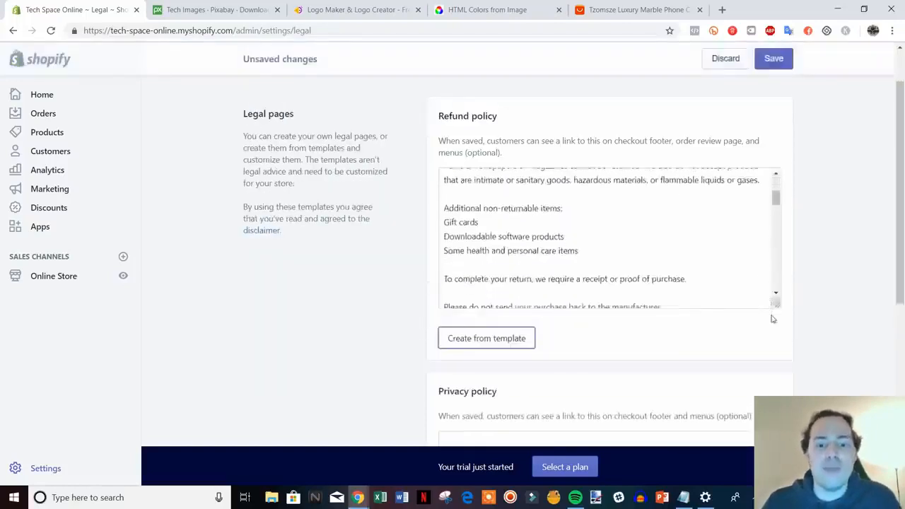
Step: Create the privacy policy and the terms of service from their templates
{"action": "scroll", "coordinate": [773, 319], "scroll_direction": "down", "scroll_amount": 3}
{"action": "left_click", "coordinate": [483, 346]}
{"action": "scroll", "coordinate": [798, 370], "scroll_direction": "down", "scroll_amount": 3}
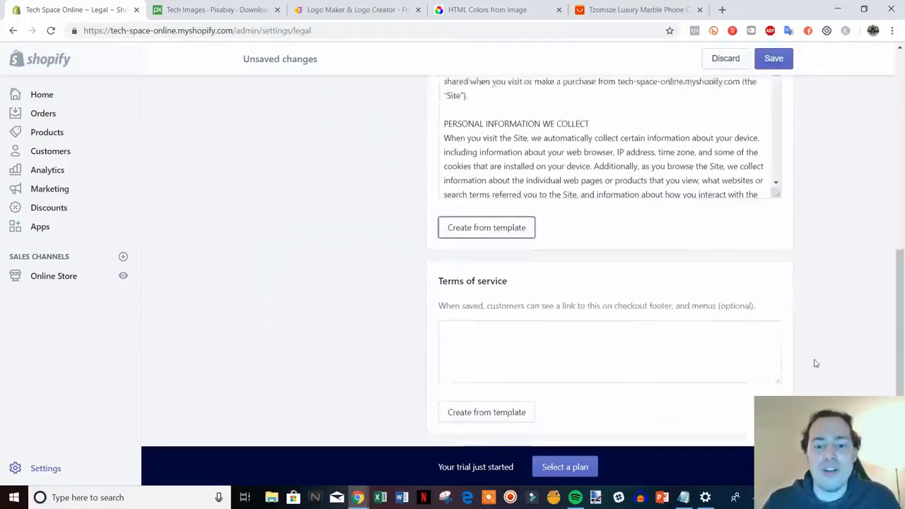
{"action": "scroll", "coordinate": [816, 364], "scroll_direction": "down", "scroll_amount": 1}
{"action": "left_click", "coordinate": [457, 364]}
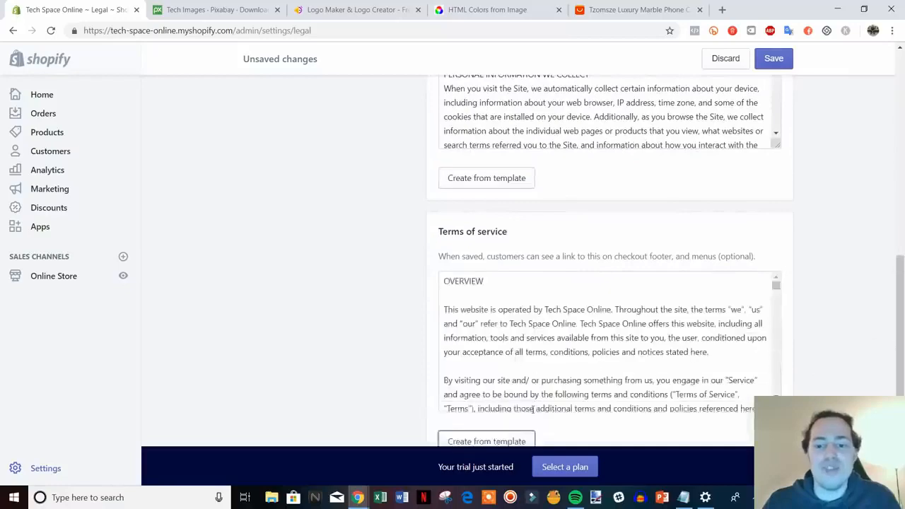
Step: Review the template texts of the refund policy, privacy policy and terms of service
{"action": "scroll", "coordinate": [848, 370], "scroll_direction": "up", "scroll_amount": 6}
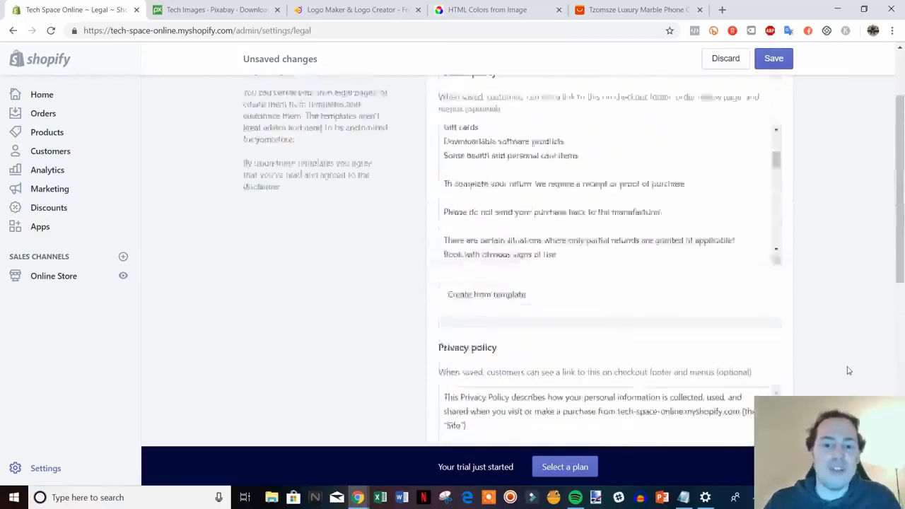
{"action": "scroll", "coordinate": [870, 347], "scroll_direction": "down", "scroll_amount": 1}
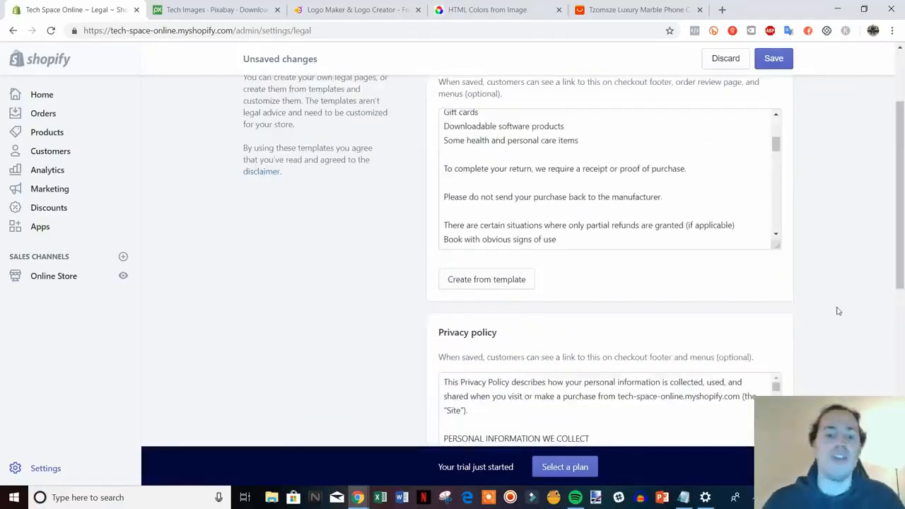
{"action": "scroll", "coordinate": [862, 300], "scroll_direction": "up", "scroll_amount": 1}
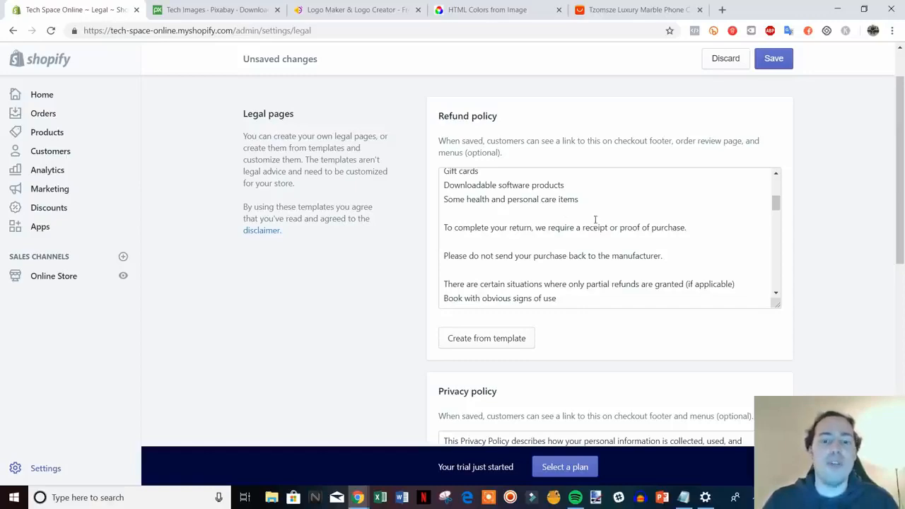
{"action": "scroll", "coordinate": [877, 274], "scroll_direction": "down", "scroll_amount": 5}
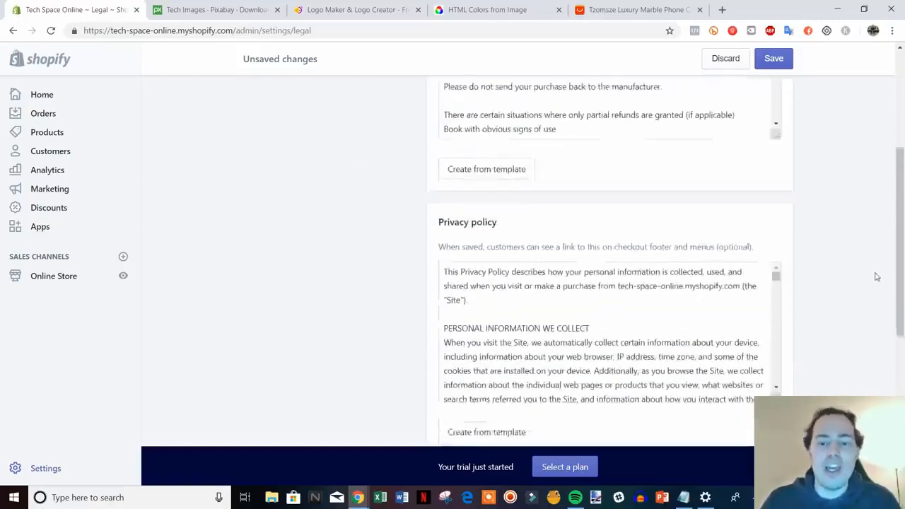
{"action": "scroll", "coordinate": [849, 286], "scroll_direction": "down", "scroll_amount": 2}
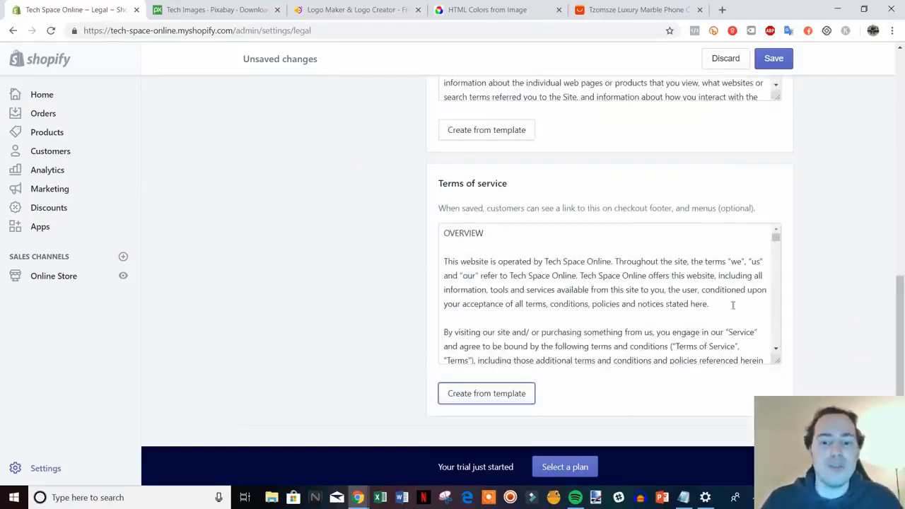
{"action": "scroll", "coordinate": [828, 327], "scroll_direction": "down", "scroll_amount": 1}
{"action": "scroll", "coordinate": [829, 327], "scroll_direction": "up", "scroll_amount": 2}
{"action": "scroll", "coordinate": [898, 331], "scroll_direction": "down", "scroll_amount": 1}
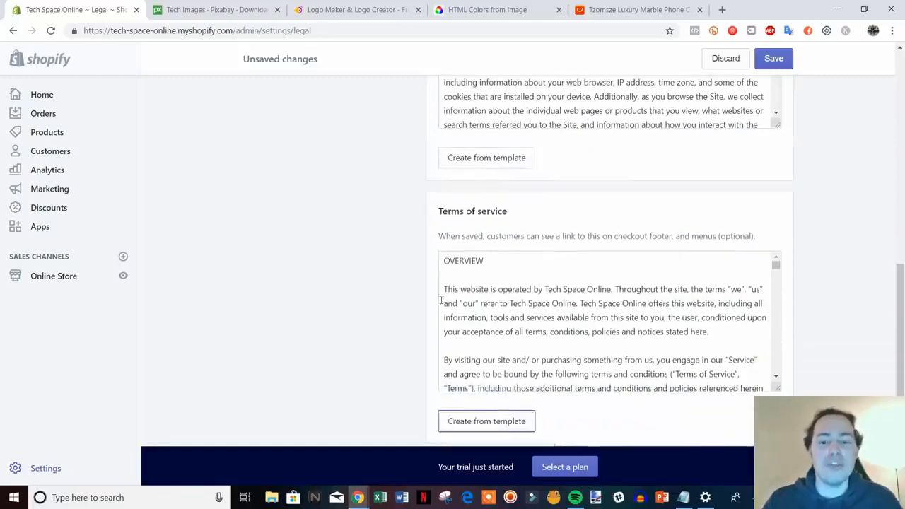
{"action": "scroll", "coordinate": [590, 318], "scroll_direction": "up", "scroll_amount": 2}
{"action": "scroll", "coordinate": [814, 339], "scroll_direction": "up", "scroll_amount": 7}
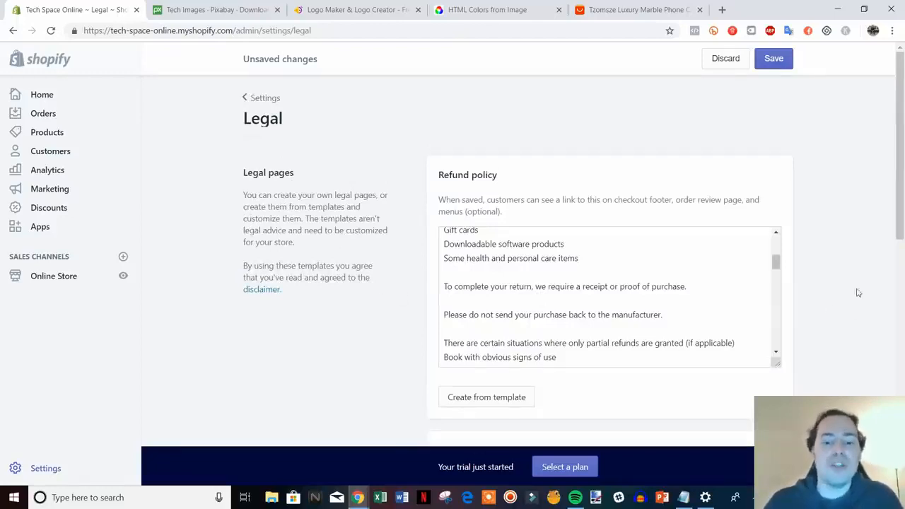
{"action": "scroll", "coordinate": [859, 290], "scroll_direction": "down", "scroll_amount": 1}
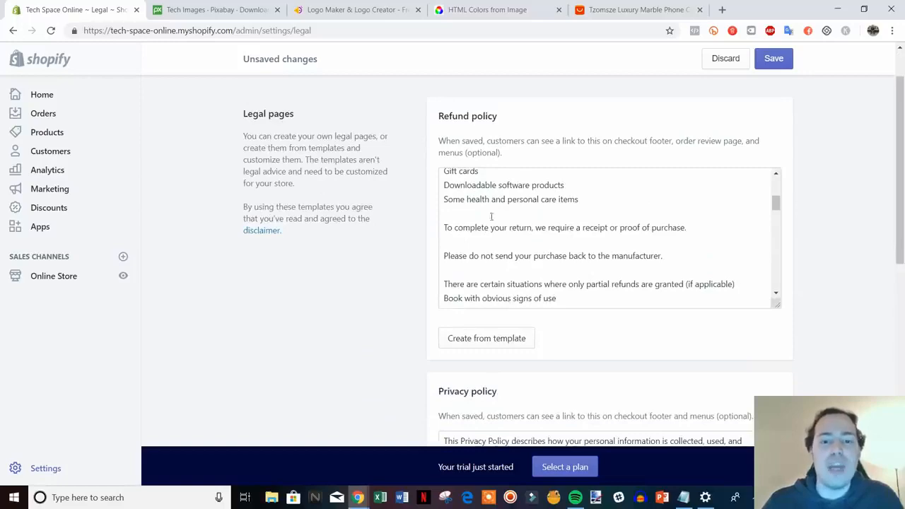
{"action": "scroll", "coordinate": [806, 321], "scroll_direction": "down", "scroll_amount": 2}
{"action": "left_click_drag", "start_coordinate": [902, 267], "coordinate": [862, 170]}
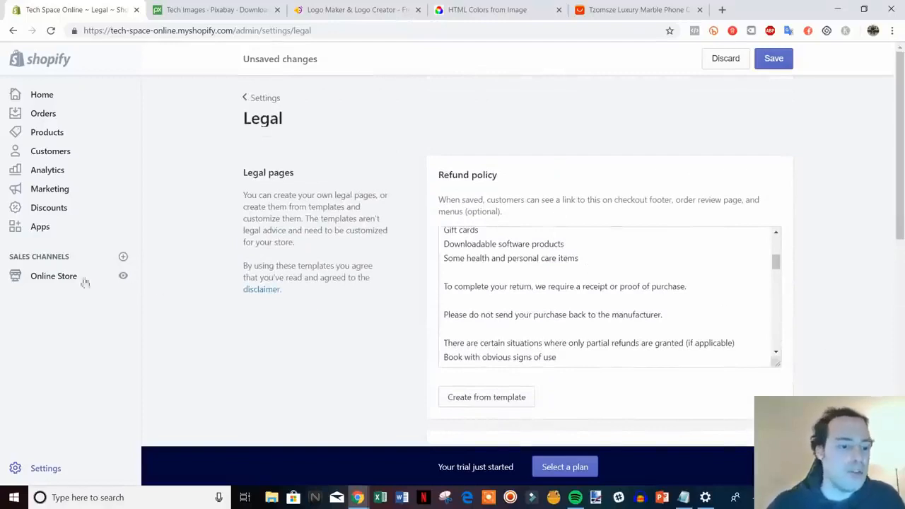
Step: Open the Online Store in a new browser tab and go to its Pages section
{"action": "right_click", "coordinate": [41, 282]}
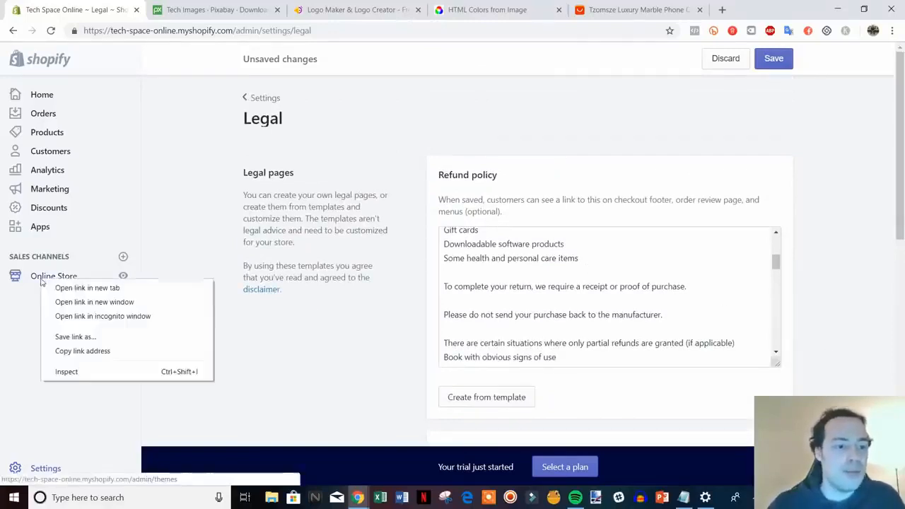
{"action": "left_click", "coordinate": [83, 288]}
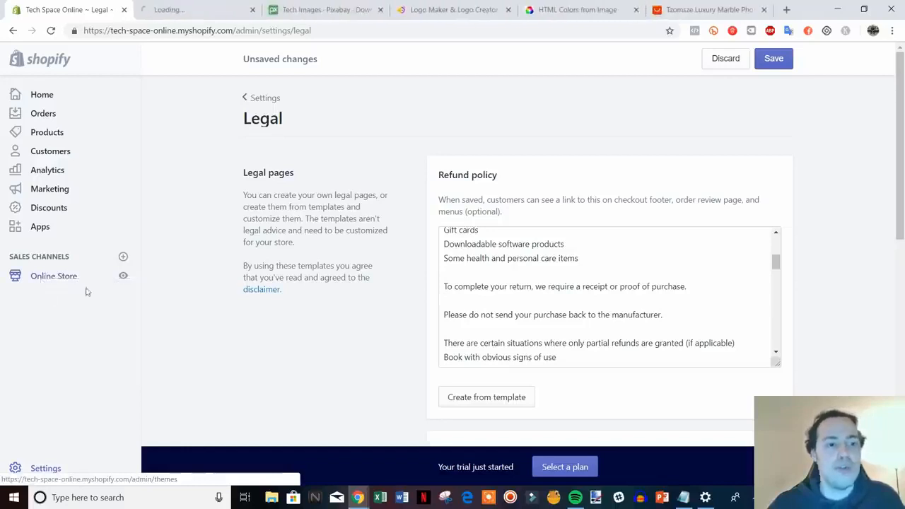
{"action": "left_click", "coordinate": [170, 9]}
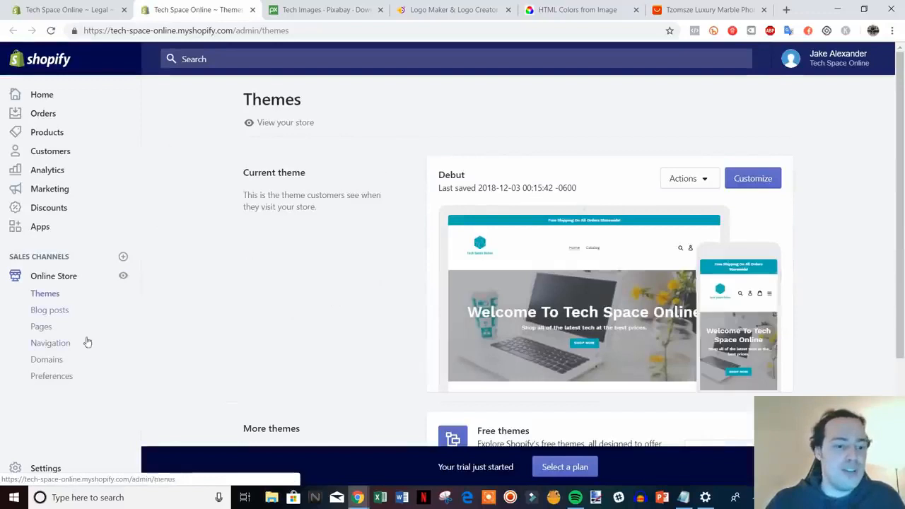
{"action": "left_click", "coordinate": [41, 329]}
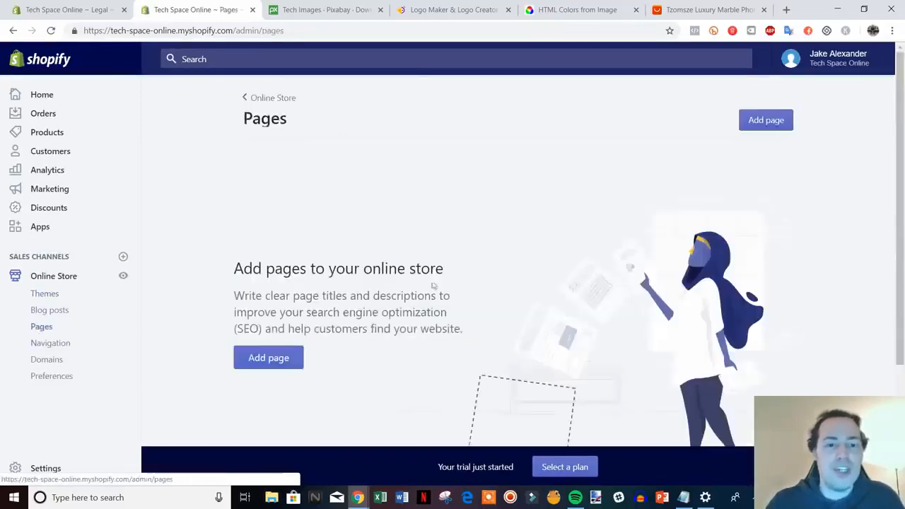
Step: Start a new store page and title it "Refund Policy"
{"action": "left_click", "coordinate": [267, 357]}
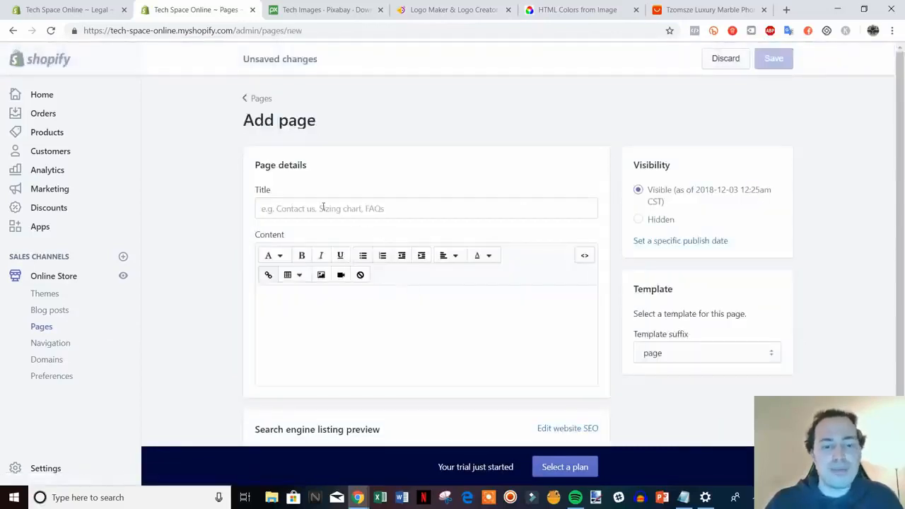
{"action": "left_click", "coordinate": [323, 207]}
{"action": "type", "text": "Ref"}
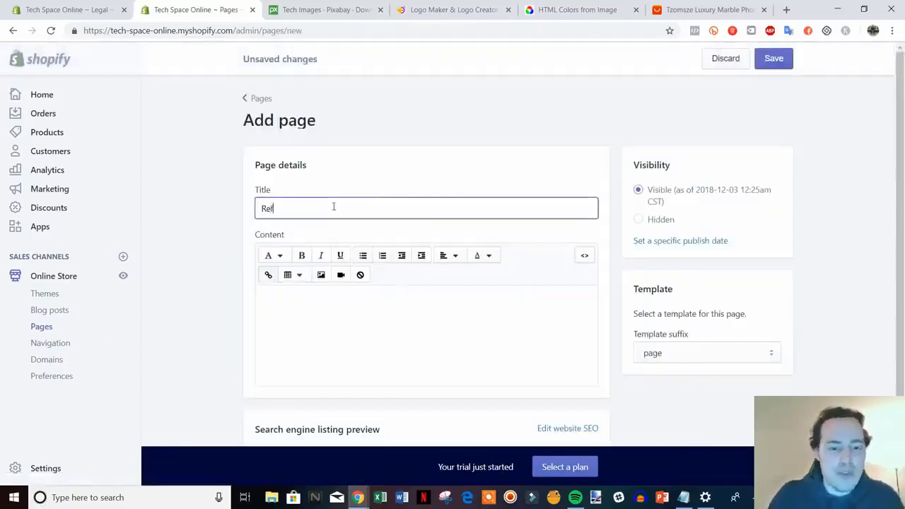
{"action": "type", "text": "und Policy"}
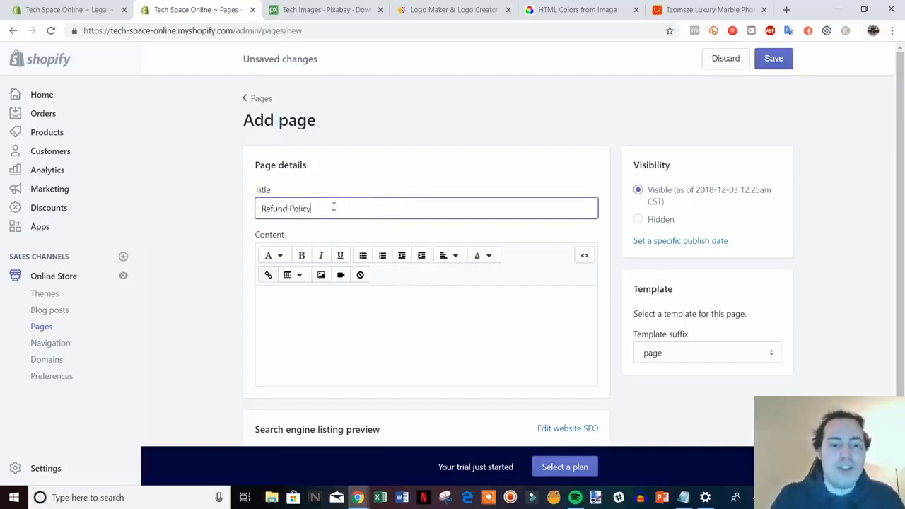
Step: Copy the full refund policy text from the Legal settings into the Refund Policy page's content and save the page
{"action": "left_click", "coordinate": [103, 8]}
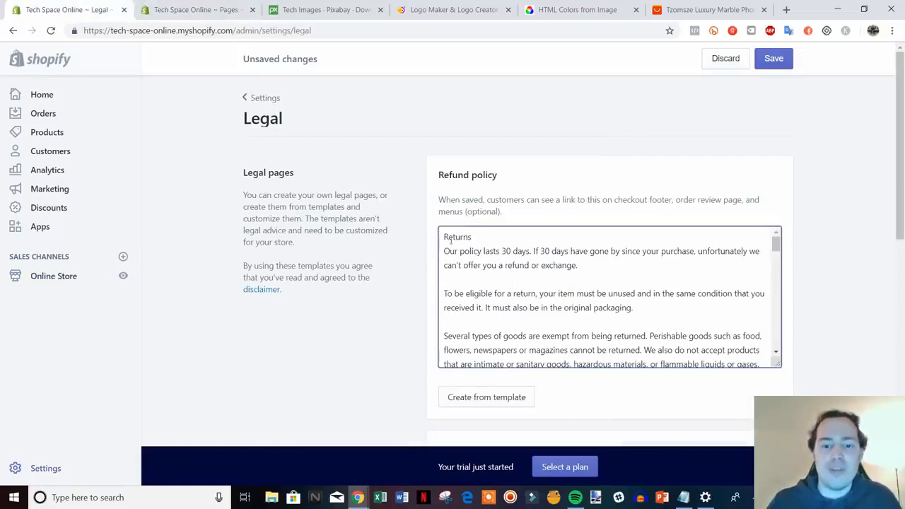
{"action": "left_click_drag", "start_coordinate": [443, 236], "coordinate": [796, 432]}
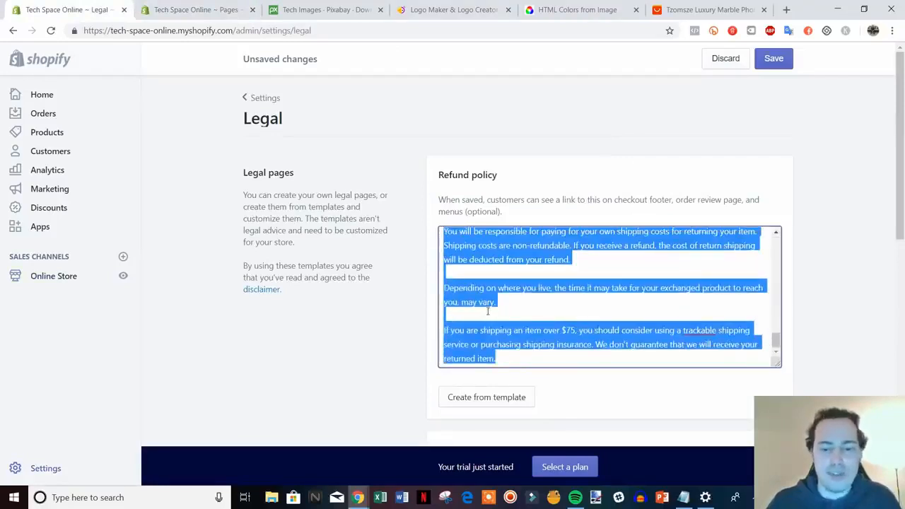
{"action": "left_click", "coordinate": [197, 9]}
{"action": "left_click", "coordinate": [290, 314]}
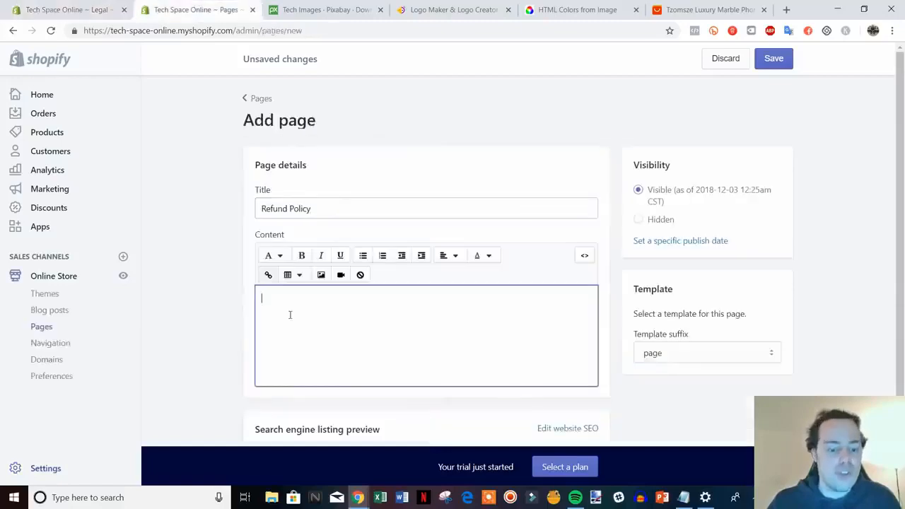
{"action": "key", "text": "ctrl+v"}
{"action": "scroll", "coordinate": [290, 314], "scroll_direction": "down", "scroll_amount": 2}
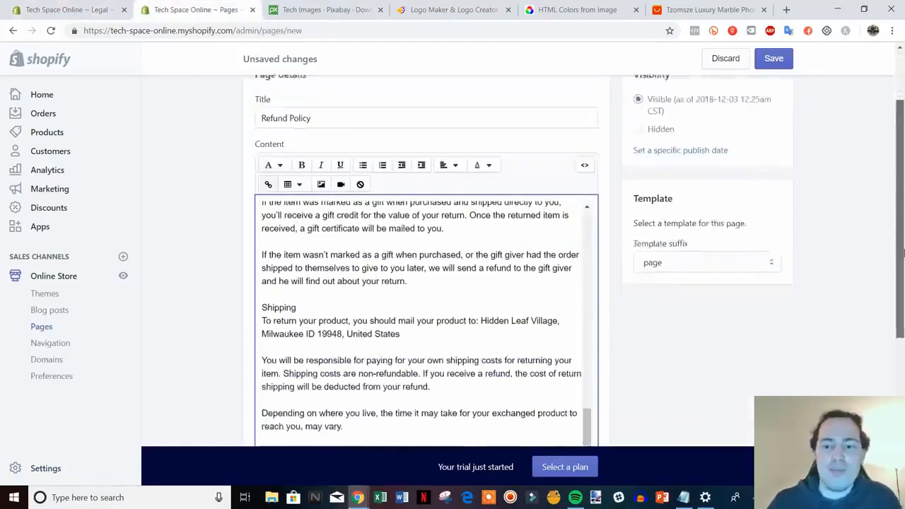
{"action": "scroll", "coordinate": [853, 394], "scroll_direction": "up", "scroll_amount": 4}
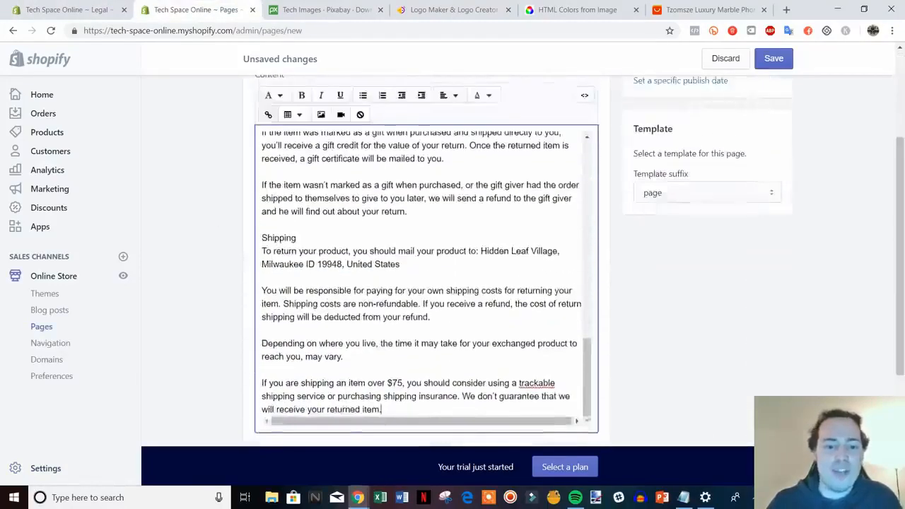
{"action": "left_click", "coordinate": [774, 59]}
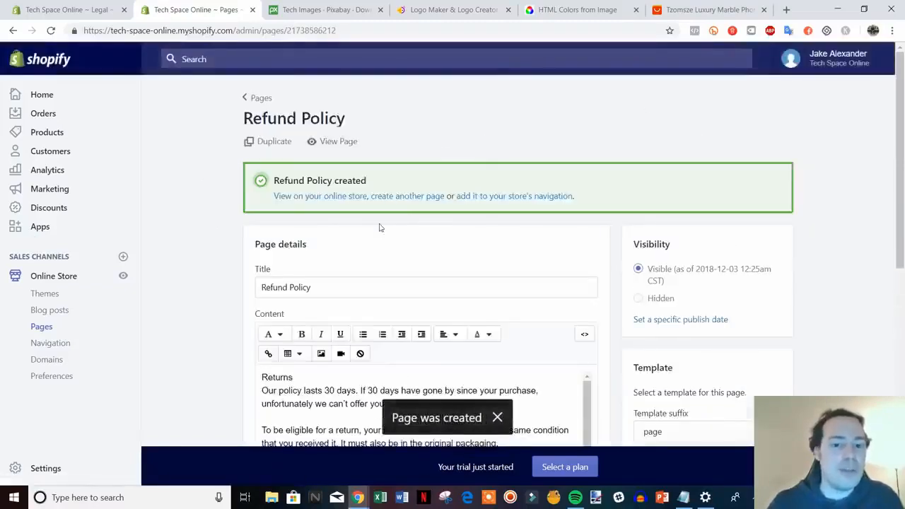
Step: Start another store page and title it "Privacy Policy"
{"action": "left_click", "coordinate": [409, 197]}
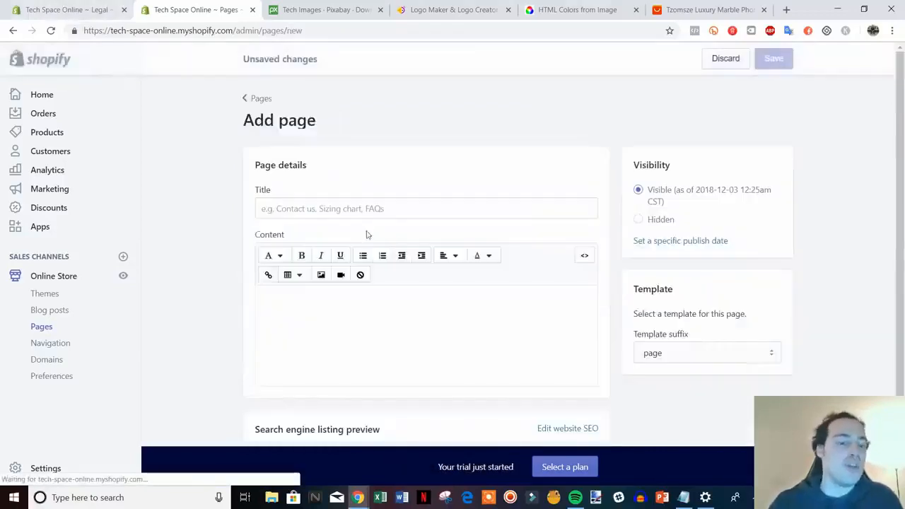
{"action": "type", "text": "P"}
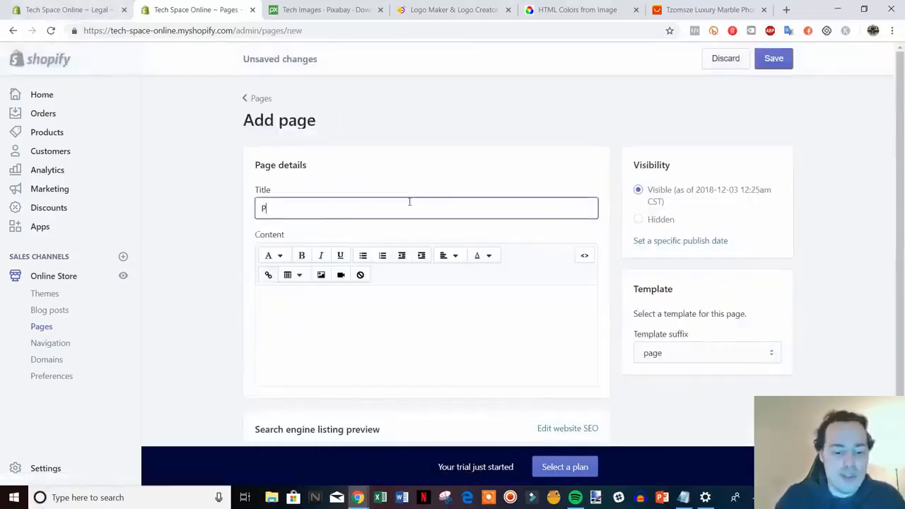
{"action": "type", "text": "rivacy Po"}
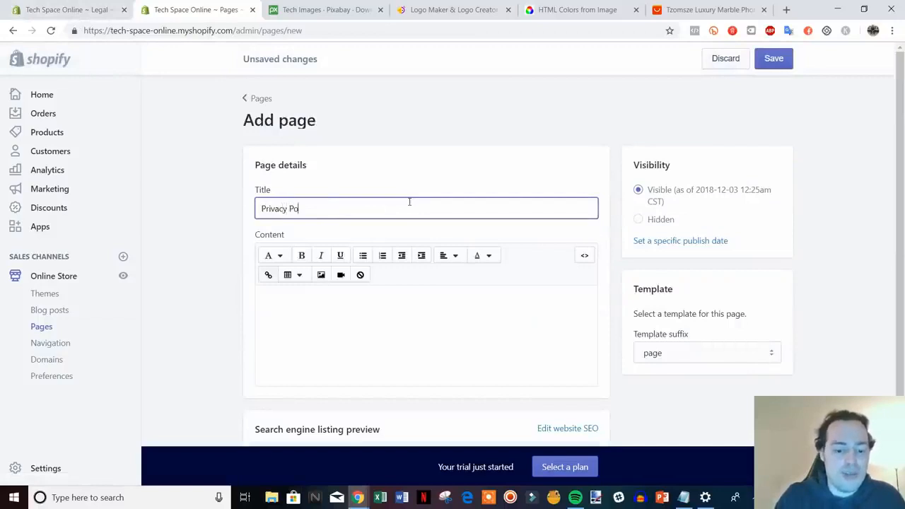
{"action": "type", "text": "licy"}
Step: Copy the full privacy policy text from the Legal settings into the new page's content and save the page
{"action": "key", "text": "ctrl+Page_Up"}
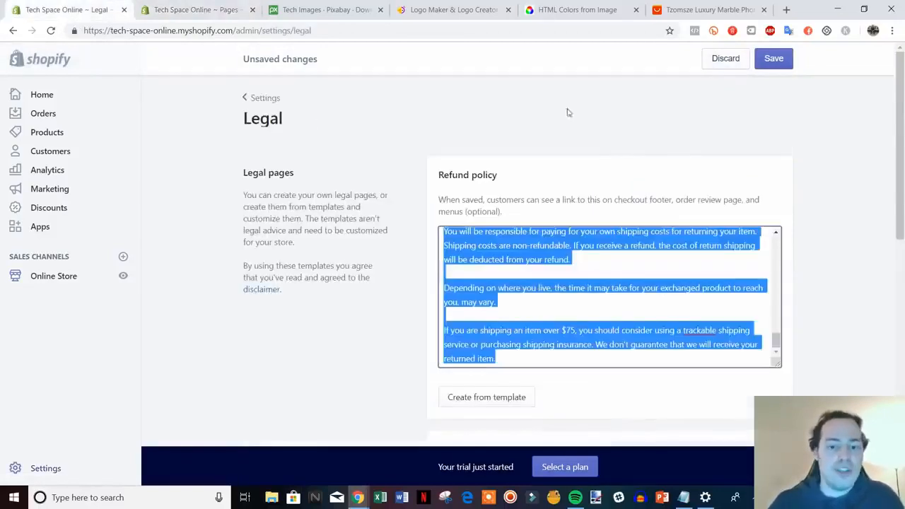
{"action": "scroll", "coordinate": [868, 290], "scroll_direction": "down", "scroll_amount": 4}
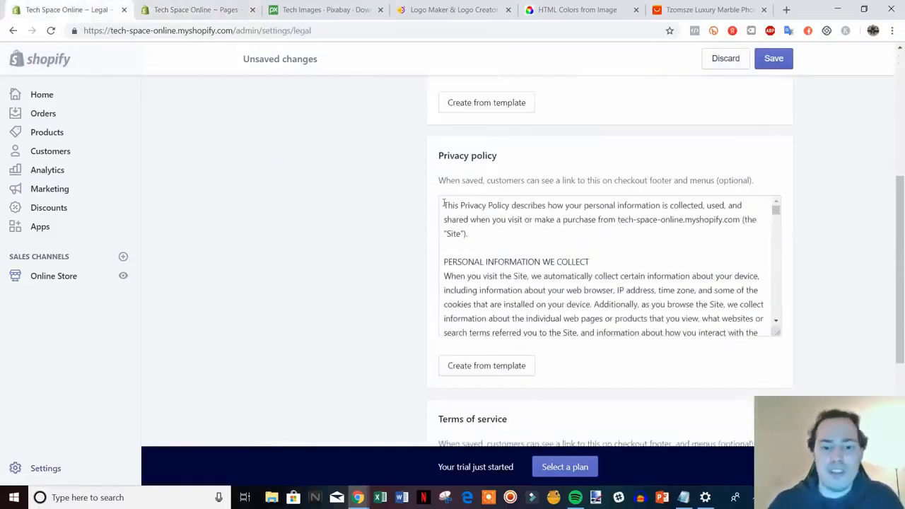
{"action": "left_click_drag", "start_coordinate": [445, 203], "coordinate": [754, 344]}
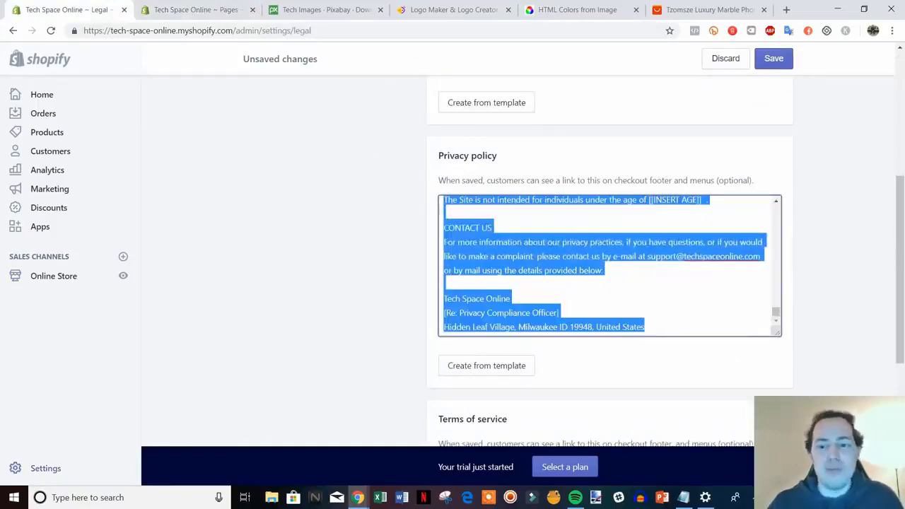
{"action": "left_click", "coordinate": [180, 9]}
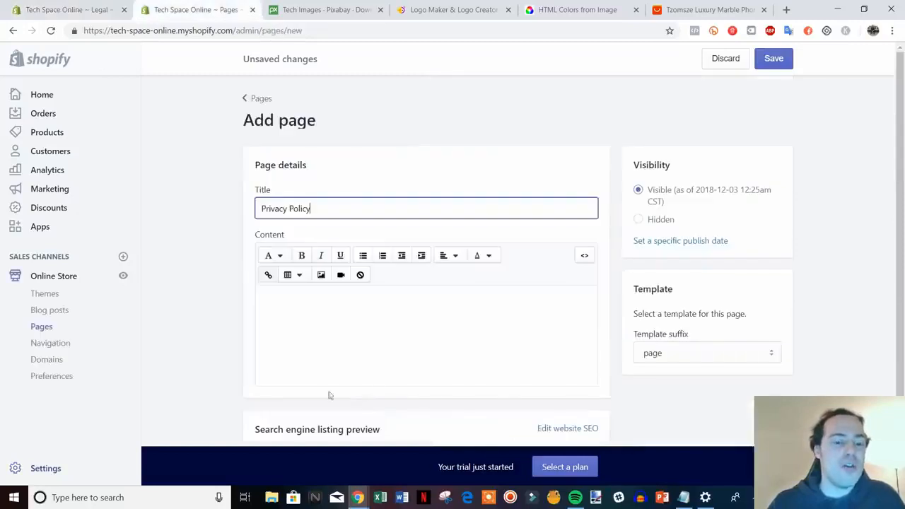
{"action": "left_click", "coordinate": [295, 309]}
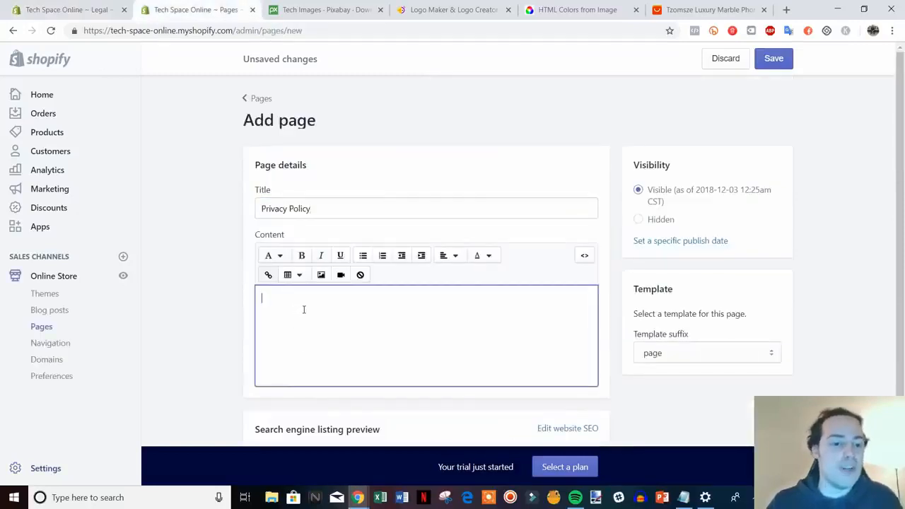
{"action": "key", "text": "ctrl+v"}
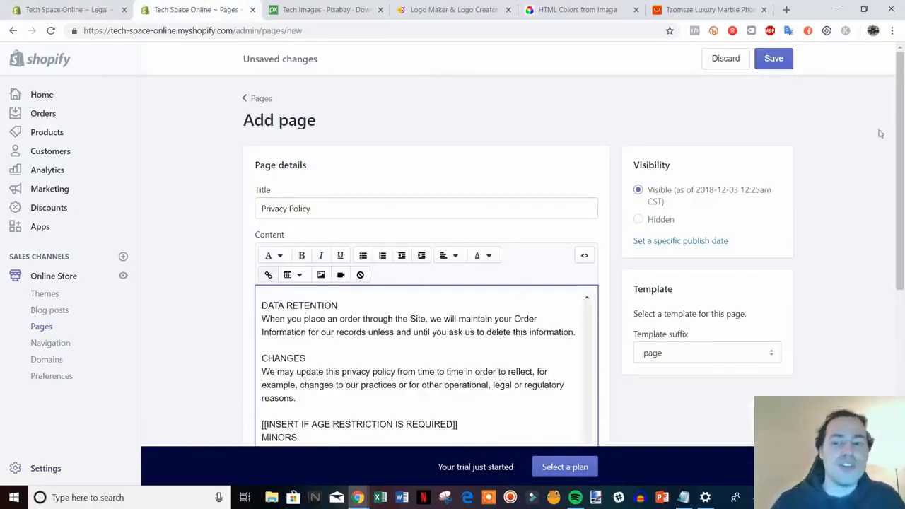
{"action": "left_click", "coordinate": [774, 59]}
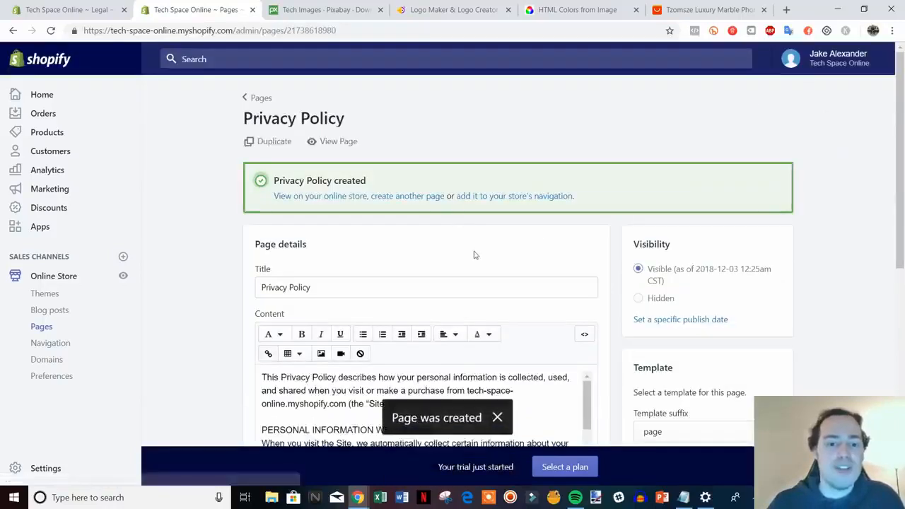
Step: Start another store page and copy the full terms of service text from the Legal settings
{"action": "left_click", "coordinate": [403, 196]}
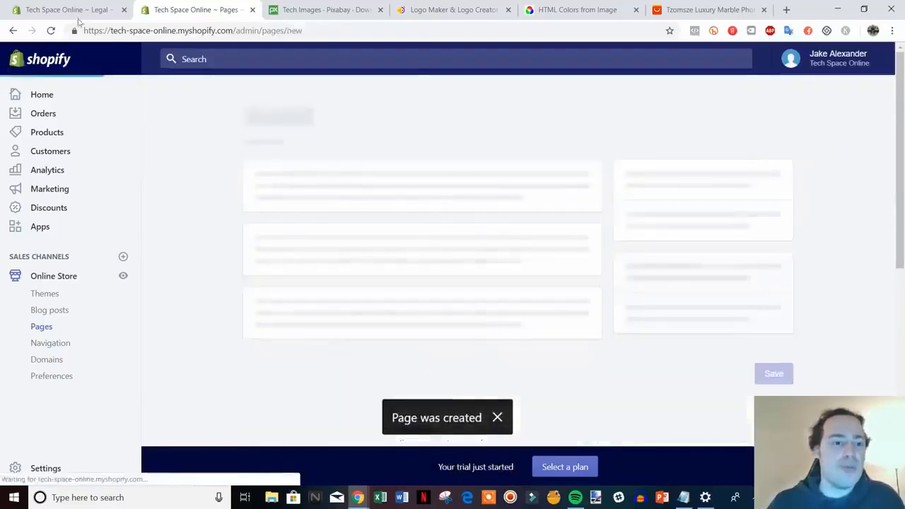
{"action": "left_click", "coordinate": [70, 10]}
{"action": "scroll", "coordinate": [799, 361], "scroll_direction": "down", "scroll_amount": 3}
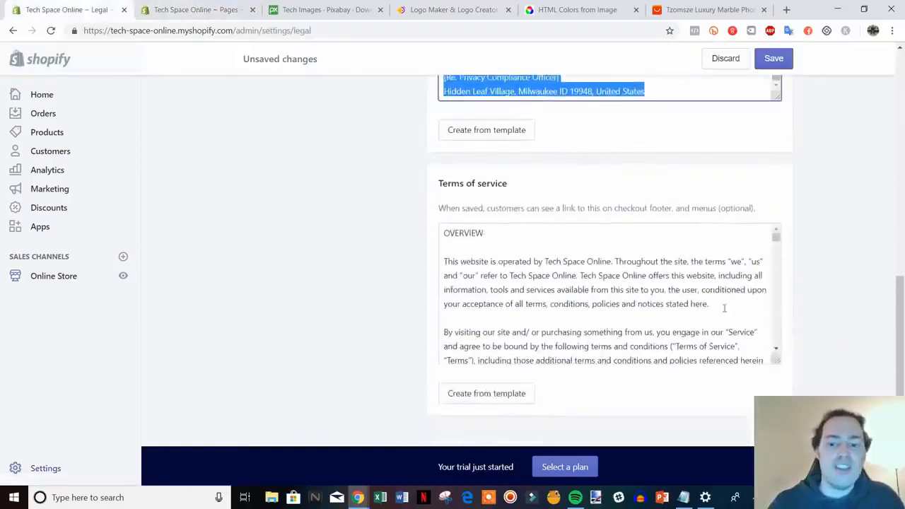
{"action": "left_click_drag", "start_coordinate": [446, 235], "coordinate": [784, 389]}
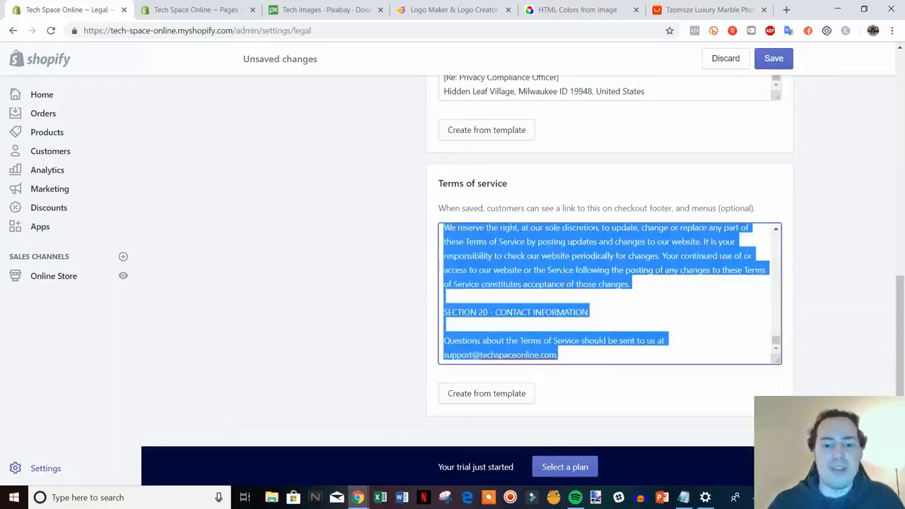
Step: Title the new page "Terms Of Service", paste the copied terms as its content and save the page
{"action": "left_click", "coordinate": [191, 9]}
{"action": "left_click", "coordinate": [311, 207]}
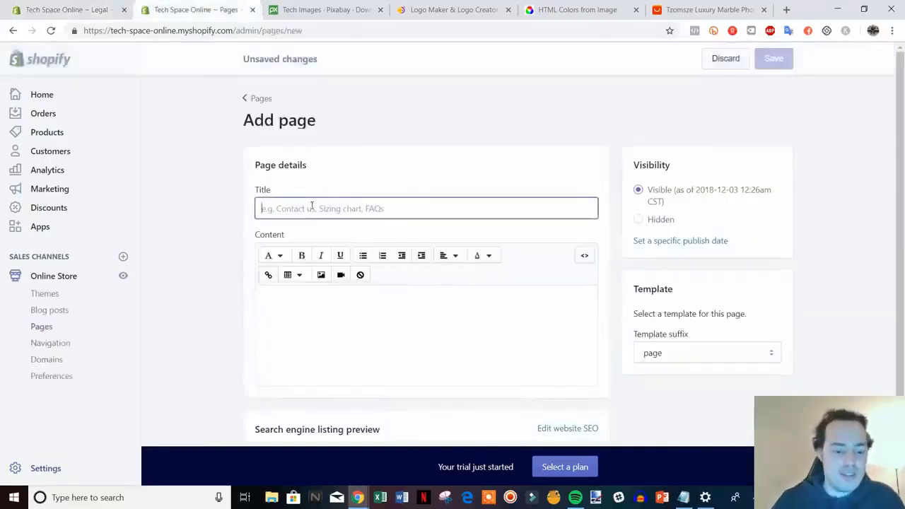
{"action": "type", "text": "Terms Of"}
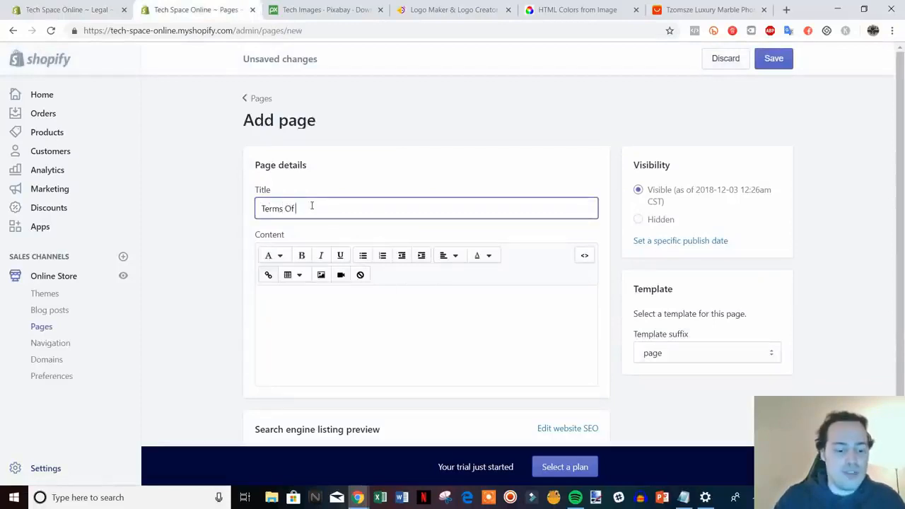
{"action": "type", "text": " Service"}
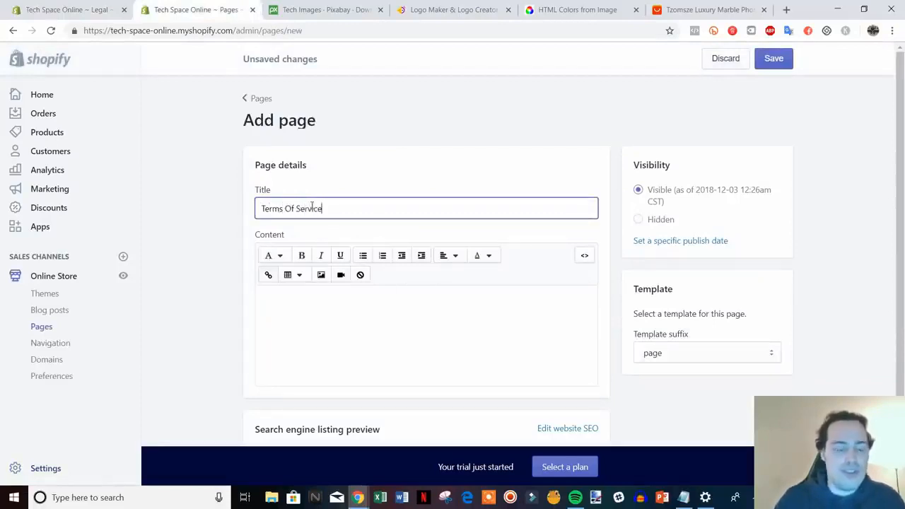
{"action": "left_click", "coordinate": [347, 303]}
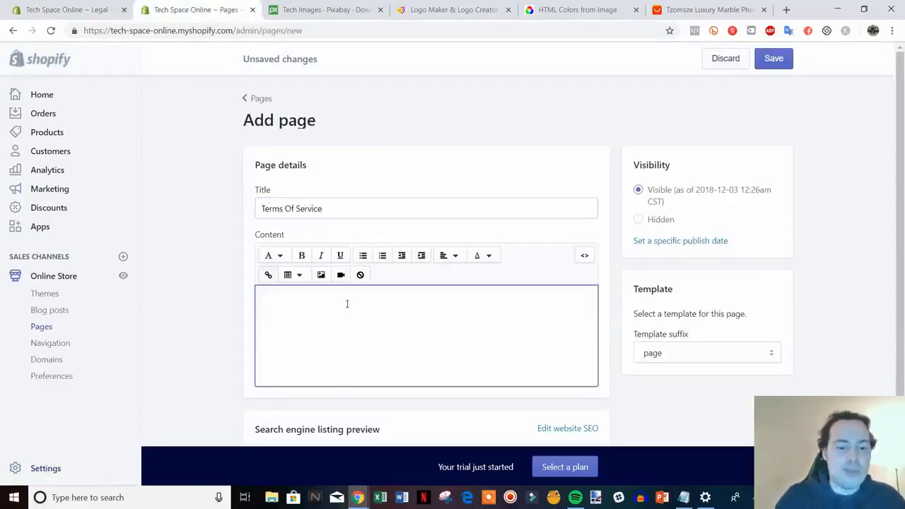
{"action": "key", "text": "ctrl+v"}
{"action": "left_click", "coordinate": [772, 60]}
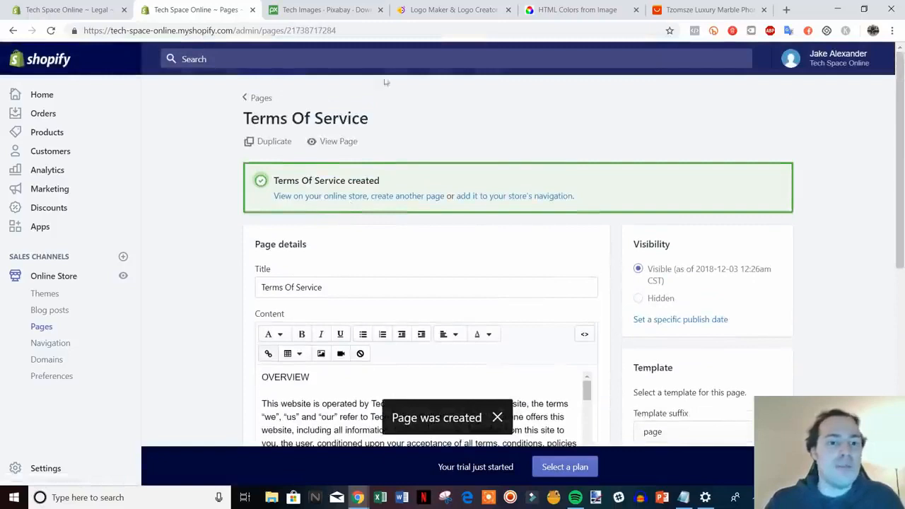
Step: View the Terms Of Service page on the live store, then close that preview
{"action": "left_click", "coordinate": [348, 149]}
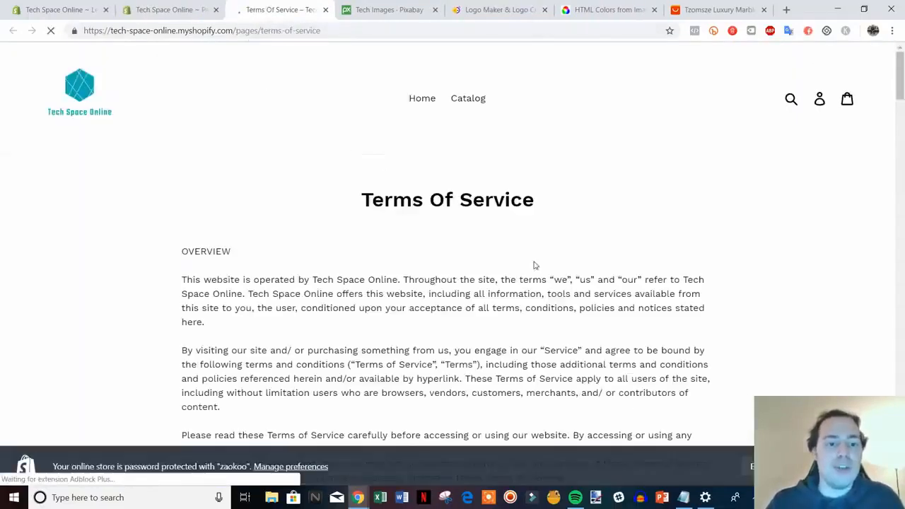
{"action": "left_click_drag", "start_coordinate": [900, 95], "coordinate": [896, 76]}
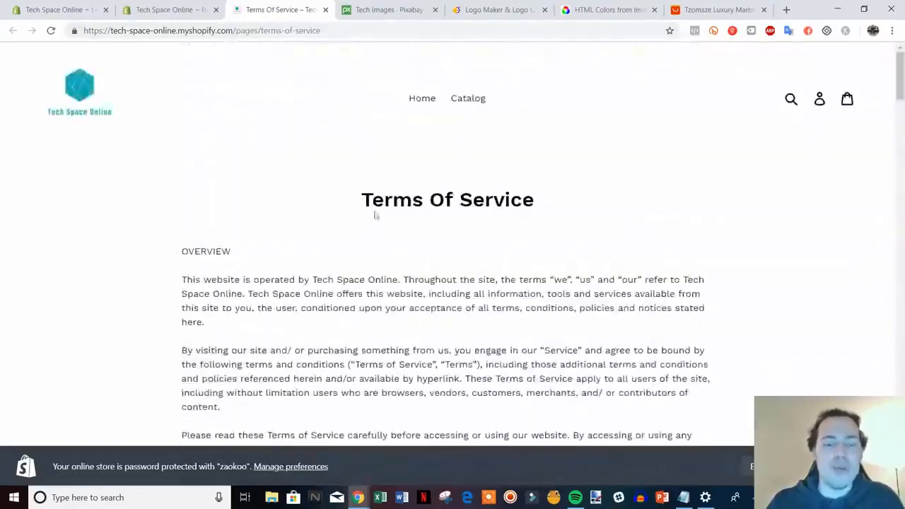
{"action": "left_click", "coordinate": [326, 10]}
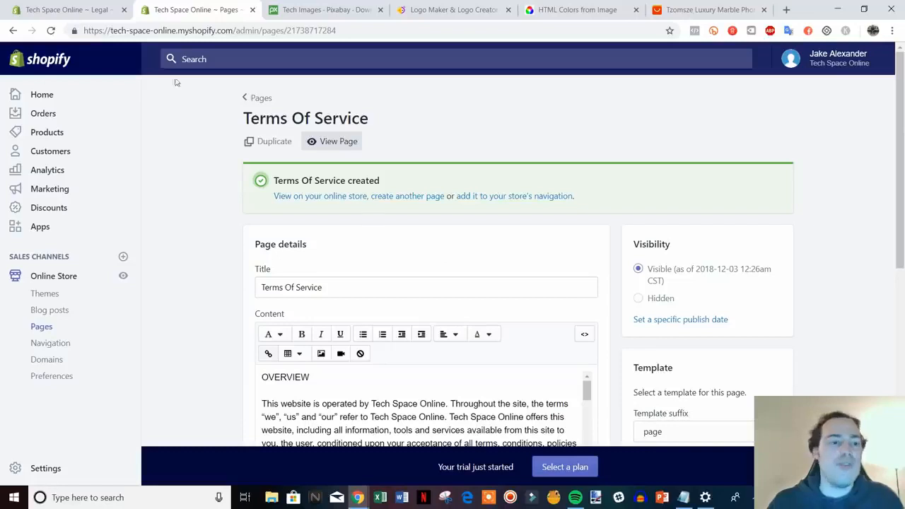
Step: Save the refund, privacy and terms texts in the Legal settings and close that browser tab
{"action": "left_click", "coordinate": [95, 10]}
{"action": "scroll", "coordinate": [776, 324], "scroll_direction": "up", "scroll_amount": 3}
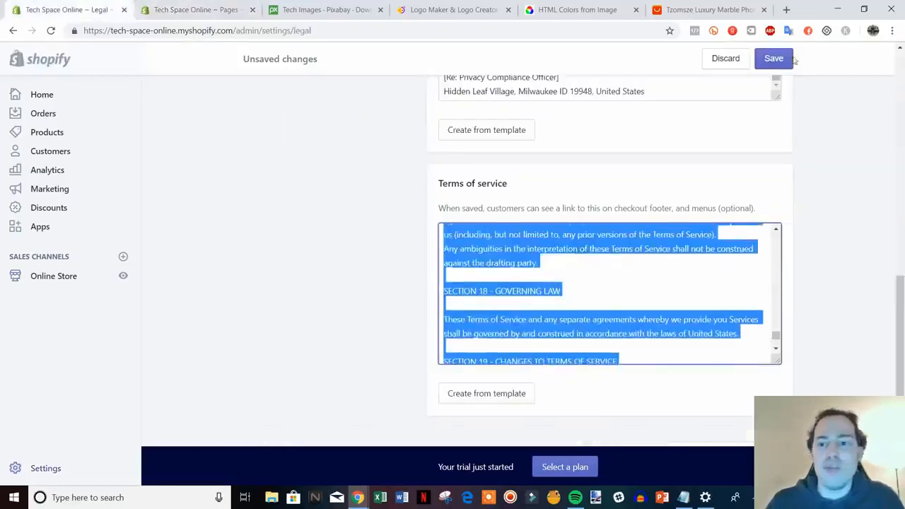
{"action": "left_click", "coordinate": [774, 58]}
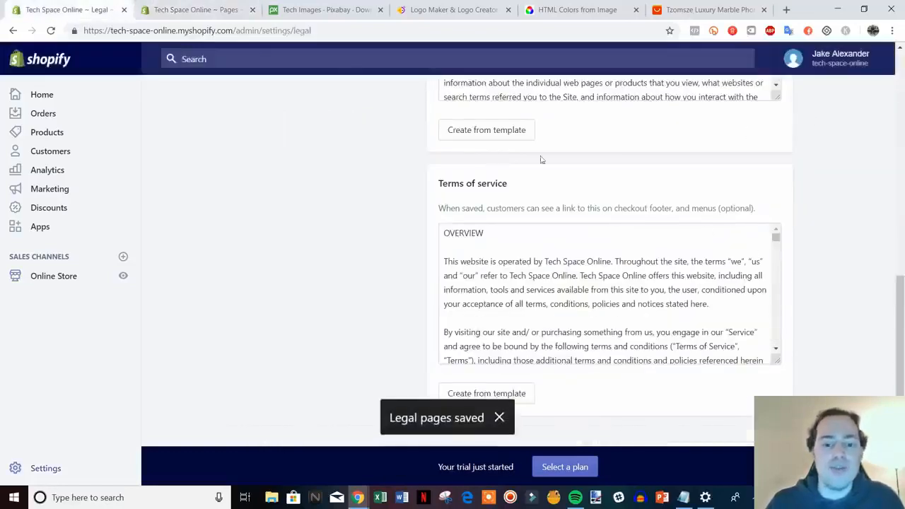
{"action": "left_click", "coordinate": [145, 10]}
{"action": "left_click", "coordinate": [124, 10]}
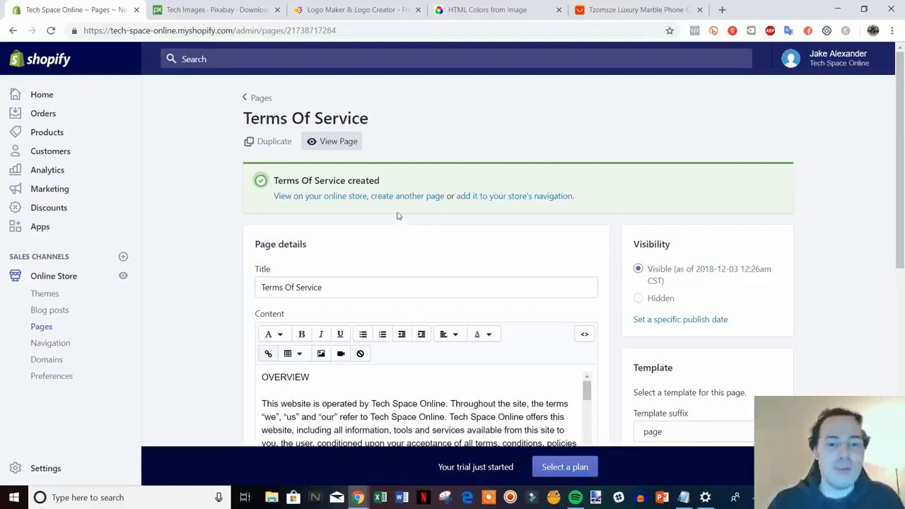
Step: Create a store page titled "Contact Us" with the page.contact template and save it
{"action": "left_click", "coordinate": [415, 198]}
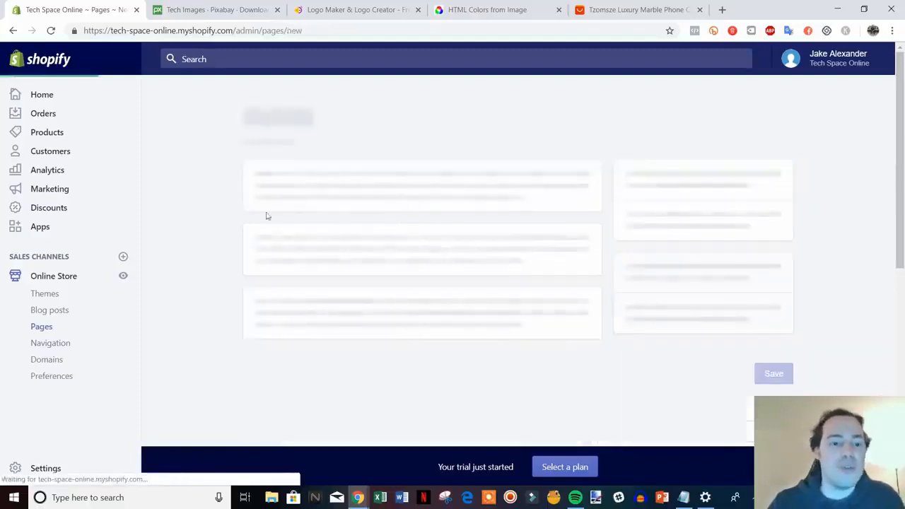
{"action": "left_click", "coordinate": [366, 209]}
{"action": "type", "text": "Contact Us"}
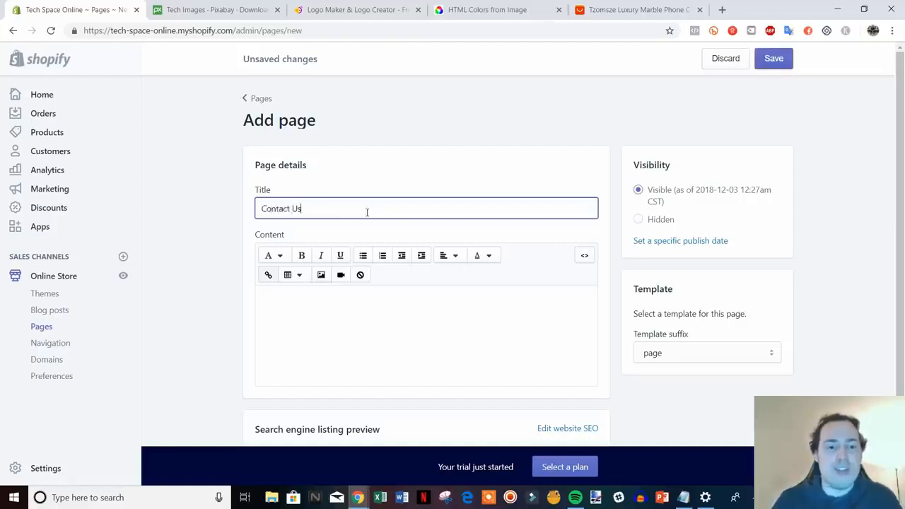
{"action": "left_click", "coordinate": [834, 287]}
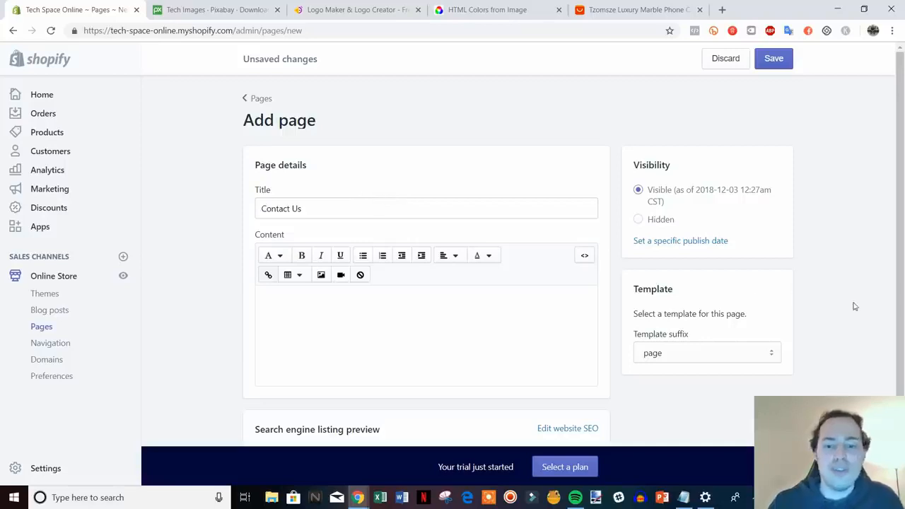
{"action": "left_click", "coordinate": [776, 354]}
{"action": "left_click", "coordinate": [697, 382]}
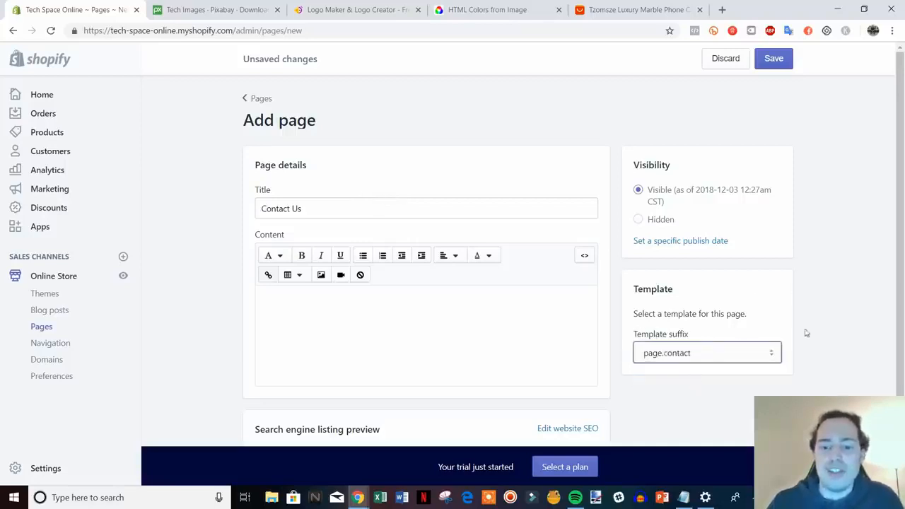
{"action": "left_click", "coordinate": [776, 62]}
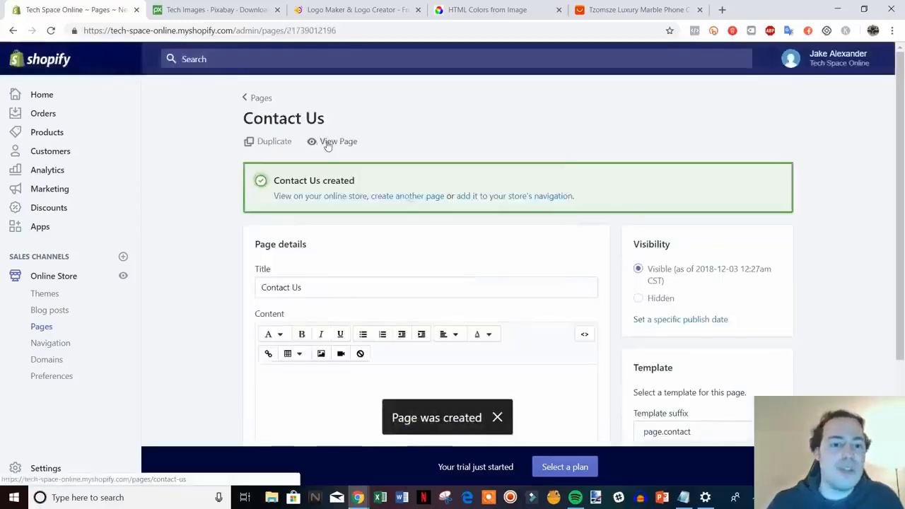
Step: View the Contact Us page on the live store, check its form fields, and close that preview
{"action": "left_click", "coordinate": [327, 144]}
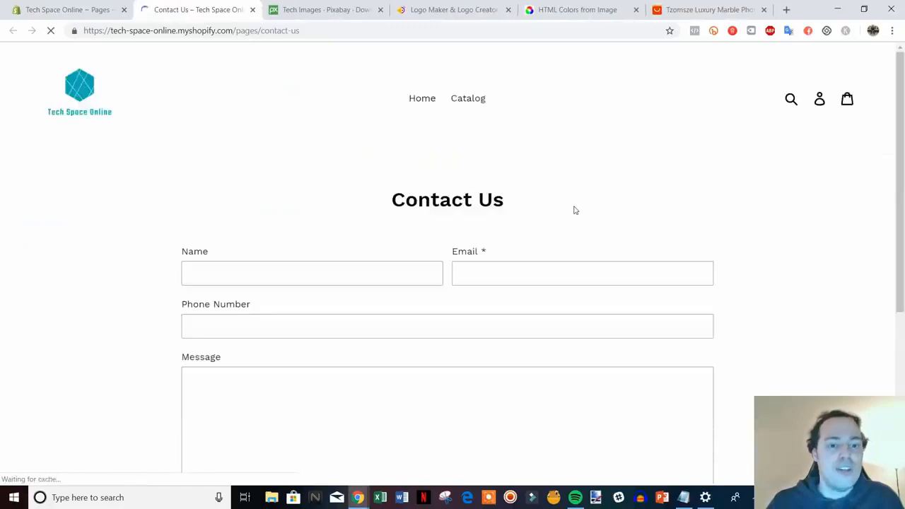
{"action": "scroll", "coordinate": [798, 231], "scroll_direction": "down", "scroll_amount": 2}
{"action": "scroll", "coordinate": [436, 357], "scroll_direction": "down", "scroll_amount": 2}
{"action": "scroll", "coordinate": [436, 357], "scroll_direction": "up", "scroll_amount": 1}
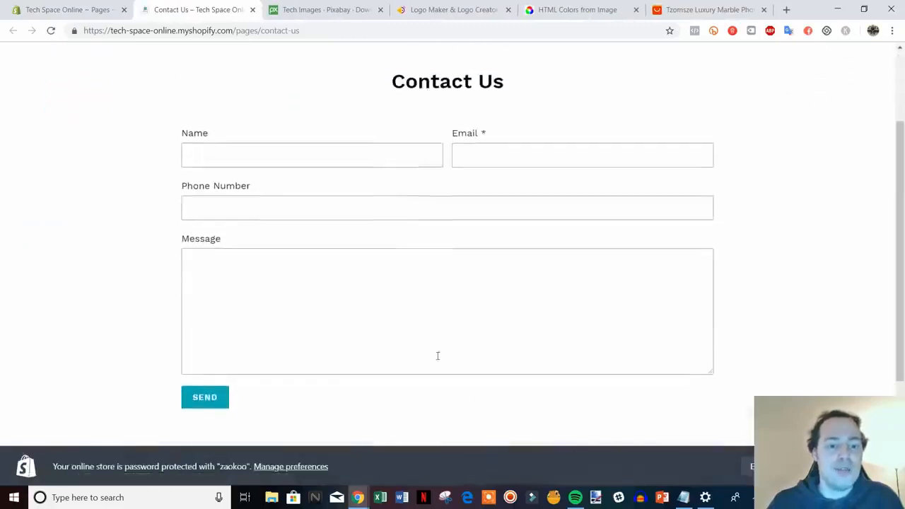
{"action": "scroll", "coordinate": [495, 219], "scroll_direction": "up", "scroll_amount": 1}
{"action": "scroll", "coordinate": [494, 216], "scroll_direction": "down", "scroll_amount": 1}
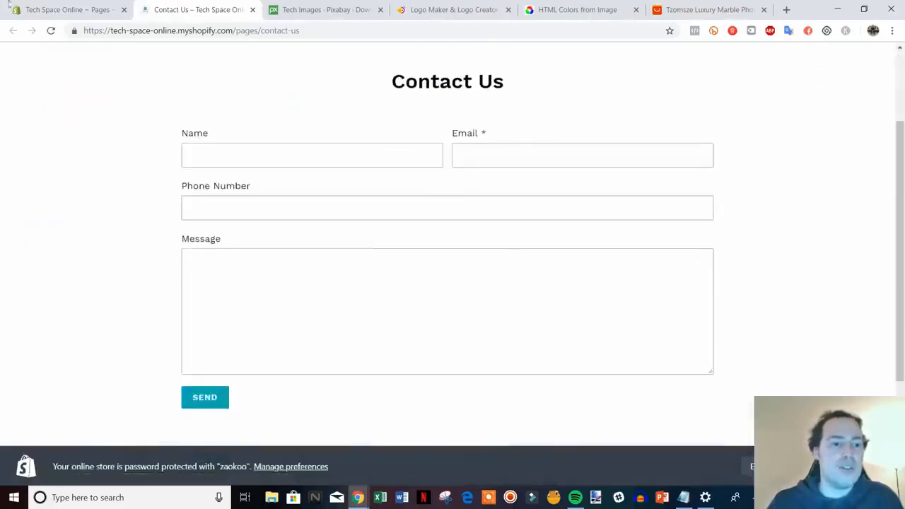
{"action": "left_click", "coordinate": [83, 12]}
{"action": "scroll", "coordinate": [710, 418], "scroll_direction": "down", "scroll_amount": 1}
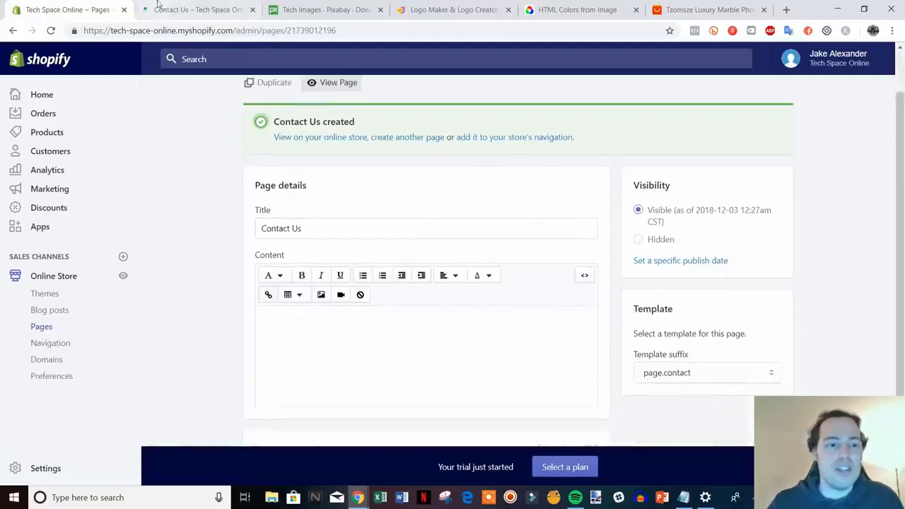
{"action": "left_click", "coordinate": [186, 10]}
{"action": "scroll", "coordinate": [542, 277], "scroll_direction": "up", "scroll_amount": 1}
{"action": "scroll", "coordinate": [571, 188], "scroll_direction": "down", "scroll_amount": 1}
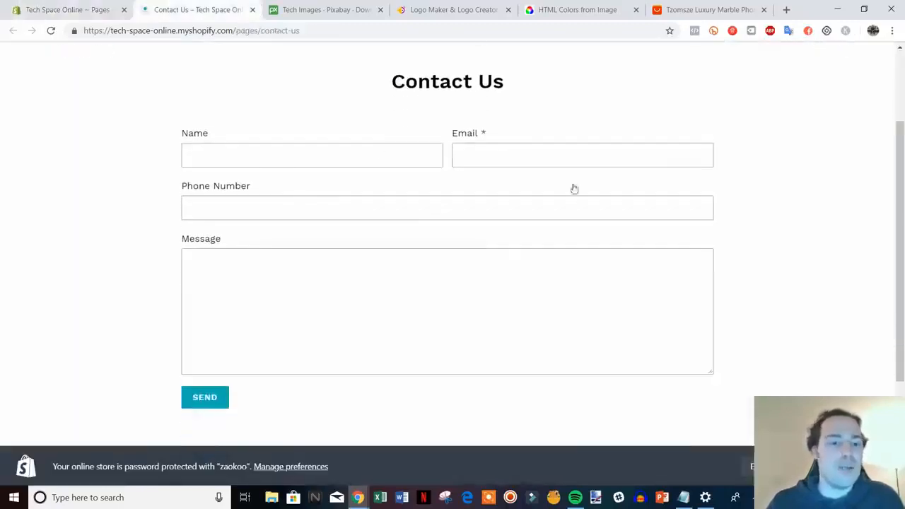
{"action": "scroll", "coordinate": [552, 265], "scroll_direction": "up", "scroll_amount": 1}
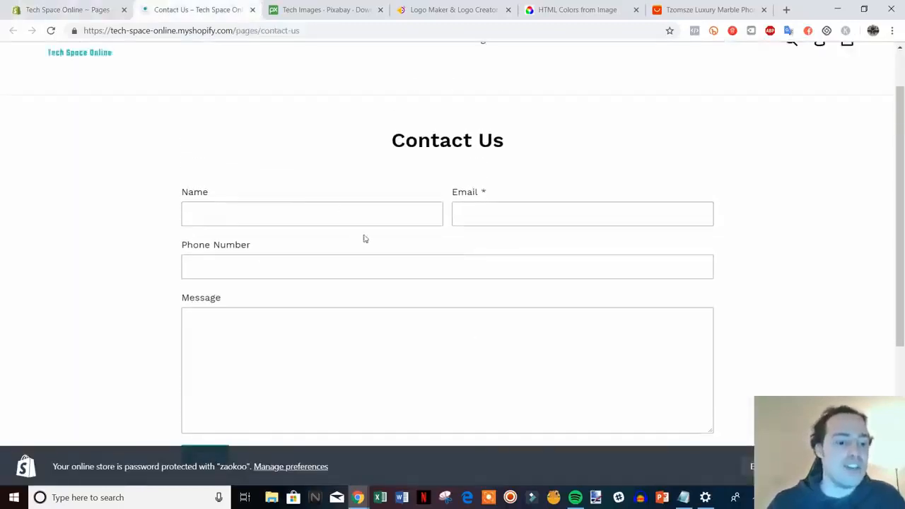
{"action": "scroll", "coordinate": [365, 239], "scroll_direction": "down", "scroll_amount": 1}
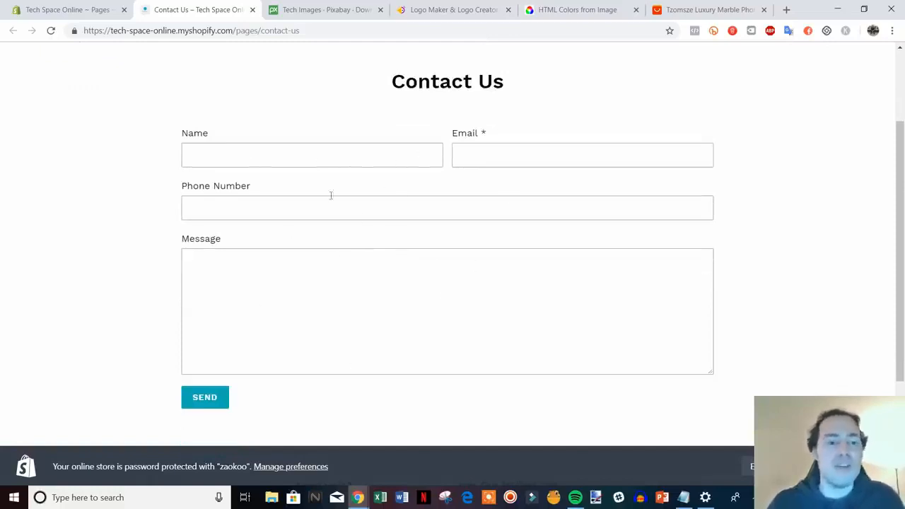
{"action": "left_click", "coordinate": [253, 10]}
{"action": "scroll", "coordinate": [509, 290], "scroll_direction": "up", "scroll_amount": 1}
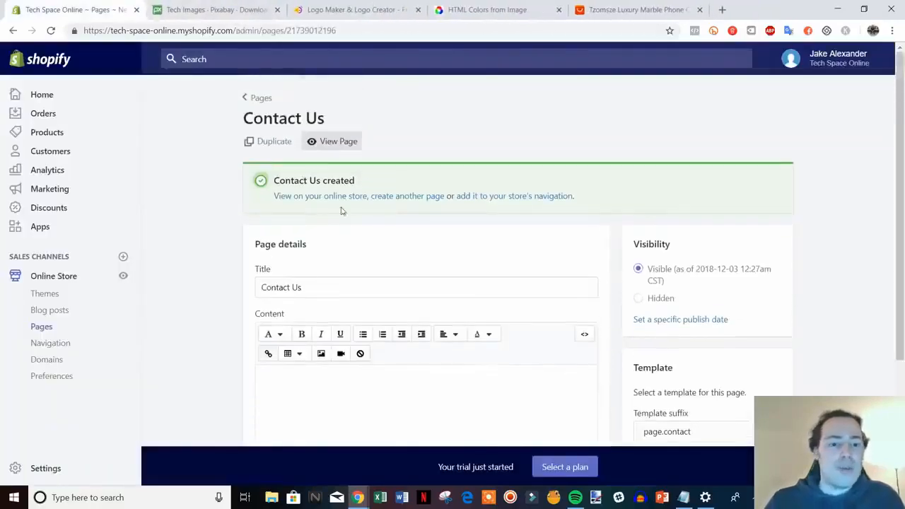
Step: Create a store page titled "About Us" reading "Tell your brand's story. Who are you? Why did you start the company? Etc." and save it
{"action": "left_click", "coordinate": [417, 199]}
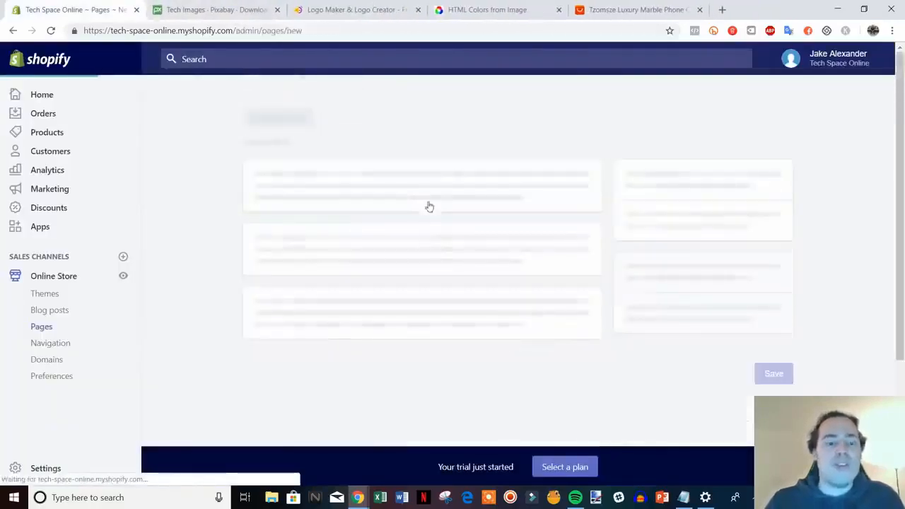
{"action": "type", "text": "About Us"}
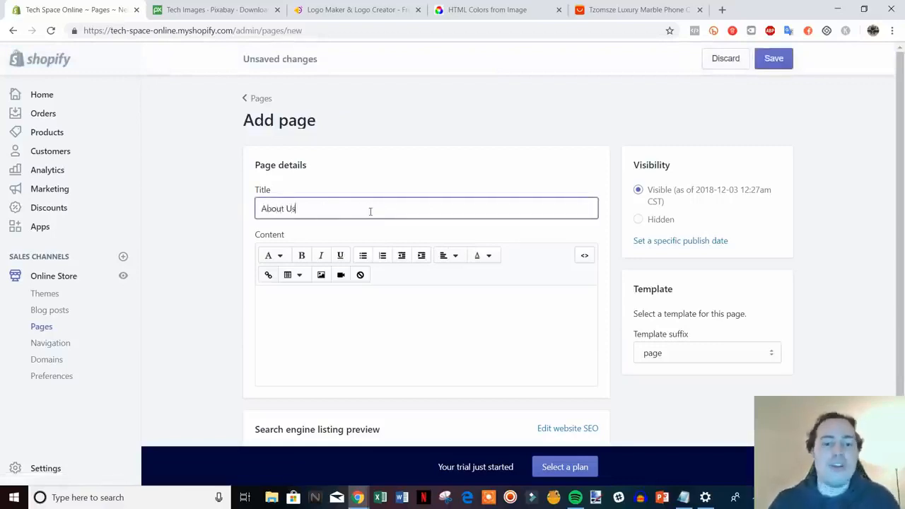
{"action": "left_click", "coordinate": [368, 293]}
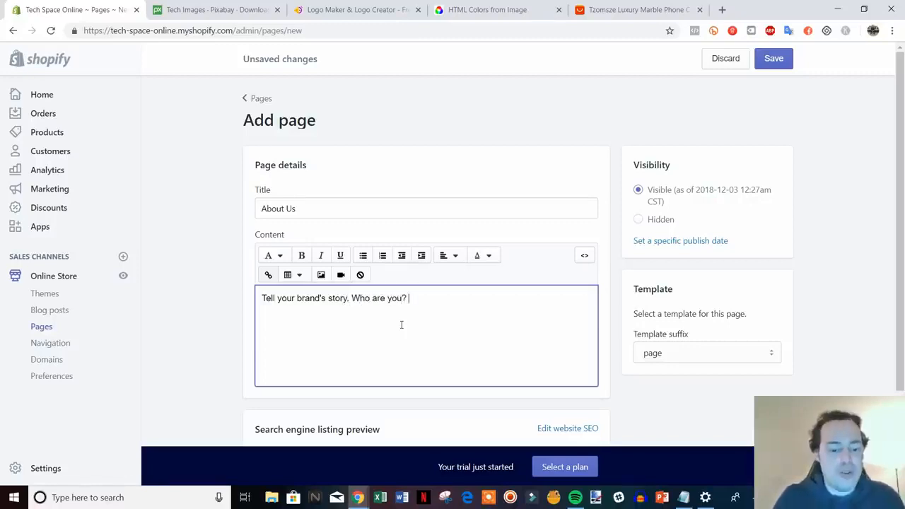
{"action": "type", "text": "Why did you "}
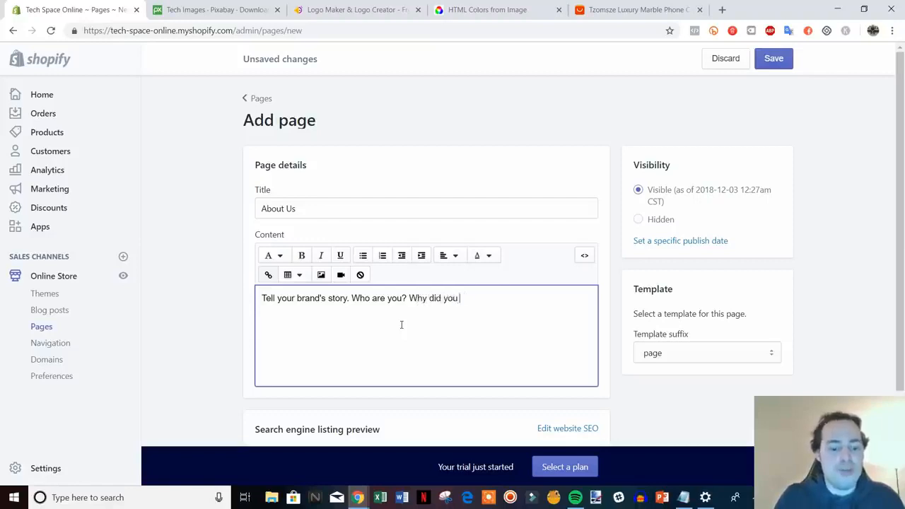
{"action": "type", "text": "start the comp"}
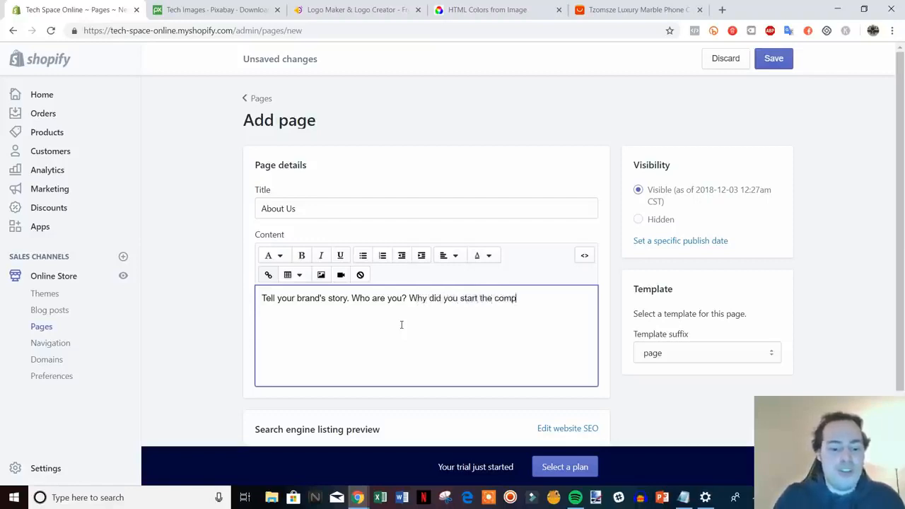
{"action": "type", "text": "any? Etc."}
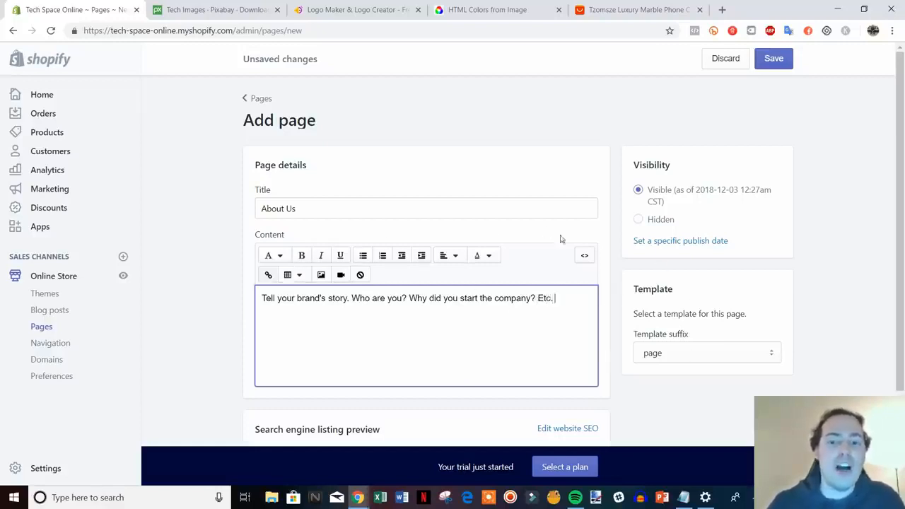
{"action": "scroll", "coordinate": [712, 241], "scroll_direction": "down", "scroll_amount": 2}
{"action": "scroll", "coordinate": [709, 264], "scroll_direction": "up", "scroll_amount": 2}
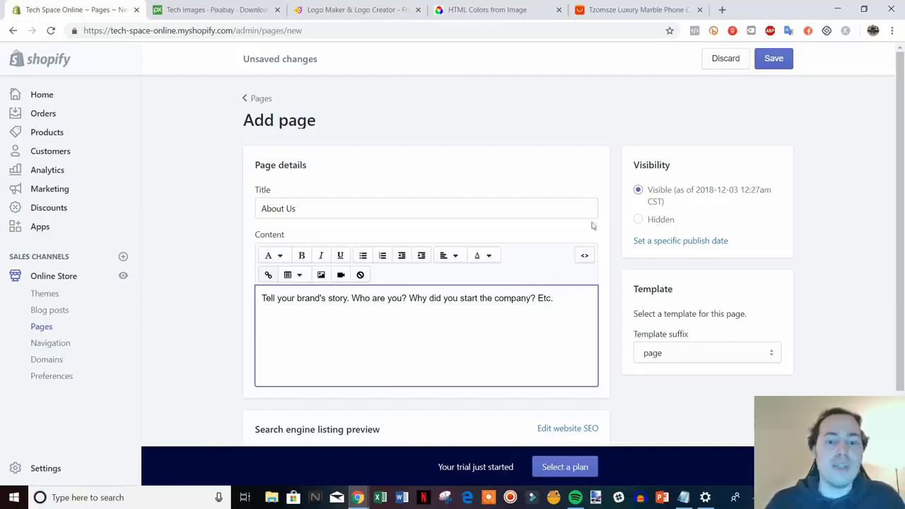
{"action": "left_click_drag", "start_coordinate": [288, 303], "coordinate": [521, 300]}
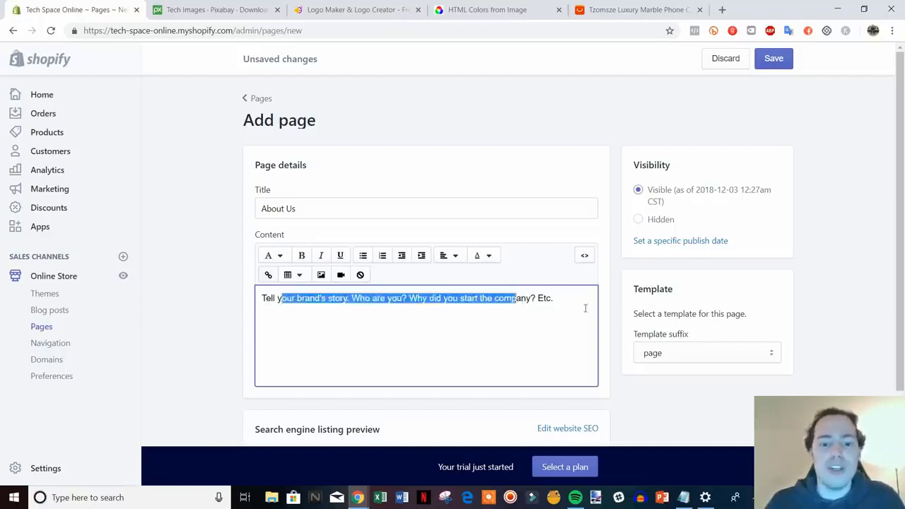
{"action": "left_click", "coordinate": [586, 309]}
{"action": "left_click", "coordinate": [773, 58]}
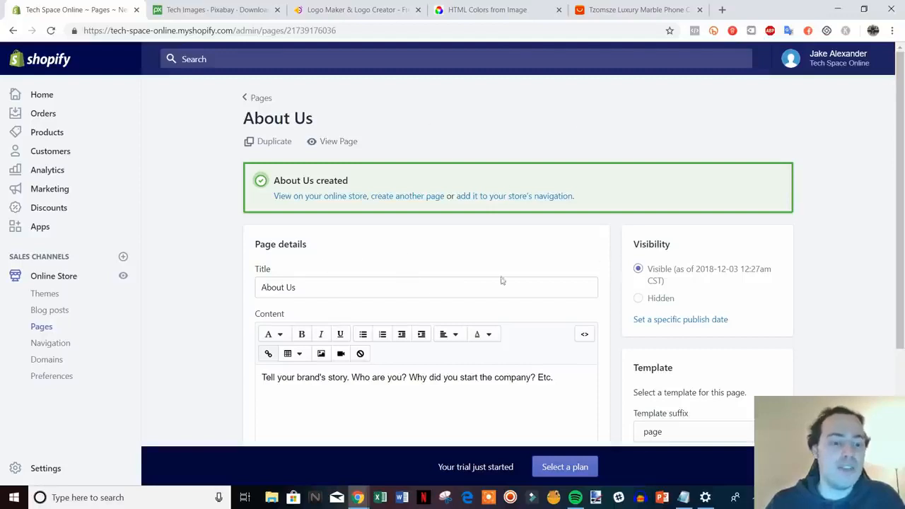
Step: Add a menu item linking to the Contact Us page to the store's Main menu
{"action": "left_click", "coordinate": [46, 347]}
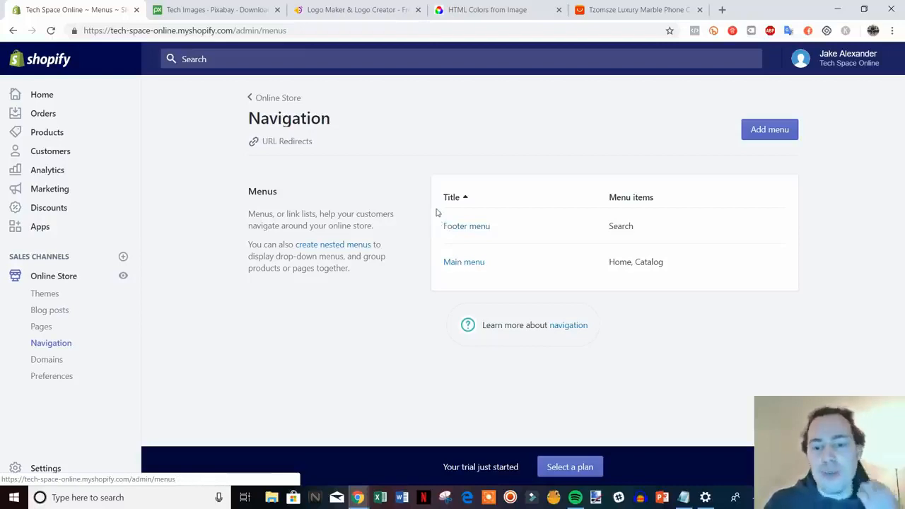
{"action": "left_click", "coordinate": [470, 263]}
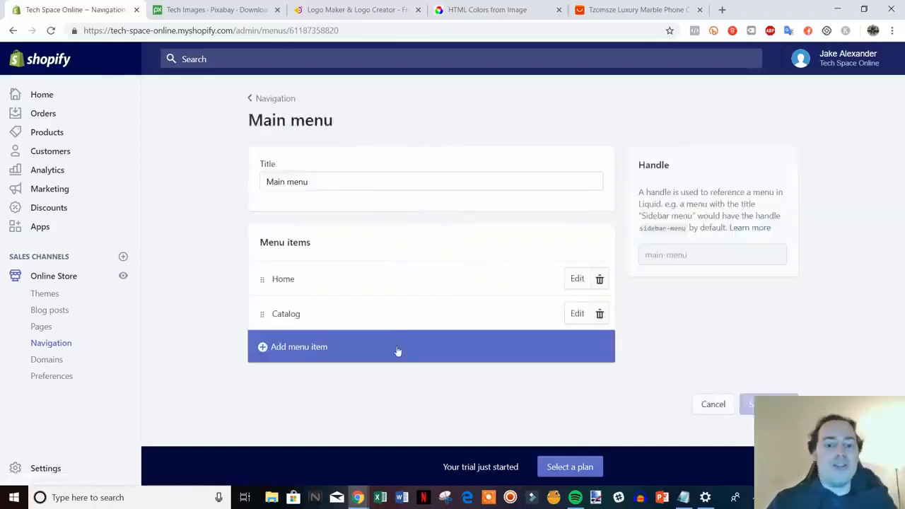
{"action": "left_click", "coordinate": [312, 358]}
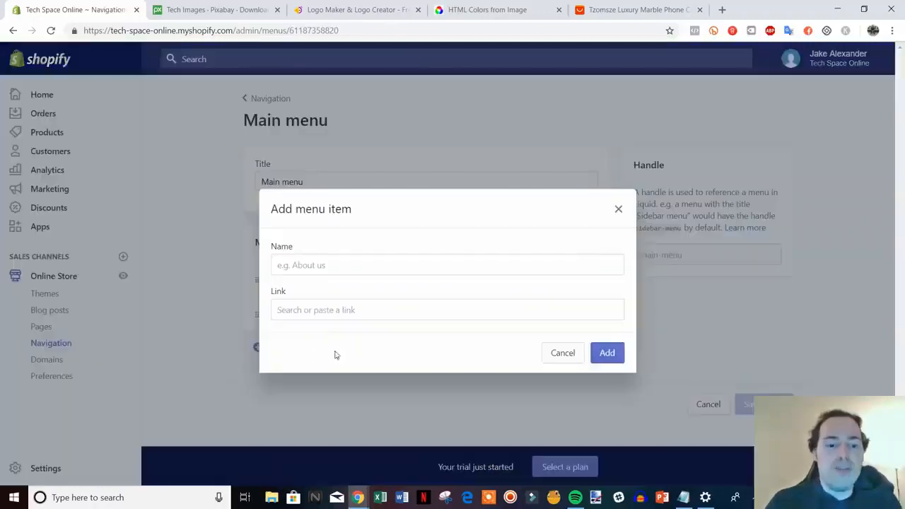
{"action": "left_click", "coordinate": [350, 311]}
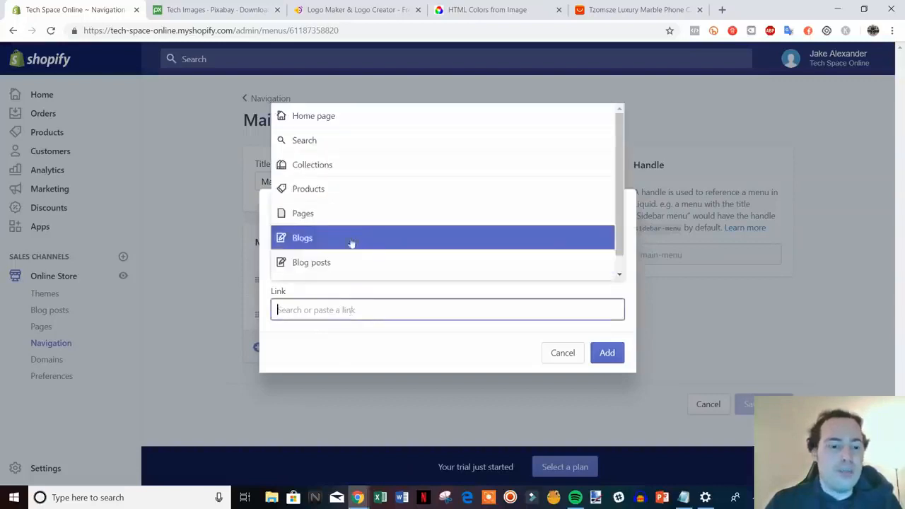
{"action": "left_click", "coordinate": [371, 221]}
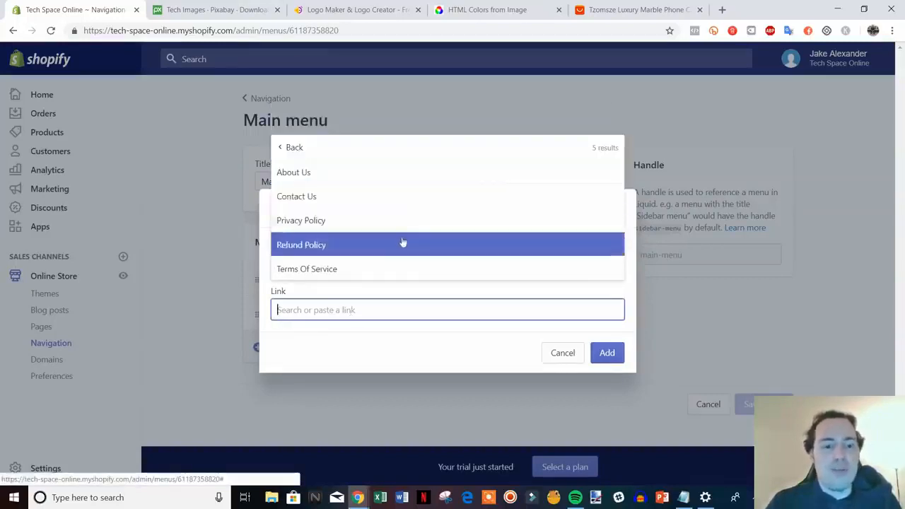
{"action": "left_click", "coordinate": [389, 202]}
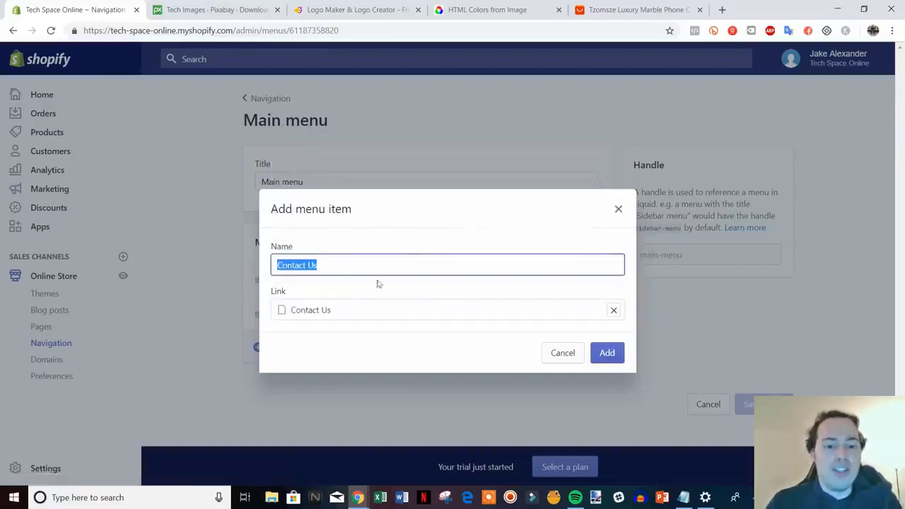
{"action": "left_click", "coordinate": [607, 352]}
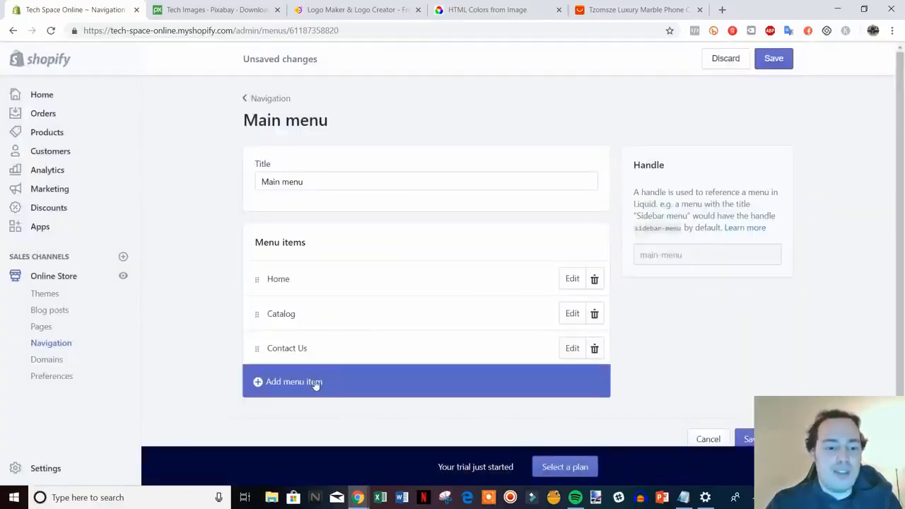
Step: Add a menu item linking to the About Us page to the Main menu and save the menu
{"action": "left_click", "coordinate": [315, 383]}
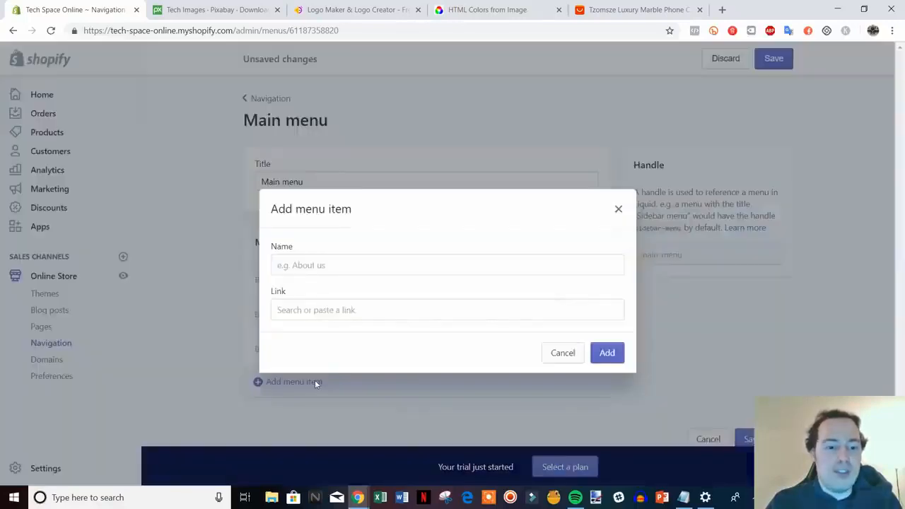
{"action": "left_click", "coordinate": [362, 309]}
{"action": "left_click", "coordinate": [360, 214]}
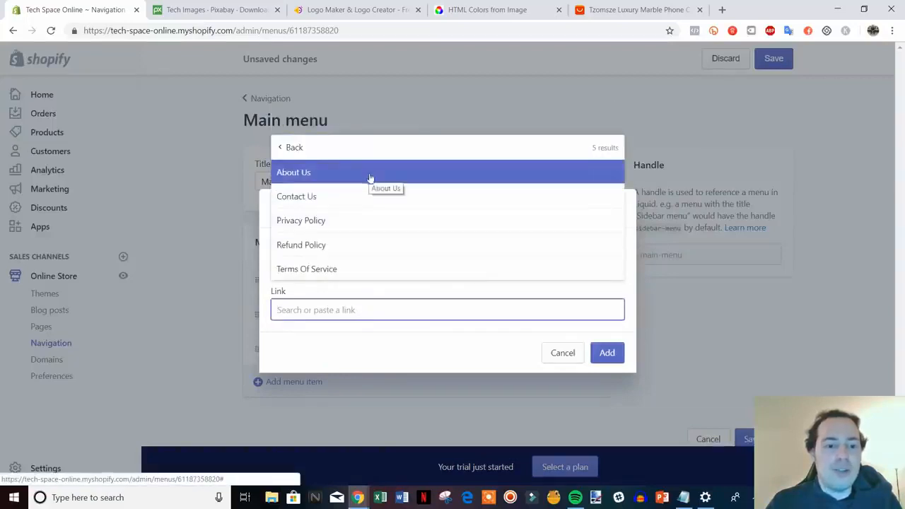
{"action": "left_click", "coordinate": [375, 179]}
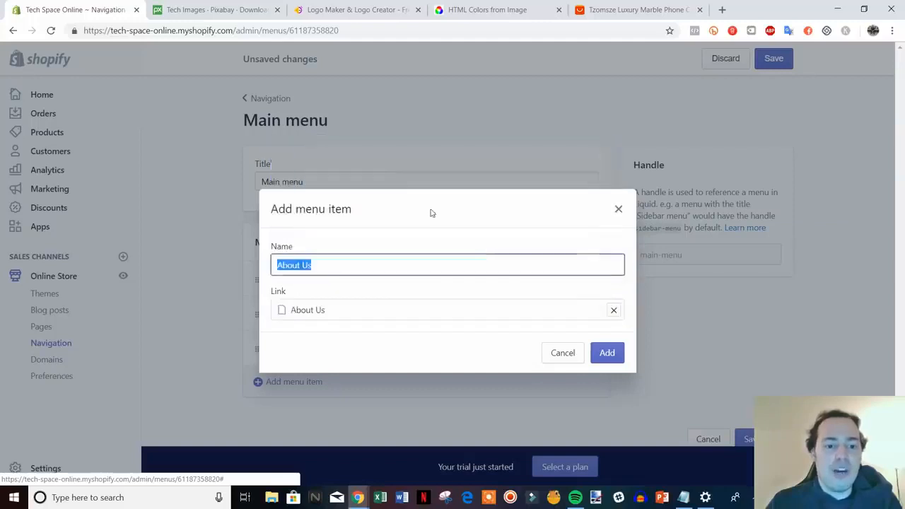
{"action": "left_click", "coordinate": [605, 352]}
{"action": "scroll", "coordinate": [763, 358], "scroll_direction": "down", "scroll_amount": 1}
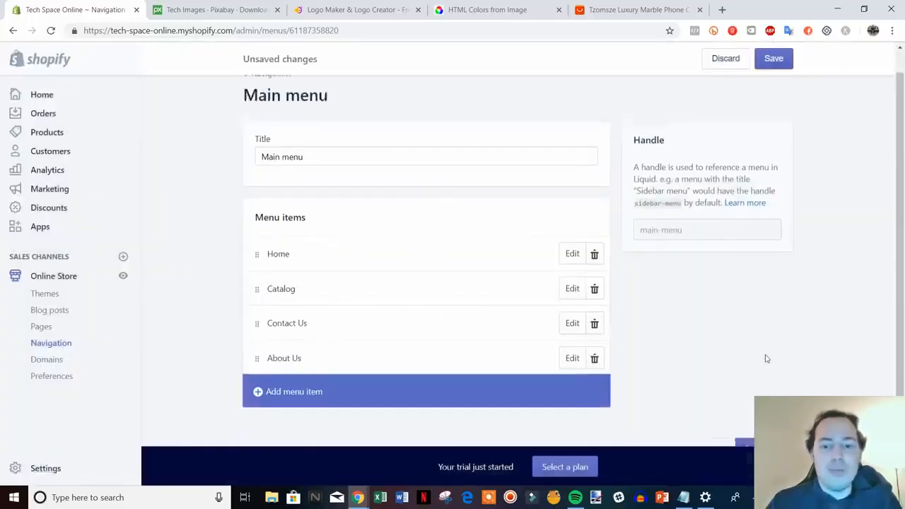
{"action": "scroll", "coordinate": [766, 359], "scroll_direction": "up", "scroll_amount": 1}
{"action": "left_click", "coordinate": [775, 59]}
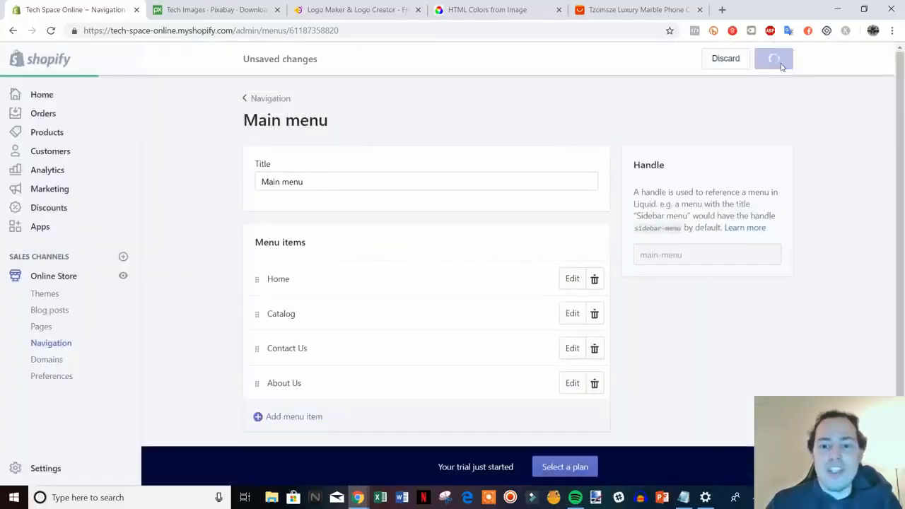
Step: Add a menu item linking to the Privacy Policy page to the store's Footer menu
{"action": "left_click", "coordinate": [269, 103]}
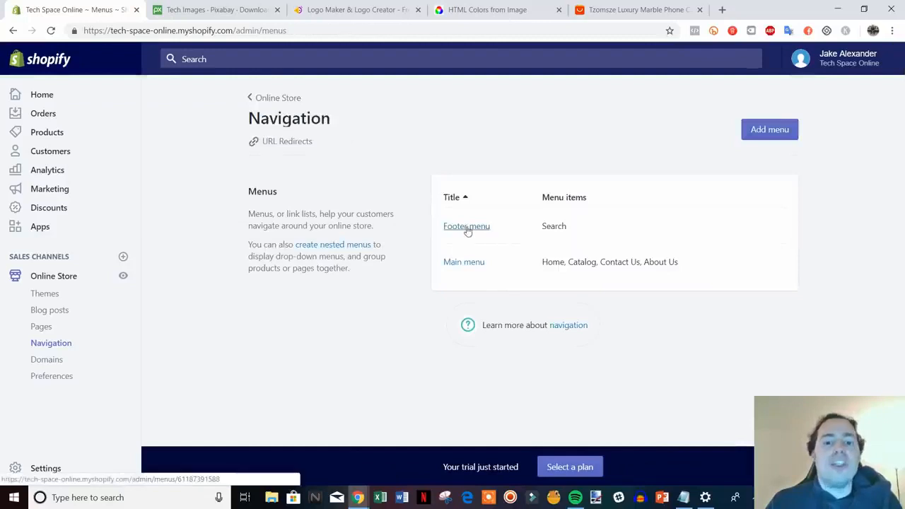
{"action": "left_click", "coordinate": [467, 228]}
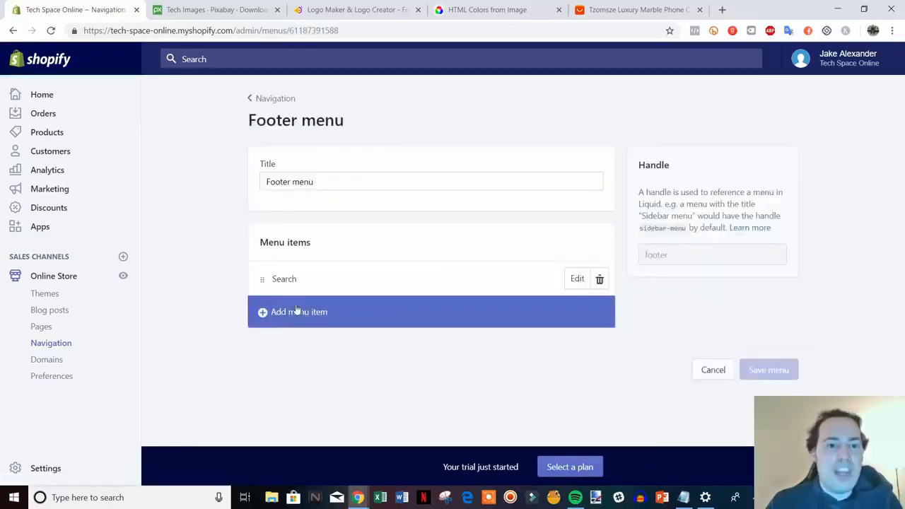
{"action": "left_click", "coordinate": [297, 311]}
{"action": "left_click", "coordinate": [305, 309]}
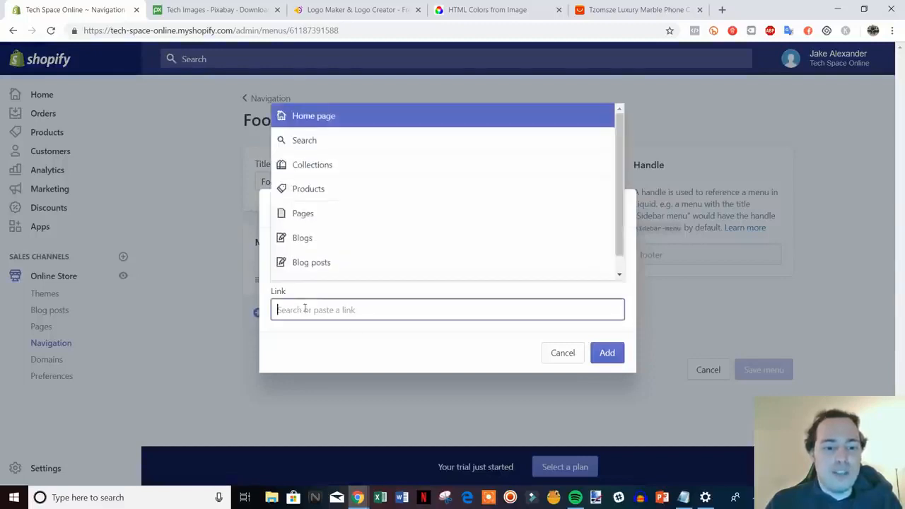
{"action": "left_click", "coordinate": [338, 214]}
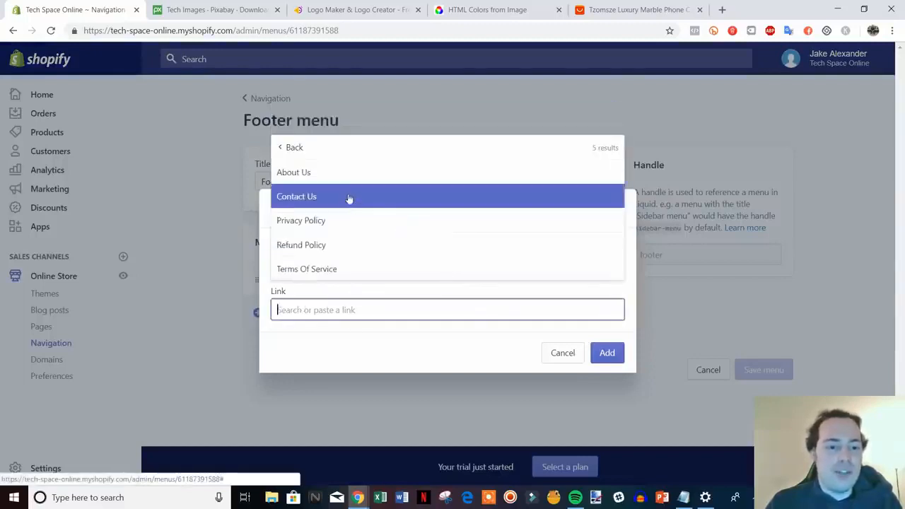
{"action": "left_click", "coordinate": [317, 220]}
{"action": "left_click", "coordinate": [616, 353]}
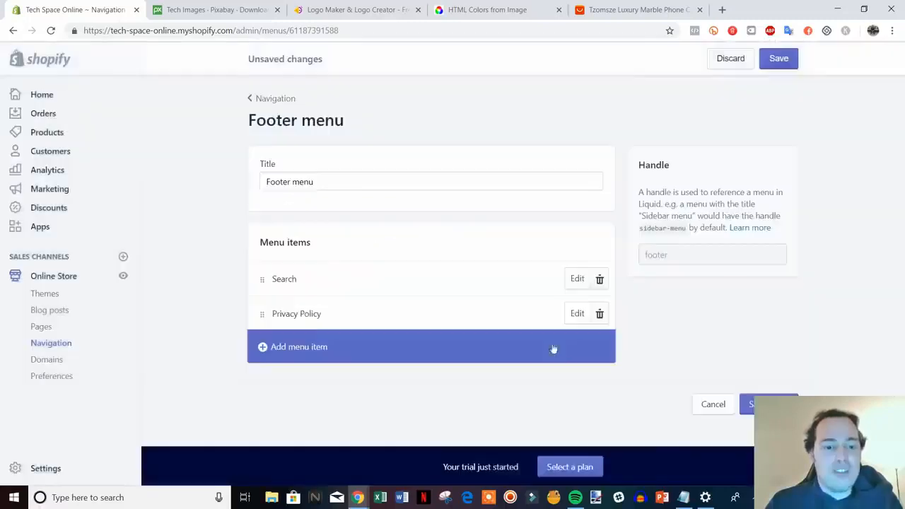
Step: Add a menu item linking to the Refund Policy page to the Footer menu
{"action": "left_click", "coordinate": [315, 347]}
{"action": "left_click", "coordinate": [339, 311]}
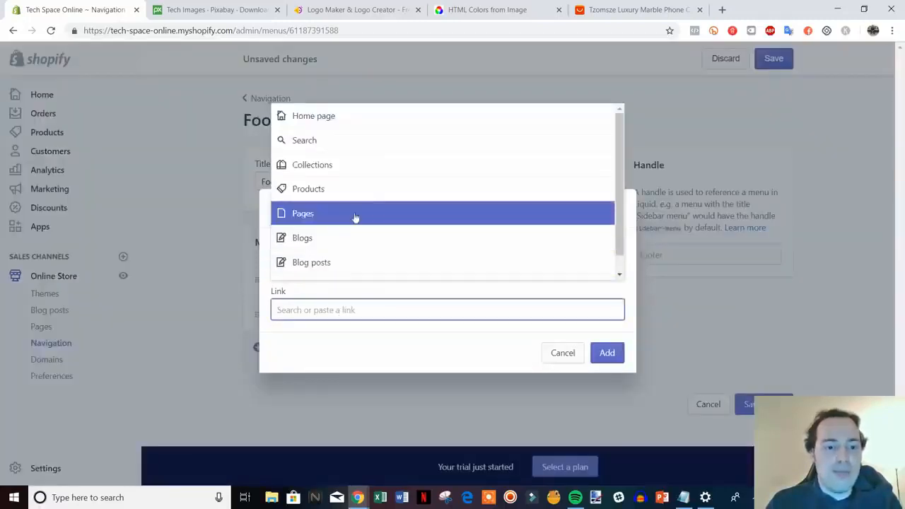
{"action": "left_click", "coordinate": [347, 211]}
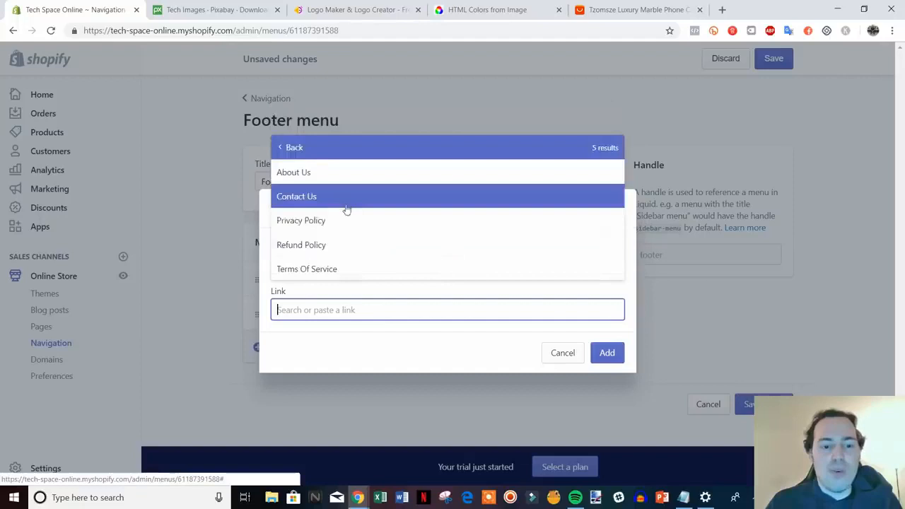
{"action": "left_click", "coordinate": [366, 245]}
{"action": "left_click", "coordinate": [606, 352]}
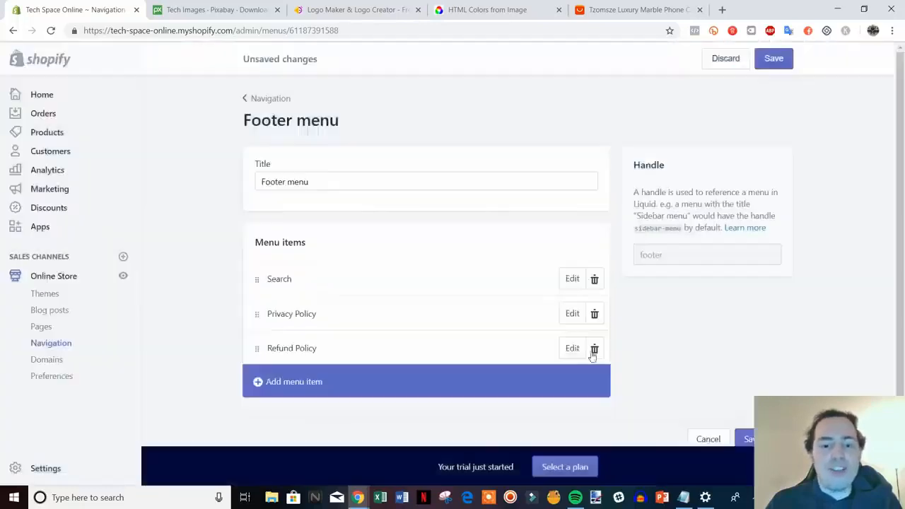
Step: Add a menu item linking to the Terms Of Service page to the Footer menu and save the menu
{"action": "left_click", "coordinate": [345, 386]}
{"action": "left_click", "coordinate": [343, 311]}
{"action": "scroll", "coordinate": [398, 236], "scroll_direction": "down", "scroll_amount": 1}
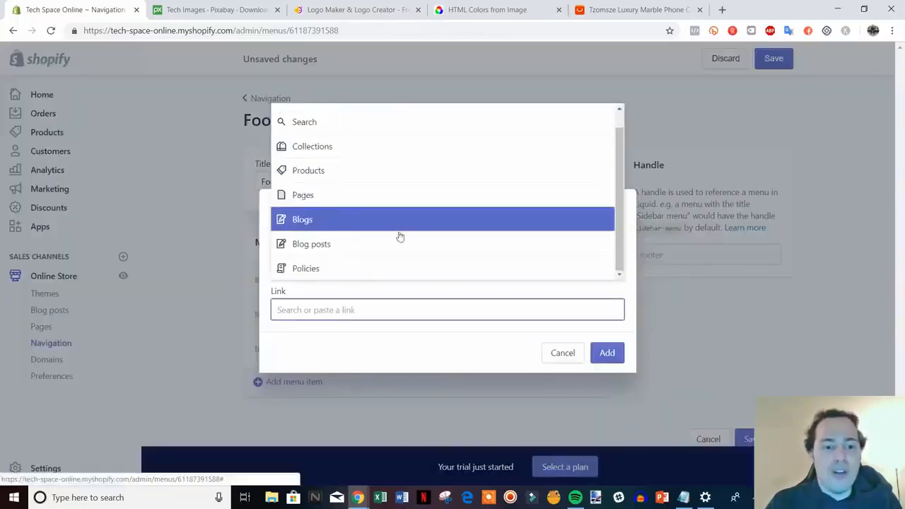
{"action": "scroll", "coordinate": [327, 212], "scroll_direction": "up", "scroll_amount": 1}
{"action": "left_click", "coordinate": [335, 214]}
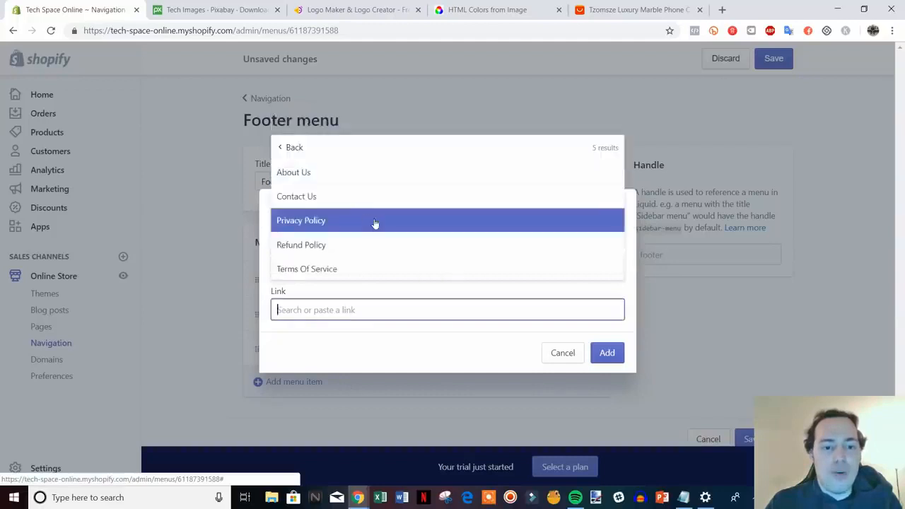
{"action": "left_click", "coordinate": [340, 266]}
{"action": "left_click", "coordinate": [606, 352]}
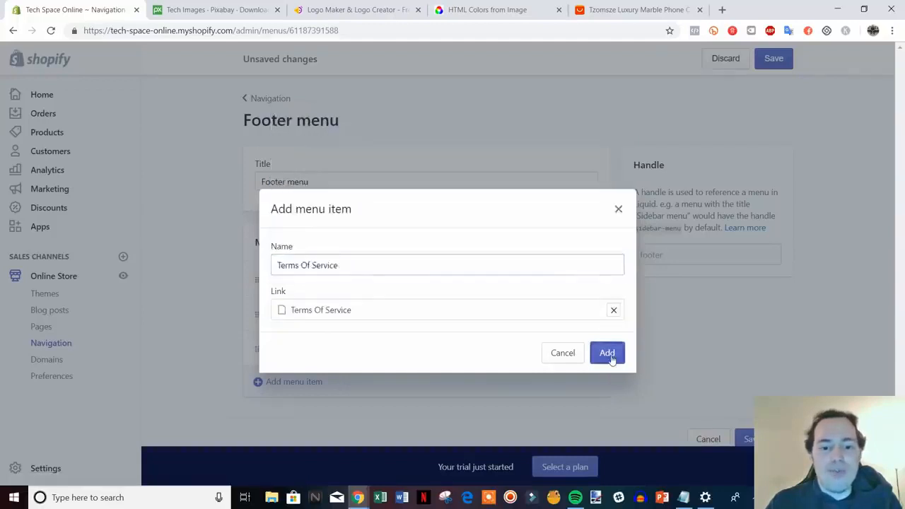
{"action": "scroll", "coordinate": [714, 366], "scroll_direction": "down", "scroll_amount": 1}
{"action": "left_click", "coordinate": [749, 415]}
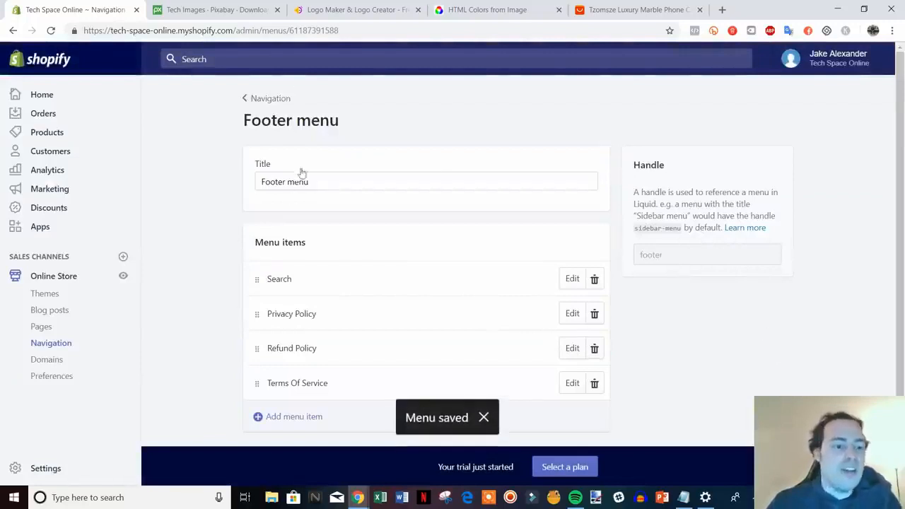
Step: View the live storefront to check the header navigation and footer quick links, and close it
{"action": "left_click", "coordinate": [124, 279]}
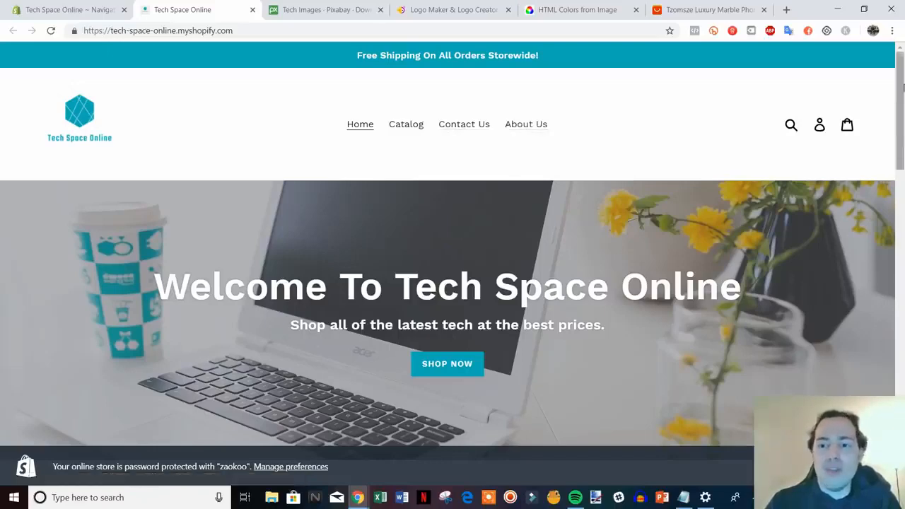
{"action": "scroll", "coordinate": [902, 159], "scroll_direction": "down", "scroll_amount": 3}
{"action": "left_click_drag", "start_coordinate": [904, 157], "coordinate": [902, 403]}
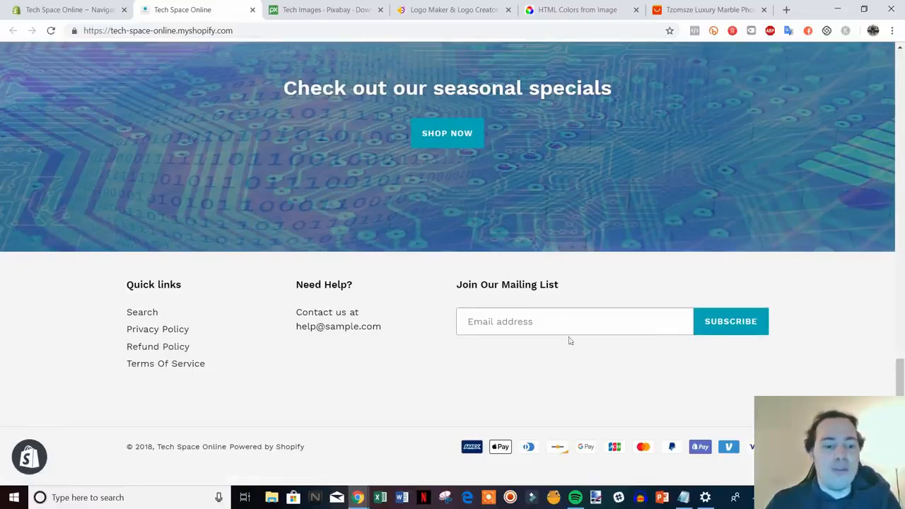
{"action": "left_click_drag", "start_coordinate": [901, 379], "coordinate": [902, 126]}
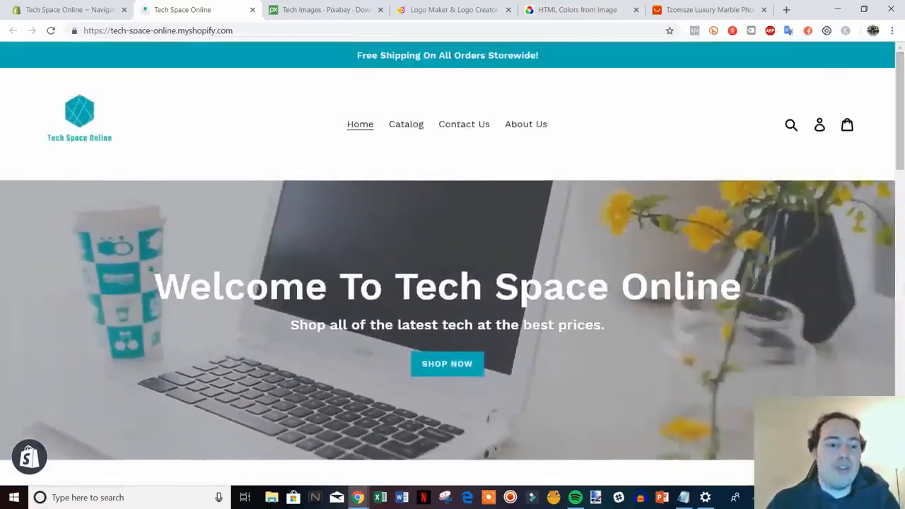
{"action": "left_click", "coordinate": [252, 9]}
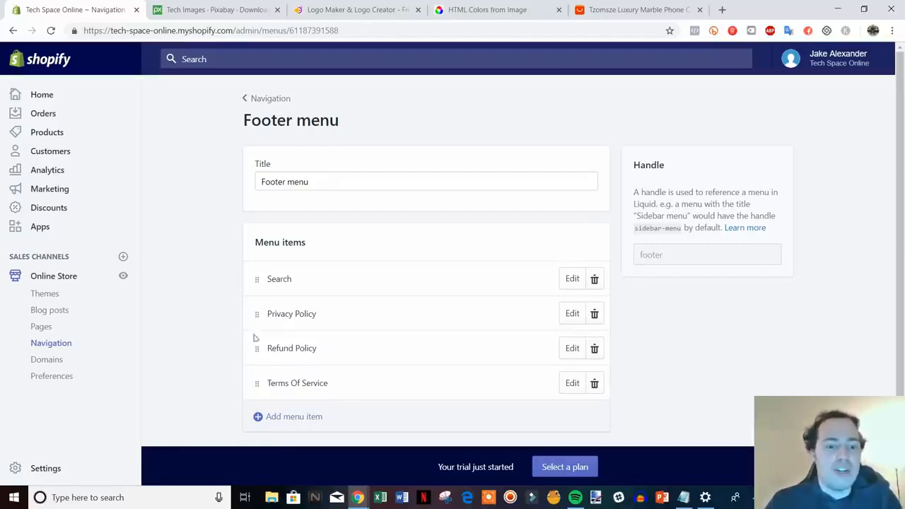
Step: Try nesting the Contact Us item under Catalog in the Main menu and discard the changes
{"action": "left_click", "coordinate": [267, 99]}
{"action": "left_click", "coordinate": [447, 261]}
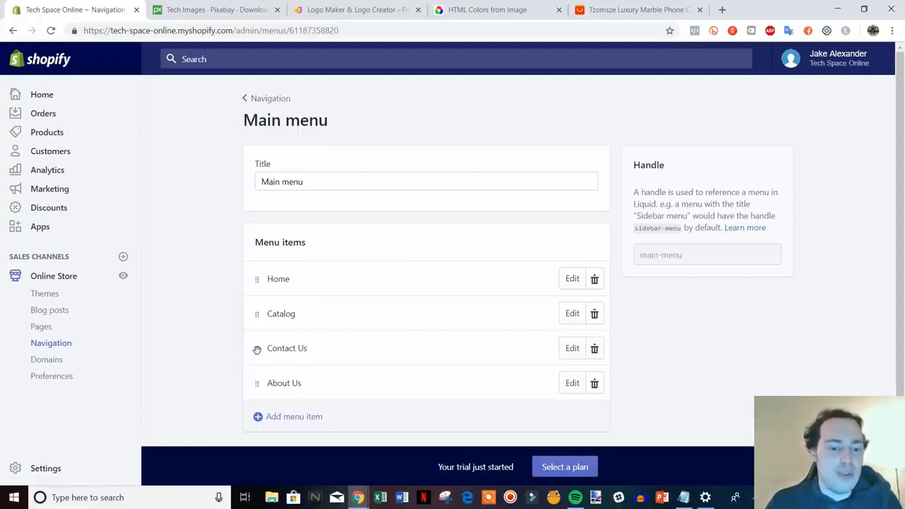
{"action": "left_click_drag", "start_coordinate": [257, 350], "coordinate": [292, 343]}
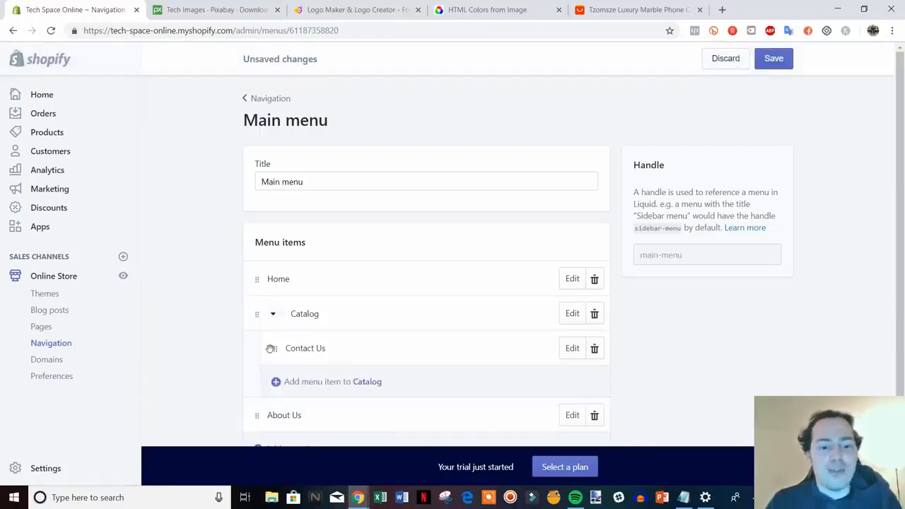
{"action": "left_click_drag", "start_coordinate": [271, 349], "coordinate": [225, 361]}
{"action": "left_click", "coordinate": [726, 59]}
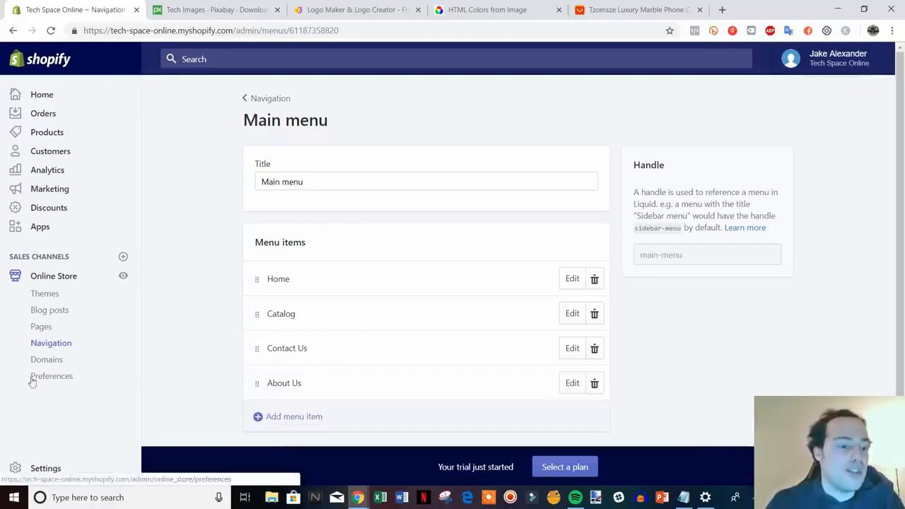
Step: Open the online store preferences and search Google for "amazon" to examine how its result title and description look
{"action": "left_click", "coordinate": [57, 377]}
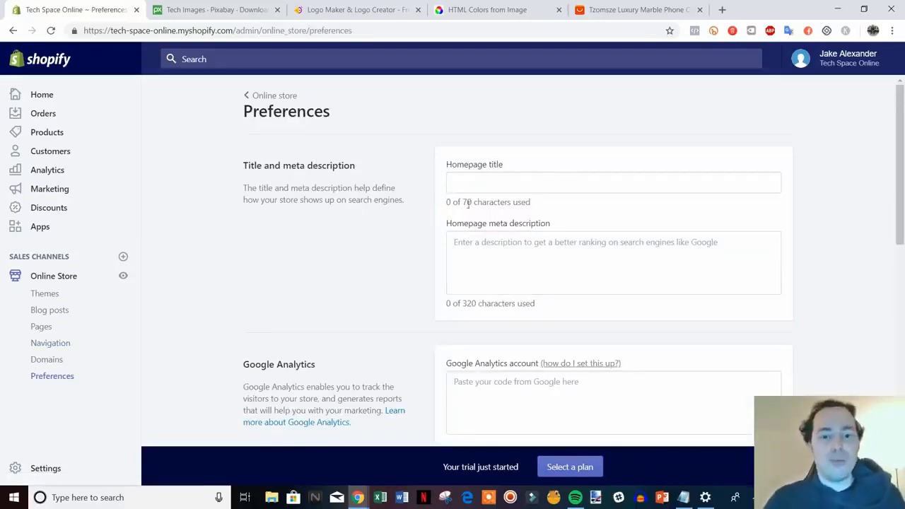
{"action": "key", "text": "ctrl+t"}
{"action": "type", "text": "g"}
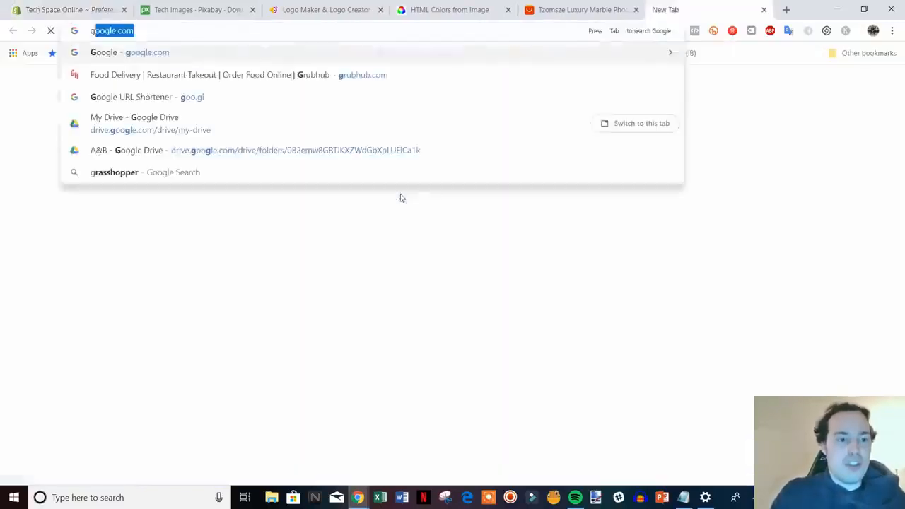
{"action": "key", "text": "Return"}
{"action": "type", "text": "amazon"}
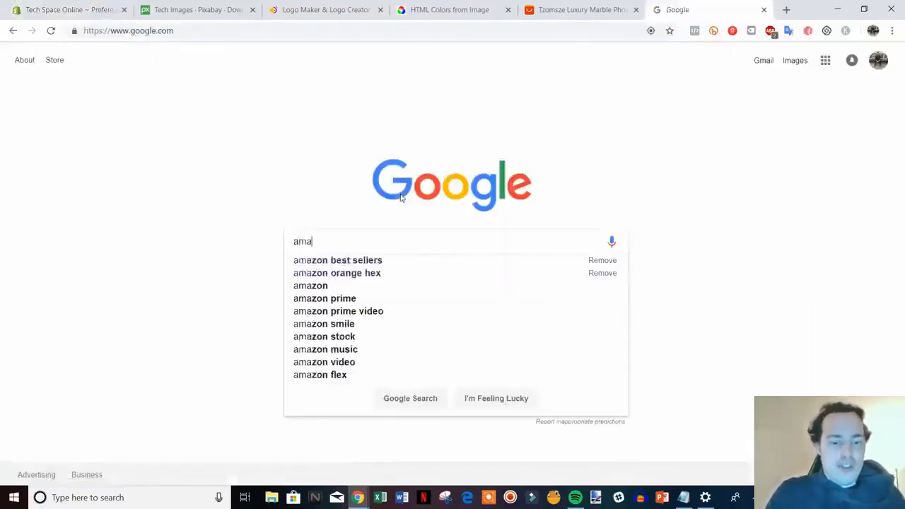
{"action": "key", "text": "Return"}
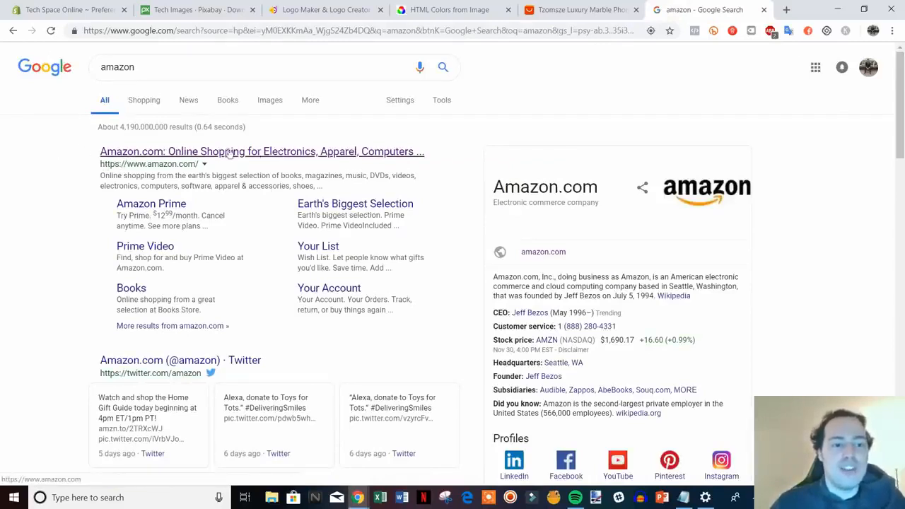
{"action": "left_click_drag", "start_coordinate": [101, 175], "coordinate": [330, 187]}
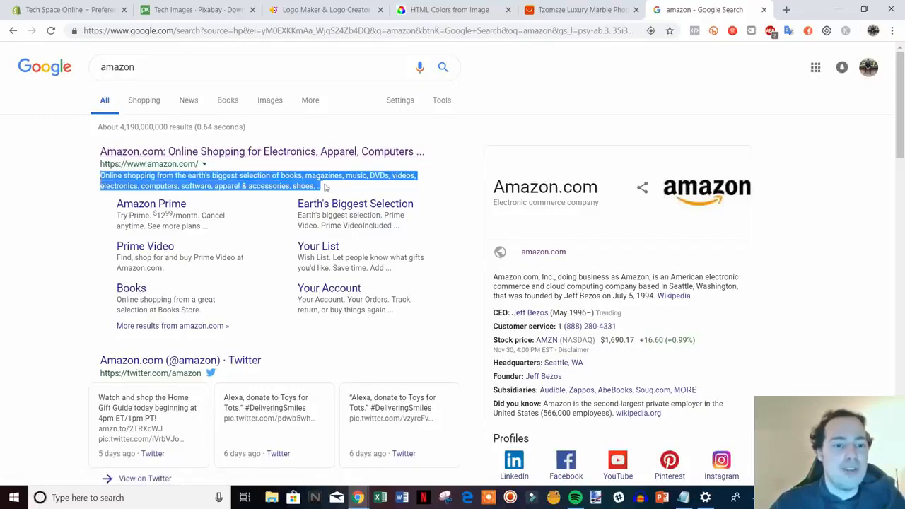
{"action": "left_click", "coordinate": [85, 202]}
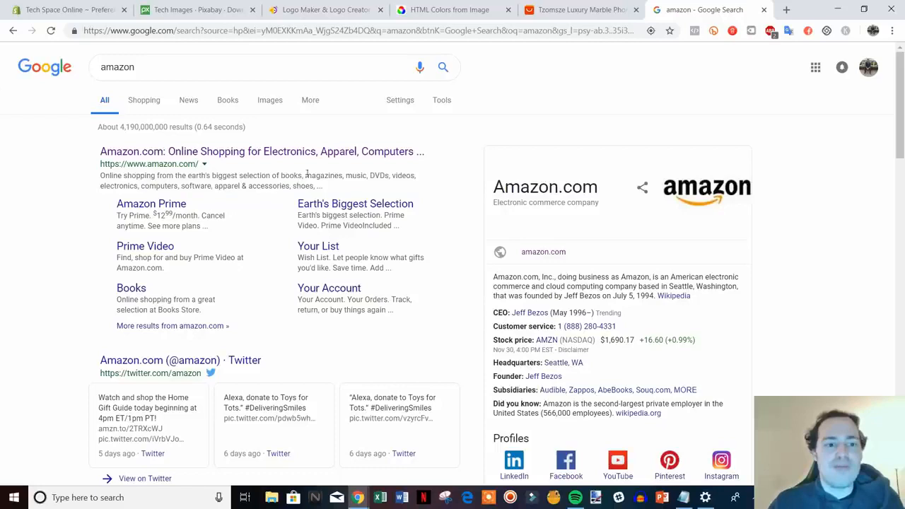
Step: Set the homepage title in the store preferences to "Tech Space Online - All Of The Hottest Gadgets"
{"action": "left_click", "coordinate": [71, 9]}
{"action": "left_click", "coordinate": [532, 185]}
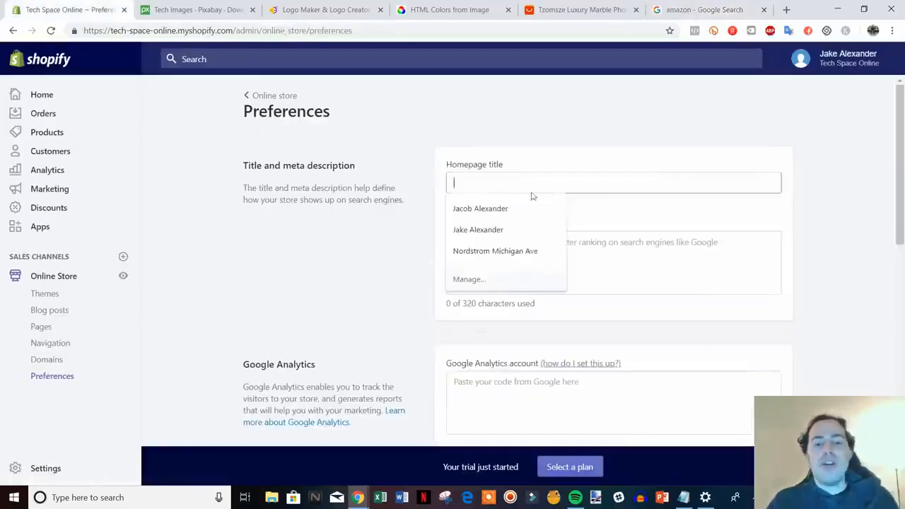
{"action": "left_click", "coordinate": [600, 275]}
{"action": "left_click", "coordinate": [591, 185]}
{"action": "type", "text": "Te"}
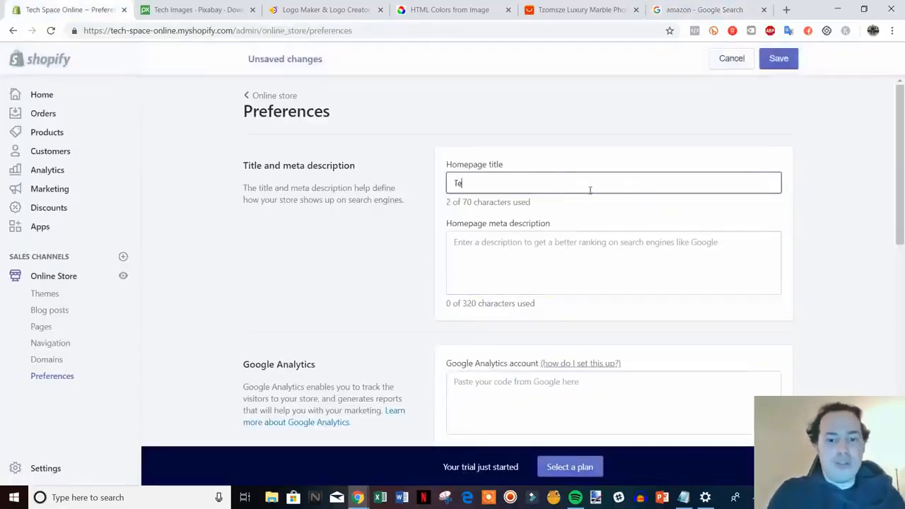
{"action": "type", "text": "ch Space "}
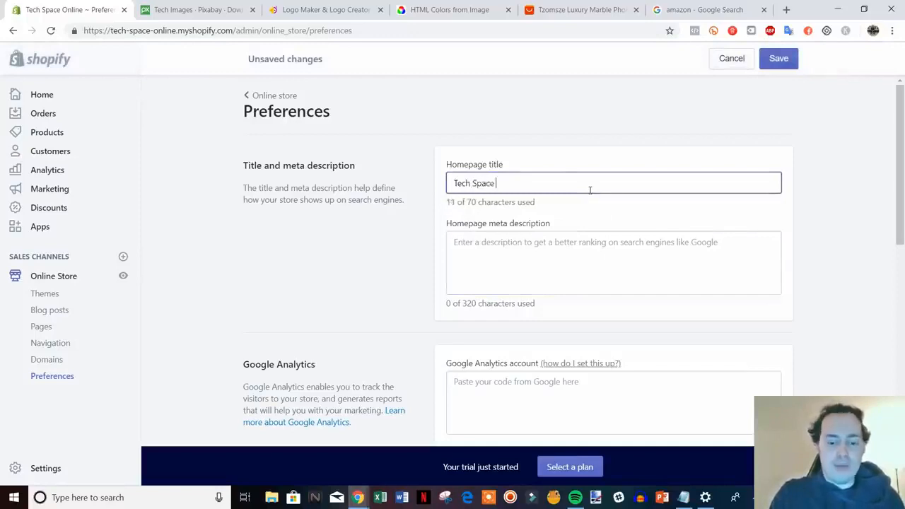
{"action": "type", "text": "Online - All O"}
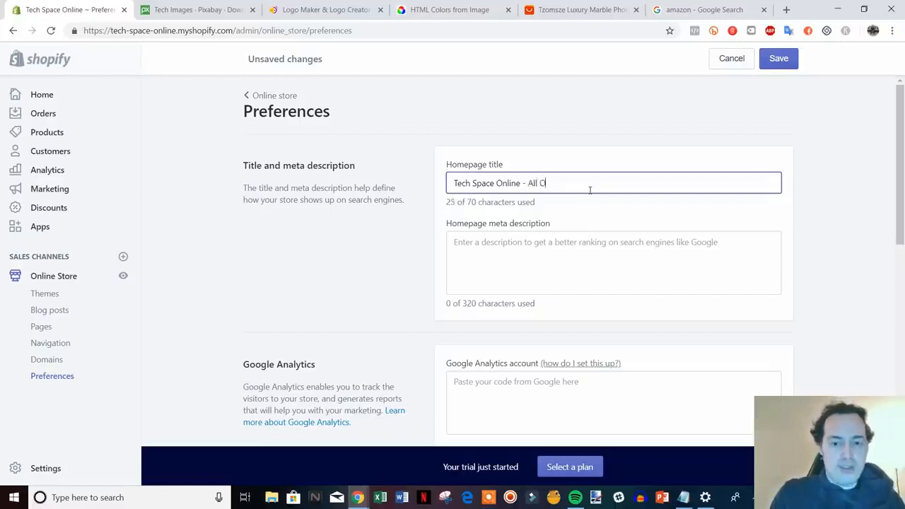
{"action": "type", "text": "f The Hotte"}
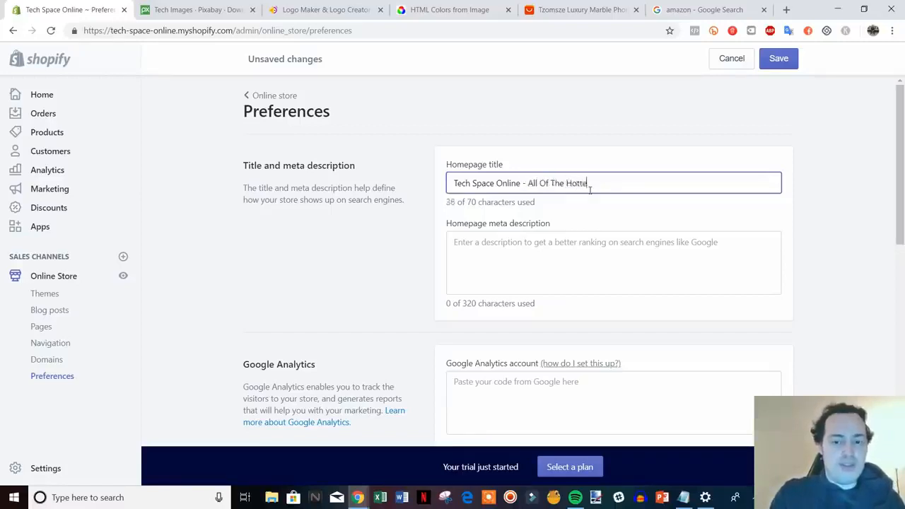
{"action": "type", "text": "st Gadgets"}
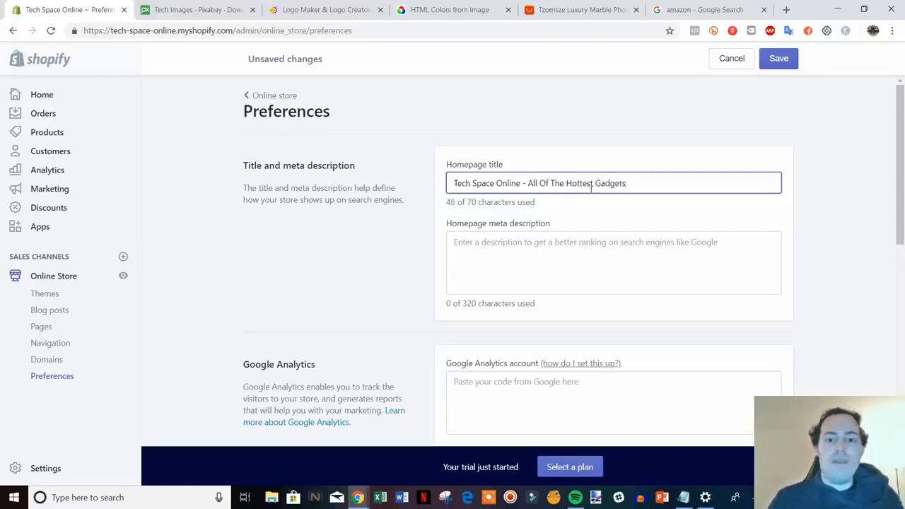
{"action": "left_click", "coordinate": [618, 263]}
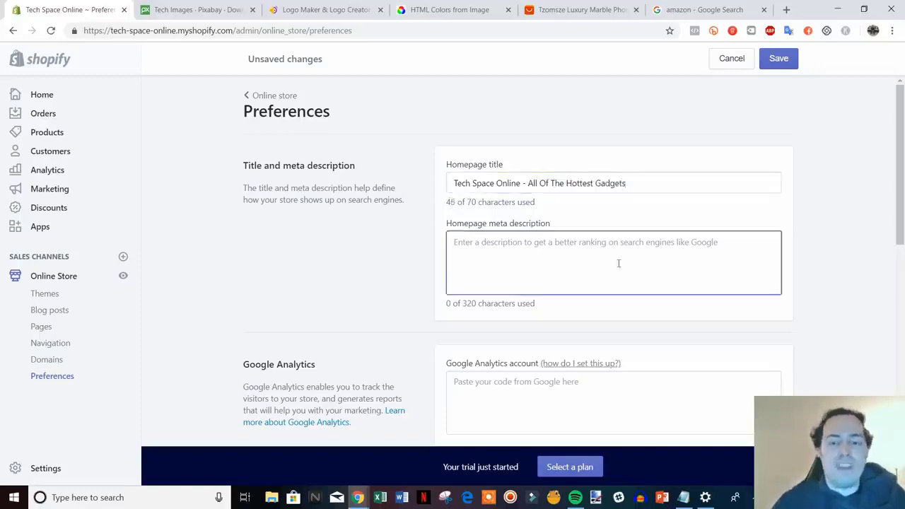
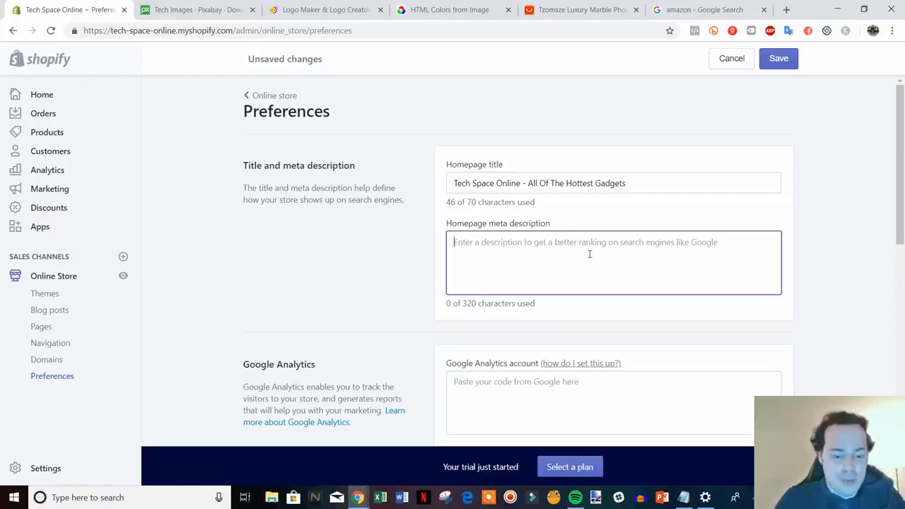
Step: Set the homepage meta description to "We are an electronics retailer that offers deals on all of the most in demand tech products."
{"action": "type", "text": "We"}
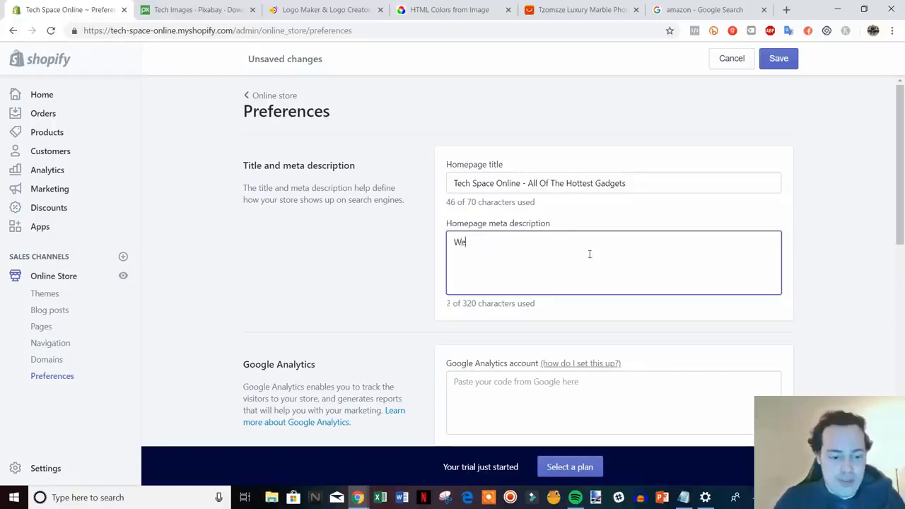
{"action": "type", "text": " are an electron"}
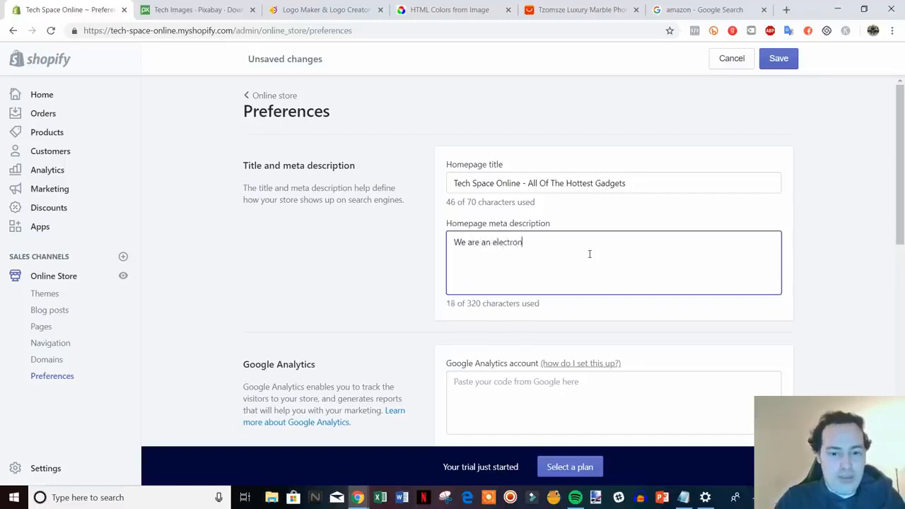
{"action": "type", "text": "ics retailer th"}
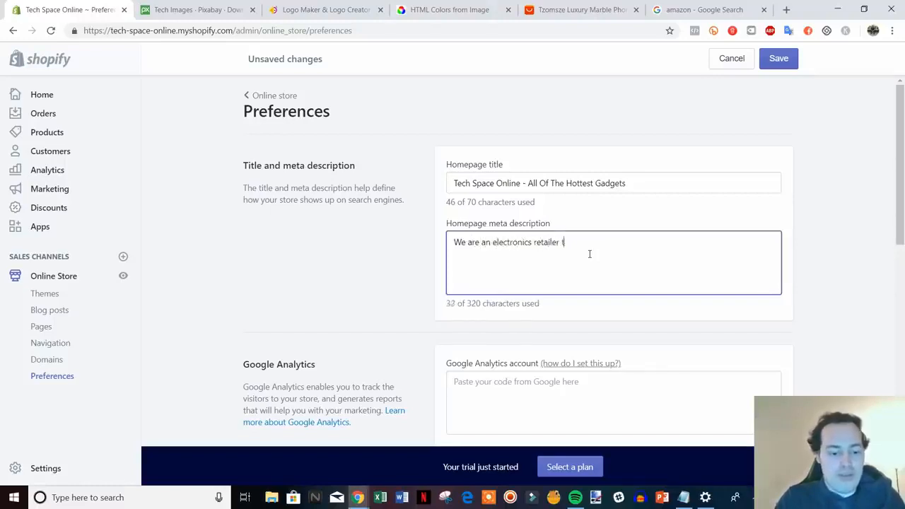
{"action": "type", "text": "at sf"}
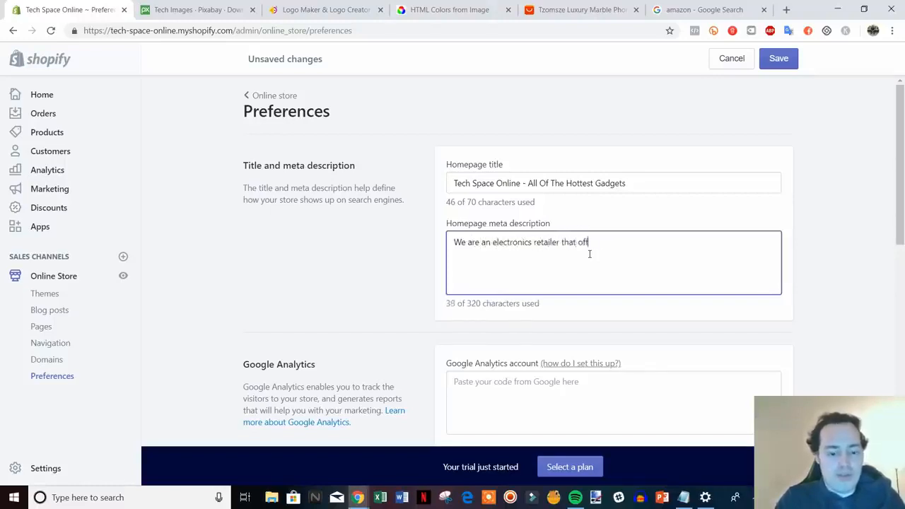
{"action": "type", "text": "fers deals on a"}
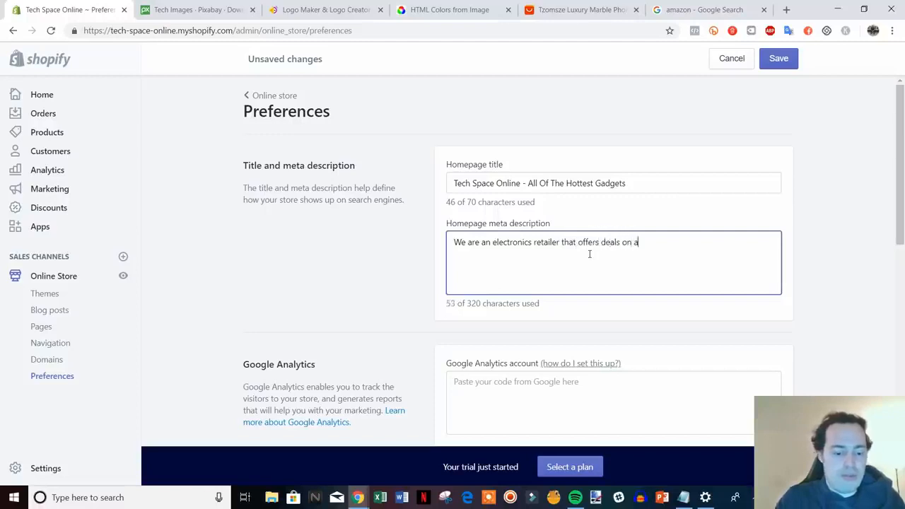
{"action": "type", "text": "l lot"}
{"action": "key", "text": "BackSpace"}
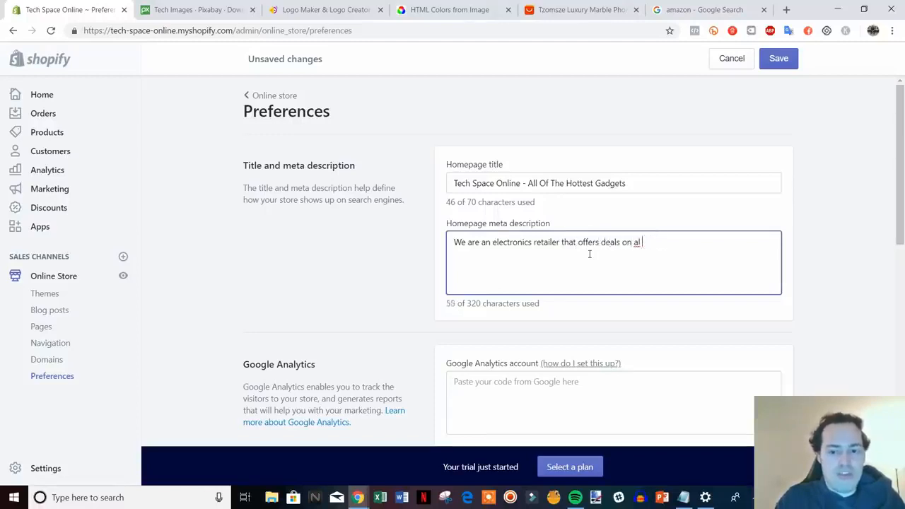
{"action": "type", "text": "of the most"}
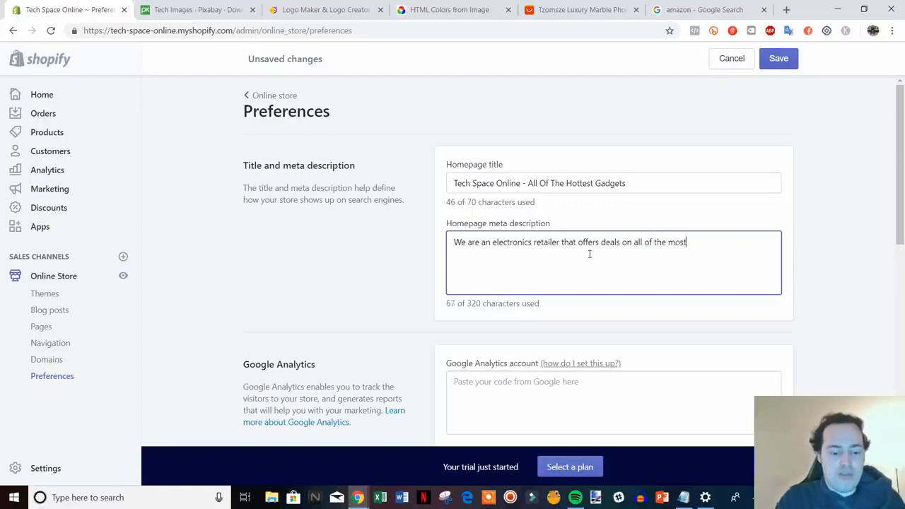
{"action": "type", "text": " in demand"}
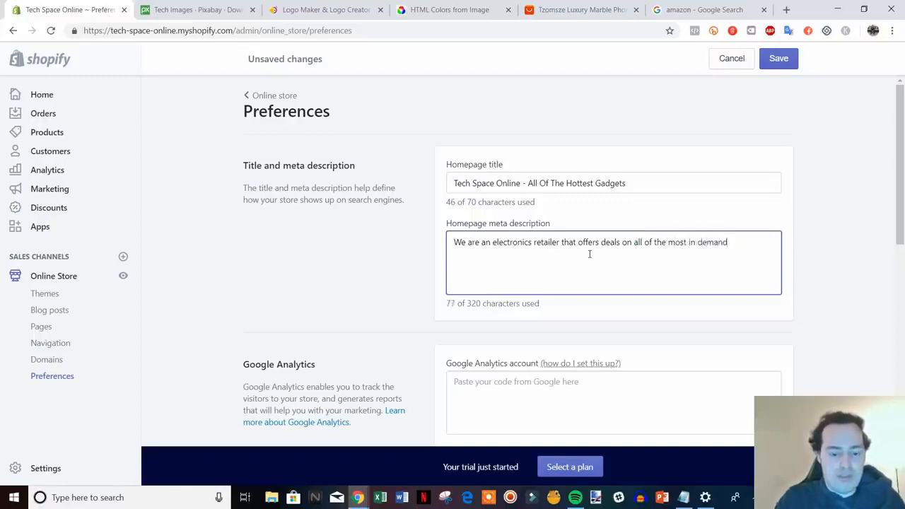
{"action": "type", "text": " tech product"}
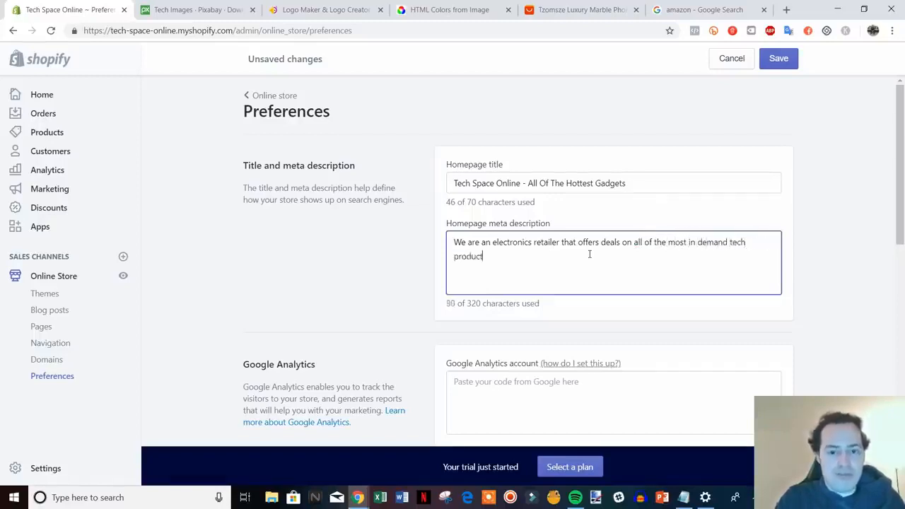
{"action": "type", "text": "s."}
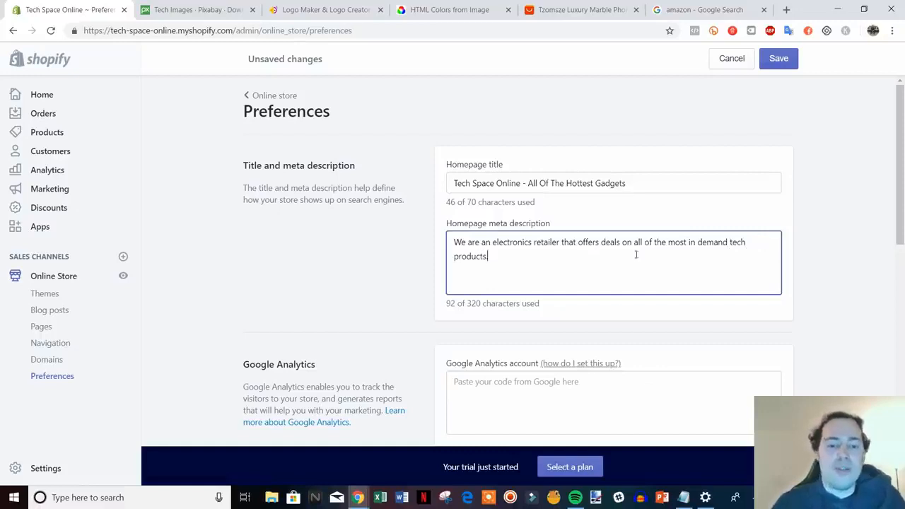
Step: Examine the Google Analytics, Facebook Pixel and password protection sections of the store preferences
{"action": "scroll", "coordinate": [609, 273], "scroll_direction": "down", "scroll_amount": 1}
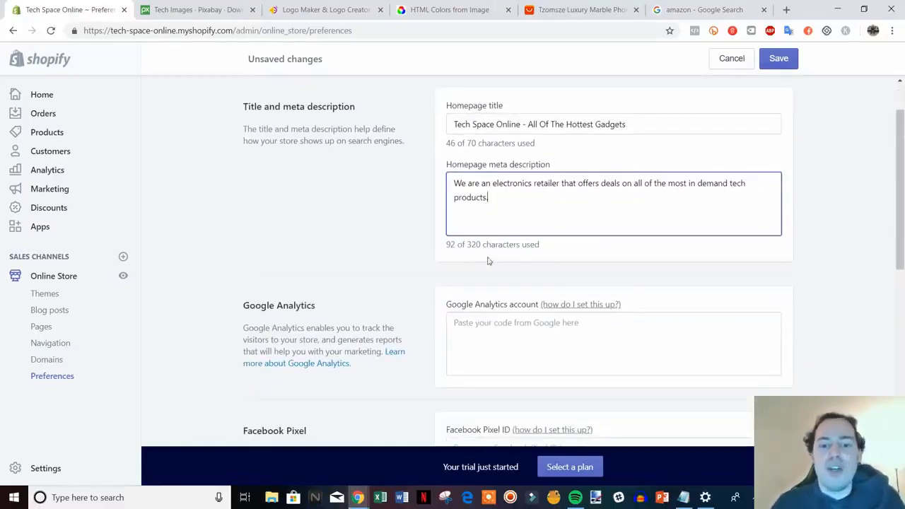
{"action": "left_click", "coordinate": [846, 234]}
{"action": "scroll", "coordinate": [851, 234], "scroll_direction": "down", "scroll_amount": 1}
{"action": "scroll", "coordinate": [848, 228], "scroll_direction": "down", "scroll_amount": 1}
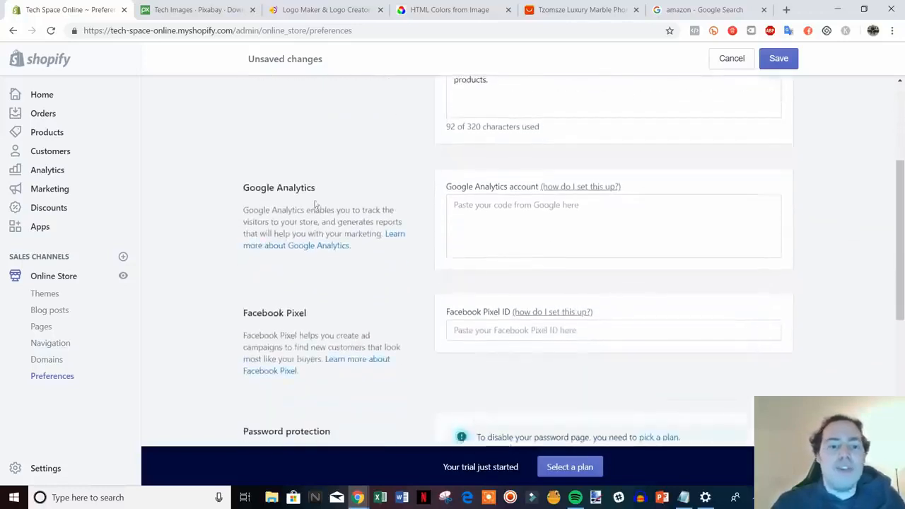
{"action": "left_click_drag", "start_coordinate": [375, 249], "coordinate": [246, 172]}
{"action": "left_click", "coordinate": [240, 176]}
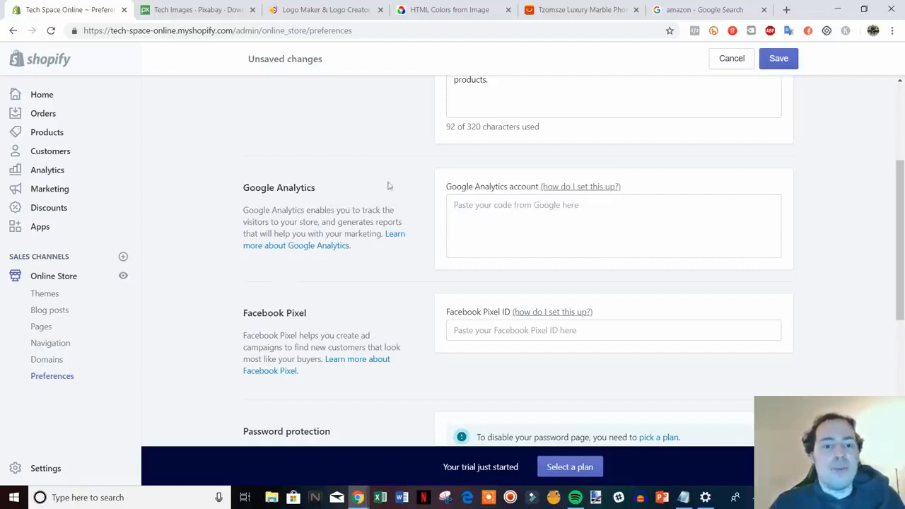
{"action": "scroll", "coordinate": [544, 200], "scroll_direction": "down", "scroll_amount": 2}
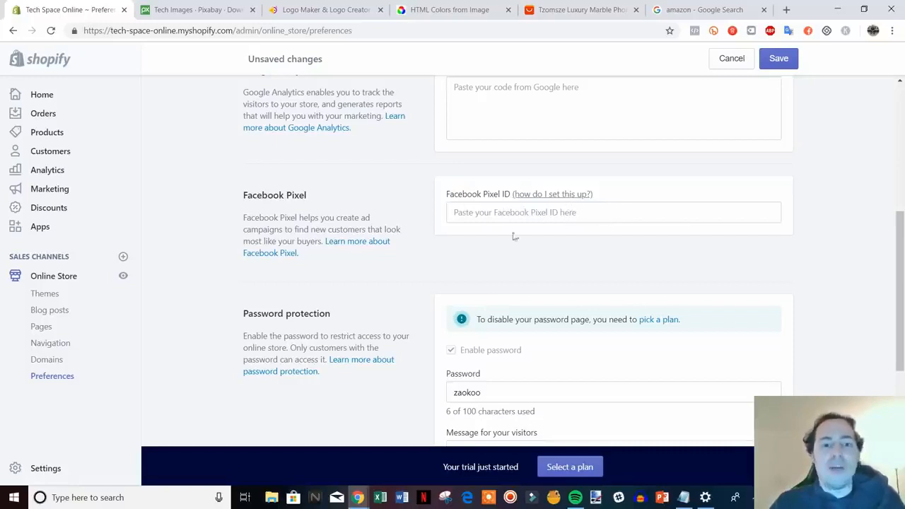
{"action": "scroll", "coordinate": [514, 241], "scroll_direction": "up", "scroll_amount": 1}
{"action": "scroll", "coordinate": [462, 259], "scroll_direction": "down", "scroll_amount": 1}
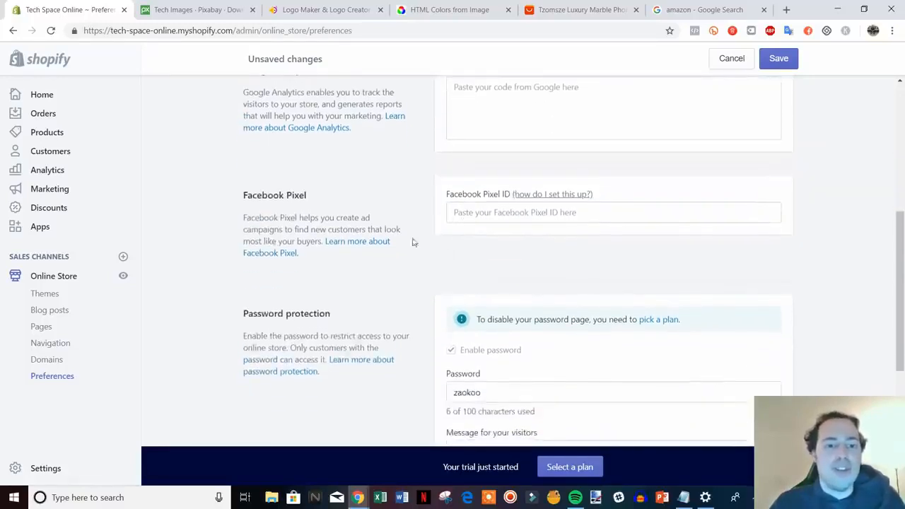
{"action": "scroll", "coordinate": [413, 242], "scroll_direction": "up", "scroll_amount": 1}
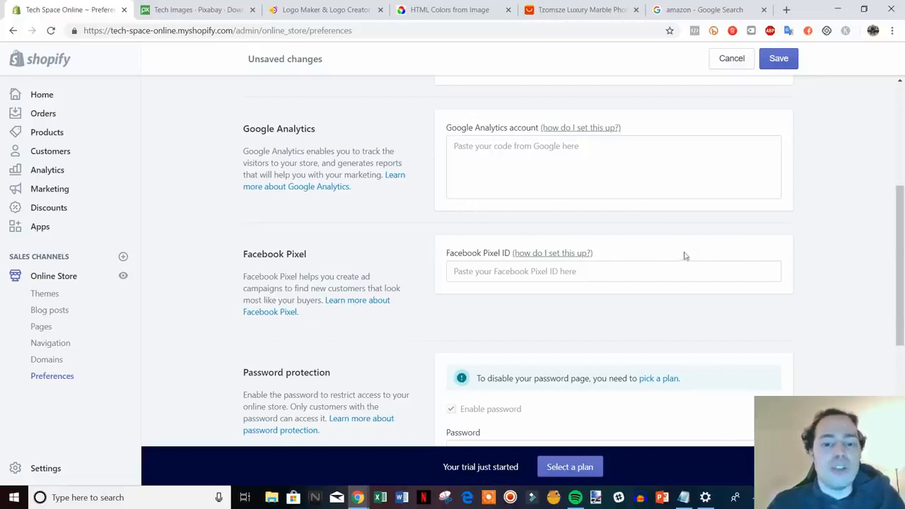
{"action": "scroll", "coordinate": [453, 183], "scroll_direction": "down", "scroll_amount": 3}
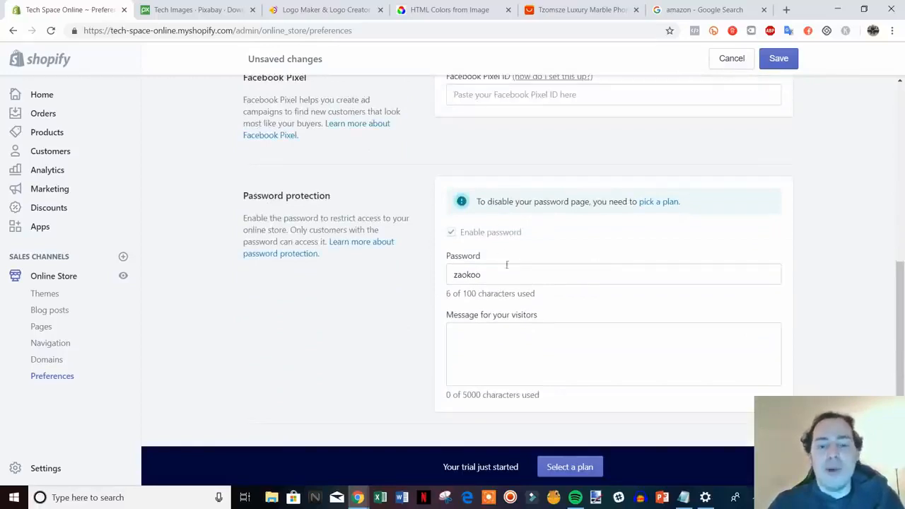
Step: Save the store preferences with the new homepage title and meta description
{"action": "scroll", "coordinate": [531, 265], "scroll_direction": "up", "scroll_amount": 2}
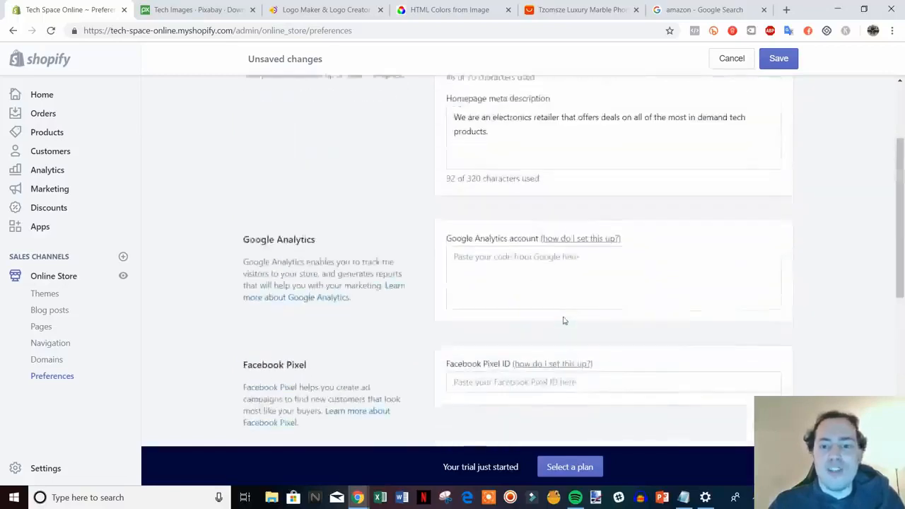
{"action": "scroll", "coordinate": [564, 319], "scroll_direction": "up", "scroll_amount": 4}
{"action": "left_click", "coordinate": [778, 57]}
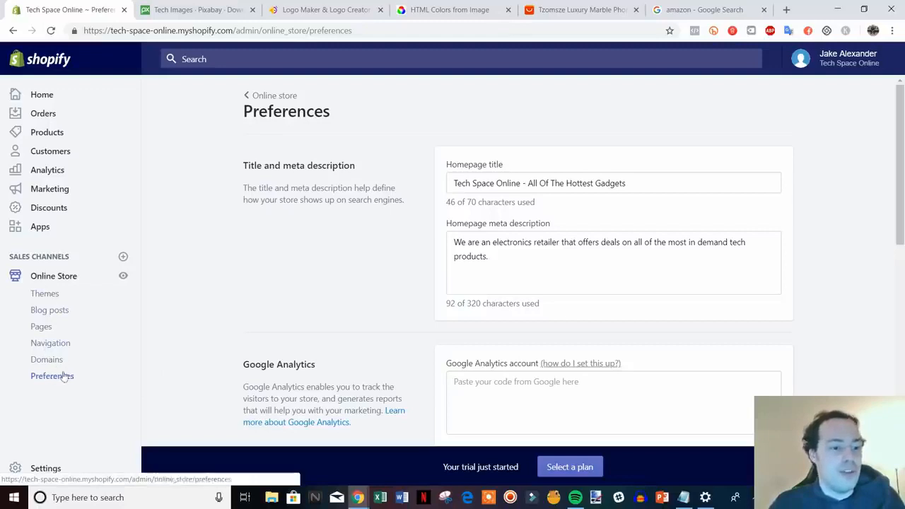
Step: Create and save a blog post titled "Sample Post" with the content "type something here"
{"action": "left_click", "coordinate": [44, 315]}
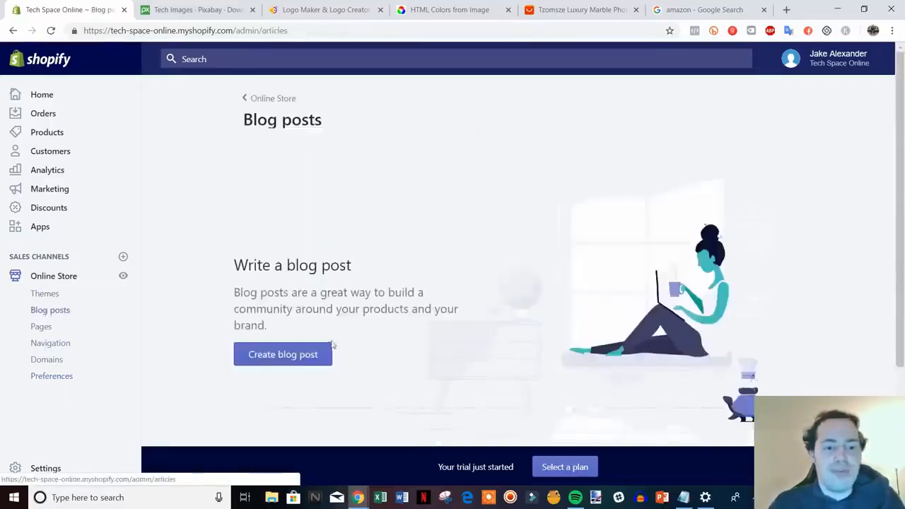
{"action": "left_click", "coordinate": [295, 357]}
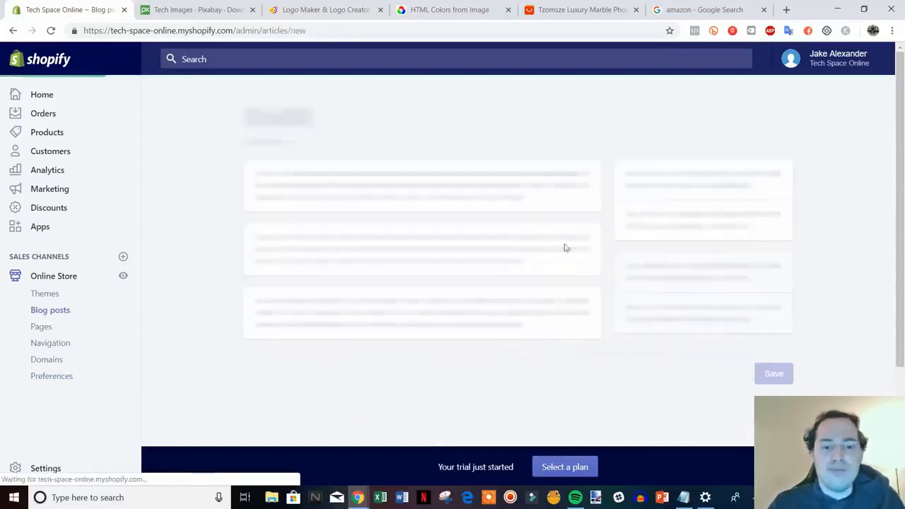
{"action": "left_click", "coordinate": [419, 179]}
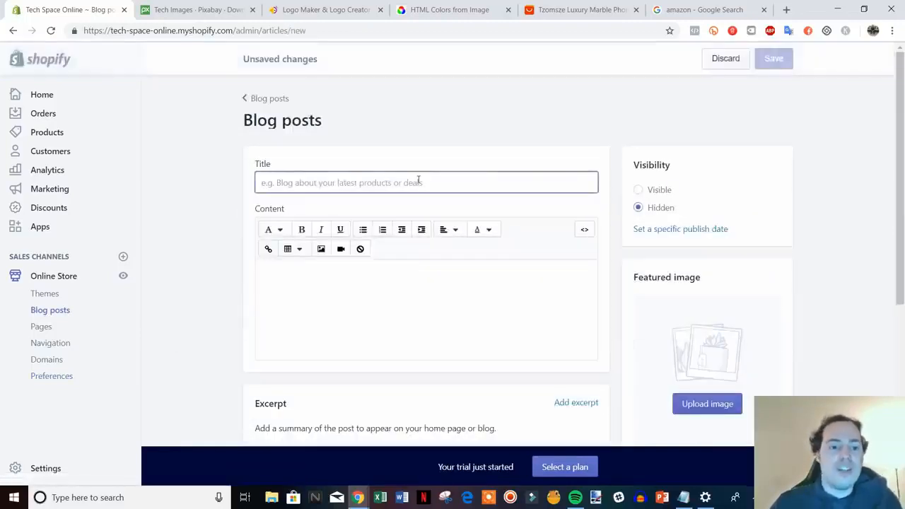
{"action": "type", "text": "Sam"}
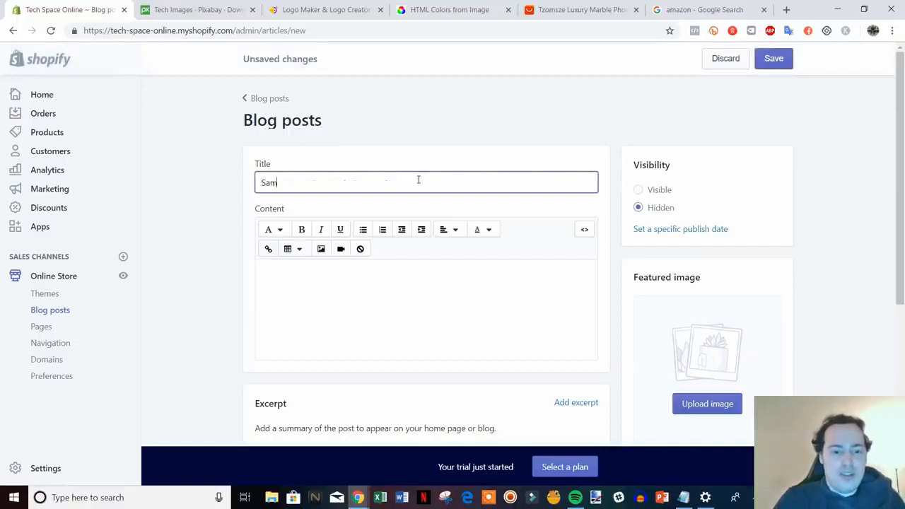
{"action": "type", "text": "ple Post"}
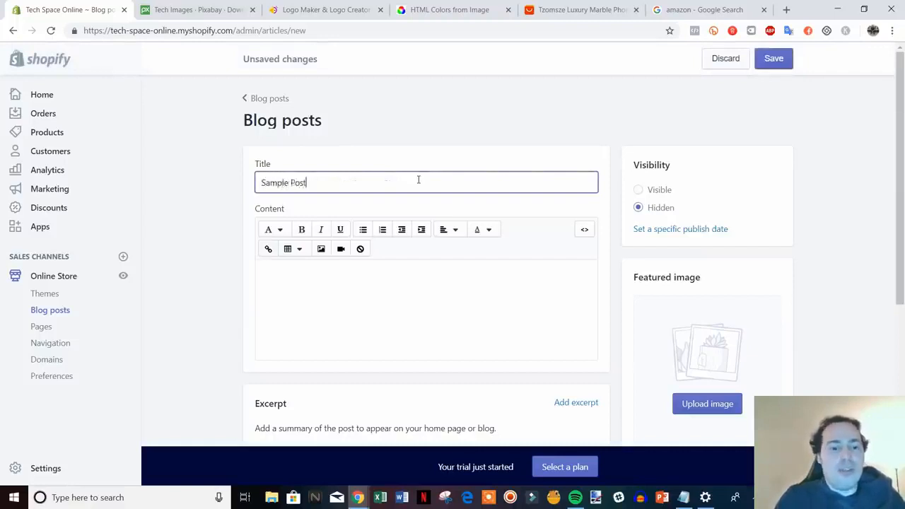
{"action": "left_click", "coordinate": [409, 282]}
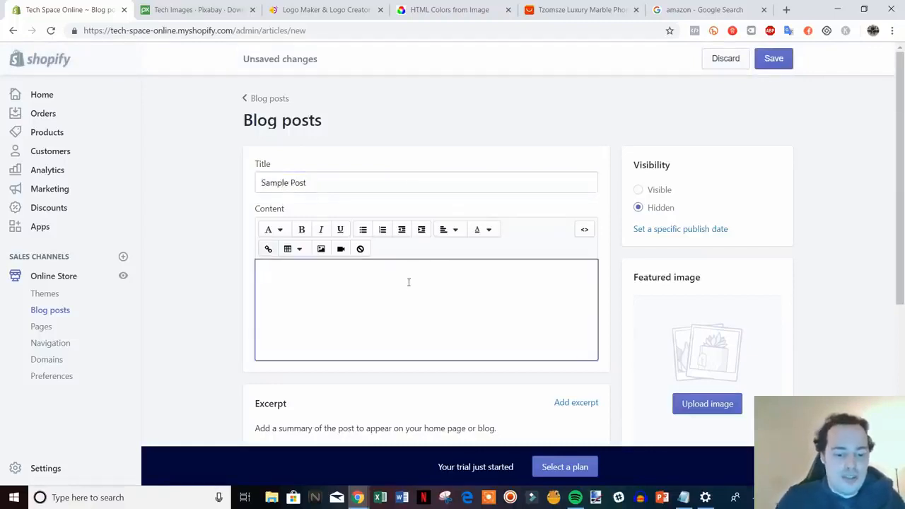
{"action": "type", "text": "type something hei"}
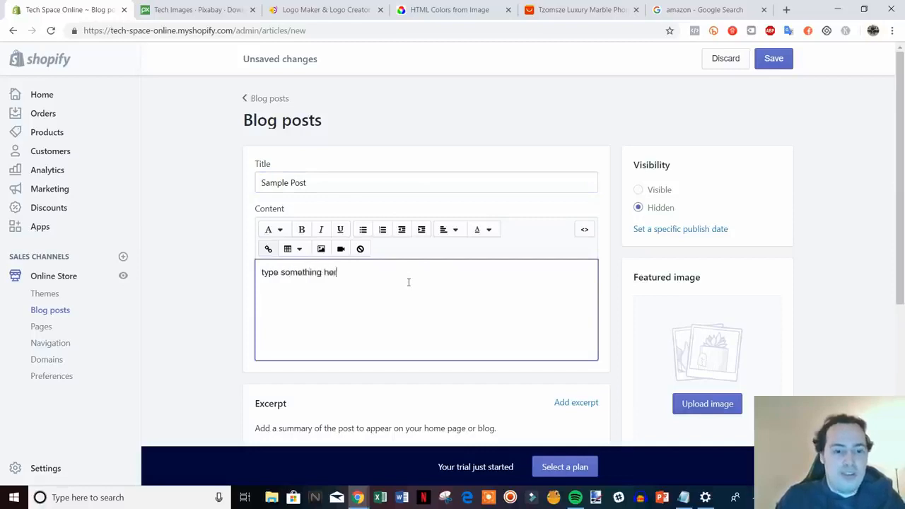
{"action": "key", "text": "BackSpace"}
{"action": "type", "text": "re"}
{"action": "left_click", "coordinate": [773, 59]}
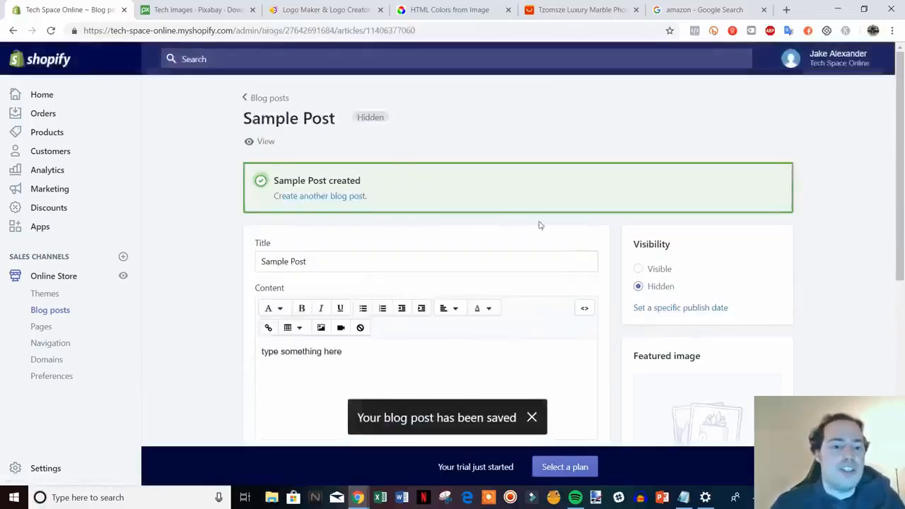
Step: Preview the sample blog post on the storefront, check its author line, and close the preview
{"action": "left_click", "coordinate": [256, 142]}
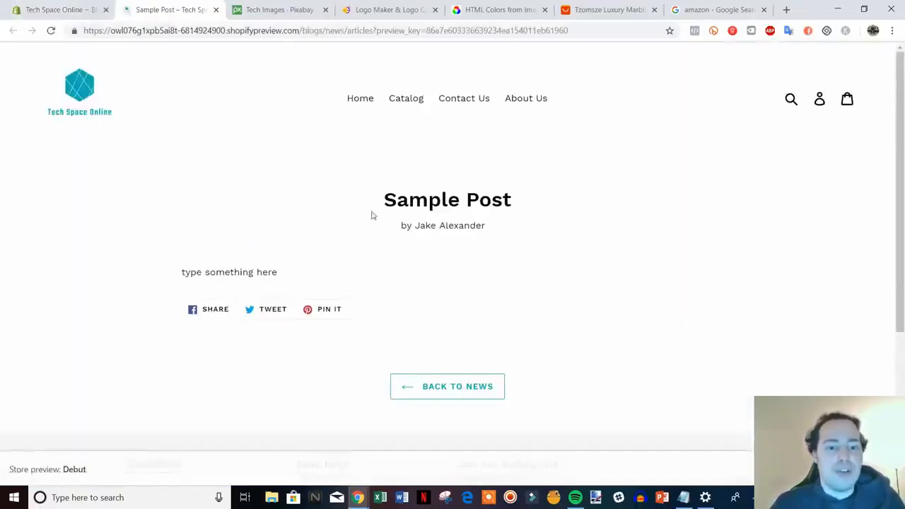
{"action": "left_click_drag", "start_coordinate": [401, 226], "coordinate": [471, 227]}
{"action": "left_click", "coordinate": [528, 244]}
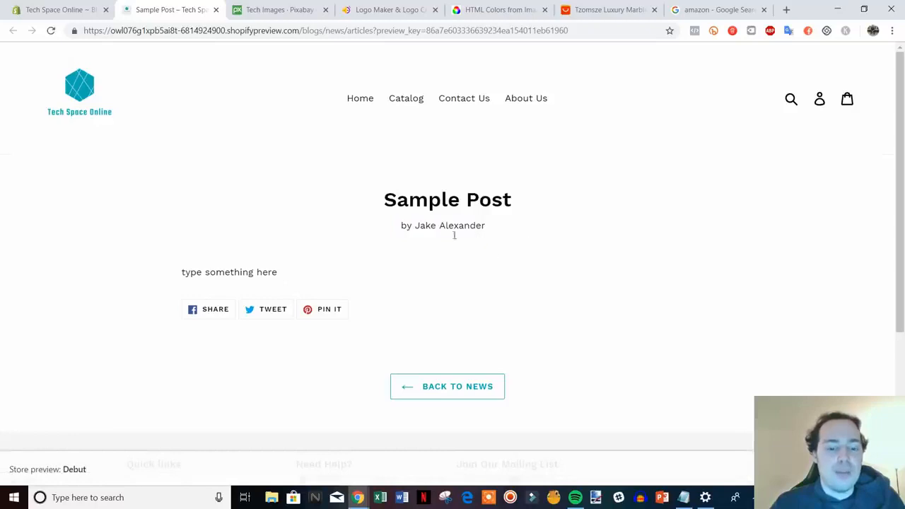
{"action": "left_click", "coordinate": [216, 9]}
{"action": "scroll", "coordinate": [390, 246], "scroll_direction": "down", "scroll_amount": 2}
{"action": "scroll", "coordinate": [290, 184], "scroll_direction": "up", "scroll_amount": 2}
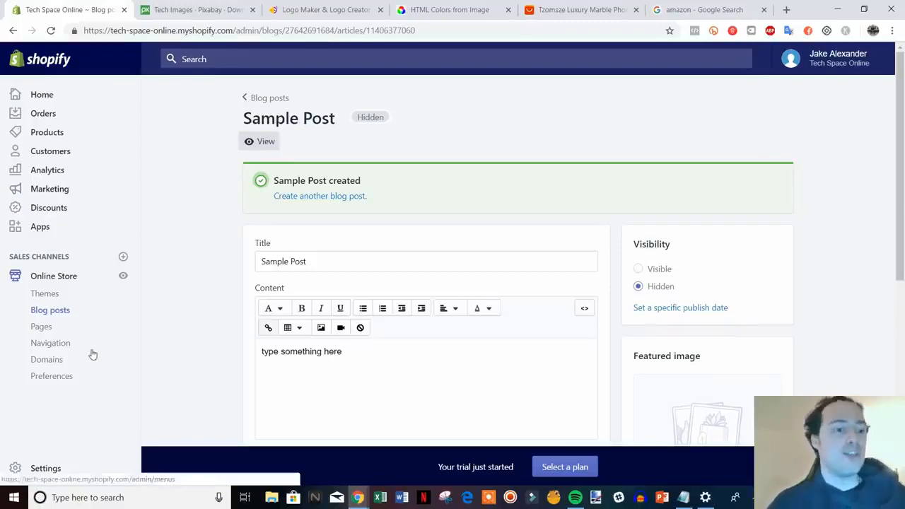
Step: Start a new product in the store and title it "Black iPhone Case"
{"action": "left_click", "coordinate": [48, 134]}
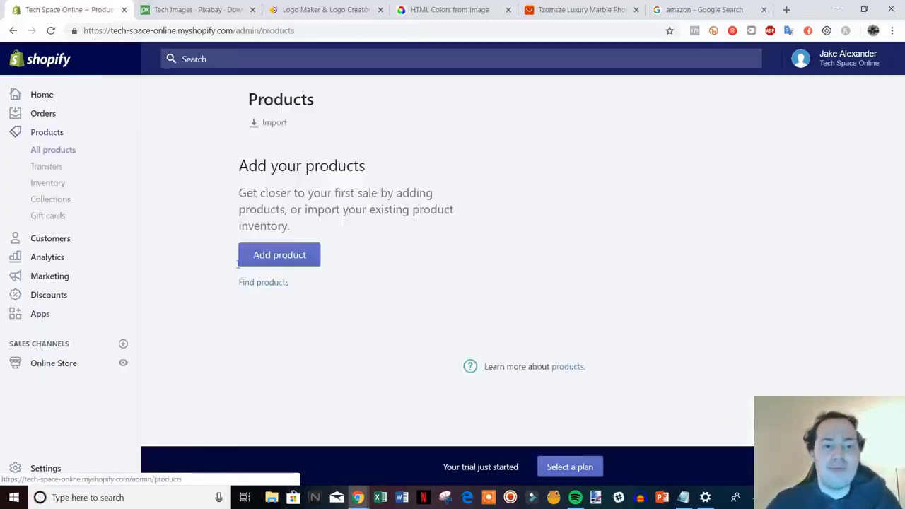
{"action": "left_click", "coordinate": [273, 348]}
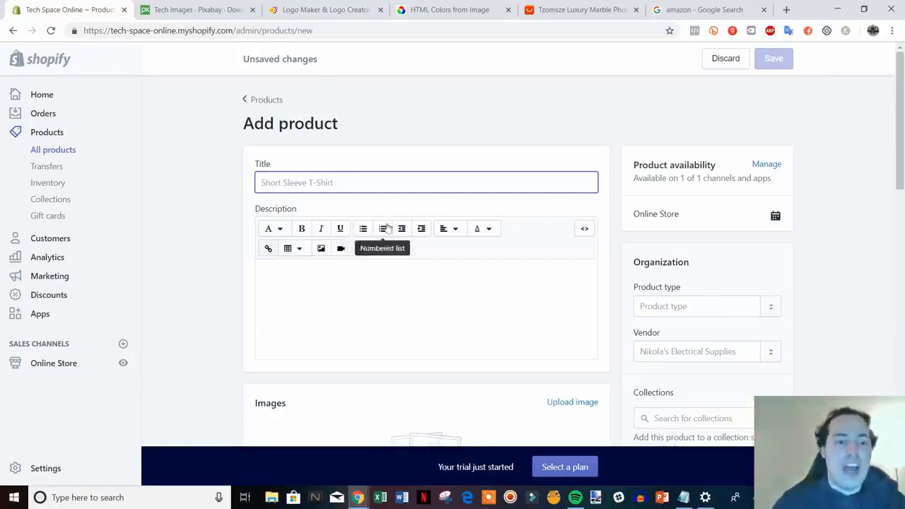
{"action": "scroll", "coordinate": [614, 270], "scroll_direction": "down", "scroll_amount": 1}
{"action": "scroll", "coordinate": [622, 289], "scroll_direction": "up", "scroll_amount": 1}
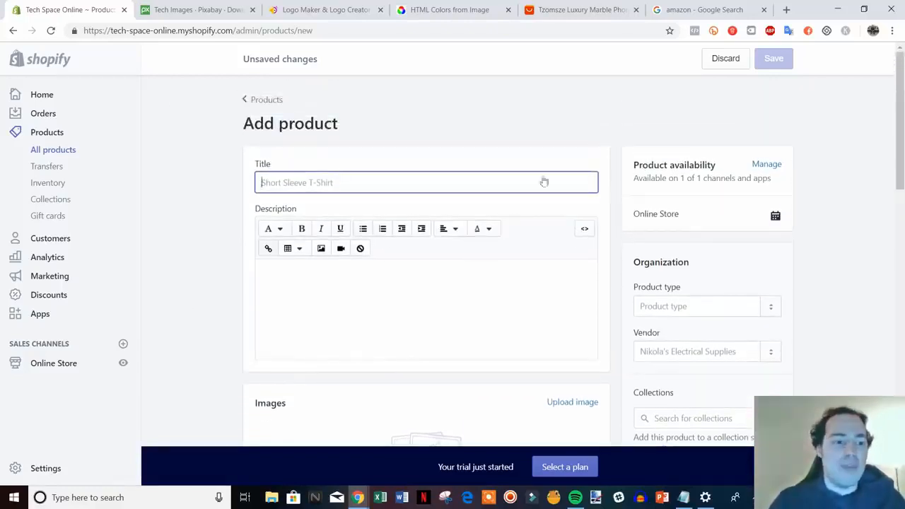
{"action": "scroll", "coordinate": [457, 243], "scroll_direction": "down", "scroll_amount": 3}
{"action": "scroll", "coordinate": [467, 248], "scroll_direction": "up", "scroll_amount": 3}
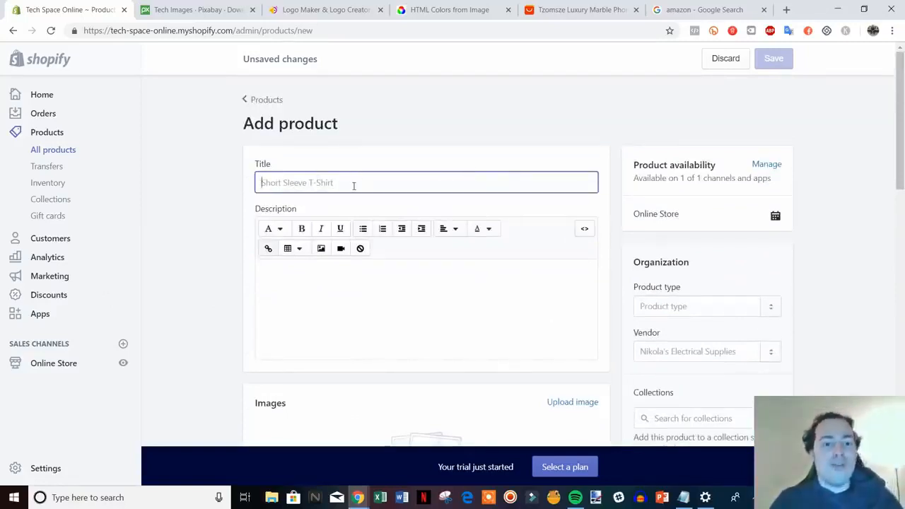
{"action": "type", "text": "B"}
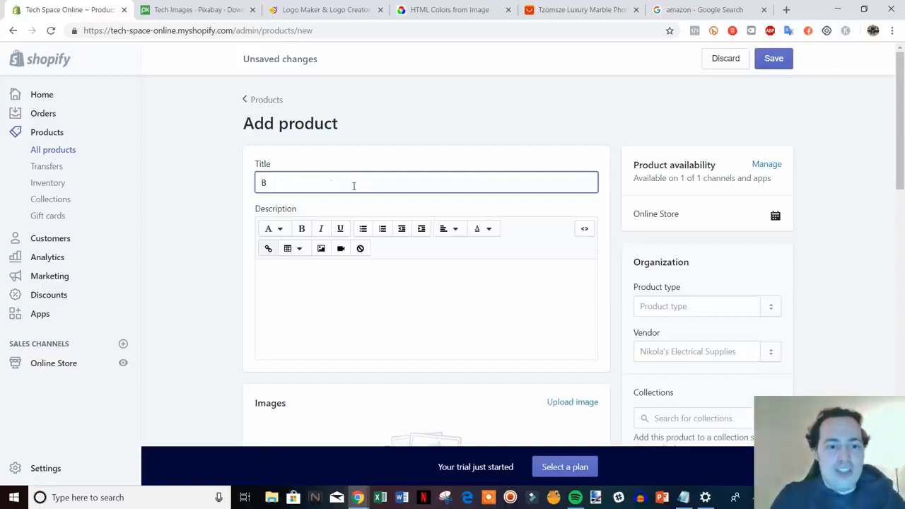
{"action": "type", "text": "lack"}
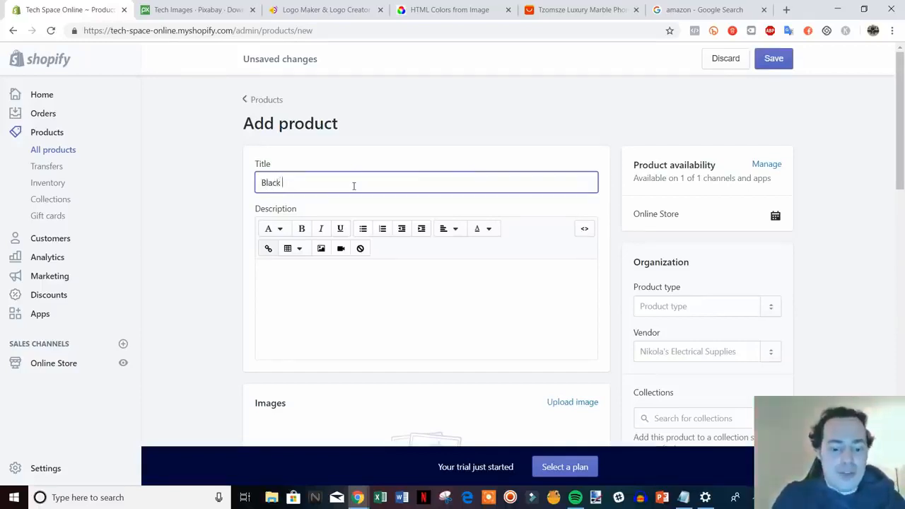
{"action": "type", "text": " iPhone "}
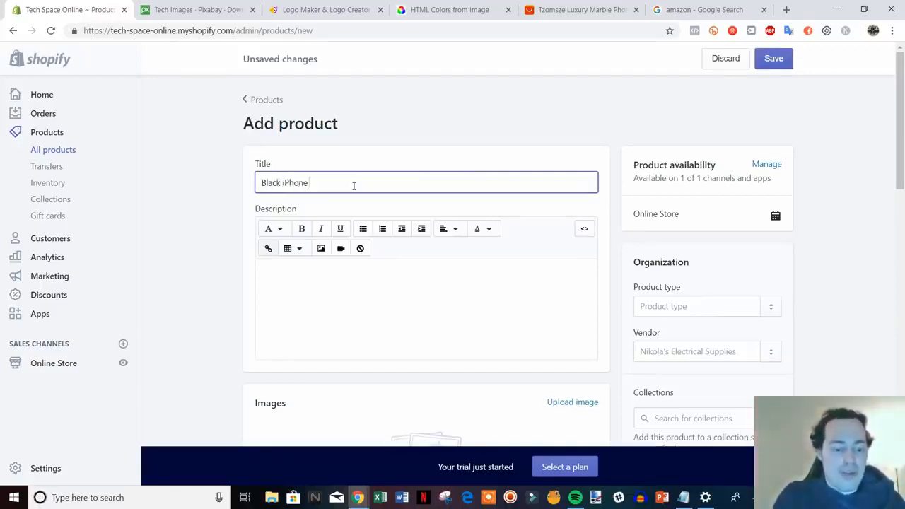
{"action": "type", "text": "Case"}
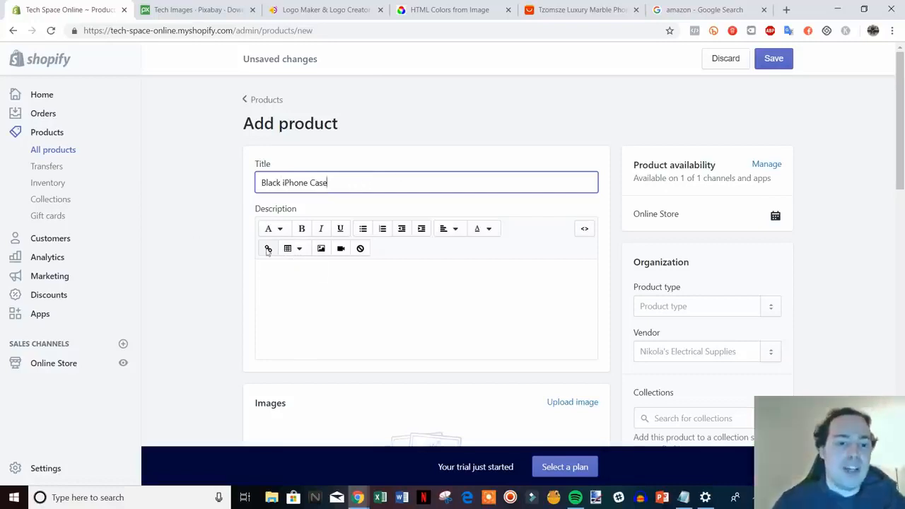
Step: Write the product description as three separate paragraphs: "Describe product", "Features & Benefits" and "FAQs"
{"action": "left_click", "coordinate": [210, 271]}
{"action": "scroll", "coordinate": [339, 242], "scroll_direction": "down", "scroll_amount": 1}
{"action": "left_click", "coordinate": [375, 232]}
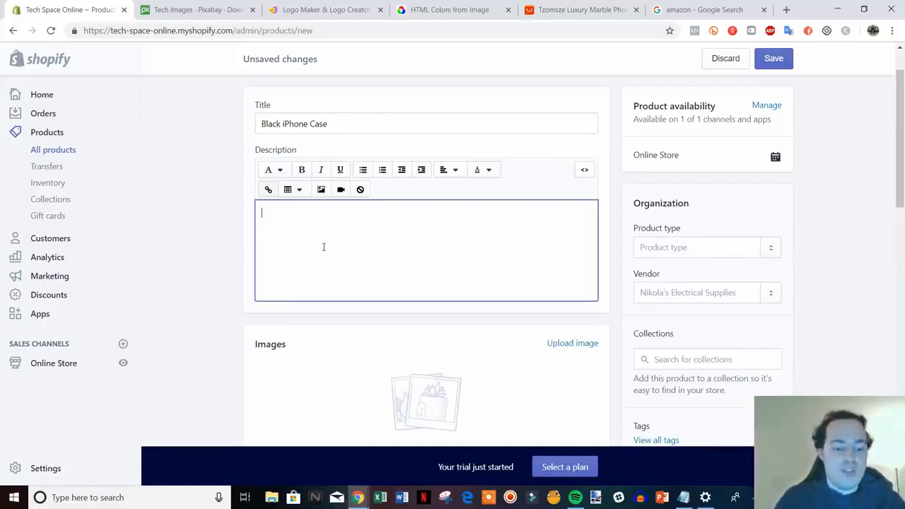
{"action": "type", "text": "Descri"}
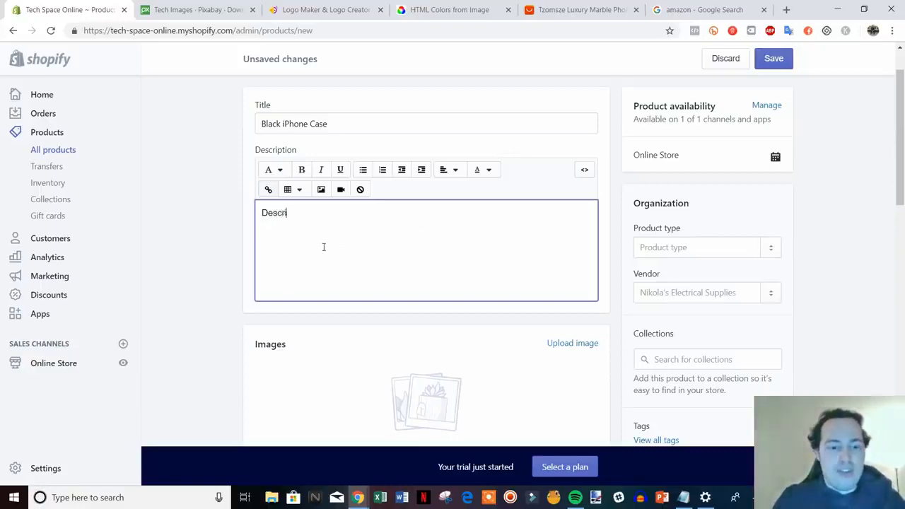
{"action": "type", "text": "be product"}
{"action": "key", "text": "Return"}
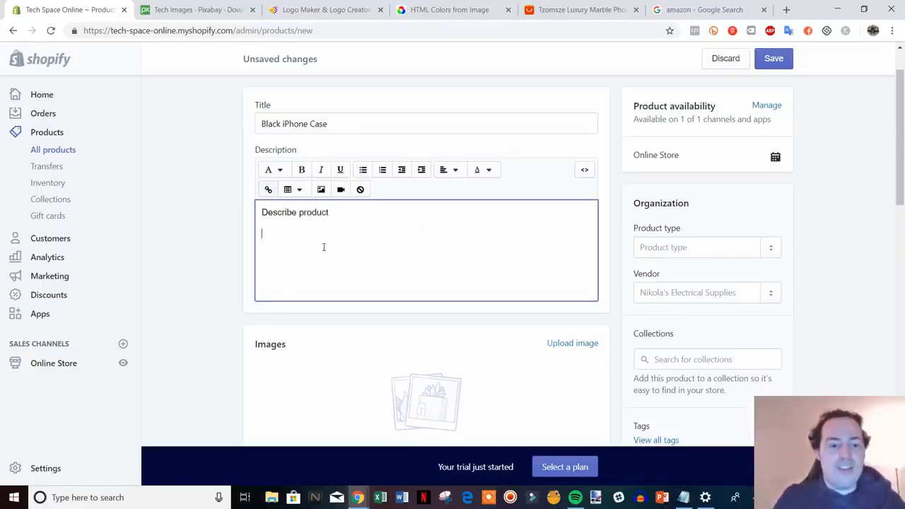
{"action": "type", "text": "F"}
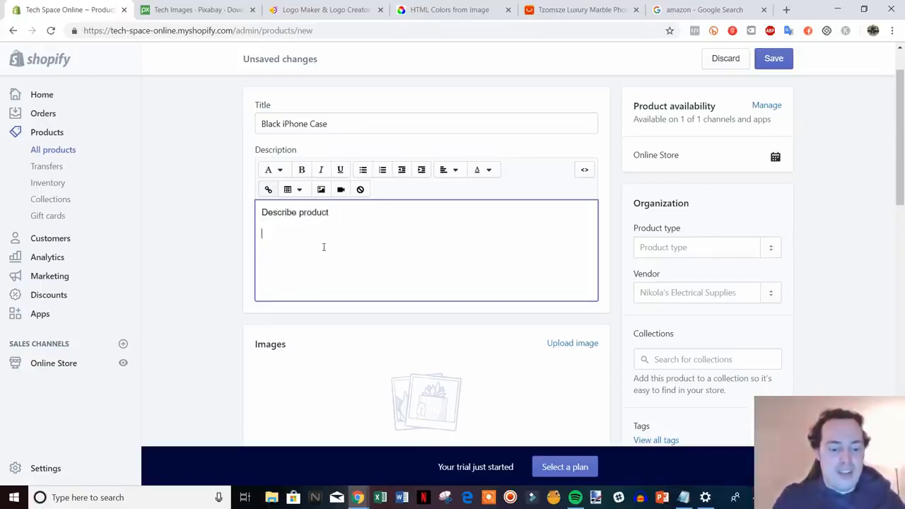
{"action": "type", "text": "eatures"}
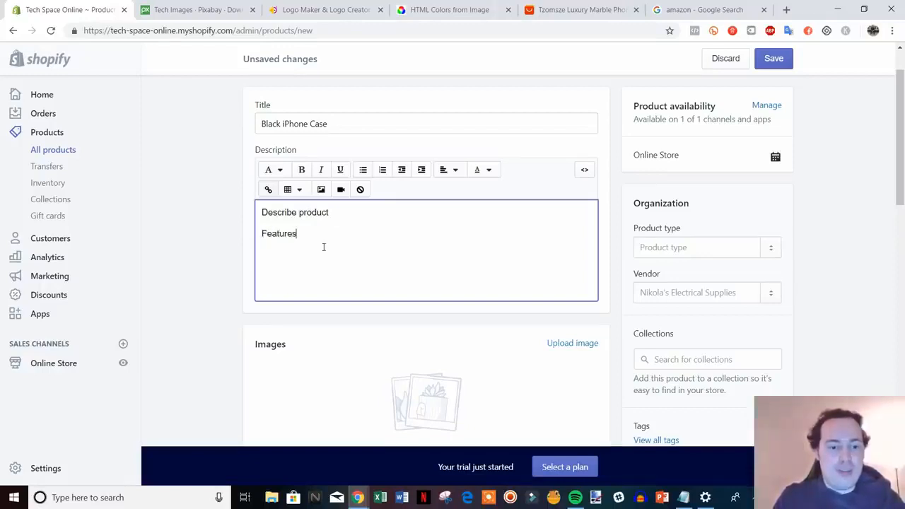
{"action": "type", "text": " & Benefits"}
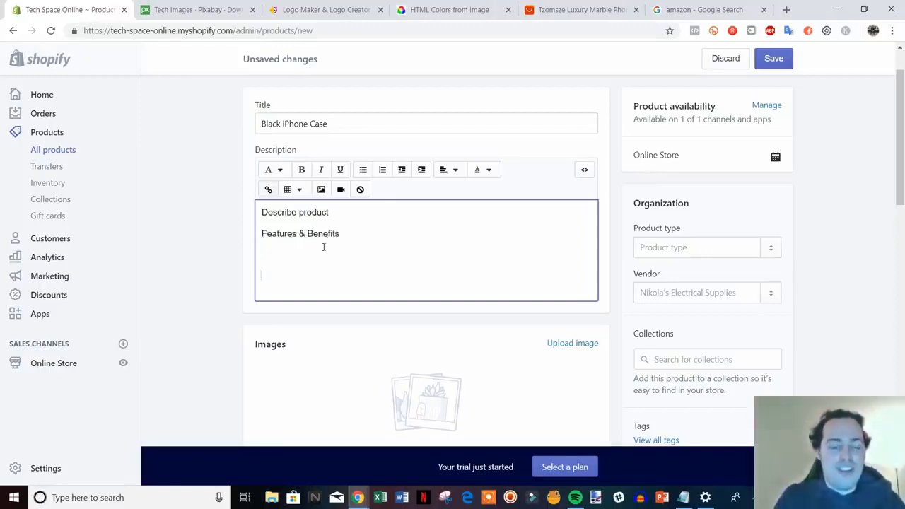
{"action": "key", "text": "BackSpace"}
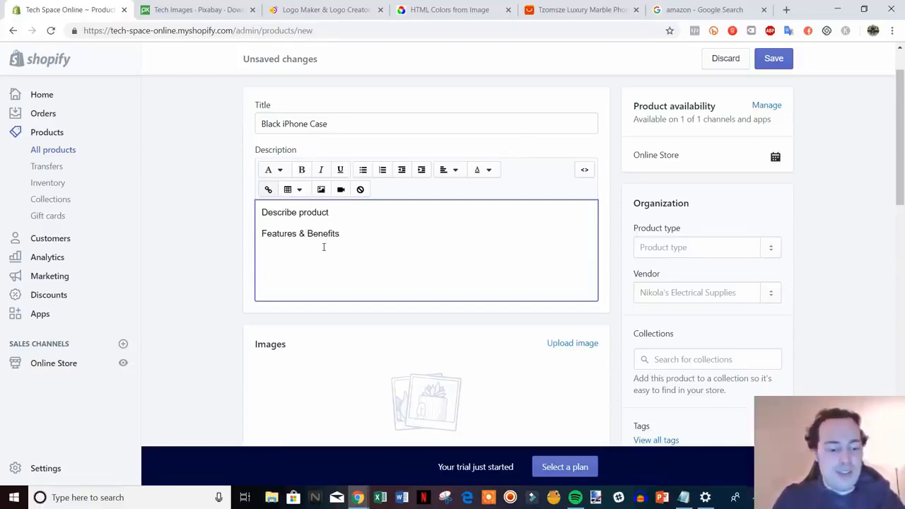
{"action": "type", "text": "FAQs"}
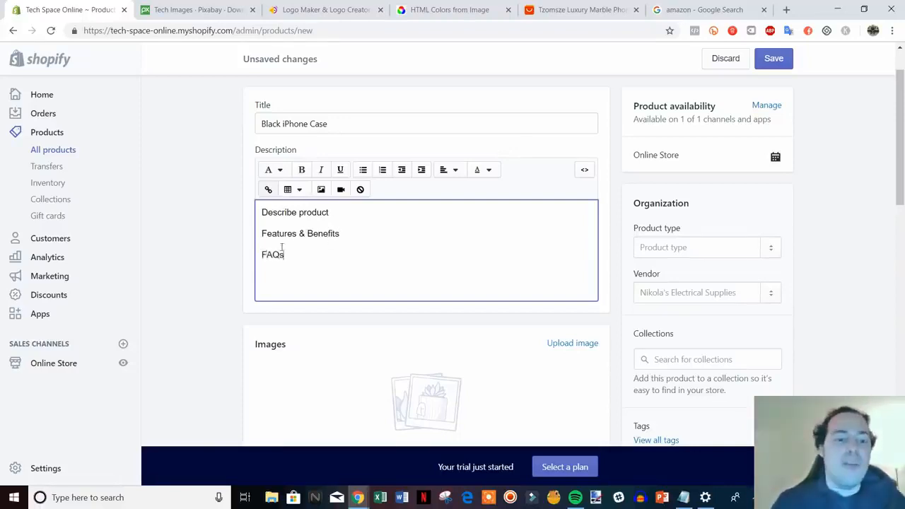
Step: Upload the "black iphone case" picture from the video files folder as the product image
{"action": "scroll", "coordinate": [186, 299], "scroll_direction": "down", "scroll_amount": 2}
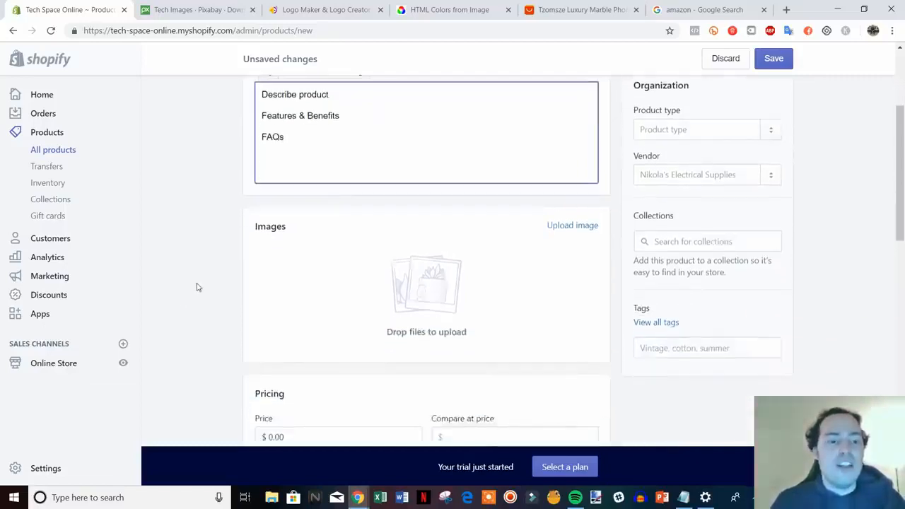
{"action": "left_click", "coordinate": [248, 282]}
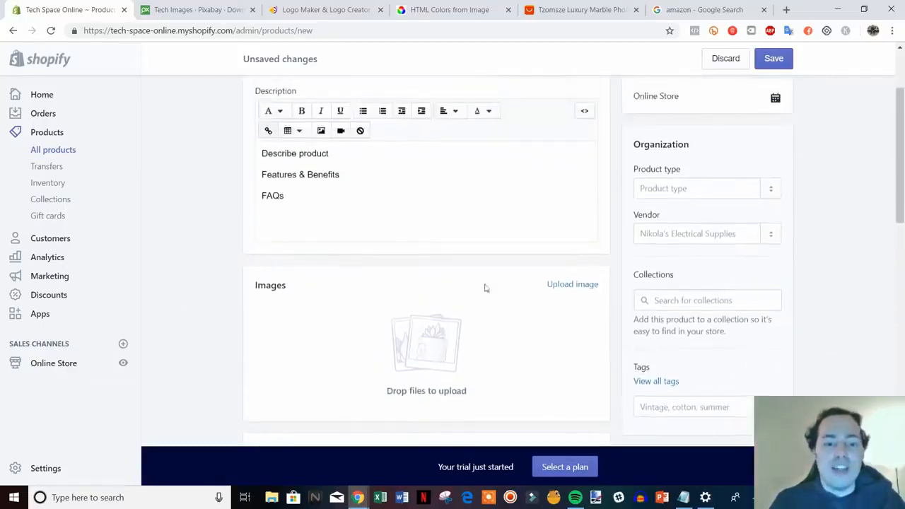
{"action": "left_click", "coordinate": [573, 286]}
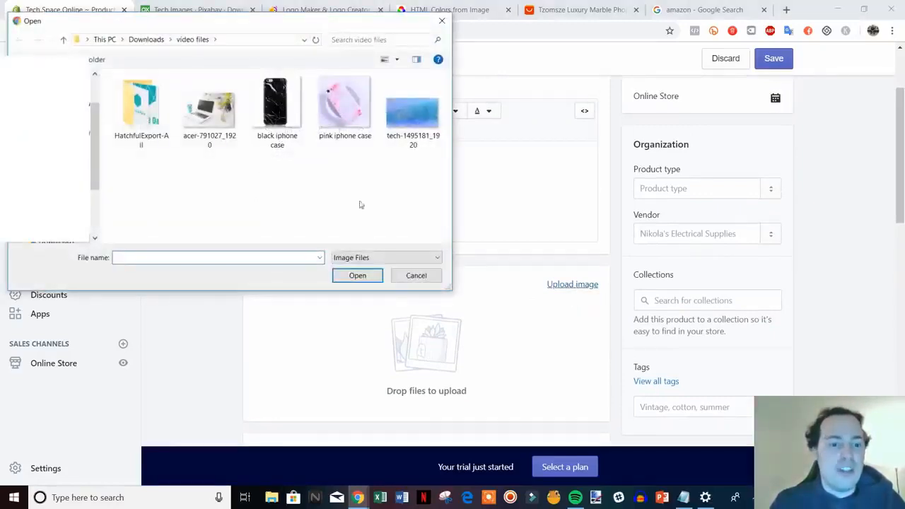
{"action": "double_click", "coordinate": [276, 106]}
{"action": "scroll", "coordinate": [542, 284], "scroll_direction": "down", "scroll_amount": 1}
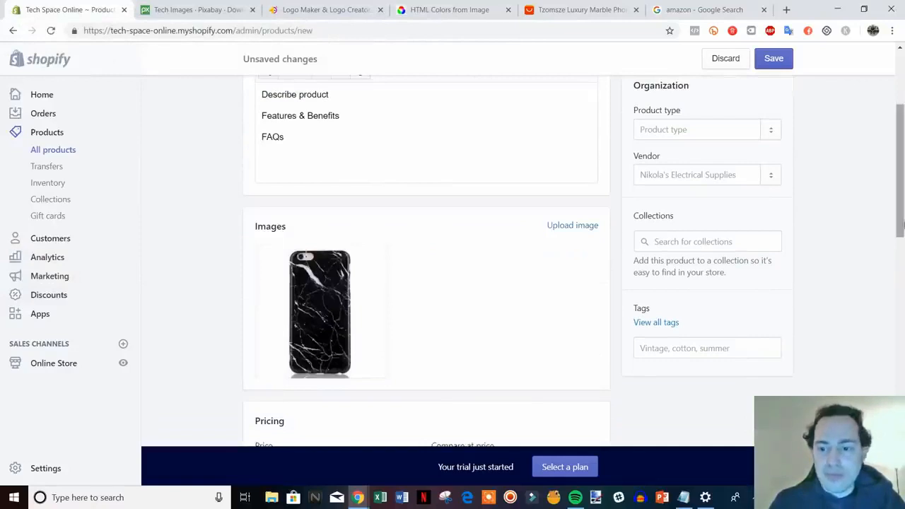
Step: Add "iphone case" as a new product type and assign it to the product
{"action": "scroll", "coordinate": [900, 218], "scroll_direction": "up", "scroll_amount": 1}
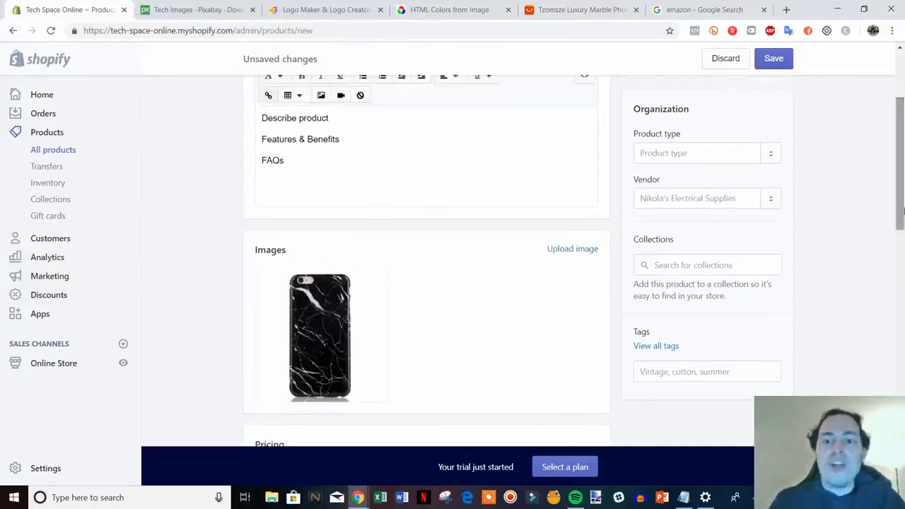
{"action": "left_click", "coordinate": [699, 151]}
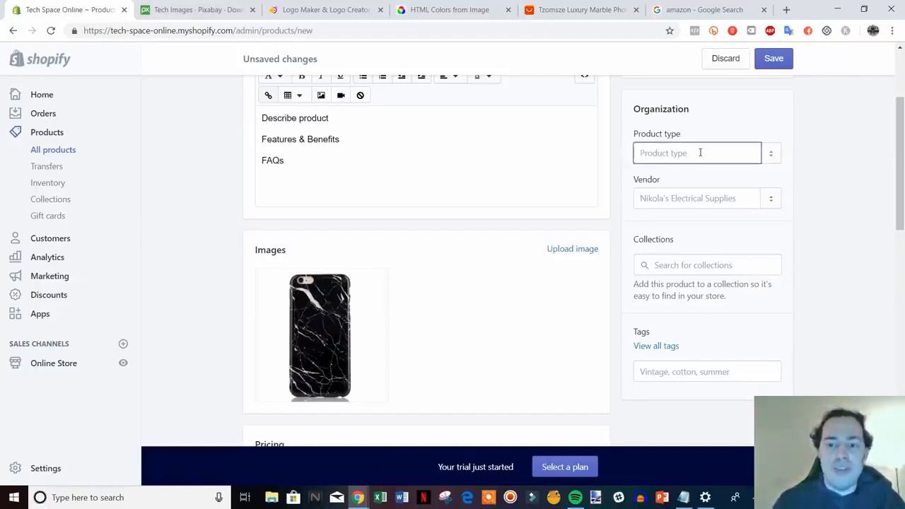
{"action": "type", "text": "ipho"}
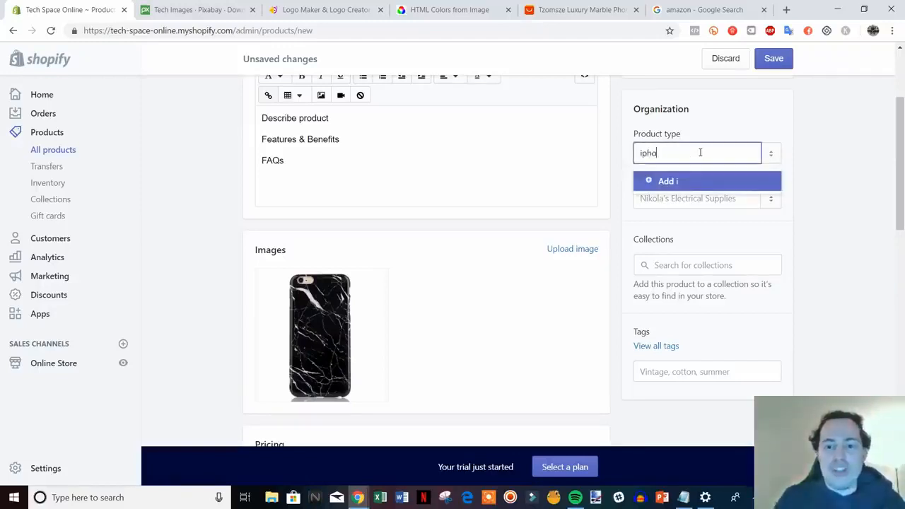
{"action": "type", "text": "ne case"}
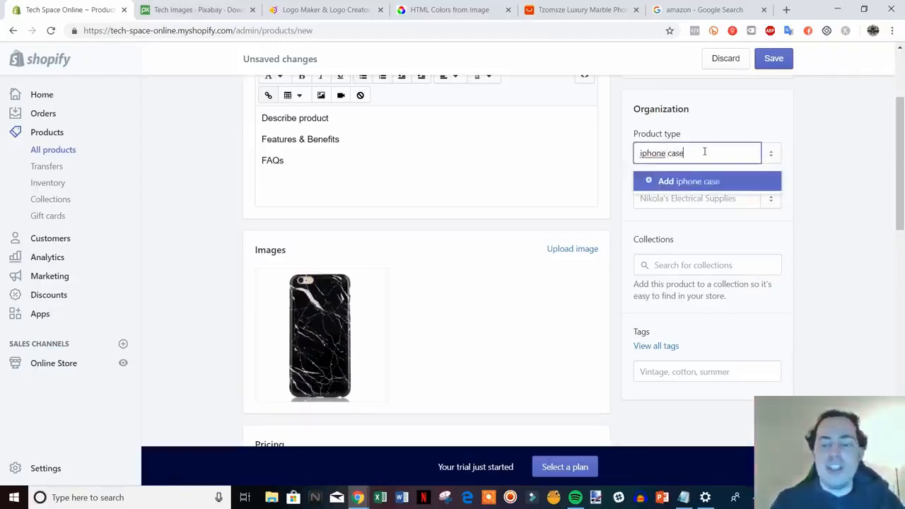
{"action": "left_click", "coordinate": [666, 185]}
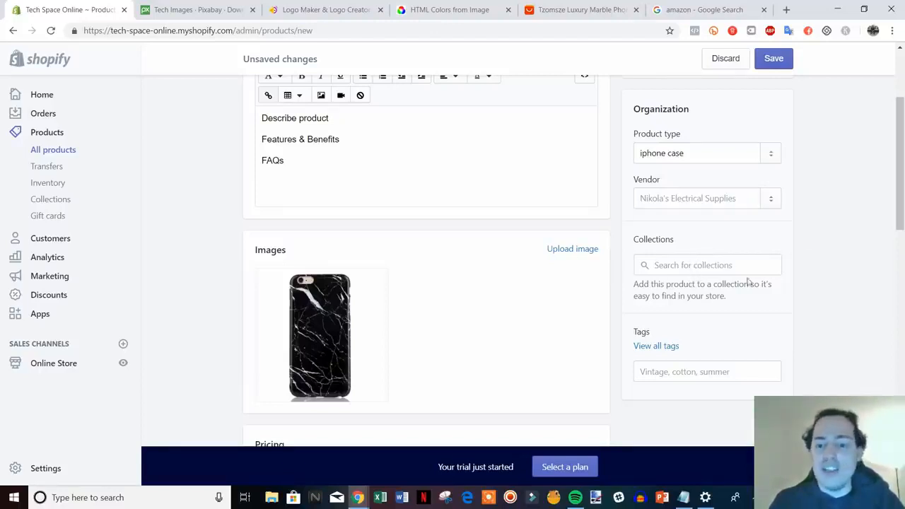
Step: Add the tags "iphone case" and "black" to the product
{"action": "scroll", "coordinate": [879, 318], "scroll_direction": "down", "scroll_amount": 1}
{"action": "scroll", "coordinate": [877, 316], "scroll_direction": "up", "scroll_amount": 1}
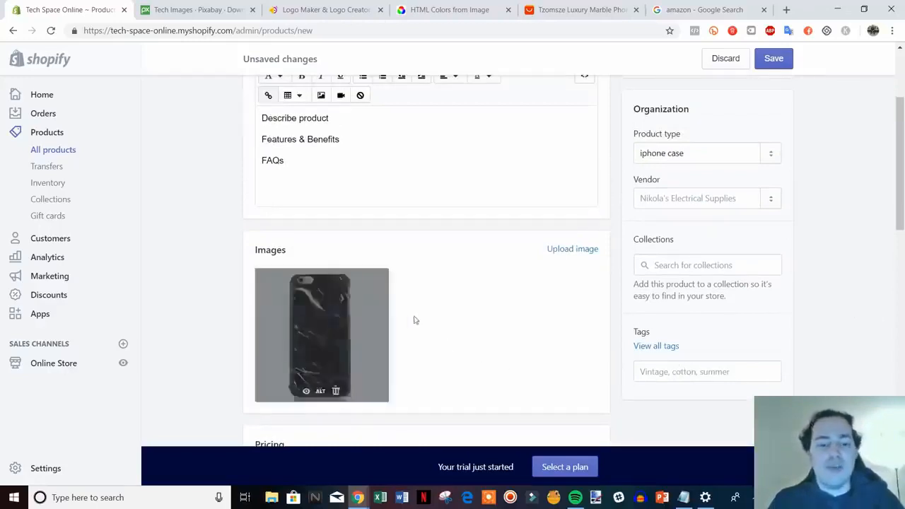
{"action": "mouse_move", "coordinate": [377, 343]}
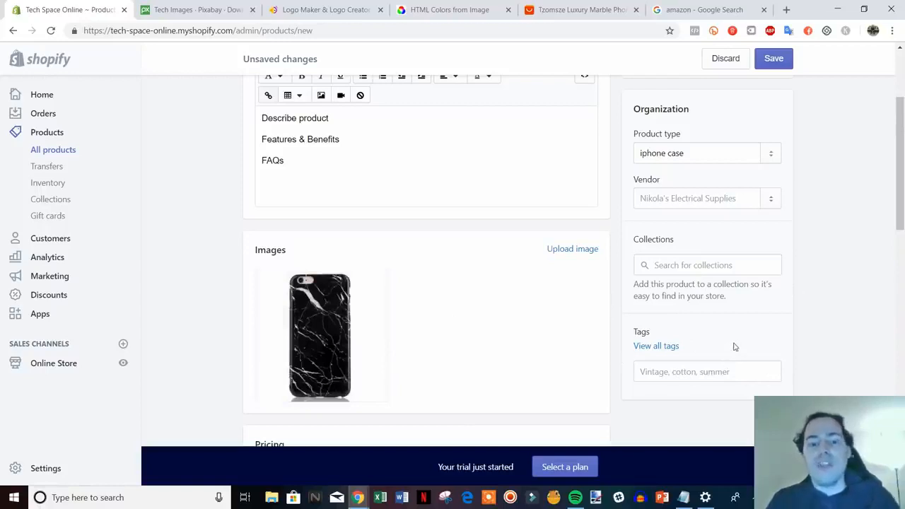
{"action": "left_click", "coordinate": [708, 370]}
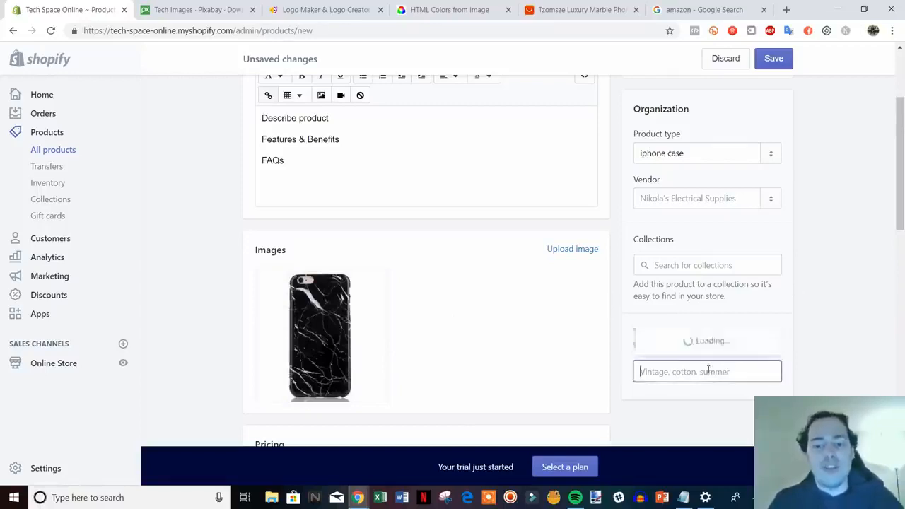
{"action": "type", "text": "iphone"}
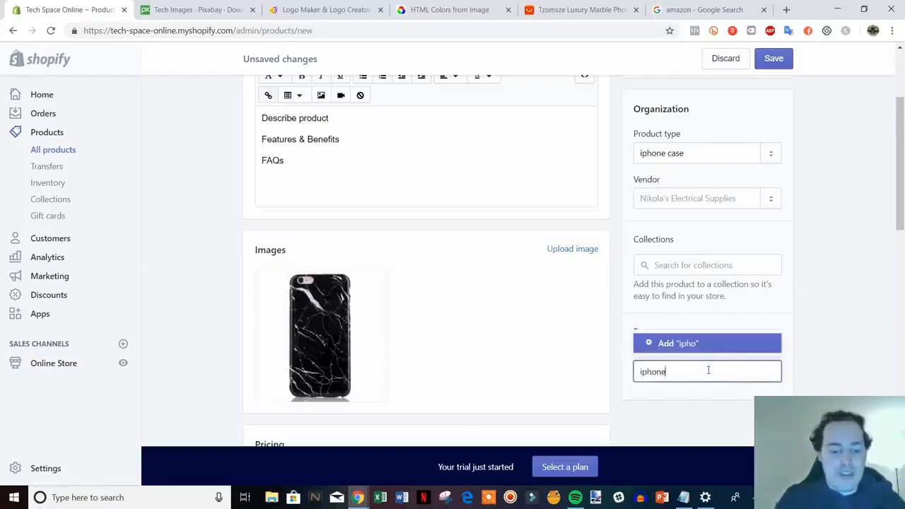
{"action": "type", "text": " case"}
{"action": "key", "text": "Return"}
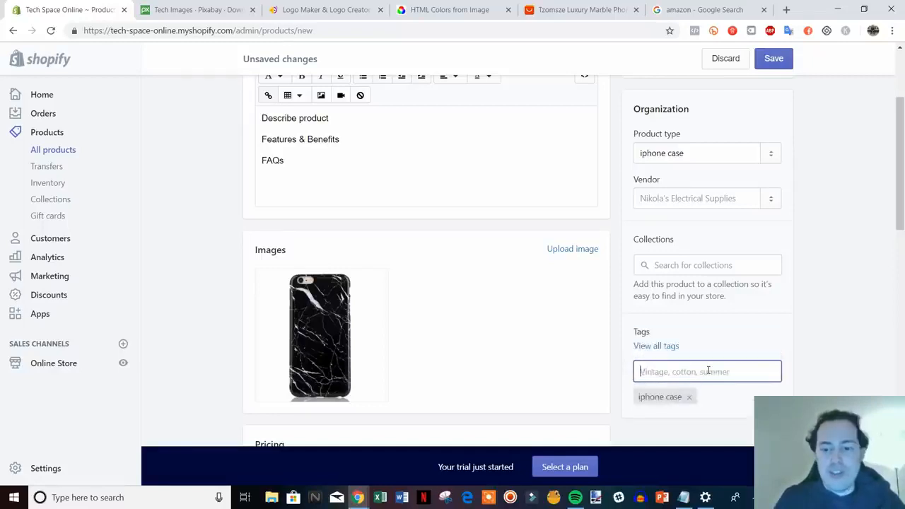
{"action": "type", "text": "black"}
{"action": "key", "text": "Return"}
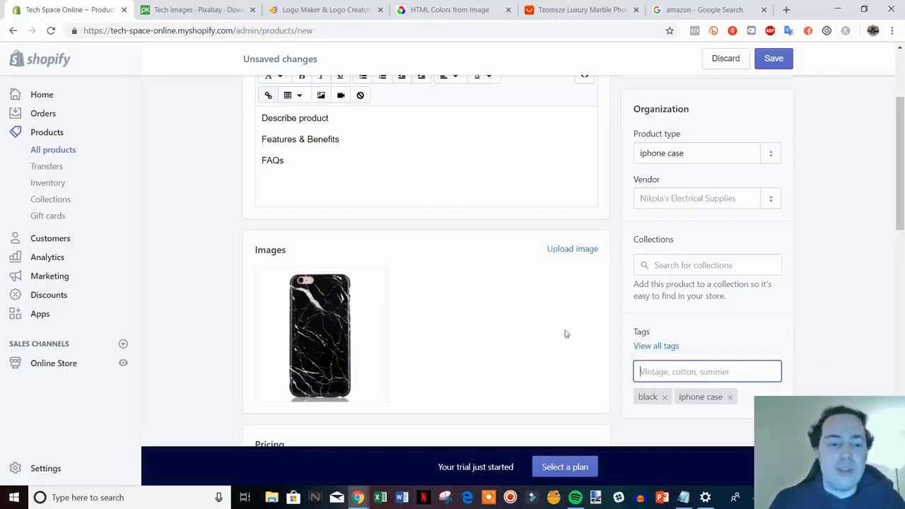
{"action": "scroll", "coordinate": [791, 326], "scroll_direction": "down", "scroll_amount": 1}
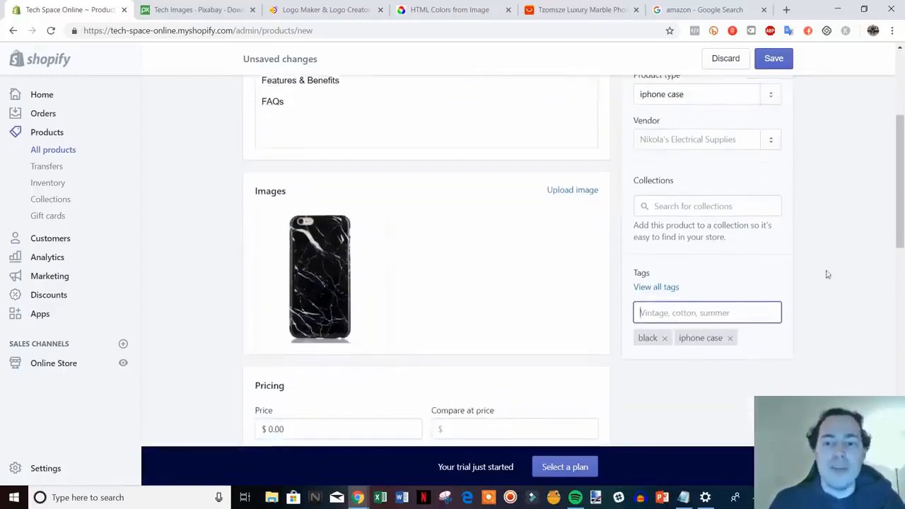
{"action": "left_click", "coordinate": [693, 140]}
{"action": "left_click", "coordinate": [825, 160]}
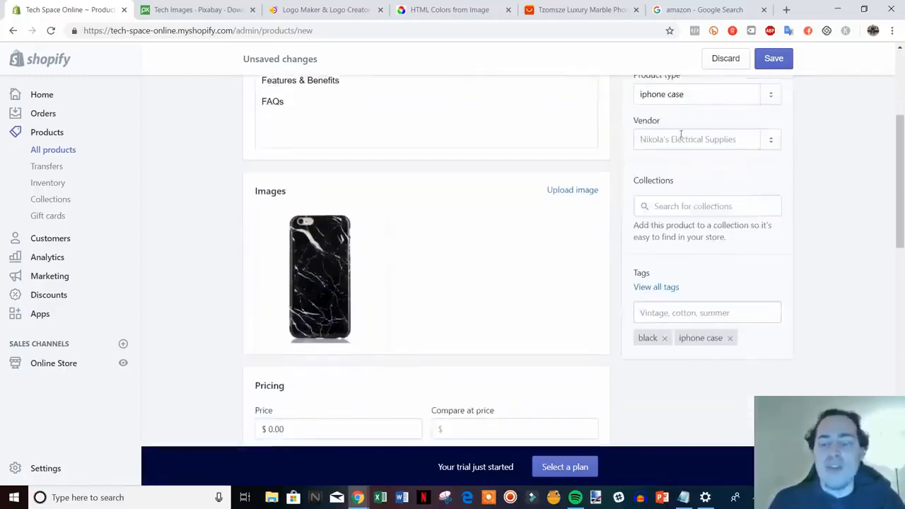
{"action": "scroll", "coordinate": [700, 149], "scroll_direction": "up", "scroll_amount": 2}
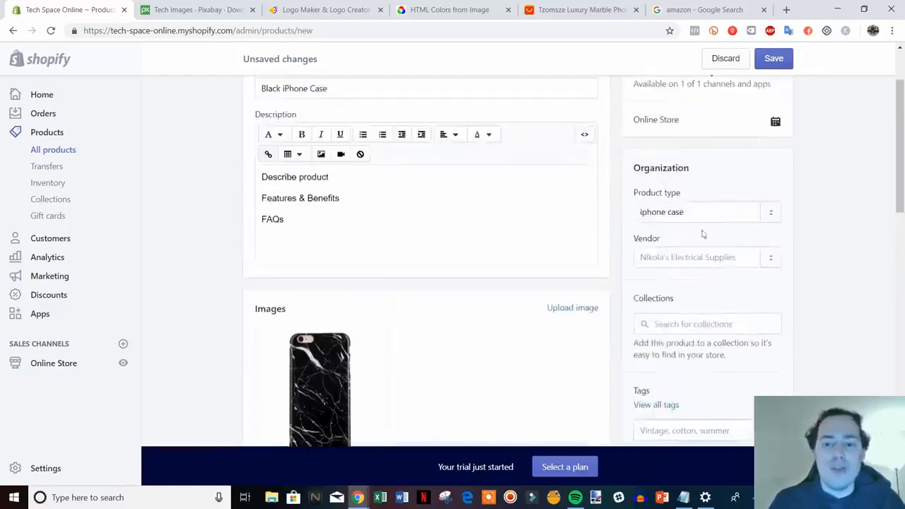
{"action": "scroll", "coordinate": [824, 269], "scroll_direction": "down", "scroll_amount": 1}
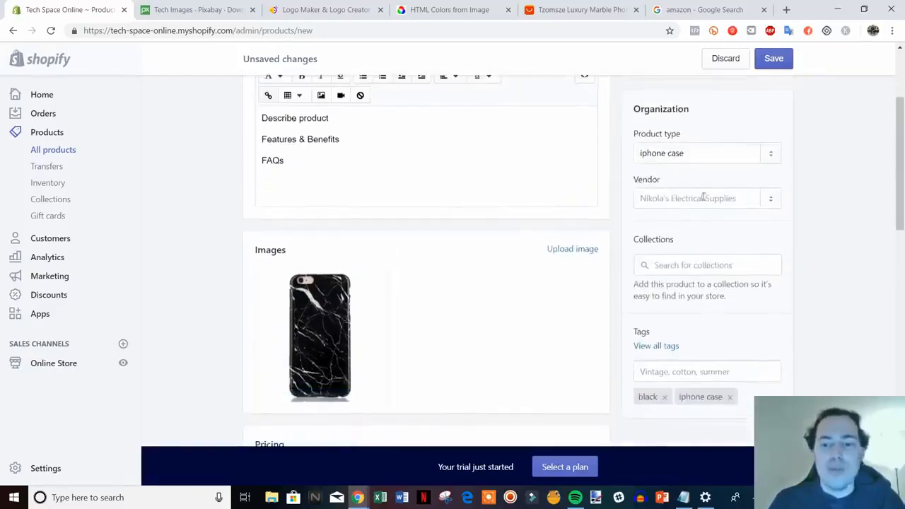
Step: Set the product's price to $14.99 and its compare at price to $19.99
{"action": "scroll", "coordinate": [704, 191], "scroll_direction": "down", "scroll_amount": 3}
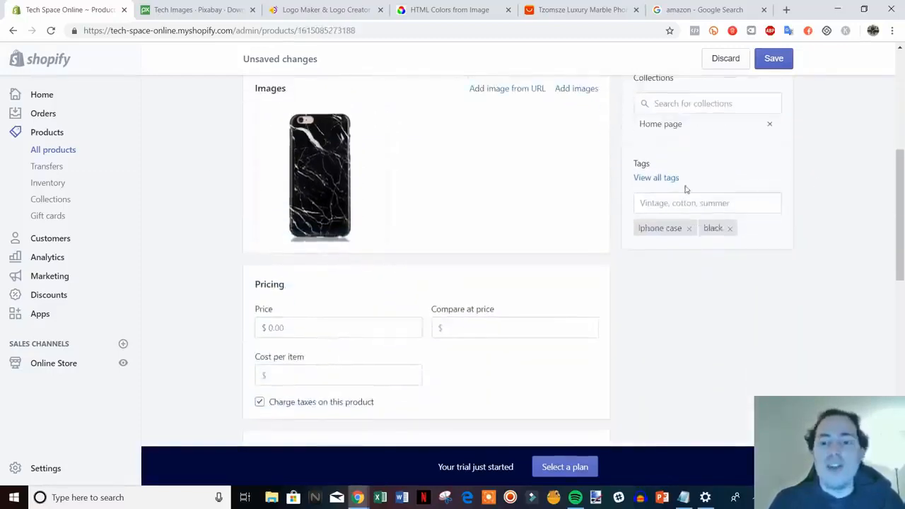
{"action": "scroll", "coordinate": [709, 294], "scroll_direction": "down", "scroll_amount": 1}
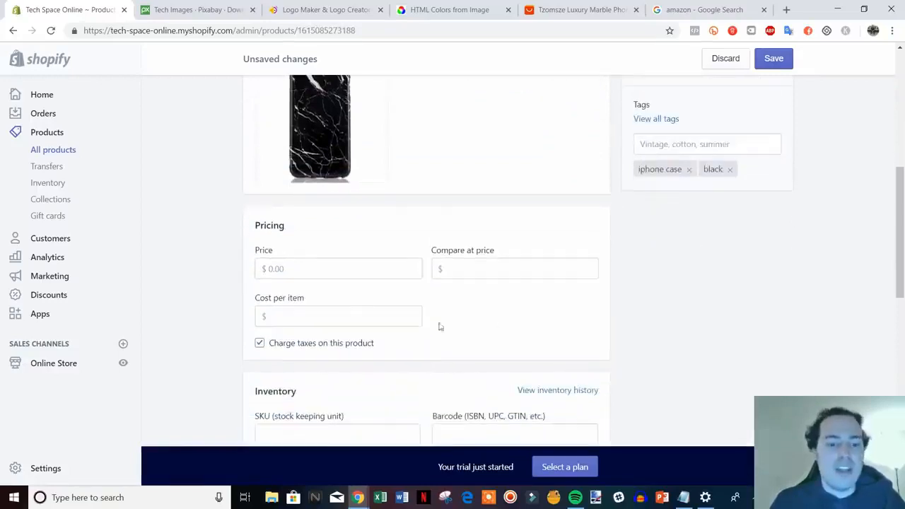
{"action": "scroll", "coordinate": [391, 283], "scroll_direction": "down", "scroll_amount": 1}
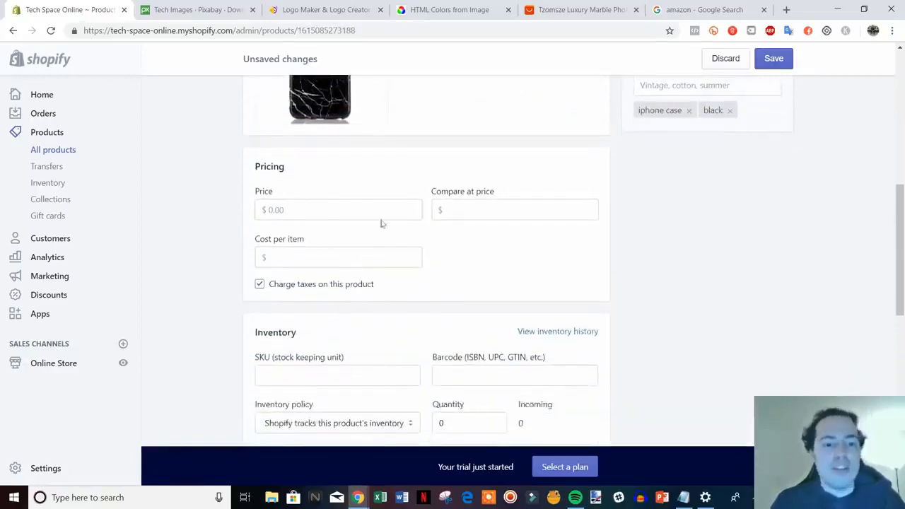
{"action": "left_click", "coordinate": [324, 217]}
{"action": "type", "text": "14"}
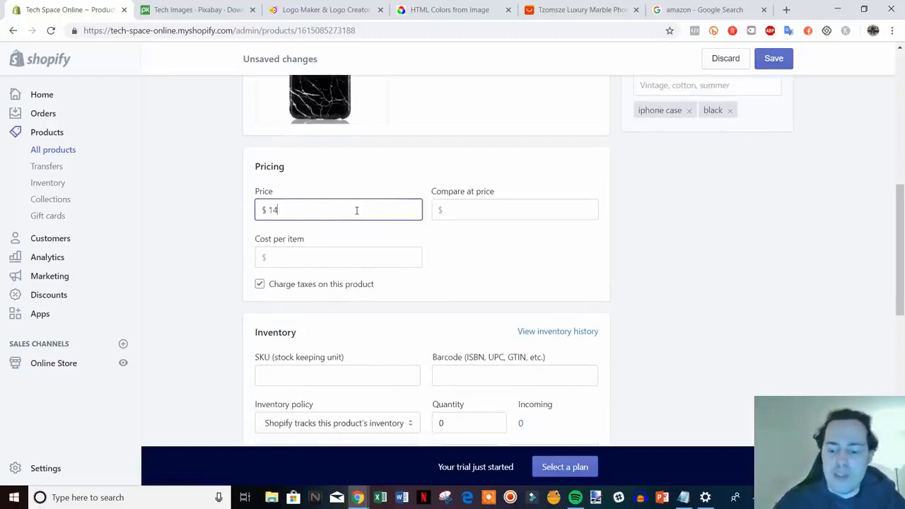
{"action": "type", "text": ".99"}
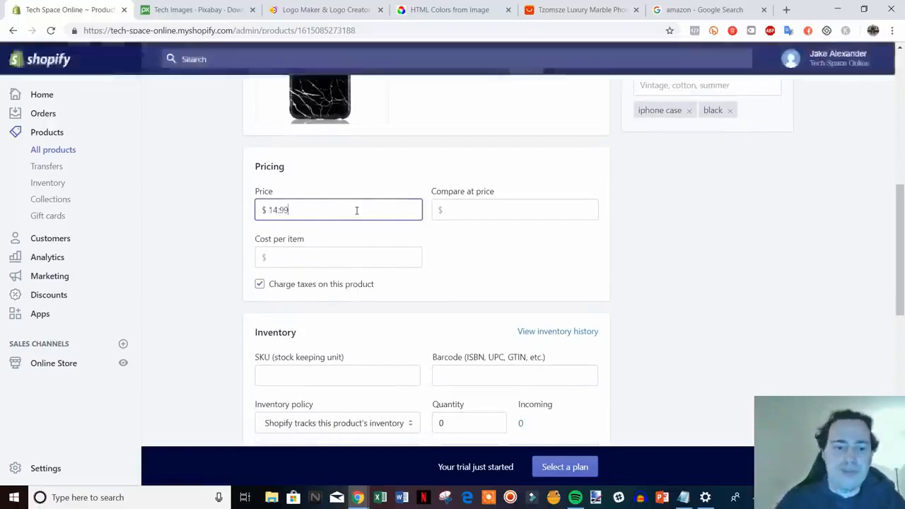
{"action": "left_click", "coordinate": [543, 206]}
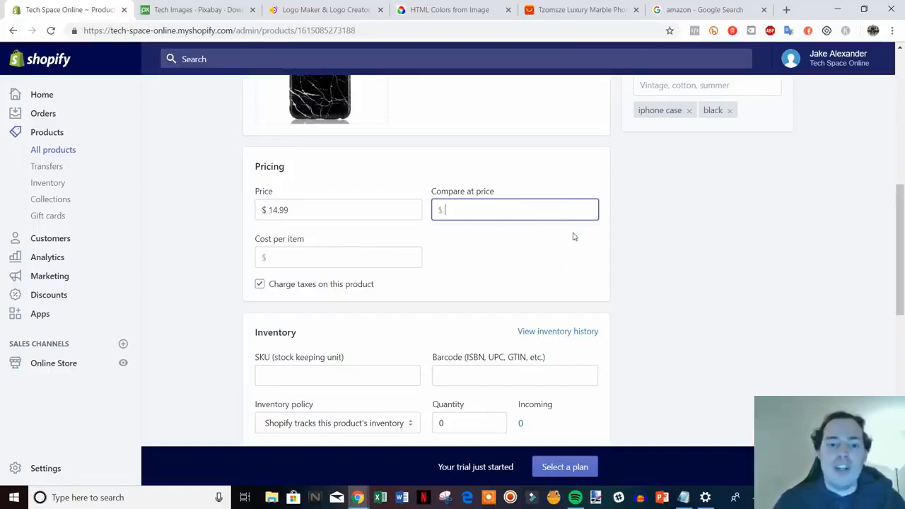
{"action": "type", "text": "19.99"}
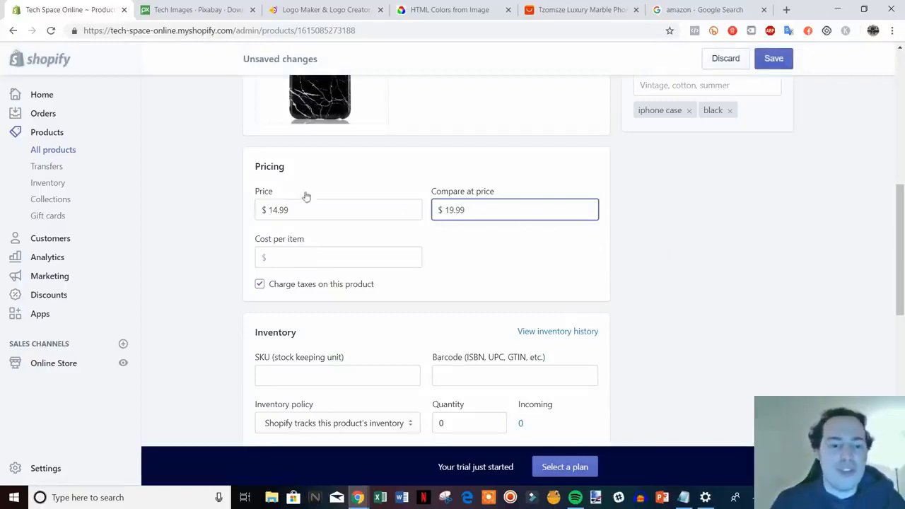
{"action": "left_click", "coordinate": [629, 261]}
Step: Raise the product's inventory quantity to 7
{"action": "scroll", "coordinate": [717, 255], "scroll_direction": "down", "scroll_amount": 2}
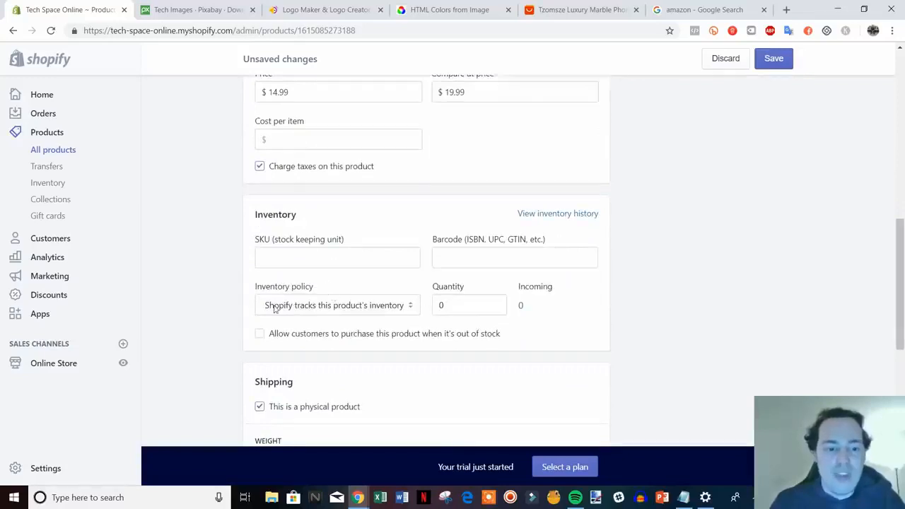
{"action": "left_click", "coordinate": [448, 309]}
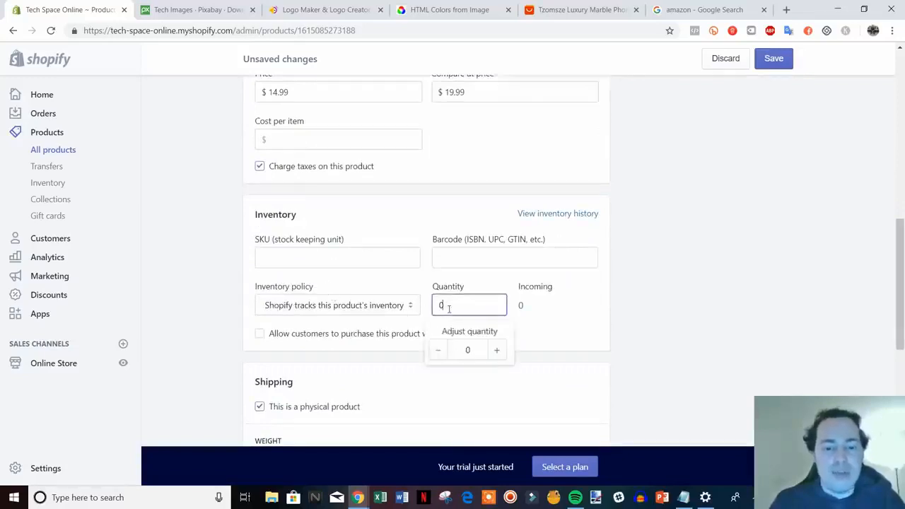
{"action": "left_click", "coordinate": [496, 352]}
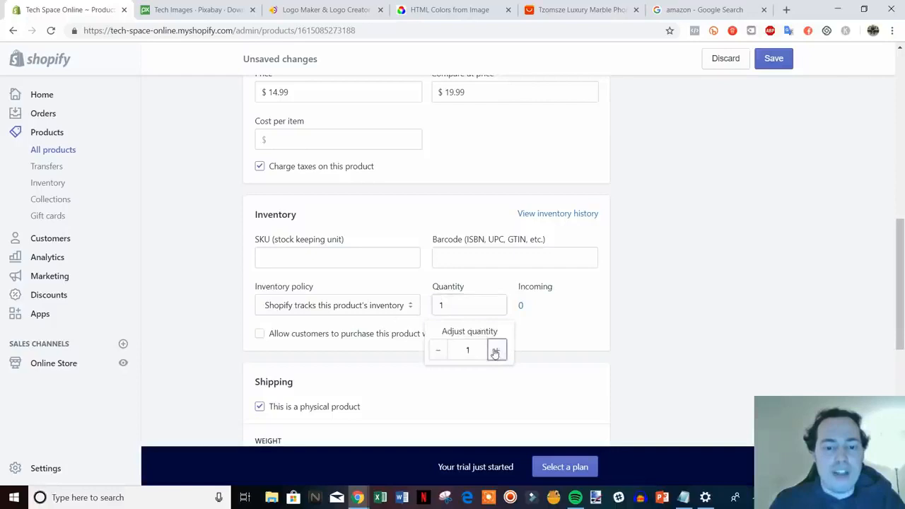
{"action": "left_click", "coordinate": [495, 351]}
{"action": "left_click", "coordinate": [495, 352]}
{"action": "left_click", "coordinate": [495, 351]}
{"action": "left_click", "coordinate": [495, 352]}
{"action": "left_click", "coordinate": [496, 352]}
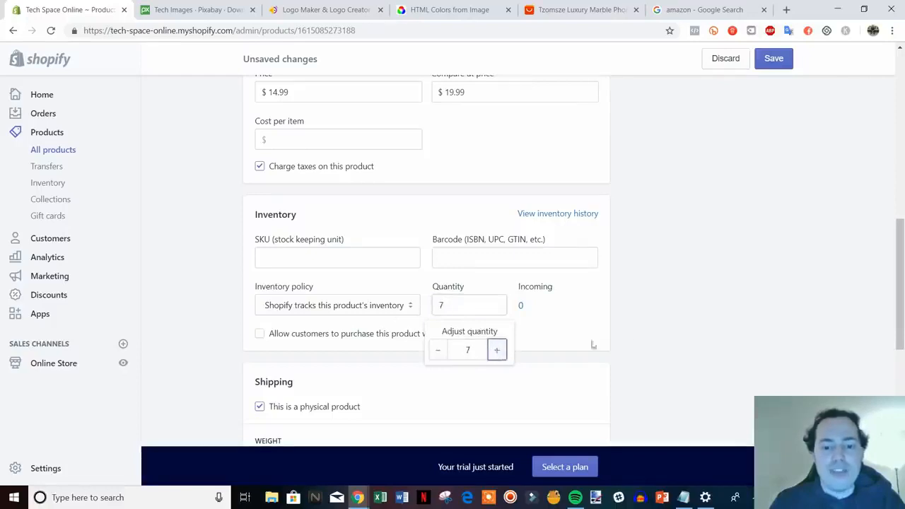
{"action": "left_click", "coordinate": [700, 337]}
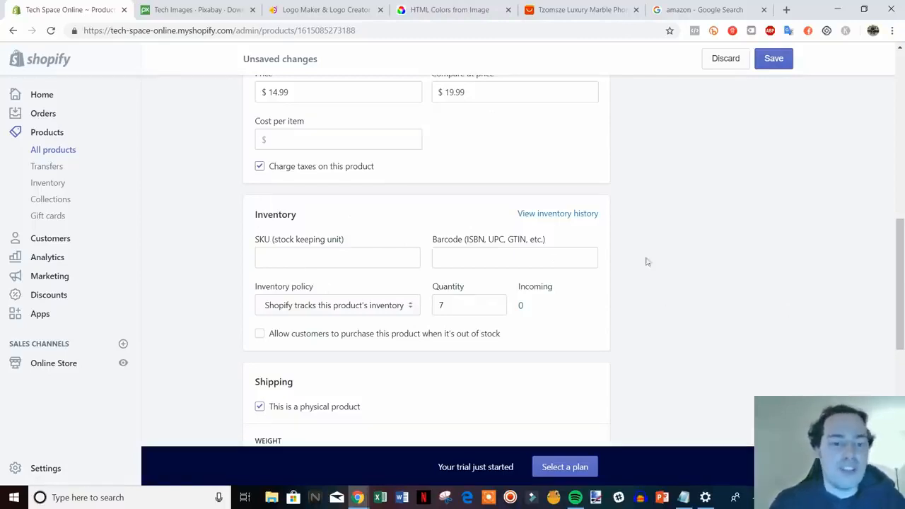
Step: Enter "iphone-case-black" as the product's SKU in the inventory section
{"action": "scroll", "coordinate": [651, 297], "scroll_direction": "down", "scroll_amount": 1}
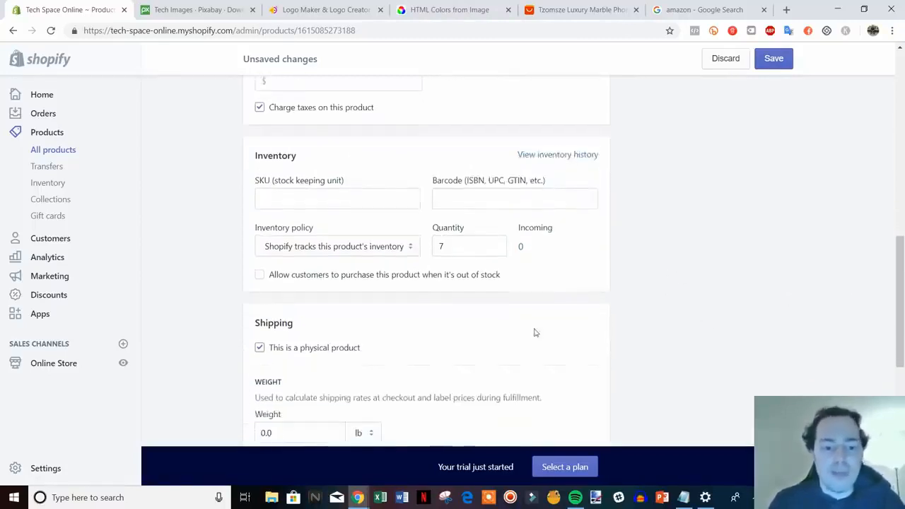
{"action": "scroll", "coordinate": [380, 261], "scroll_direction": "up", "scroll_amount": 1}
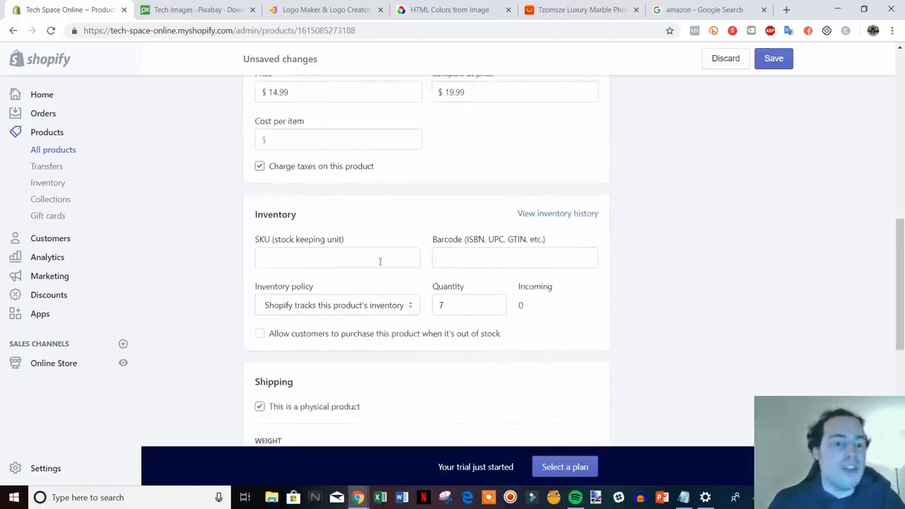
{"action": "left_click", "coordinate": [326, 262]}
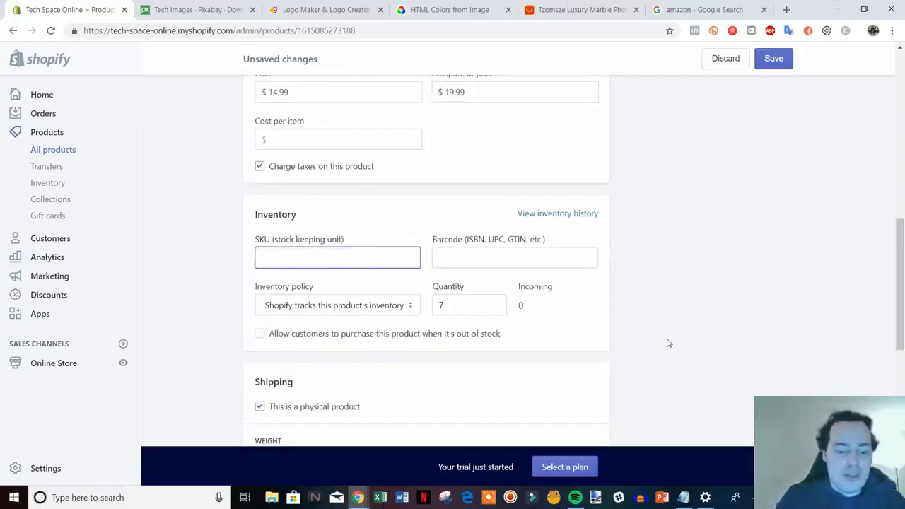
{"action": "type", "text": "iphone"}
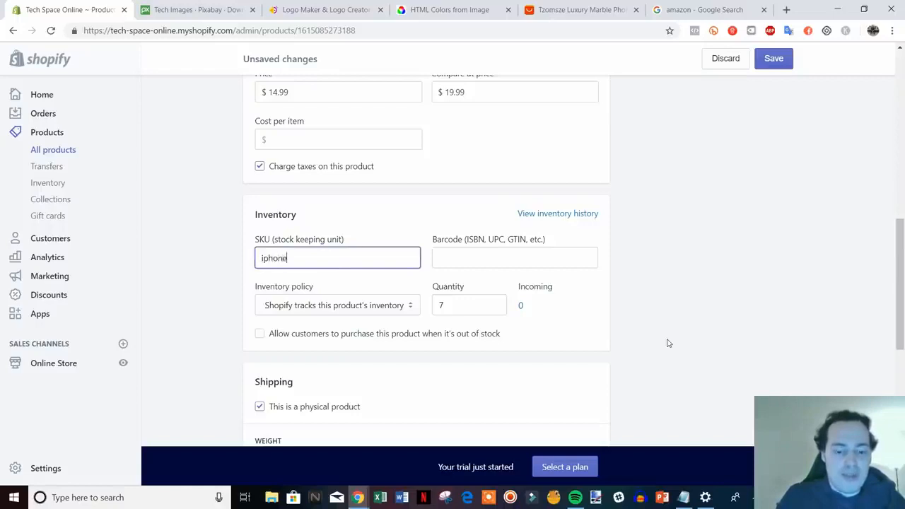
{"action": "type", "text": "-case-"}
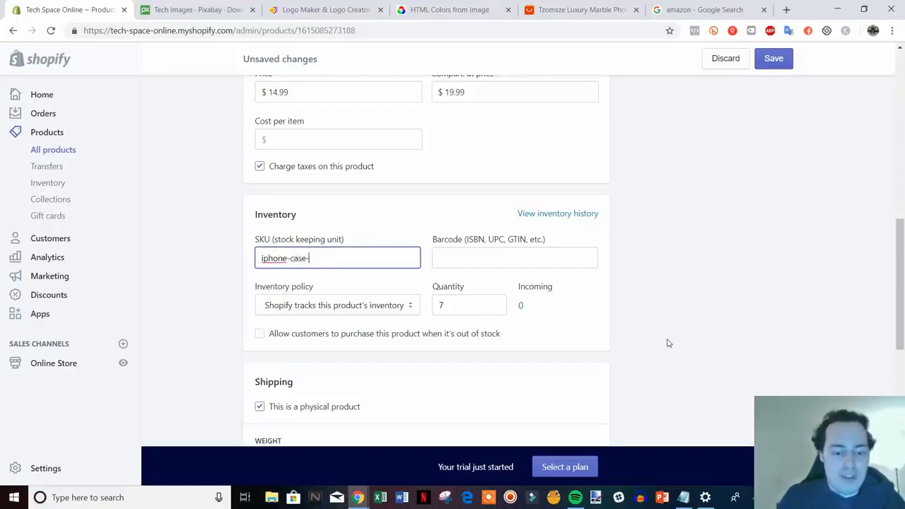
{"action": "type", "text": "blac"}
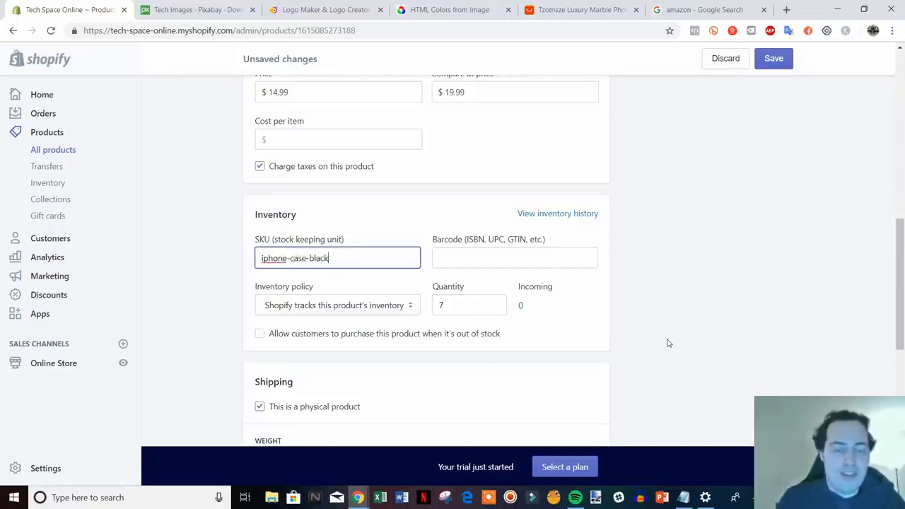
{"action": "type", "text": "k"}
{"action": "left_click", "coordinate": [672, 332]}
Step: Set the product's shipping weight to 1.0 lb
{"action": "scroll", "coordinate": [668, 339], "scroll_direction": "down", "scroll_amount": 1}
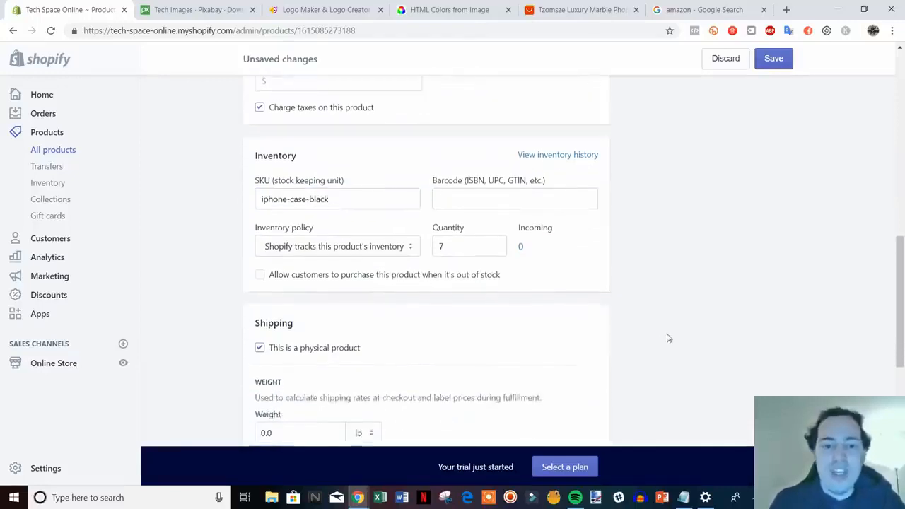
{"action": "scroll", "coordinate": [606, 255], "scroll_direction": "down", "scroll_amount": 1}
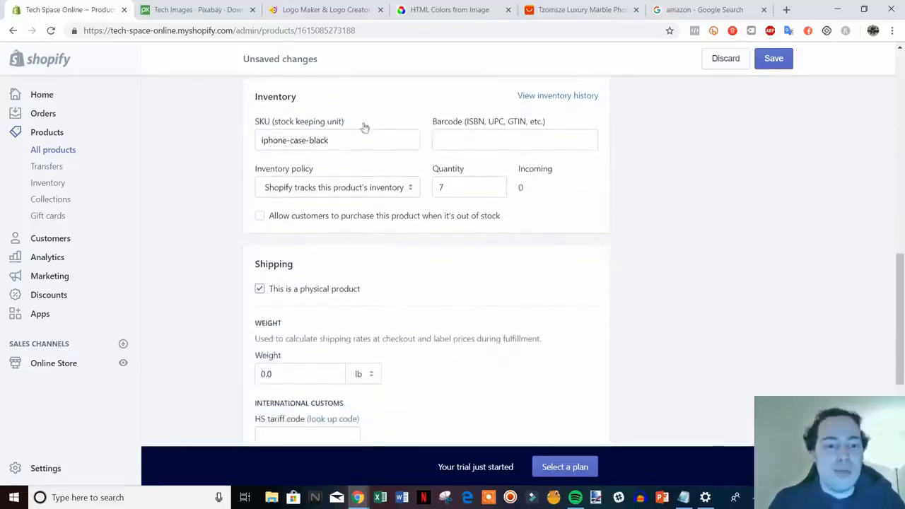
{"action": "scroll", "coordinate": [775, 248], "scroll_direction": "down", "scroll_amount": 1}
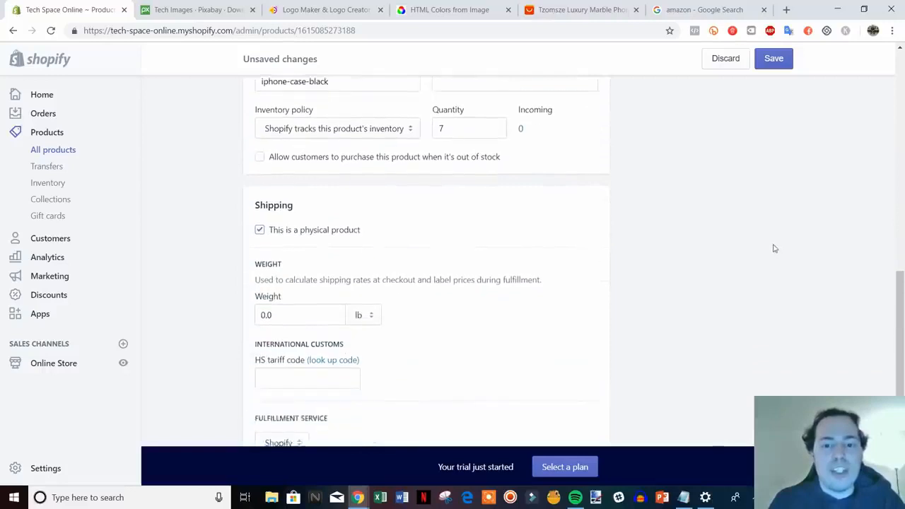
{"action": "scroll", "coordinate": [774, 248], "scroll_direction": "up", "scroll_amount": 1}
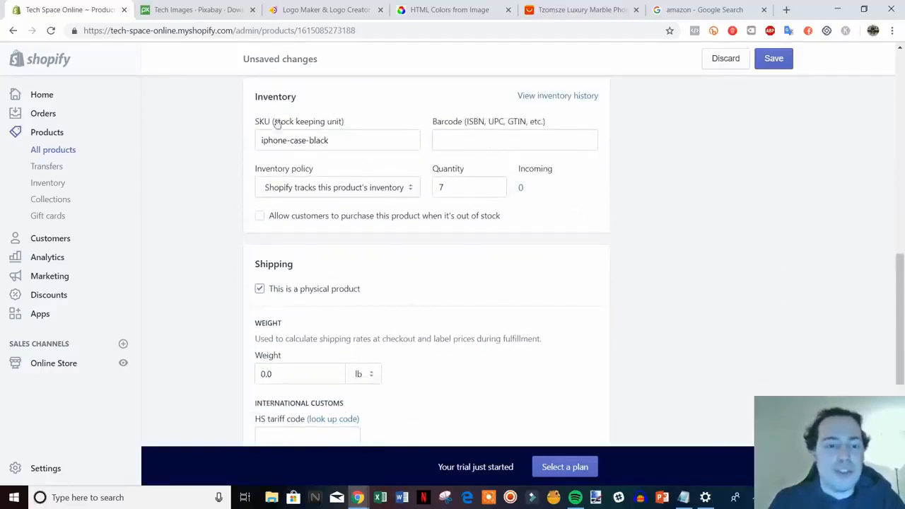
{"action": "scroll", "coordinate": [662, 239], "scroll_direction": "down", "scroll_amount": 1}
{"action": "scroll", "coordinate": [665, 244], "scroll_direction": "down", "scroll_amount": 1}
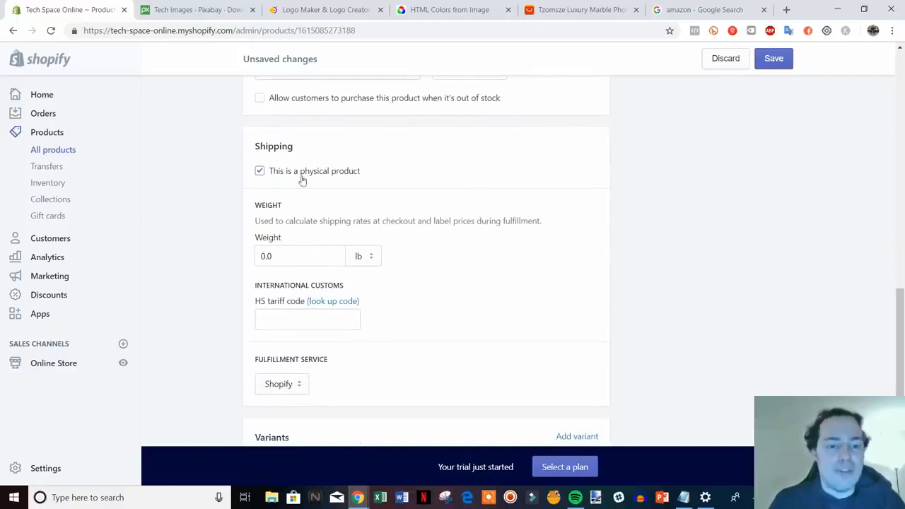
{"action": "scroll", "coordinate": [672, 254], "scroll_direction": "down", "scroll_amount": 1}
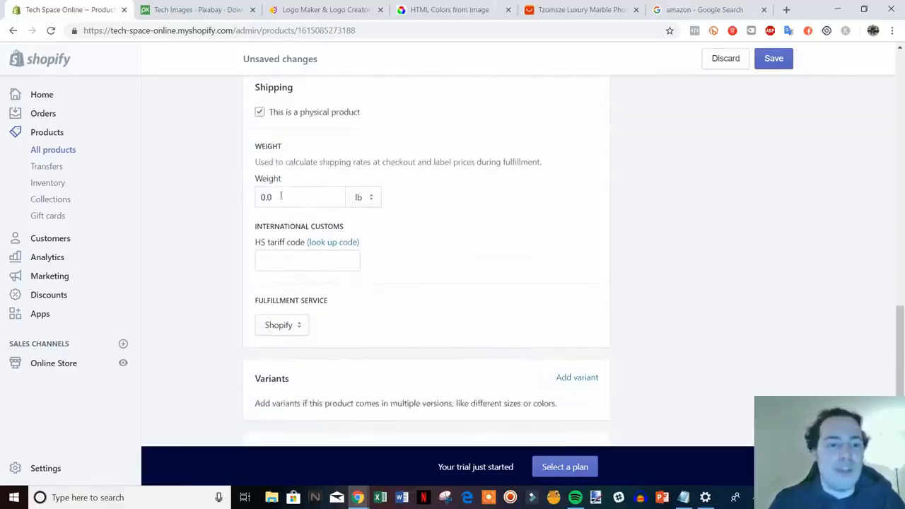
{"action": "left_click", "coordinate": [280, 196]}
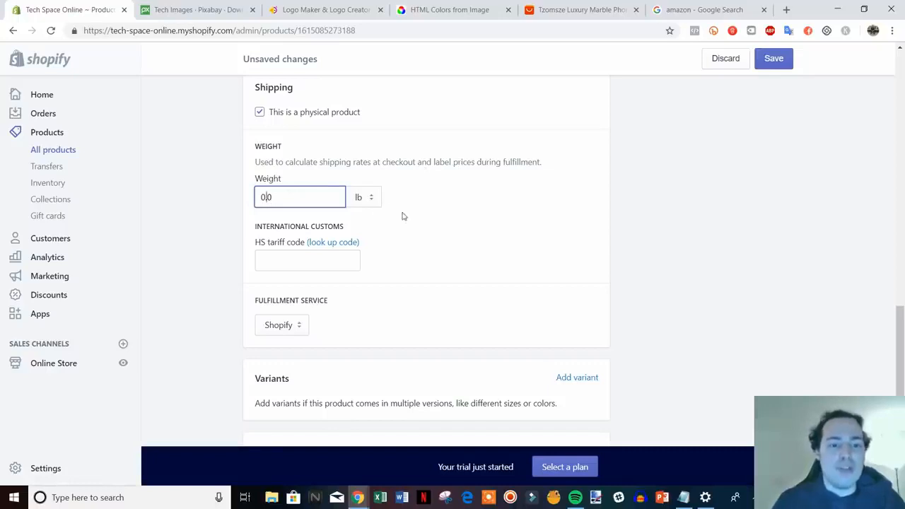
{"action": "key", "text": "BackSpace"}
{"action": "type", "text": "1"}
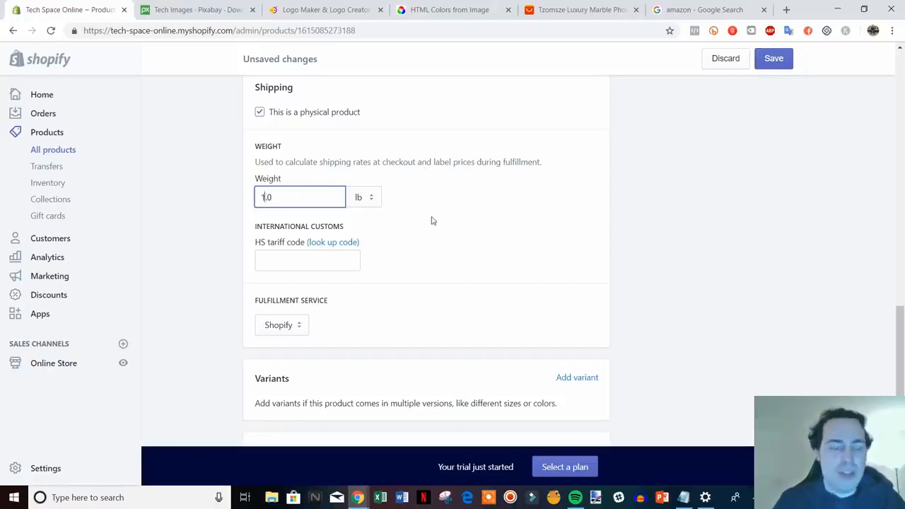
{"action": "left_click", "coordinate": [657, 242]}
Step: Choose Shopify as the product's fulfillment service
{"action": "scroll", "coordinate": [658, 242], "scroll_direction": "down", "scroll_amount": 1}
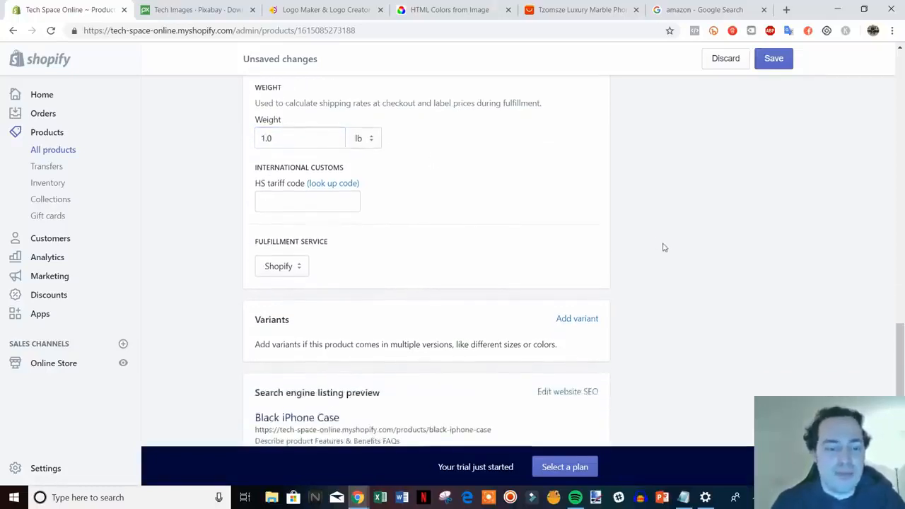
{"action": "scroll", "coordinate": [628, 238], "scroll_direction": "down", "scroll_amount": 1}
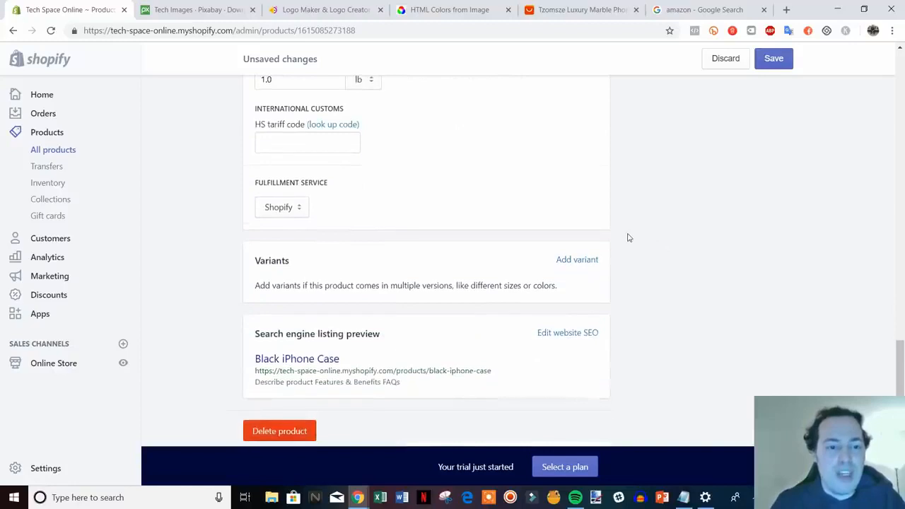
{"action": "left_click", "coordinate": [286, 208]}
{"action": "left_click", "coordinate": [292, 211]}
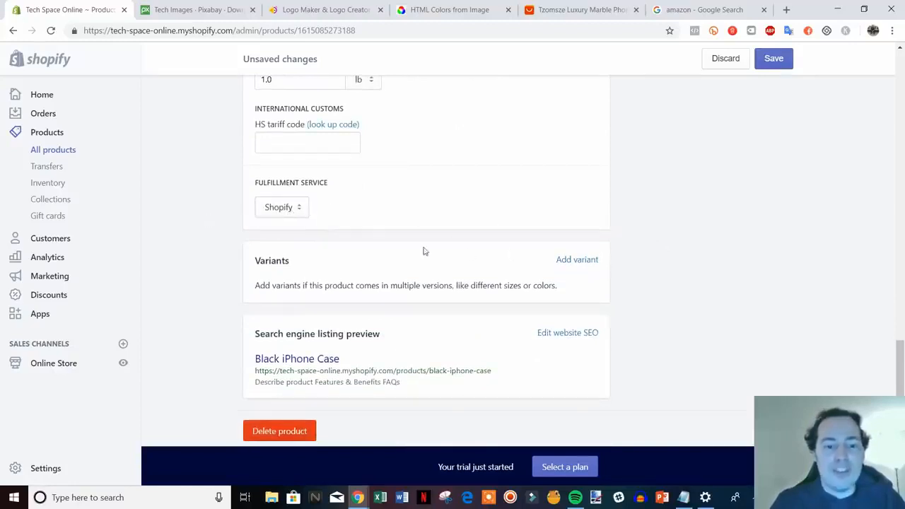
Step: Add a variant option to the product and name it "Phone Type"
{"action": "scroll", "coordinate": [423, 251], "scroll_direction": "down", "scroll_amount": 1}
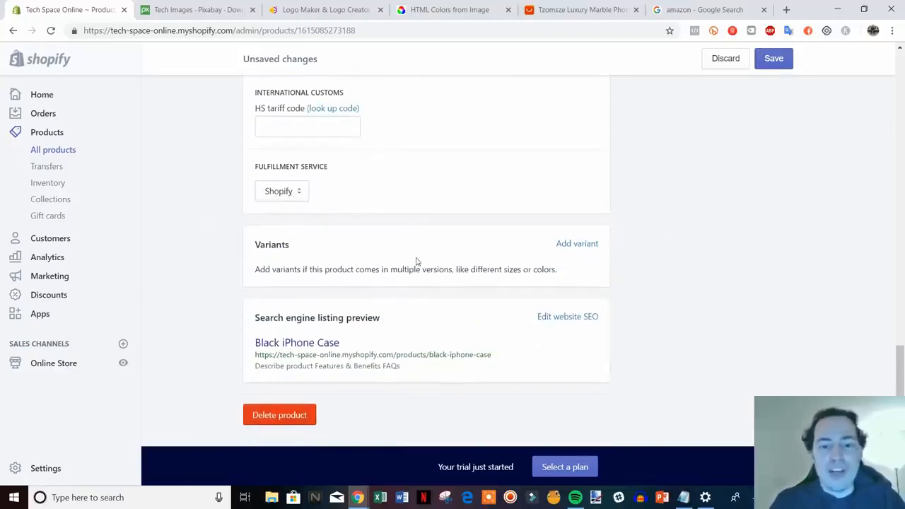
{"action": "left_click", "coordinate": [574, 245]}
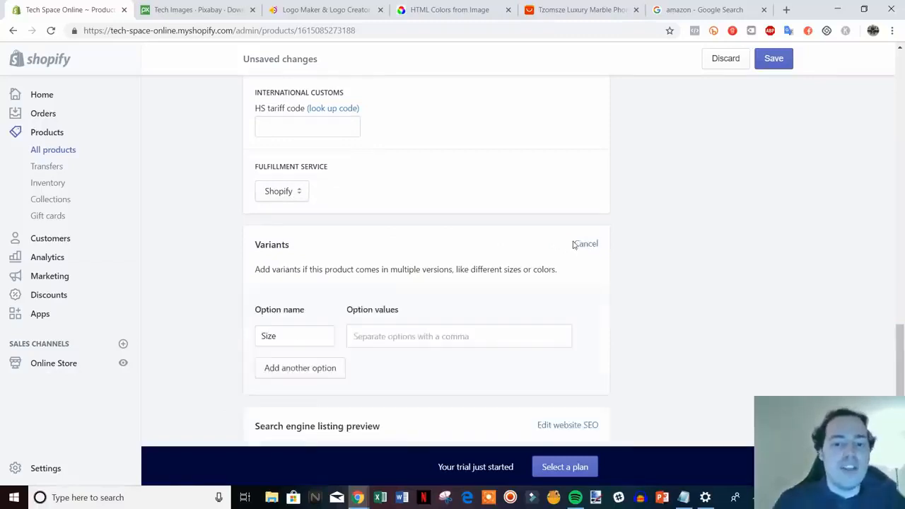
{"action": "scroll", "coordinate": [443, 307], "scroll_direction": "down", "scroll_amount": 1}
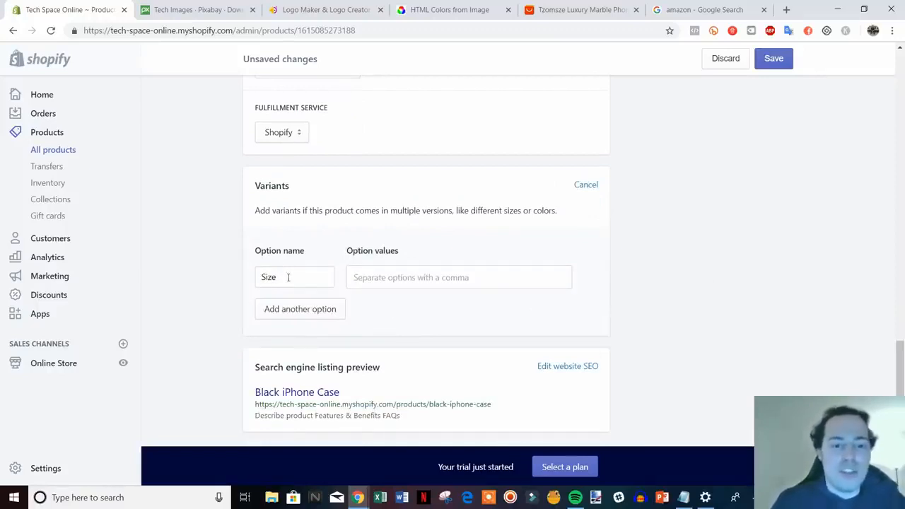
{"action": "left_click_drag", "start_coordinate": [288, 277], "coordinate": [252, 276]}
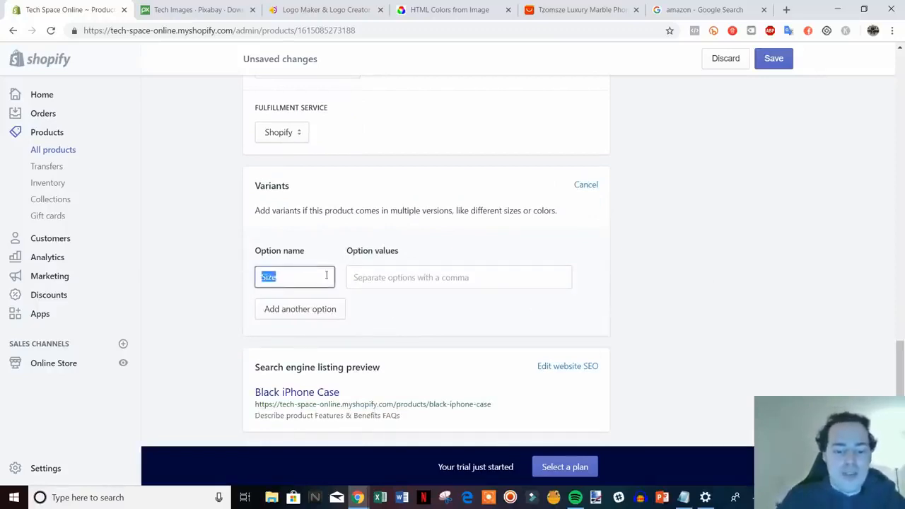
{"action": "type", "text": "Phone T"}
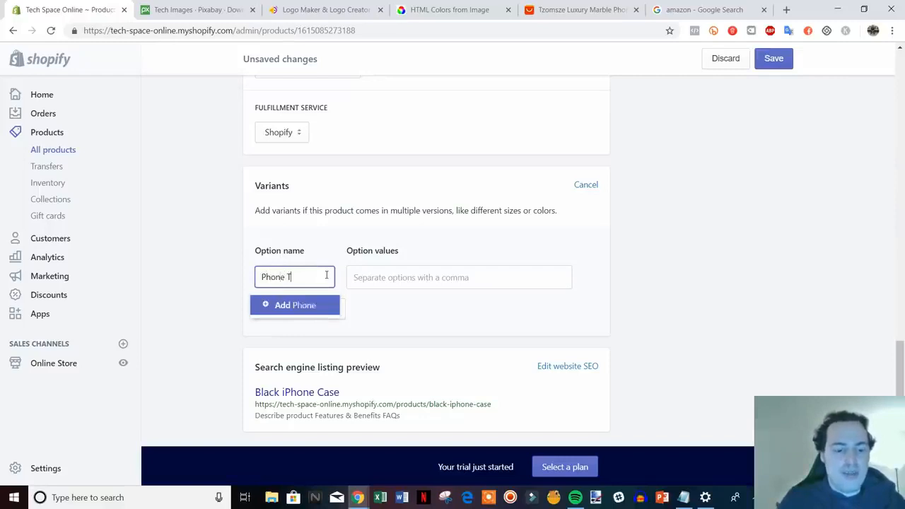
{"action": "type", "text": "ype"}
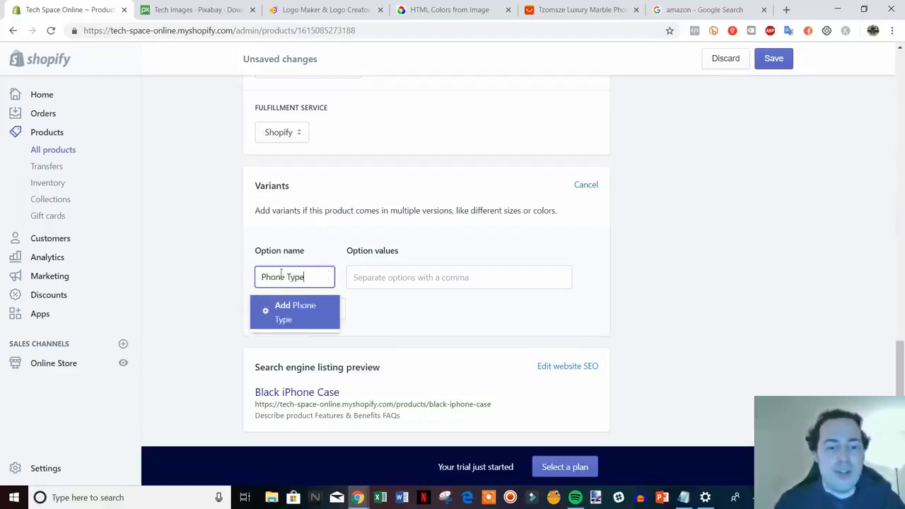
{"action": "left_click", "coordinate": [286, 312]}
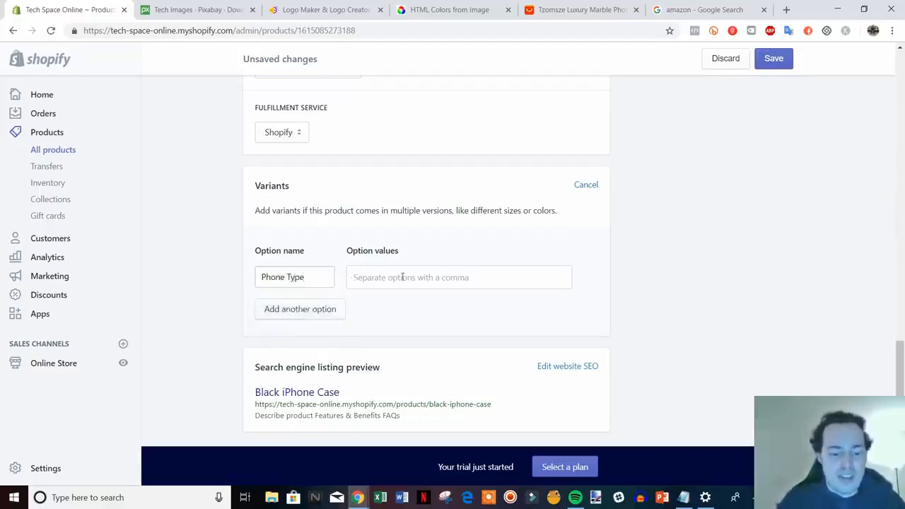
Step: Enter 6, 6s, 7, 7plus and X as the option values for Phone Type
{"action": "left_click", "coordinate": [402, 277]}
{"action": "type", "text": "6"}
{"action": "key", "text": "Return"}
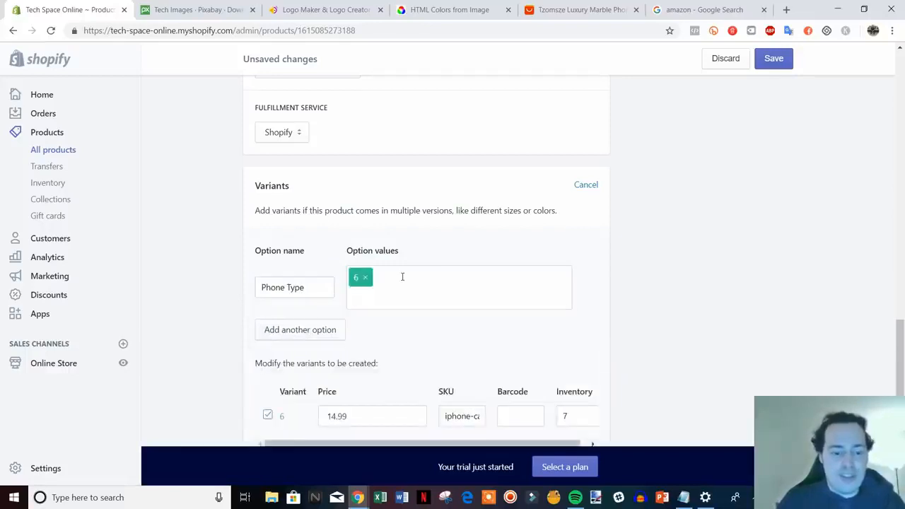
{"action": "type", "text": "6s"}
{"action": "key", "text": "Return"}
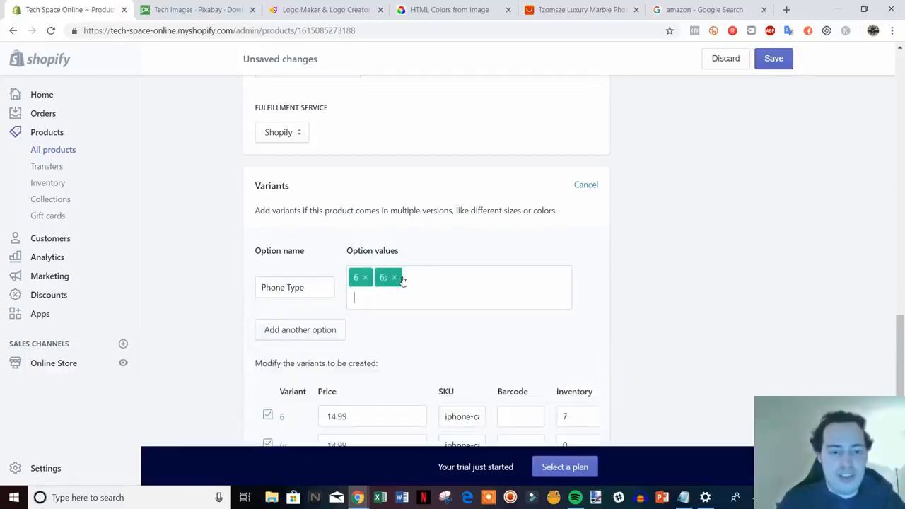
{"action": "type", "text": "7"}
{"action": "key", "text": "Return"}
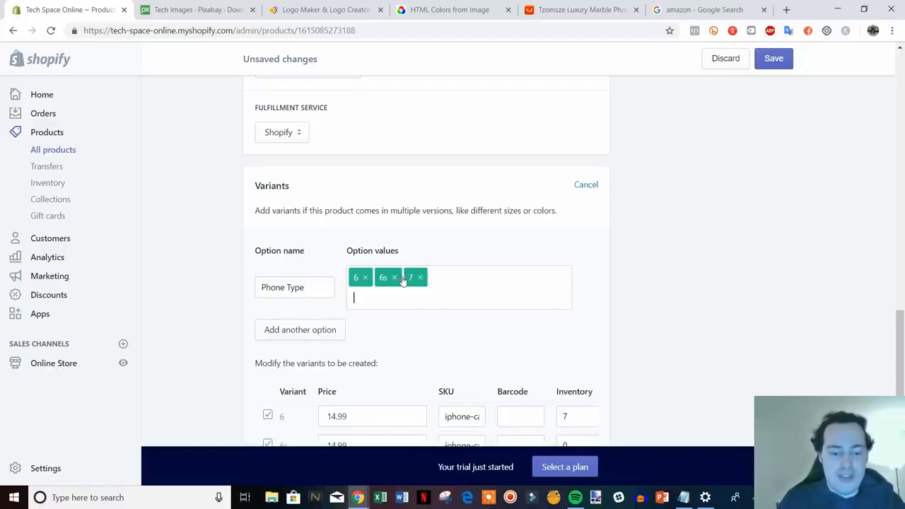
{"action": "type", "text": "7plus"}
{"action": "key", "text": "Return"}
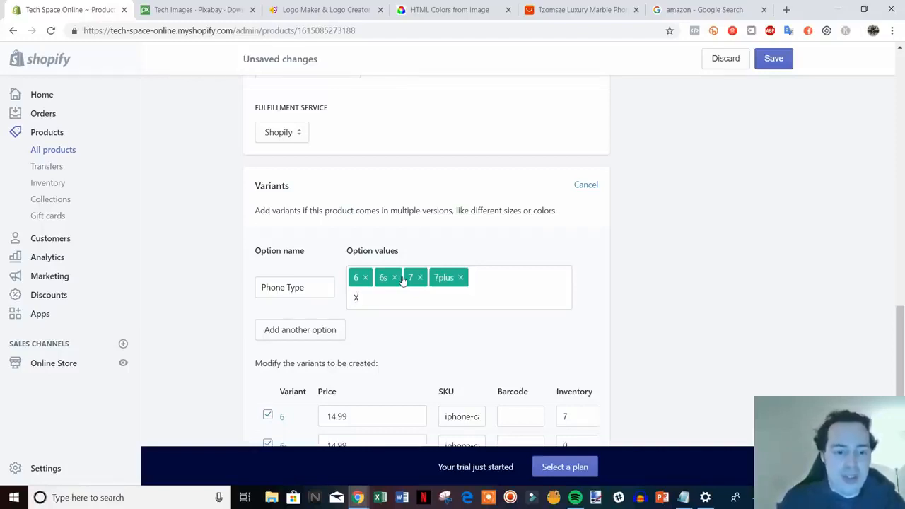
{"action": "type", "text": "X"}
{"action": "key", "text": "Return"}
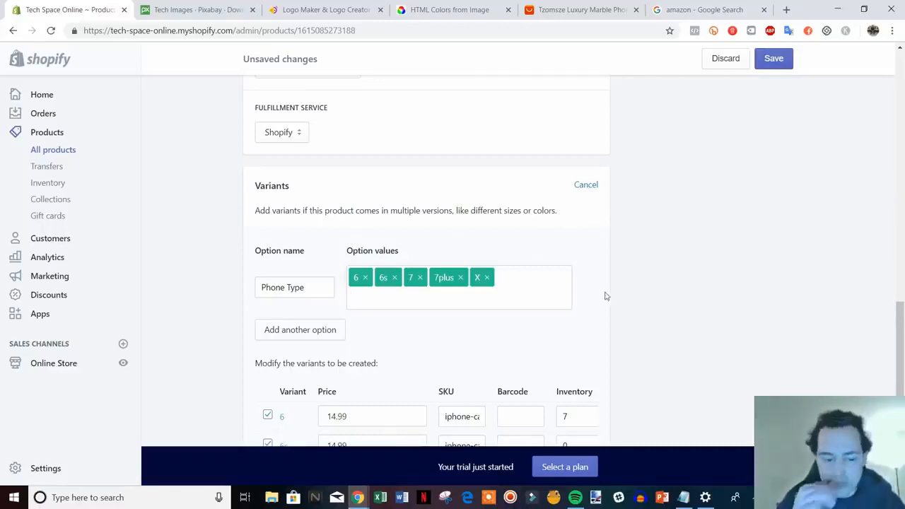
{"action": "scroll", "coordinate": [530, 288], "scroll_direction": "down", "scroll_amount": 3}
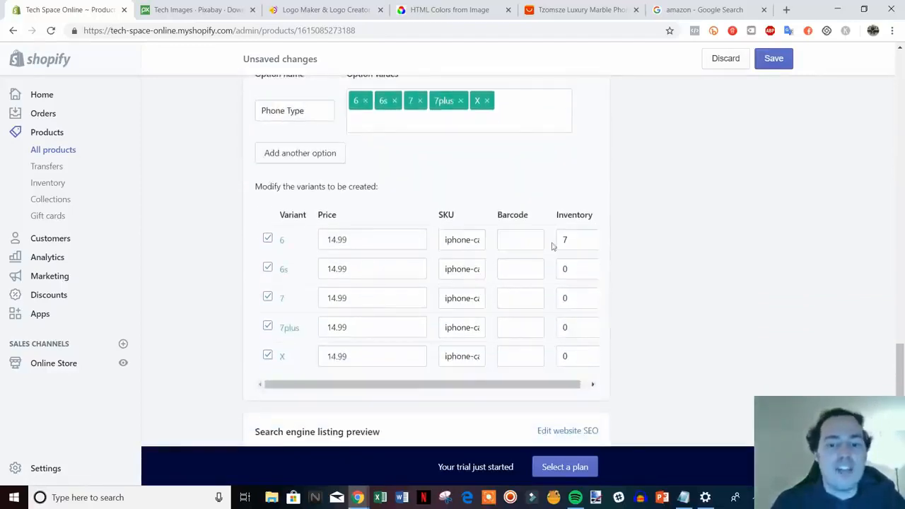
{"action": "double_click", "coordinate": [367, 266]}
{"action": "double_click", "coordinate": [349, 295]}
{"action": "left_click", "coordinate": [346, 326]}
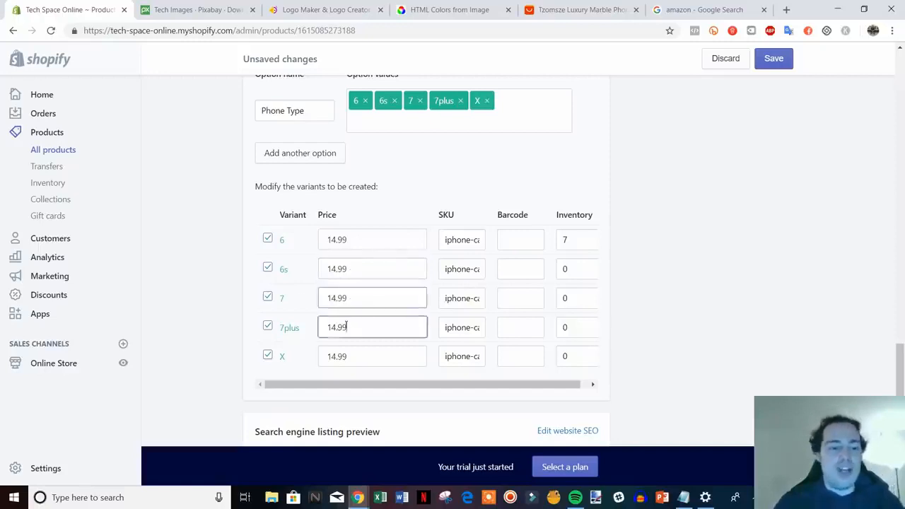
{"action": "double_click", "coordinate": [345, 327]}
{"action": "left_click", "coordinate": [369, 333]}
{"action": "double_click", "coordinate": [370, 333]}
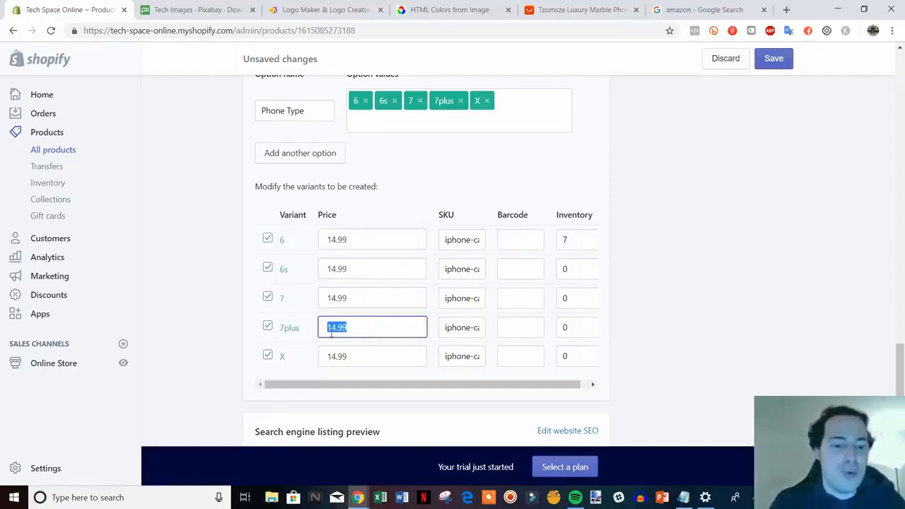
{"action": "left_click", "coordinate": [368, 326]}
Step: Set the inventory to 7 for each of the 6s, 7, 7plus and X variants
{"action": "double_click", "coordinate": [574, 272]}
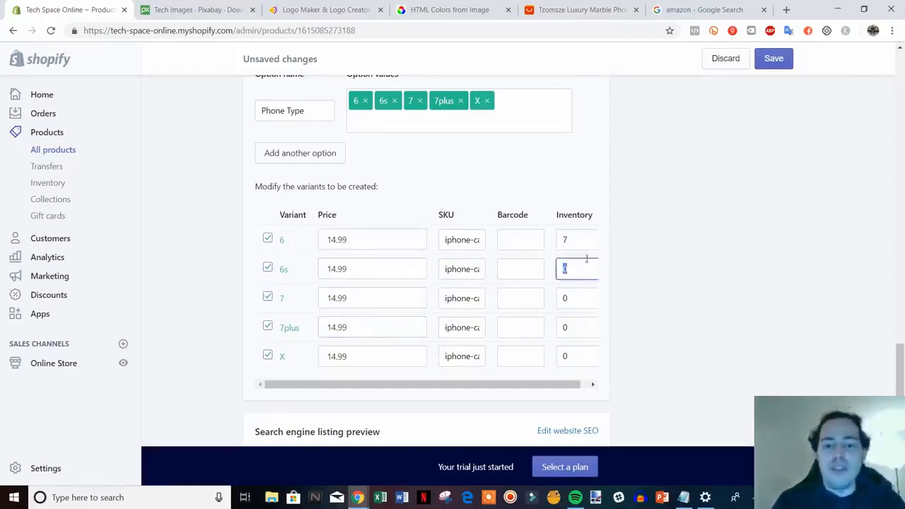
{"action": "type", "text": "7"}
{"action": "double_click", "coordinate": [575, 301]}
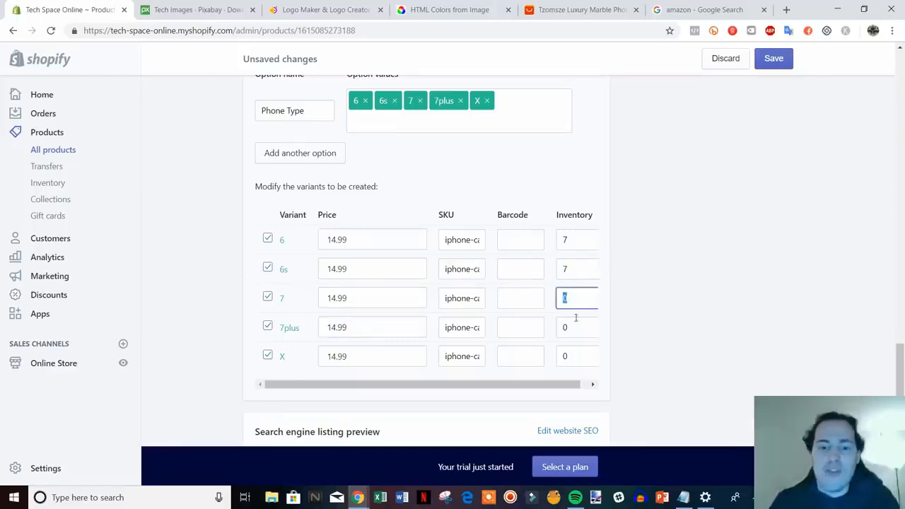
{"action": "double_click", "coordinate": [573, 328]}
{"action": "type", "text": "7"}
{"action": "double_click", "coordinate": [565, 357]}
{"action": "type", "text": "7"}
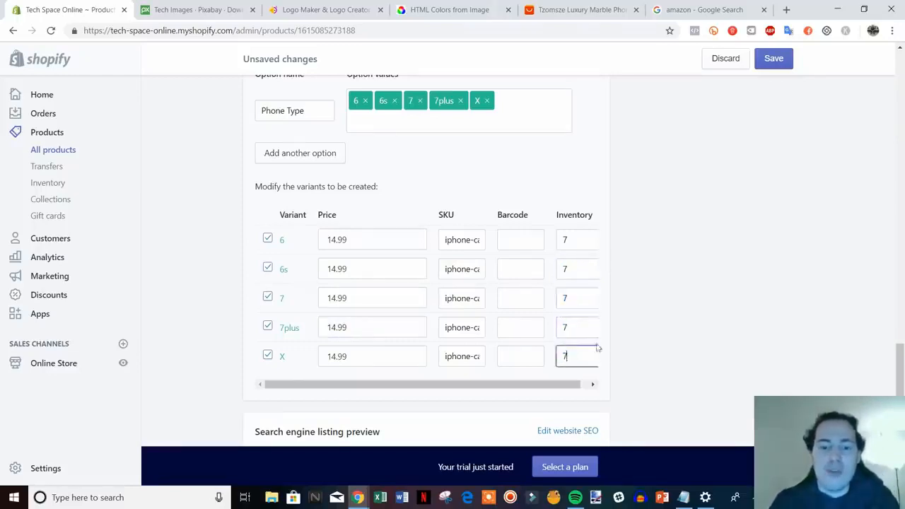
{"action": "left_click", "coordinate": [627, 341]}
Step: View the Google results page for amazon as a search listing example and return to the Shopify product page
{"action": "scroll", "coordinate": [636, 338], "scroll_direction": "down", "scroll_amount": 2}
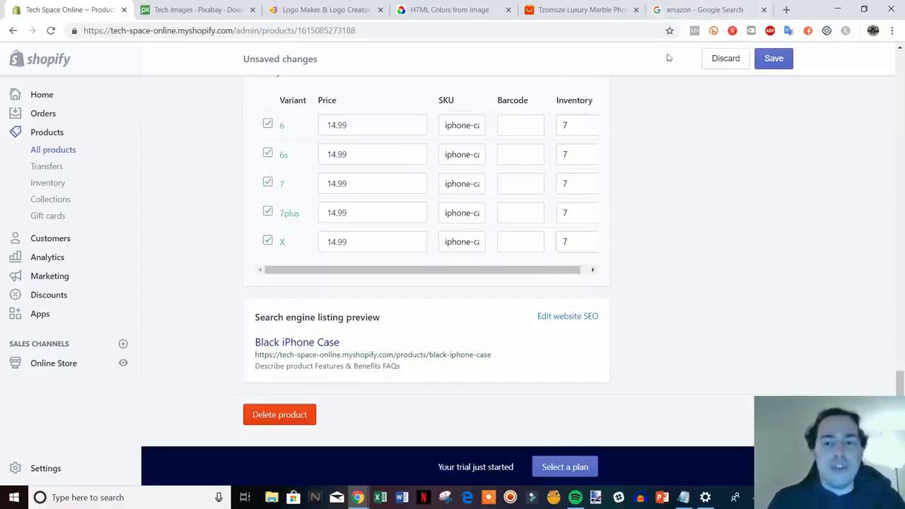
{"action": "left_click", "coordinate": [688, 9]}
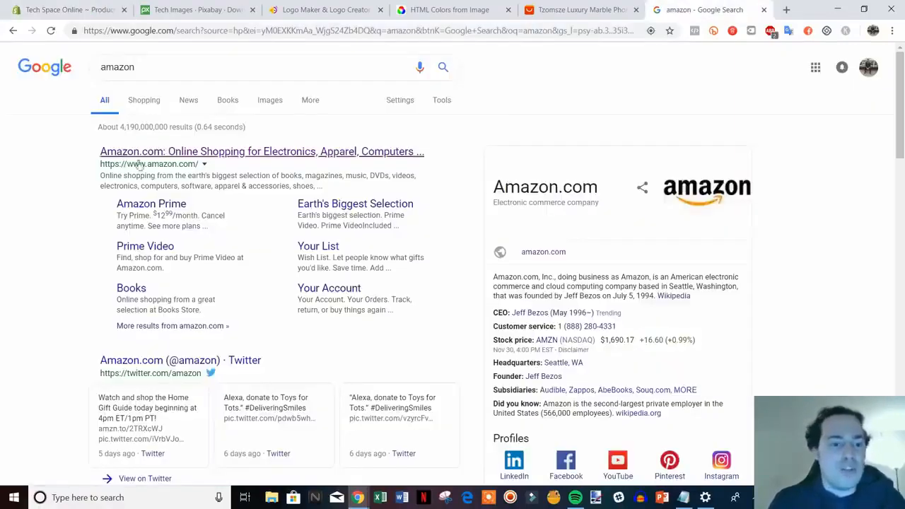
{"action": "left_click", "coordinate": [85, 10]}
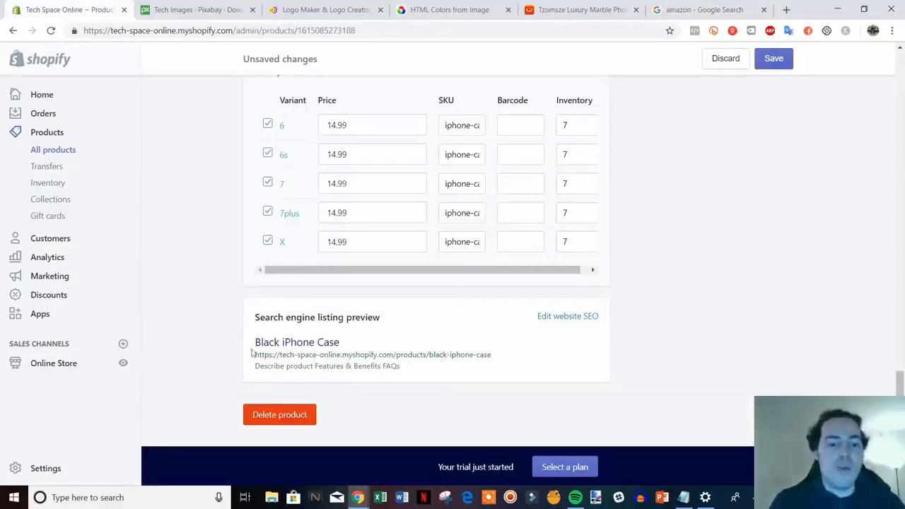
Step: Open the product's website SEO for editing and set the page title to "Black iPhone Case - Tech Space Online"
{"action": "left_click", "coordinate": [574, 318]}
{"action": "scroll", "coordinate": [764, 366], "scroll_direction": "down", "scroll_amount": 1}
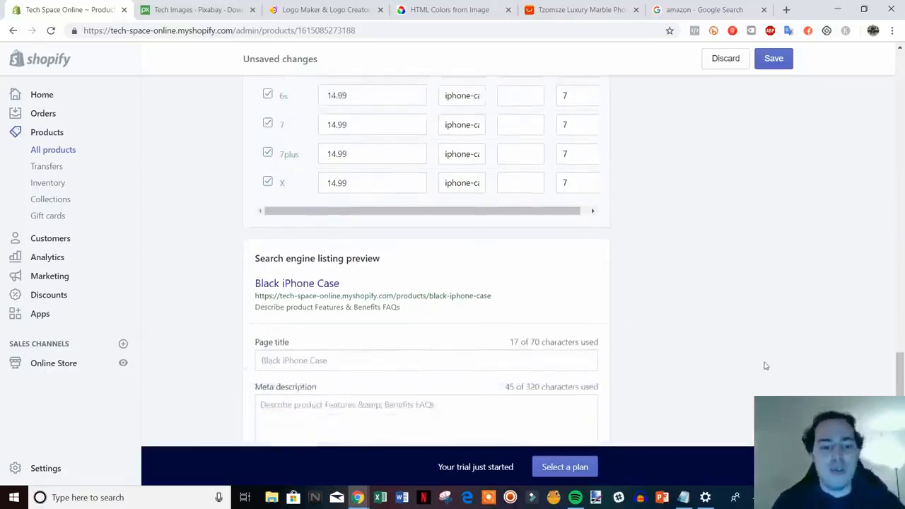
{"action": "scroll", "coordinate": [765, 365], "scroll_direction": "down", "scroll_amount": 1}
{"action": "scroll", "coordinate": [711, 294], "scroll_direction": "down", "scroll_amount": 1}
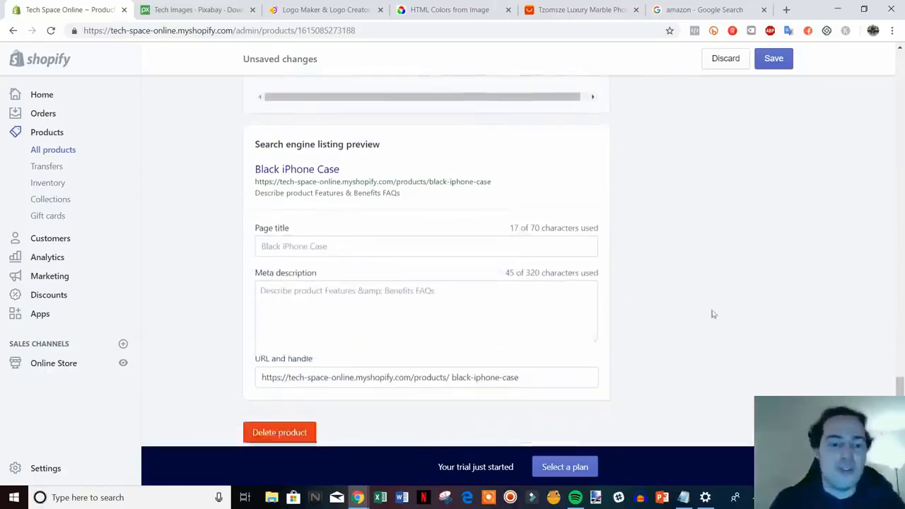
{"action": "left_click", "coordinate": [391, 242]}
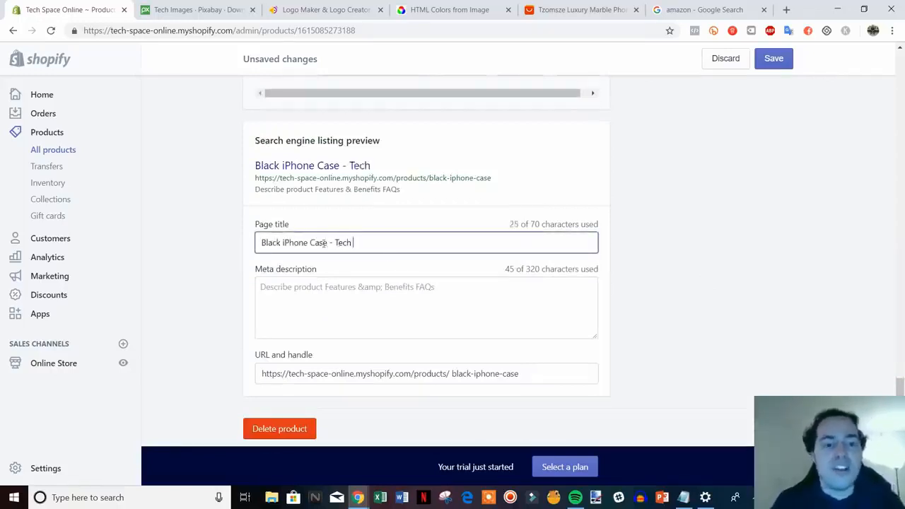
{"action": "type", "text": "Spa"}
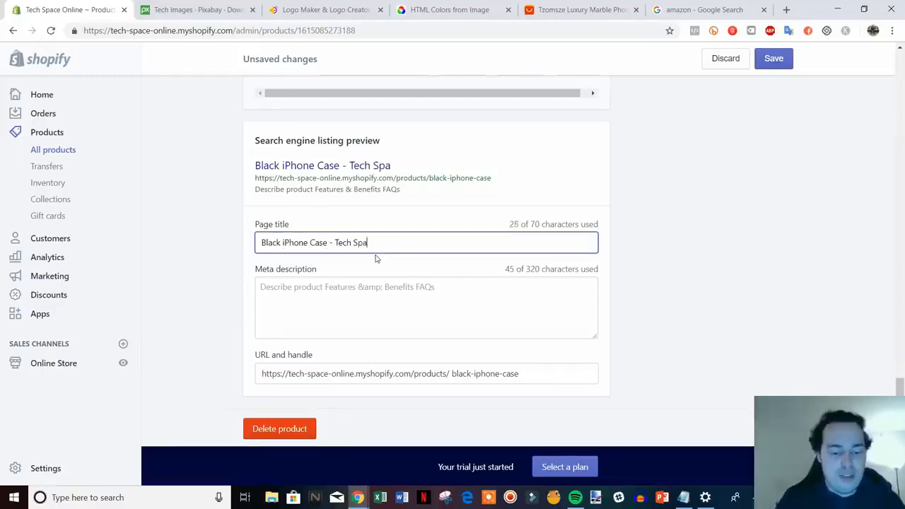
{"action": "type", "text": "ce Online"}
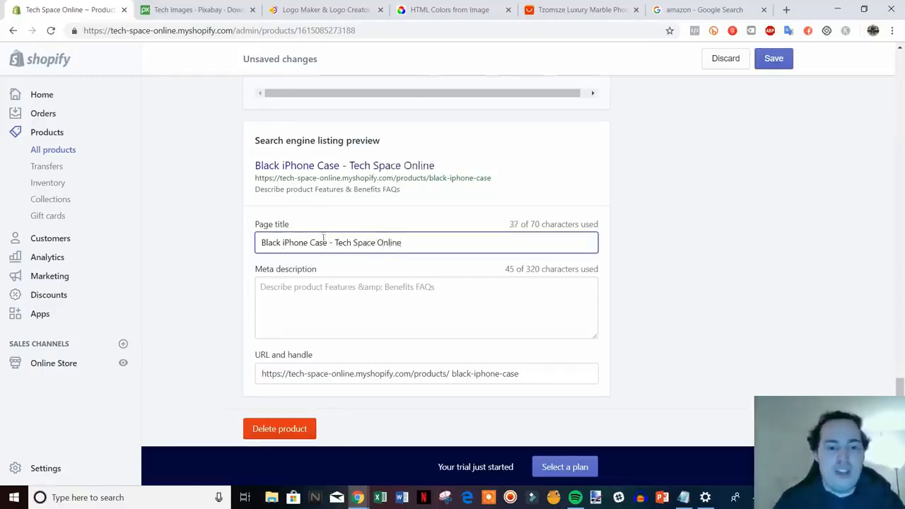
Step: Change the SEO page title to "Black iPhone Case | Fits All iPhones | Tech Space Online"
{"action": "left_click", "coordinate": [335, 244]}
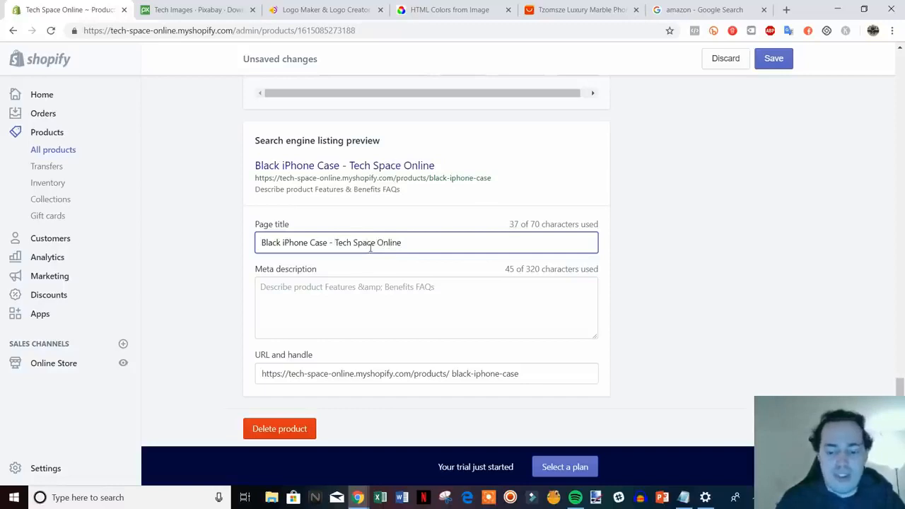
{"action": "key", "text": "BackSpace"}
{"action": "type", "text": "| Fits Al"}
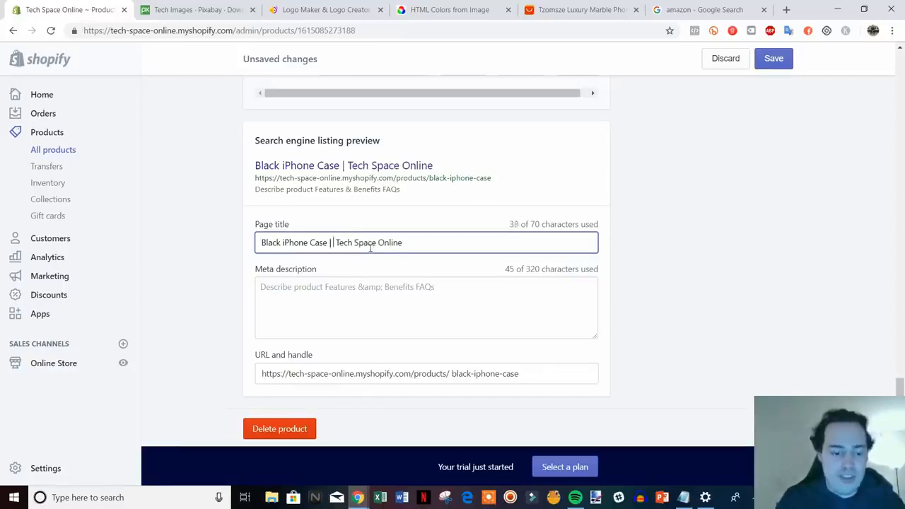
{"action": "type", "text": "l iPhones"}
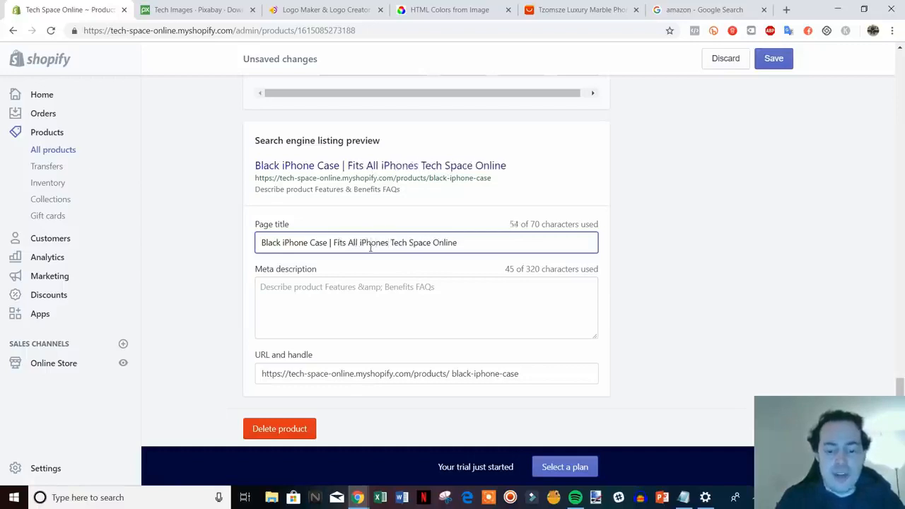
{"action": "type", "text": " |"}
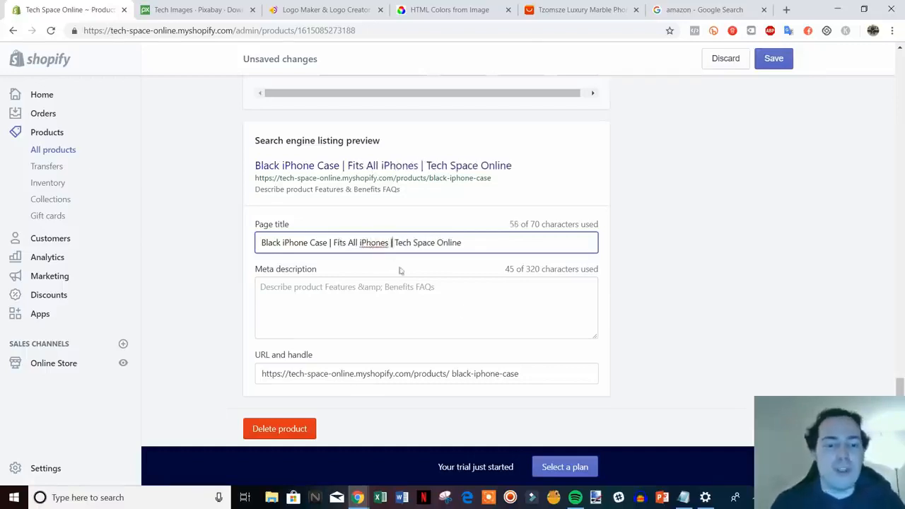
{"action": "left_click", "coordinate": [330, 293]}
{"action": "left_click_drag", "start_coordinate": [448, 286], "coordinate": [247, 285]}
{"action": "left_click", "coordinate": [485, 293]}
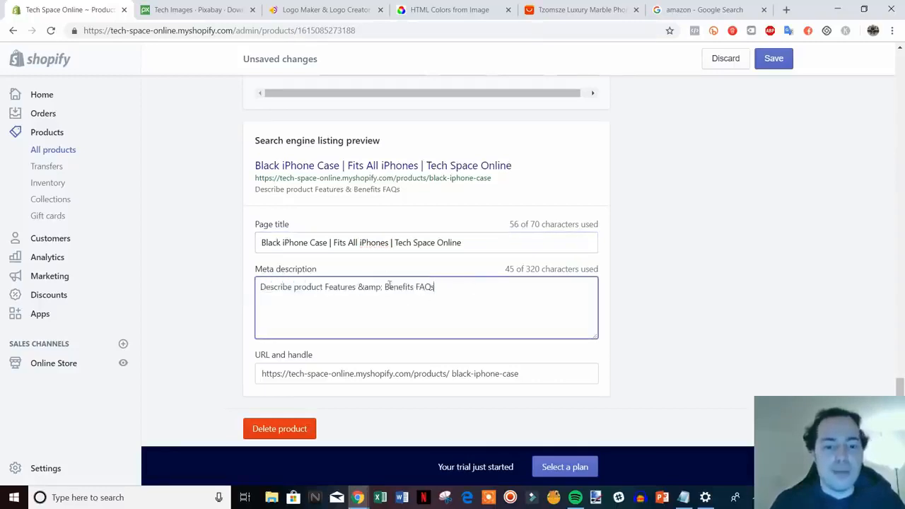
{"action": "scroll", "coordinate": [458, 327], "scroll_direction": "up", "scroll_amount": 1}
{"action": "scroll", "coordinate": [456, 330], "scroll_direction": "down", "scroll_amount": 1}
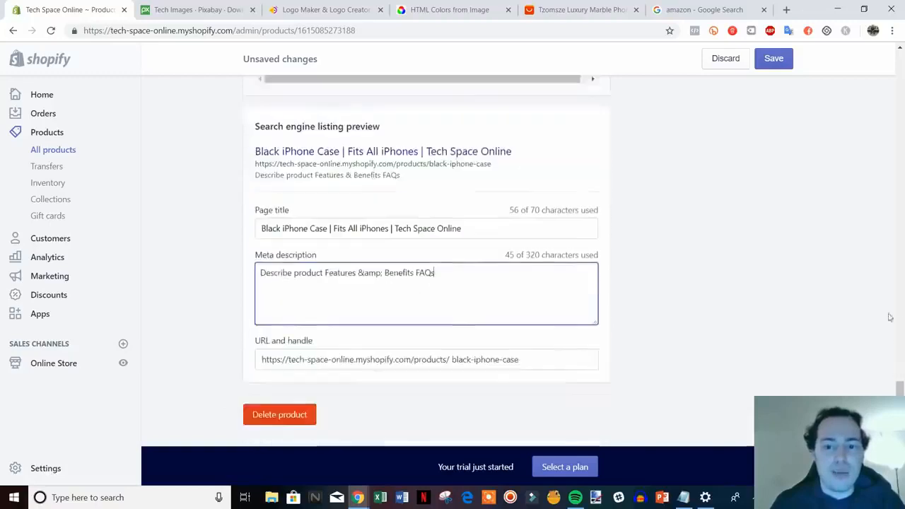
Step: Save the Black iPhone Case product and open its page in the online store
{"action": "left_click_drag", "start_coordinate": [899, 417], "coordinate": [866, 75]}
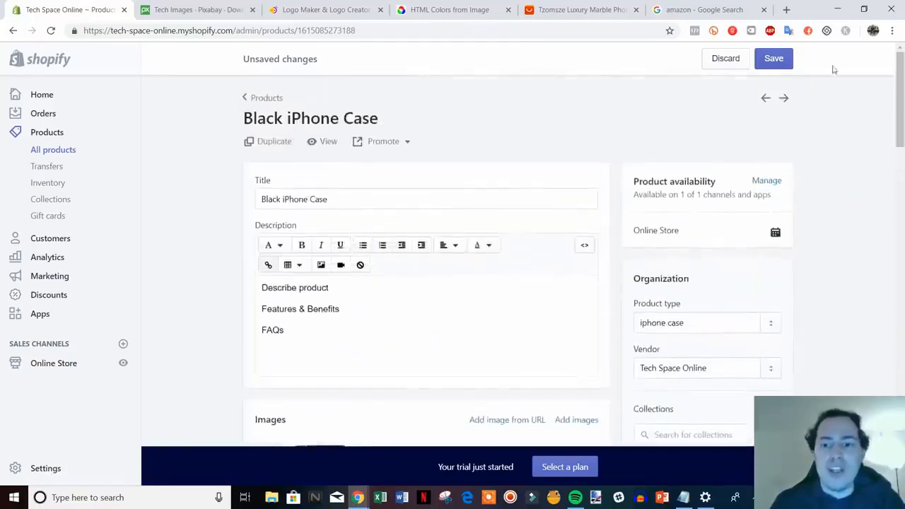
{"action": "left_click", "coordinate": [782, 61]}
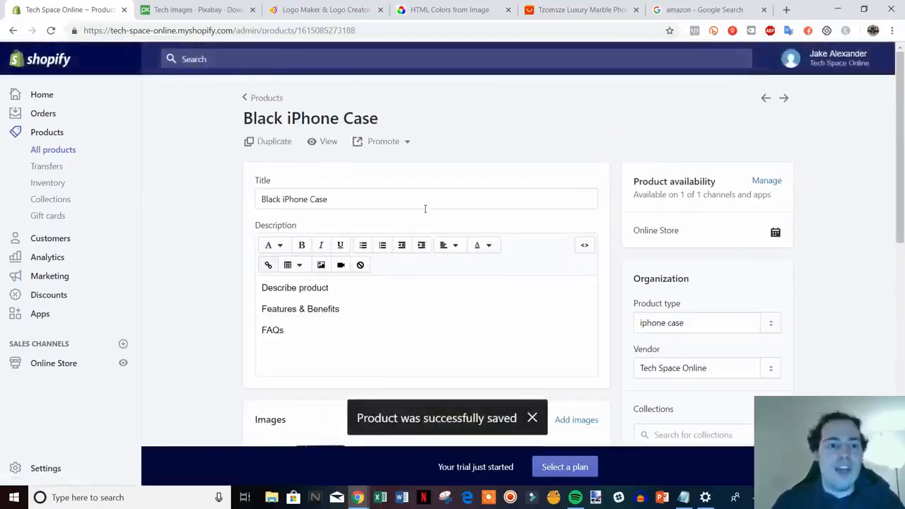
{"action": "left_click", "coordinate": [326, 144]}
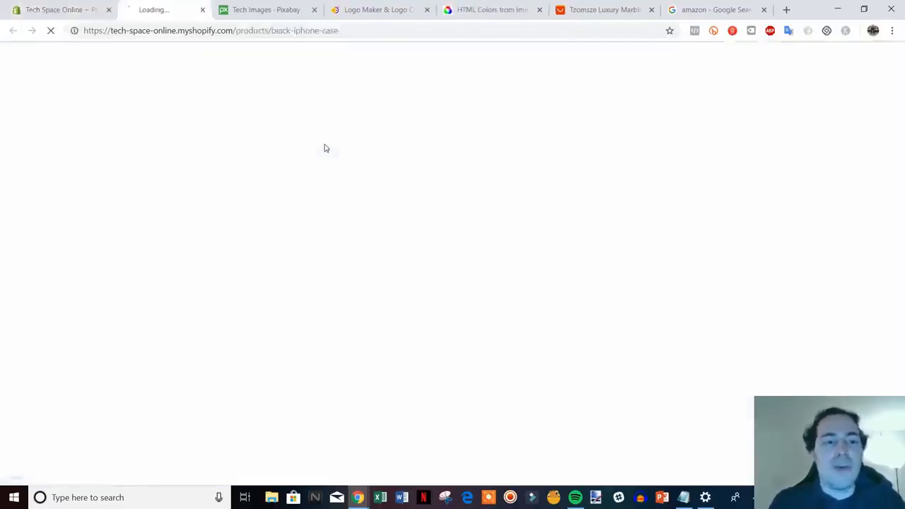
Step: Review the Black iPhone Case page in the online store and open the AliExpress marble phone case listing for comparison
{"action": "scroll", "coordinate": [816, 268], "scroll_direction": "down", "scroll_amount": 1}
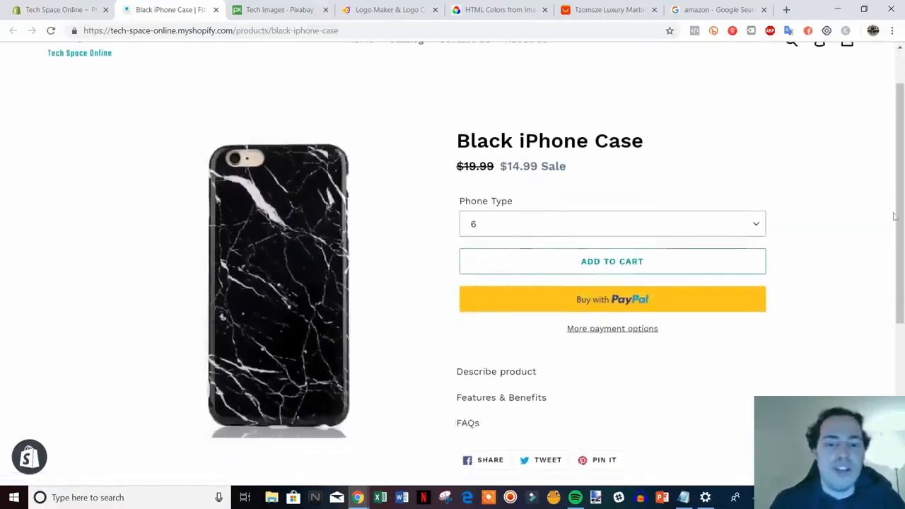
{"action": "scroll", "coordinate": [893, 184], "scroll_direction": "up", "scroll_amount": 1}
{"action": "scroll", "coordinate": [832, 247], "scroll_direction": "down", "scroll_amount": 1}
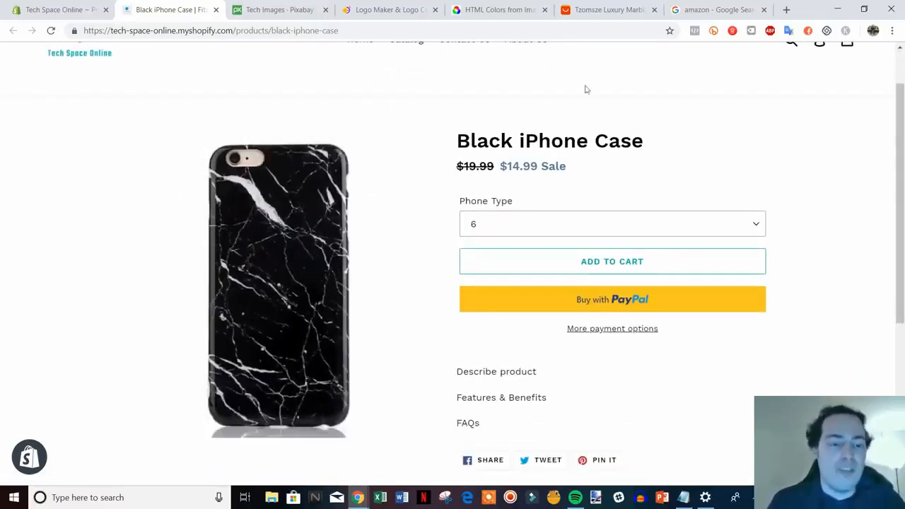
{"action": "left_click", "coordinate": [612, 10]}
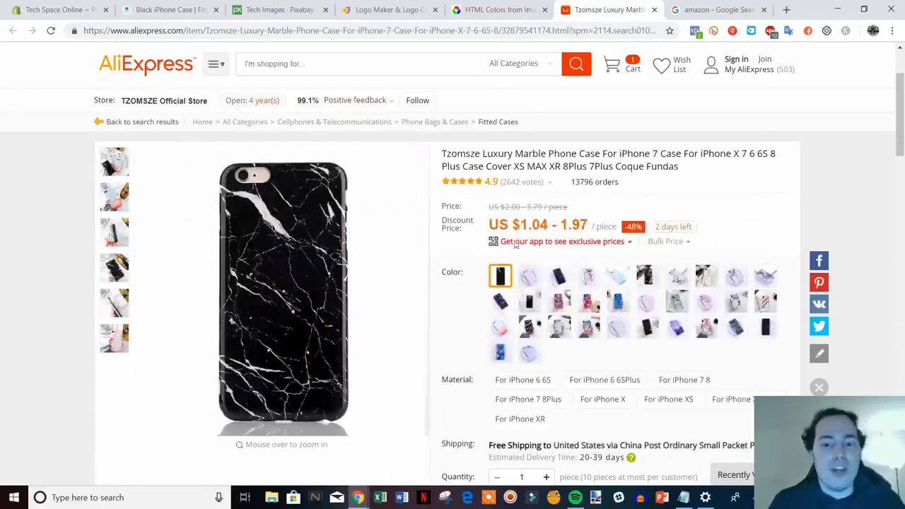
Step: Return to the product in the Shopify admin, close the store preview page and look over the product's details
{"action": "left_click", "coordinate": [67, 9]}
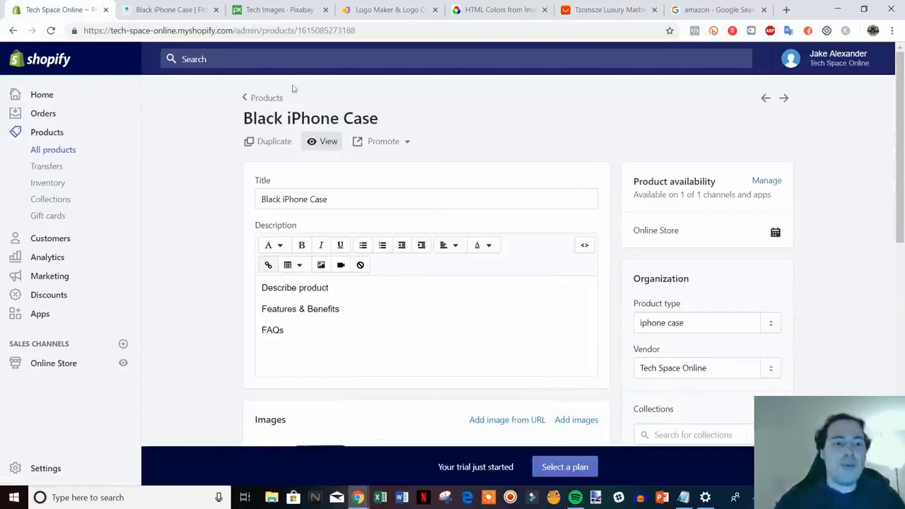
{"action": "left_click", "coordinate": [216, 9]}
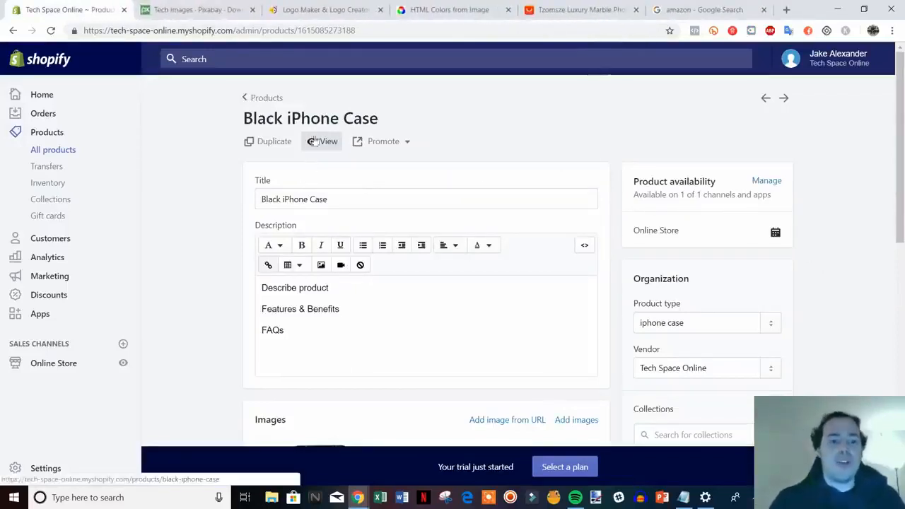
{"action": "scroll", "coordinate": [658, 219], "scroll_direction": "down", "scroll_amount": 1}
{"action": "scroll", "coordinate": [670, 219], "scroll_direction": "down", "scroll_amount": 1}
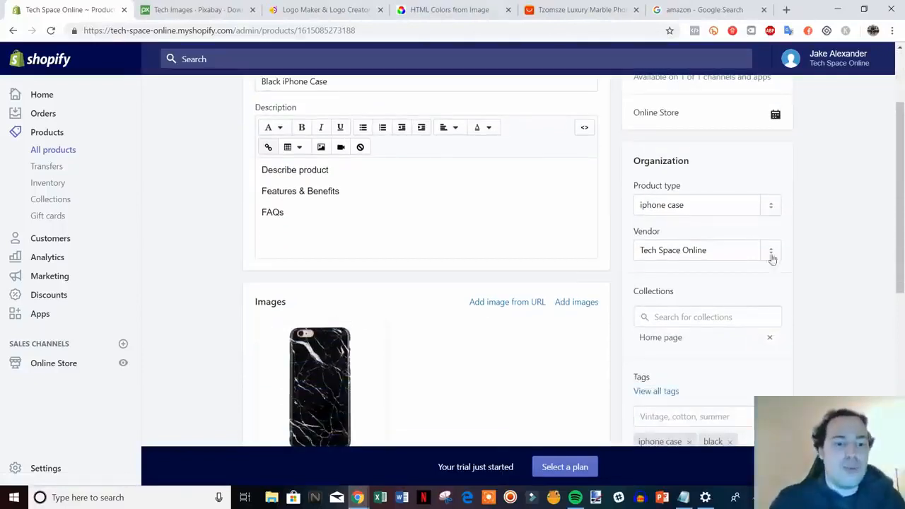
{"action": "scroll", "coordinate": [580, 188], "scroll_direction": "up", "scroll_amount": 2}
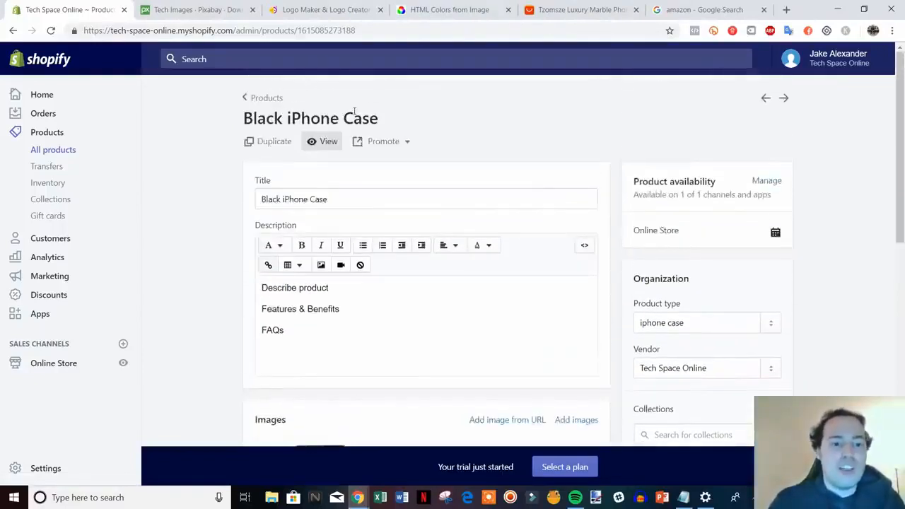
Step: Add a new product titled "Pink iPhone Case" with the placeholder description "fhdbkljvgjengjr"
{"action": "left_click", "coordinate": [261, 99]}
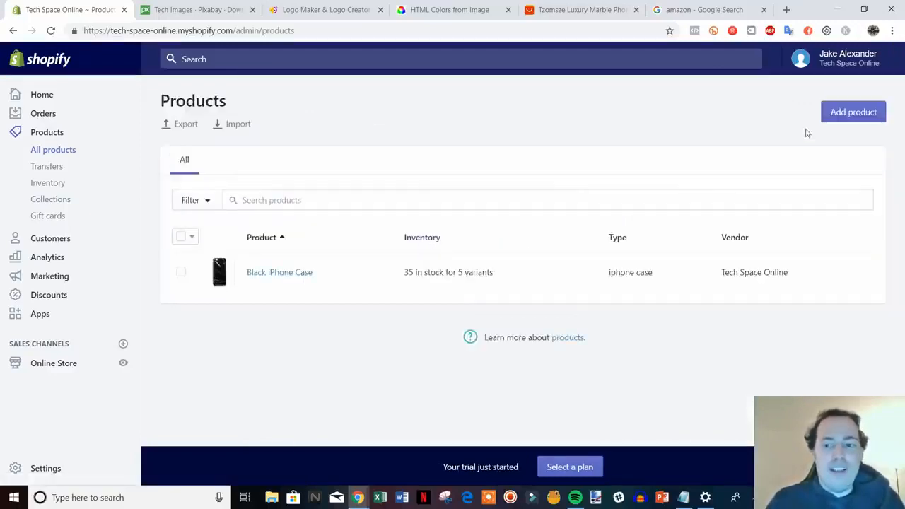
{"action": "left_click", "coordinate": [850, 112]}
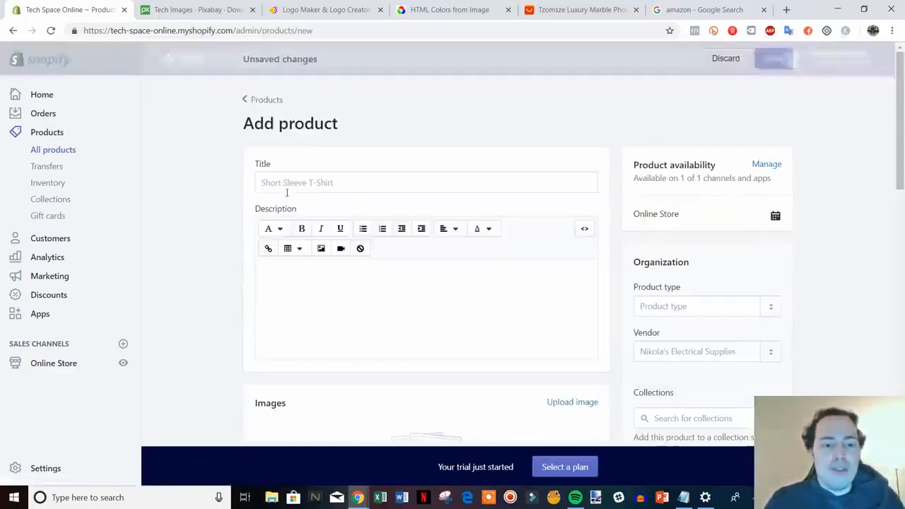
{"action": "left_click", "coordinate": [322, 183]}
{"action": "type", "text": "Pink"}
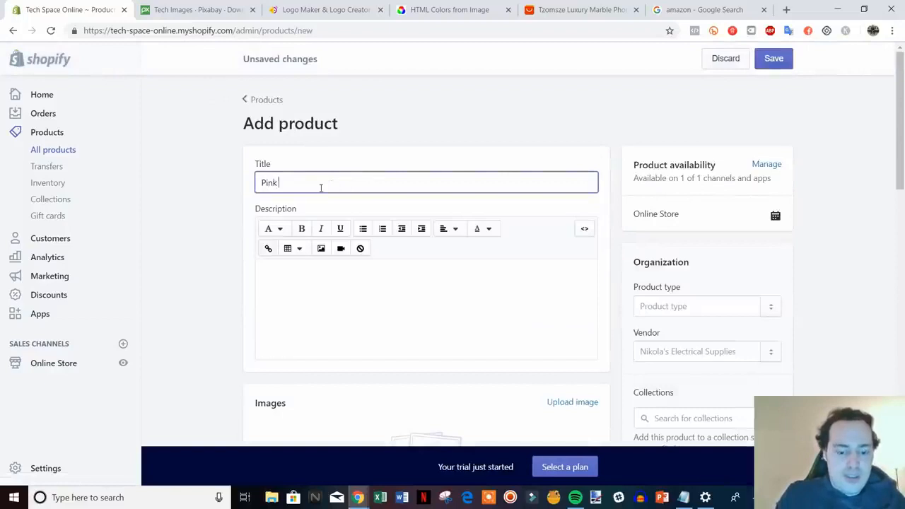
{"action": "type", "text": " iPhone Case"}
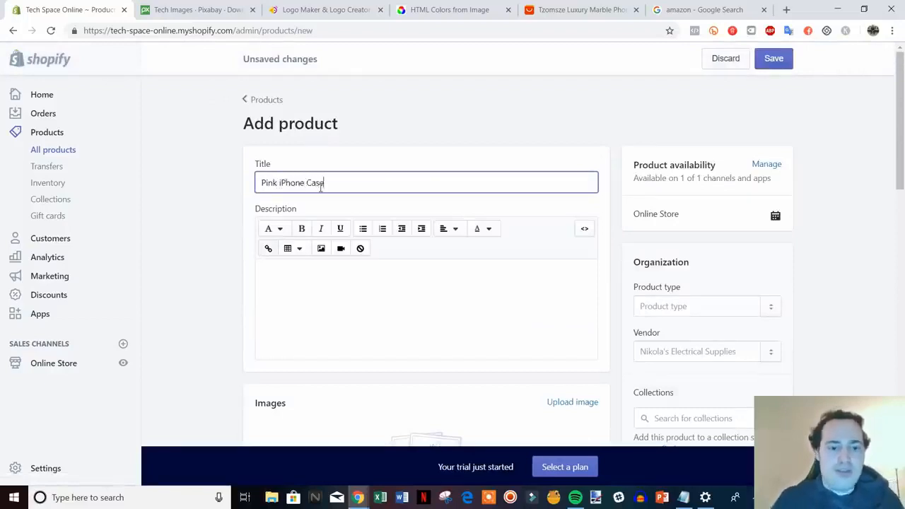
{"action": "scroll", "coordinate": [346, 205], "scroll_direction": "down", "scroll_amount": 2}
{"action": "left_click", "coordinate": [369, 196]}
{"action": "type", "text": "fhdbkljvgjengjr"}
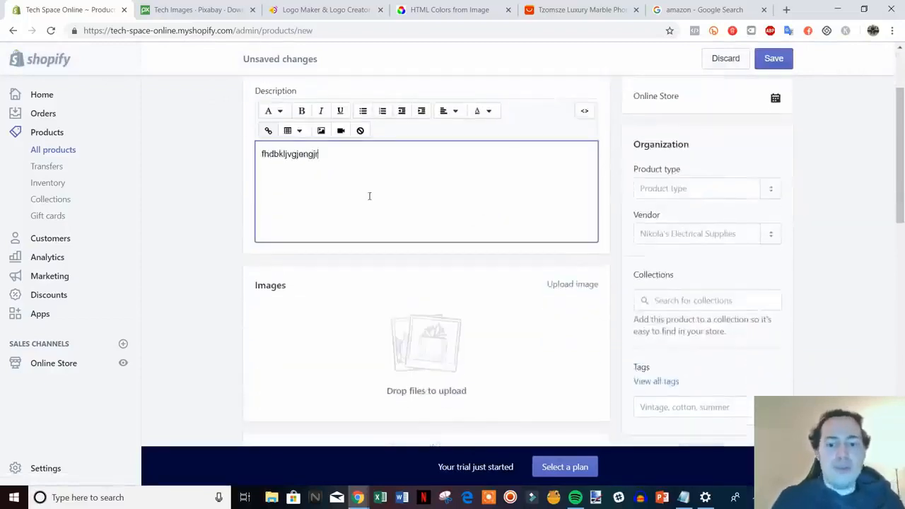
Step: Tag the new product with the existing "iphone case" tag and a new "pink" tag
{"action": "scroll", "coordinate": [901, 343], "scroll_direction": "down", "scroll_amount": 1}
{"action": "left_click", "coordinate": [725, 354]}
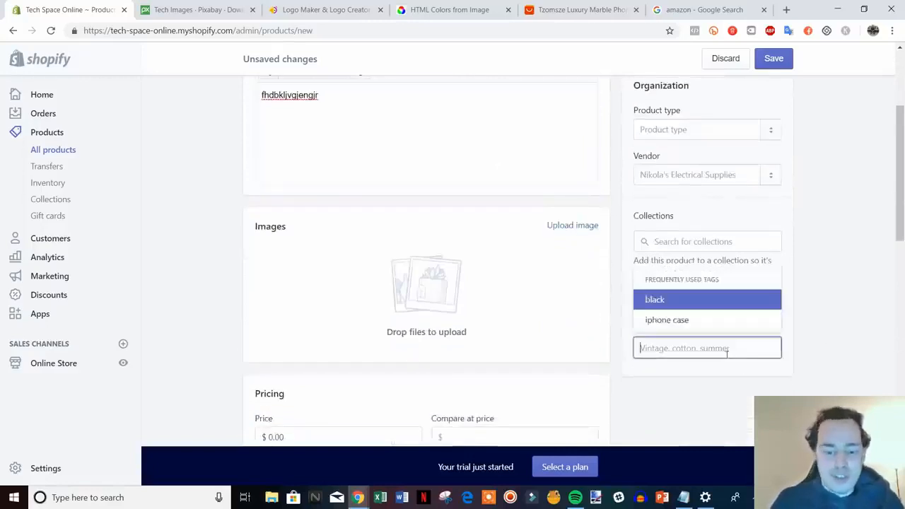
{"action": "left_click", "coordinate": [686, 321]}
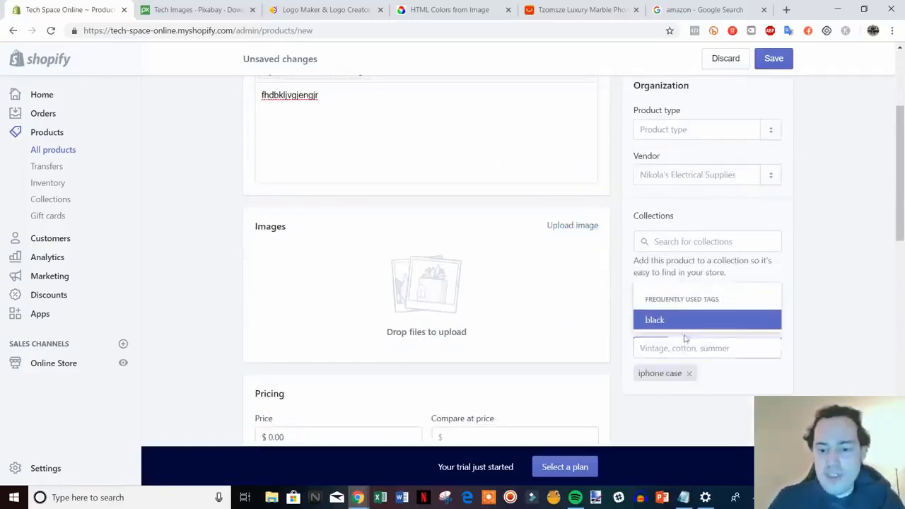
{"action": "type", "text": "pink"}
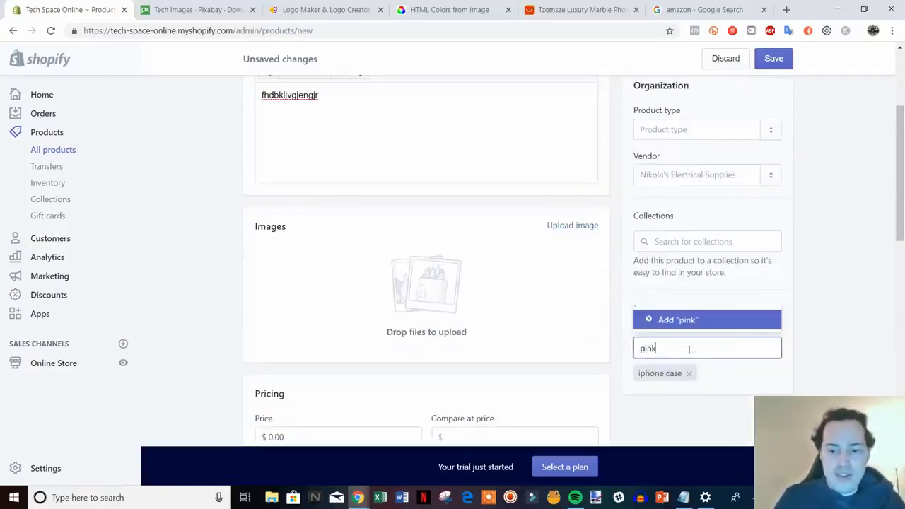
{"action": "left_click", "coordinate": [661, 319]}
Step: Set the product type to "iphone case" and upload the pink marble case picture as the product image
{"action": "left_click", "coordinate": [687, 128]}
{"action": "type", "text": "i"}
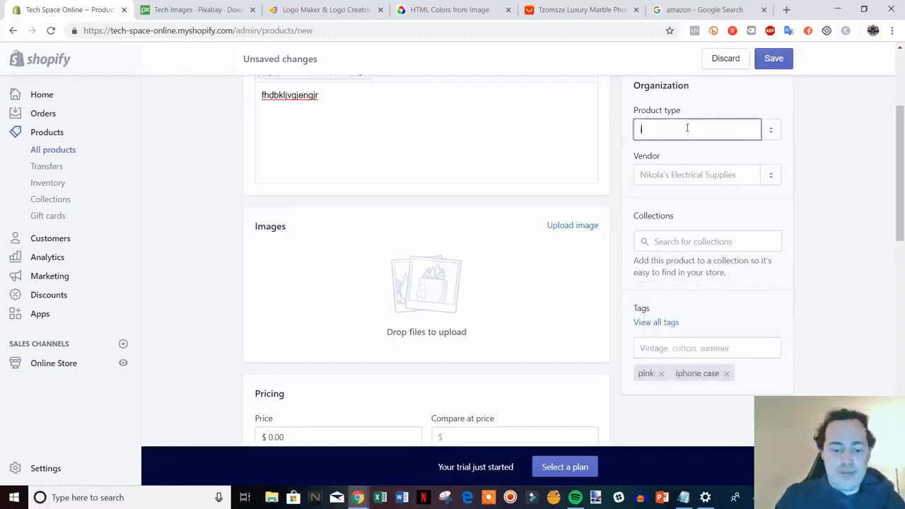
{"action": "type", "text": "phone case"}
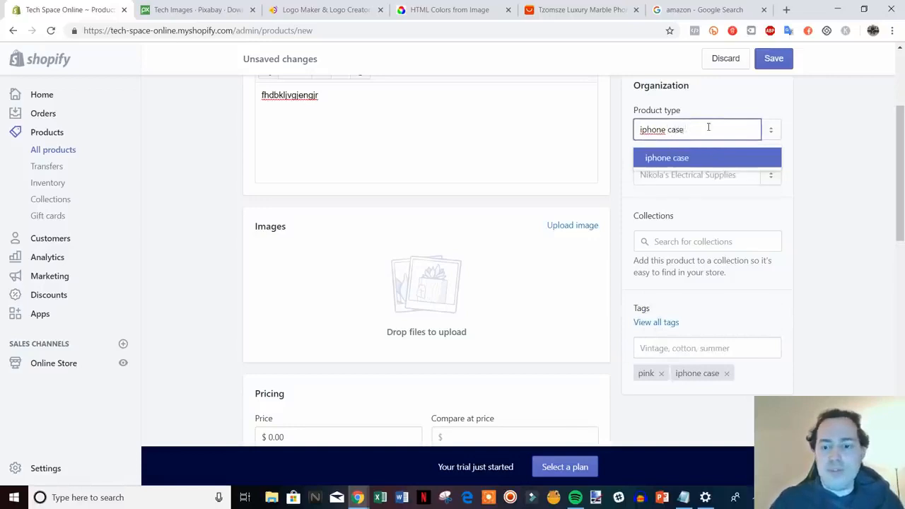
{"action": "left_click", "coordinate": [679, 159]}
{"action": "left_click", "coordinate": [556, 236]}
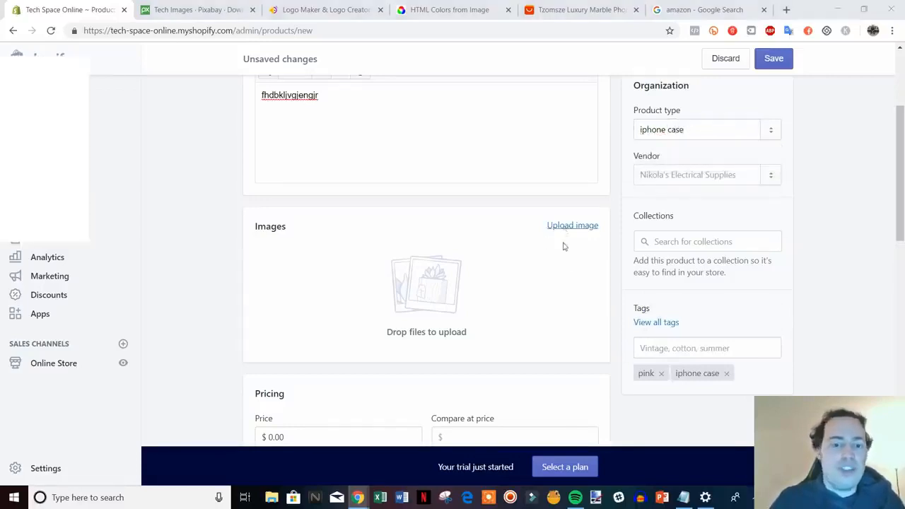
{"action": "double_click", "coordinate": [345, 111]}
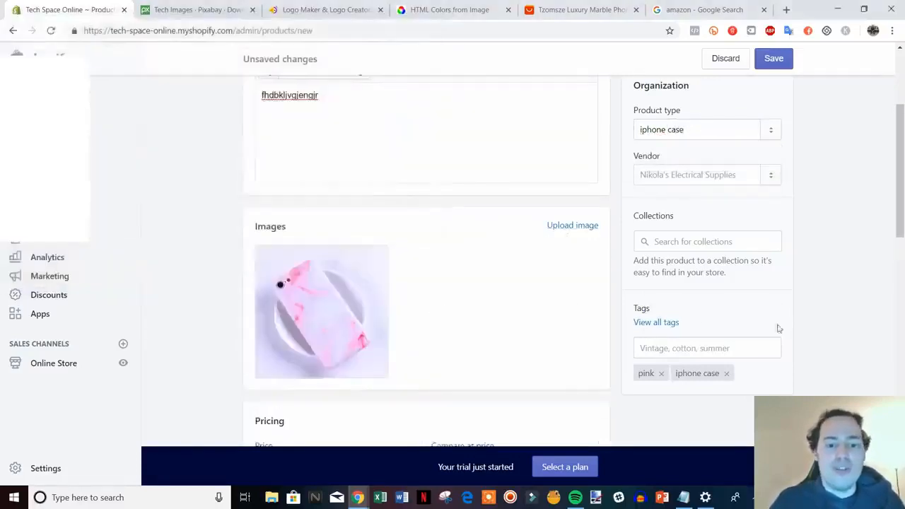
Step: Set the product's price to $14.99 and its compare at price to $19.99
{"action": "scroll", "coordinate": [799, 321], "scroll_direction": "down", "scroll_amount": 3}
{"action": "left_click_drag", "start_coordinate": [287, 229], "coordinate": [223, 228]}
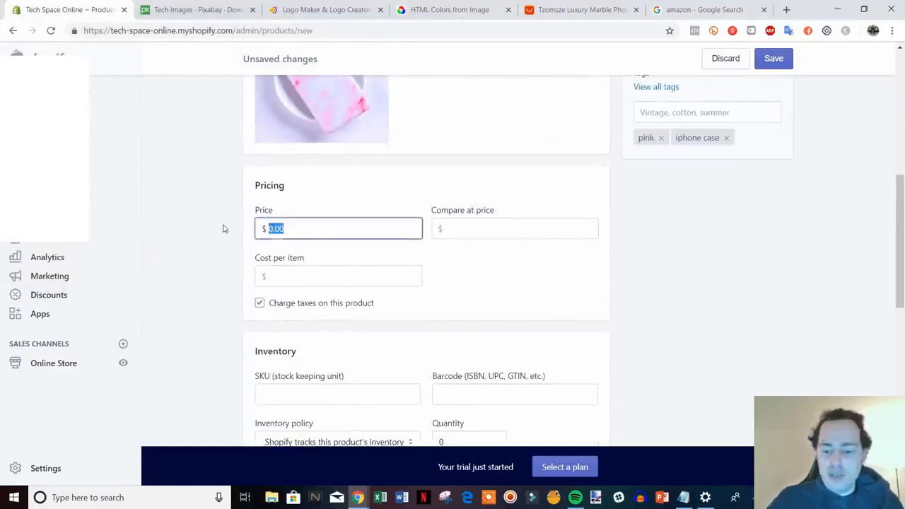
{"action": "type", "text": "14.99"}
{"action": "key", "text": "Tab"}
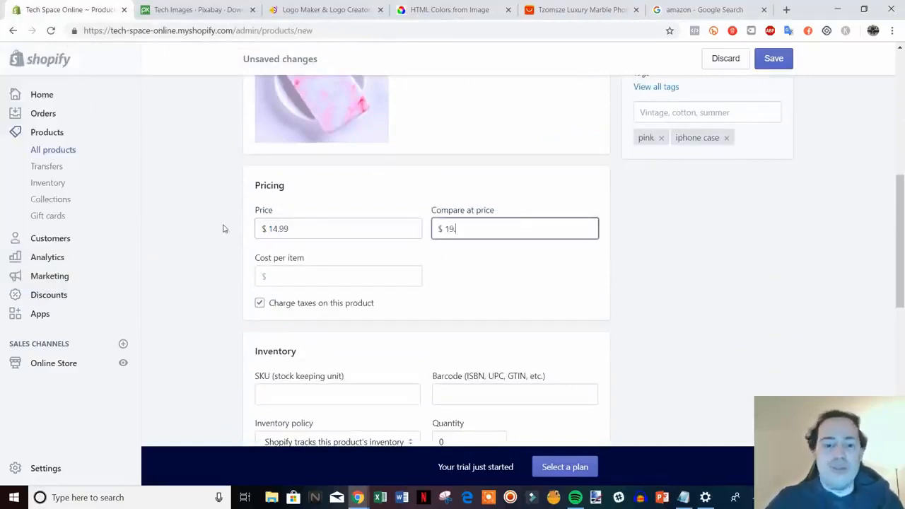
{"action": "left_click", "coordinate": [723, 331]}
Step: Set the product's inventory quantity to 7 and its shipping weight to 1 lb
{"action": "scroll", "coordinate": [724, 329], "scroll_direction": "down", "scroll_amount": 3}
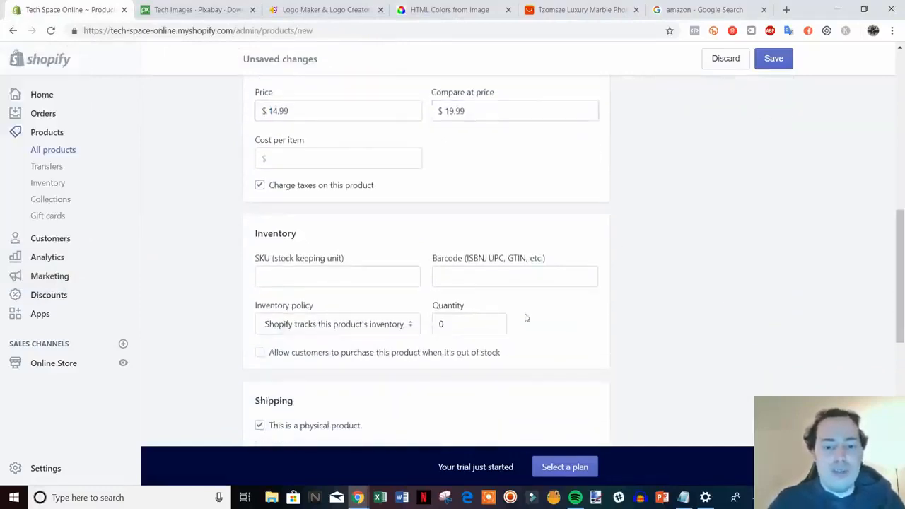
{"action": "left_click_drag", "start_coordinate": [499, 324], "coordinate": [414, 323]}
{"action": "type", "text": "7"}
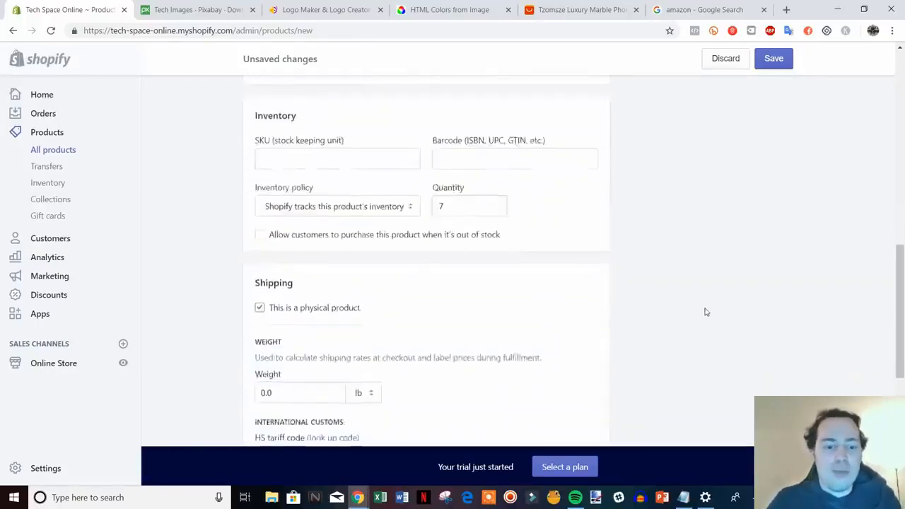
{"action": "scroll", "coordinate": [705, 309], "scroll_direction": "down", "scroll_amount": 5}
{"action": "left_click", "coordinate": [267, 215]}
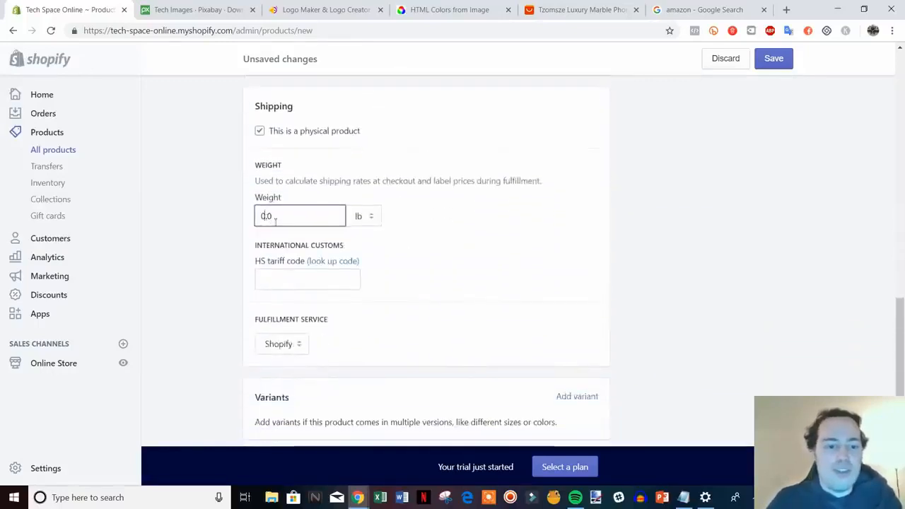
{"action": "key", "text": "BackSpace"}
{"action": "type", "text": "1"}
{"action": "left_click", "coordinate": [770, 246]}
Step: Add product variants for the Size option with the values 7, 8 and X
{"action": "scroll", "coordinate": [769, 257], "scroll_direction": "down", "scroll_amount": 3}
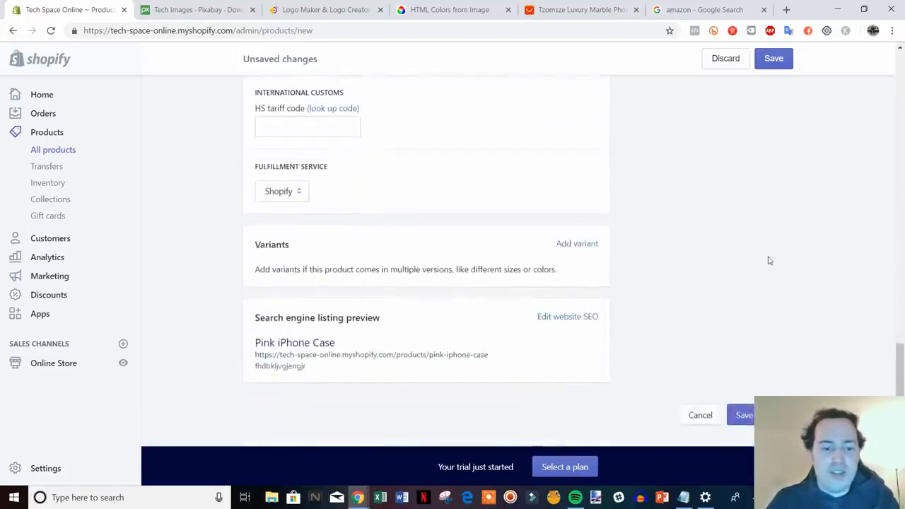
{"action": "left_click", "coordinate": [585, 245]}
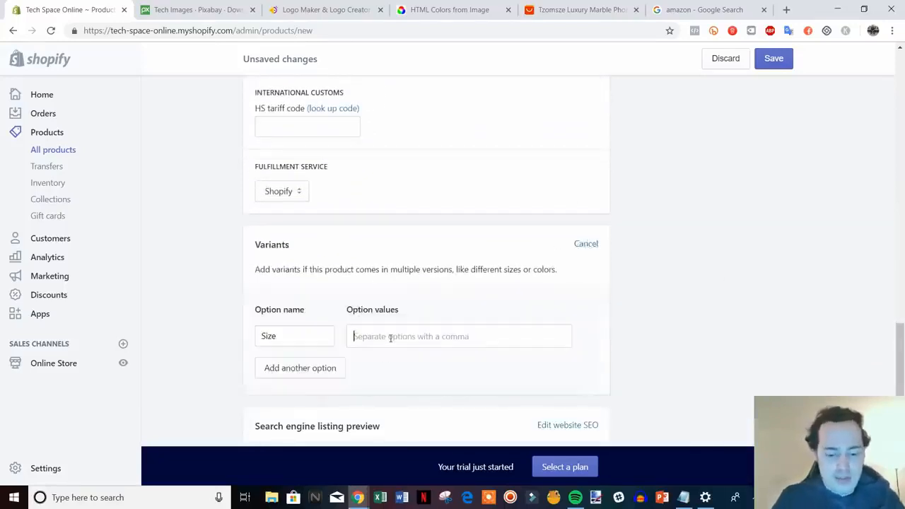
{"action": "type", "text": "7,8,"}
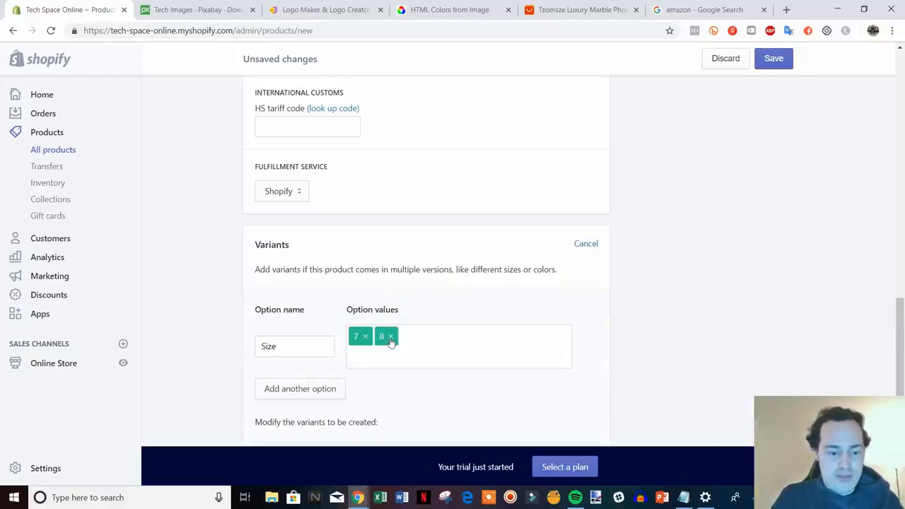
{"action": "type", "text": "X,"}
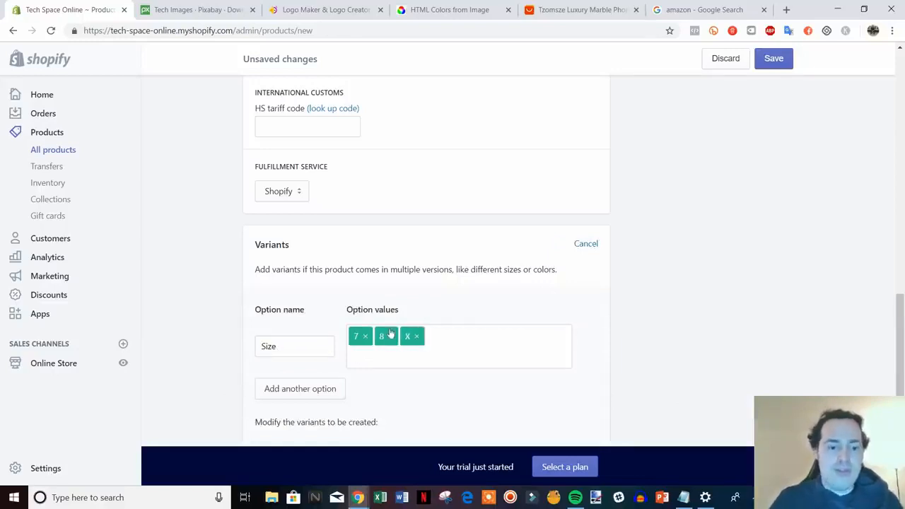
Step: Set the inventory of the 8 and X variants to 7 each and save the Pink iPhone Case product
{"action": "scroll", "coordinate": [391, 334], "scroll_direction": "down", "scroll_amount": 3}
{"action": "double_click", "coordinate": [590, 327]}
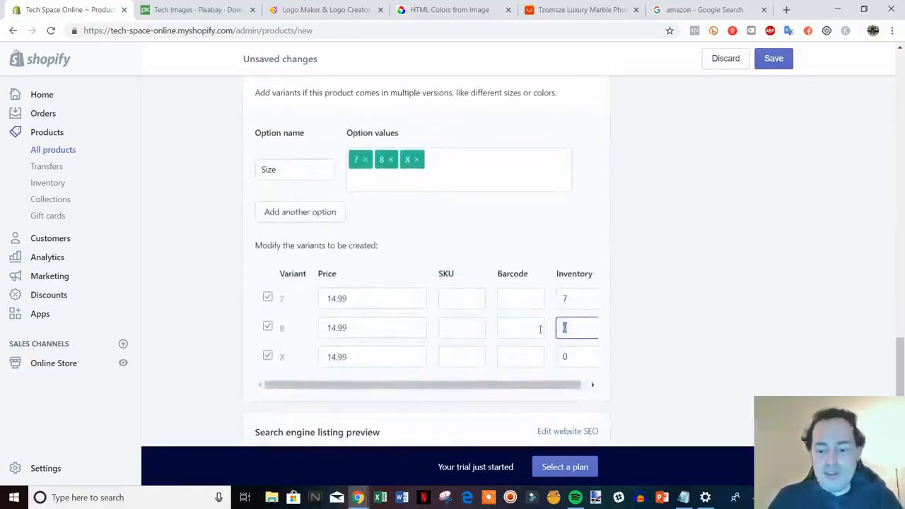
{"action": "type", "text": "7"}
{"action": "double_click", "coordinate": [565, 358]}
{"action": "type", "text": "7"}
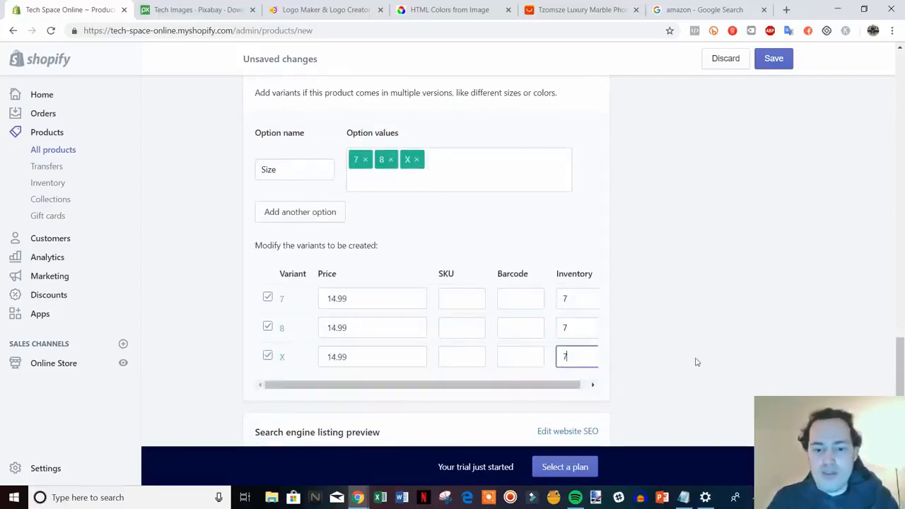
{"action": "scroll", "coordinate": [695, 360], "scroll_direction": "down", "scroll_amount": 2}
{"action": "left_click", "coordinate": [739, 415]}
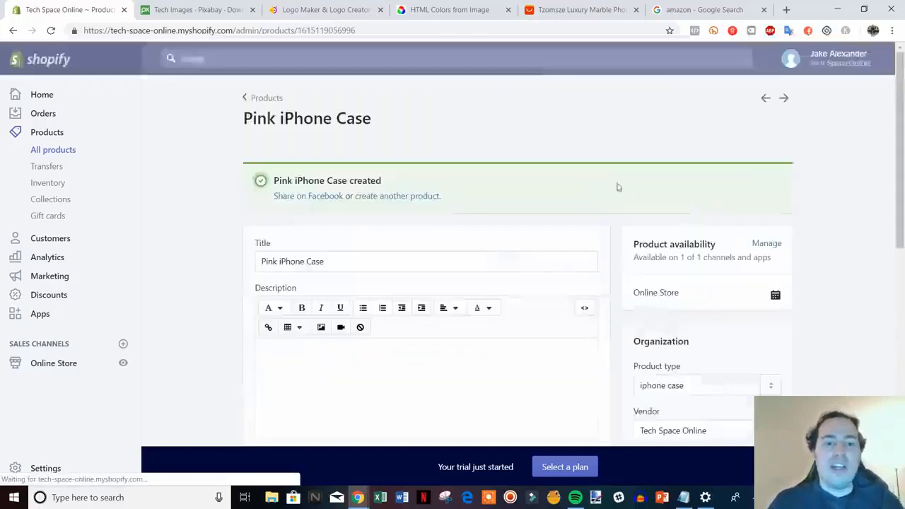
Step: Go back to the product list, then open the Home page collection and show the products assigned to it
{"action": "left_click", "coordinate": [264, 99]}
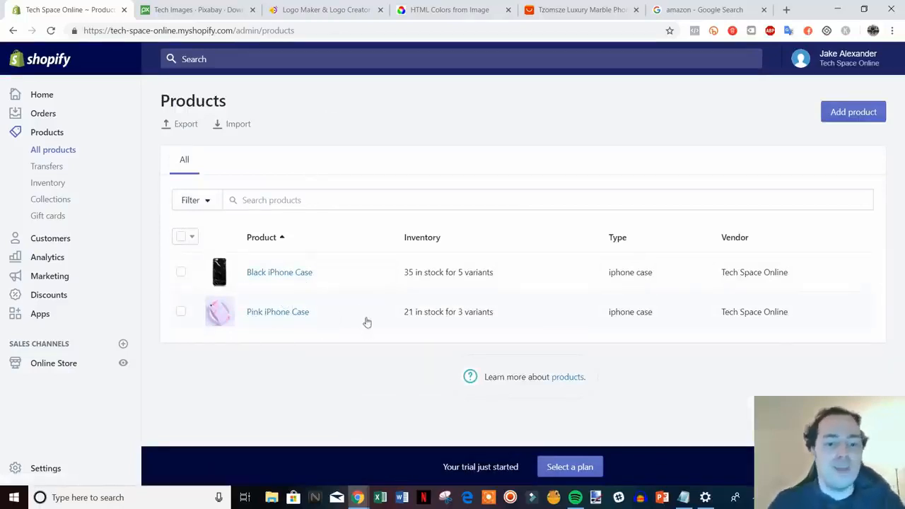
{"action": "left_click", "coordinate": [66, 202]}
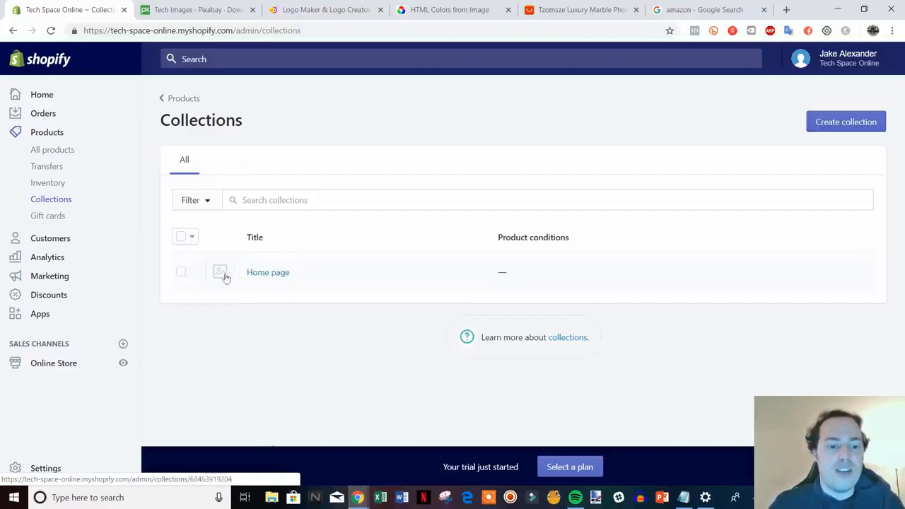
{"action": "left_click", "coordinate": [275, 271]}
{"action": "left_click", "coordinate": [265, 275]}
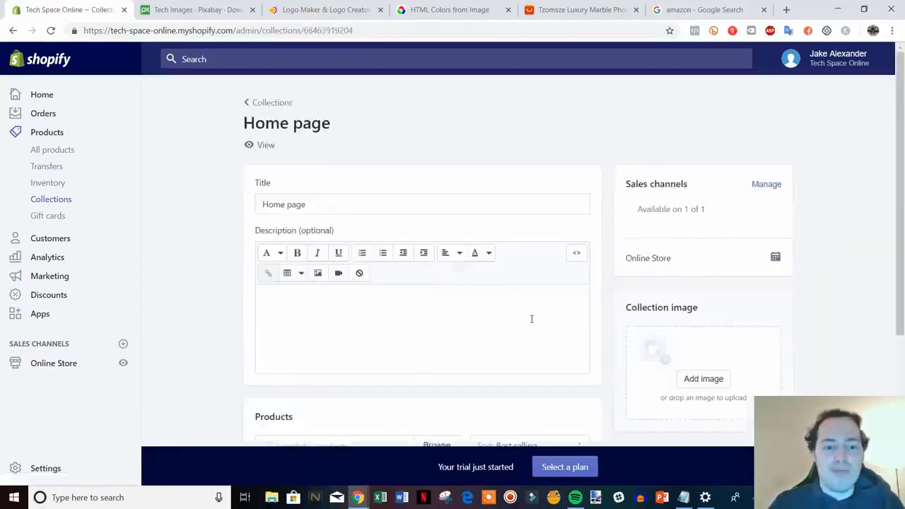
{"action": "scroll", "coordinate": [532, 319], "scroll_direction": "down", "scroll_amount": 3}
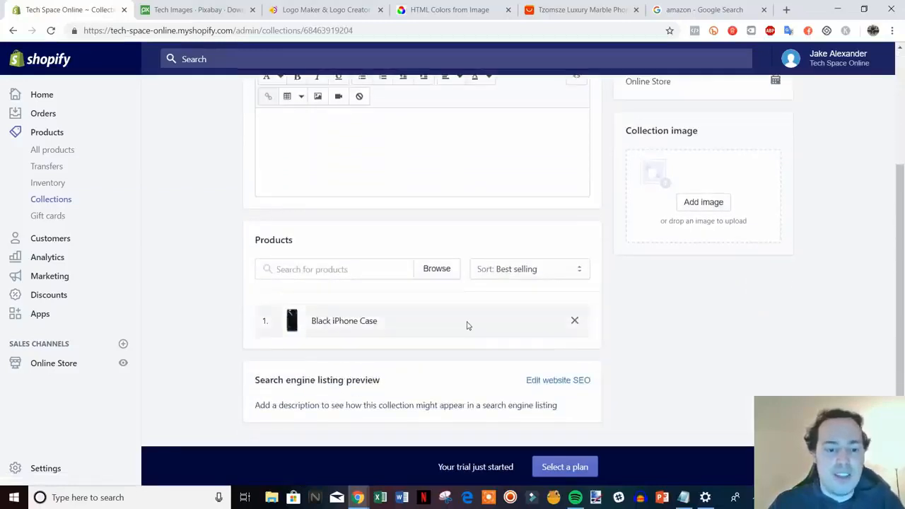
Step: Add the Pink iPhone Case product to the Home page collection alongside the Black iPhone Case
{"action": "left_click", "coordinate": [372, 268]}
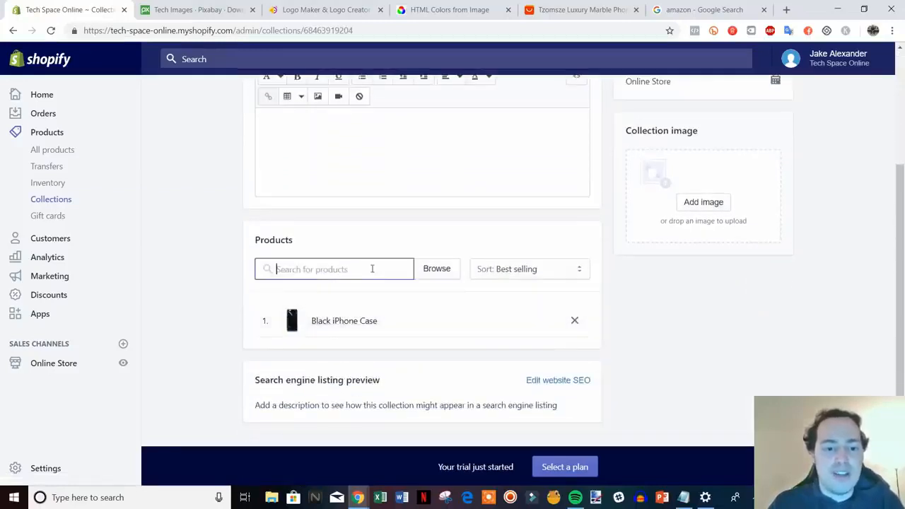
{"action": "left_click", "coordinate": [428, 271]}
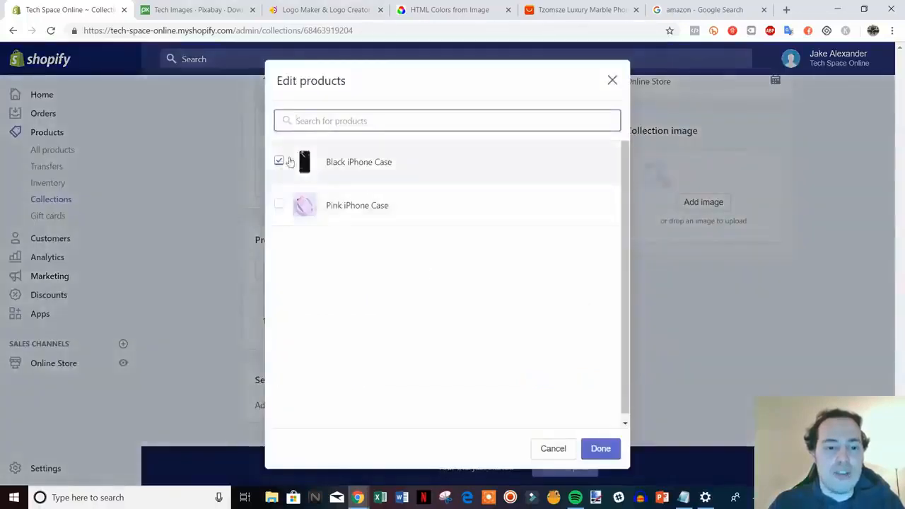
{"action": "left_click", "coordinate": [373, 206]}
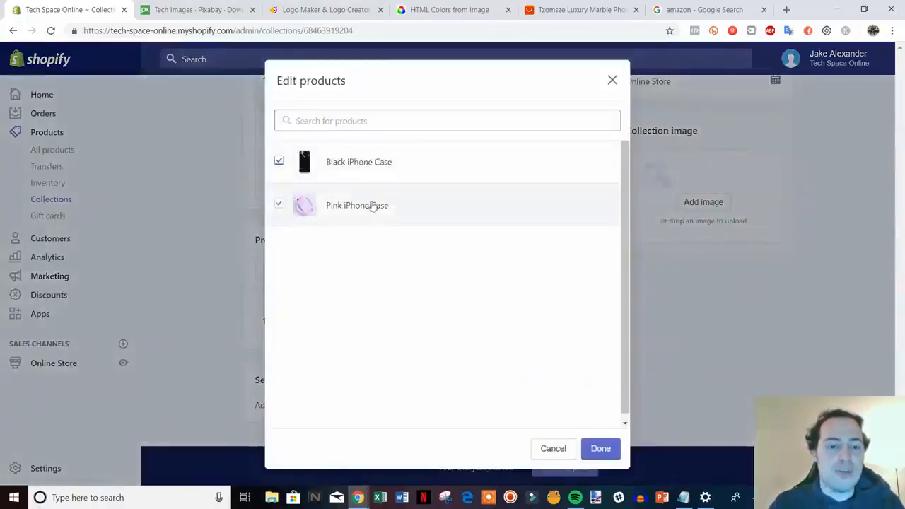
{"action": "left_click", "coordinate": [600, 450]}
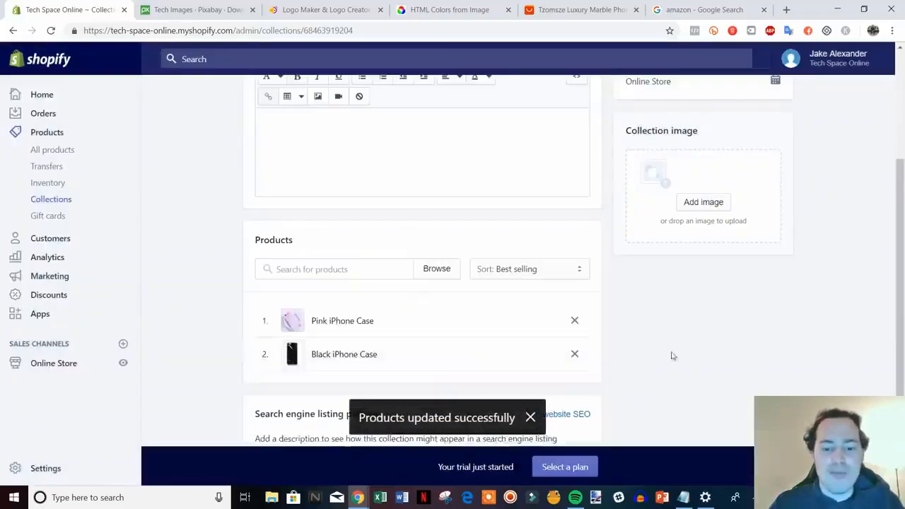
{"action": "scroll", "coordinate": [705, 362], "scroll_direction": "down", "scroll_amount": 1}
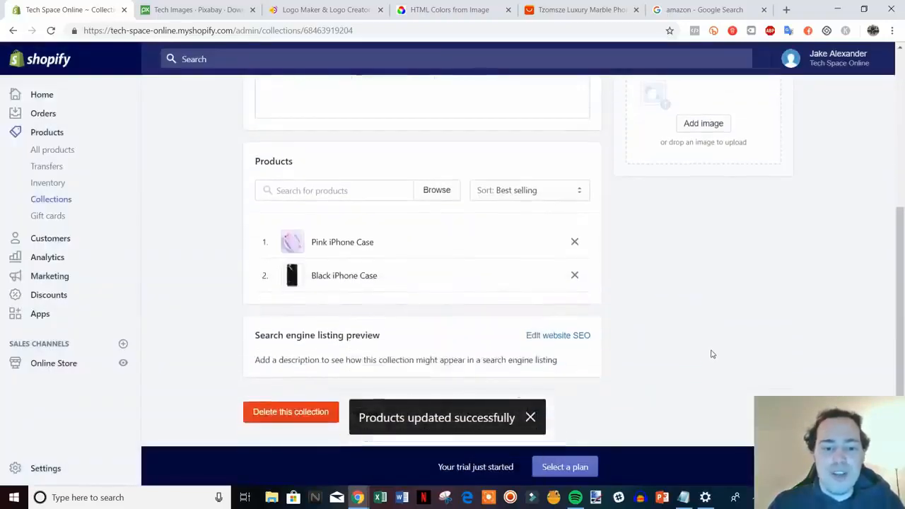
{"action": "scroll", "coordinate": [712, 348], "scroll_direction": "up", "scroll_amount": 3}
{"action": "scroll", "coordinate": [487, 247], "scroll_direction": "down", "scroll_amount": 2}
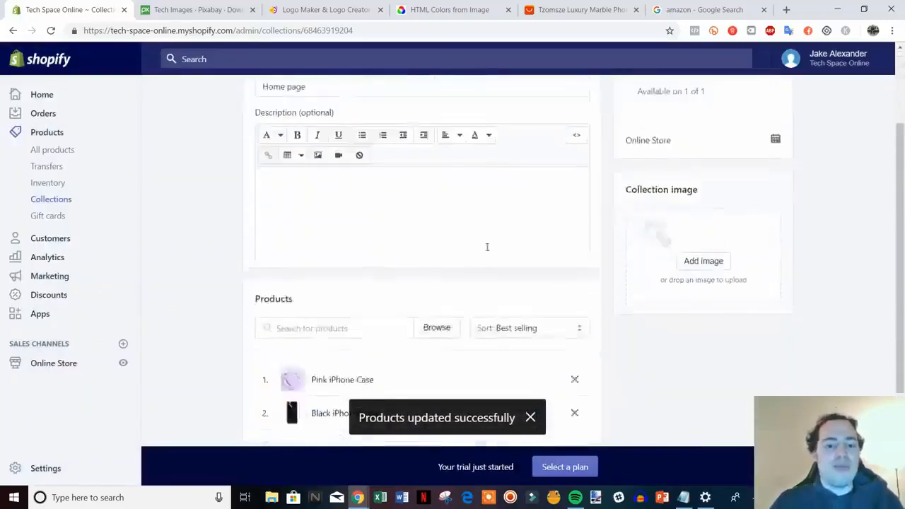
{"action": "scroll", "coordinate": [487, 247], "scroll_direction": "down", "scroll_amount": 2}
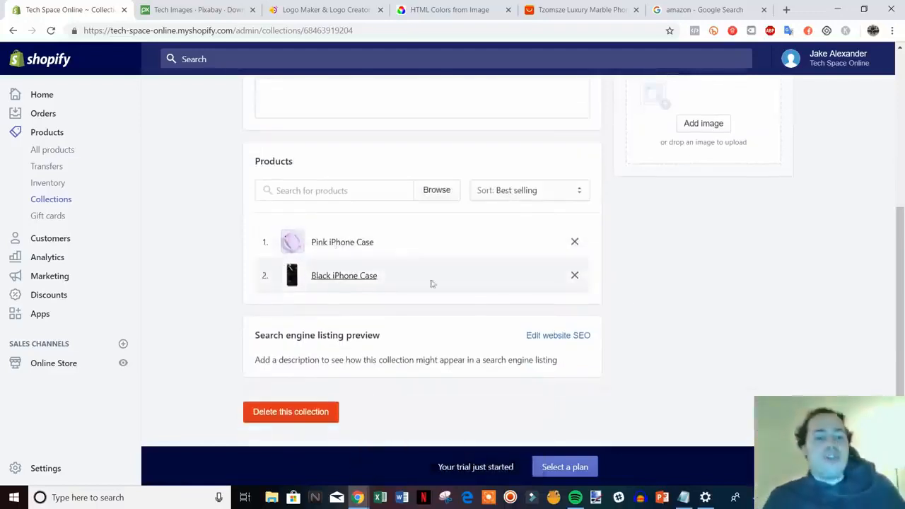
{"action": "scroll", "coordinate": [631, 301], "scroll_direction": "up", "scroll_amount": 4}
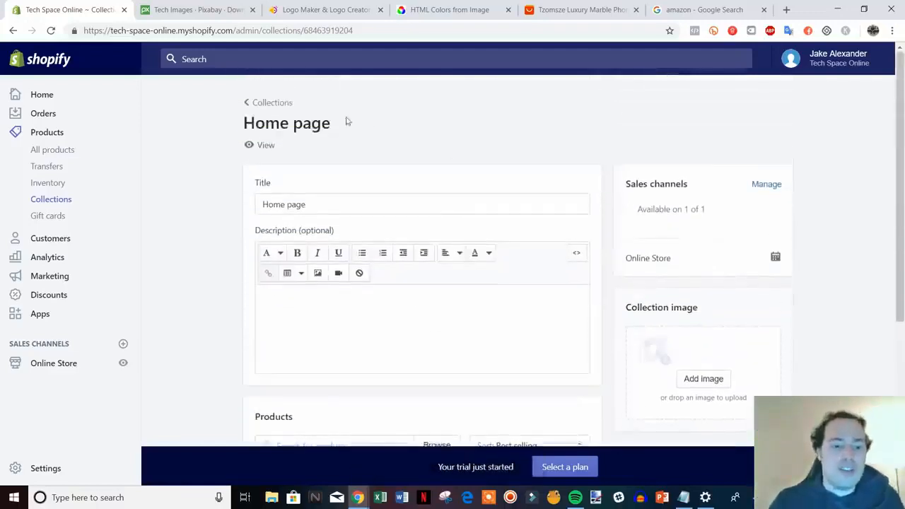
Step: Go back to the collections list and start a new collection titled iPhone Cases
{"action": "left_click", "coordinate": [252, 104]}
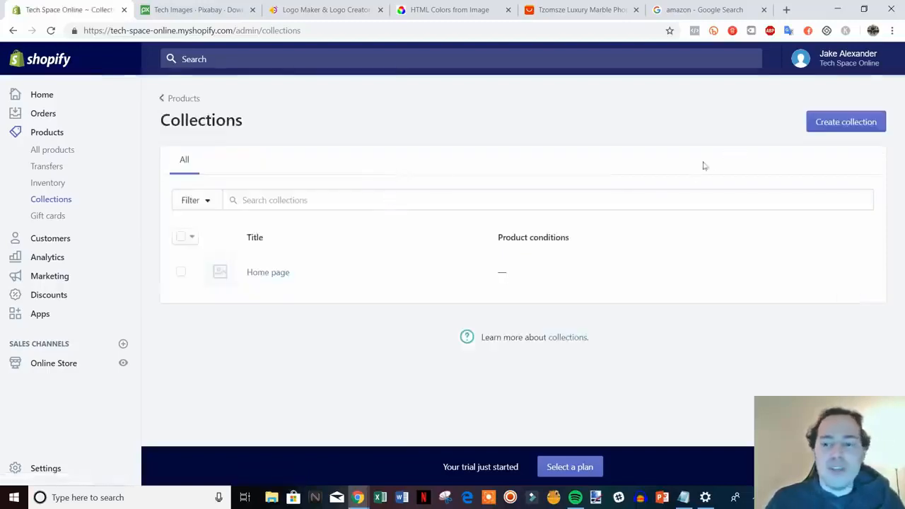
{"action": "left_click", "coordinate": [863, 126]}
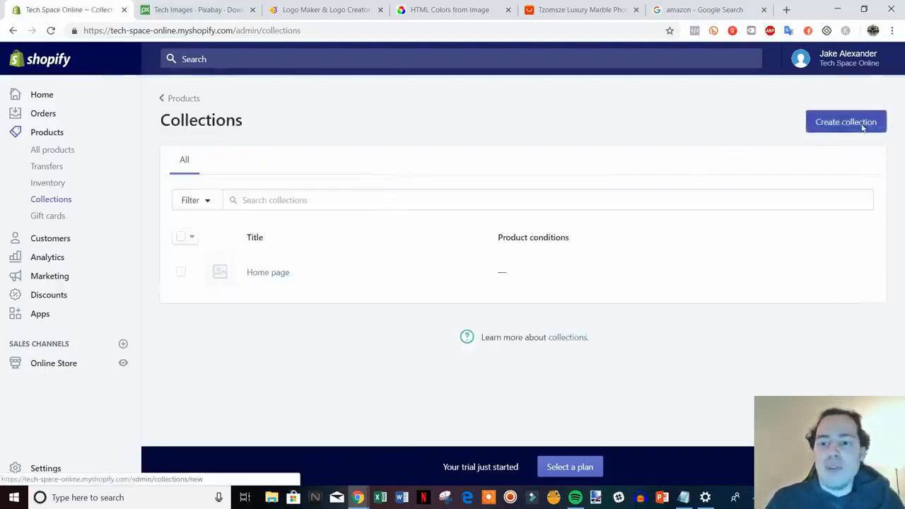
{"action": "scroll", "coordinate": [517, 204], "scroll_direction": "down", "scroll_amount": 5}
{"action": "scroll", "coordinate": [636, 315], "scroll_direction": "up", "scroll_amount": 4}
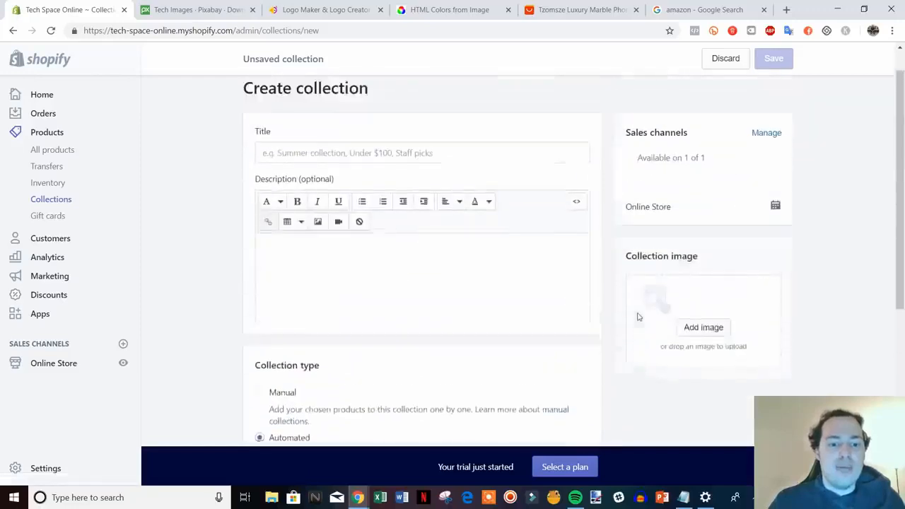
{"action": "left_click", "coordinate": [391, 189]}
{"action": "type", "text": "l"}
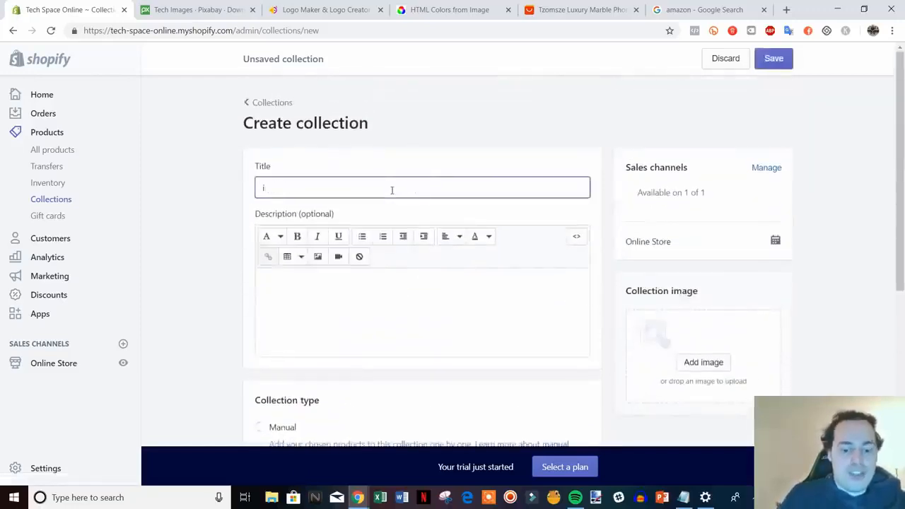
{"action": "type", "text": "Phone Cases"}
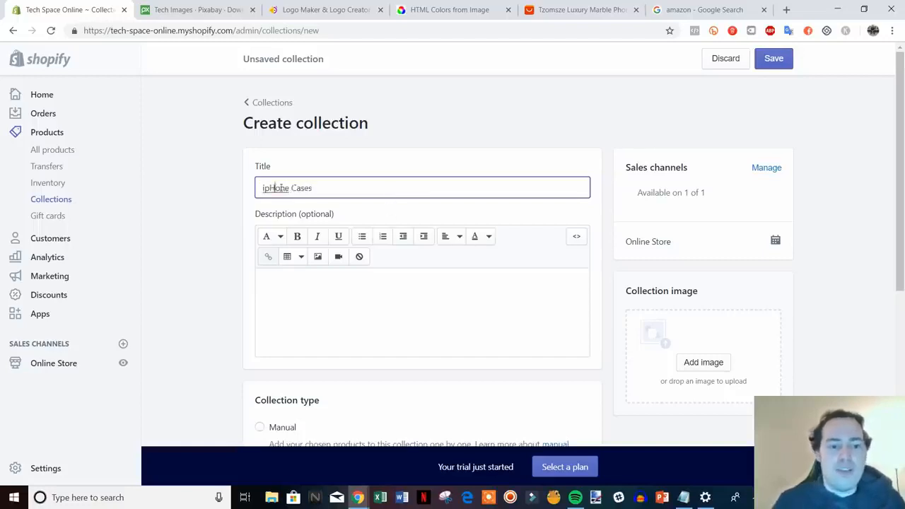
{"action": "key", "text": "BackSpace"}
{"action": "key", "text": "BackSpace"}
{"action": "type", "text": "p"}
{"action": "key", "text": "BackSpace"}
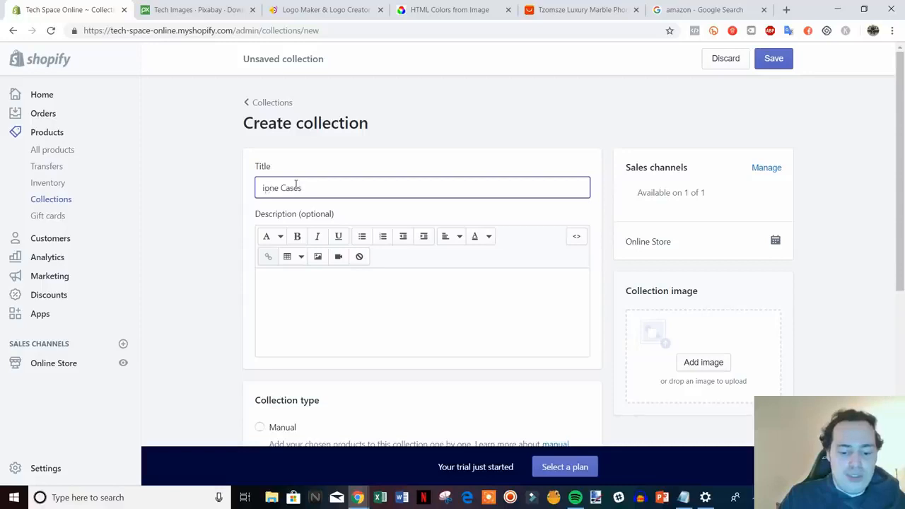
{"action": "type", "text": "Ph"}
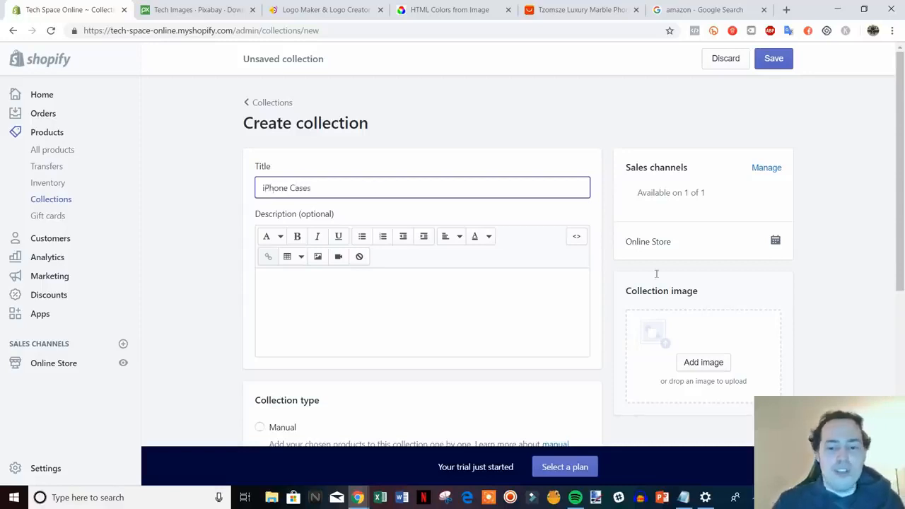
{"action": "left_click", "coordinate": [881, 258]}
Step: Make the collection automated with the condition that the product tag is equal to iphone case
{"action": "scroll", "coordinate": [877, 254], "scroll_direction": "down", "scroll_amount": 3}
{"action": "scroll", "coordinate": [602, 309], "scroll_direction": "down", "scroll_amount": 1}
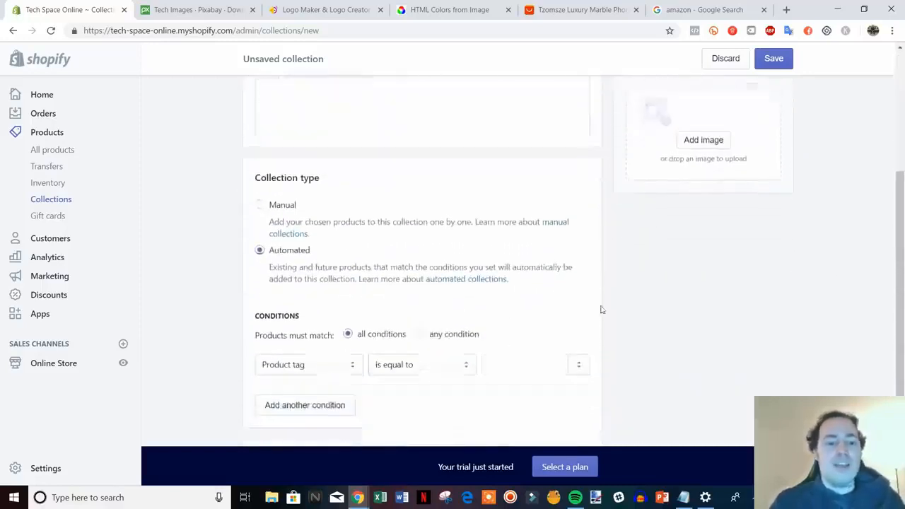
{"action": "left_click", "coordinate": [295, 193]}
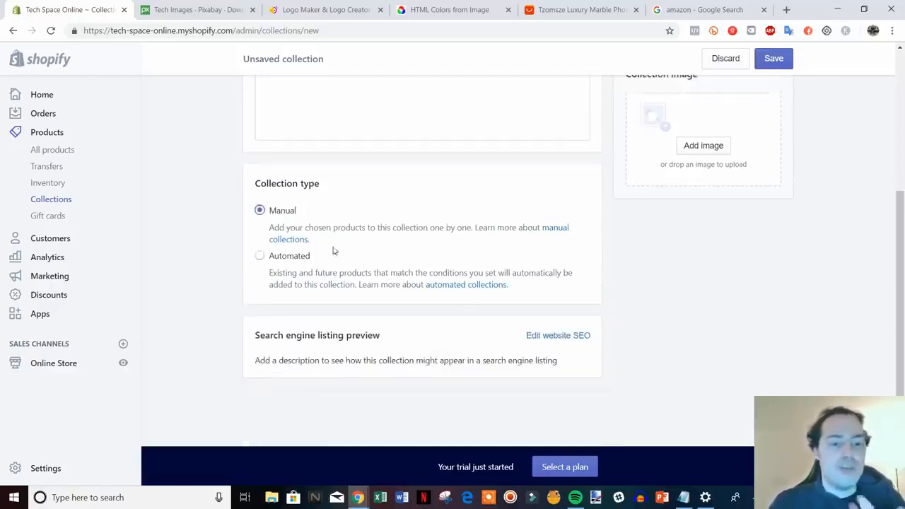
{"action": "left_click", "coordinate": [282, 258]}
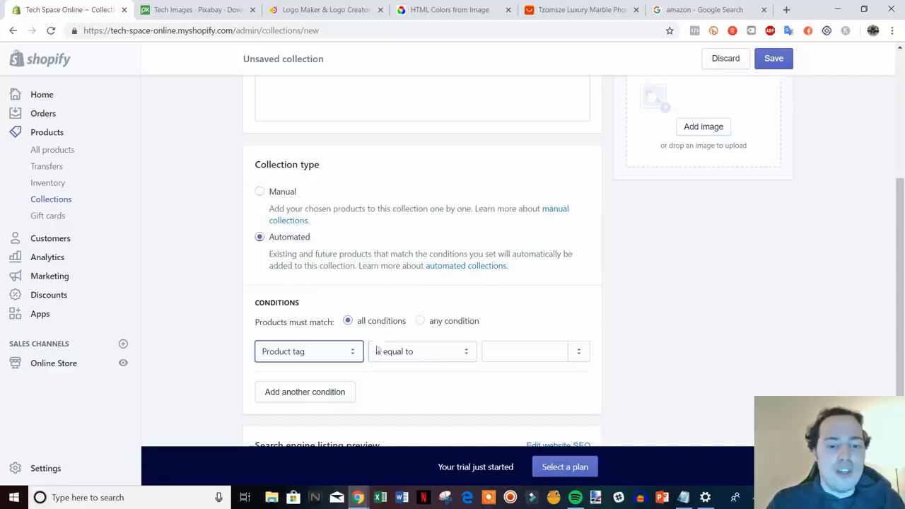
{"action": "left_click", "coordinate": [353, 353]}
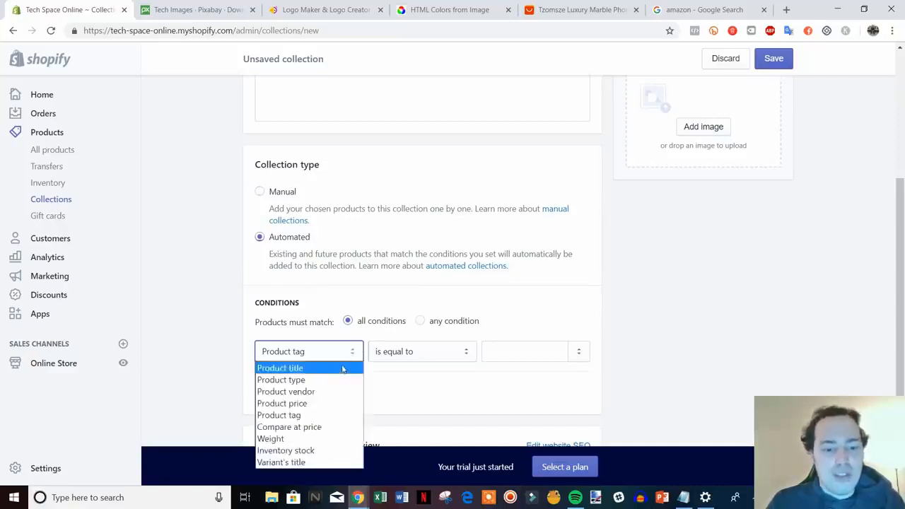
{"action": "left_click", "coordinate": [283, 416]}
{"action": "left_click", "coordinate": [460, 357]}
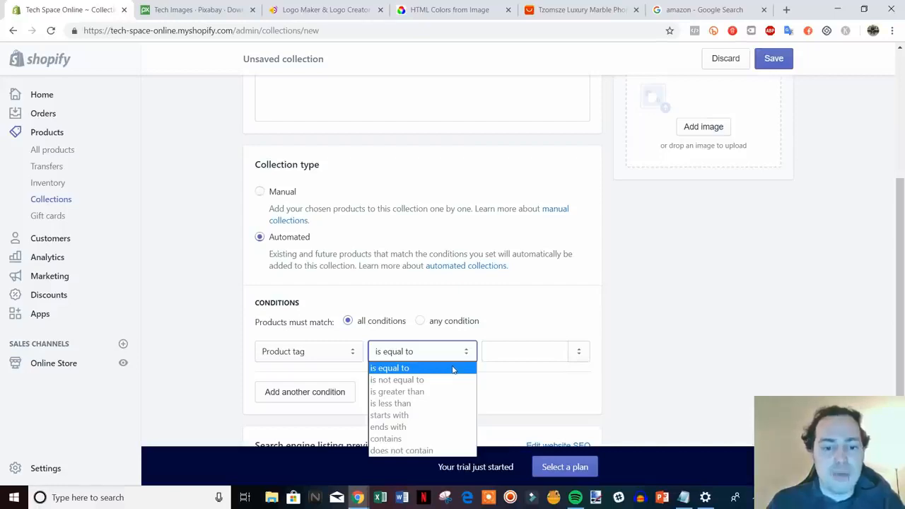
{"action": "left_click", "coordinate": [452, 368]}
{"action": "left_click", "coordinate": [507, 358]}
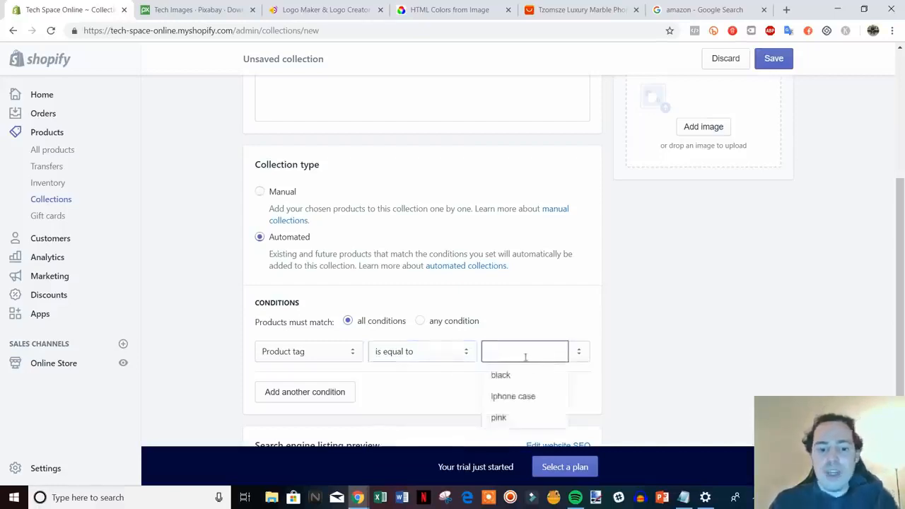
{"action": "left_click", "coordinate": [523, 396]}
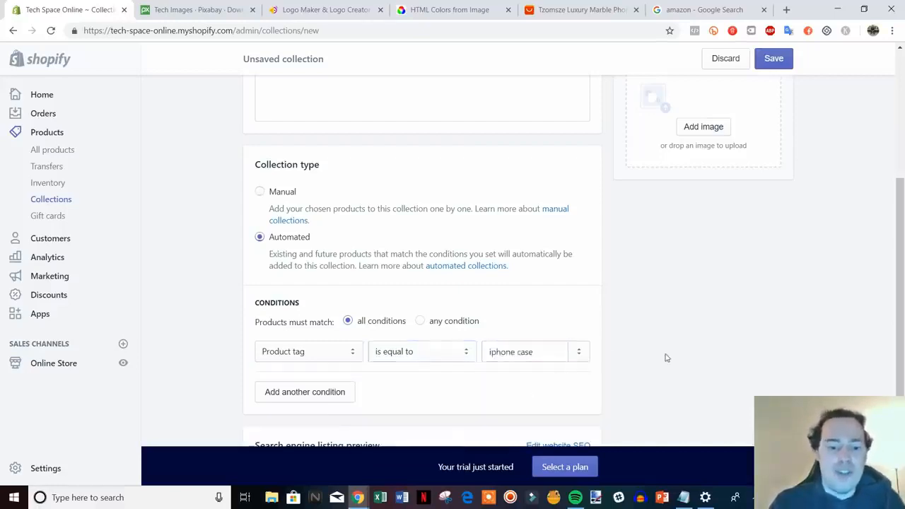
Step: Review the title and condition of the iPhone Cases collection and save it
{"action": "scroll", "coordinate": [665, 358], "scroll_direction": "up", "scroll_amount": 1}
{"action": "scroll", "coordinate": [665, 356], "scroll_direction": "down", "scroll_amount": 1}
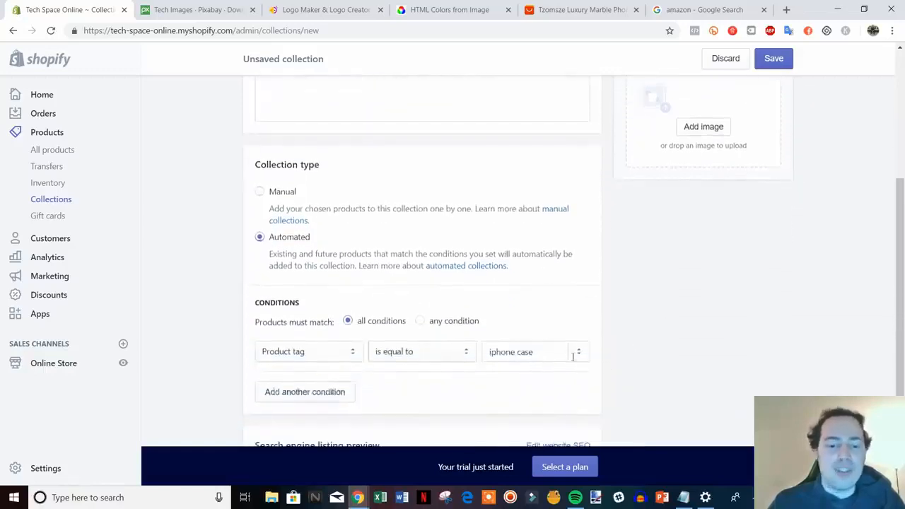
{"action": "scroll", "coordinate": [651, 380], "scroll_direction": "up", "scroll_amount": 4}
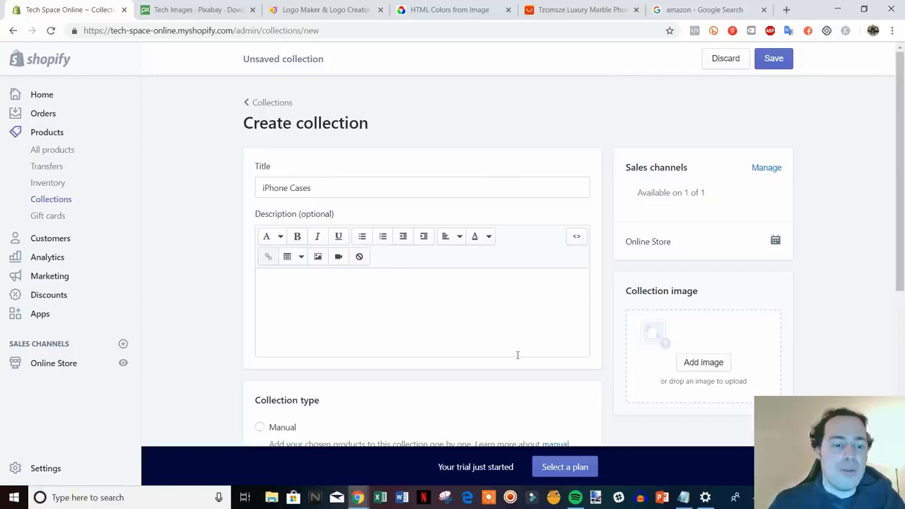
{"action": "scroll", "coordinate": [498, 262], "scroll_direction": "down", "scroll_amount": 5}
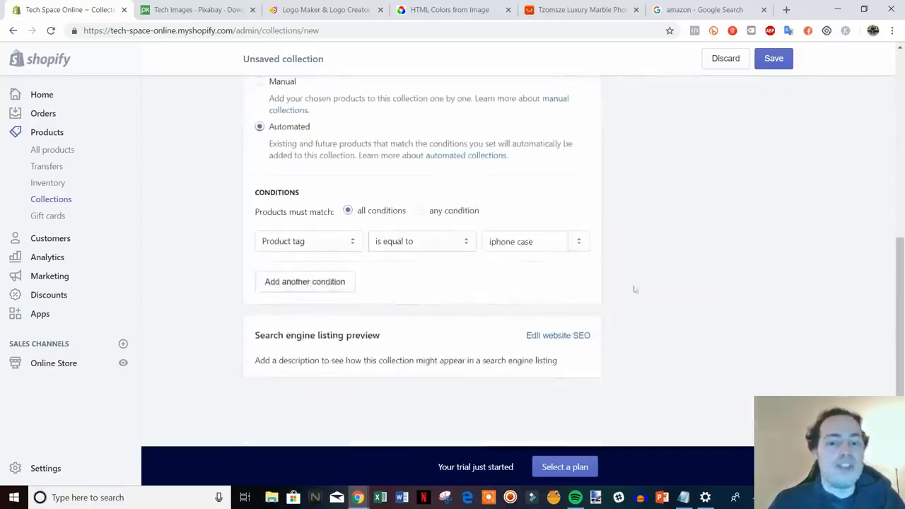
{"action": "left_click", "coordinate": [774, 413]}
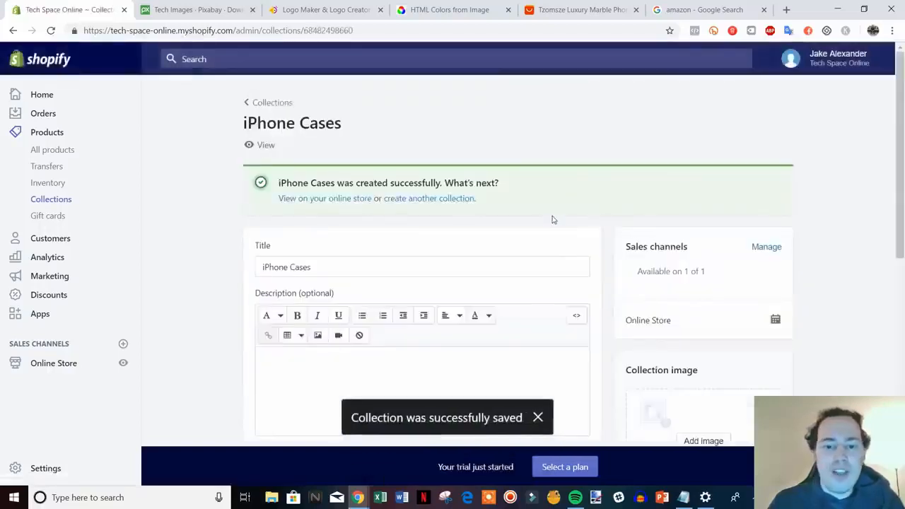
Step: Check which products the saved iPhone Cases collection contains, and return to the collections list
{"action": "scroll", "coordinate": [552, 223], "scroll_direction": "down", "scroll_amount": 3}
{"action": "scroll", "coordinate": [553, 234], "scroll_direction": "down", "scroll_amount": 4}
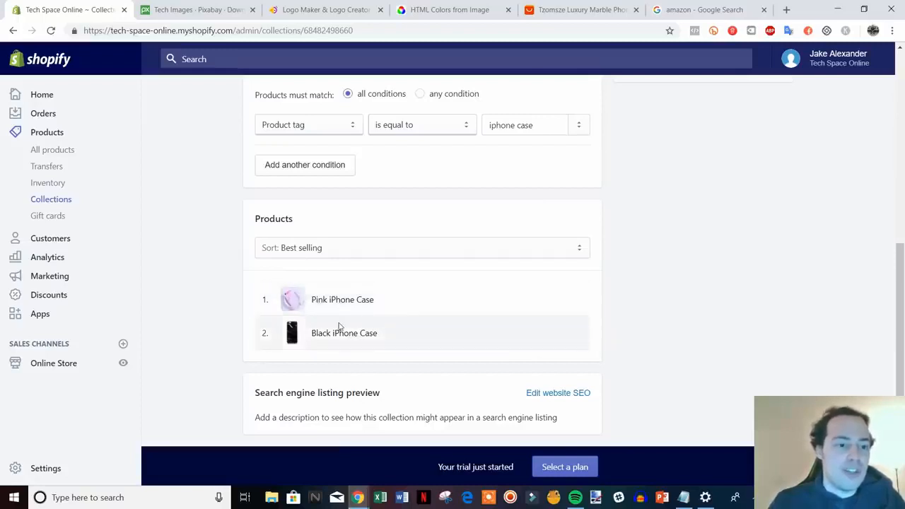
{"action": "scroll", "coordinate": [339, 326], "scroll_direction": "up", "scroll_amount": 7}
{"action": "left_click", "coordinate": [273, 103]}
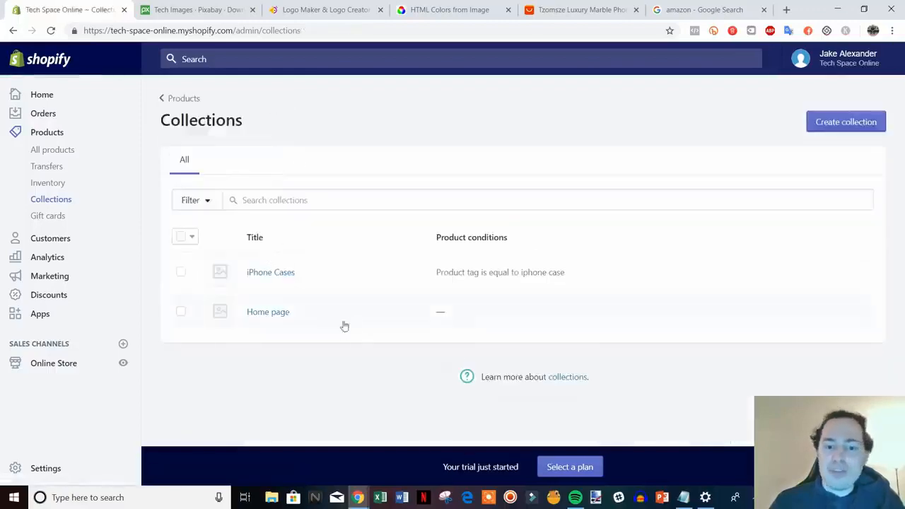
Step: View the live online store, examine the featured collection and the rest of the home page, and close the store page
{"action": "left_click", "coordinate": [123, 365]}
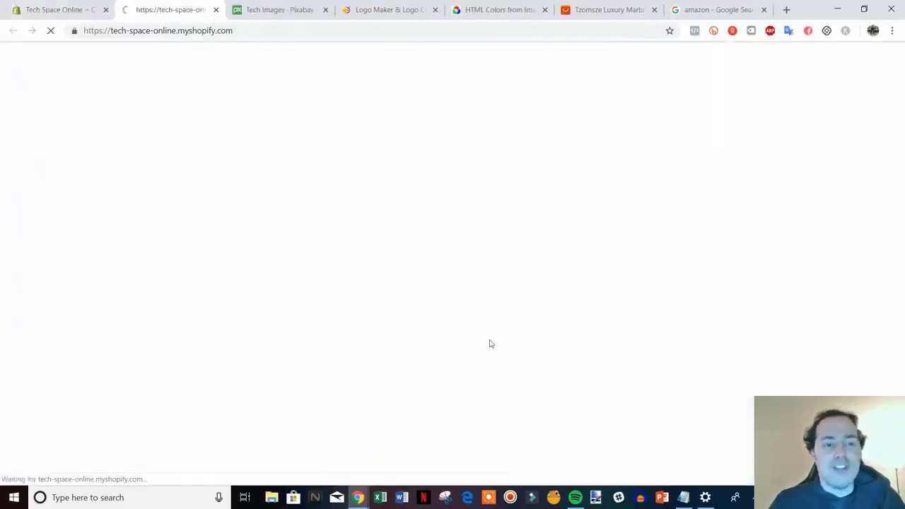
{"action": "scroll", "coordinate": [833, 239], "scroll_direction": "down", "scroll_amount": 6}
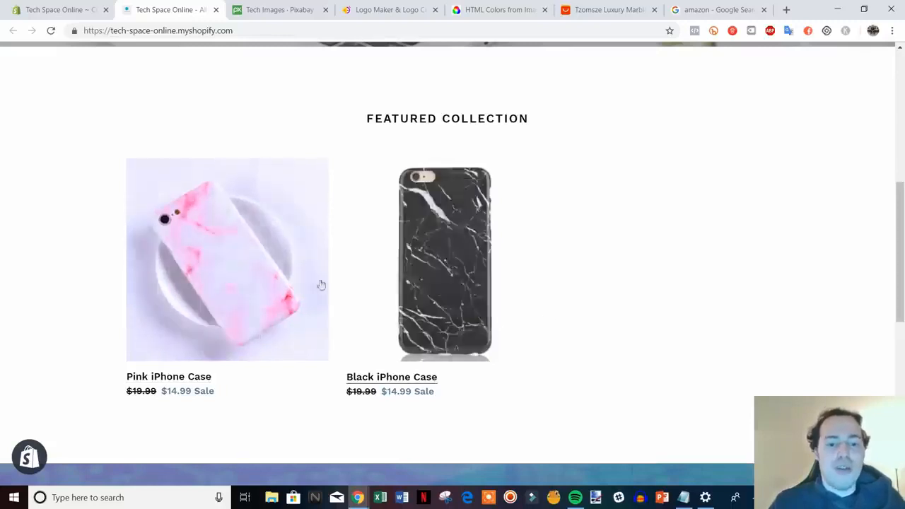
{"action": "scroll", "coordinate": [429, 297], "scroll_direction": "down", "scroll_amount": 1}
{"action": "scroll", "coordinate": [572, 309], "scroll_direction": "down", "scroll_amount": 2}
{"action": "scroll", "coordinate": [841, 314], "scroll_direction": "up", "scroll_amount": 2}
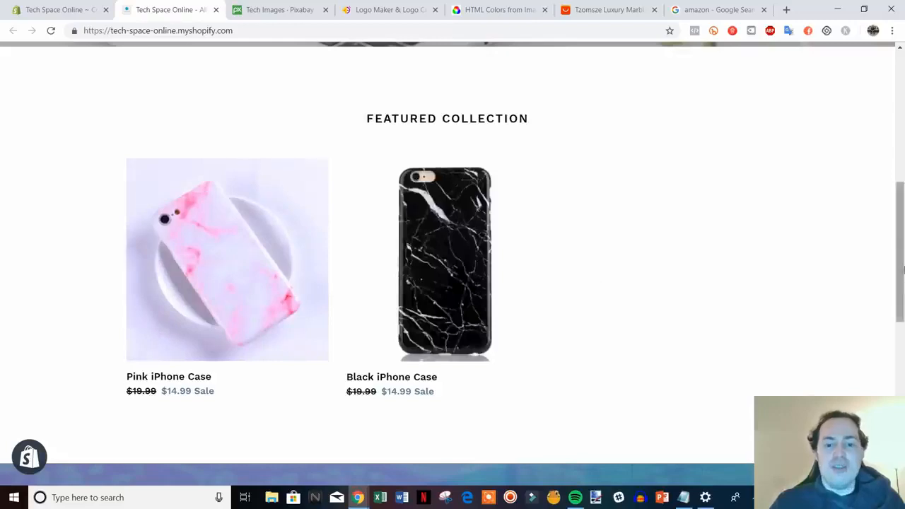
{"action": "scroll", "coordinate": [580, 273], "scroll_direction": "down", "scroll_amount": 7}
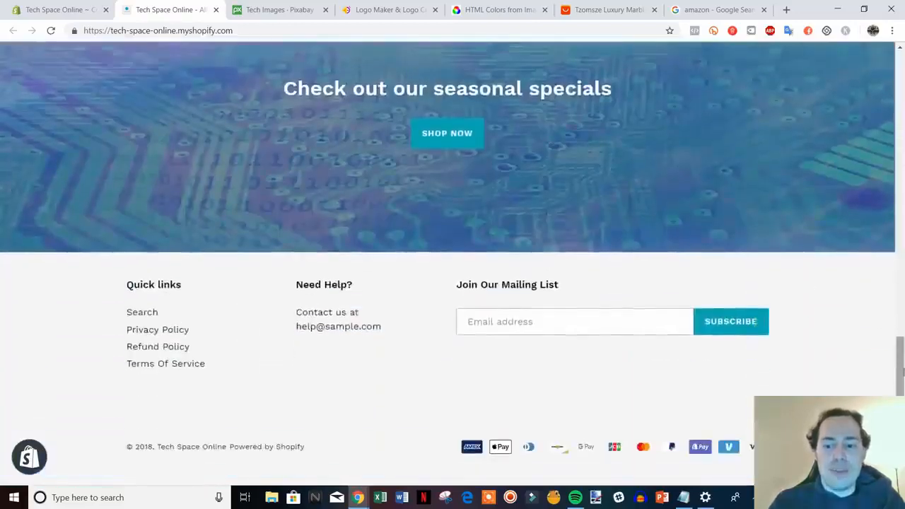
{"action": "scroll", "coordinate": [892, 233], "scroll_direction": "up", "scroll_amount": 5}
{"action": "left_click_drag", "start_coordinate": [892, 234], "coordinate": [883, 77]}
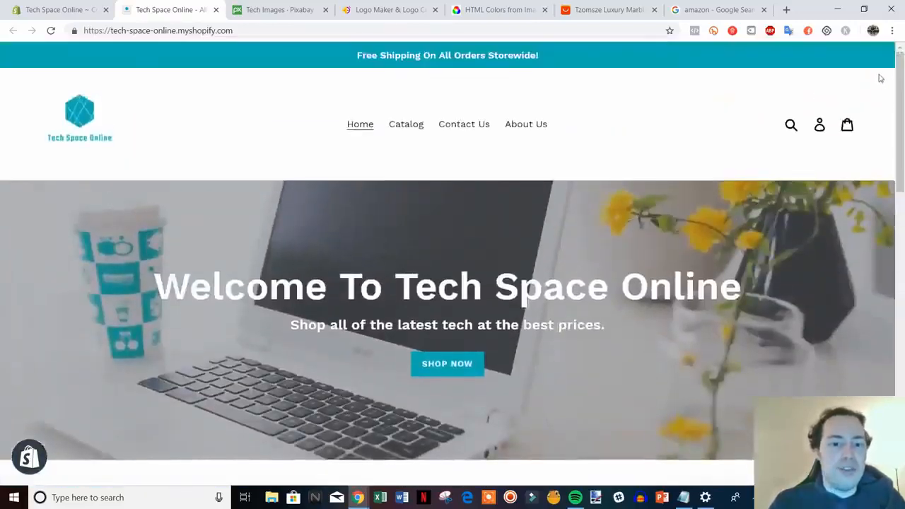
{"action": "left_click", "coordinate": [215, 9]}
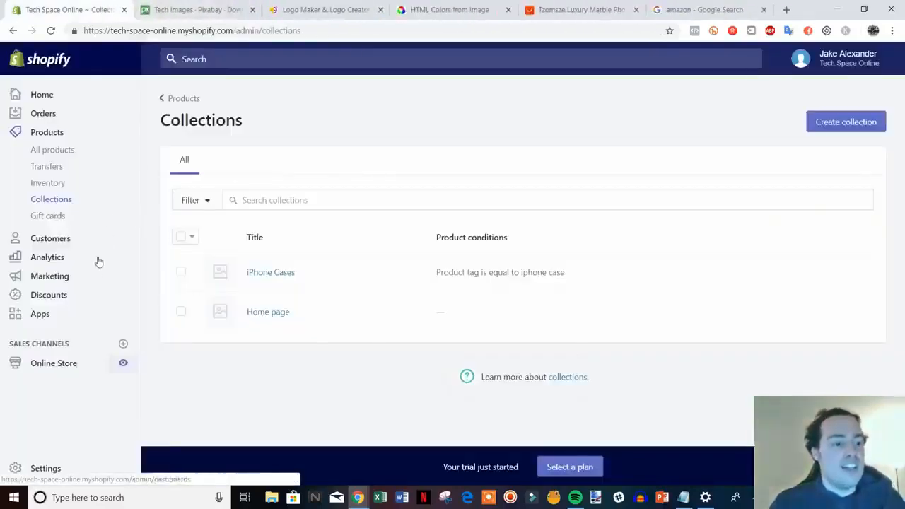
Step: Start a new discount code named 10OFF with a percentage discount value of 10%
{"action": "left_click", "coordinate": [50, 299]}
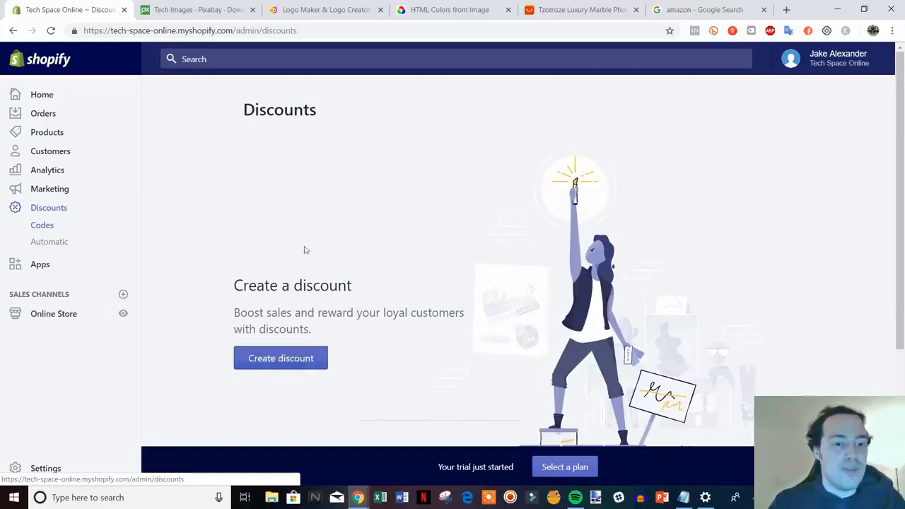
{"action": "left_click", "coordinate": [285, 365]}
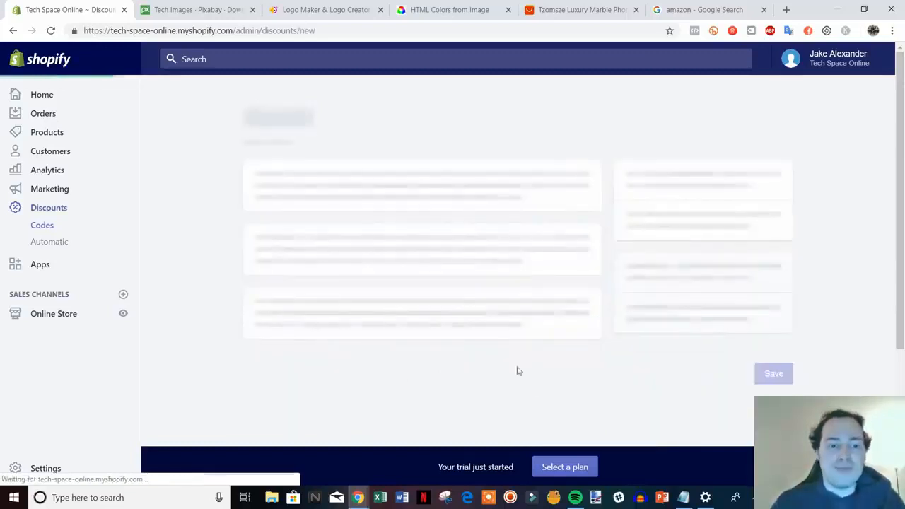
{"action": "left_click", "coordinate": [323, 193]}
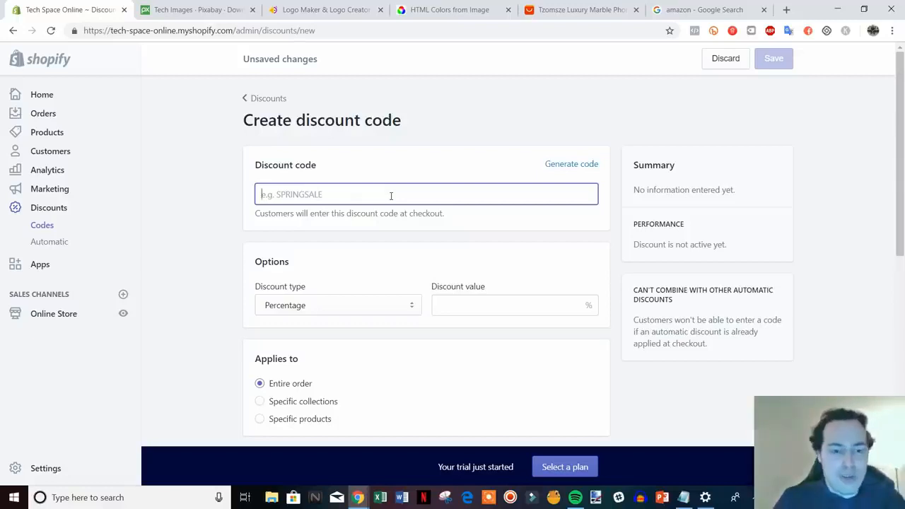
{"action": "type", "text": "100f"}
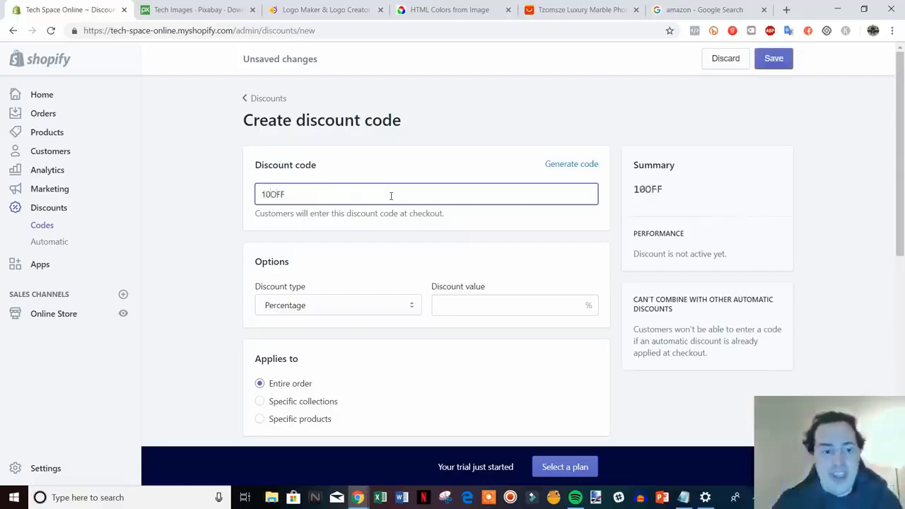
{"action": "scroll", "coordinate": [389, 231], "scroll_direction": "down", "scroll_amount": 2}
{"action": "scroll", "coordinate": [388, 236], "scroll_direction": "up", "scroll_amount": 1}
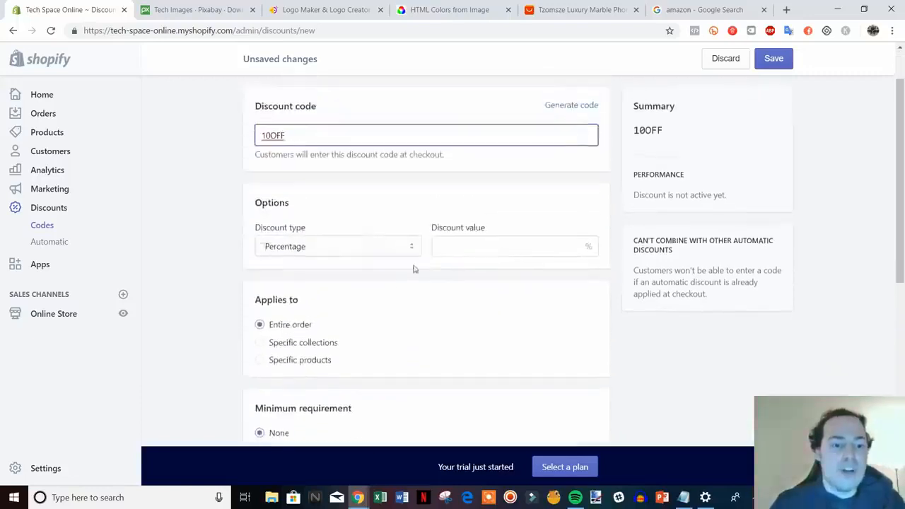
{"action": "left_click", "coordinate": [497, 245]}
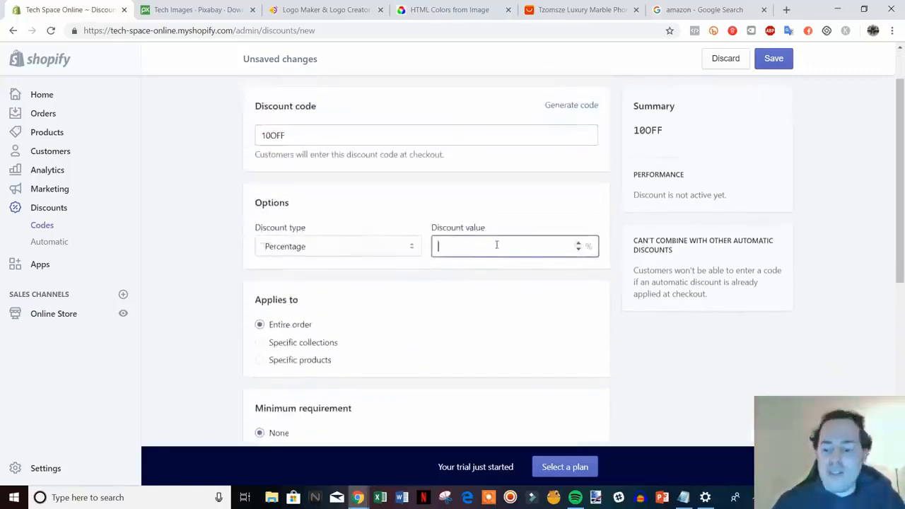
{"action": "type", "text": "10"}
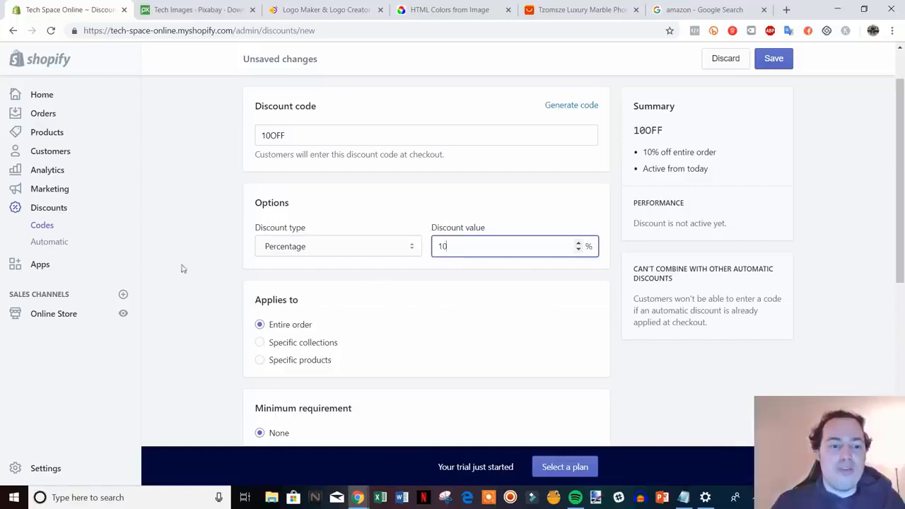
Step: Examine the available discount types and the options for what the code applies to, minimum requirement, customer eligibility and usage limits
{"action": "left_click", "coordinate": [365, 247]}
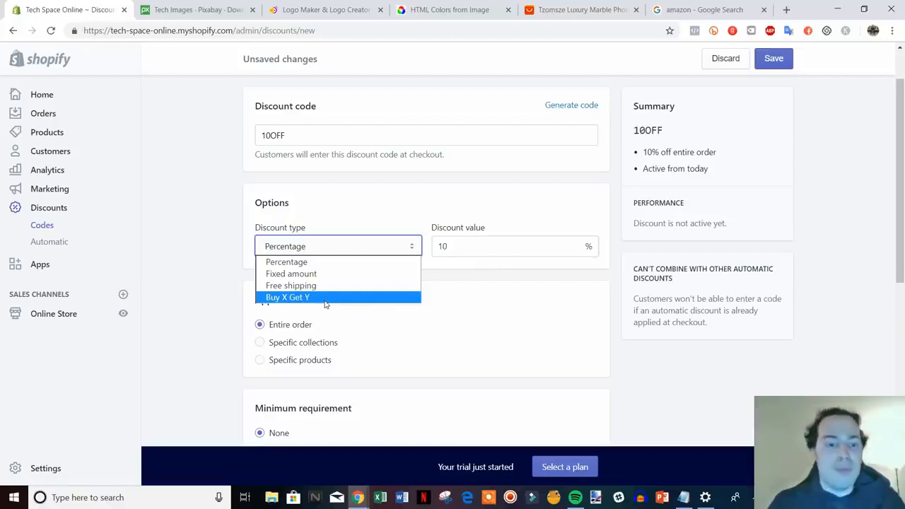
{"action": "left_click", "coordinate": [214, 267]}
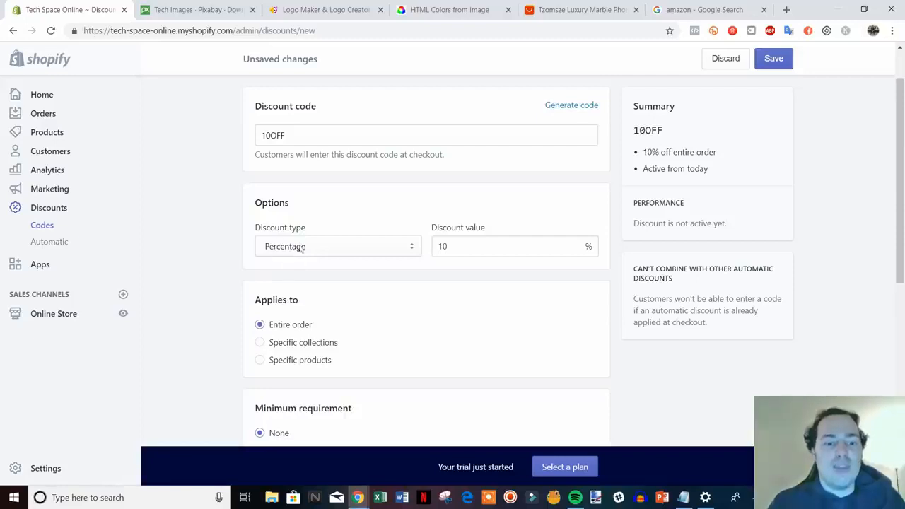
{"action": "scroll", "coordinate": [251, 224], "scroll_direction": "down", "scroll_amount": 2}
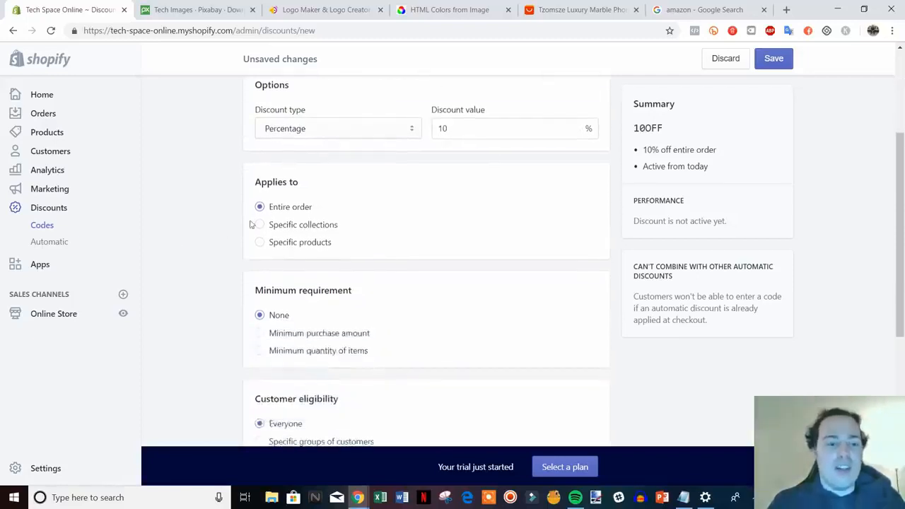
{"action": "scroll", "coordinate": [297, 212], "scroll_direction": "up", "scroll_amount": 1}
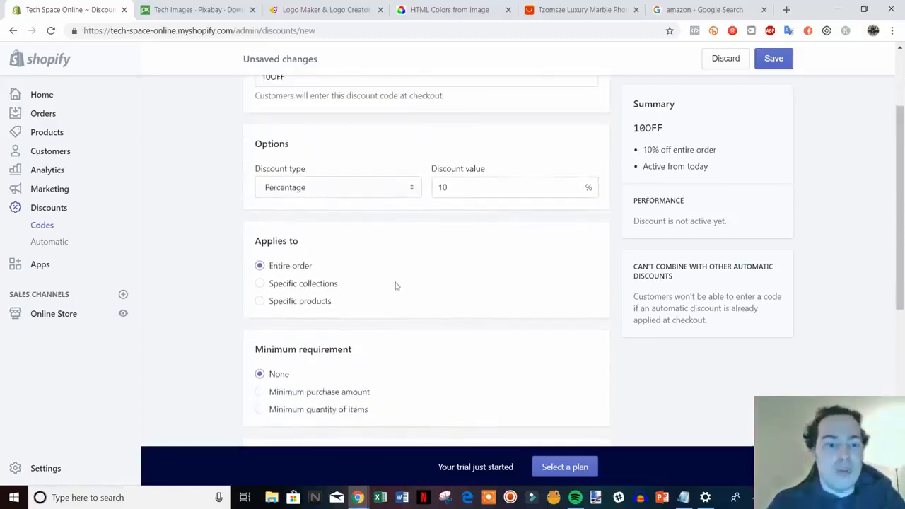
{"action": "scroll", "coordinate": [393, 294], "scroll_direction": "down", "scroll_amount": 1}
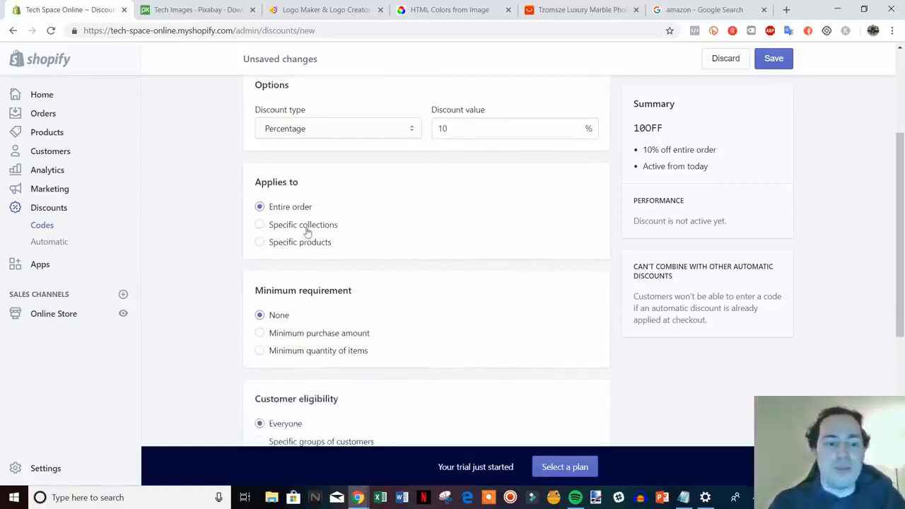
{"action": "scroll", "coordinate": [403, 249], "scroll_direction": "down", "scroll_amount": 1}
{"action": "scroll", "coordinate": [358, 259], "scroll_direction": "down", "scroll_amount": 1}
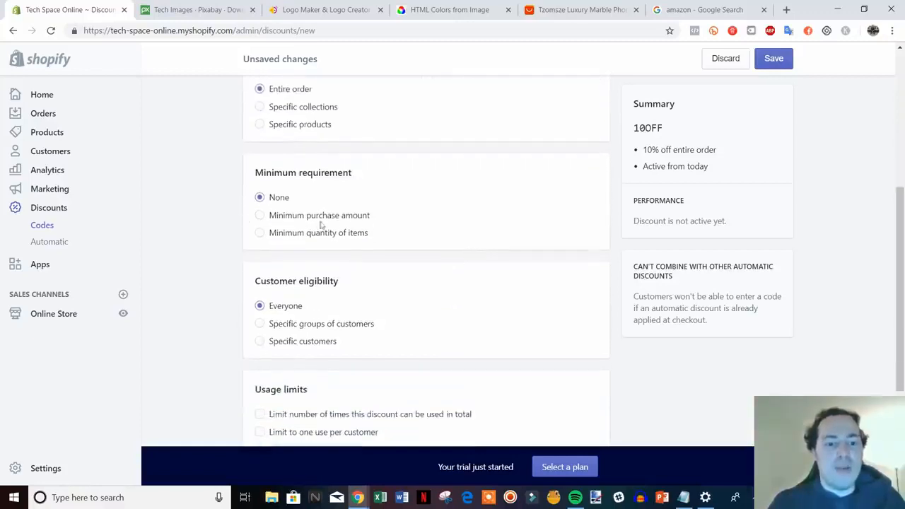
{"action": "scroll", "coordinate": [485, 293], "scroll_direction": "up", "scroll_amount": 5}
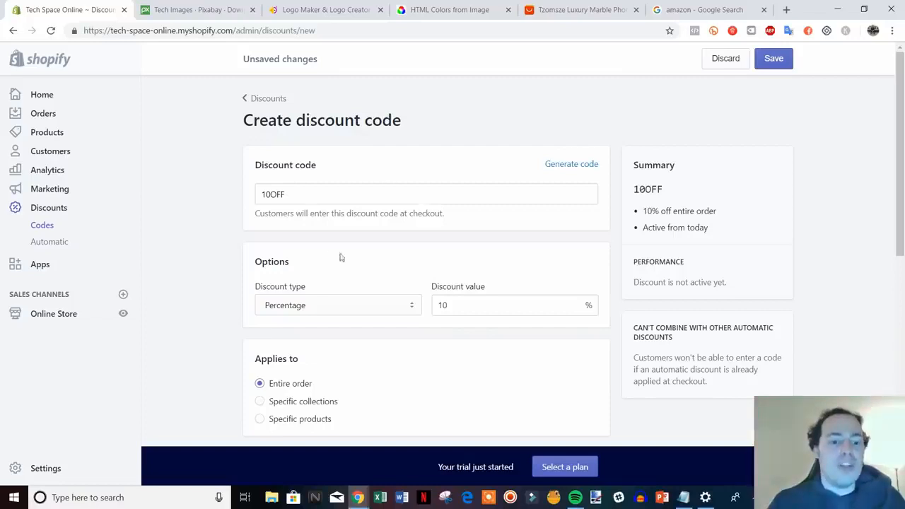
{"action": "scroll", "coordinate": [340, 257], "scroll_direction": "down", "scroll_amount": 2}
{"action": "scroll", "coordinate": [350, 253], "scroll_direction": "up", "scroll_amount": 2}
{"action": "scroll", "coordinate": [385, 285], "scroll_direction": "down", "scroll_amount": 7}
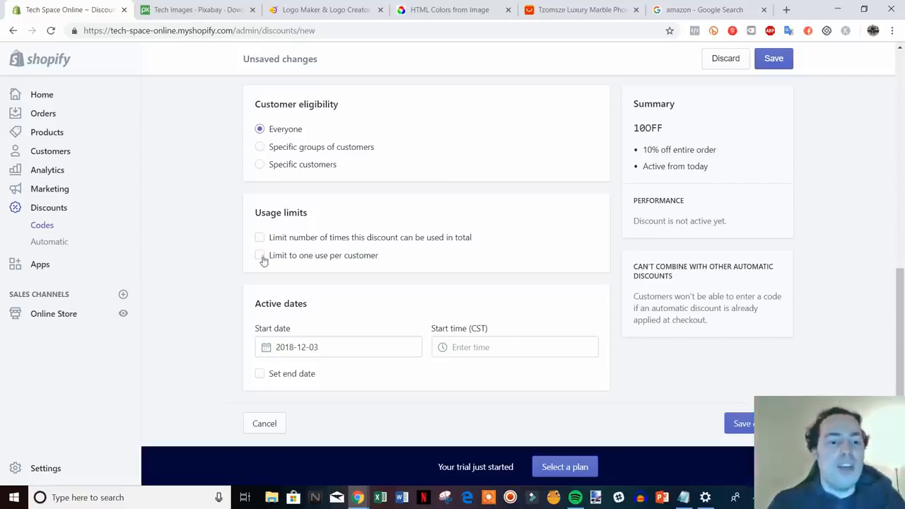
Step: Try the one-use-per-customer limit, turn it off again, and save the 10OFF discount code
{"action": "left_click", "coordinate": [262, 256]}
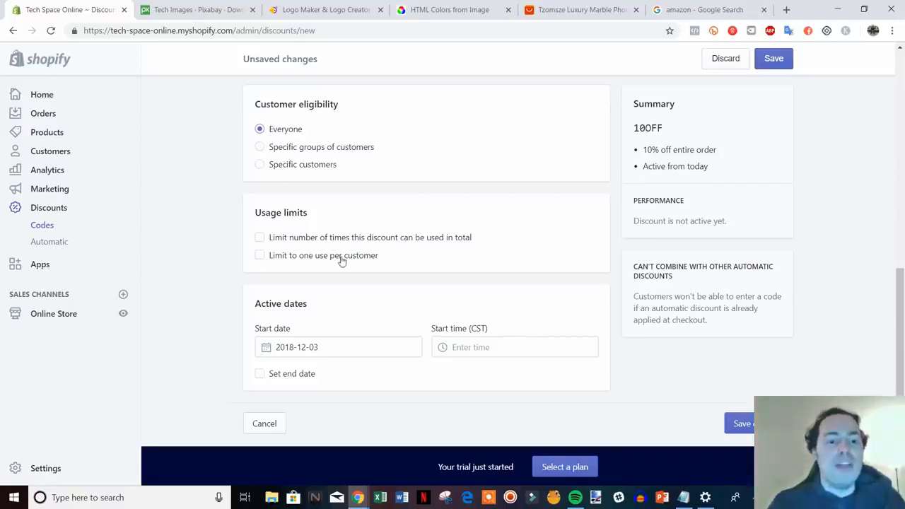
{"action": "left_click", "coordinate": [300, 260]}
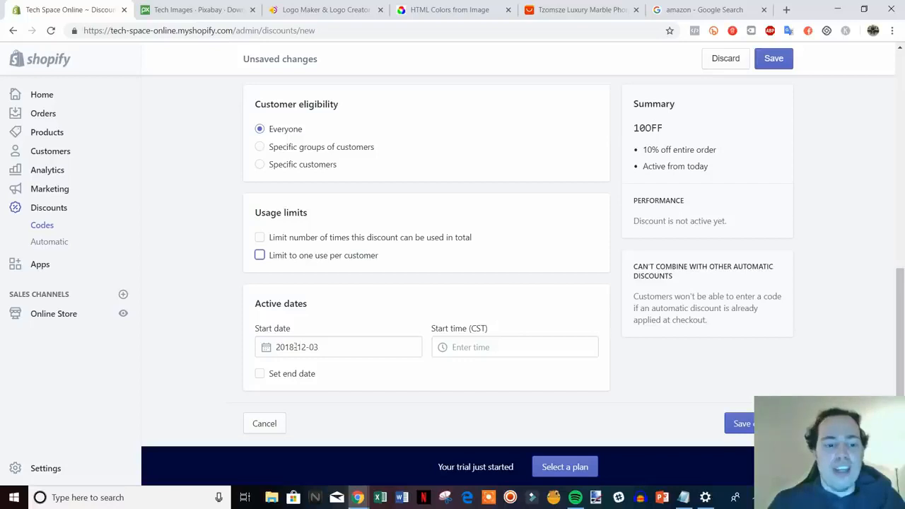
{"action": "left_click", "coordinate": [744, 423]}
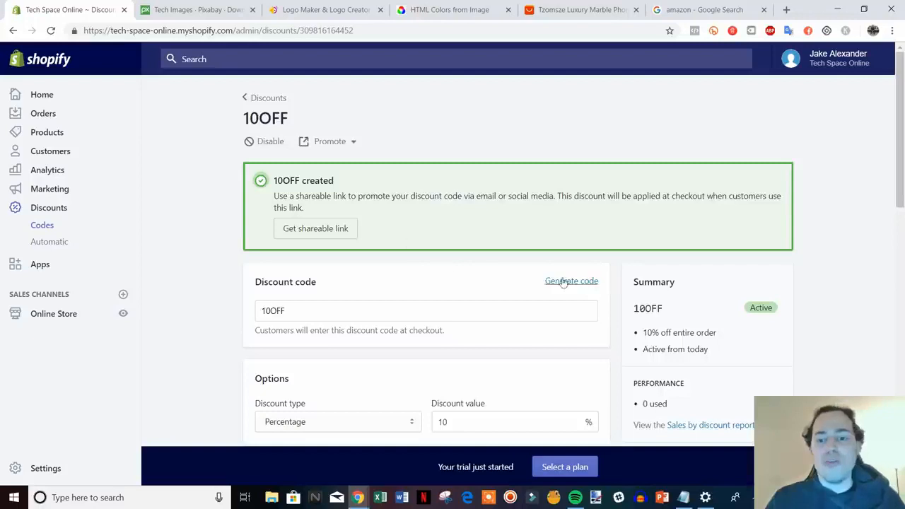
{"action": "scroll", "coordinate": [537, 283], "scroll_direction": "down", "scroll_amount": 2}
{"action": "scroll", "coordinate": [387, 171], "scroll_direction": "up", "scroll_amount": 2}
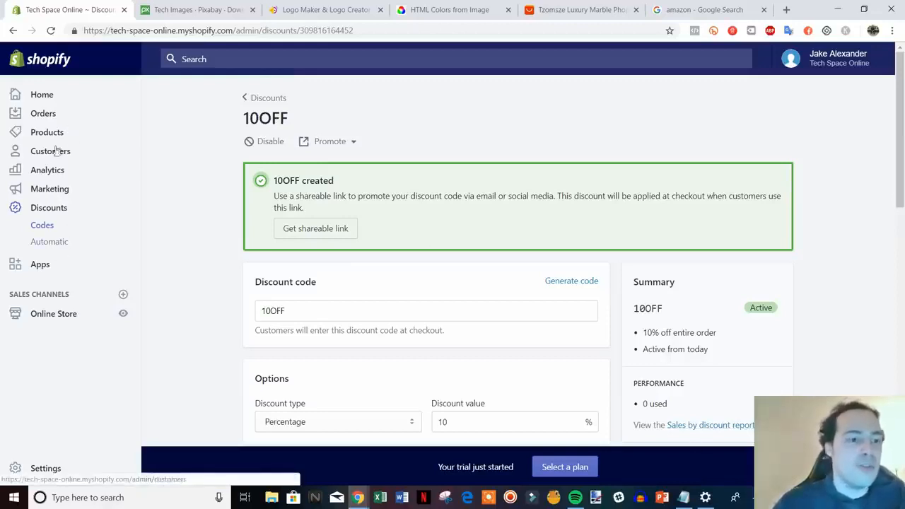
Step: Open the store's orders overview and look through it
{"action": "left_click", "coordinate": [45, 115]}
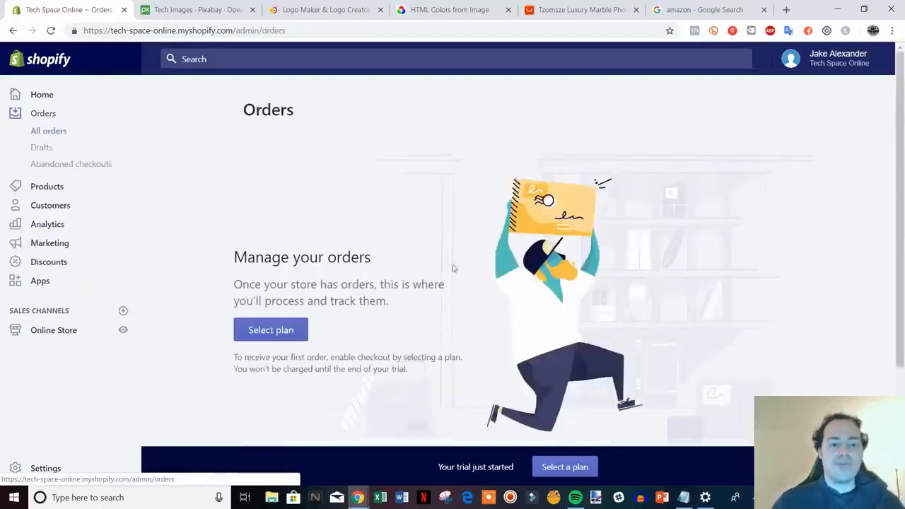
{"action": "scroll", "coordinate": [511, 259], "scroll_direction": "down", "scroll_amount": 2}
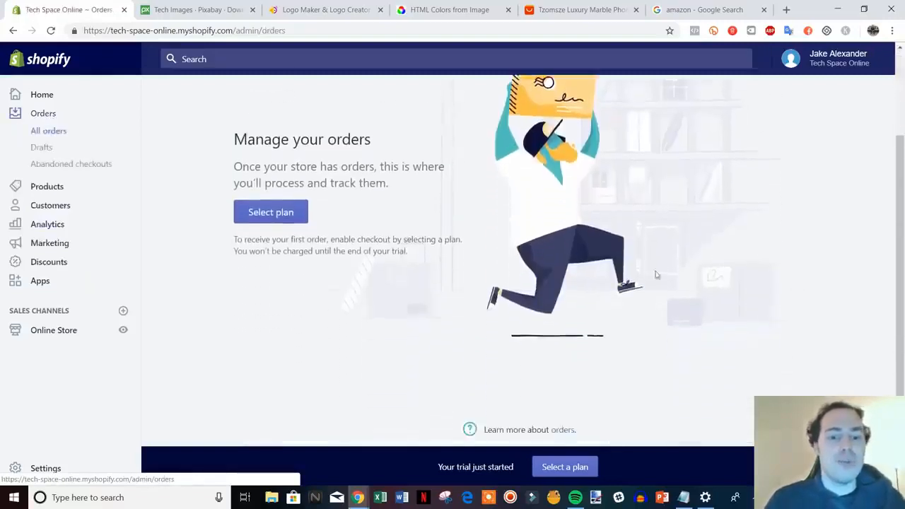
{"action": "scroll", "coordinate": [636, 212], "scroll_direction": "up", "scroll_amount": 1}
{"action": "scroll", "coordinate": [478, 297], "scroll_direction": "up", "scroll_amount": 1}
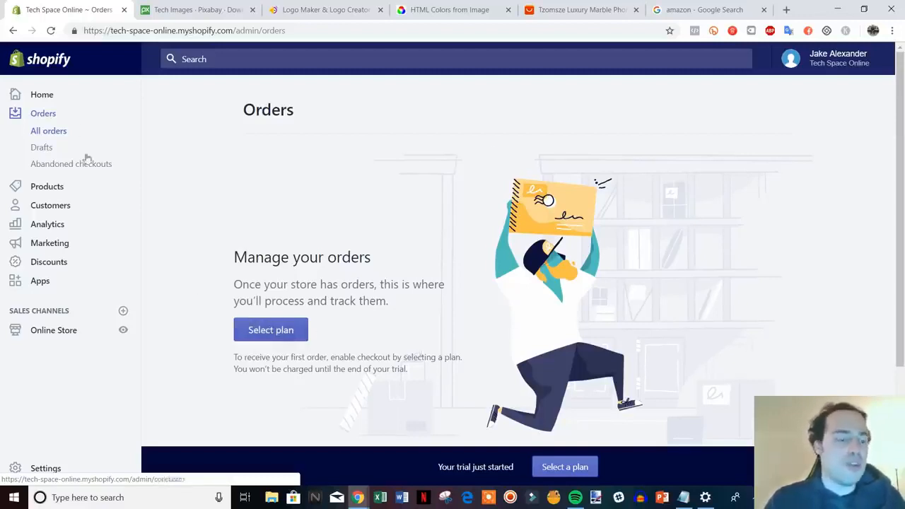
Step: Open the analytics overview dashboard and examine the sales, sessions, conversion rate, average order value and total orders reports
{"action": "left_click", "coordinate": [54, 225]}
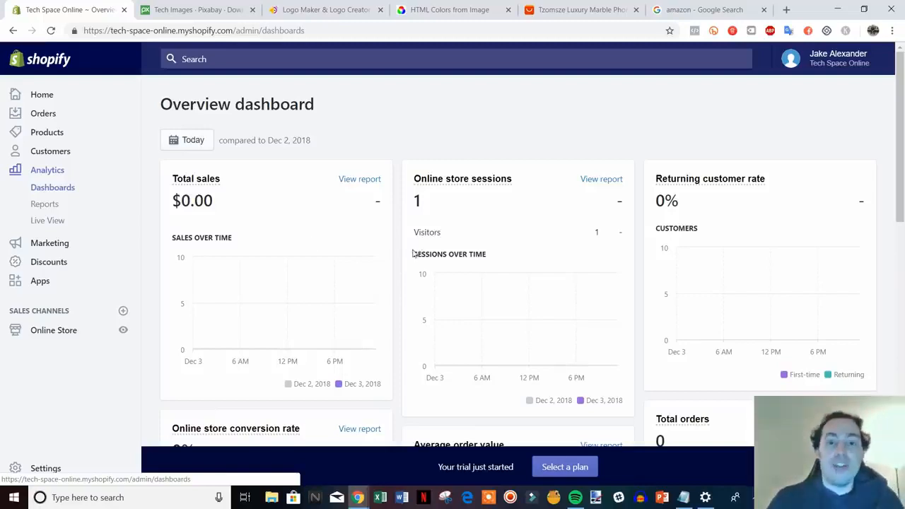
{"action": "scroll", "coordinate": [369, 244], "scroll_direction": "down", "scroll_amount": 1}
{"action": "scroll", "coordinate": [467, 252], "scroll_direction": "up", "scroll_amount": 1}
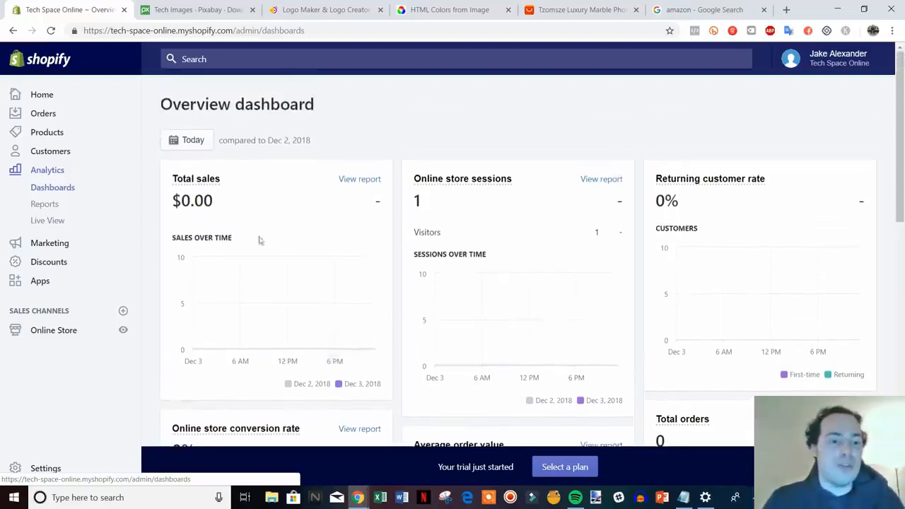
{"action": "scroll", "coordinate": [317, 236], "scroll_direction": "down", "scroll_amount": 1}
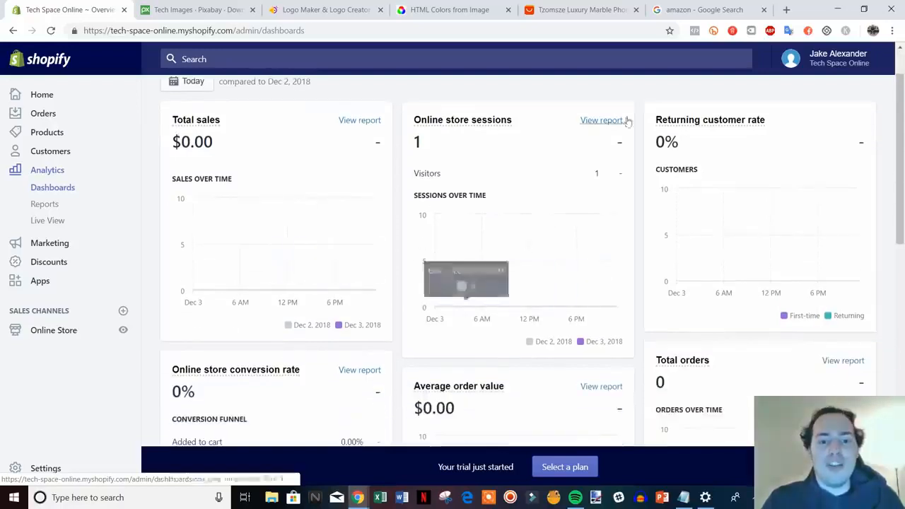
{"action": "scroll", "coordinate": [505, 246], "scroll_direction": "down", "scroll_amount": 1}
{"action": "scroll", "coordinate": [715, 214], "scroll_direction": "up", "scroll_amount": 2}
{"action": "scroll", "coordinate": [728, 229], "scroll_direction": "down", "scroll_amount": 3}
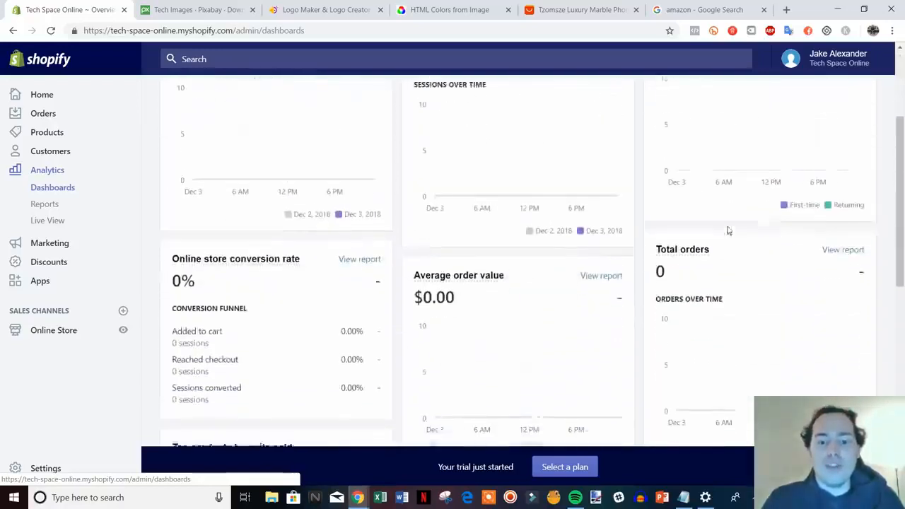
{"action": "scroll", "coordinate": [487, 307], "scroll_direction": "down", "scroll_amount": 1}
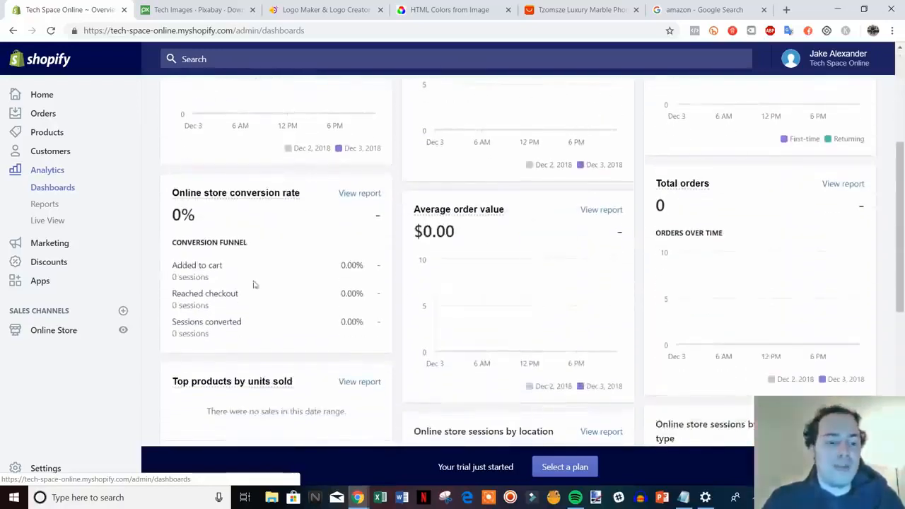
{"action": "scroll", "coordinate": [572, 353], "scroll_direction": "down", "scroll_amount": 7}
{"action": "scroll", "coordinate": [588, 334], "scroll_direction": "up", "scroll_amount": 10}
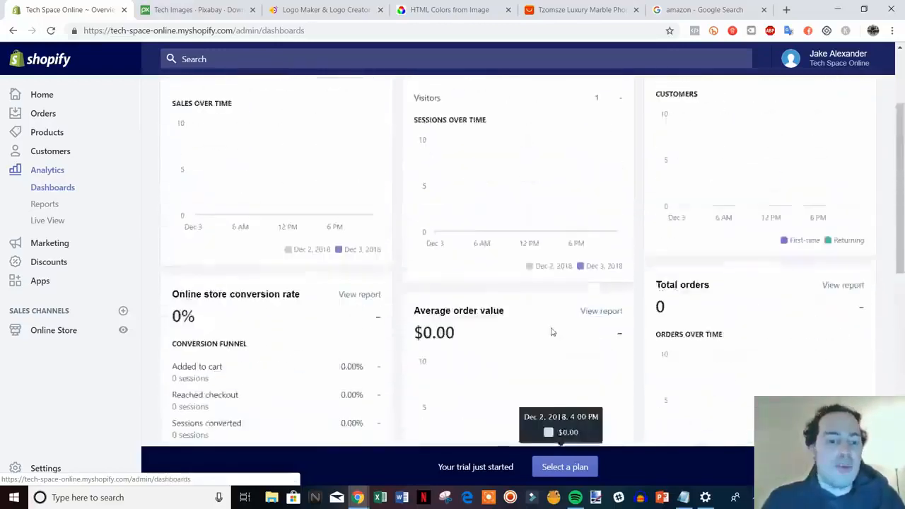
{"action": "scroll", "coordinate": [553, 333], "scroll_direction": "up", "scroll_amount": 3}
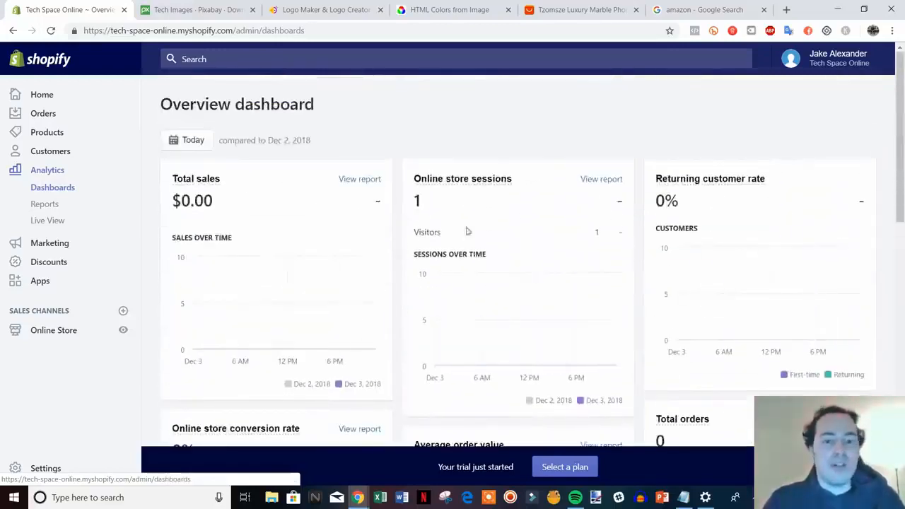
Step: Explore the dashboard's date range choices back to September 2018, and close them without applying a new range
{"action": "left_click", "coordinate": [192, 145]}
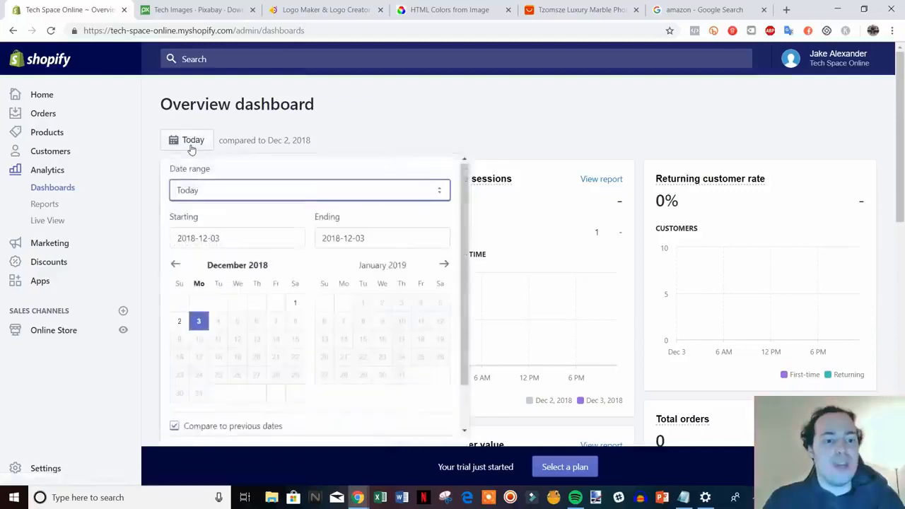
{"action": "left_click", "coordinate": [237, 242]}
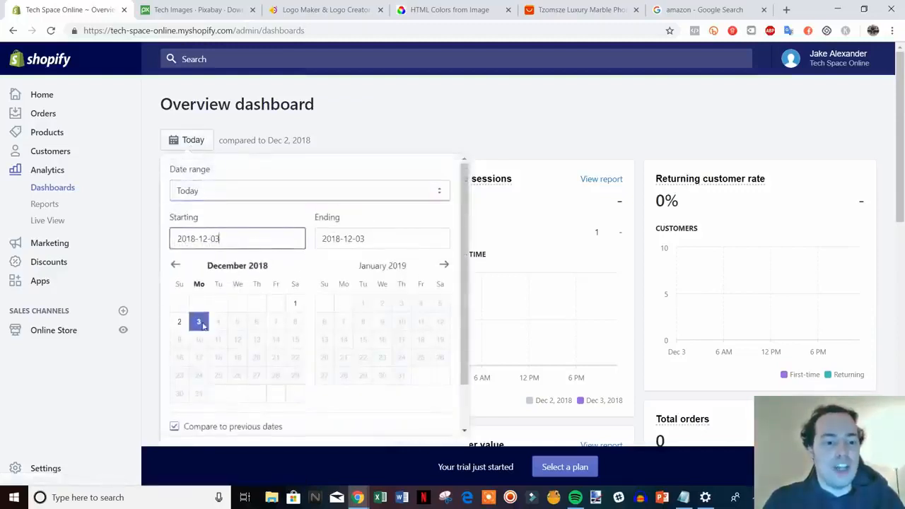
{"action": "left_click", "coordinate": [177, 268]}
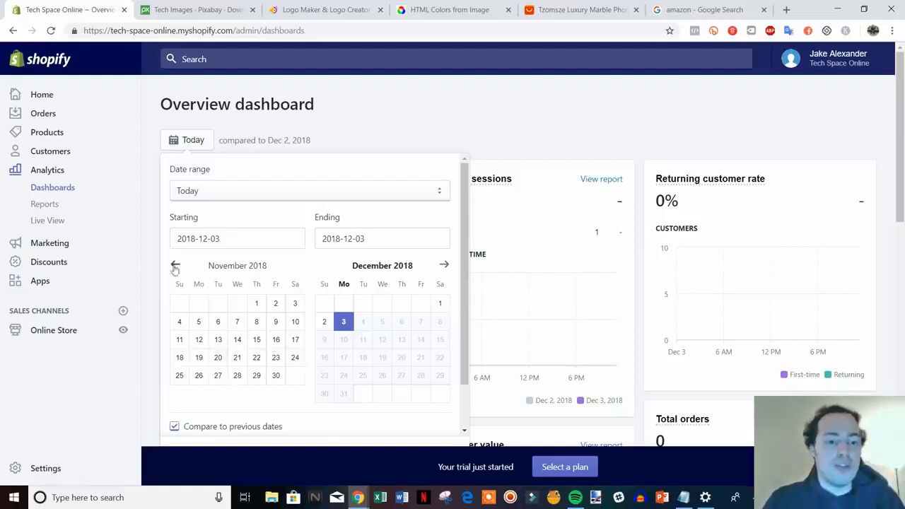
{"action": "double_click", "coordinate": [174, 269]}
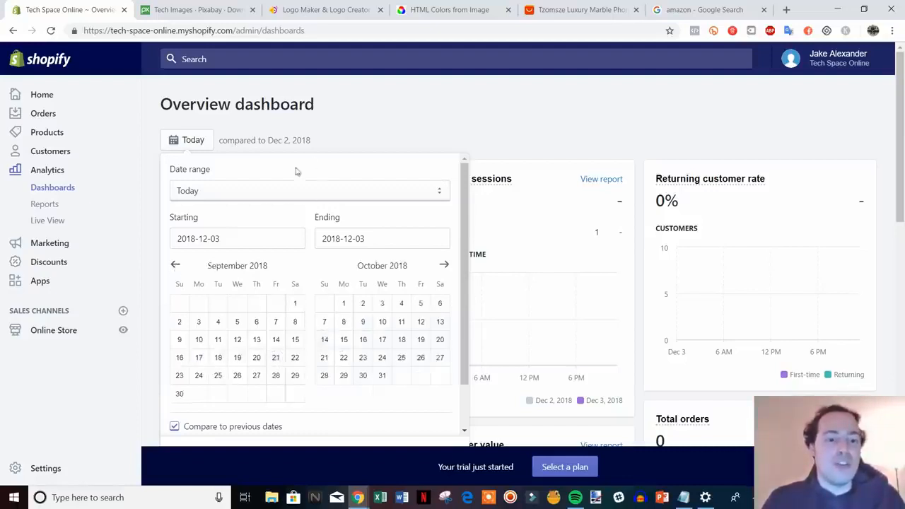
{"action": "left_click", "coordinate": [383, 140]}
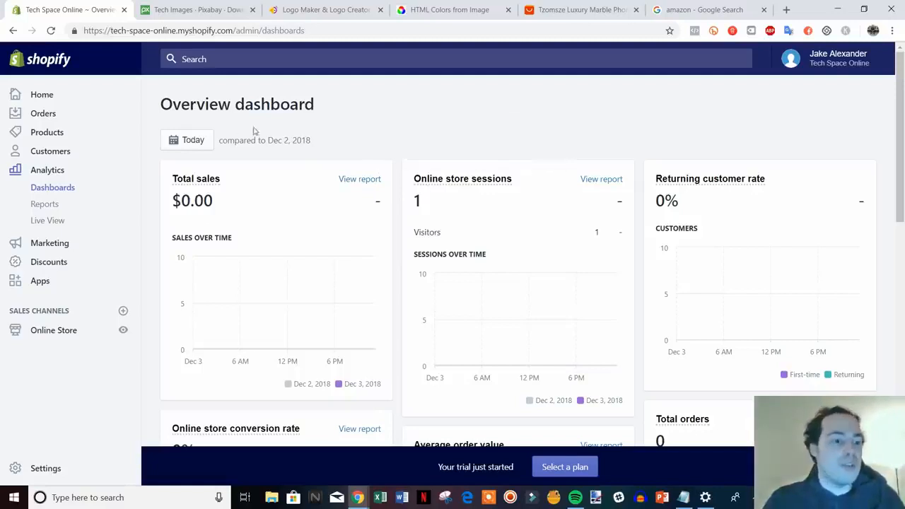
Step: Open the store's apps overview
{"action": "scroll", "coordinate": [273, 258], "scroll_direction": "down", "scroll_amount": 1}
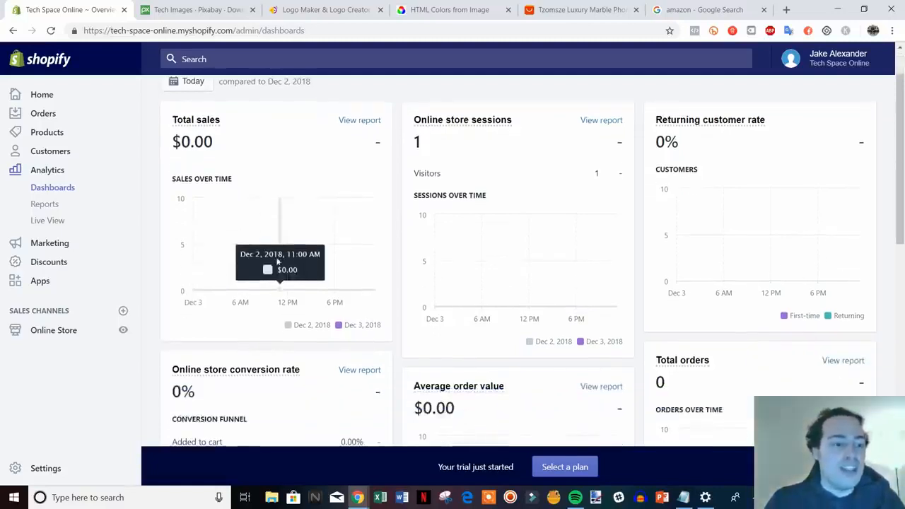
{"action": "left_click", "coordinate": [43, 283]}
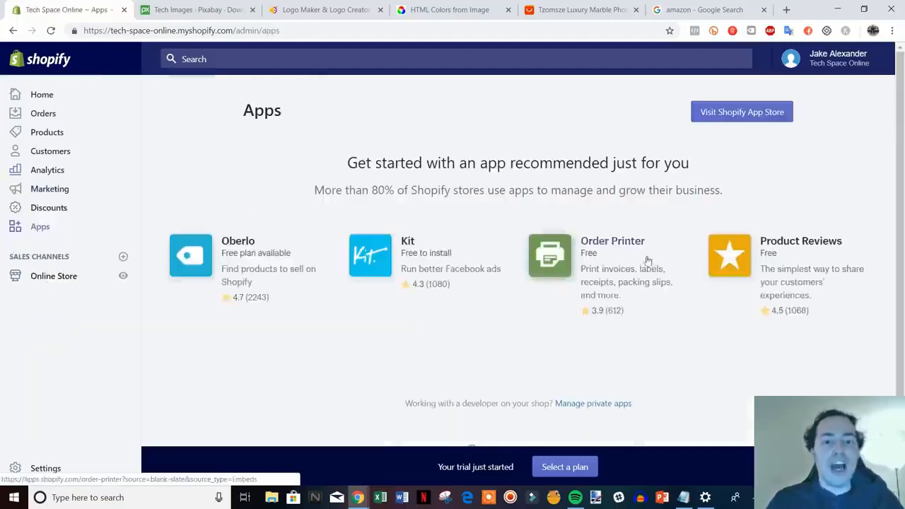
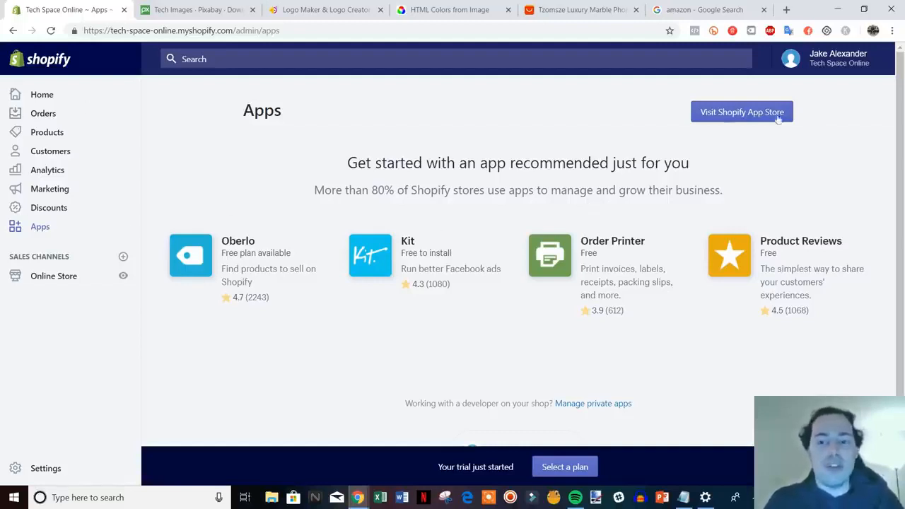
Step: Open the Shopify App Store from the apps overview and search it for "oberlo"
{"action": "left_click", "coordinate": [740, 115]}
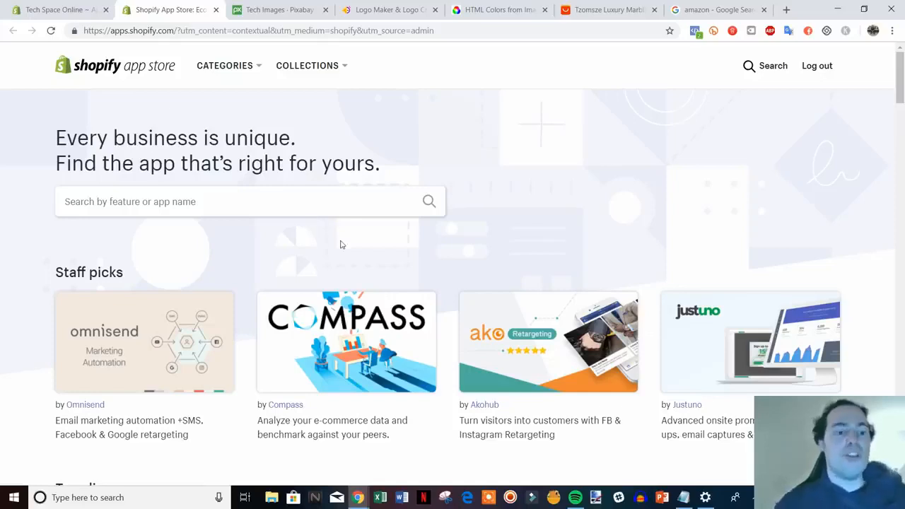
{"action": "left_click", "coordinate": [571, 9]}
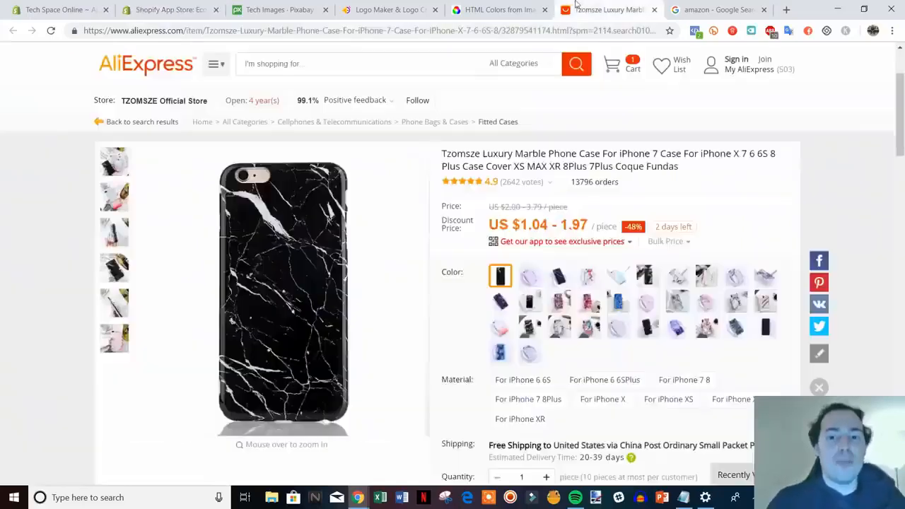
{"action": "left_click", "coordinate": [185, 11]}
{"action": "left_click", "coordinate": [176, 203]}
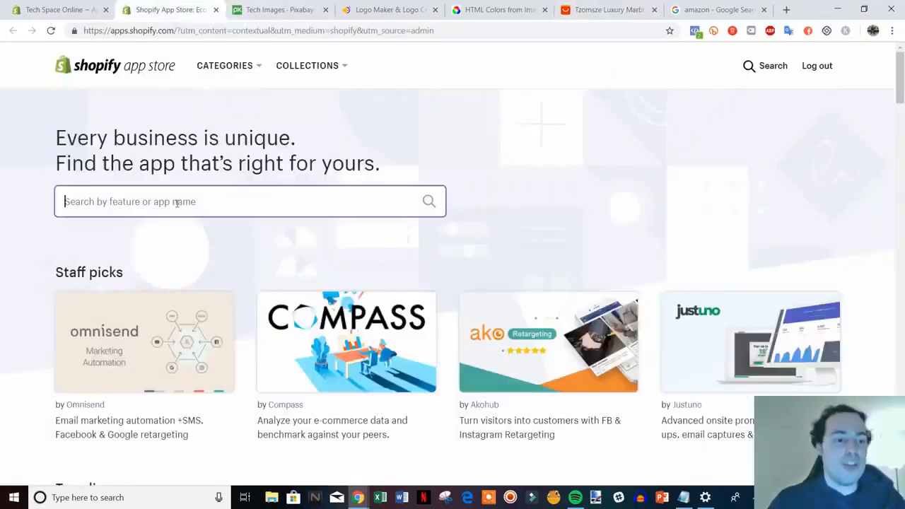
{"action": "type", "text": "o"}
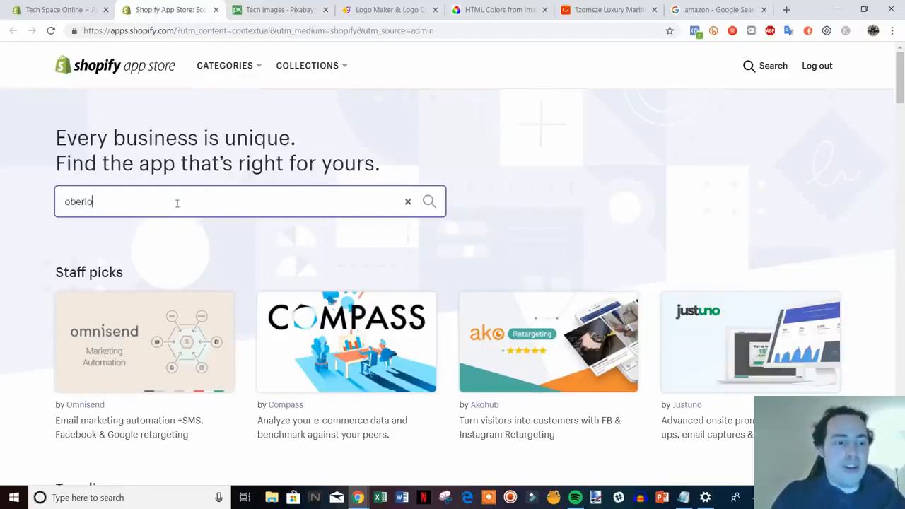
{"action": "type", "text": "berlo"}
{"action": "key", "text": "Return"}
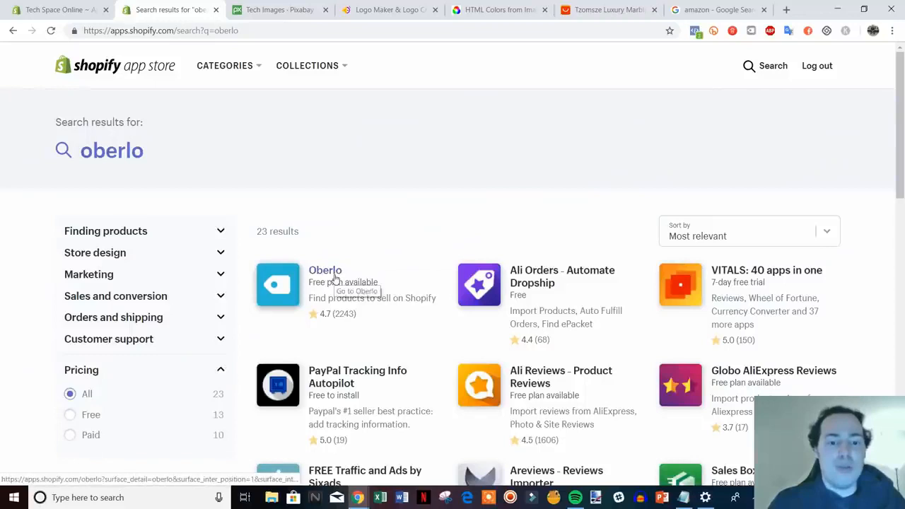
Step: Open the Oberlo app listing and look over it alongside the marble phone case page on AliExpress
{"action": "left_click", "coordinate": [352, 278]}
{"action": "left_click", "coordinate": [612, 10]}
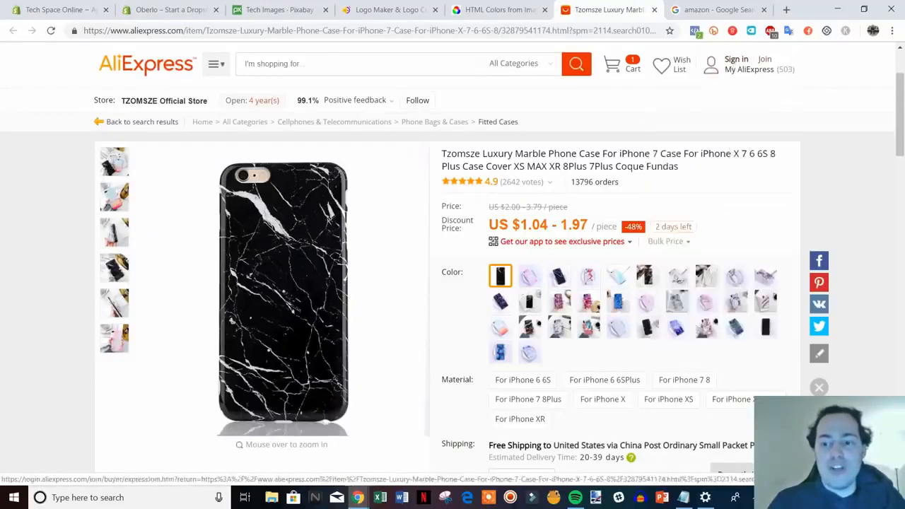
{"action": "left_click", "coordinate": [177, 9]}
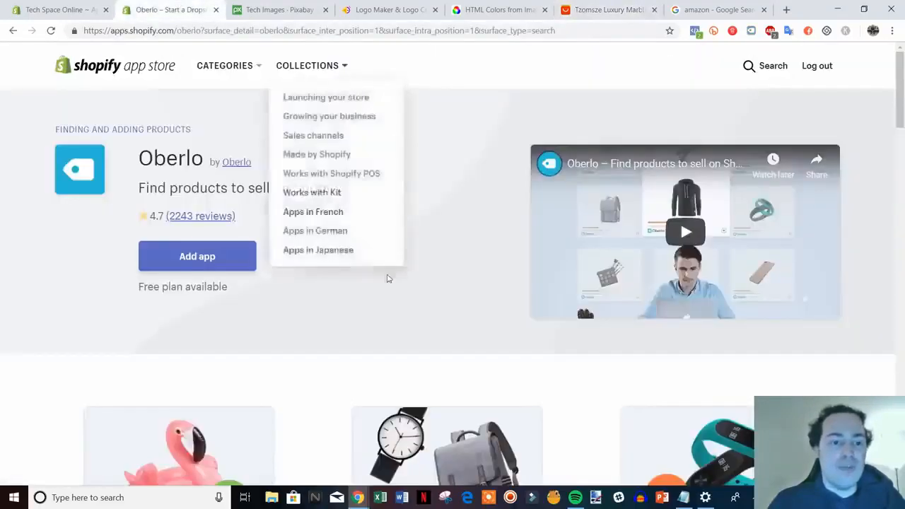
{"action": "scroll", "coordinate": [502, 369], "scroll_direction": "down", "scroll_amount": 1}
{"action": "scroll", "coordinate": [214, 380], "scroll_direction": "up", "scroll_amount": 1}
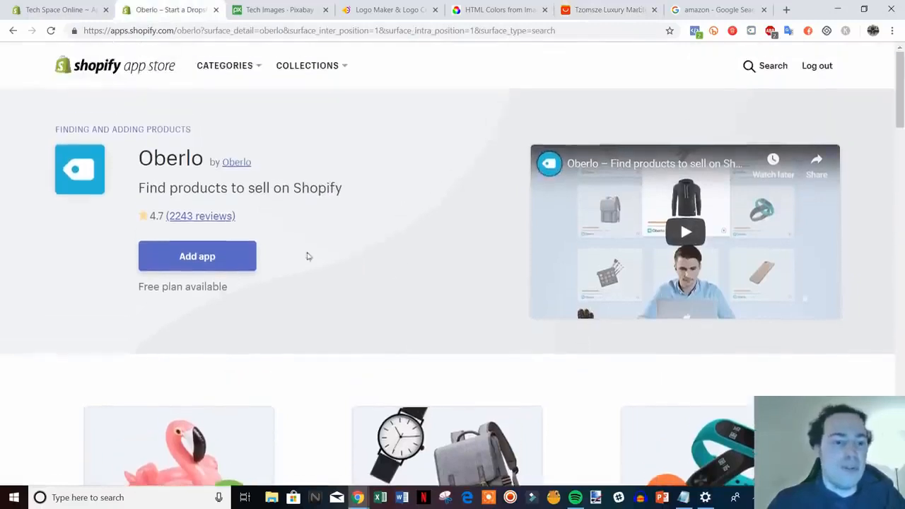
Step: Return to the app search results and search the app store for "crush.pics"
{"action": "left_click", "coordinate": [12, 32]}
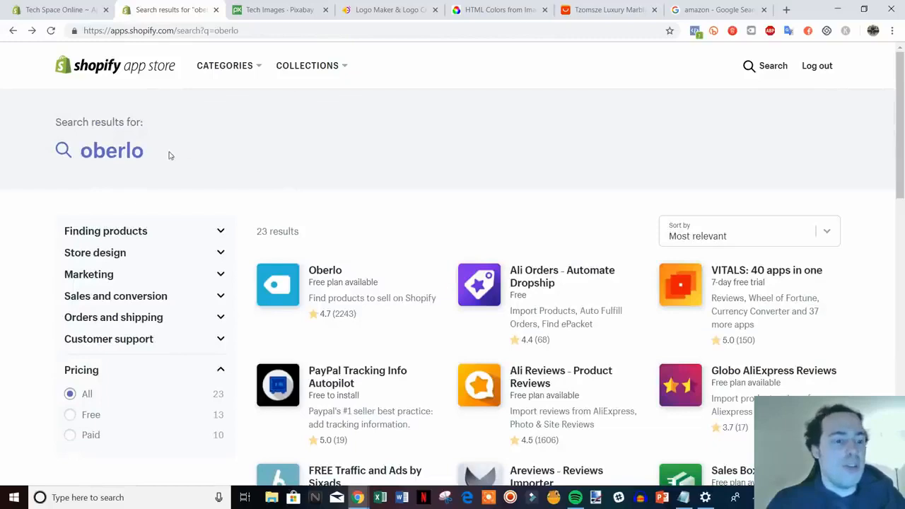
{"action": "left_click", "coordinate": [157, 153]}
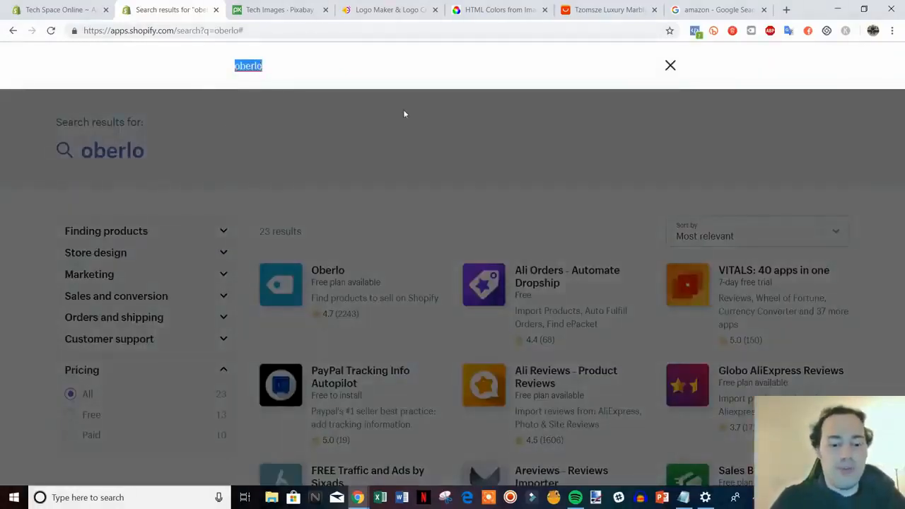
{"action": "type", "text": "cru"}
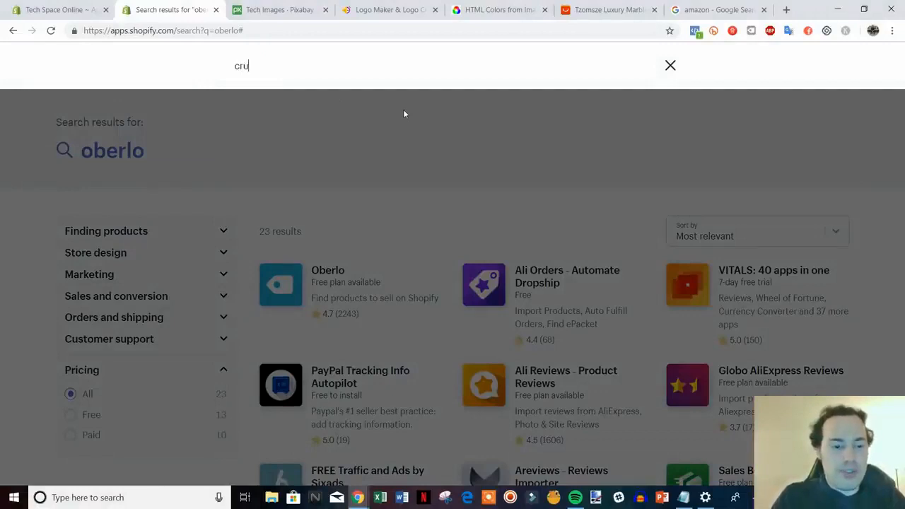
{"action": "type", "text": "sh.pics"}
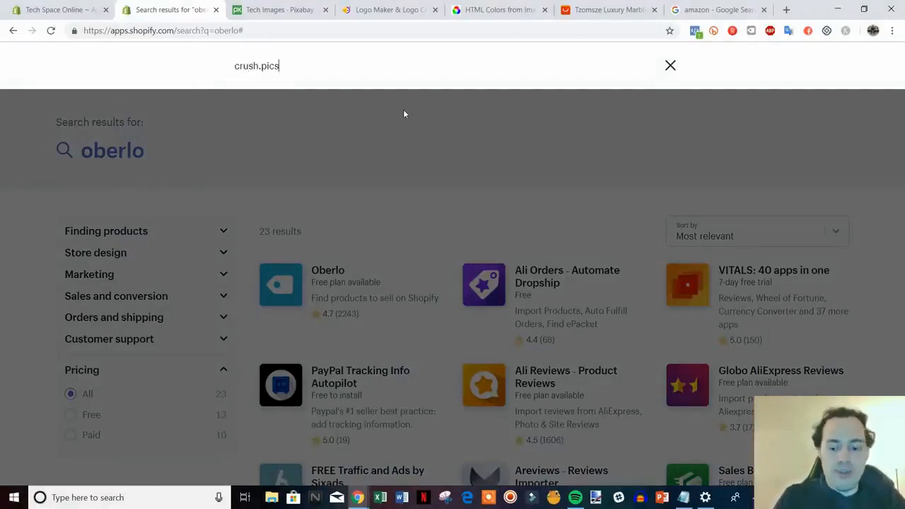
{"action": "key", "text": "Return"}
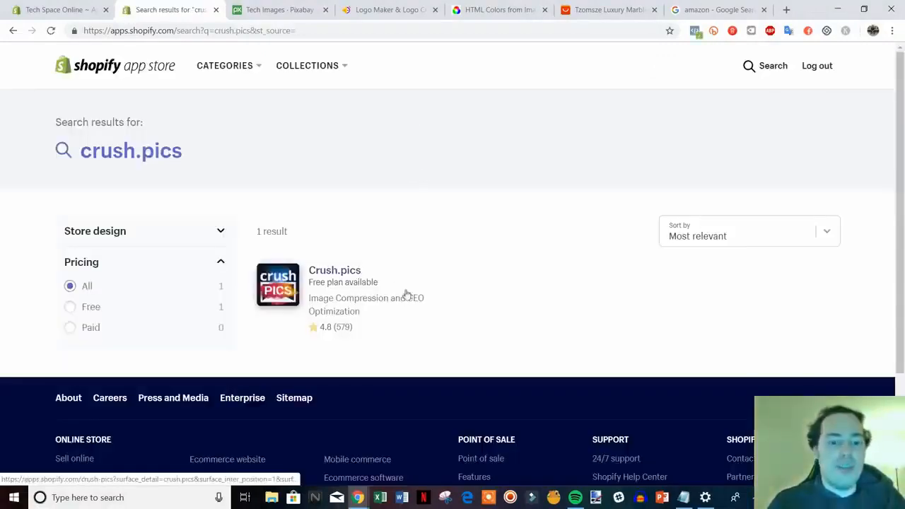
Step: Open the Crush.pics app listing and examine its description, rating and plan information
{"action": "left_click", "coordinate": [336, 274]}
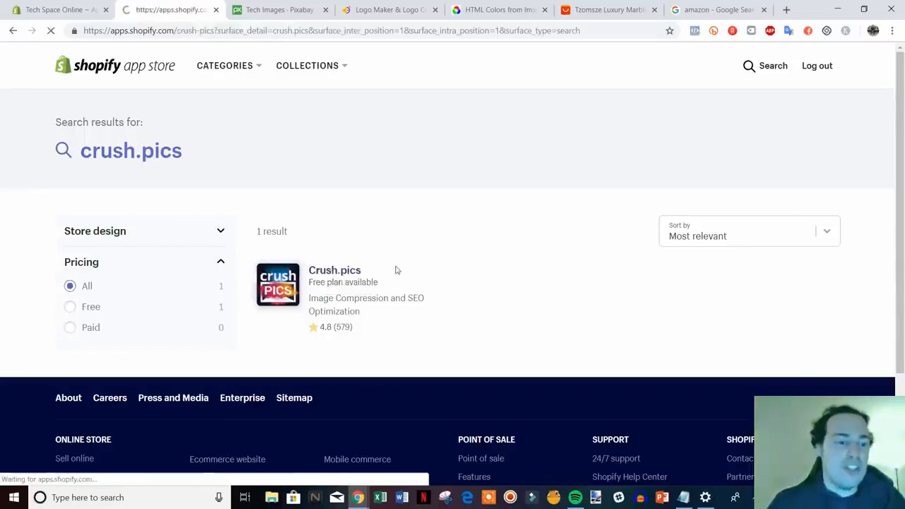
{"action": "scroll", "coordinate": [675, 404], "scroll_direction": "down", "scroll_amount": 1}
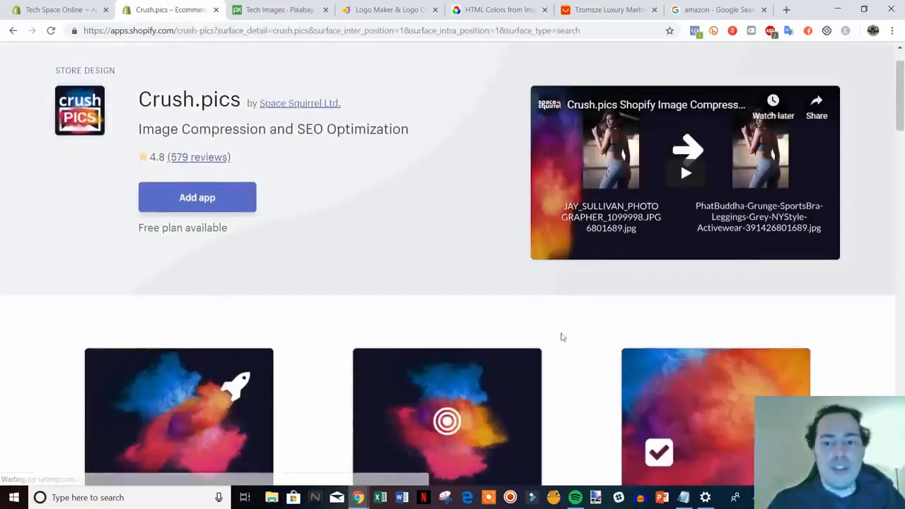
{"action": "scroll", "coordinate": [573, 297], "scroll_direction": "up", "scroll_amount": 1}
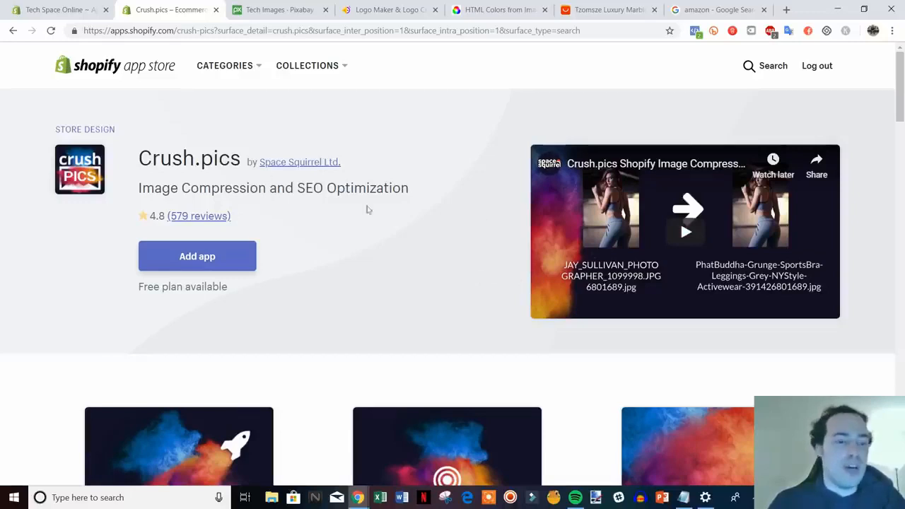
{"action": "left_click_drag", "start_coordinate": [139, 145], "coordinate": [388, 210]}
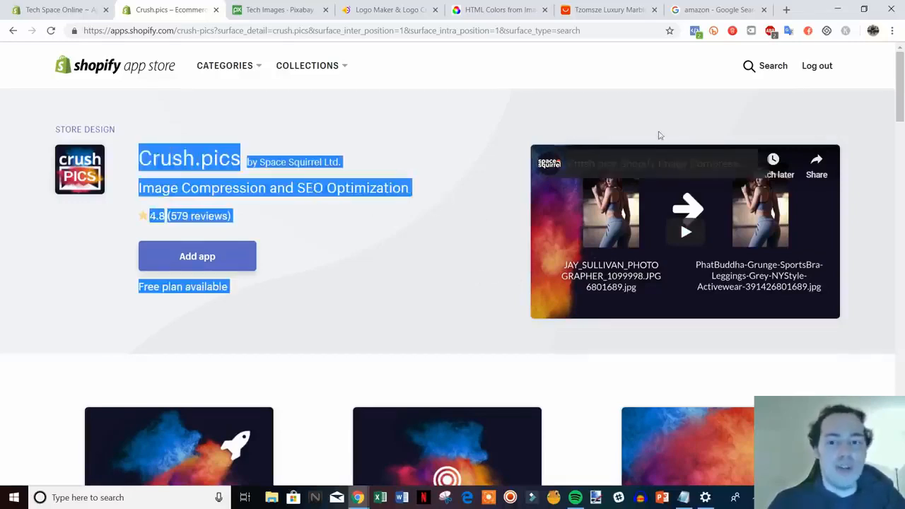
{"action": "left_click", "coordinate": [708, 97]}
Step: Search the app store for "review" apps
{"action": "left_click", "coordinate": [752, 67]}
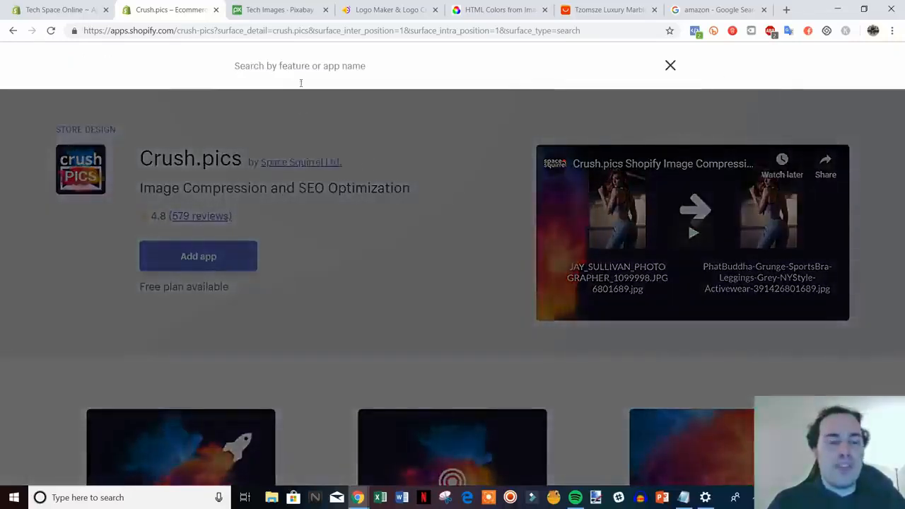
{"action": "type", "text": "review"}
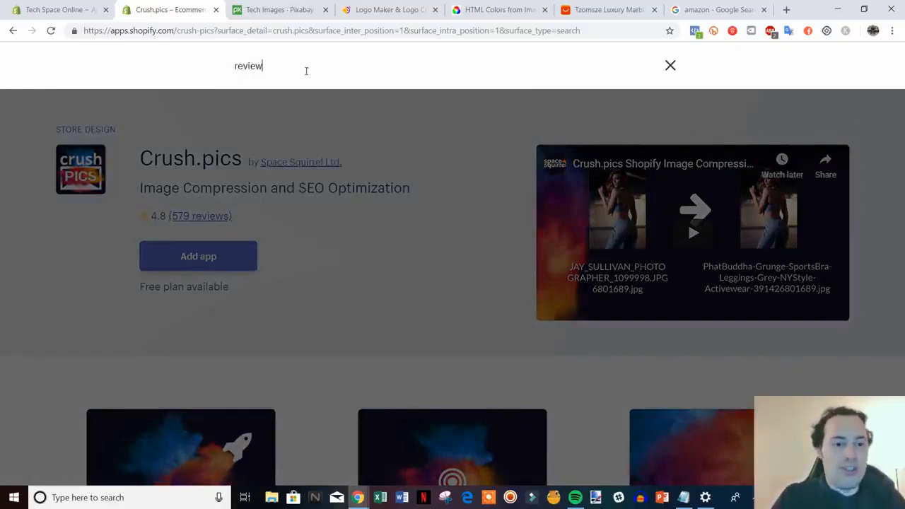
{"action": "key", "text": "Return"}
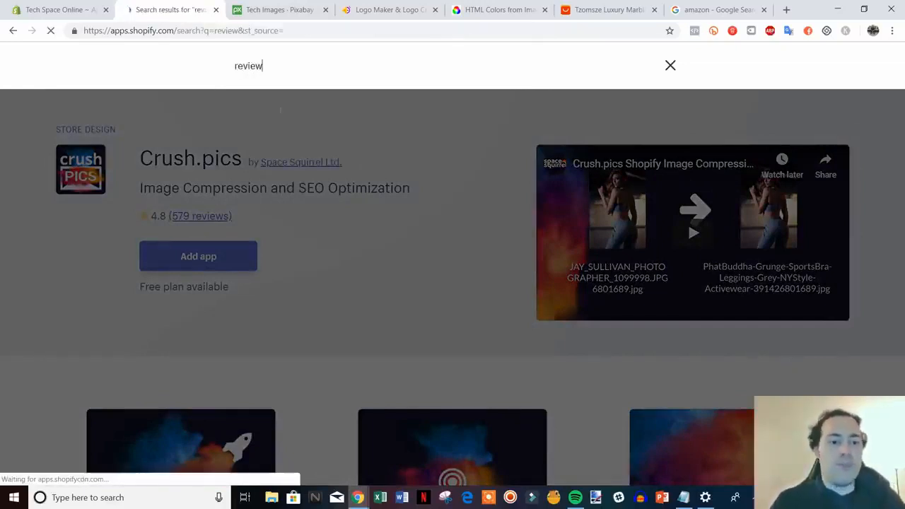
Step: Look through the review app results, comparing apps such as Loox, Yotpo and Ali Reviews by features and pricing
{"action": "scroll", "coordinate": [535, 163], "scroll_direction": "down", "scroll_amount": 2}
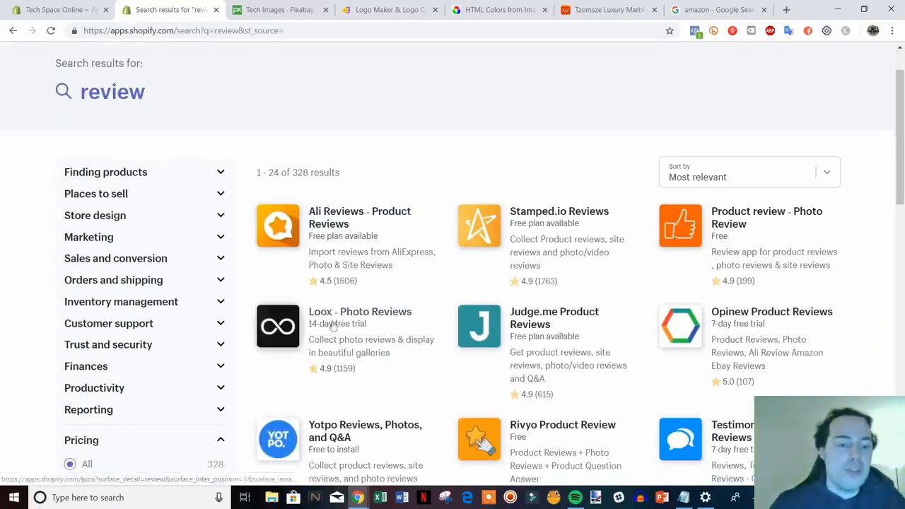
{"action": "scroll", "coordinate": [367, 329], "scroll_direction": "down", "scroll_amount": 1}
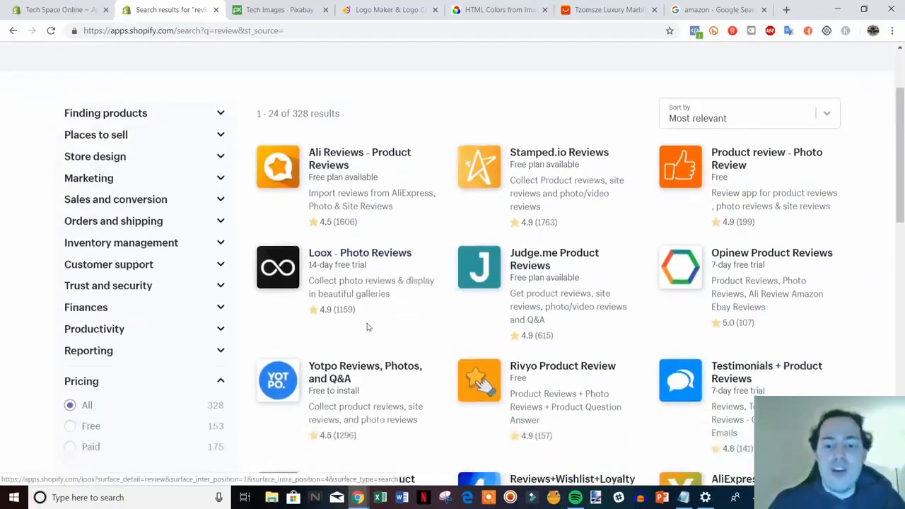
{"action": "scroll", "coordinate": [366, 311], "scroll_direction": "up", "scroll_amount": 1}
{"action": "scroll", "coordinate": [366, 310], "scroll_direction": "down", "scroll_amount": 2}
{"action": "scroll", "coordinate": [366, 304], "scroll_direction": "up", "scroll_amount": 1}
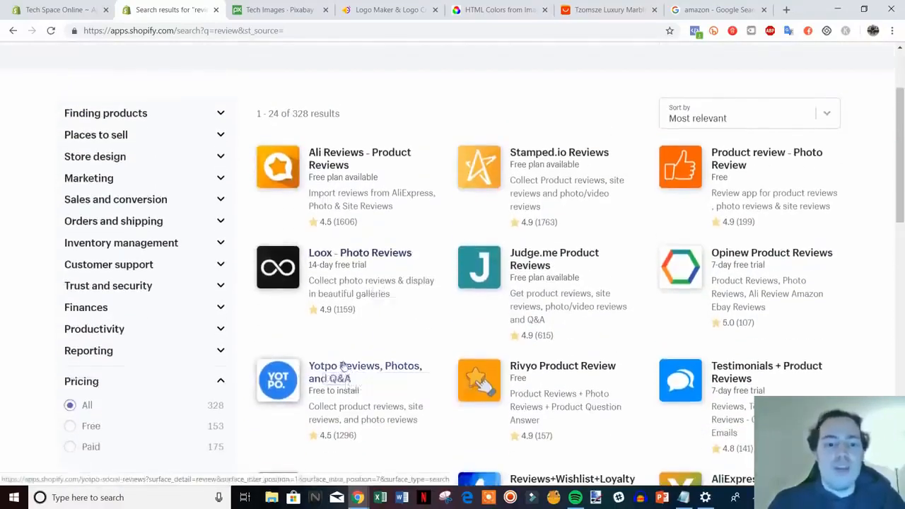
{"action": "scroll", "coordinate": [382, 312], "scroll_direction": "down", "scroll_amount": 3}
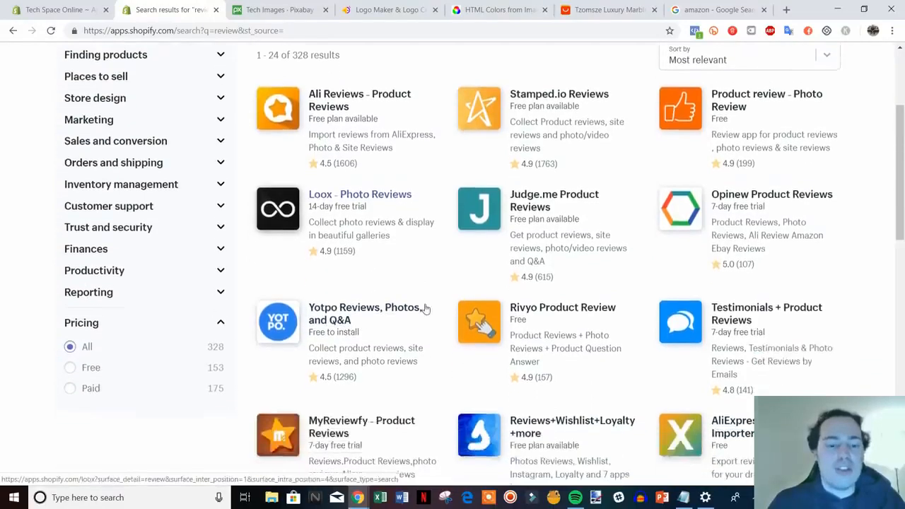
{"action": "scroll", "coordinate": [350, 220], "scroll_direction": "down", "scroll_amount": 6}
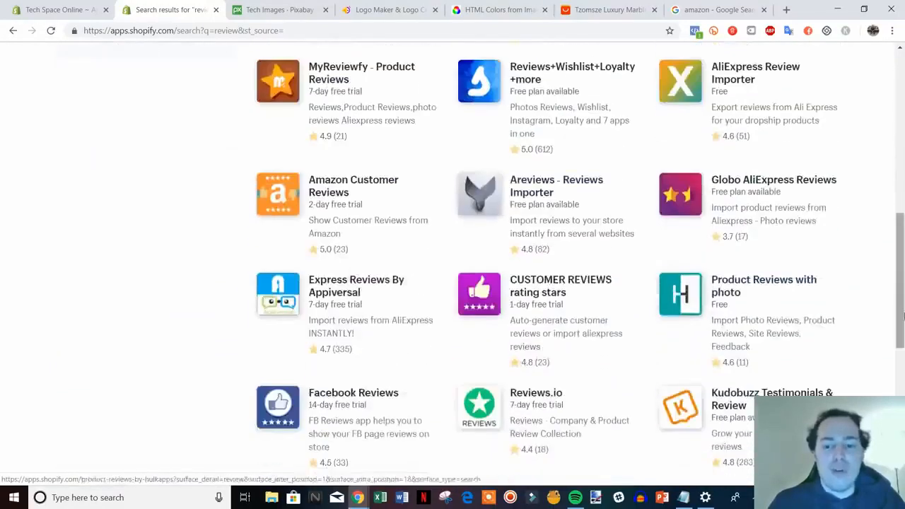
{"action": "left_click_drag", "start_coordinate": [902, 357], "coordinate": [895, 106]}
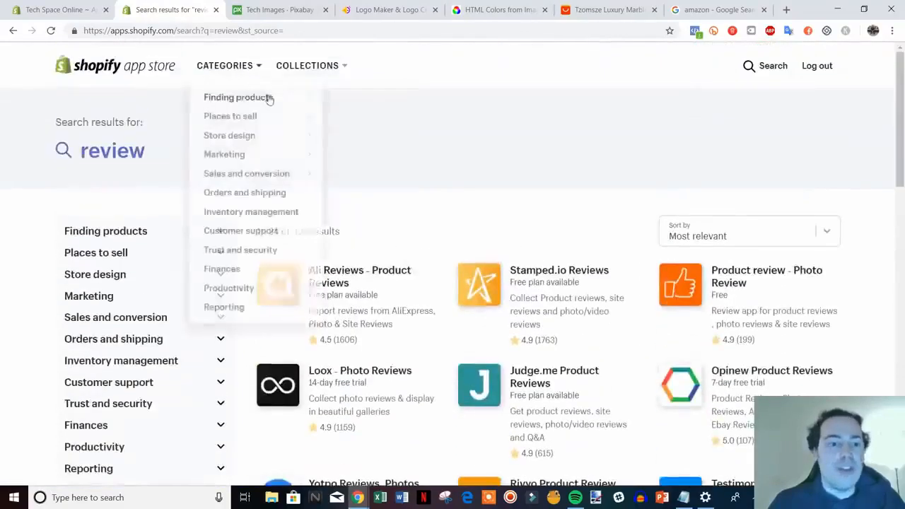
Step: Search the app store for "shopify review" and look through the results for the free Product Reviews app
{"action": "left_click", "coordinate": [762, 65]}
{"action": "key", "text": "ctrl+a"}
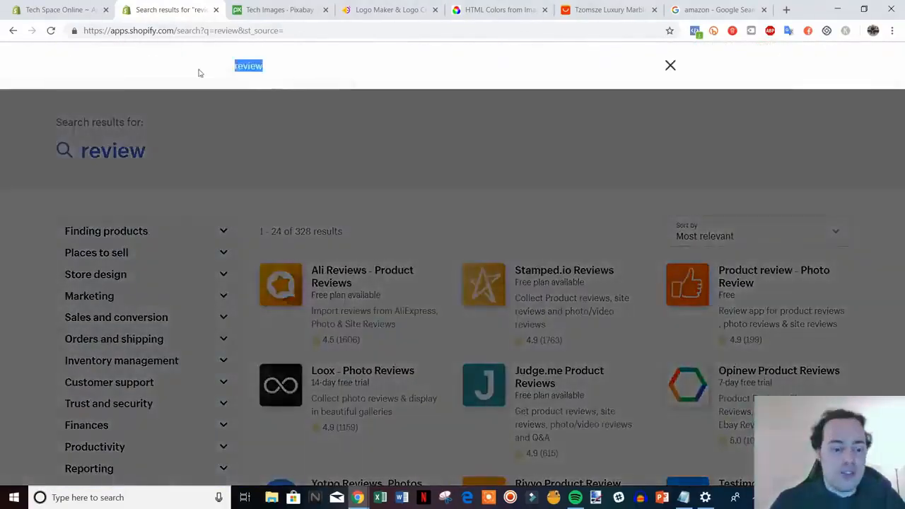
{"action": "type", "text": "shop"}
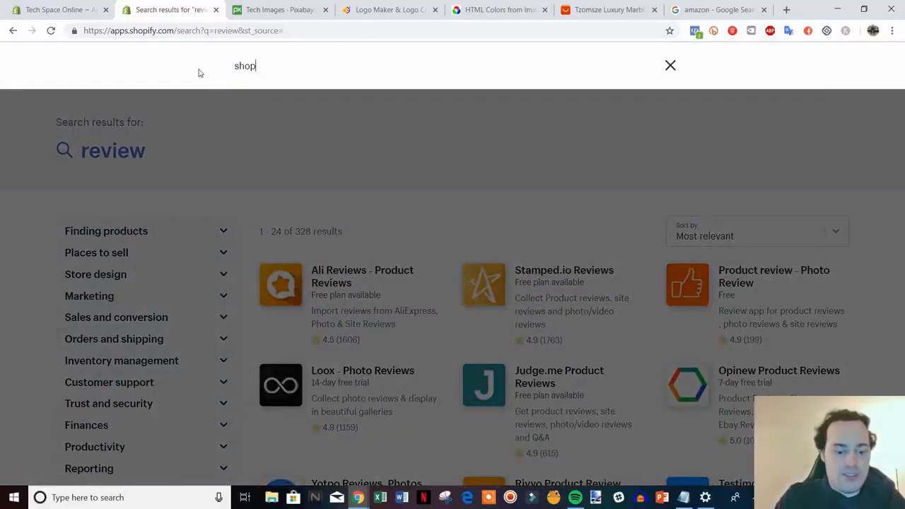
{"action": "type", "text": "ify review"}
{"action": "key", "text": "Return"}
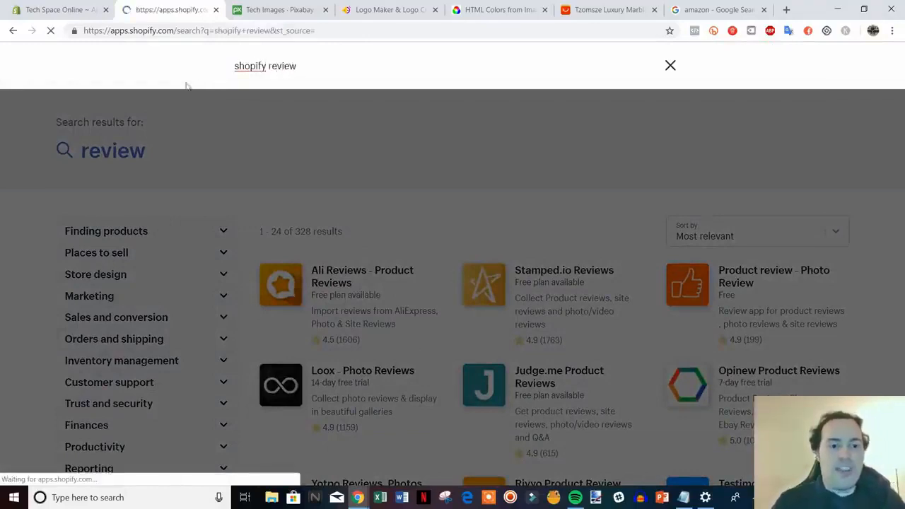
{"action": "scroll", "coordinate": [555, 225], "scroll_direction": "down", "scroll_amount": 3}
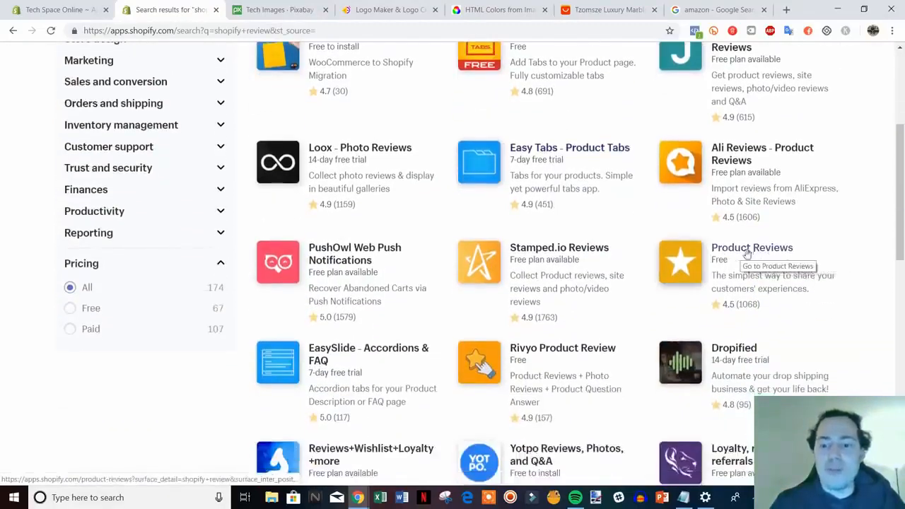
{"action": "scroll", "coordinate": [899, 212], "scroll_direction": "up", "scroll_amount": 1}
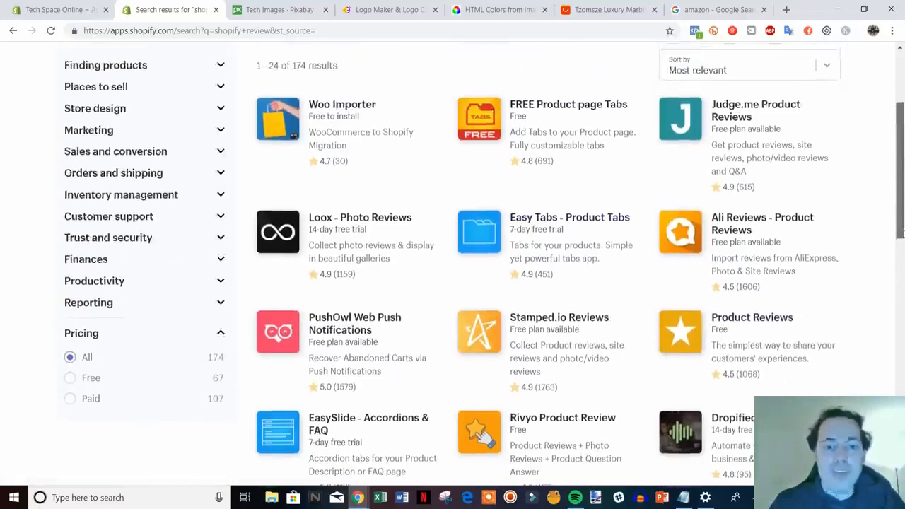
{"action": "left_click_drag", "start_coordinate": [900, 231], "coordinate": [901, 196]}
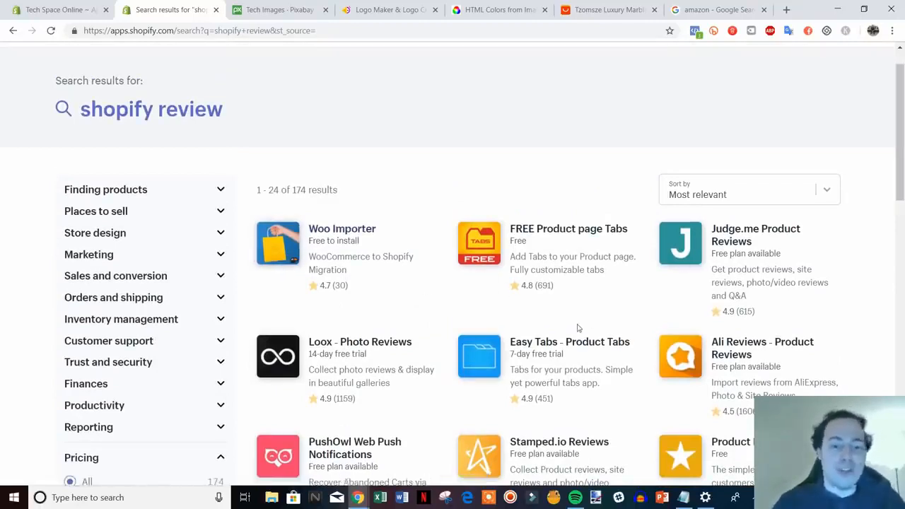
{"action": "scroll", "coordinate": [577, 327], "scroll_direction": "up", "scroll_amount": 1}
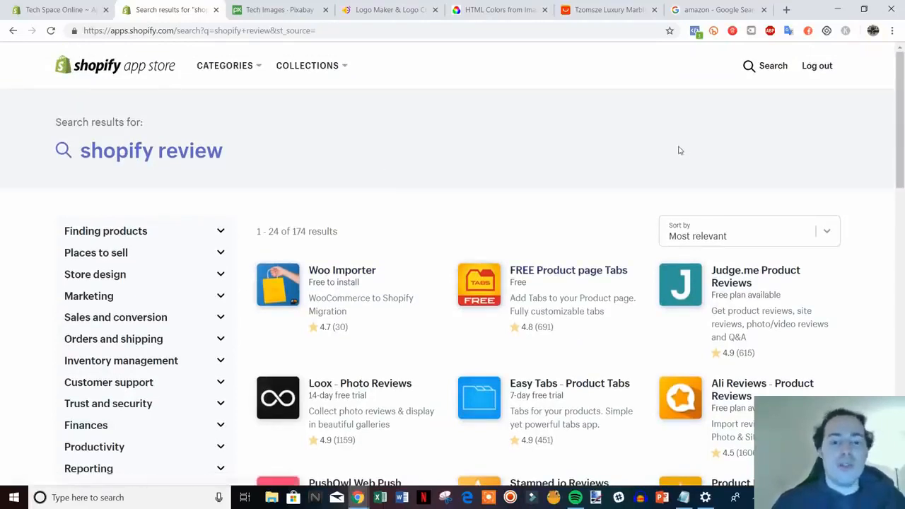
Step: Replace the app store search term with "privy" and run the search
{"action": "left_click", "coordinate": [766, 66]}
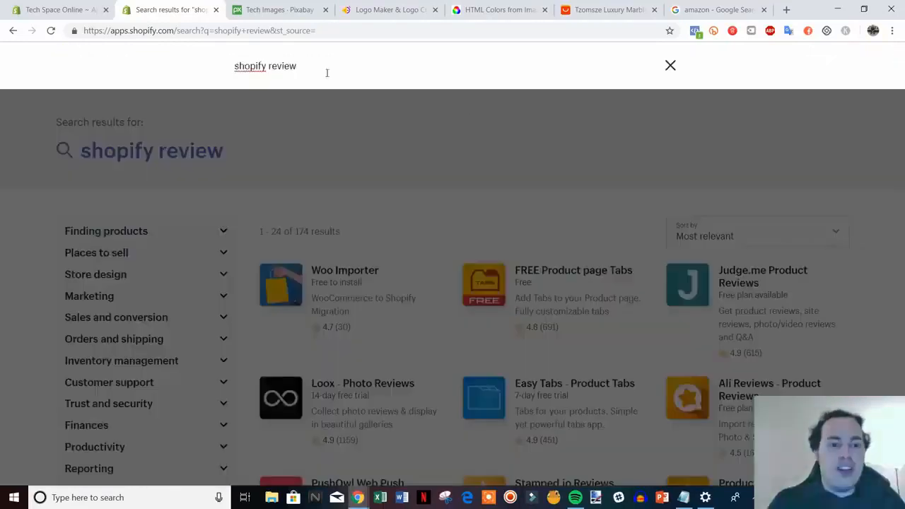
{"action": "left_click_drag", "start_coordinate": [327, 72], "coordinate": [233, 70]}
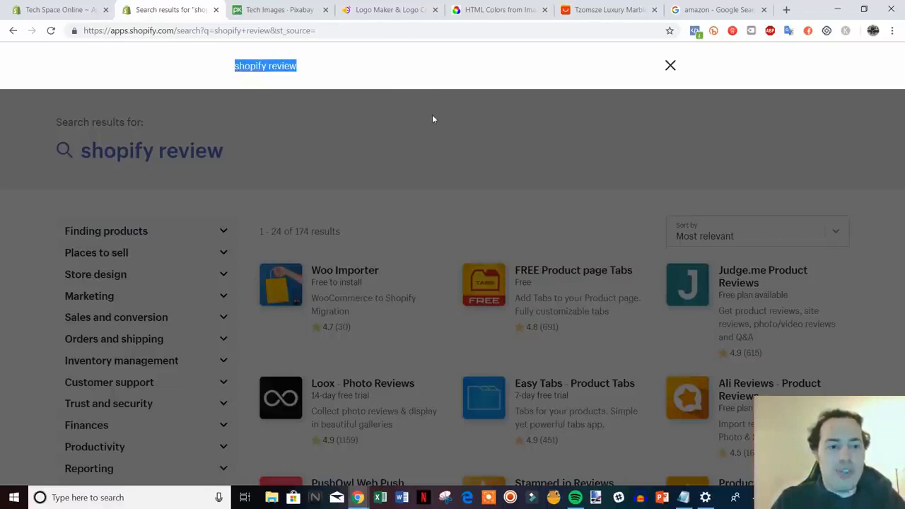
{"action": "type", "text": "privy"}
{"action": "key", "text": "Return"}
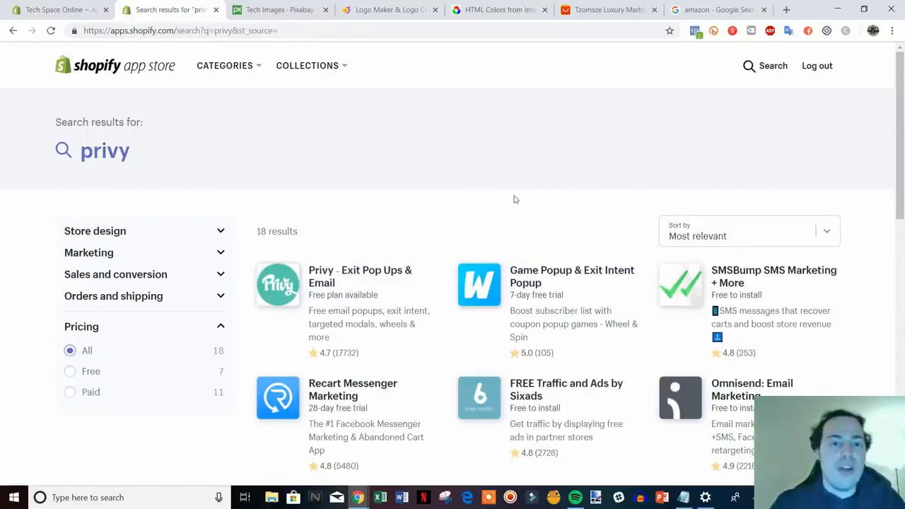
Step: Look over the app store results for "privy", focusing on the Privy - Exit Pop Ups & Email listing
{"action": "scroll", "coordinate": [378, 265], "scroll_direction": "down", "scroll_amount": 1}
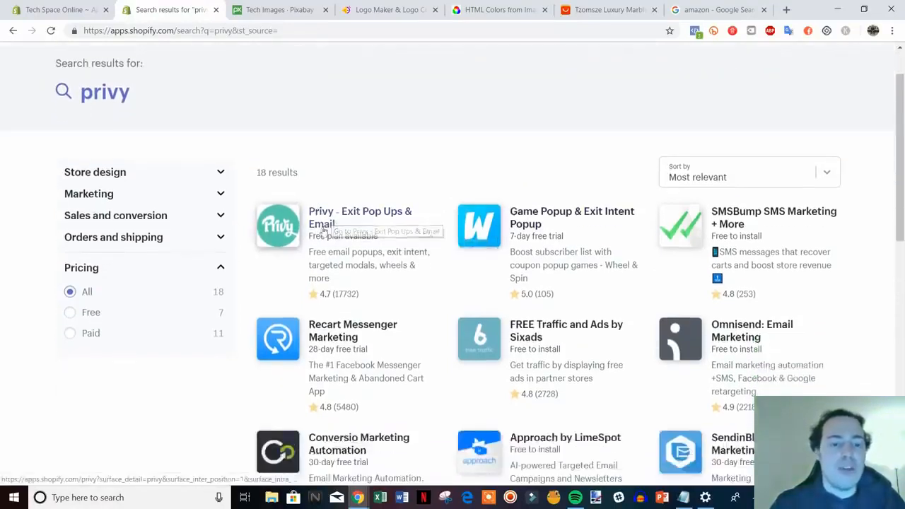
{"action": "scroll", "coordinate": [367, 246], "scroll_direction": "up", "scroll_amount": 1}
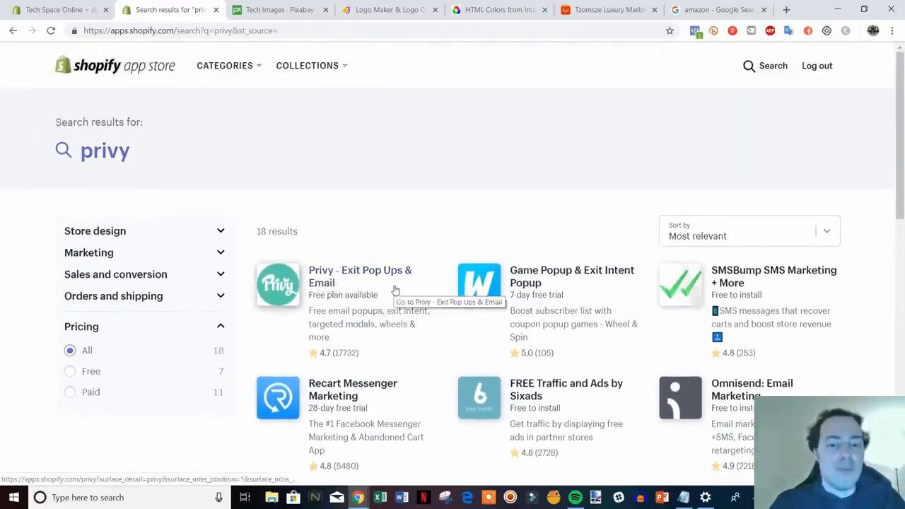
{"action": "left_click", "coordinate": [56, 10]}
{"action": "left_click", "coordinate": [180, 10]}
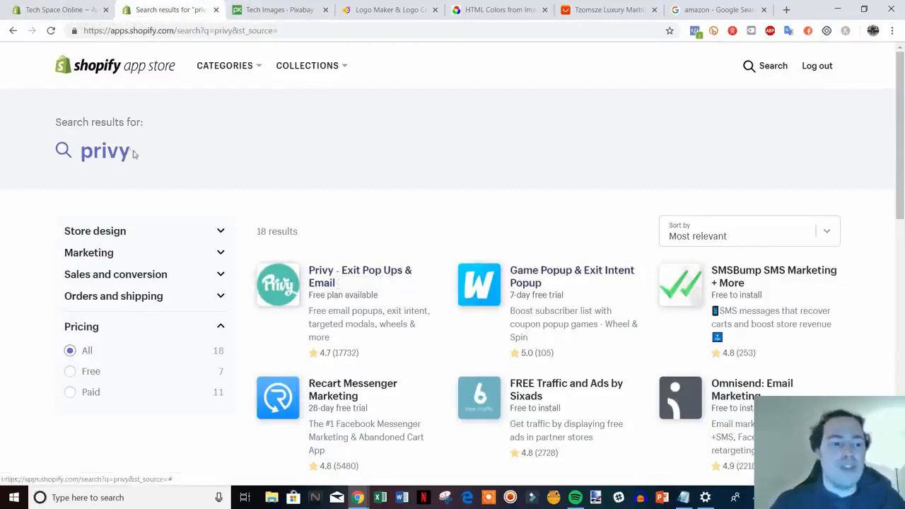
Step: Replace the app store search term with "spin a sale" and run the search
{"action": "left_click", "coordinate": [70, 151]}
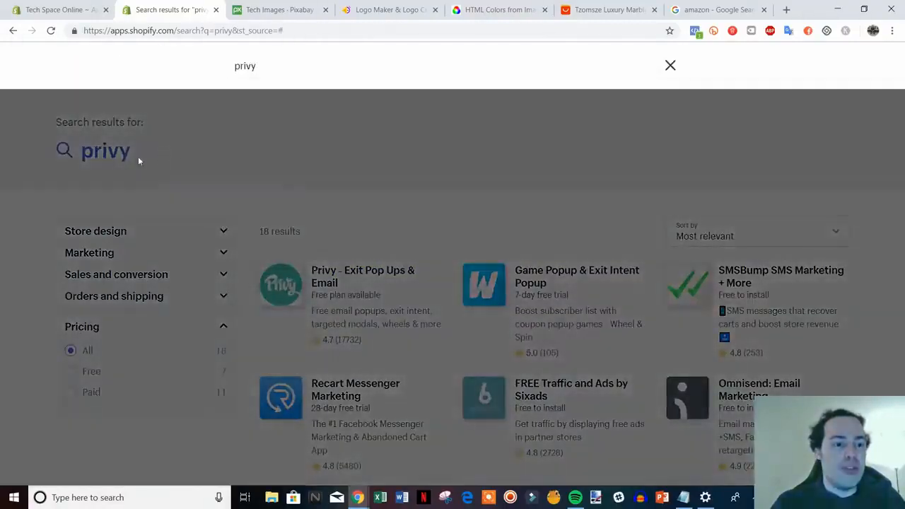
{"action": "left_click_drag", "start_coordinate": [279, 71], "coordinate": [170, 77]}
{"action": "type", "text": "spin a sale"}
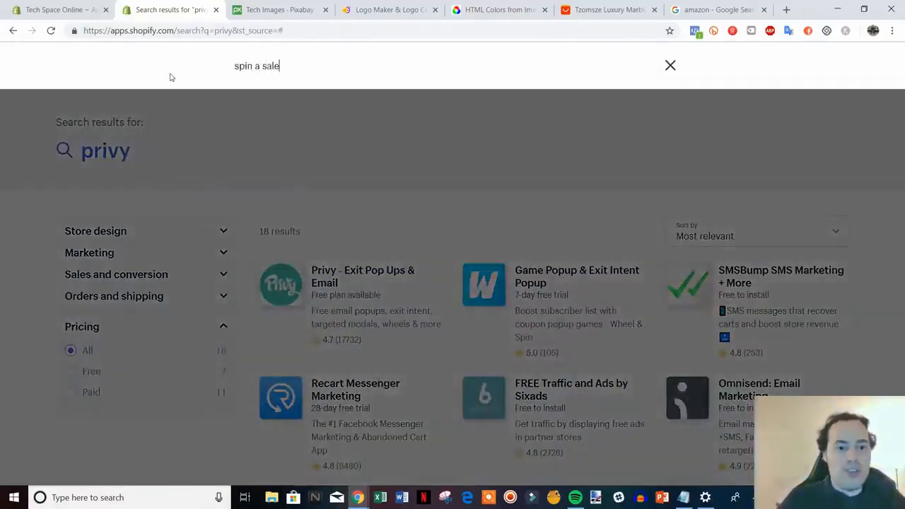
{"action": "key", "text": "Return"}
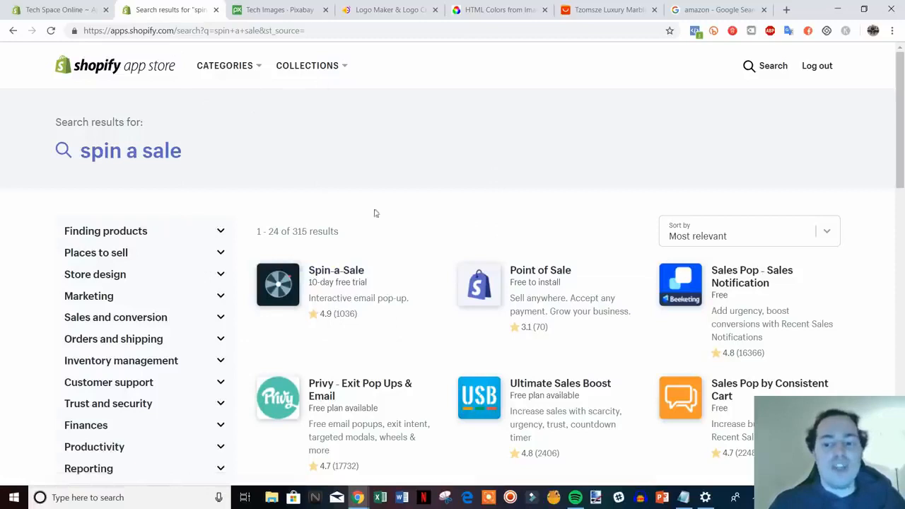
Step: Close the app store page and look over the recommended apps on the store admin's Apps page
{"action": "left_click", "coordinate": [80, 10]}
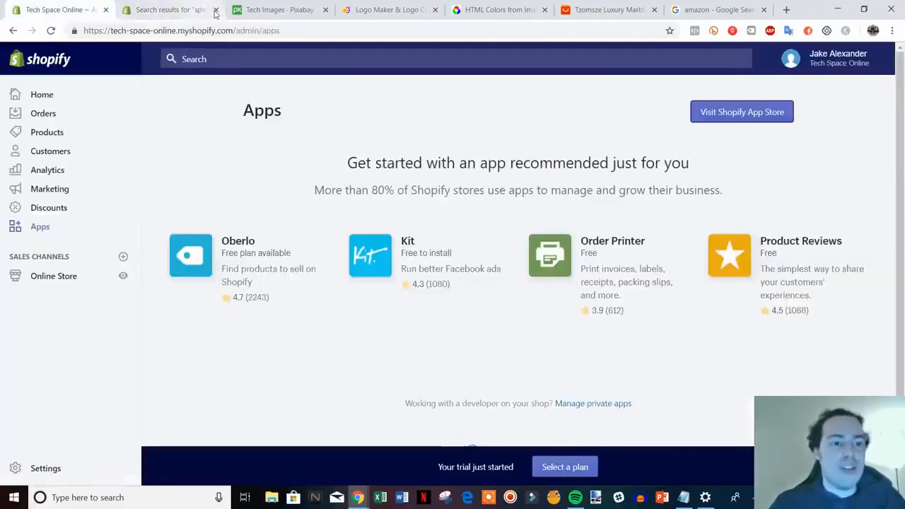
{"action": "left_click", "coordinate": [216, 10]}
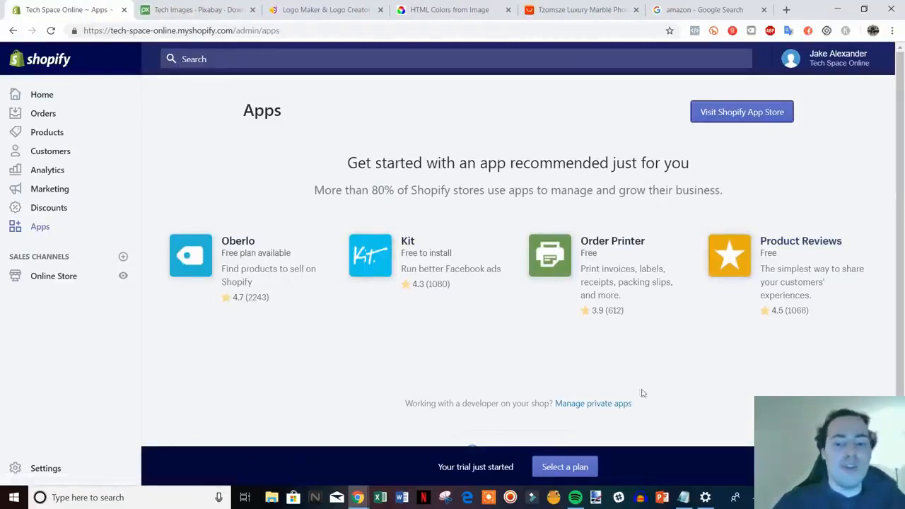
{"action": "scroll", "coordinate": [653, 389], "scroll_direction": "down", "scroll_amount": 1}
{"action": "scroll", "coordinate": [635, 384], "scroll_direction": "up", "scroll_amount": 2}
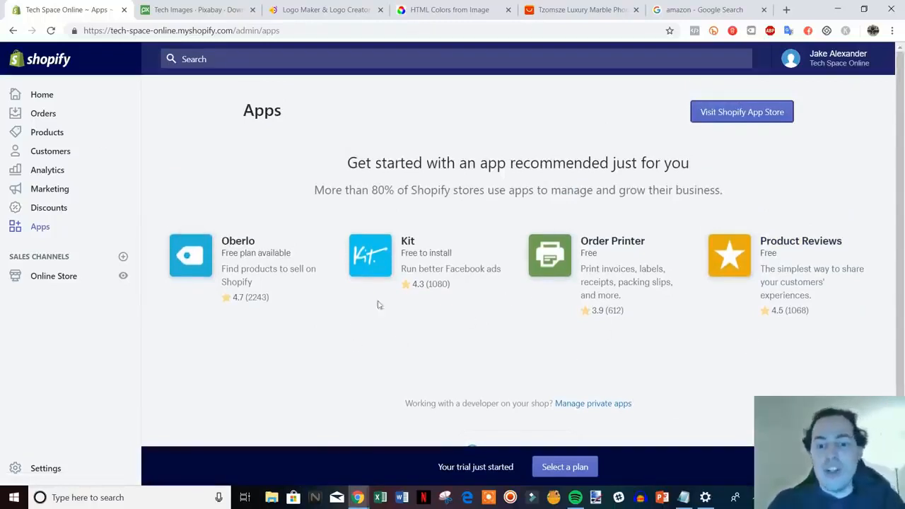
{"action": "scroll", "coordinate": [245, 322], "scroll_direction": "down", "scroll_amount": 1}
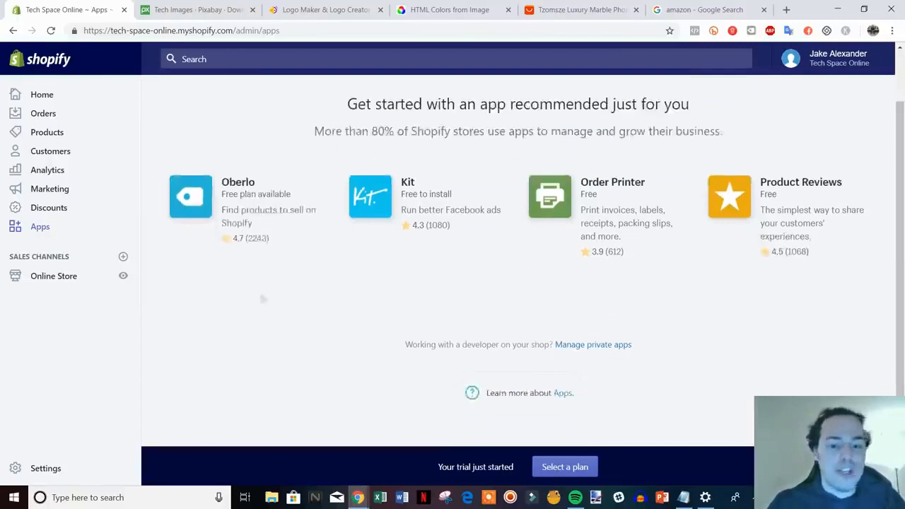
Step: Open the plan selection page and compare the Basic Shopify, Shopify and Advanced Shopify plans by price and features
{"action": "left_click", "coordinate": [566, 468]}
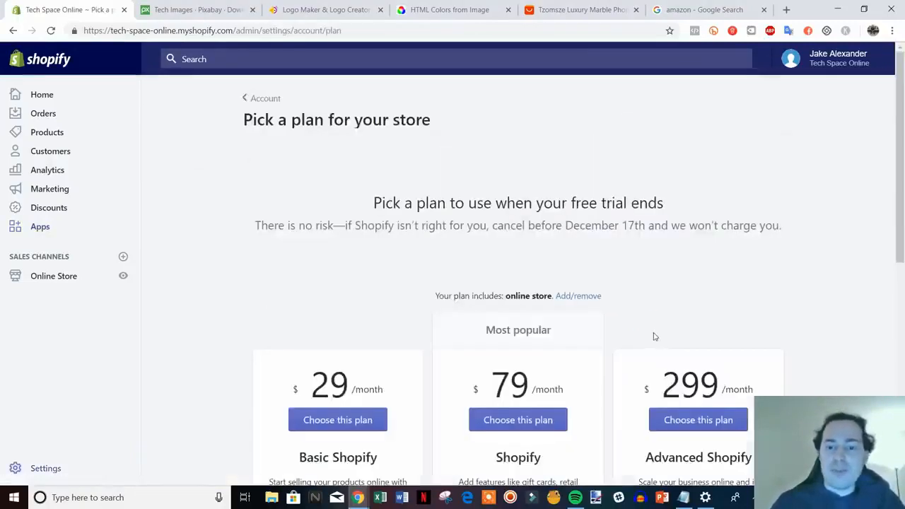
{"action": "scroll", "coordinate": [826, 276], "scroll_direction": "down", "scroll_amount": 3}
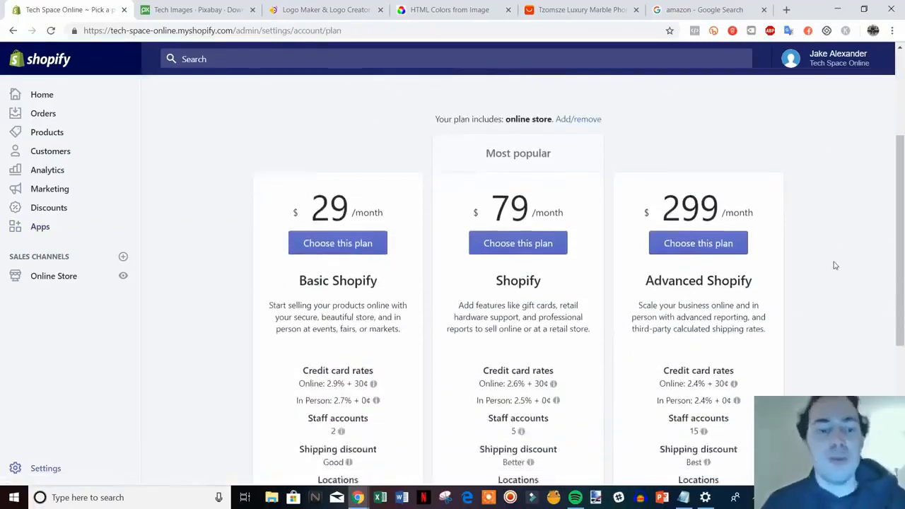
{"action": "scroll", "coordinate": [834, 276], "scroll_direction": "down", "scroll_amount": 1}
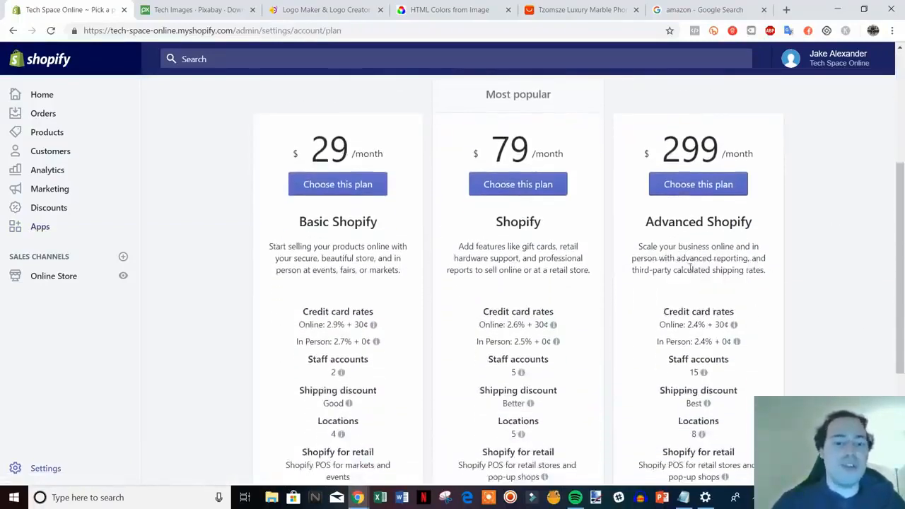
{"action": "scroll", "coordinate": [873, 317], "scroll_direction": "down", "scroll_amount": 1}
{"action": "scroll", "coordinate": [863, 299], "scroll_direction": "up", "scroll_amount": 1}
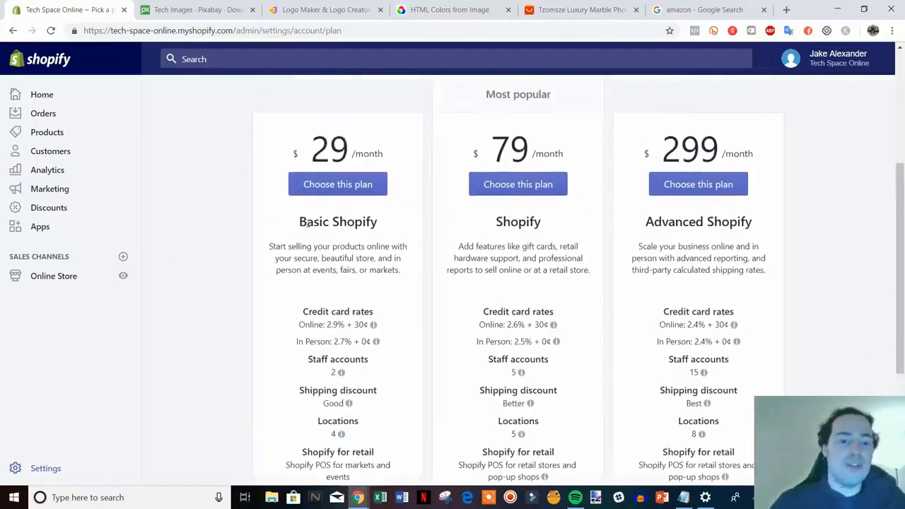
{"action": "scroll", "coordinate": [412, 254], "scroll_direction": "down", "scroll_amount": 1}
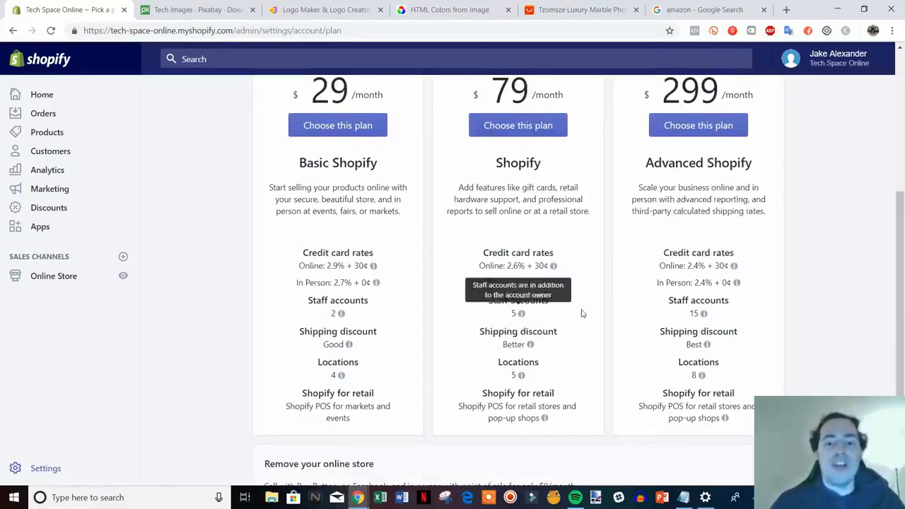
Step: Check the explanations of the online and in-person credit card rates for the Shopify and Basic Shopify plans
{"action": "mouse_move", "coordinate": [510, 272]}
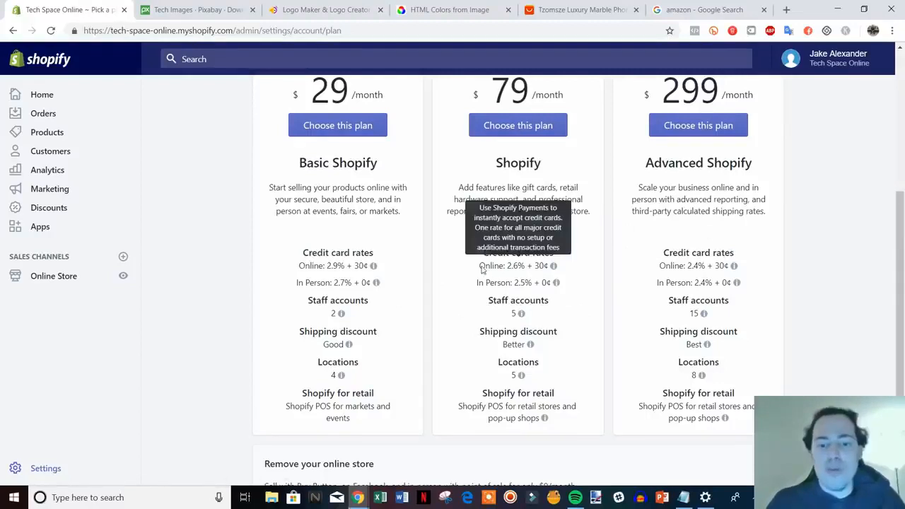
{"action": "mouse_move", "coordinate": [536, 284]}
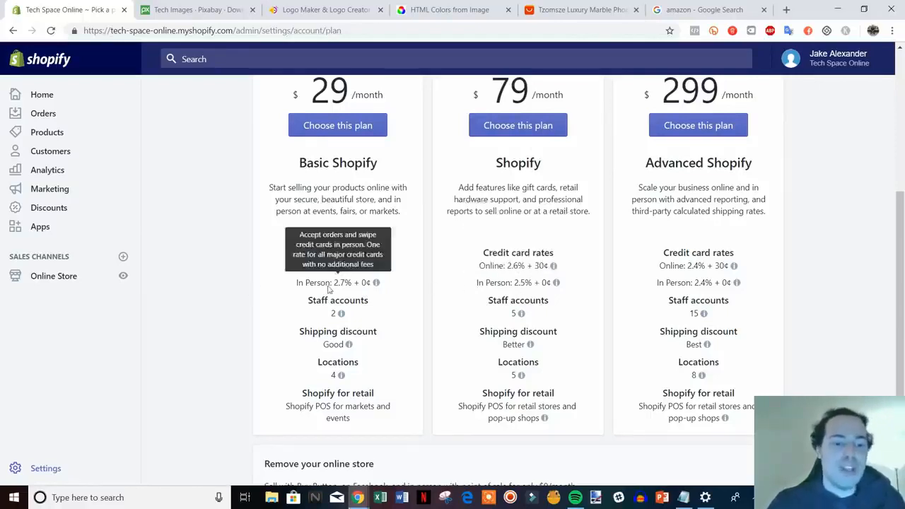
{"action": "mouse_move", "coordinate": [336, 282]}
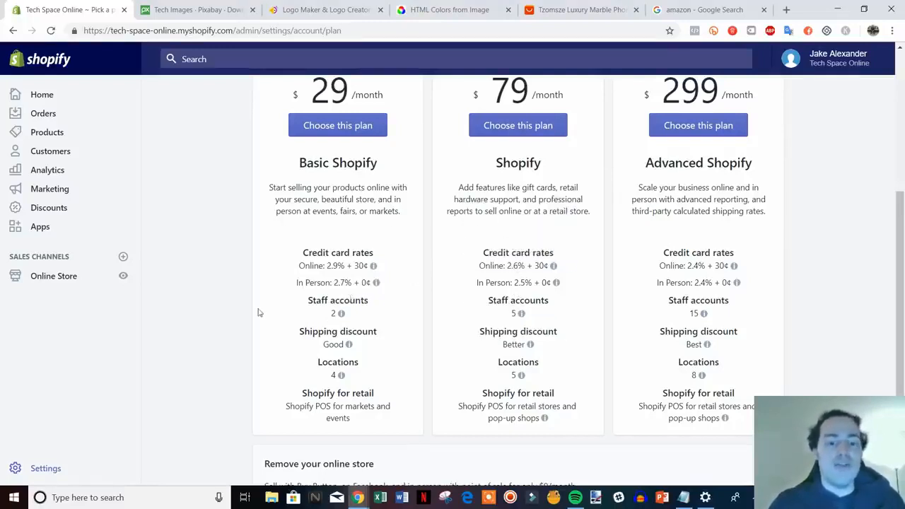
{"action": "scroll", "coordinate": [258, 313], "scroll_direction": "up", "scroll_amount": 1}
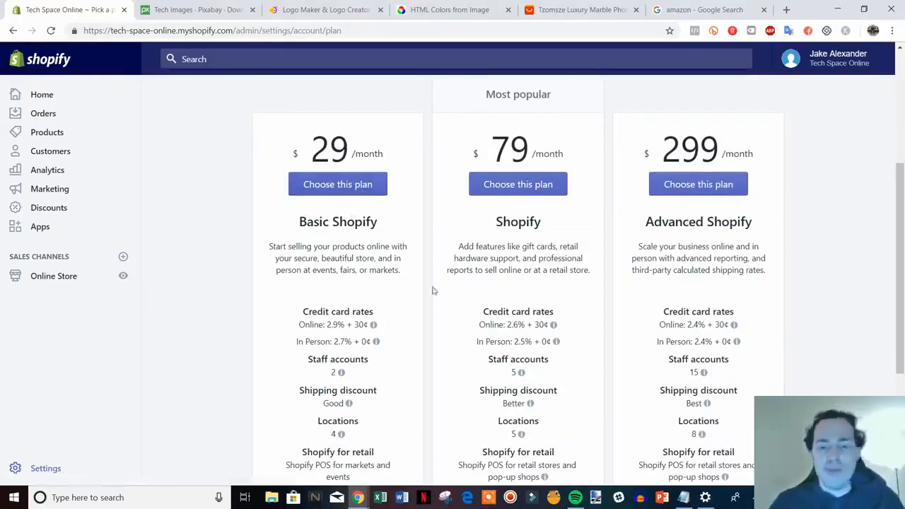
{"action": "scroll", "coordinate": [774, 335], "scroll_direction": "up", "scroll_amount": 2}
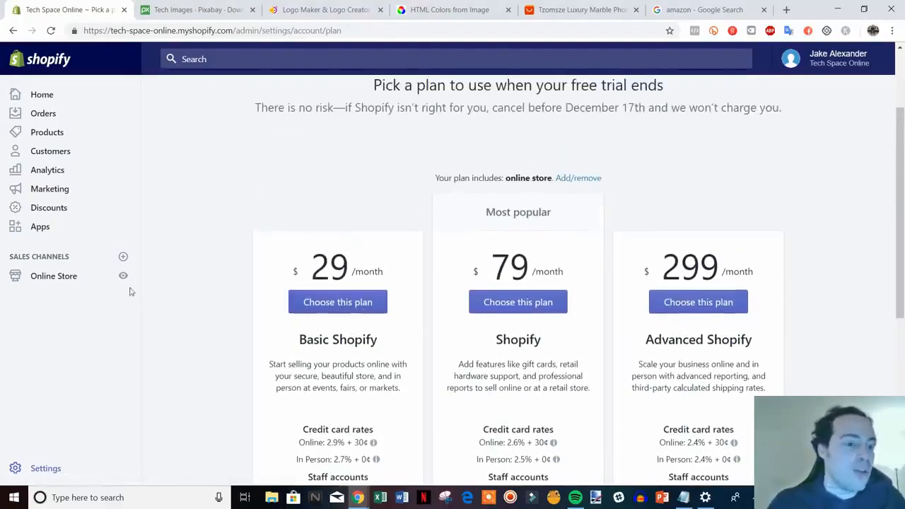
Step: View the live online store and look over its home page
{"action": "left_click", "coordinate": [123, 276]}
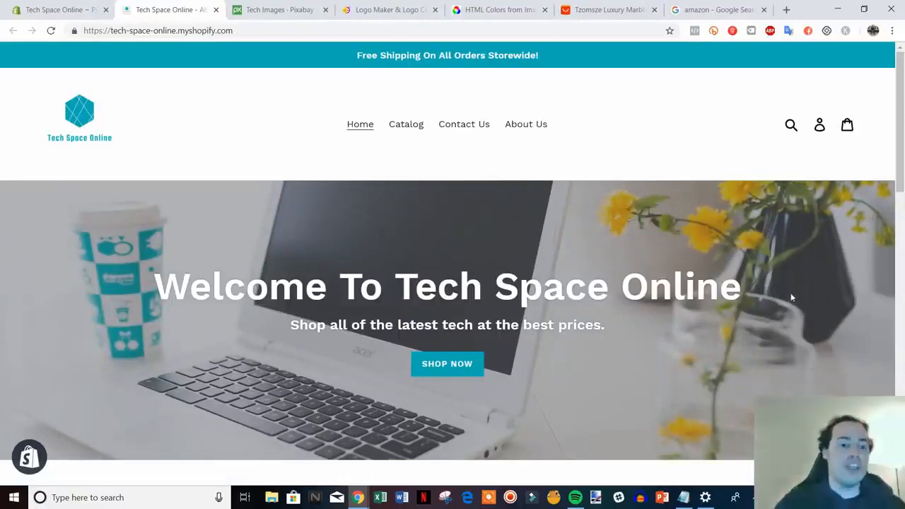
{"action": "scroll", "coordinate": [790, 318], "scroll_direction": "down", "scroll_amount": 1}
{"action": "scroll", "coordinate": [790, 322], "scroll_direction": "up", "scroll_amount": 1}
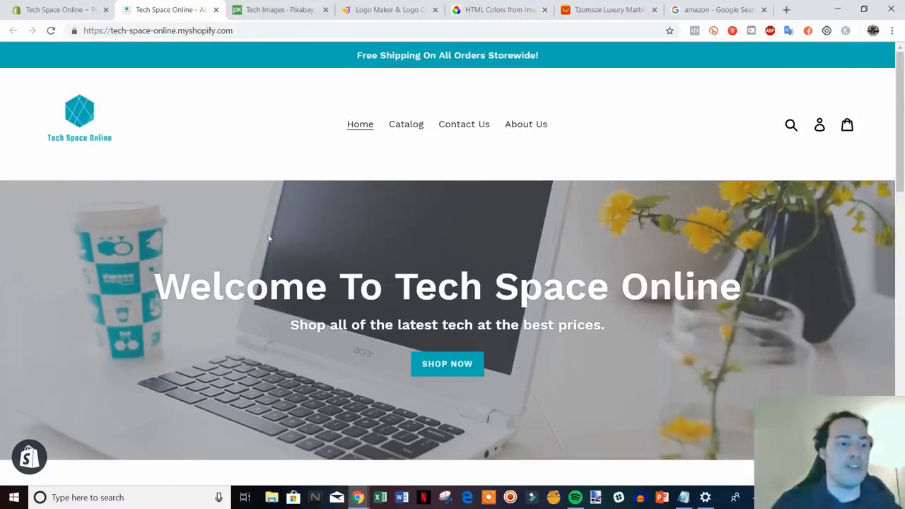
Step: Compare the store's logo and banner with their sources, the Hatchful logo maker and Pixabay's tech images, and return to the storefront
{"action": "left_click", "coordinate": [385, 9]}
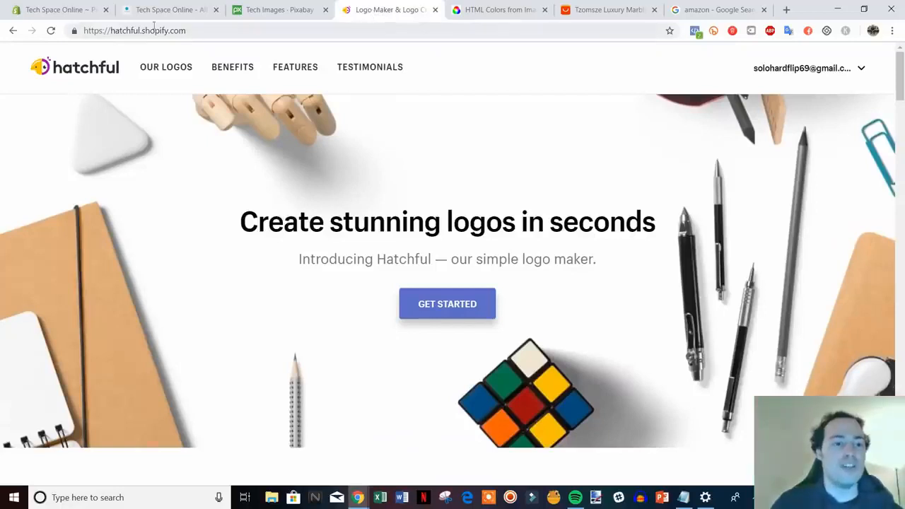
{"action": "left_click", "coordinate": [174, 10]}
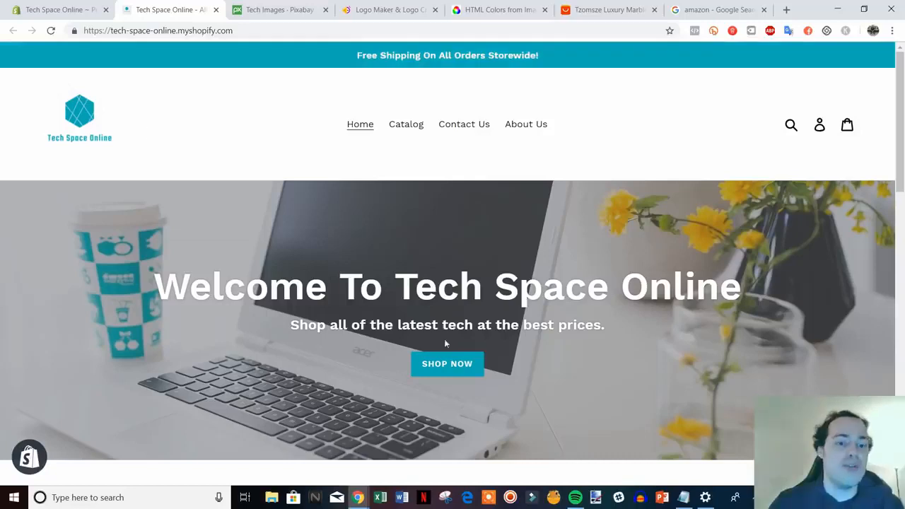
{"action": "scroll", "coordinate": [752, 370], "scroll_direction": "down", "scroll_amount": 3}
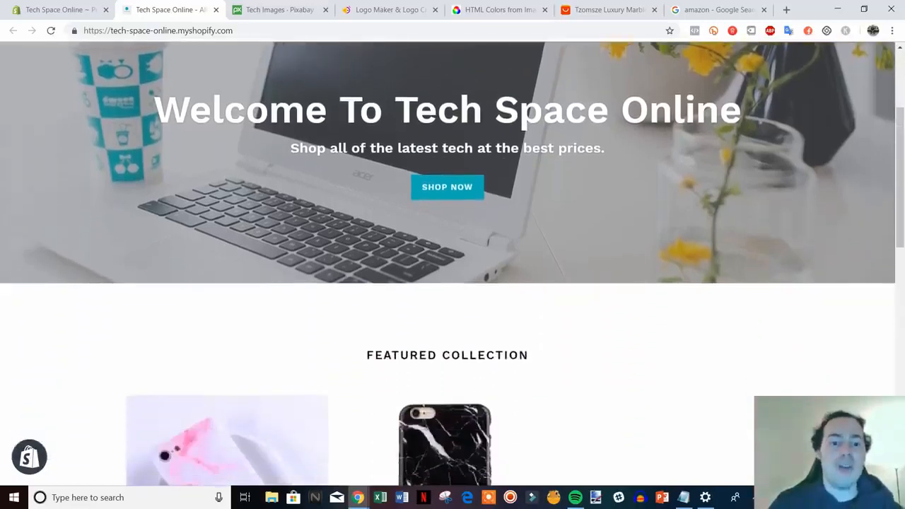
{"action": "scroll", "coordinate": [311, 141], "scroll_direction": "up", "scroll_amount": 1}
{"action": "left_click", "coordinate": [297, 10]}
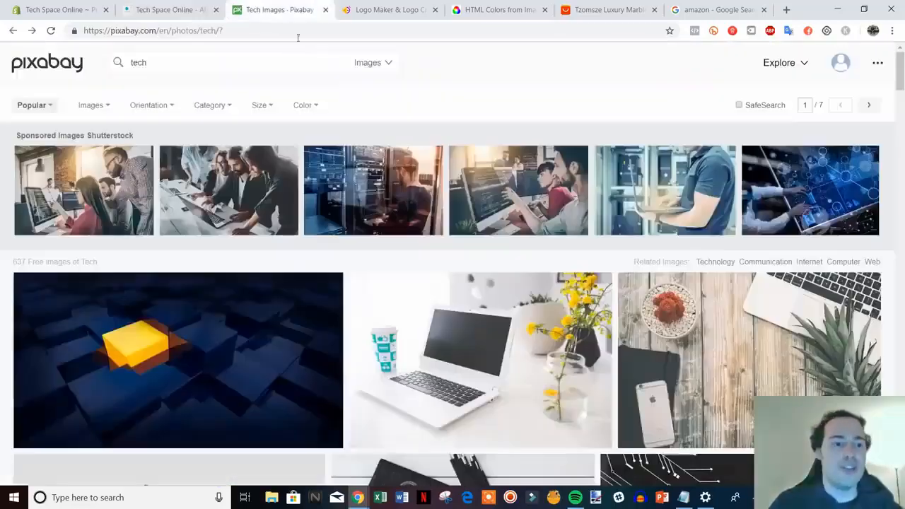
{"action": "left_click", "coordinate": [158, 10]}
Step: Review the home page's featured collection, seasonal specials banner and footer with quick links and mailing list
{"action": "scroll", "coordinate": [763, 325], "scroll_direction": "down", "scroll_amount": 3}
{"action": "scroll", "coordinate": [370, 281], "scroll_direction": "down", "scroll_amount": 2}
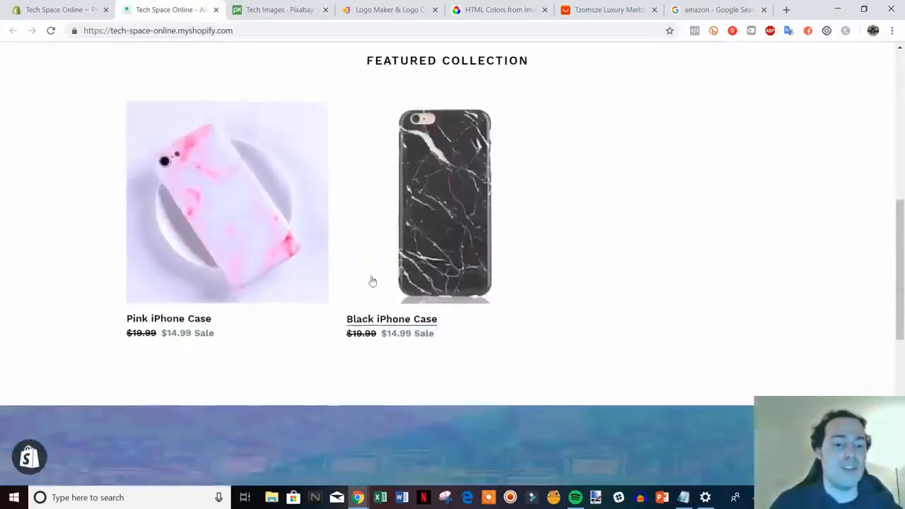
{"action": "scroll", "coordinate": [389, 299], "scroll_direction": "down", "scroll_amount": 5}
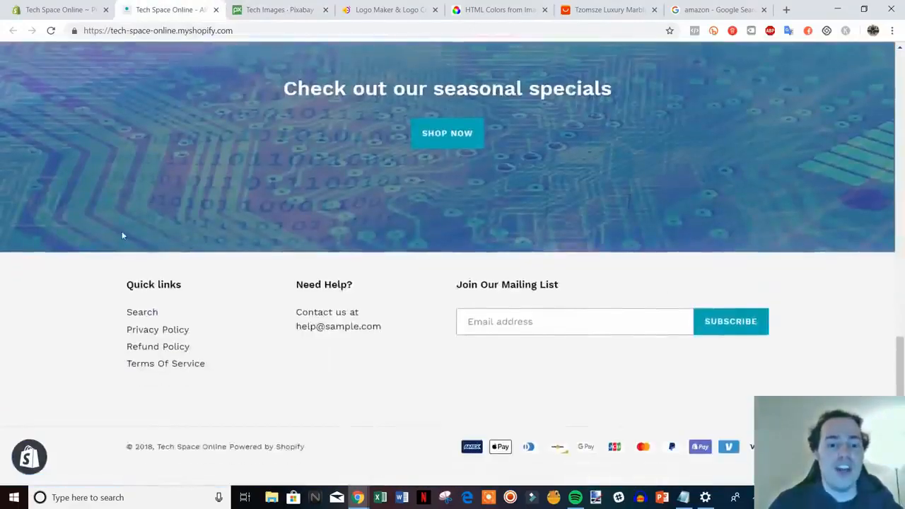
{"action": "scroll", "coordinate": [475, 420], "scroll_direction": "up", "scroll_amount": 6}
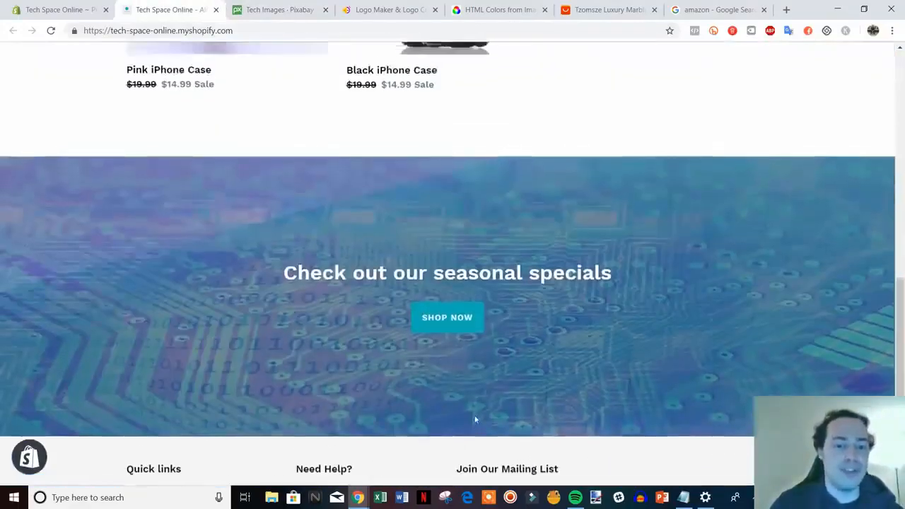
{"action": "scroll", "coordinate": [600, 408], "scroll_direction": "up", "scroll_amount": 3}
{"action": "scroll", "coordinate": [657, 403], "scroll_direction": "down", "scroll_amount": 2}
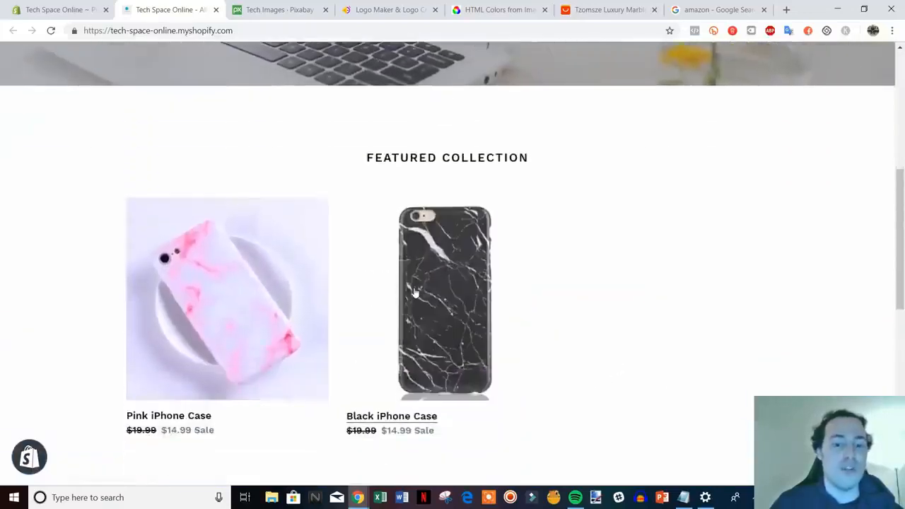
Step: Open the Black iPhone Case product page and examine its pricing, phone type option, payment buttons, description and sharing links
{"action": "left_click", "coordinate": [434, 305]}
{"action": "scroll", "coordinate": [778, 304], "scroll_direction": "down", "scroll_amount": 2}
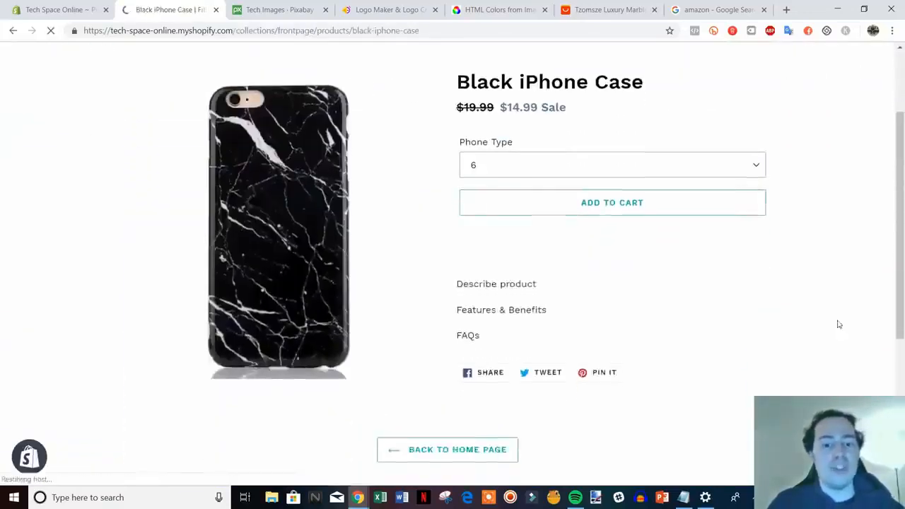
{"action": "scroll", "coordinate": [774, 311], "scroll_direction": "down", "scroll_amount": 1}
{"action": "scroll", "coordinate": [782, 320], "scroll_direction": "up", "scroll_amount": 3}
{"action": "scroll", "coordinate": [789, 320], "scroll_direction": "down", "scroll_amount": 3}
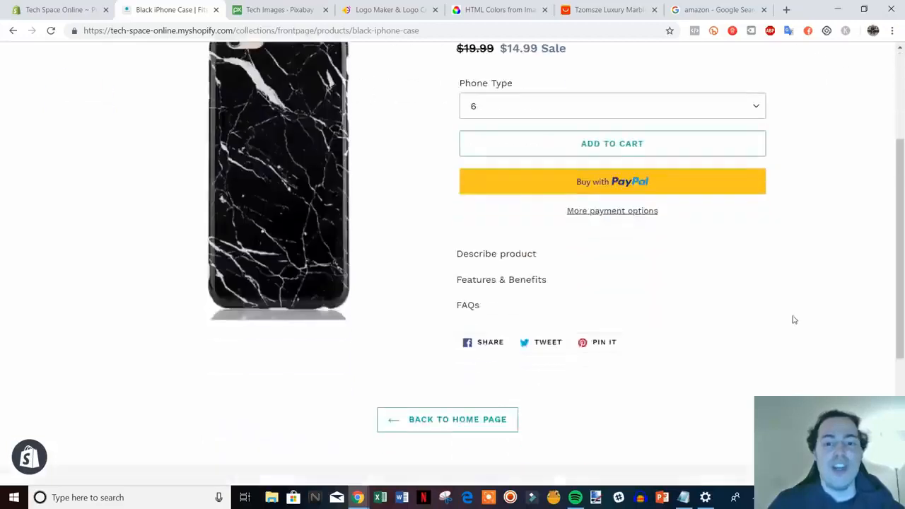
{"action": "scroll", "coordinate": [707, 327], "scroll_direction": "up", "scroll_amount": 1}
{"action": "scroll", "coordinate": [460, 361], "scroll_direction": "up", "scroll_amount": 1}
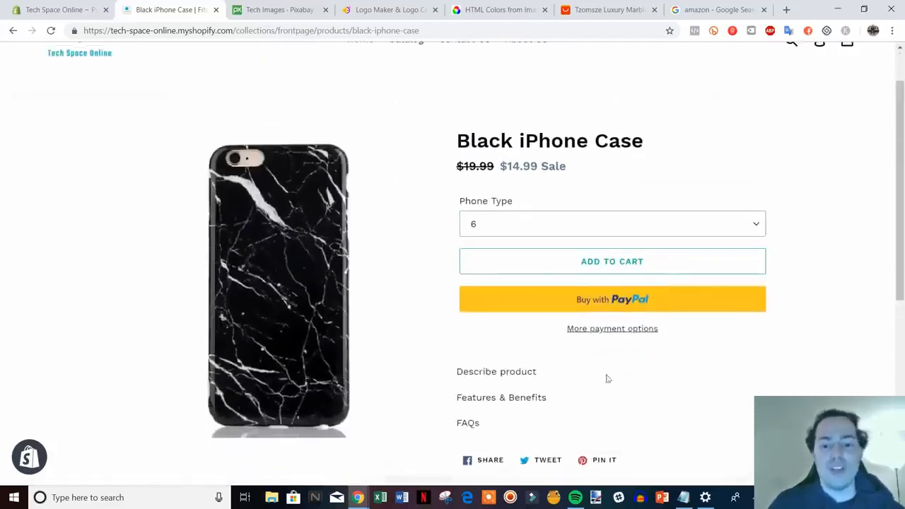
{"action": "scroll", "coordinate": [667, 333], "scroll_direction": "down", "scroll_amount": 3}
{"action": "scroll", "coordinate": [757, 358], "scroll_direction": "up", "scroll_amount": 2}
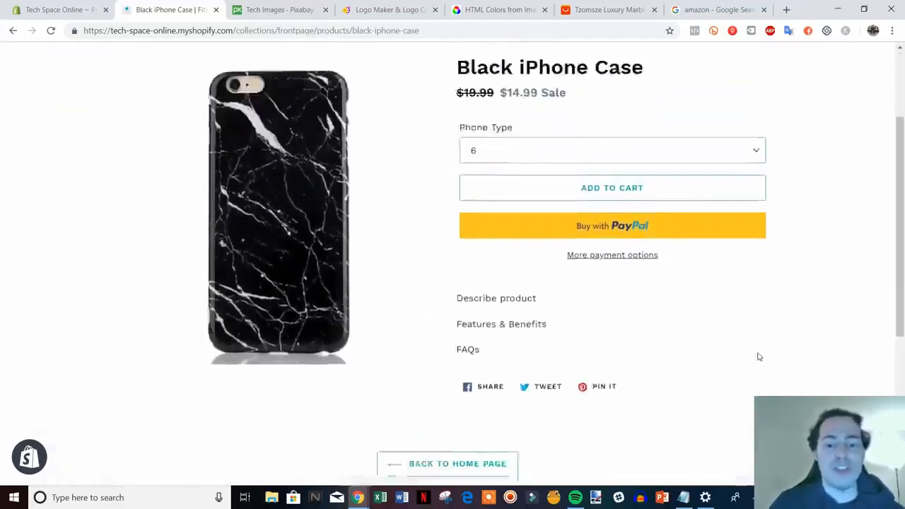
{"action": "scroll", "coordinate": [810, 360], "scroll_direction": "down", "scroll_amount": 4}
{"action": "scroll", "coordinate": [817, 360], "scroll_direction": "up", "scroll_amount": 2}
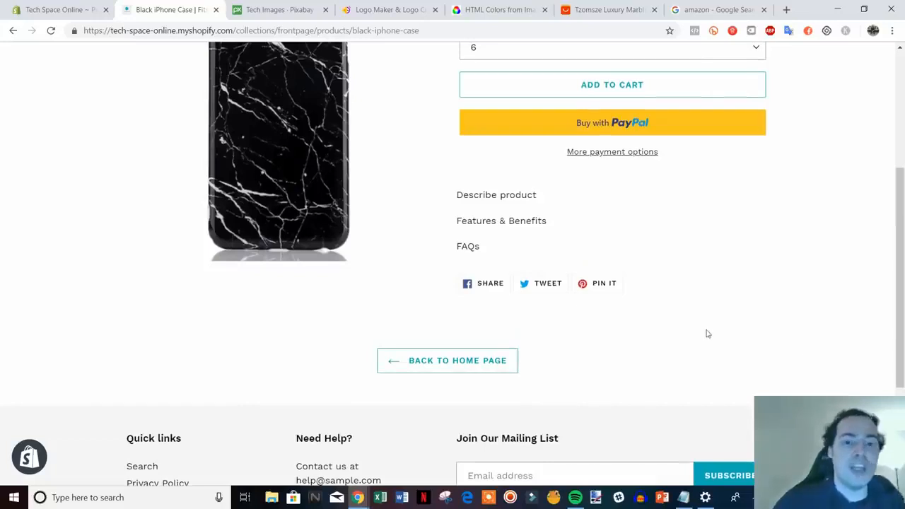
{"action": "scroll", "coordinate": [707, 333], "scroll_direction": "up", "scroll_amount": 3}
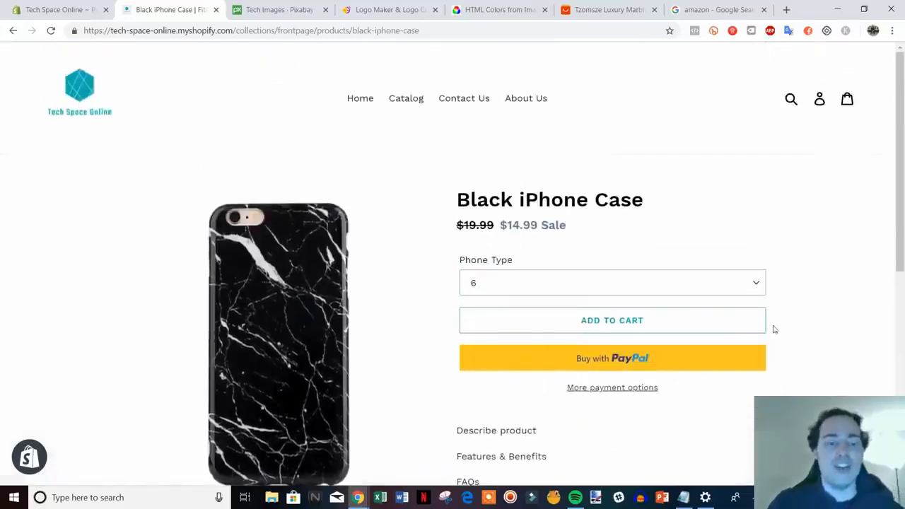
Step: Return to the store's home page and look over the welcome banner and featured collection once more
{"action": "left_click", "coordinate": [62, 99]}
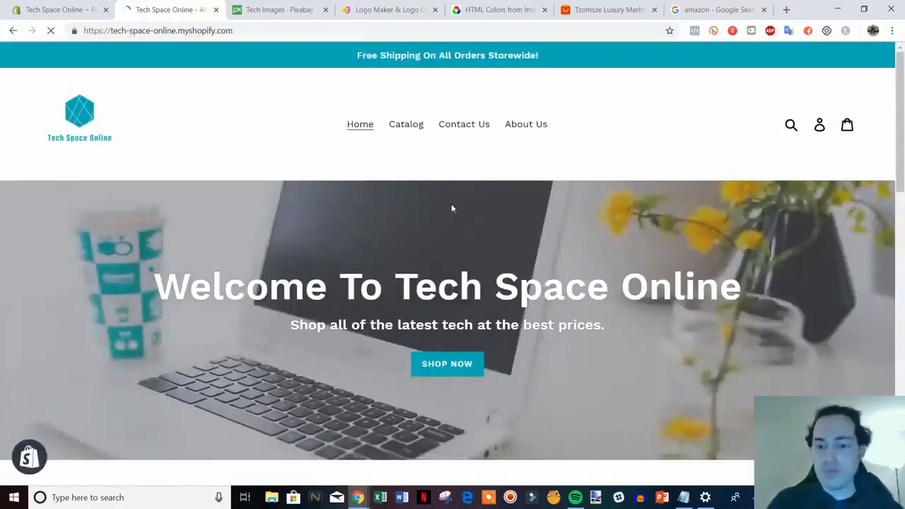
{"action": "scroll", "coordinate": [665, 255], "scroll_direction": "down", "scroll_amount": 3}
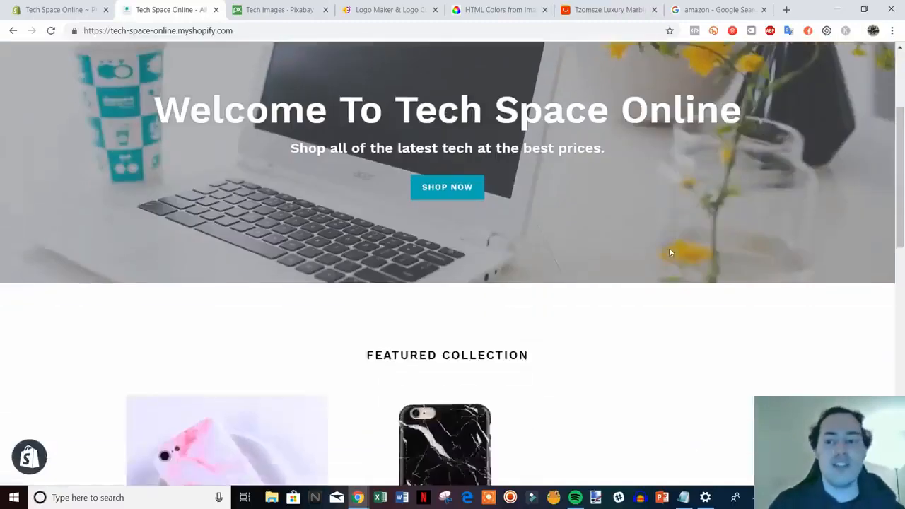
{"action": "scroll", "coordinate": [671, 252], "scroll_direction": "up", "scroll_amount": 3}
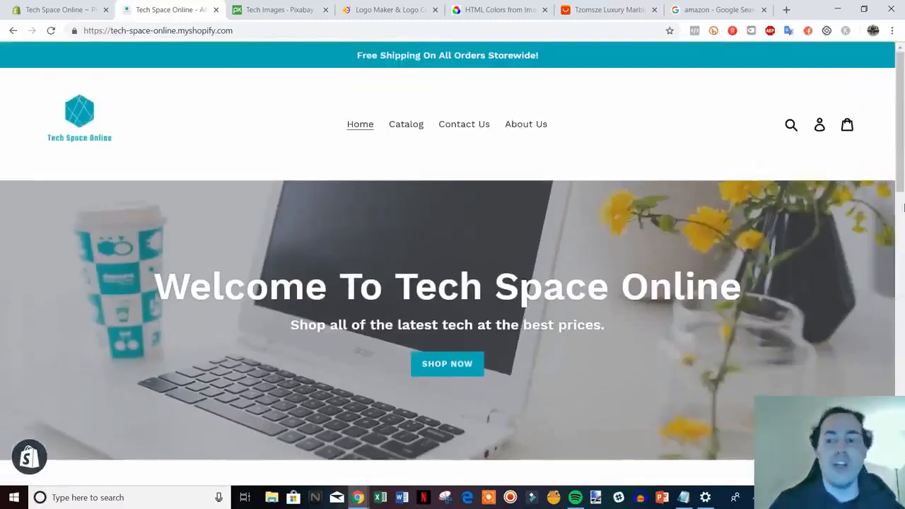